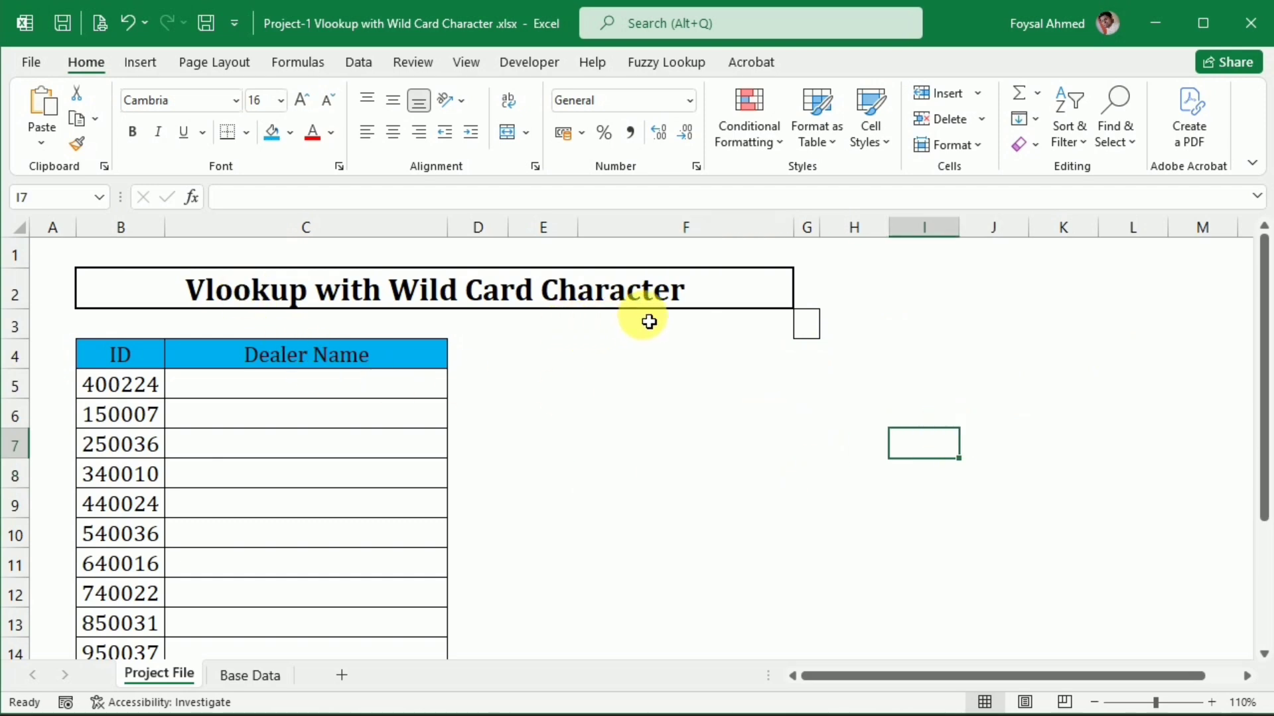
Compare the format of the IDs in the Project File sheet with the ID column of the Base Data sheet
{"action": "left_click", "coordinate": [149, 385]}
{"action": "left_click", "coordinate": [269, 396]}
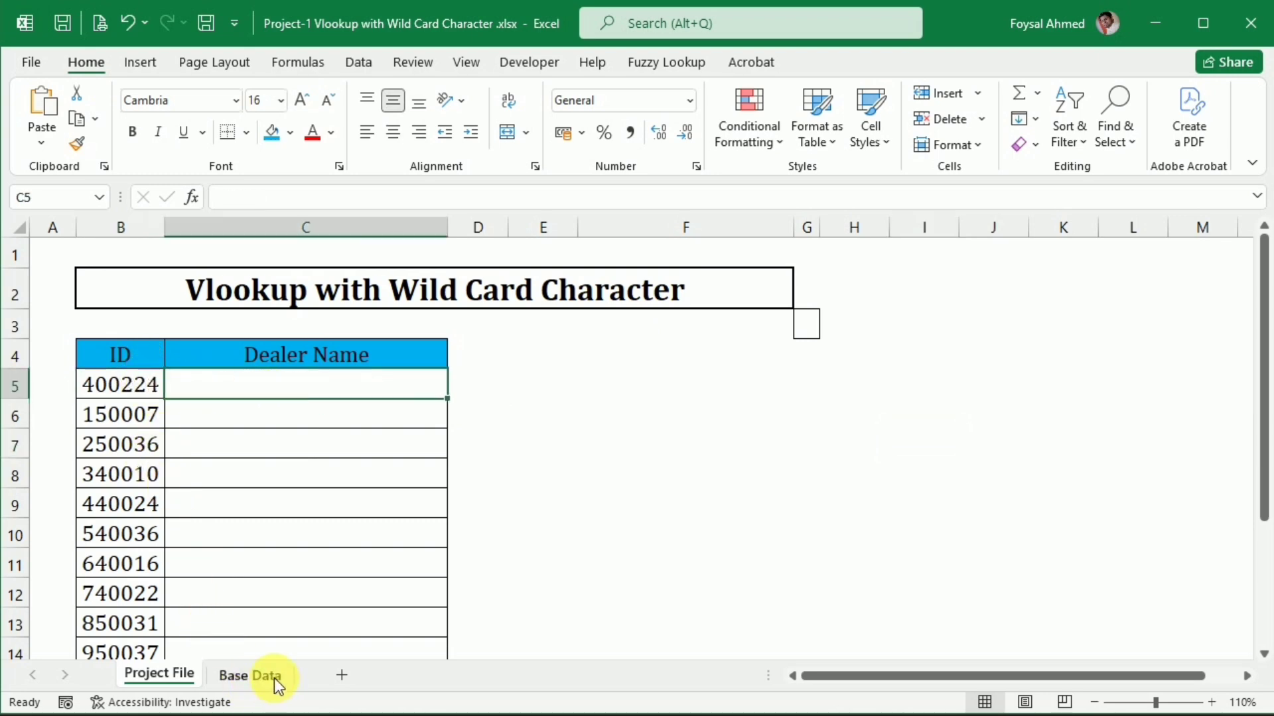
{"action": "left_click", "coordinate": [257, 671]}
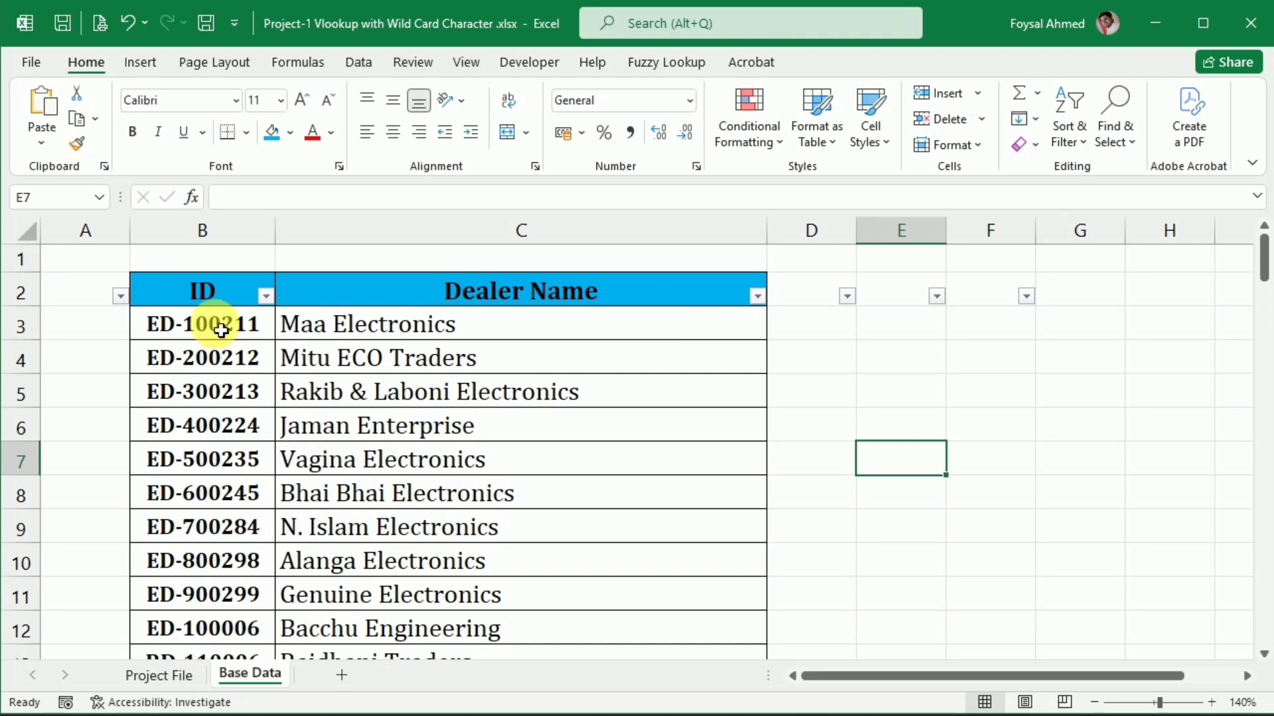
{"action": "left_click", "coordinate": [172, 335]}
{"action": "left_click", "coordinate": [205, 398]}
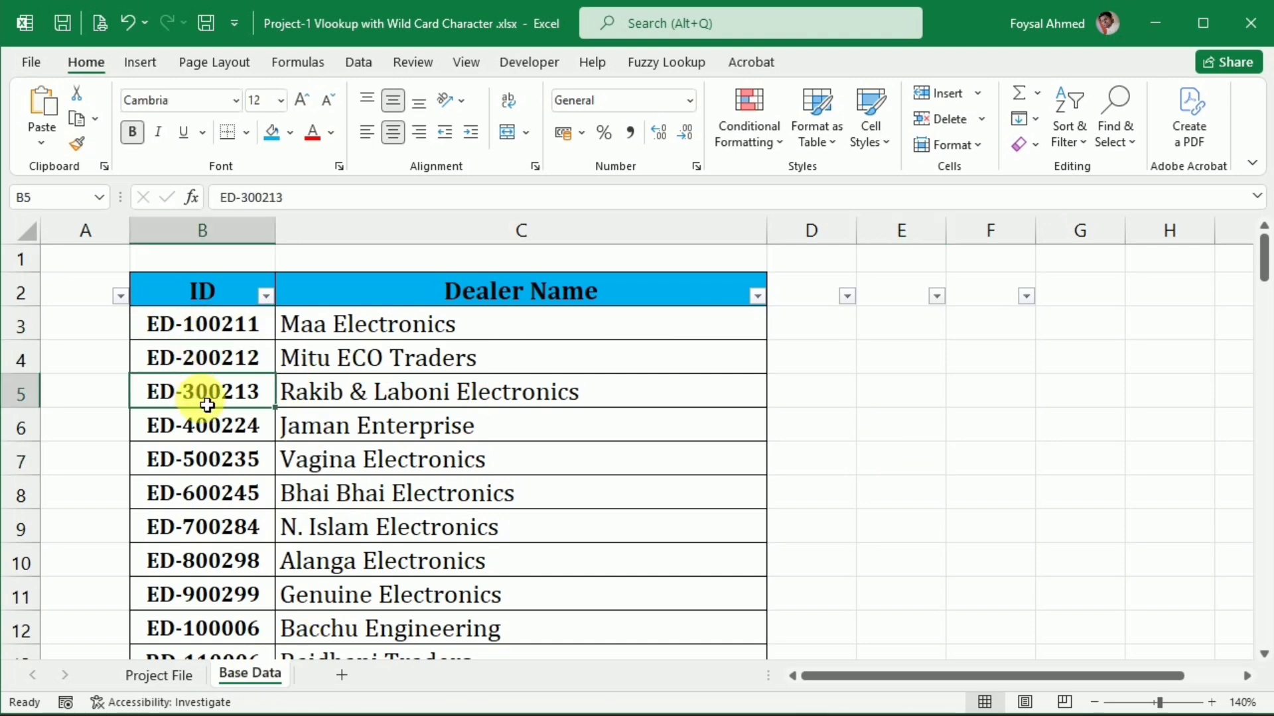
{"action": "left_click", "coordinate": [226, 518]}
{"action": "scroll", "coordinate": [213, 564], "scroll_direction": "down", "scroll_amount": 5}
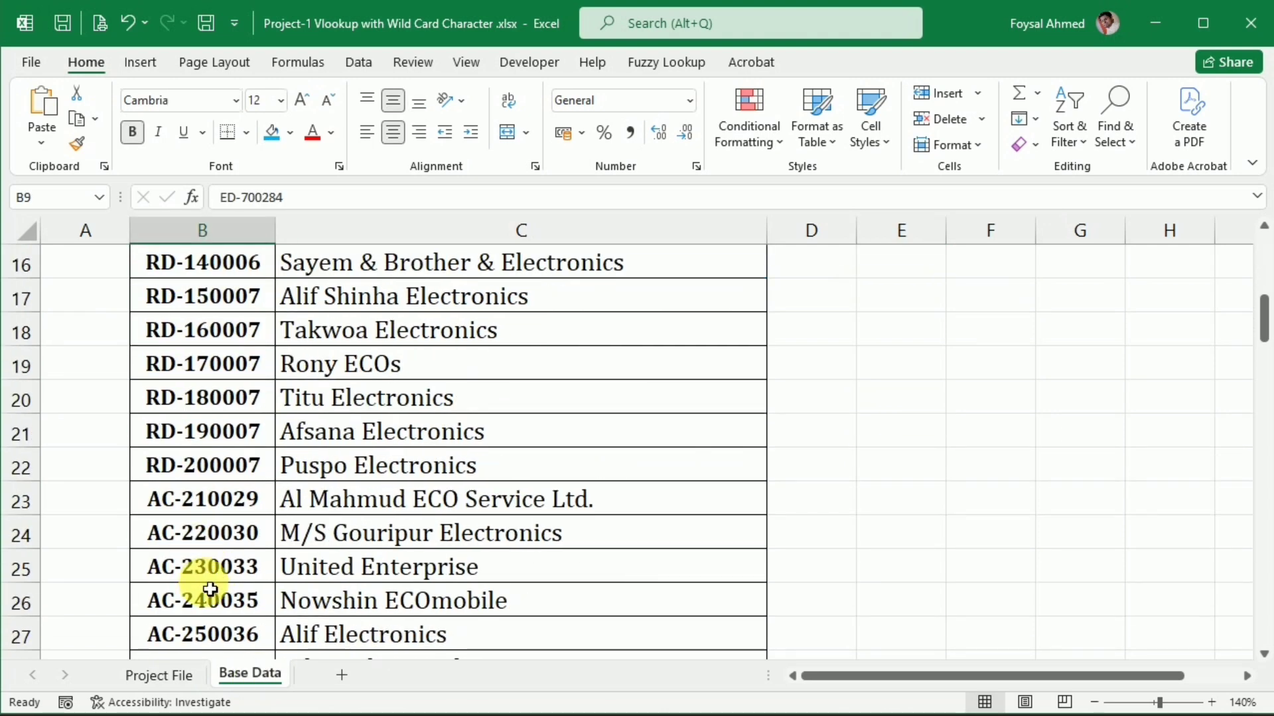
{"action": "scroll", "coordinate": [209, 584], "scroll_direction": "down", "scroll_amount": 6}
{"action": "scroll", "coordinate": [209, 584], "scroll_direction": "down", "scroll_amount": 2}
{"action": "scroll", "coordinate": [213, 597], "scroll_direction": "up", "scroll_amount": 13}
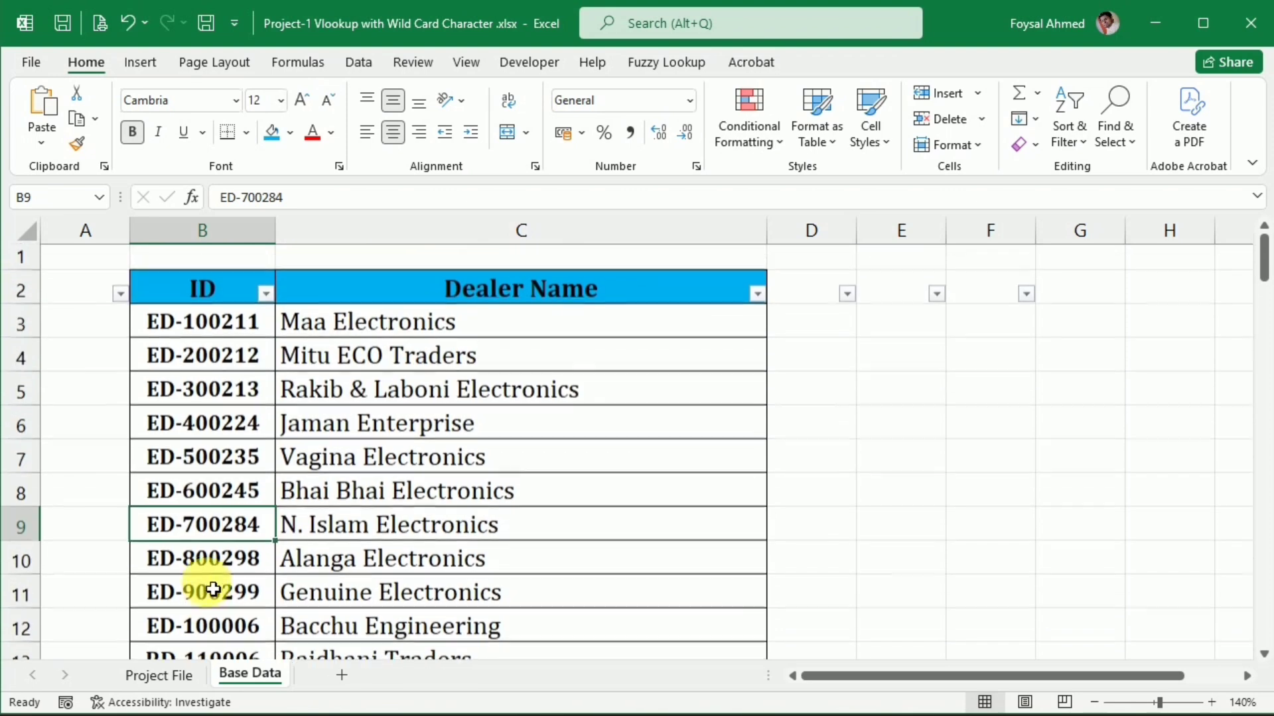
Begin a VLOOKUP formula in cell C5 of the Project File sheet with B5 as the lookup value
{"action": "left_click", "coordinate": [169, 676]}
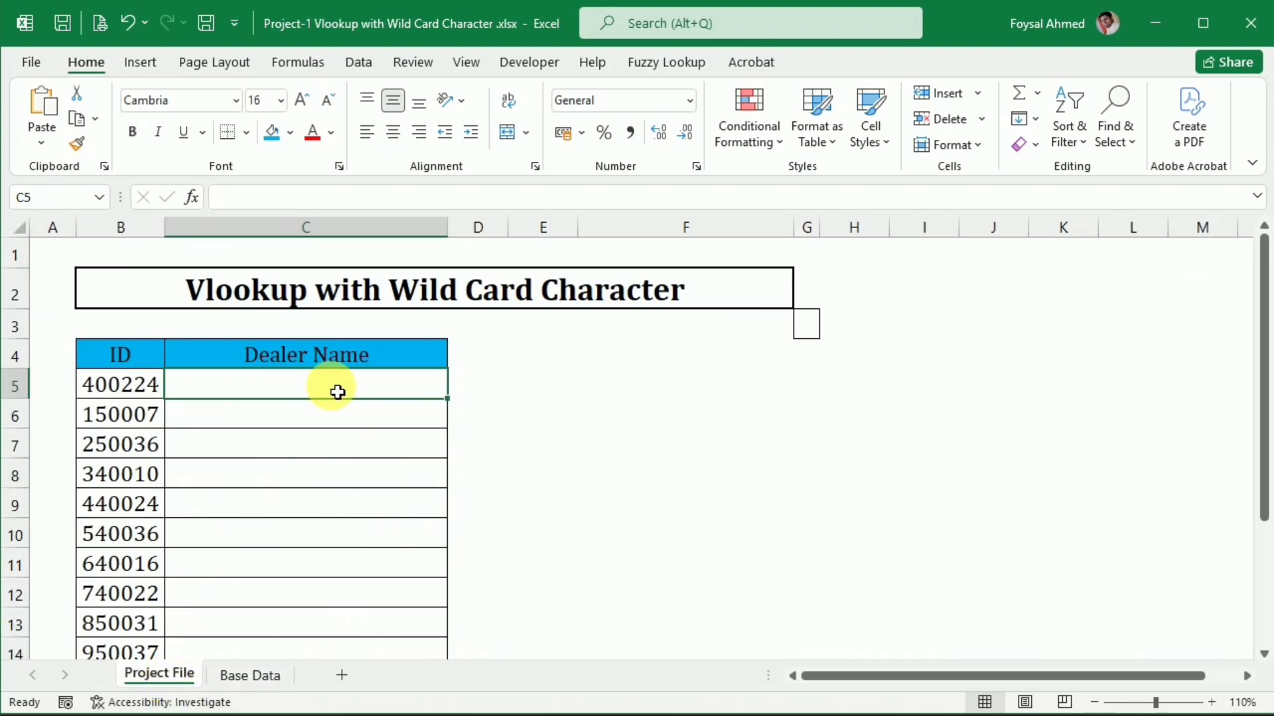
{"action": "type", "text": "="}
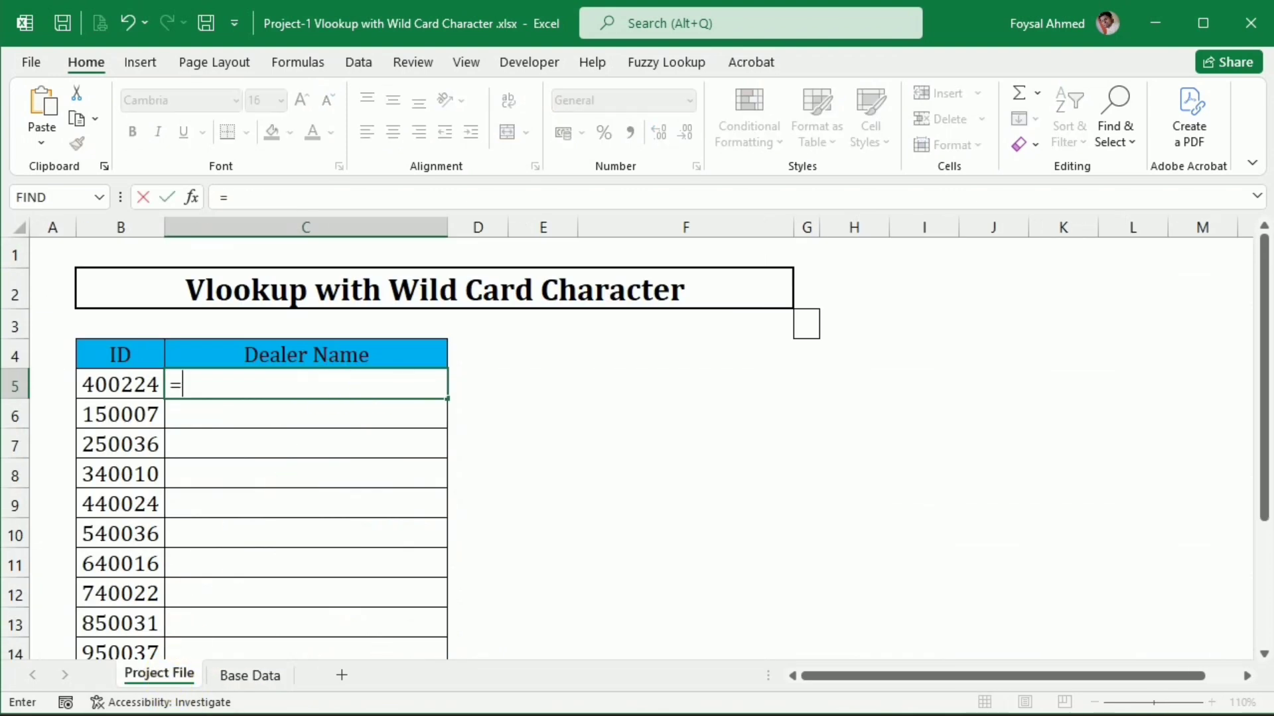
{"action": "type", "text": "vl"}
{"action": "key", "text": "Tab"}
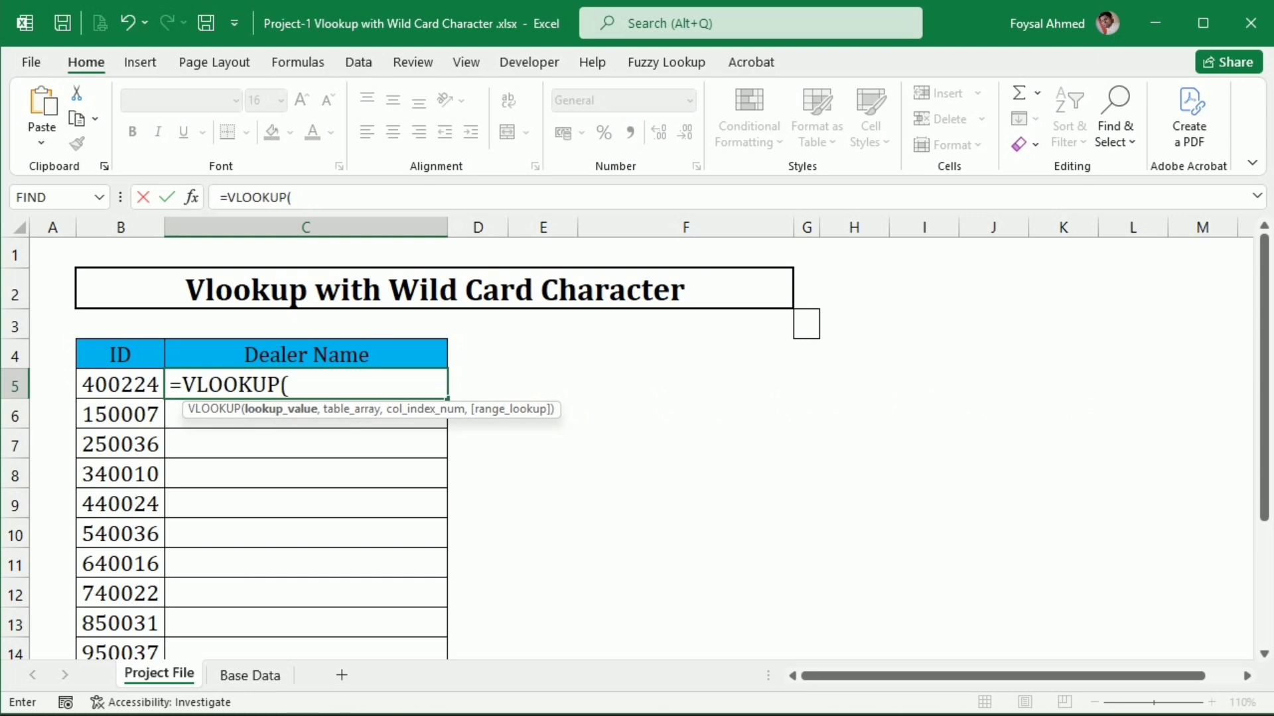
{"action": "left_click", "coordinate": [131, 392]}
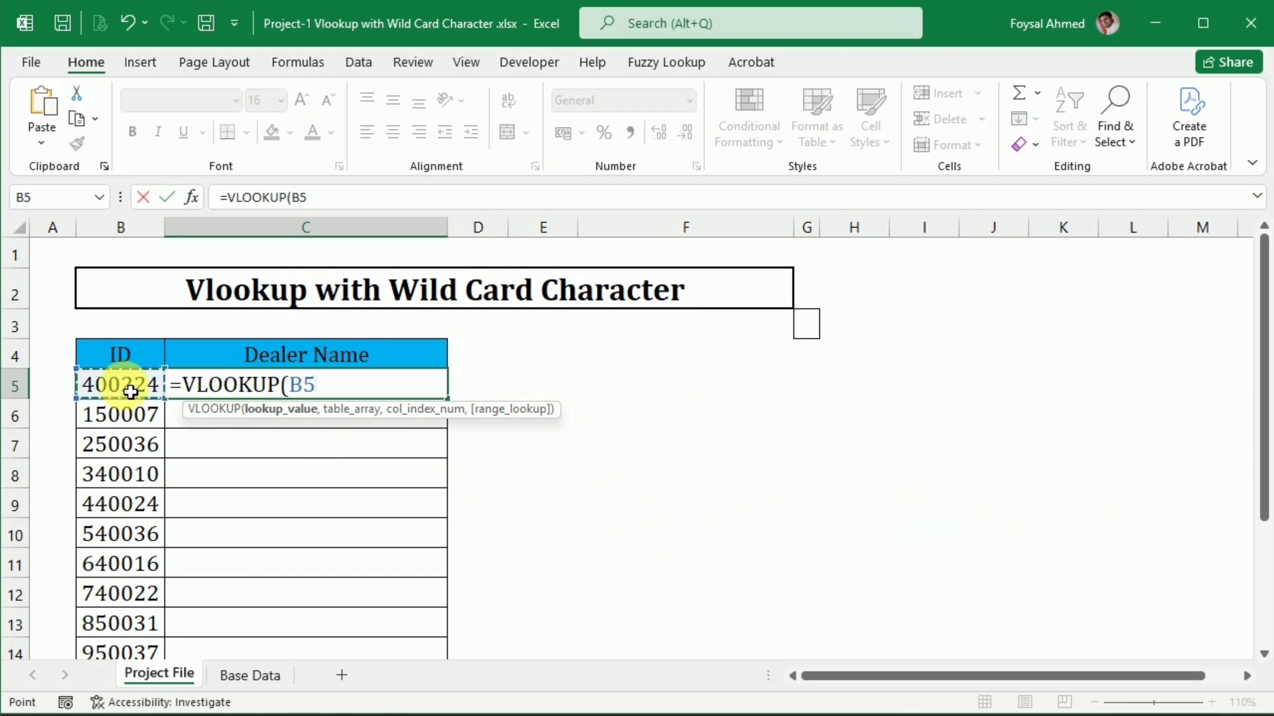
{"action": "type", "text": ","}
Complete the VLOOKUP with the absolute range $B$2:$C$102 on Base Data, column index 2 and exact match 0
{"action": "left_click", "coordinate": [260, 676]}
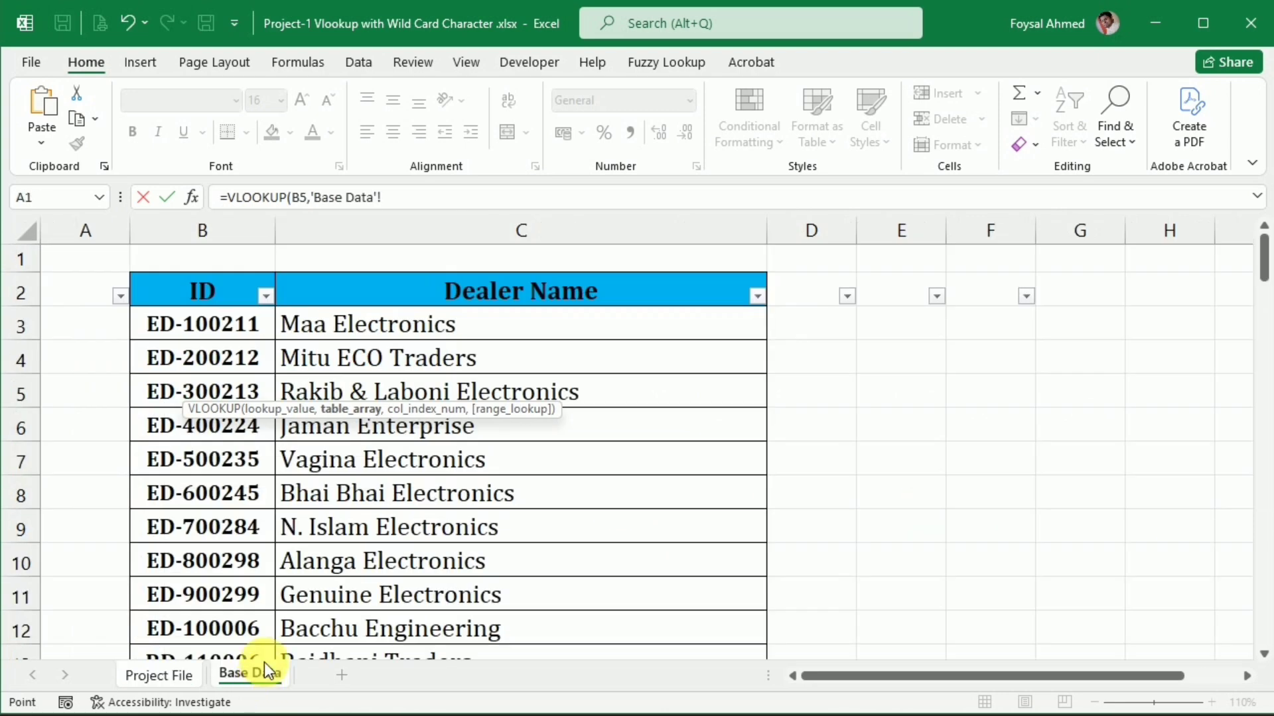
{"action": "left_click", "coordinate": [230, 304]}
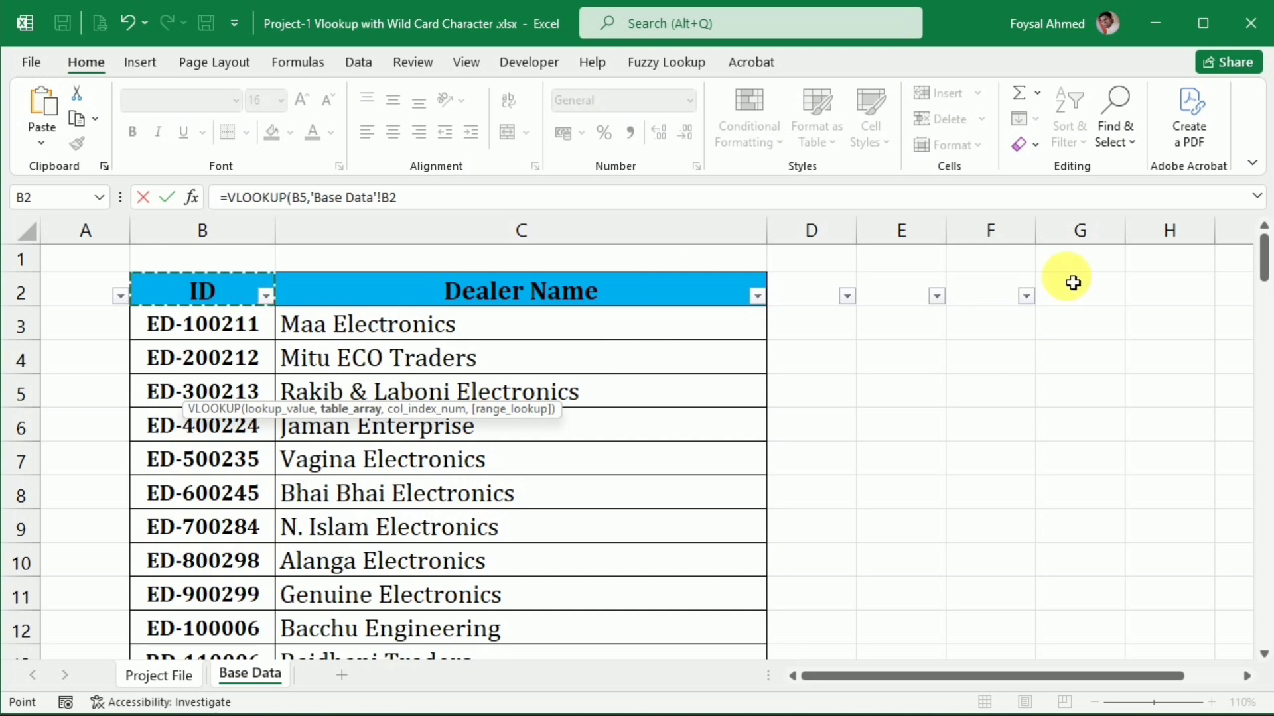
{"action": "key", "text": "ctrl+shift+Right"}
{"action": "key", "text": "ctrl+shift+Down"}
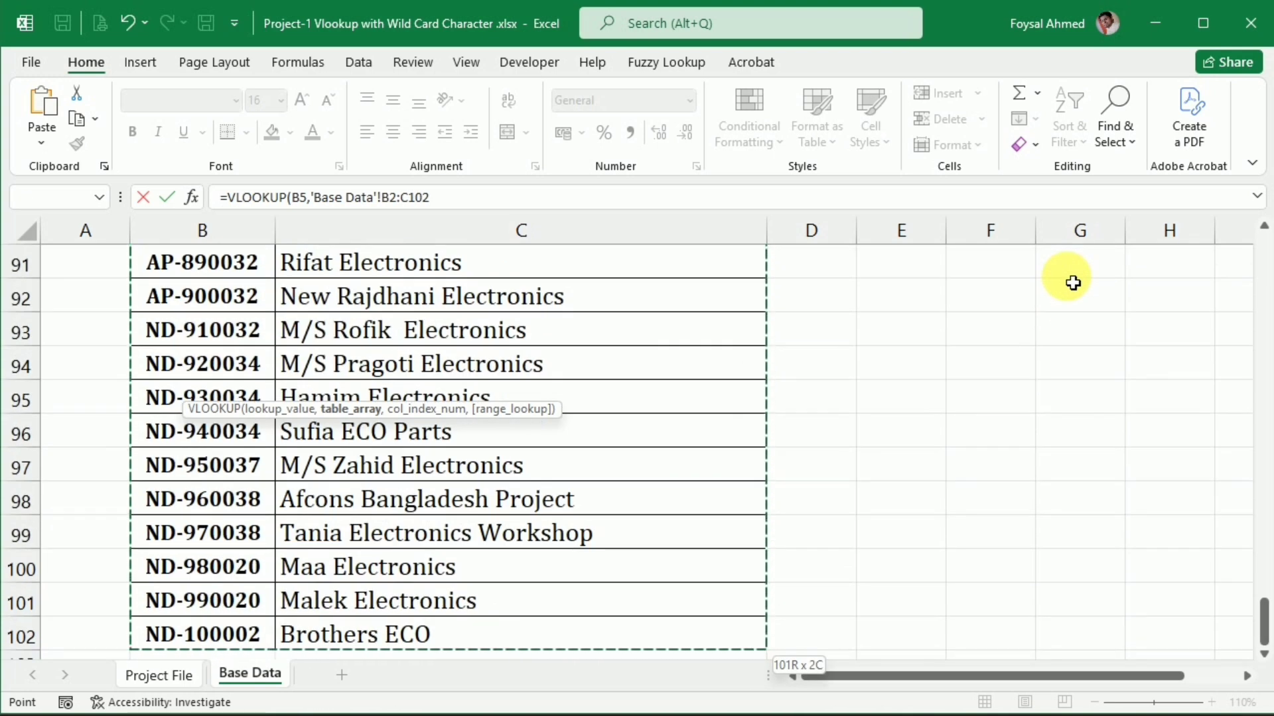
{"action": "key", "text": "F4"}
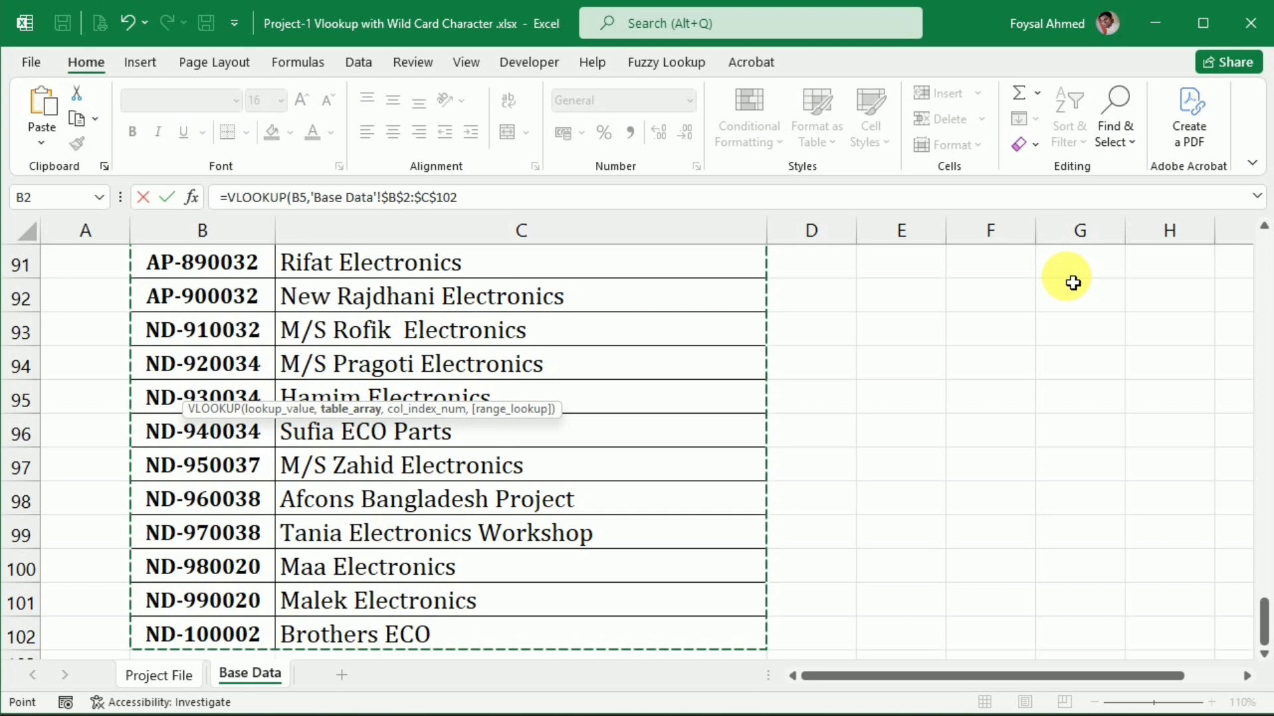
{"action": "type", "text": ","}
{"action": "type", "text": "2,0"}
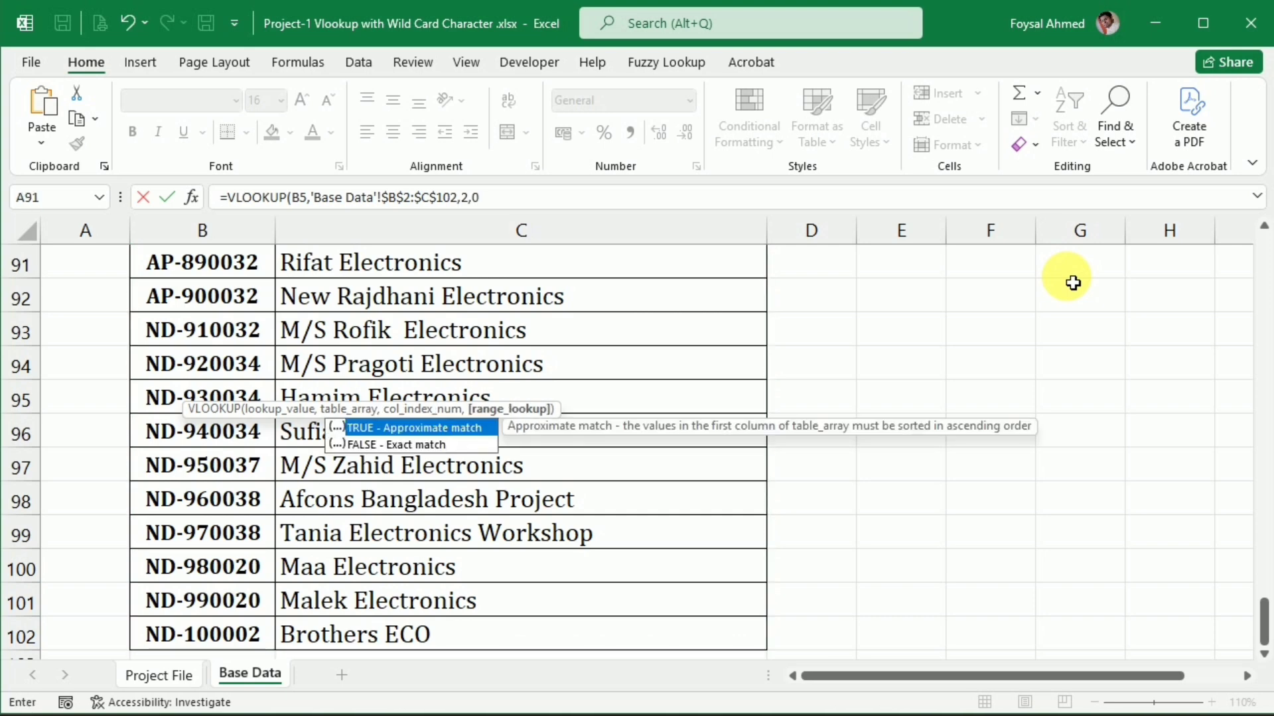
{"action": "key", "text": "Return"}
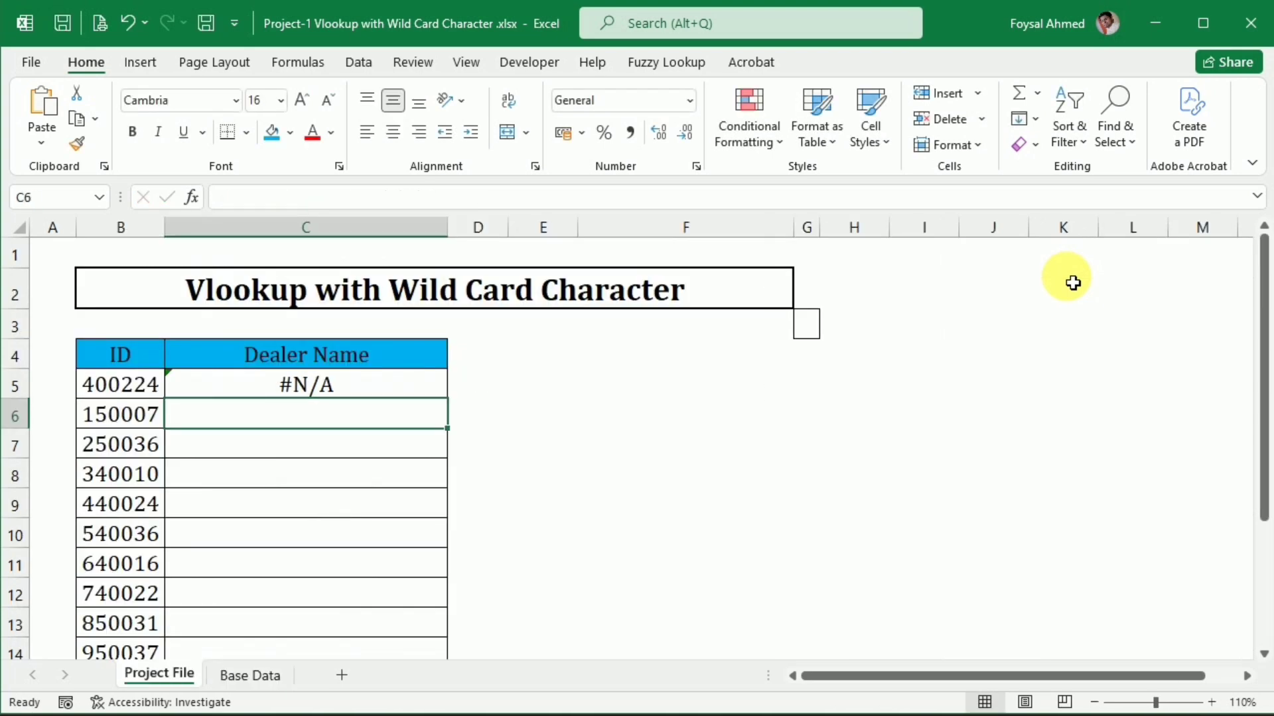
Compare the ID in B5 with the Base Data IDs and examine the letter prefix of the first ID there
{"action": "left_click", "coordinate": [101, 393]}
{"action": "left_click", "coordinate": [270, 682]}
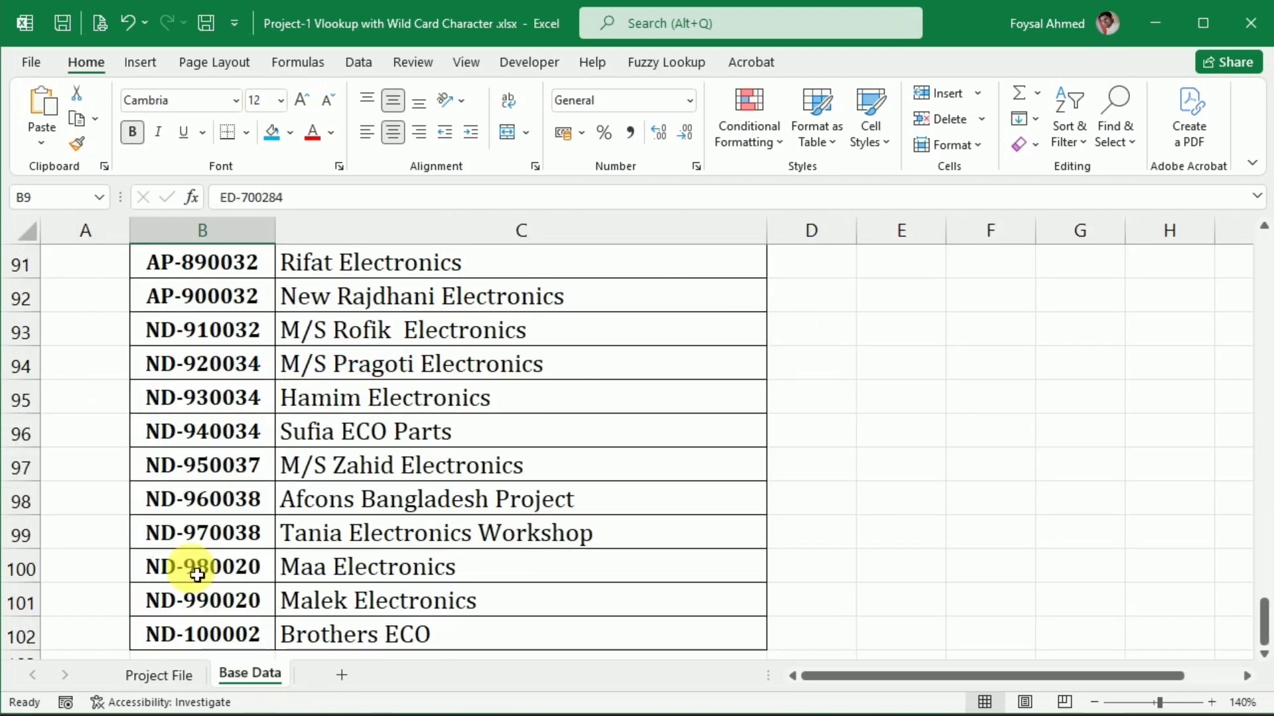
{"action": "scroll", "coordinate": [179, 365], "scroll_direction": "up", "scroll_amount": 6}
{"action": "scroll", "coordinate": [184, 371], "scroll_direction": "up", "scroll_amount": 20}
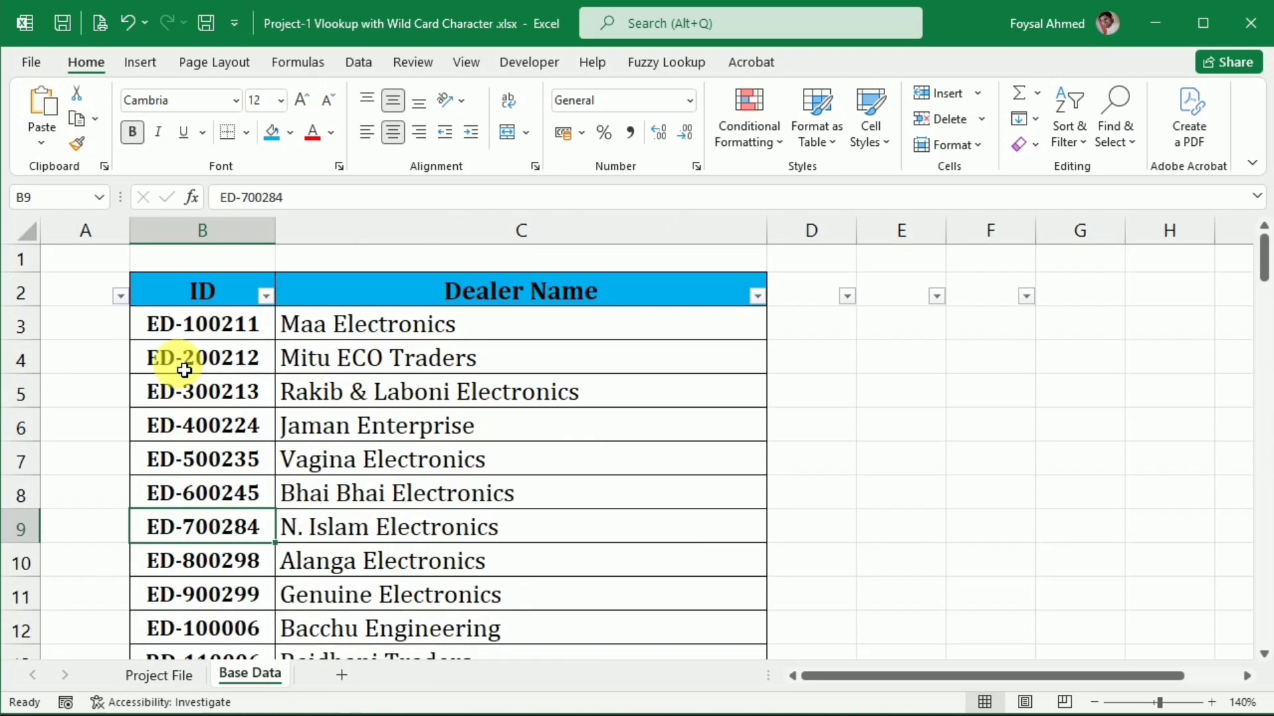
{"action": "left_click", "coordinate": [164, 325]}
{"action": "double_click", "coordinate": [164, 325]}
{"action": "left_click_drag", "start_coordinate": [185, 324], "coordinate": [128, 323]}
{"action": "left_click", "coordinate": [491, 383]}
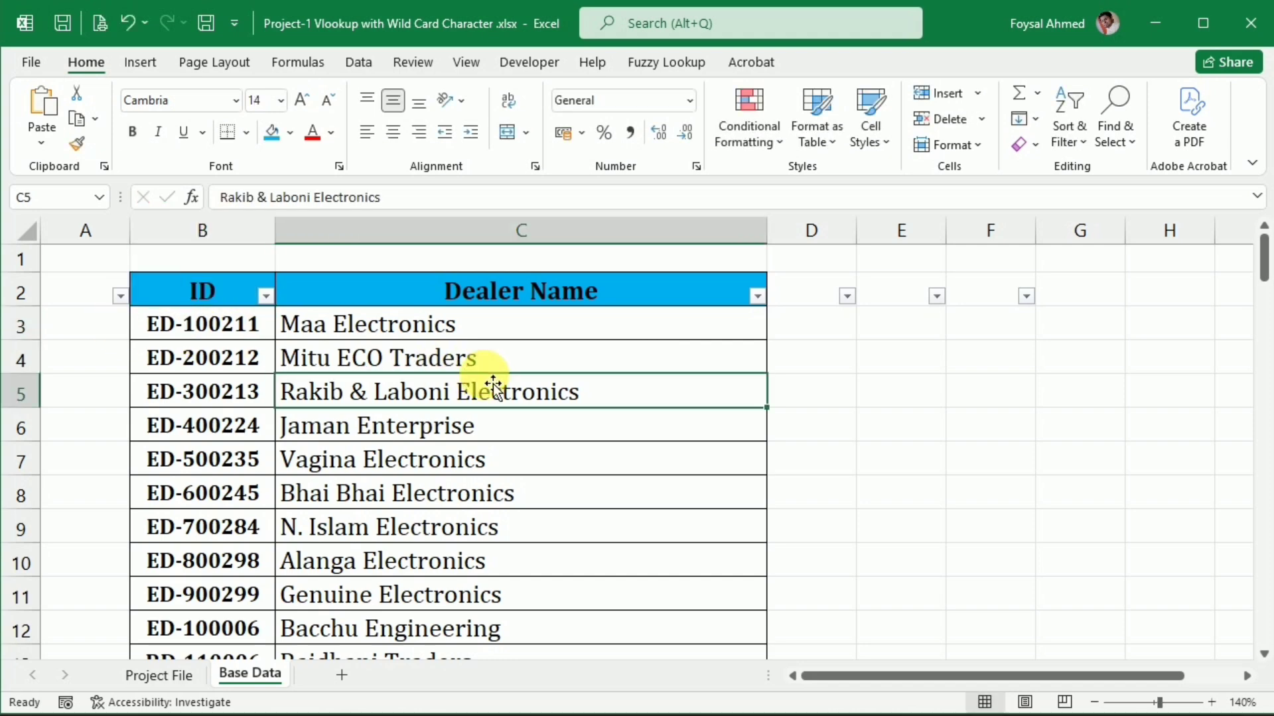
Edit the VLOOKUP in Project File cell C5 so its lookup value becomes "*"&B5
{"action": "left_click", "coordinate": [147, 670]}
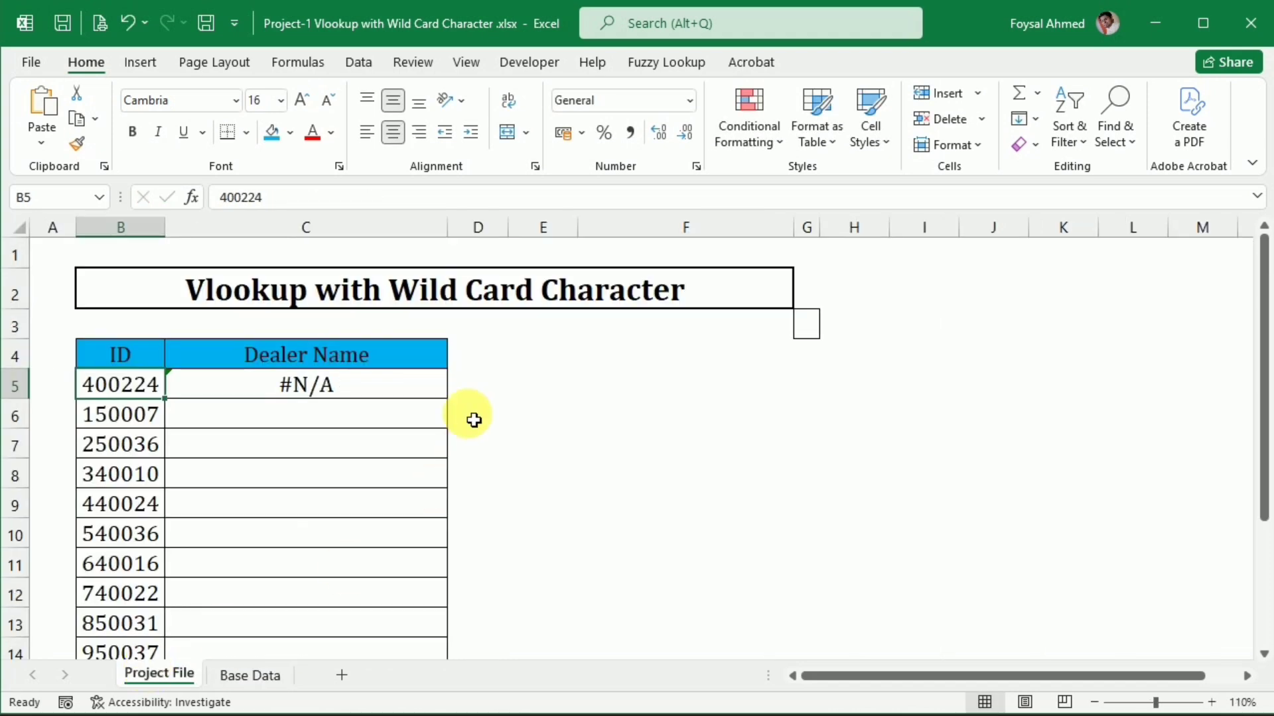
{"action": "left_click", "coordinate": [323, 396]}
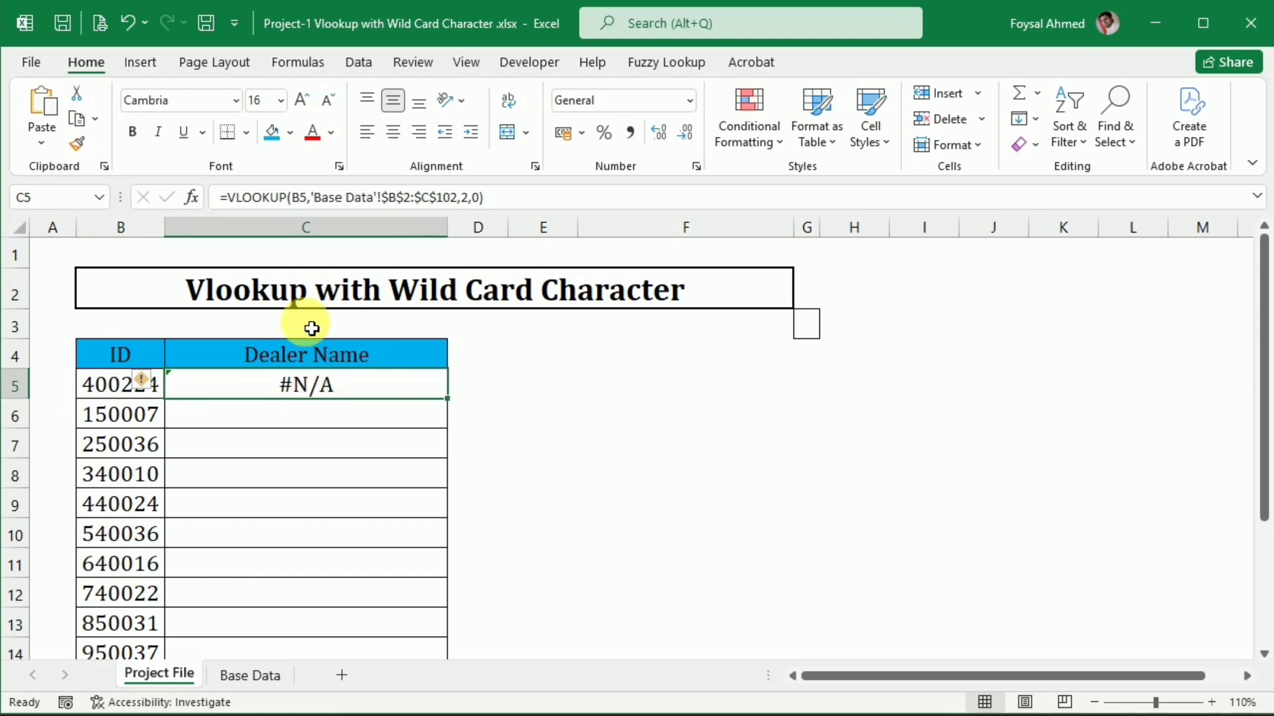
{"action": "left_click", "coordinate": [298, 199]}
{"action": "left_click", "coordinate": [293, 197]}
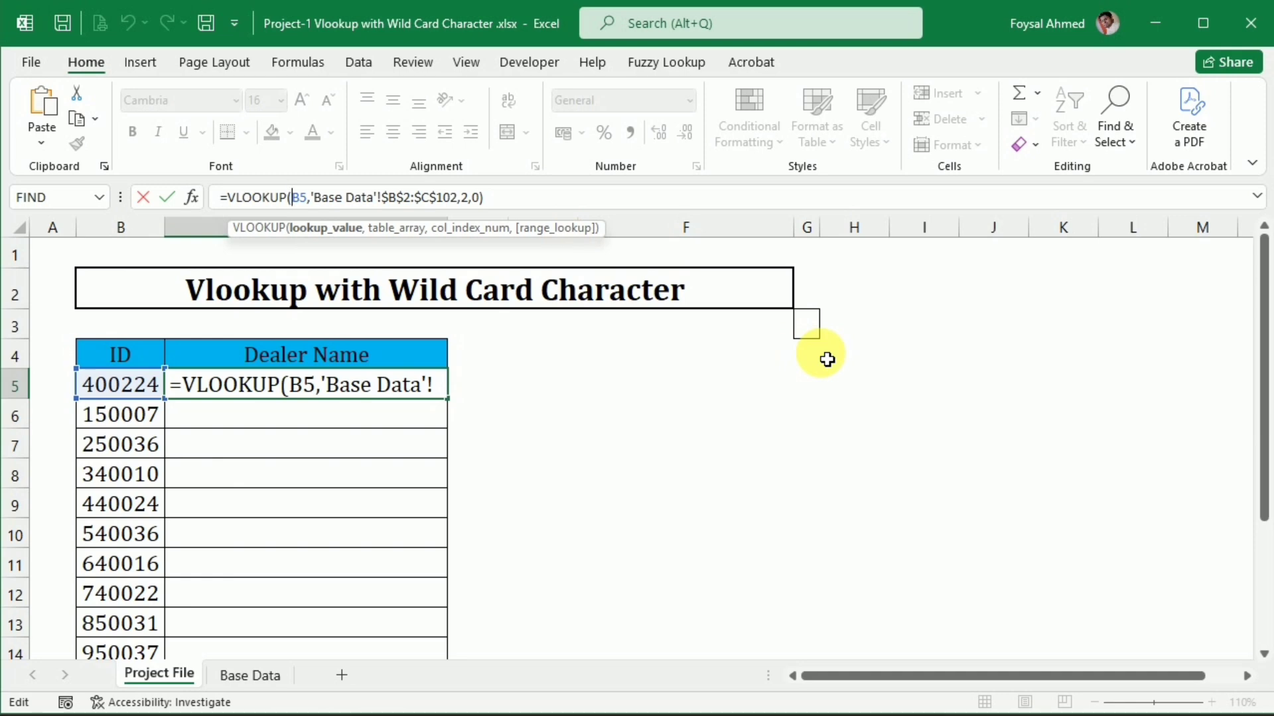
{"action": "type", "text": "\""}
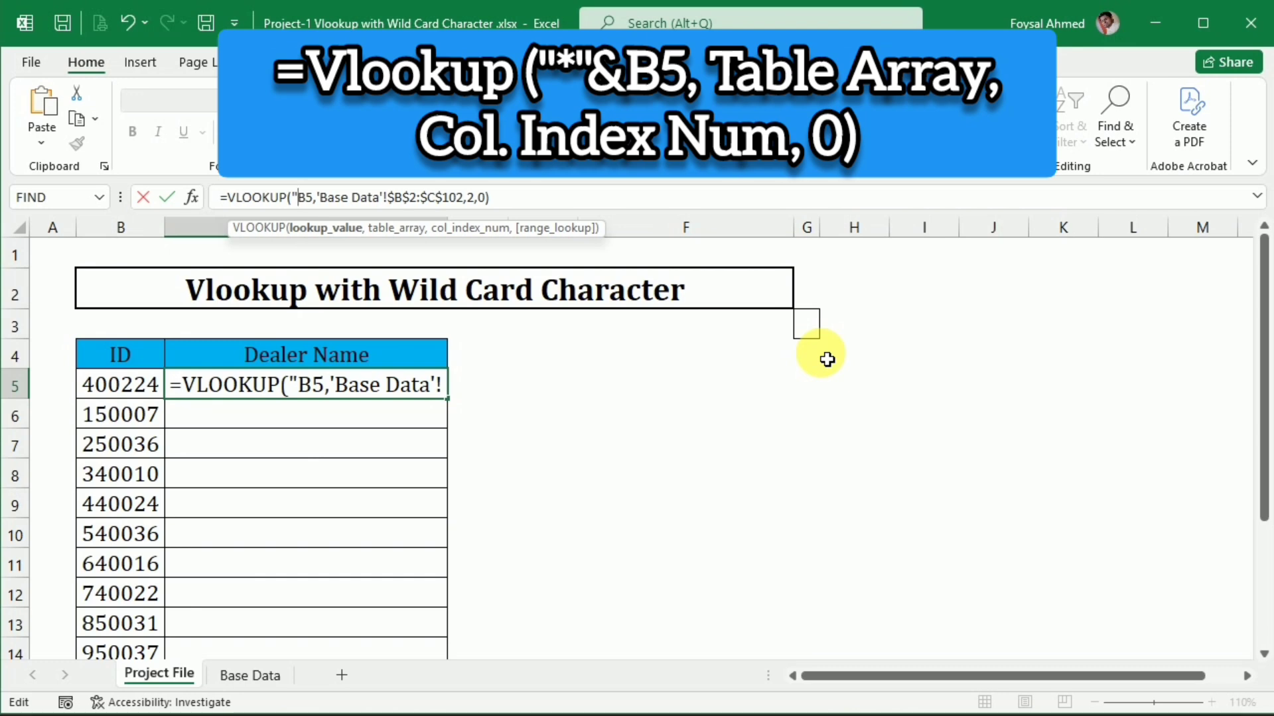
{"action": "type", "text": "*"}
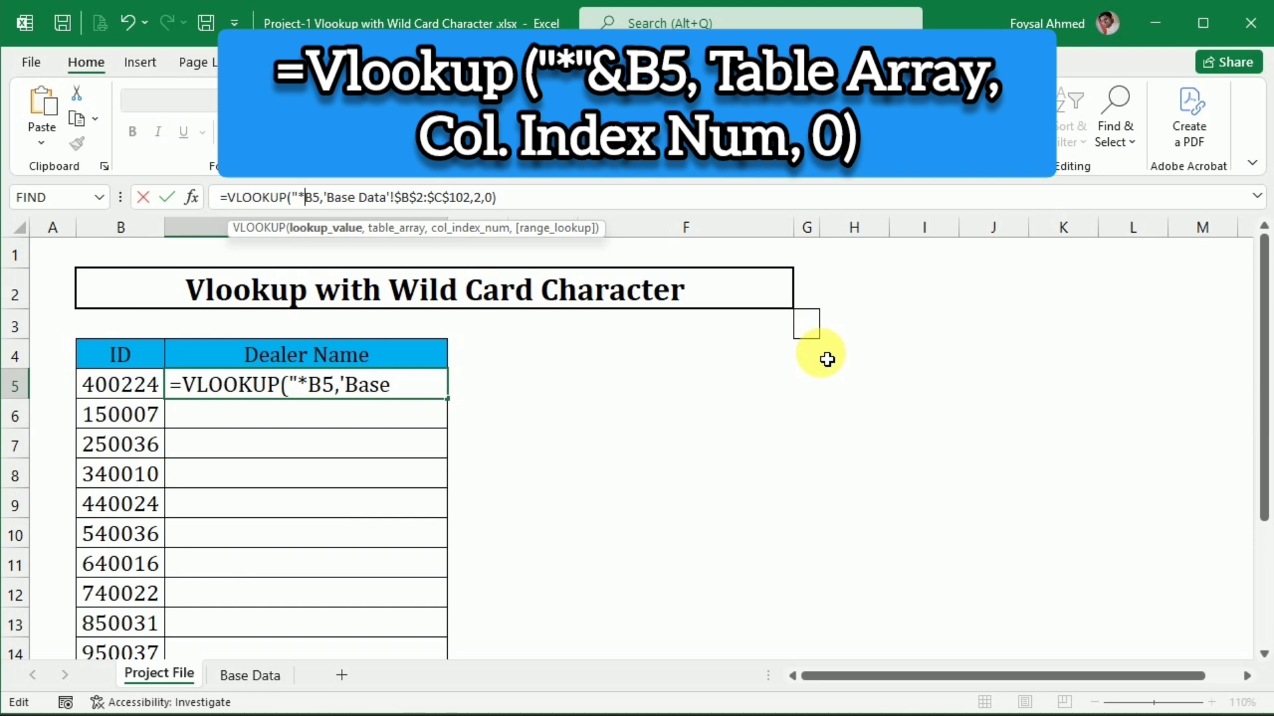
{"action": "type", "text": "\""}
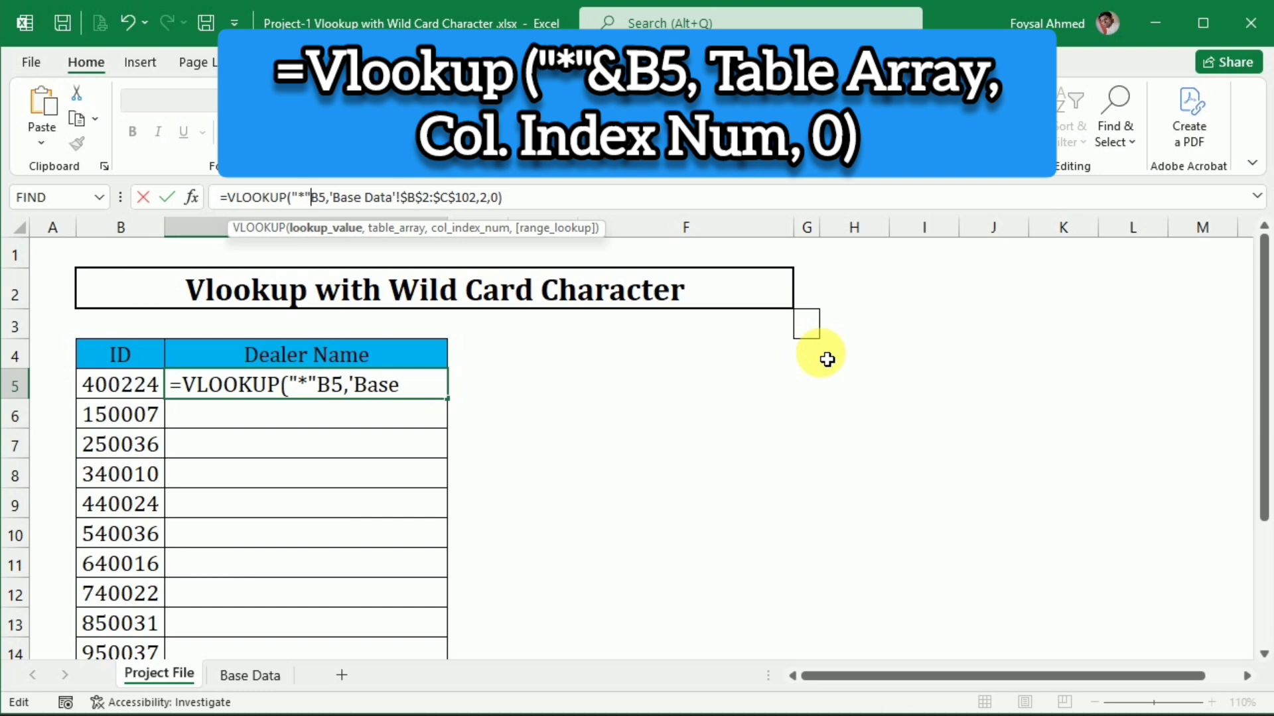
{"action": "type", "text": "&"}
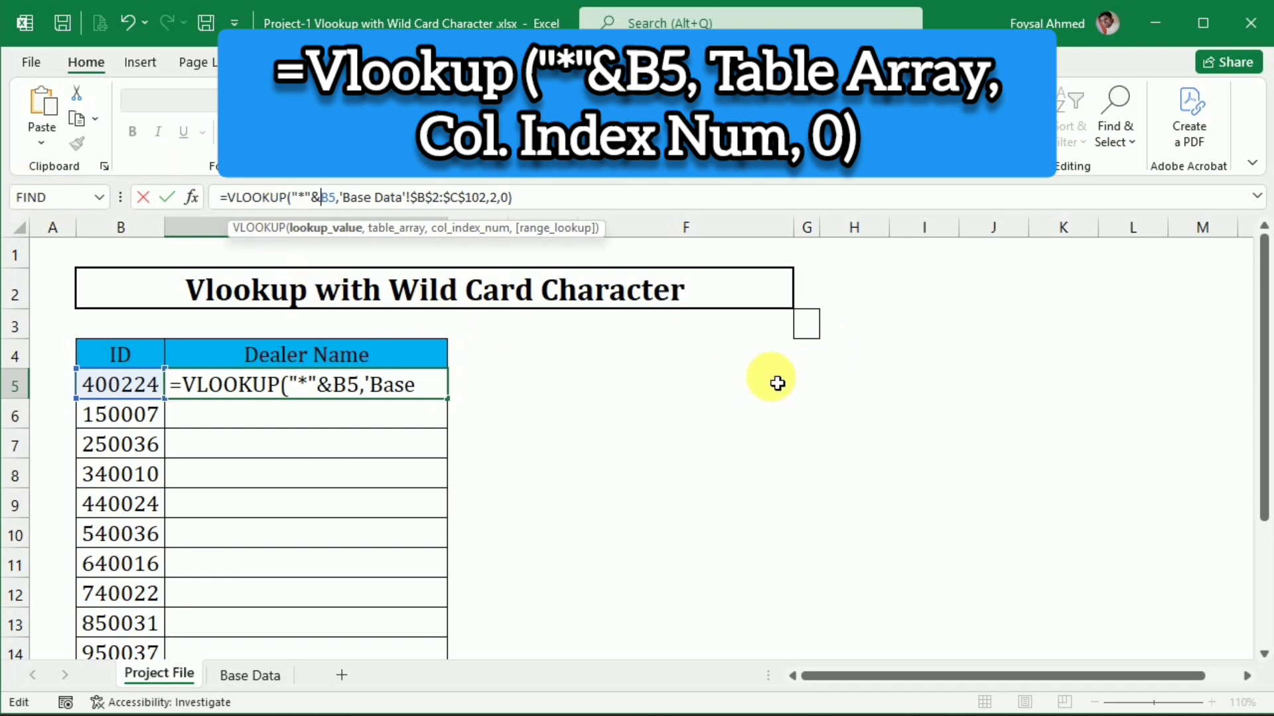
{"action": "key", "text": "Return"}
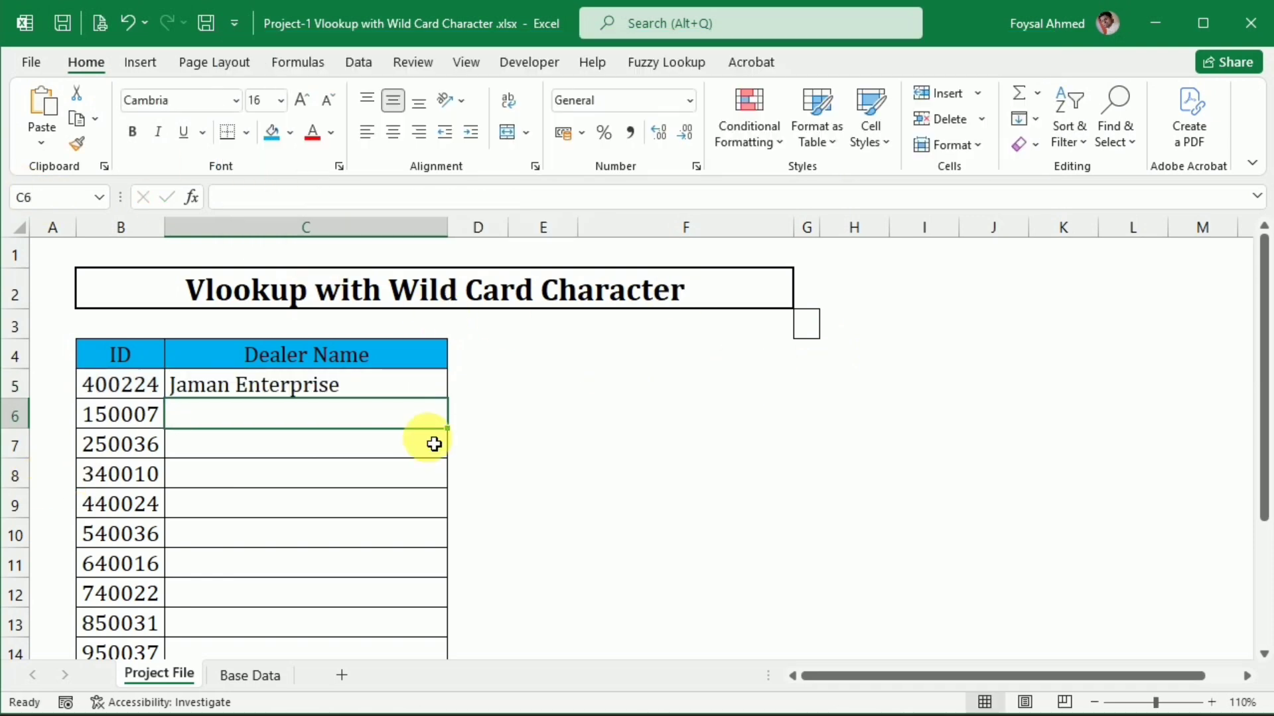
Show the text of the C5 formula in cell D5 with =FORMULATEXT(C5)
{"action": "left_click", "coordinate": [467, 384]}
{"action": "type", "text": "=for"}
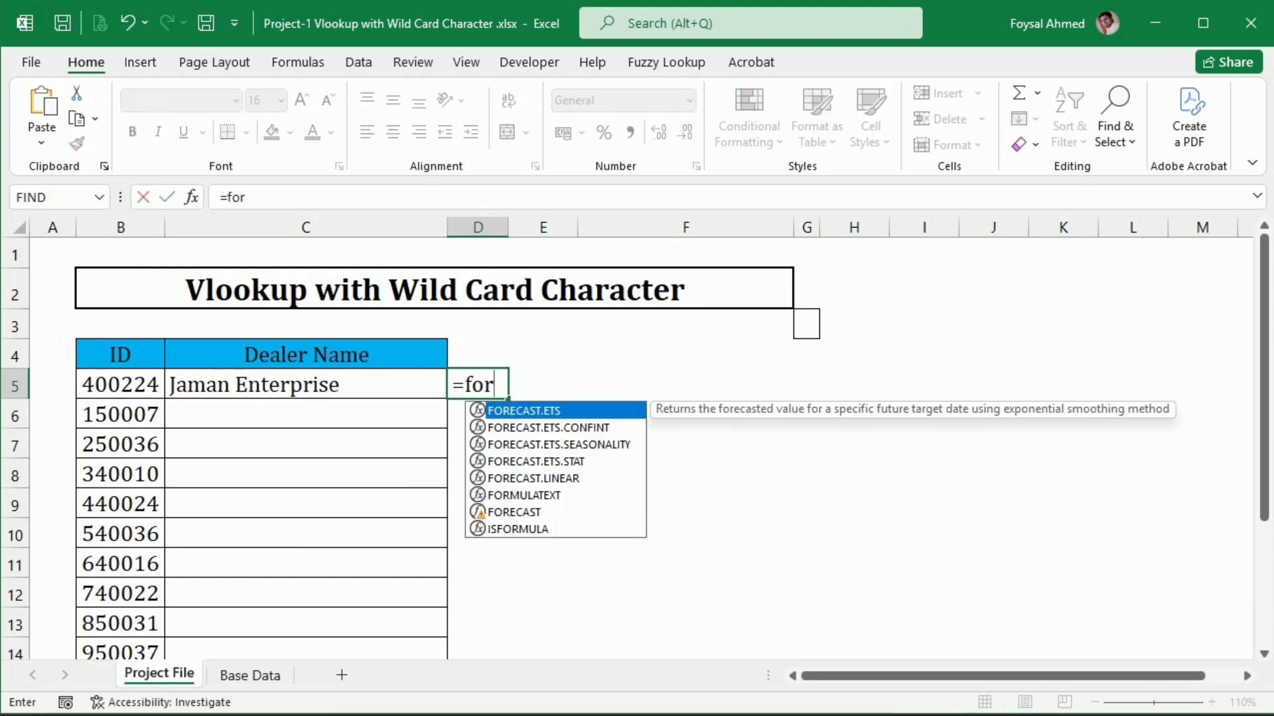
{"action": "type", "text": "m"}
{"action": "key", "text": "Tab"}
{"action": "key", "text": "Left"}
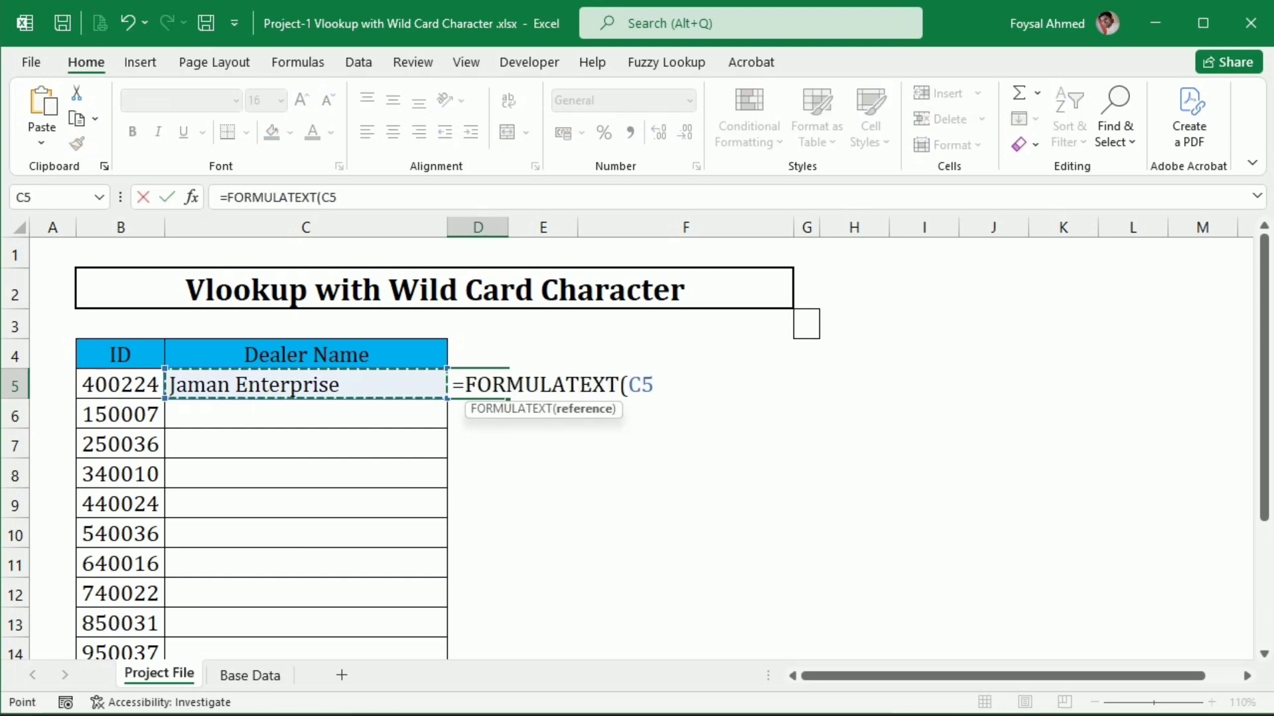
{"action": "key", "text": "Return"}
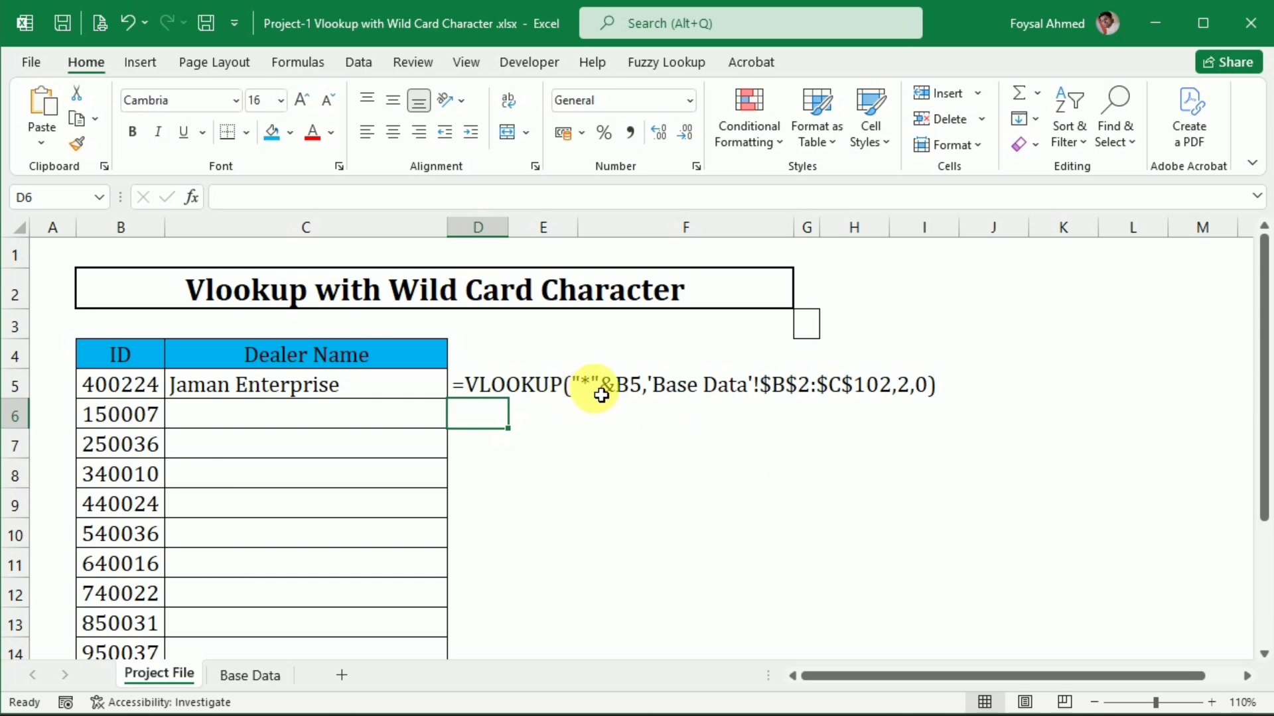
Review the wildcard and ampersand in the lookup value of the C5 formula without changing it
{"action": "double_click", "coordinate": [312, 391]}
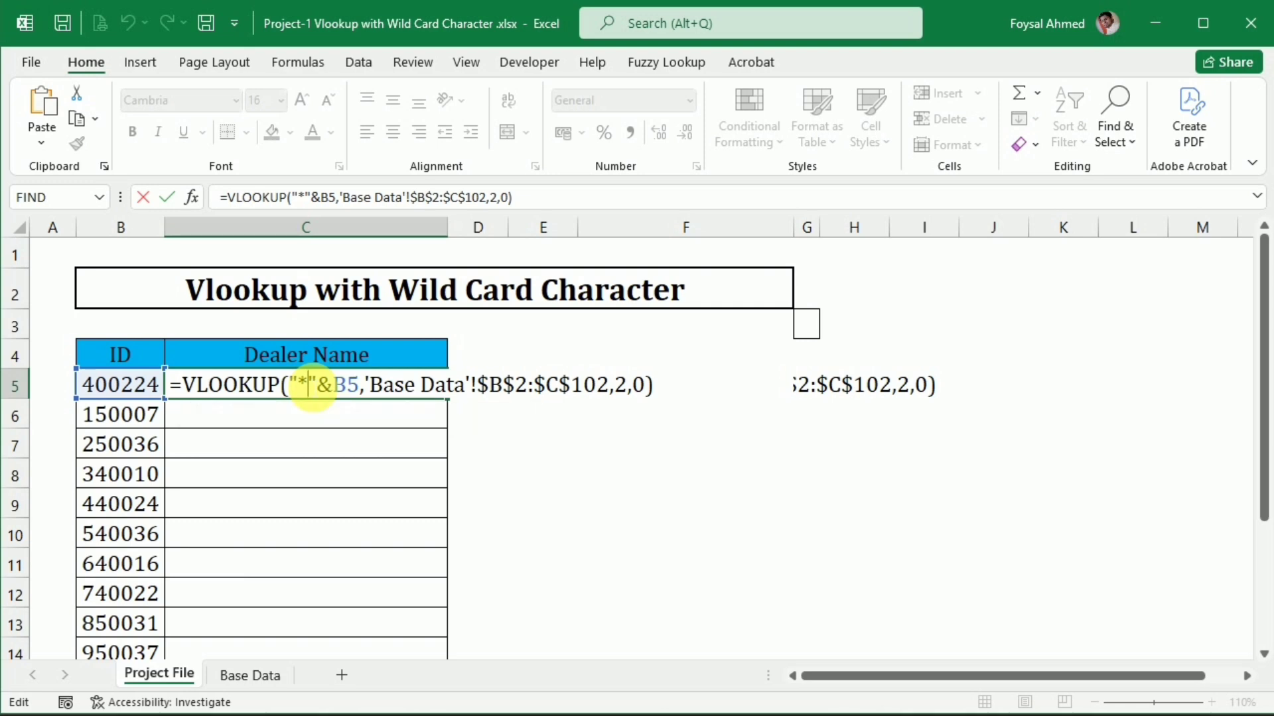
{"action": "key", "text": "Return"}
{"action": "key", "text": "Up"}
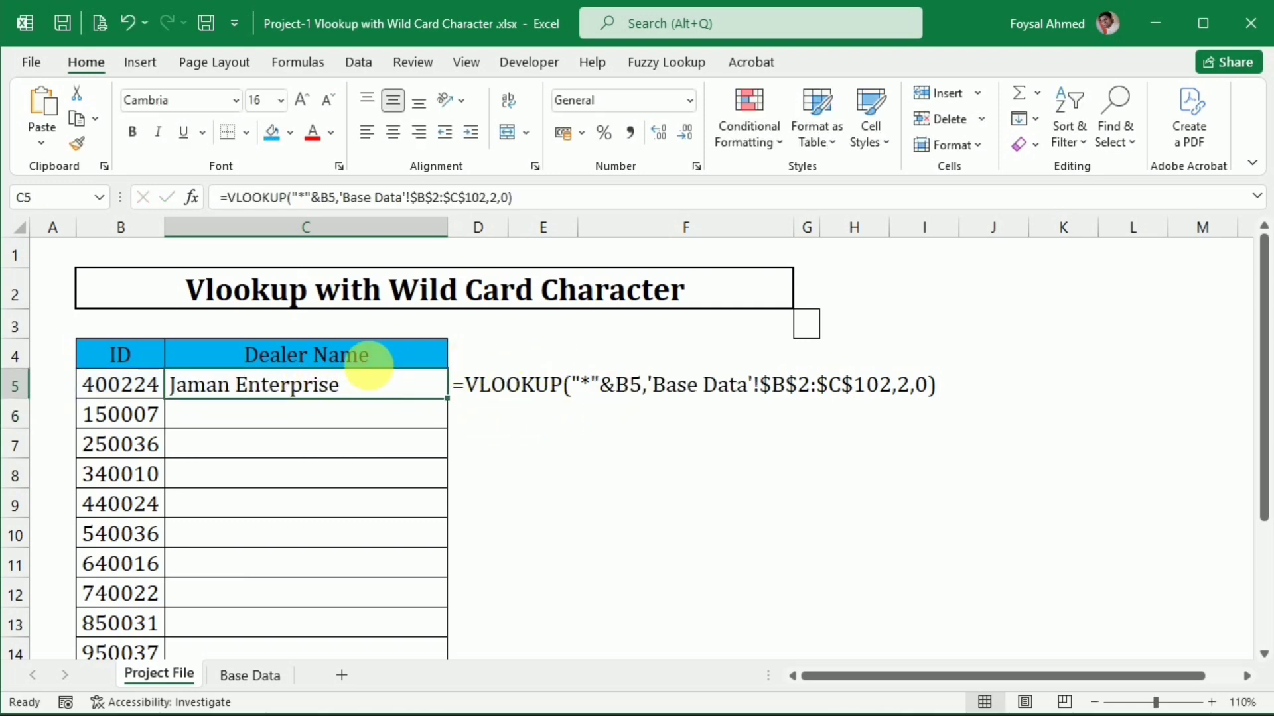
{"action": "left_click", "coordinate": [337, 197]}
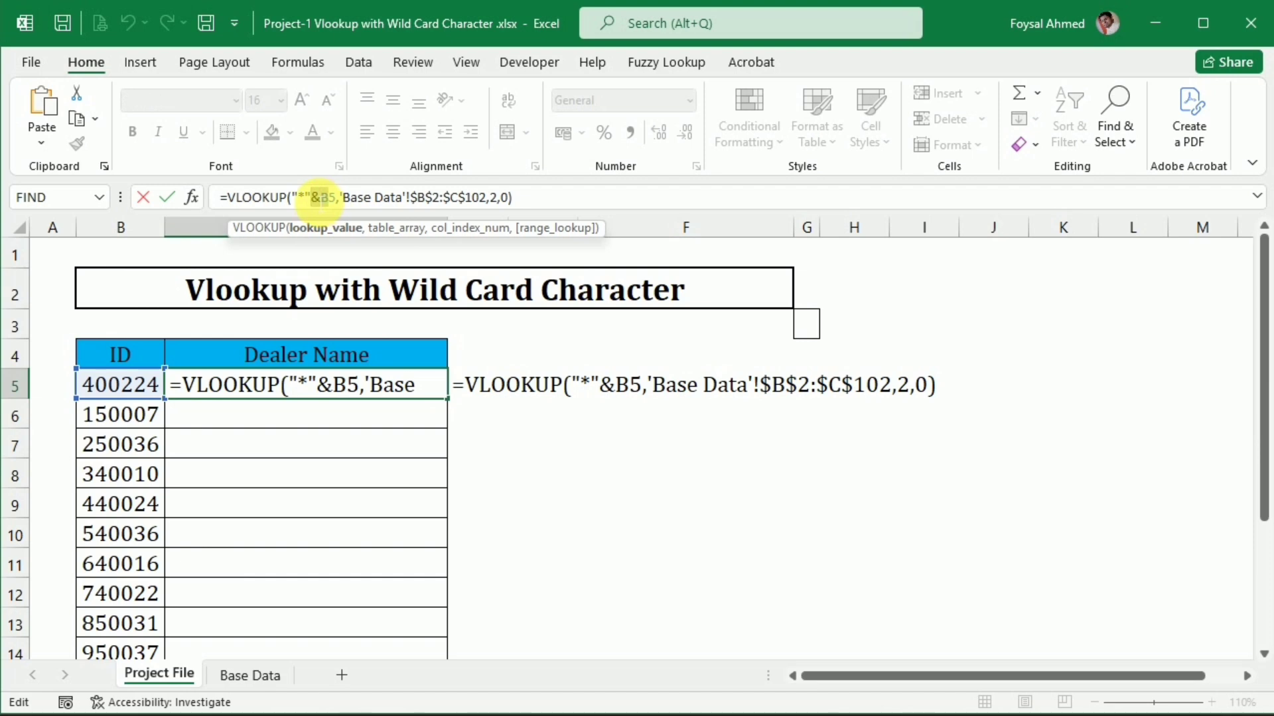
{"action": "key", "text": "Escape"}
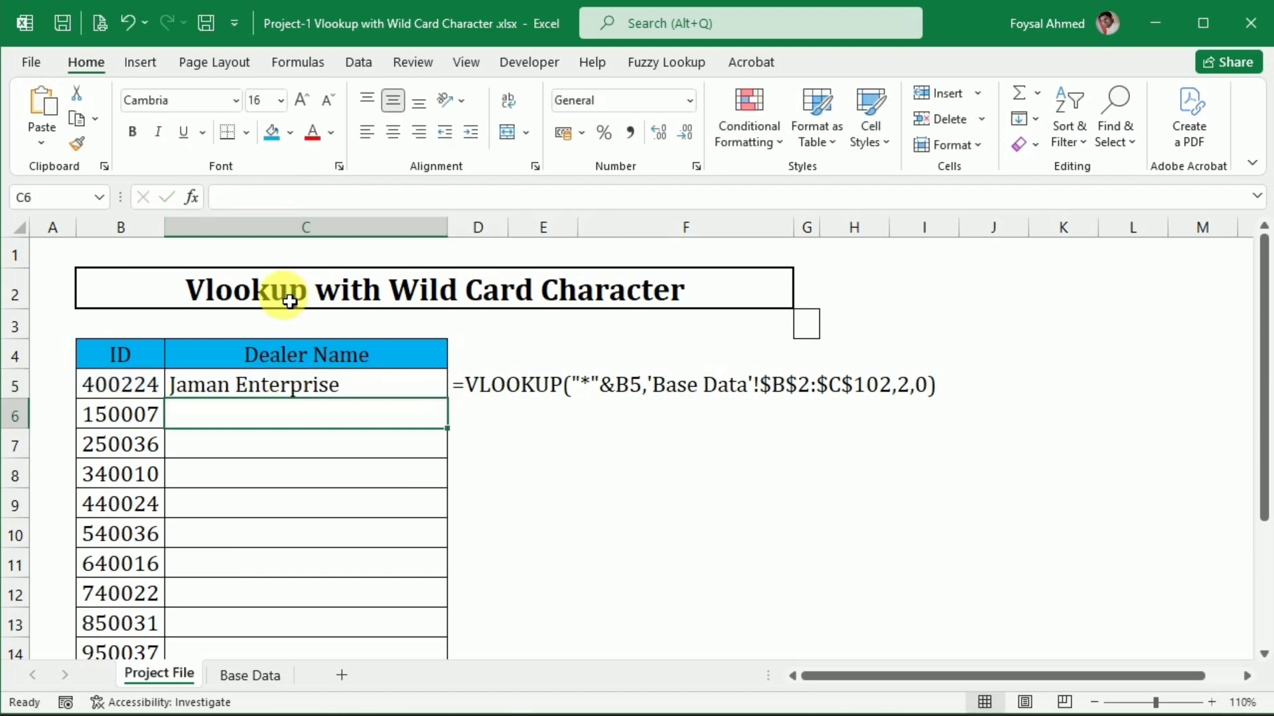
Check the C5 dealer name by filtering the Base Data ID column by the ID copied from Project File cell B5, and undo the filter
{"action": "left_click", "coordinate": [133, 384]}
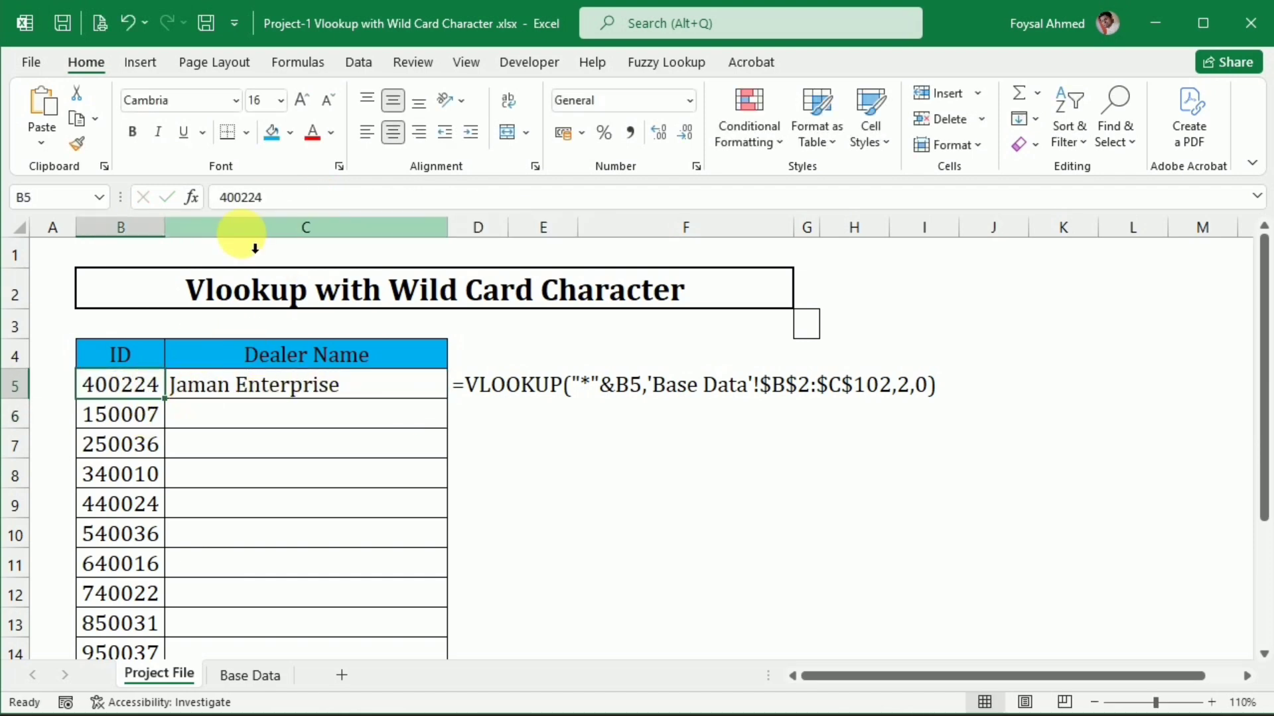
{"action": "left_click_drag", "start_coordinate": [264, 199], "coordinate": [193, 199]}
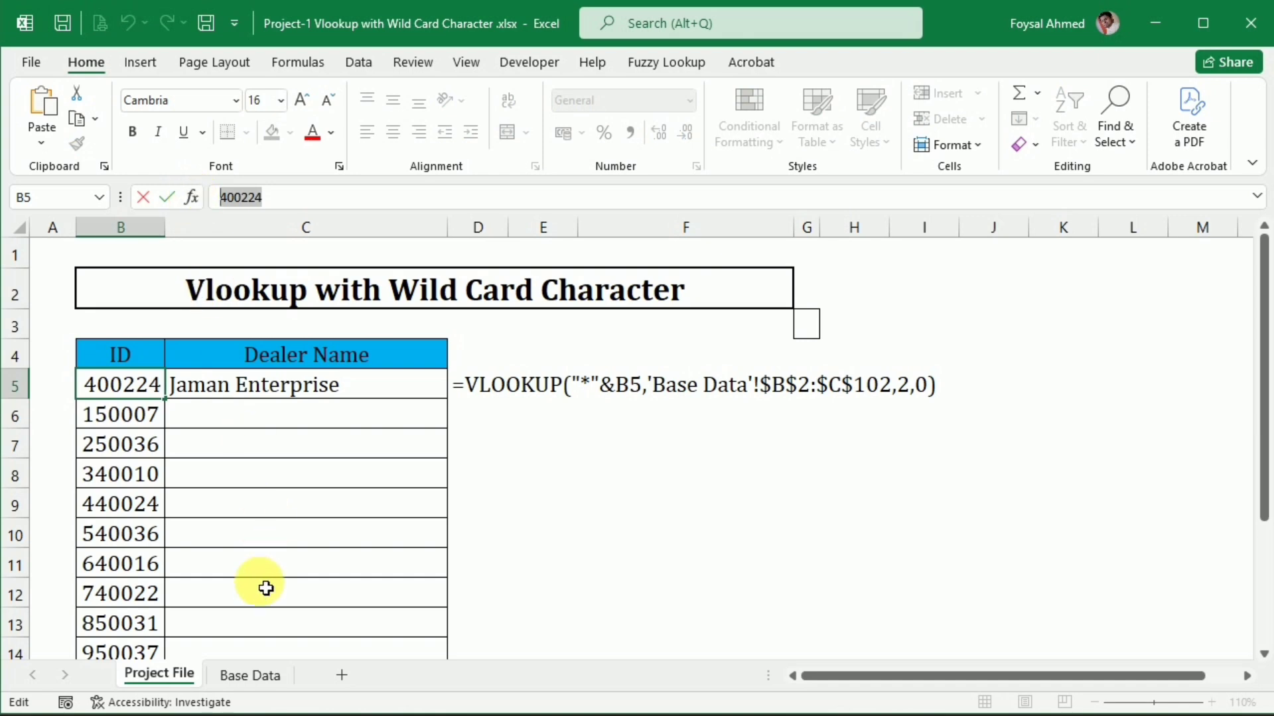
{"action": "left_click", "coordinate": [240, 674]}
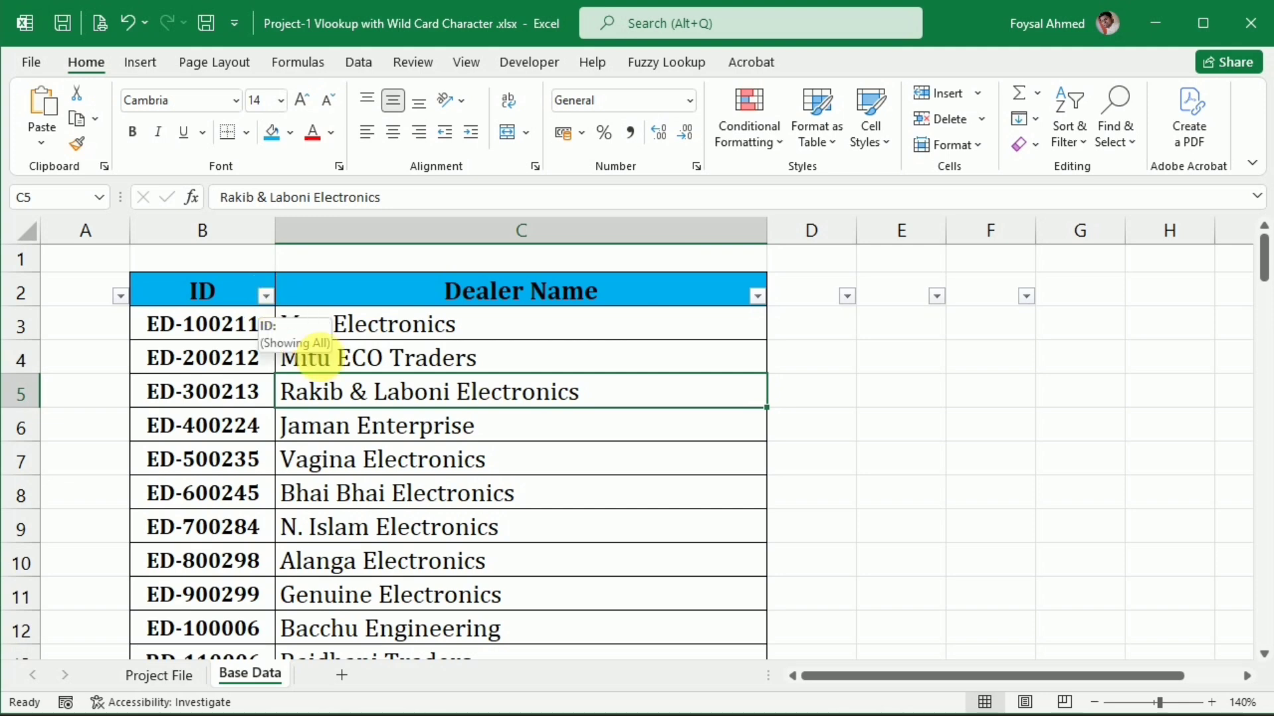
{"action": "left_click", "coordinate": [269, 298]}
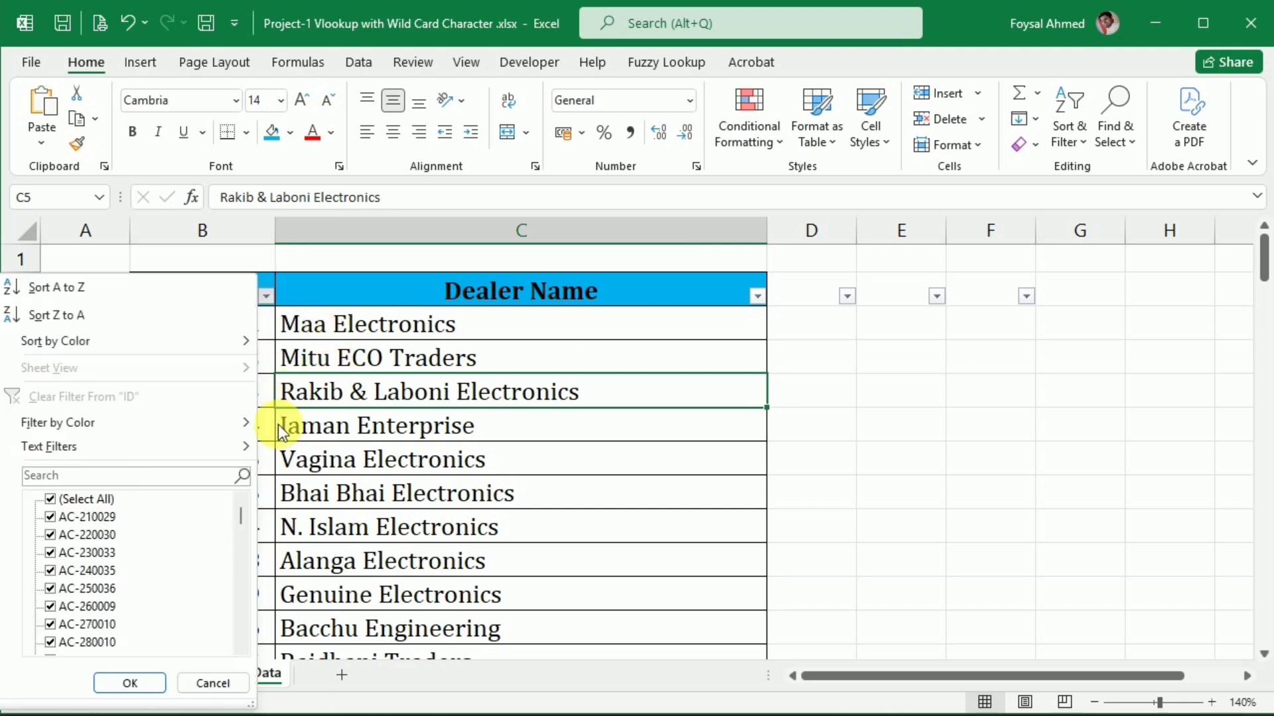
{"action": "left_click", "coordinate": [184, 477]}
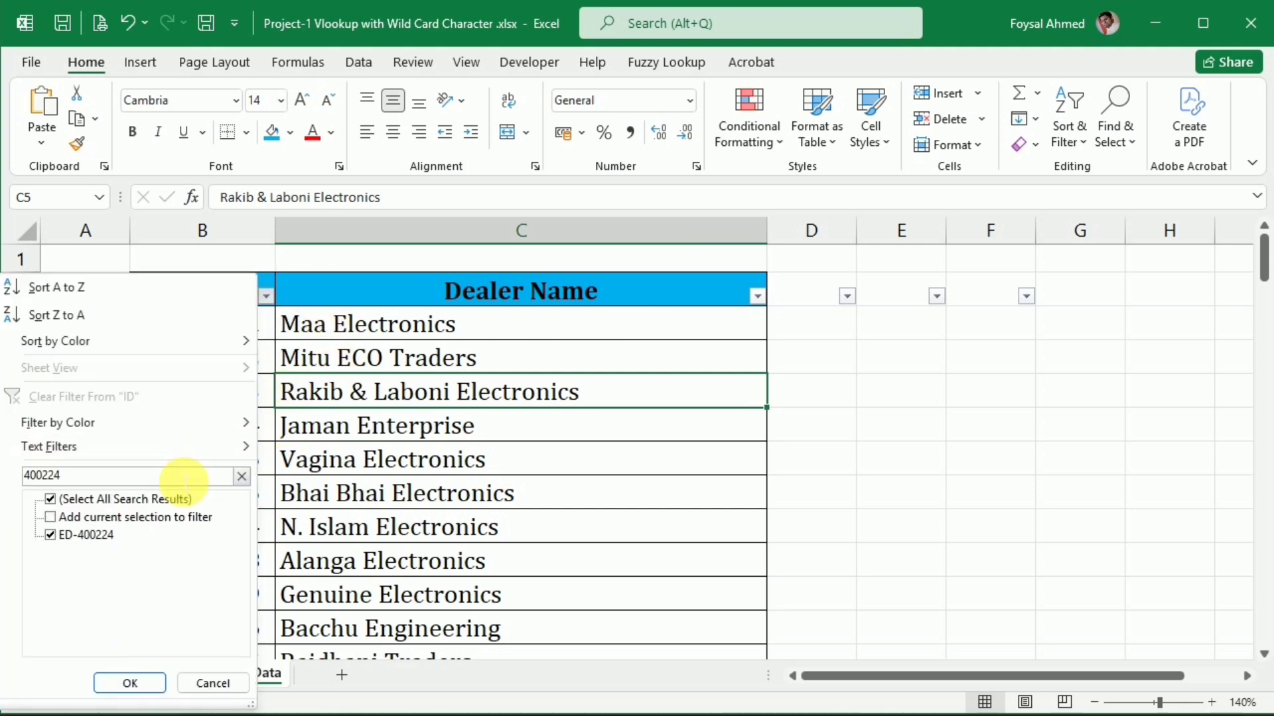
{"action": "key", "text": "Return"}
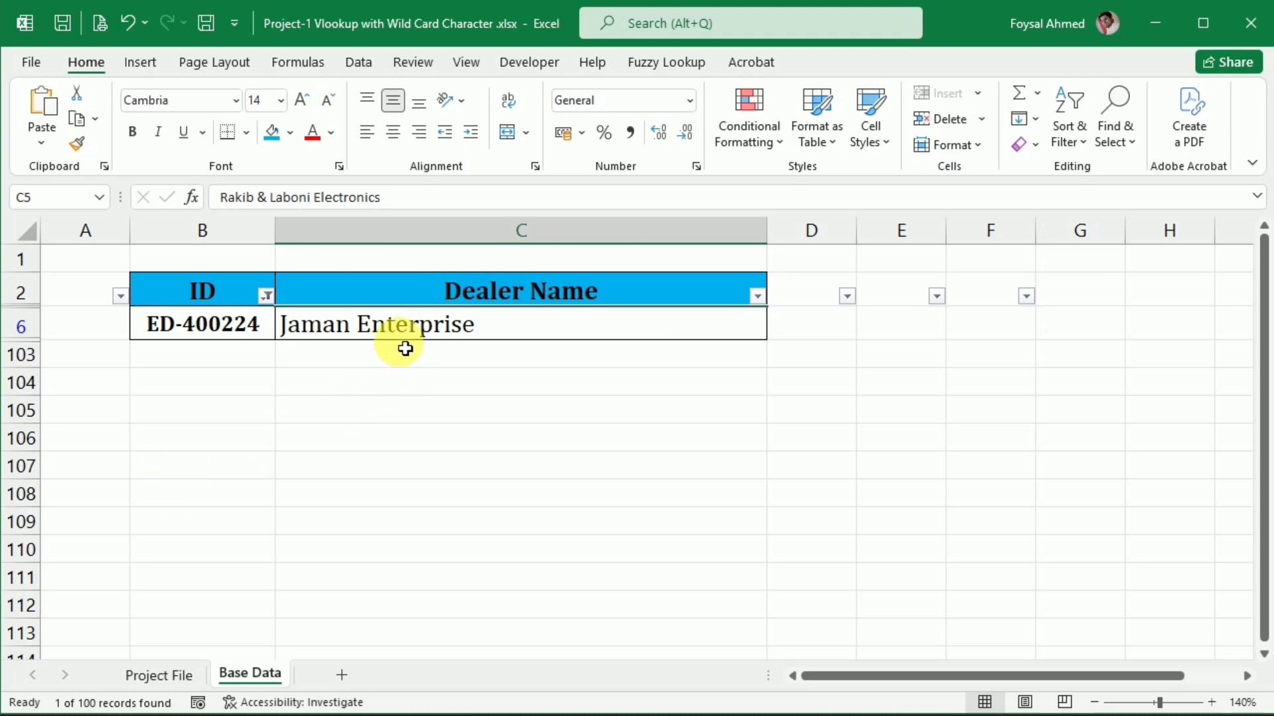
{"action": "left_click", "coordinate": [150, 674]}
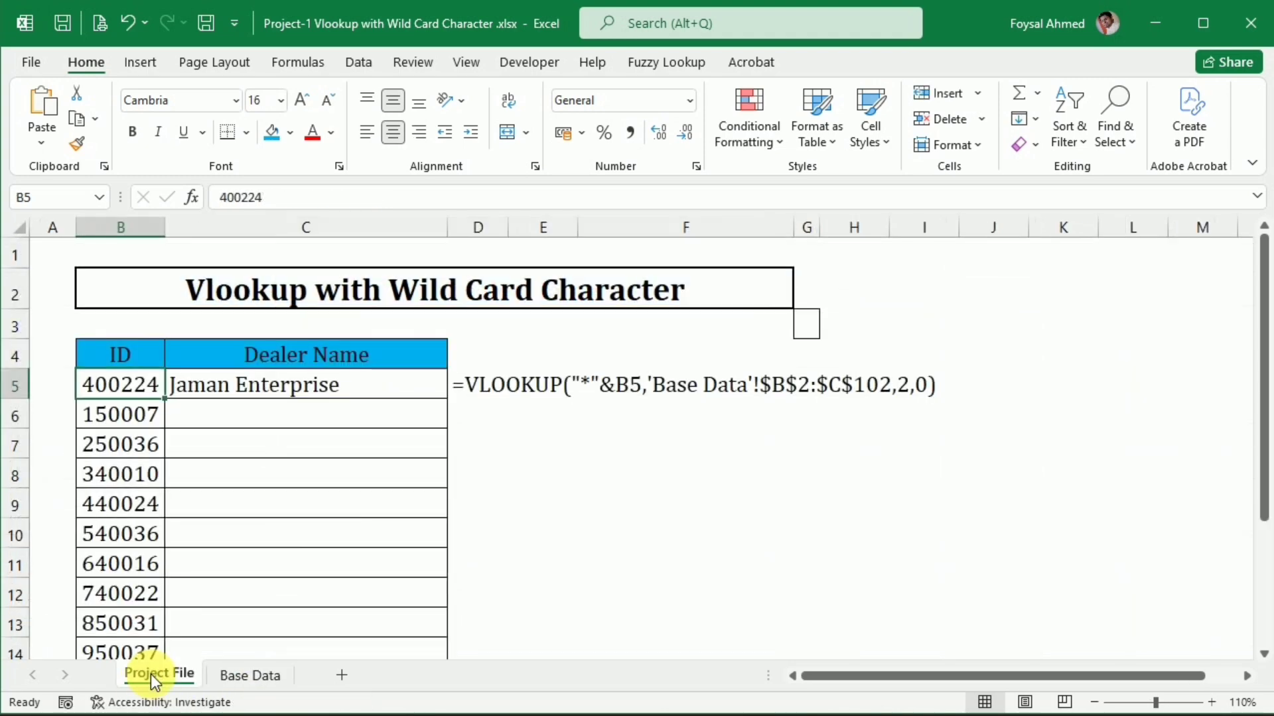
{"action": "left_click", "coordinate": [238, 672]}
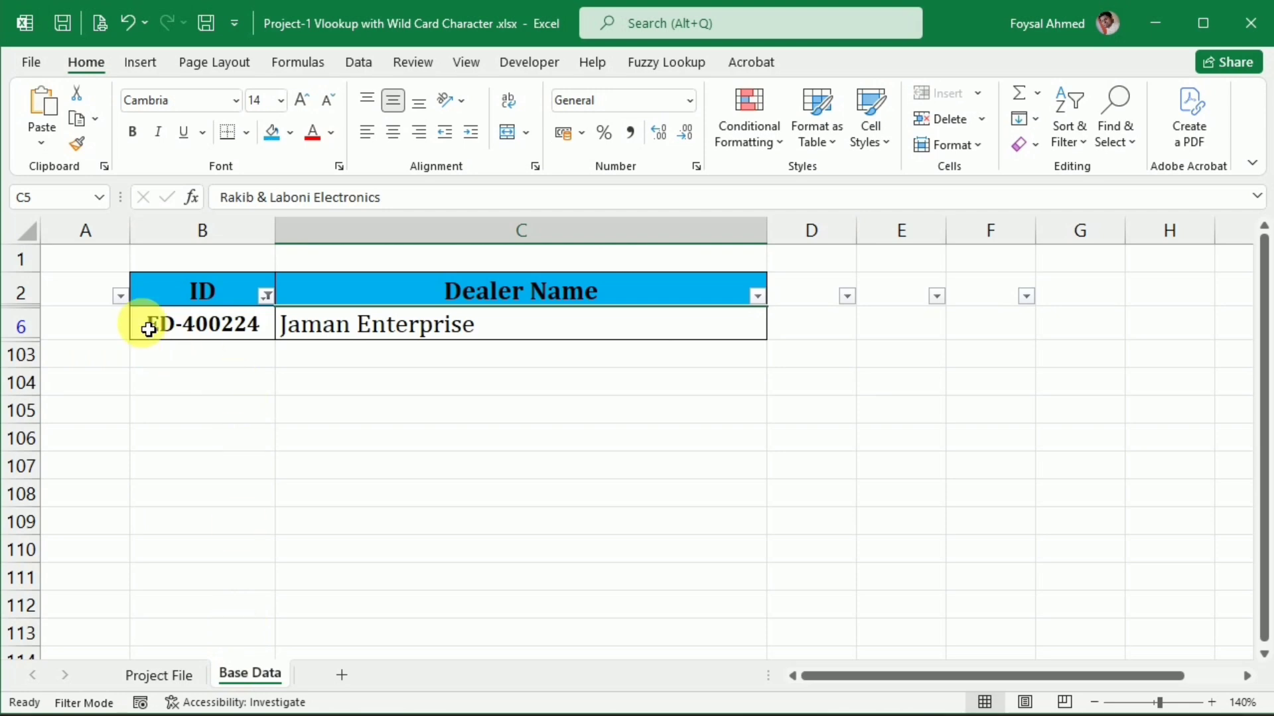
{"action": "key", "text": "ctrl+z"}
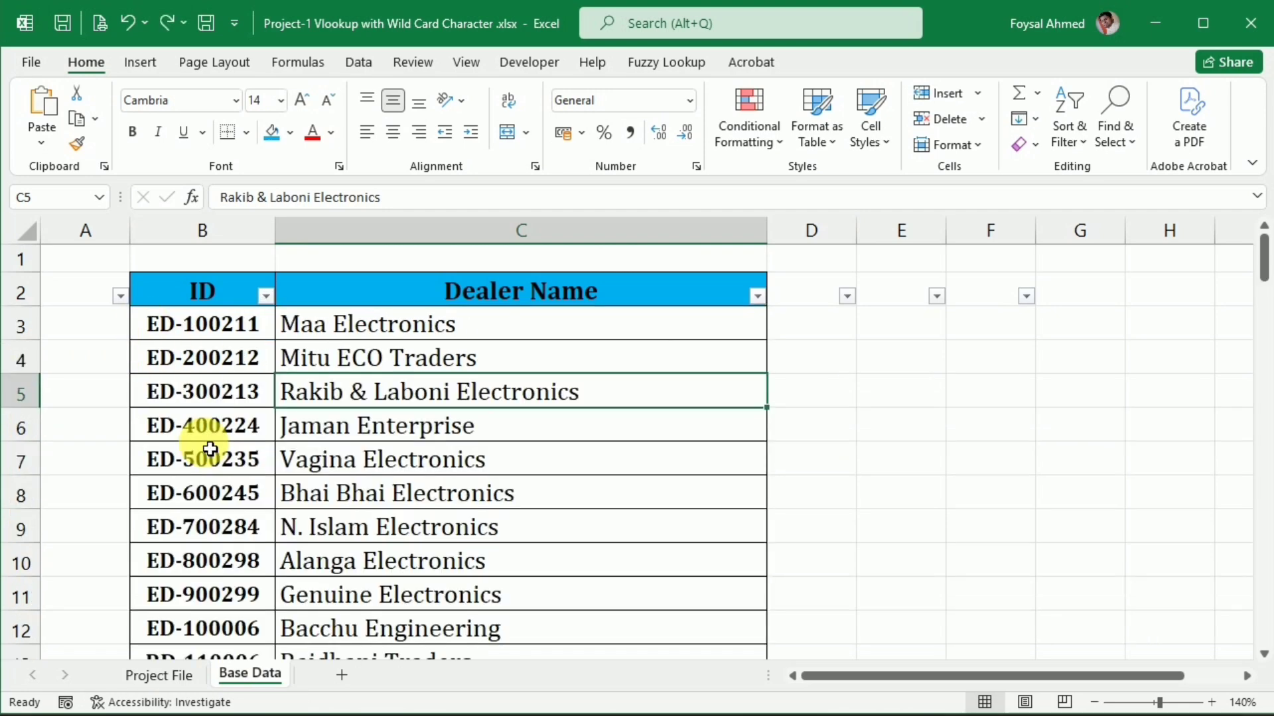
Copy the VLOOKUP formula from Project File cell C5 down the Dealer Name column to C15
{"action": "left_click", "coordinate": [171, 676]}
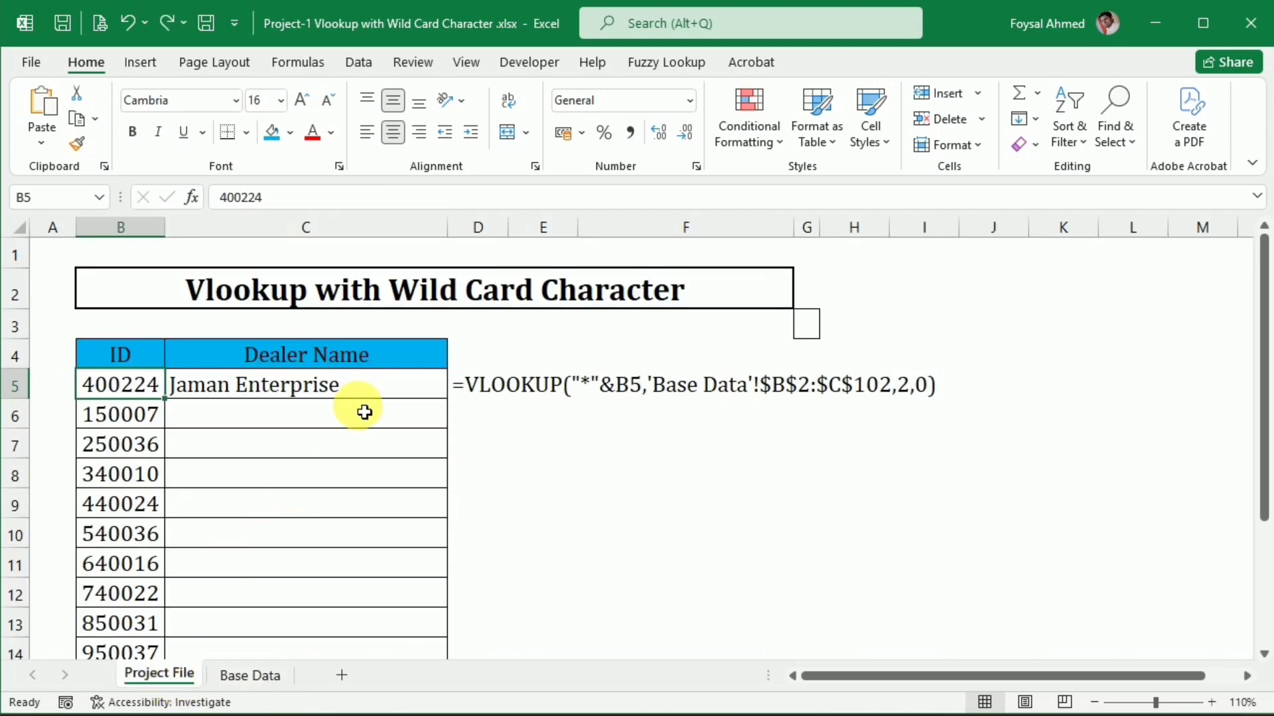
{"action": "left_click", "coordinate": [370, 388]}
{"action": "left_click_drag", "start_coordinate": [455, 404], "coordinate": [400, 630]}
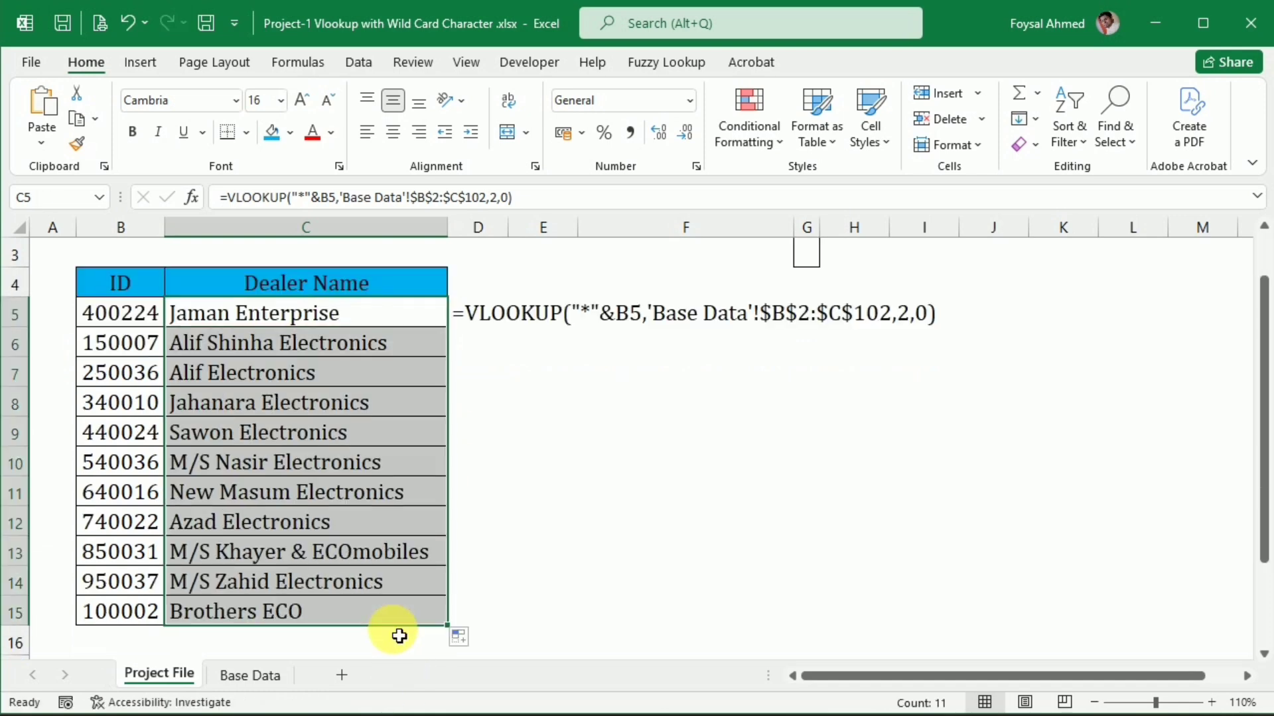
Copy the ID from Project File cell B15 and filter the Base Data ID column by it to verify the dealer name
{"action": "left_click", "coordinate": [105, 614]}
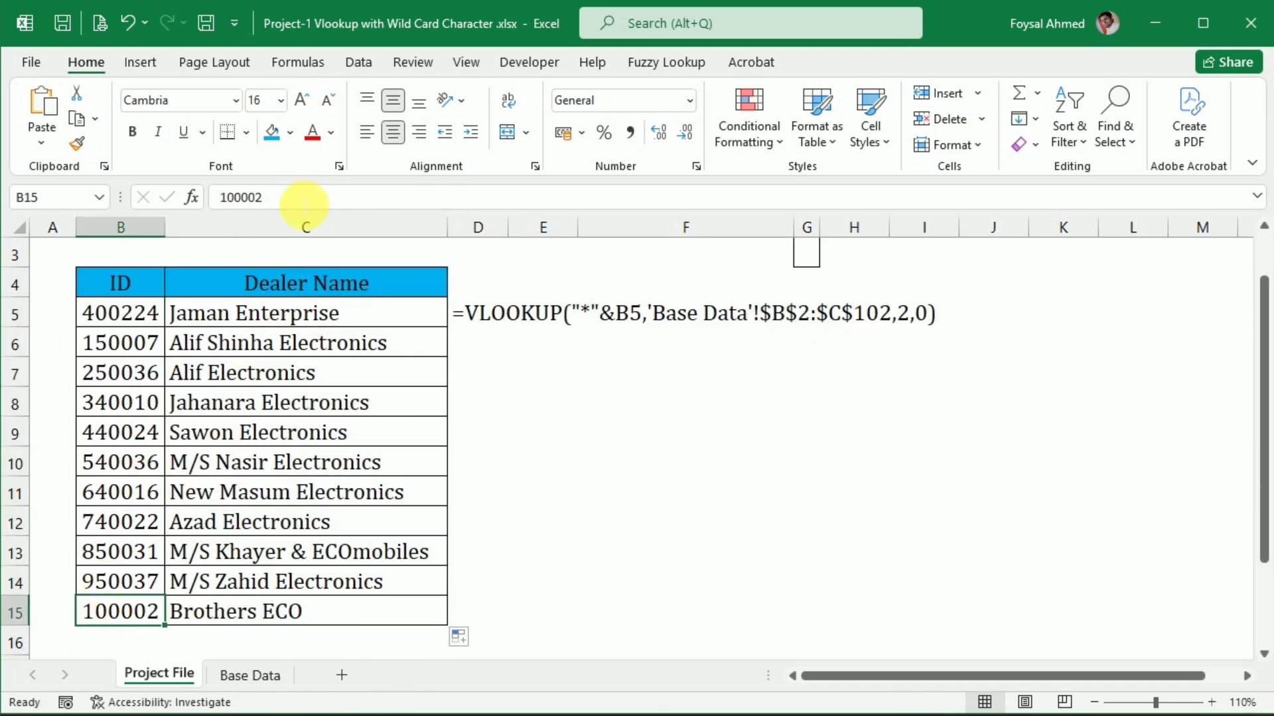
{"action": "left_click_drag", "start_coordinate": [299, 198], "coordinate": [196, 197]}
{"action": "key", "text": "ctrl+c"}
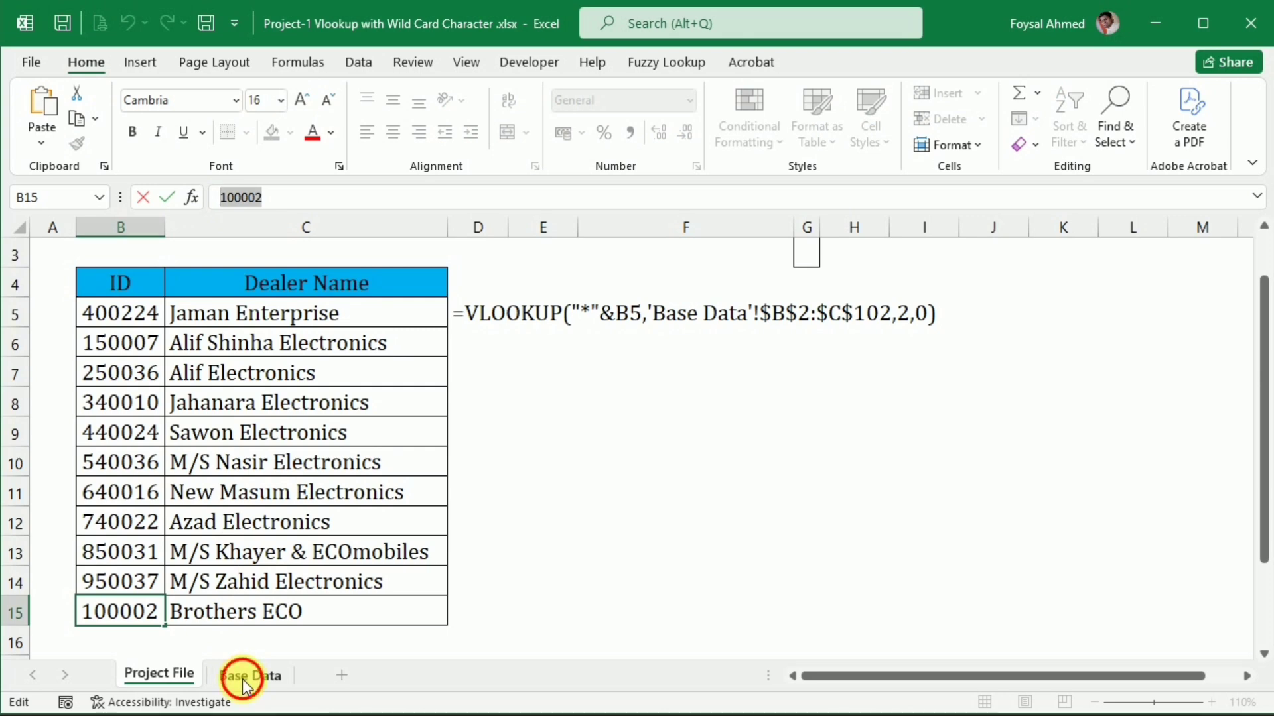
{"action": "left_click", "coordinate": [246, 683]}
{"action": "left_click", "coordinate": [266, 296]}
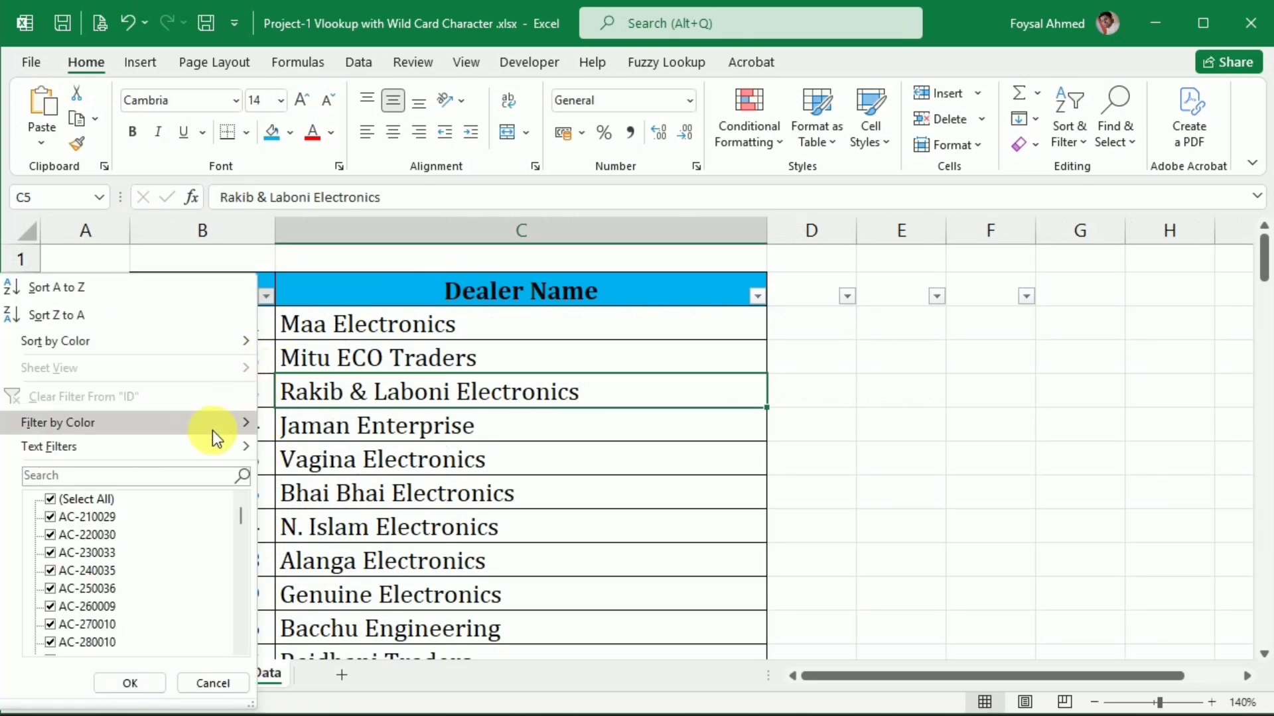
{"action": "left_click", "coordinate": [199, 475]}
{"action": "key", "text": "ctrl+v"}
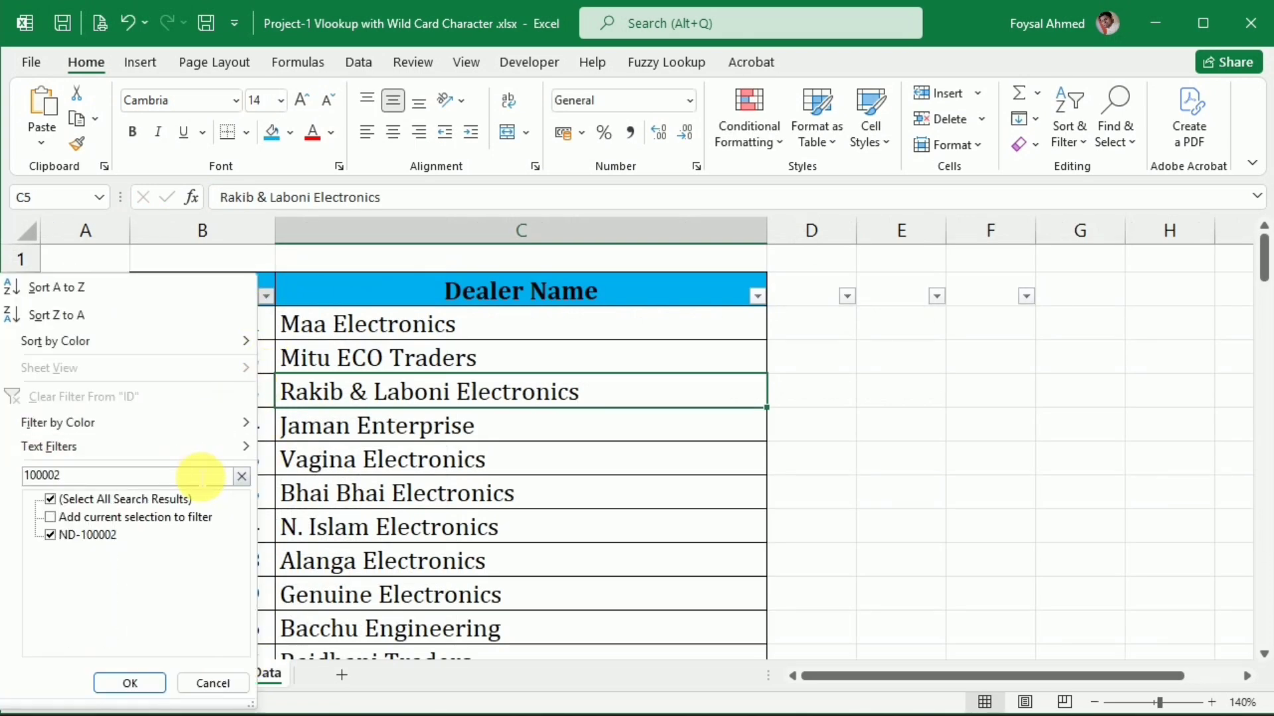
{"action": "key", "text": "Return"}
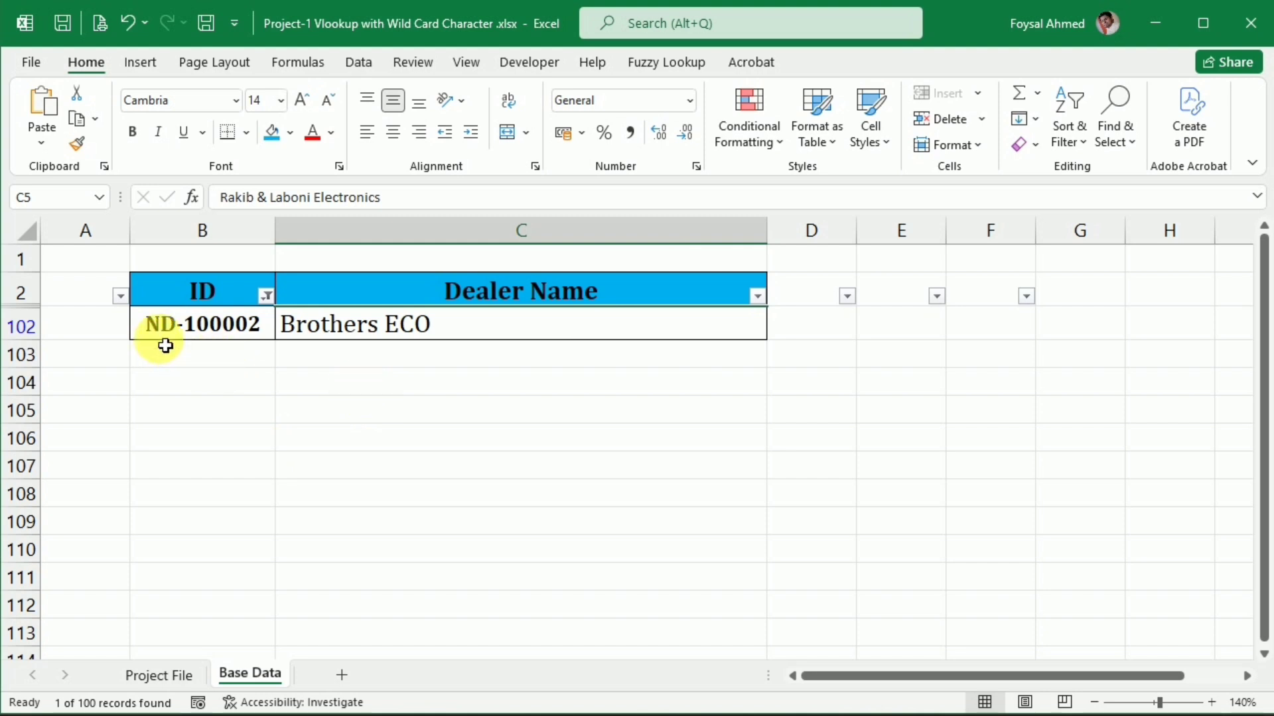
Clear the filter from the Base Data ID column and return to the lookup table on the Project File sheet
{"action": "key", "text": "alt"}
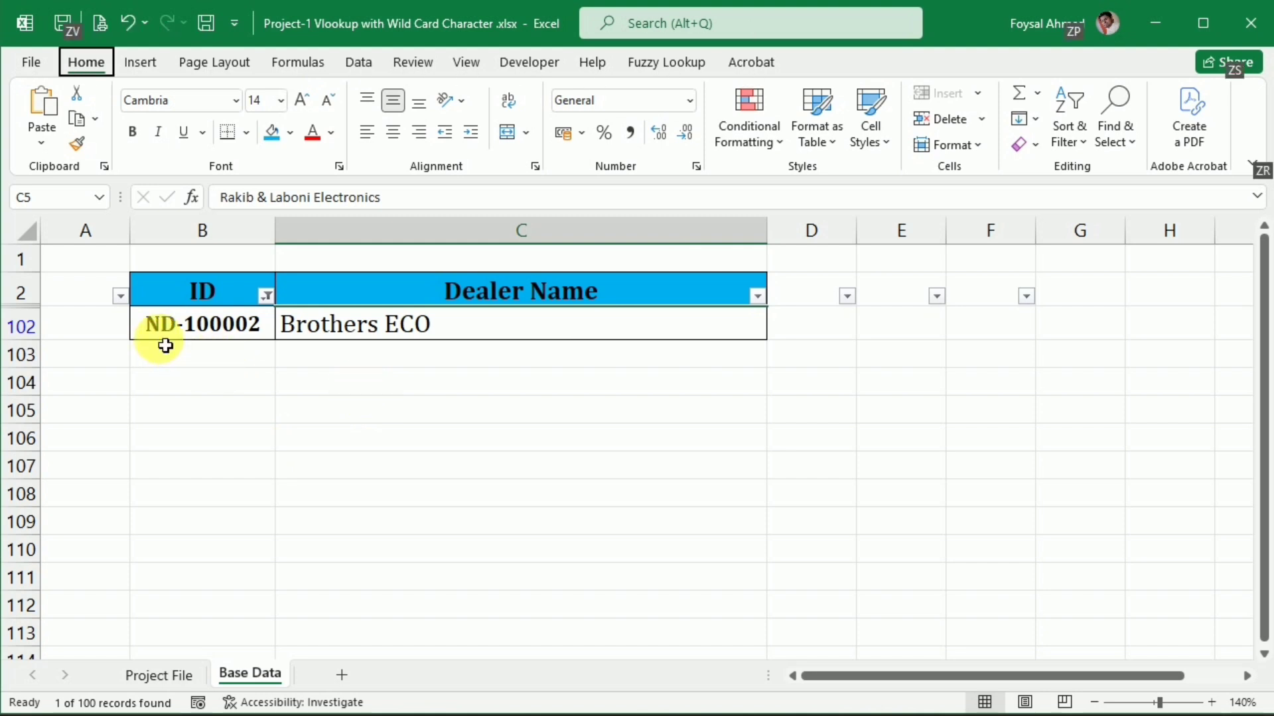
{"action": "left_click", "coordinate": [268, 377]}
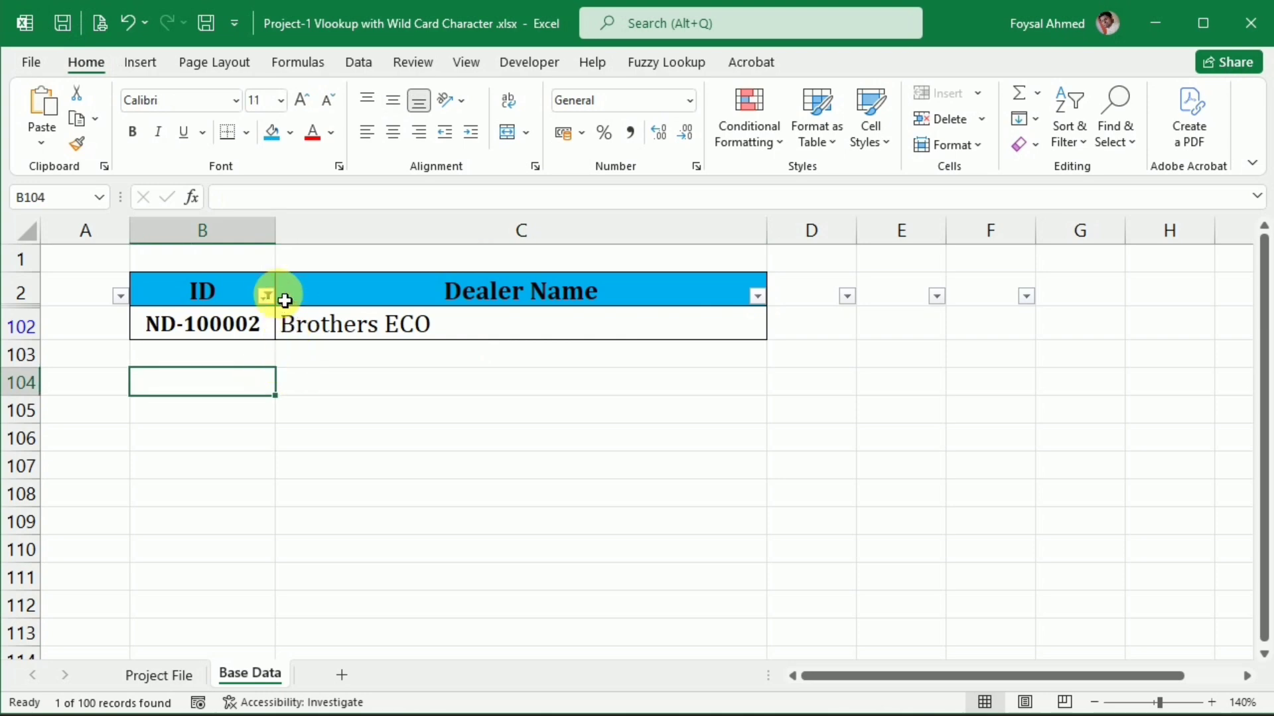
{"action": "left_click", "coordinate": [265, 295]}
{"action": "left_click", "coordinate": [174, 390]}
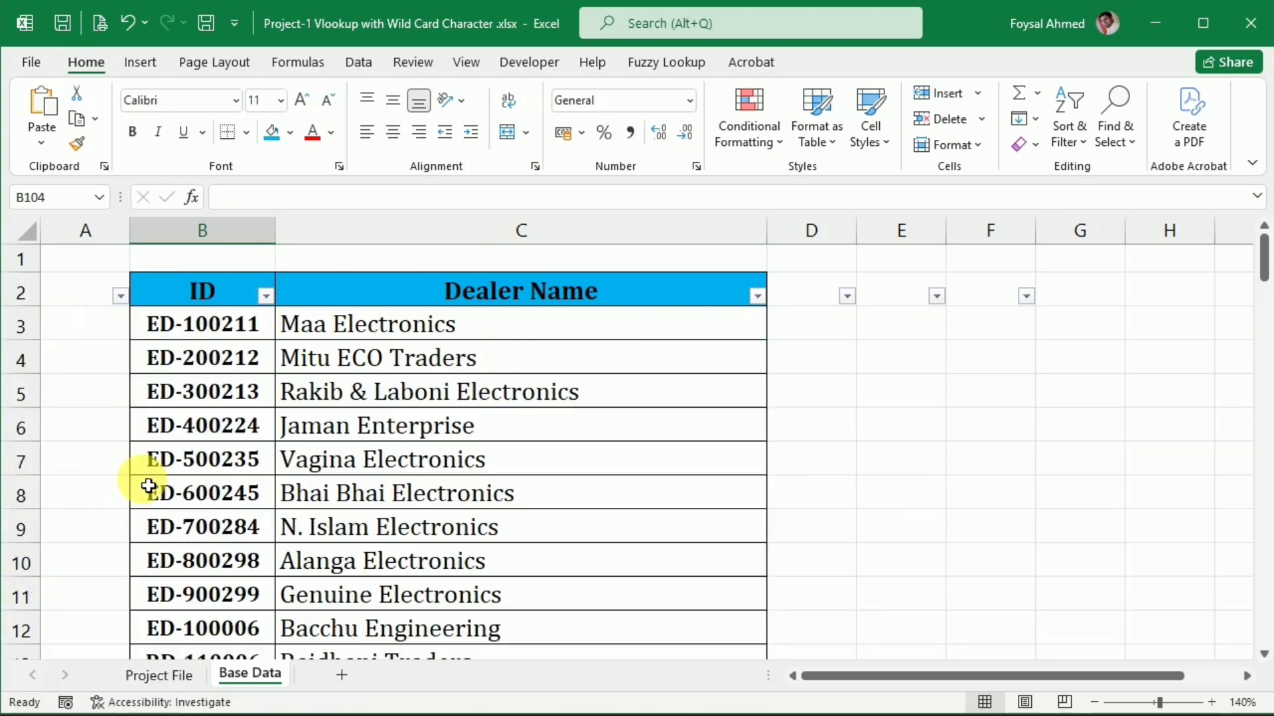
{"action": "left_click", "coordinate": [158, 675]}
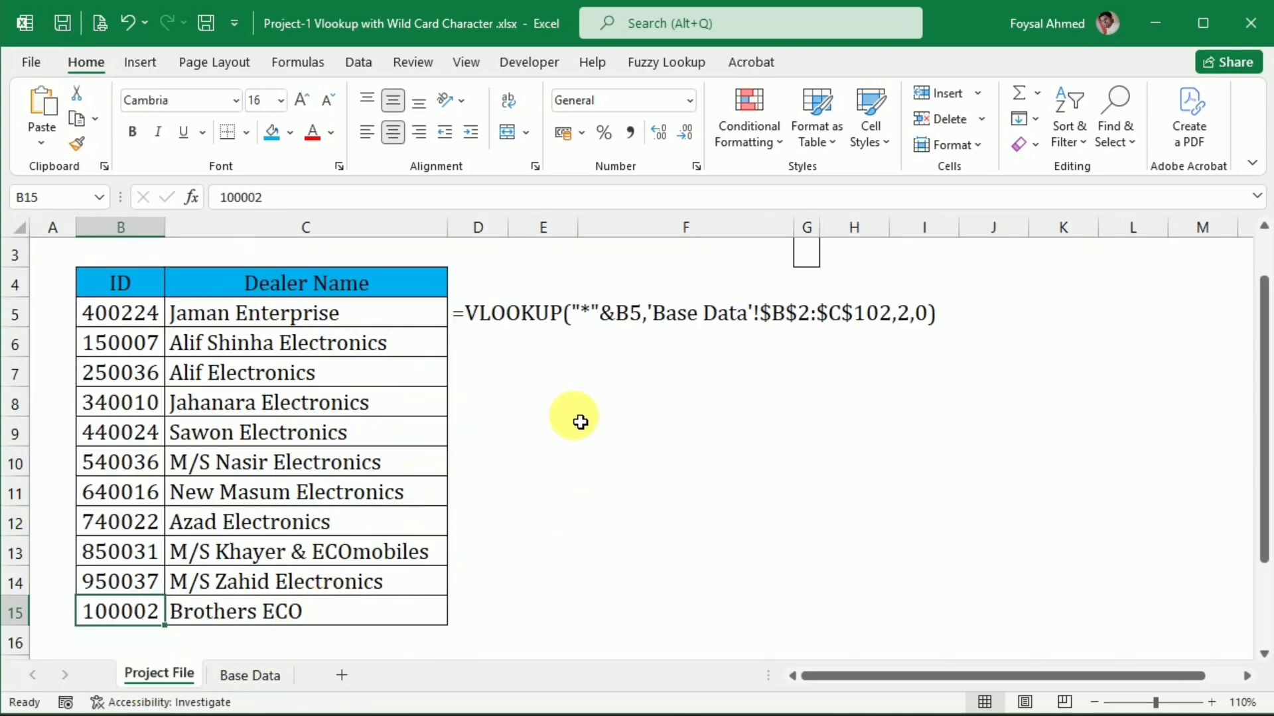
{"action": "scroll", "coordinate": [576, 441], "scroll_direction": "up", "scroll_amount": 1}
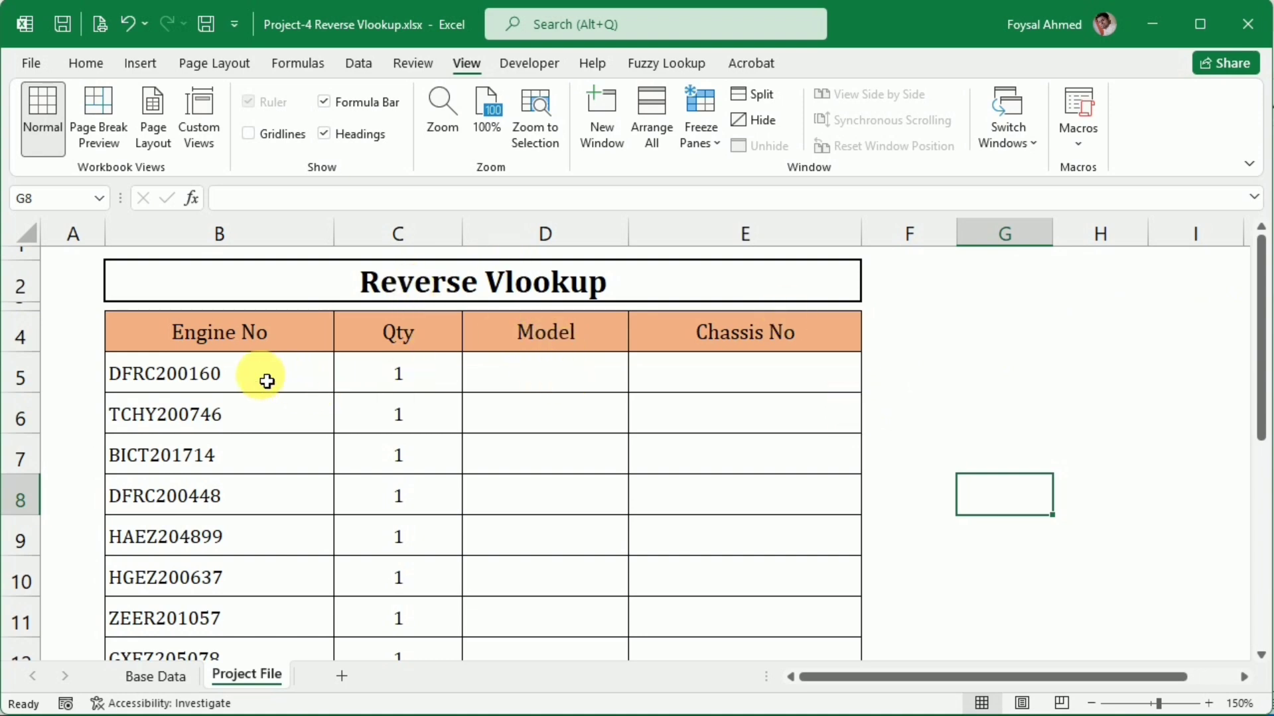
In the Reverse Vlookup workbook, examine row 5 of Project File and the Model, Chassis No, Engine No, Qty and MRP columns of Base Data
{"action": "left_click_drag", "start_coordinate": [266, 380], "coordinate": [702, 378]}
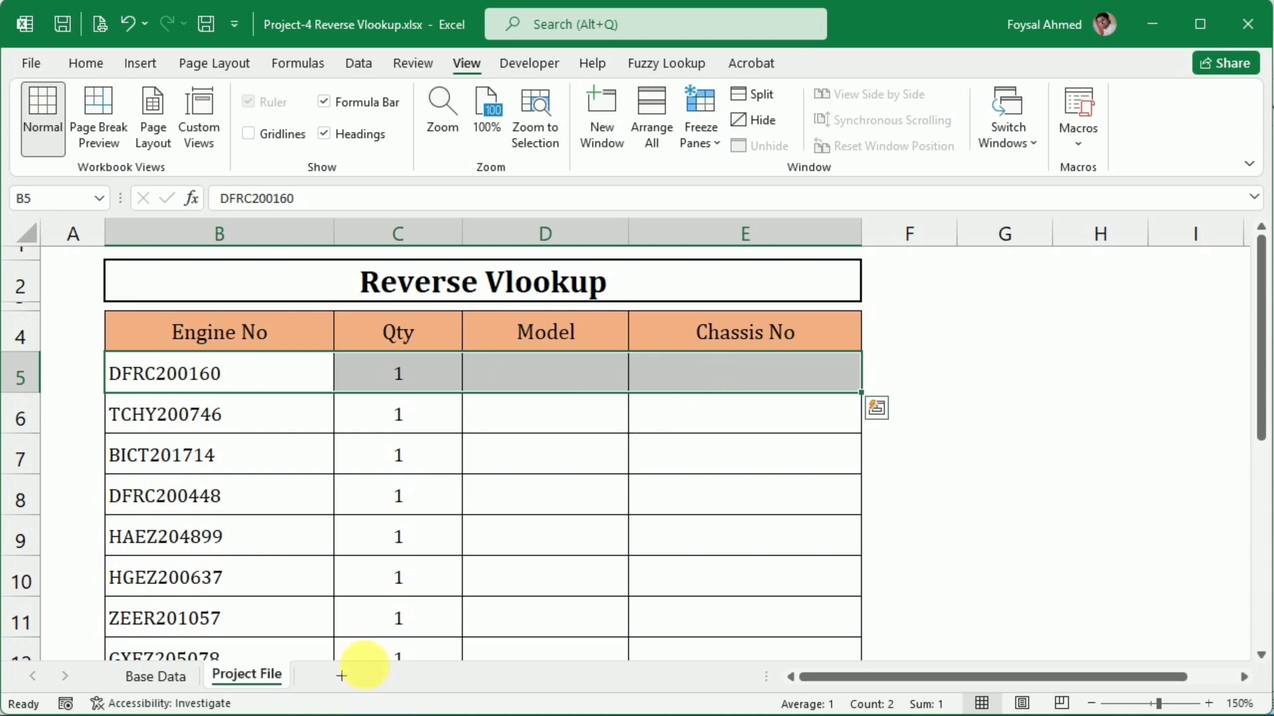
{"action": "left_click", "coordinate": [136, 677]}
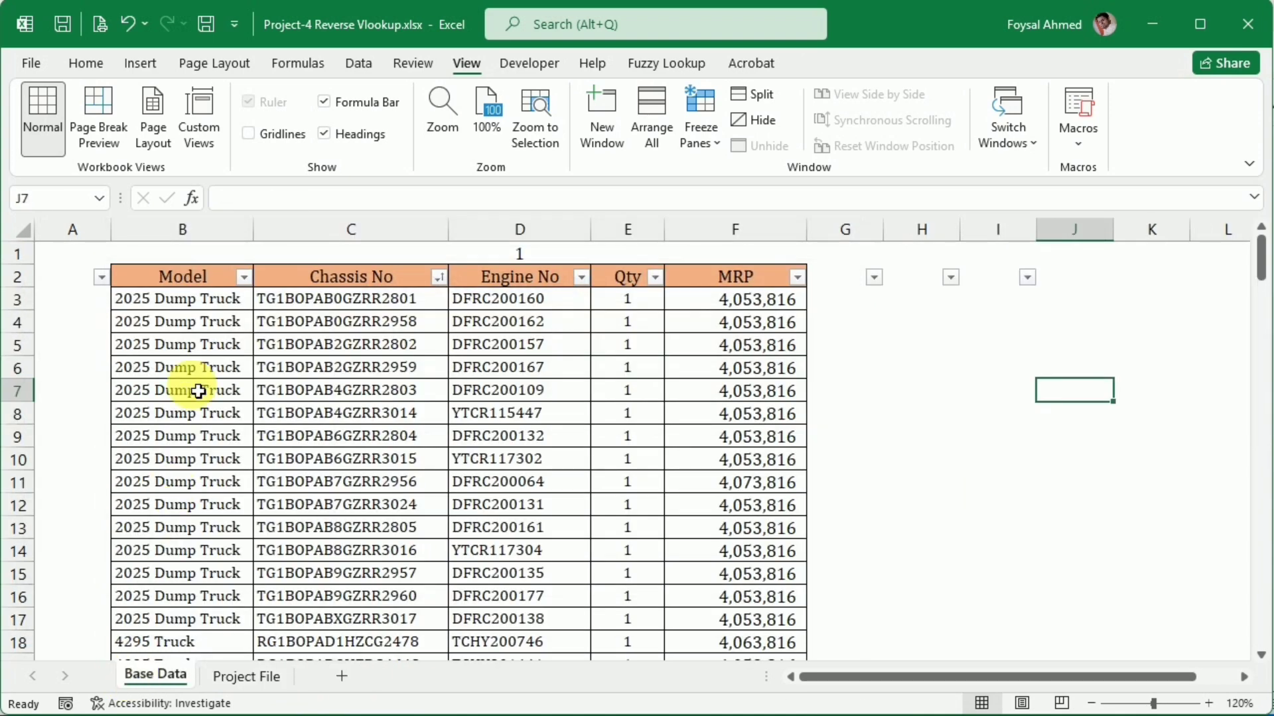
{"action": "left_click", "coordinate": [191, 306]}
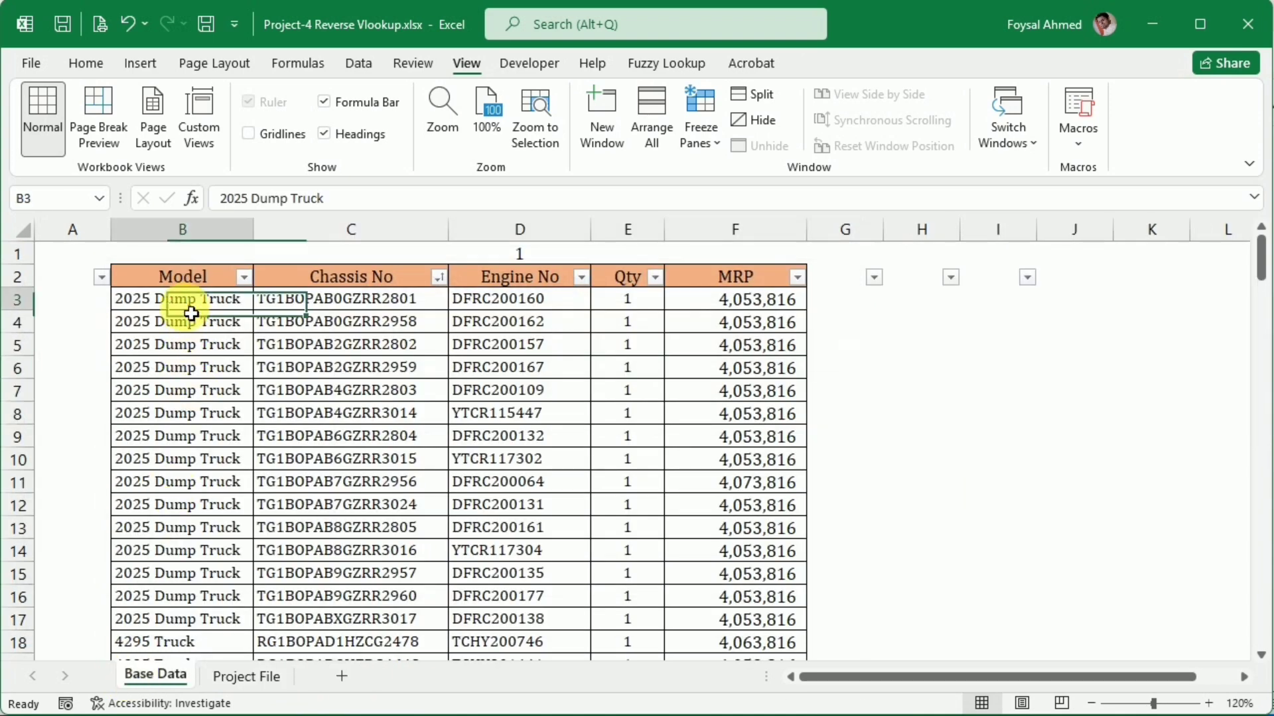
{"action": "left_click", "coordinate": [299, 299]}
{"action": "left_click", "coordinate": [490, 301]}
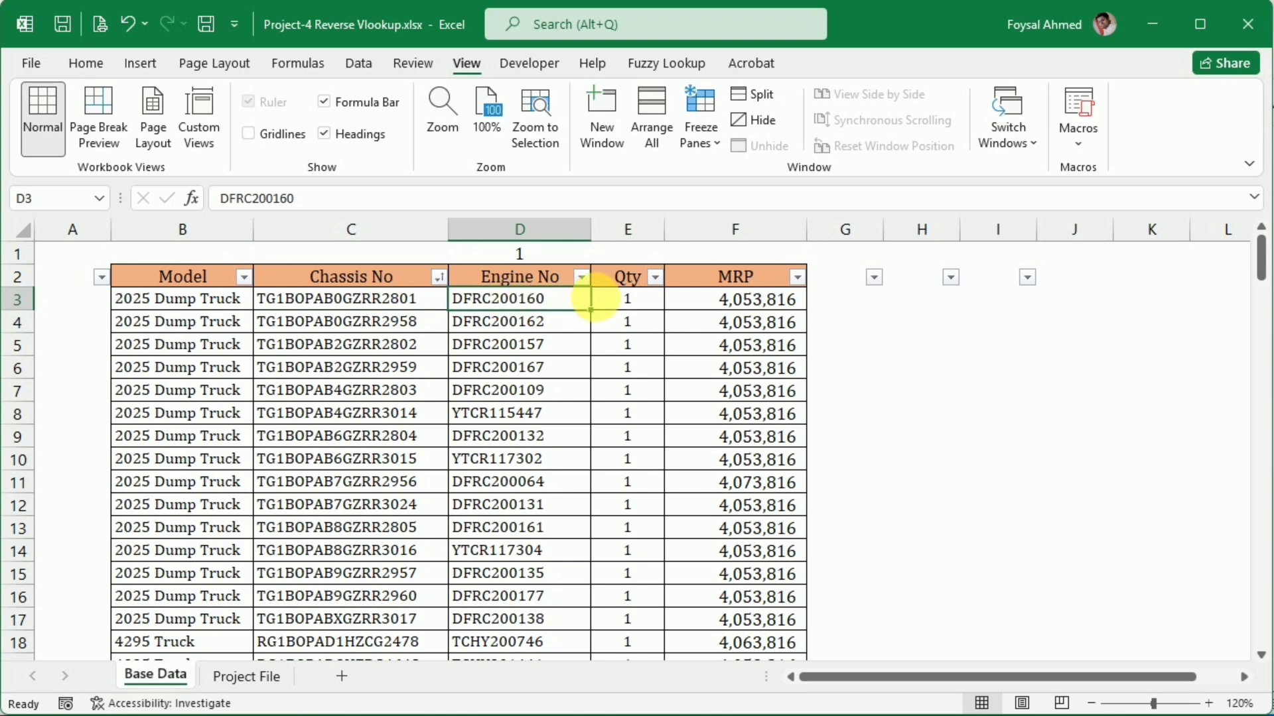
{"action": "left_click", "coordinate": [638, 298]}
{"action": "left_click", "coordinate": [741, 309]}
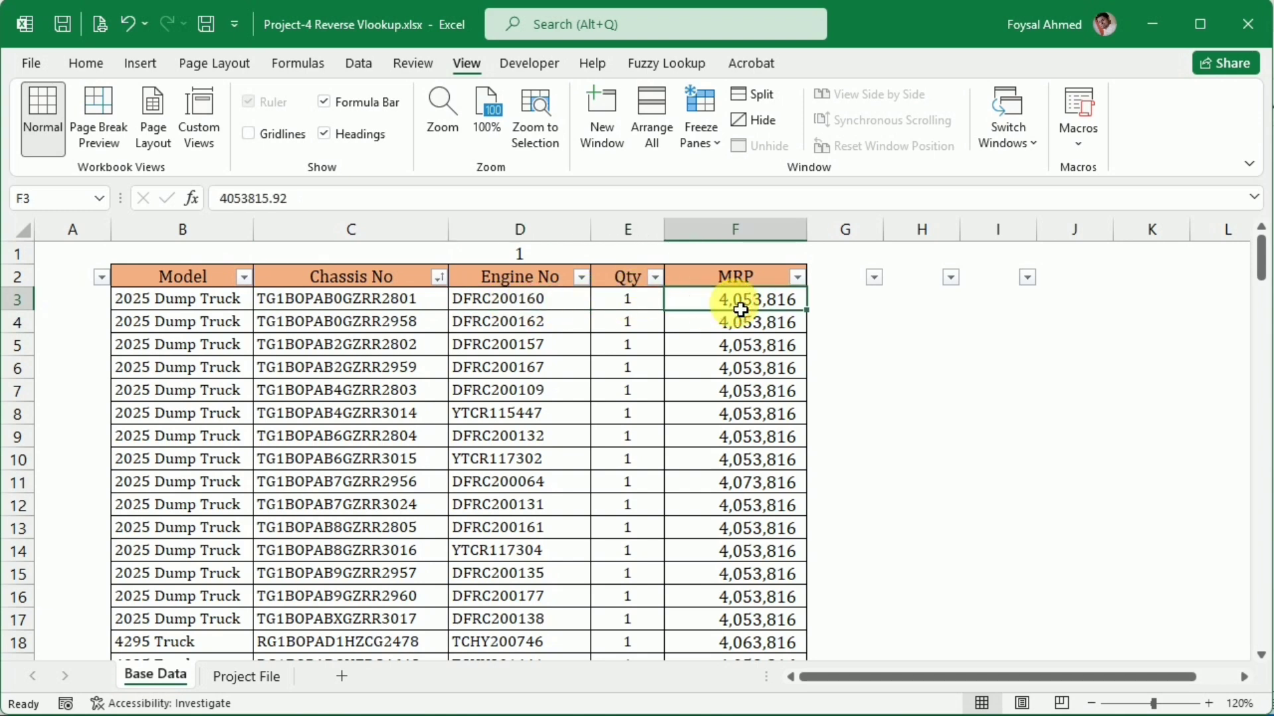
Start a VLOOKUP formula in Project File cell D5 with the engine number in B5 as the lookup value
{"action": "left_click", "coordinate": [247, 687]}
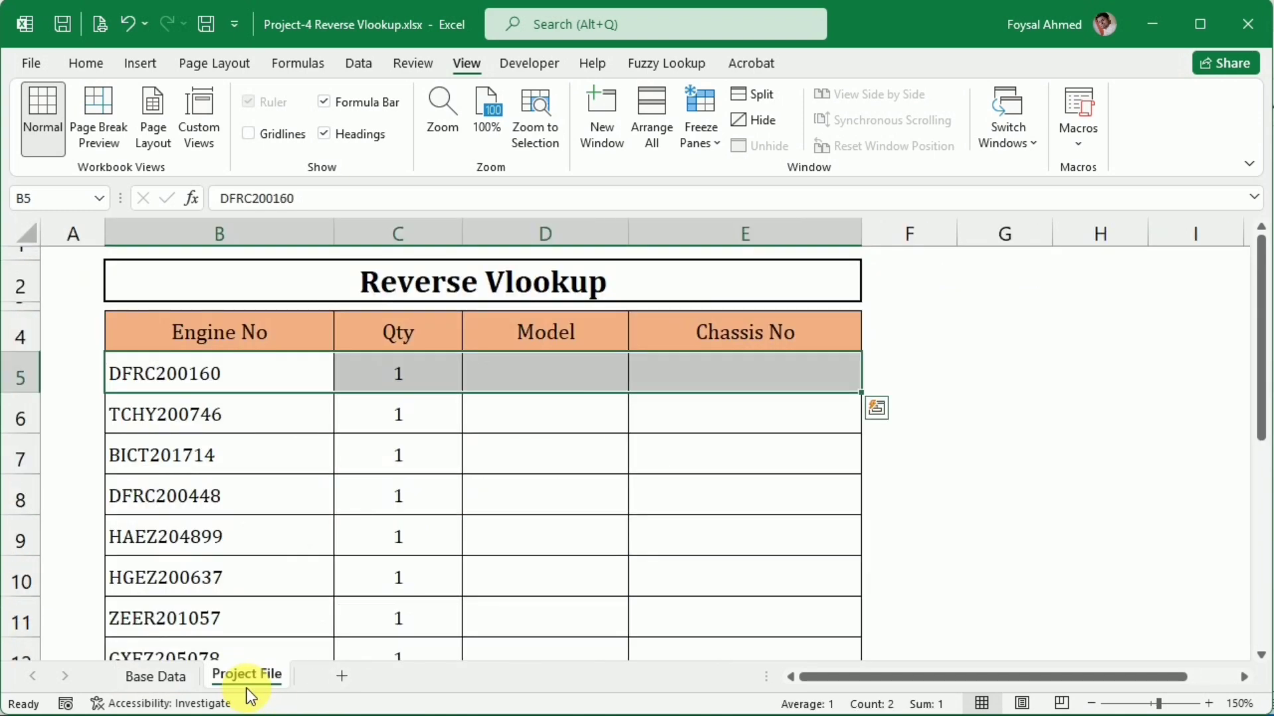
{"action": "left_click", "coordinate": [256, 386]}
{"action": "left_click", "coordinate": [563, 369]}
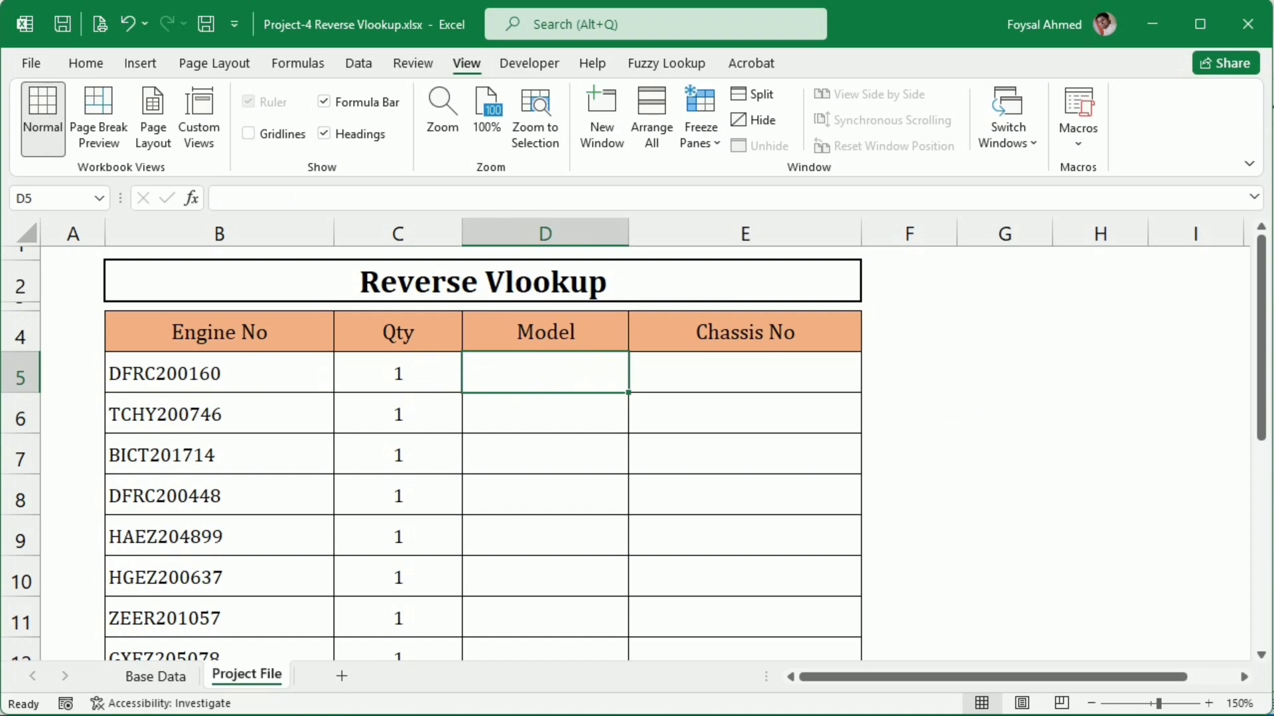
{"action": "type", "text": "="}
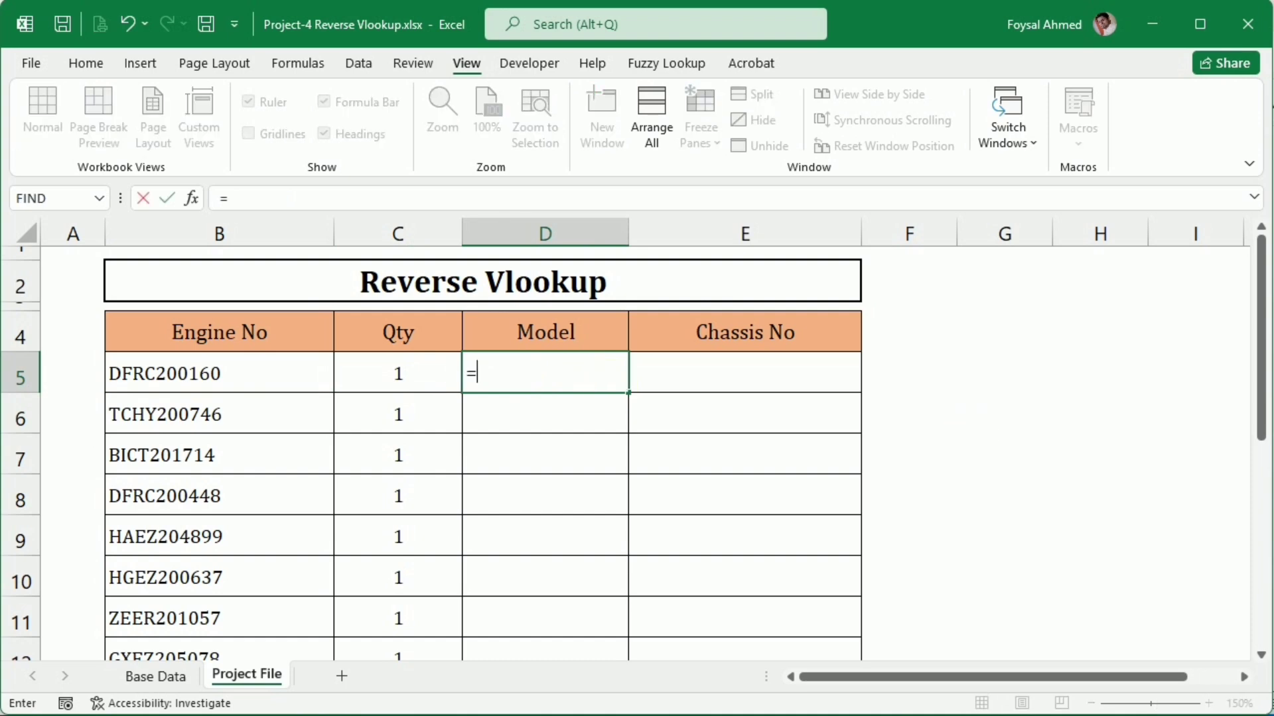
{"action": "type", "text": "vl"}
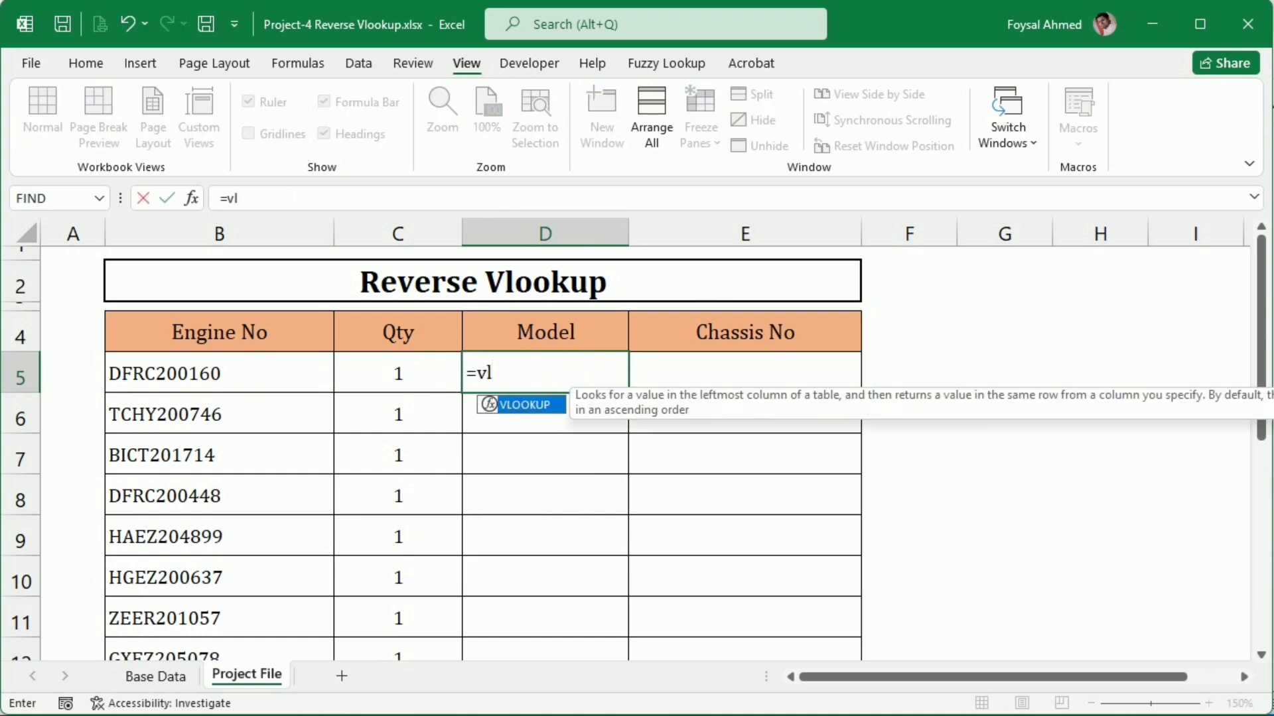
{"action": "key", "text": "Tab"}
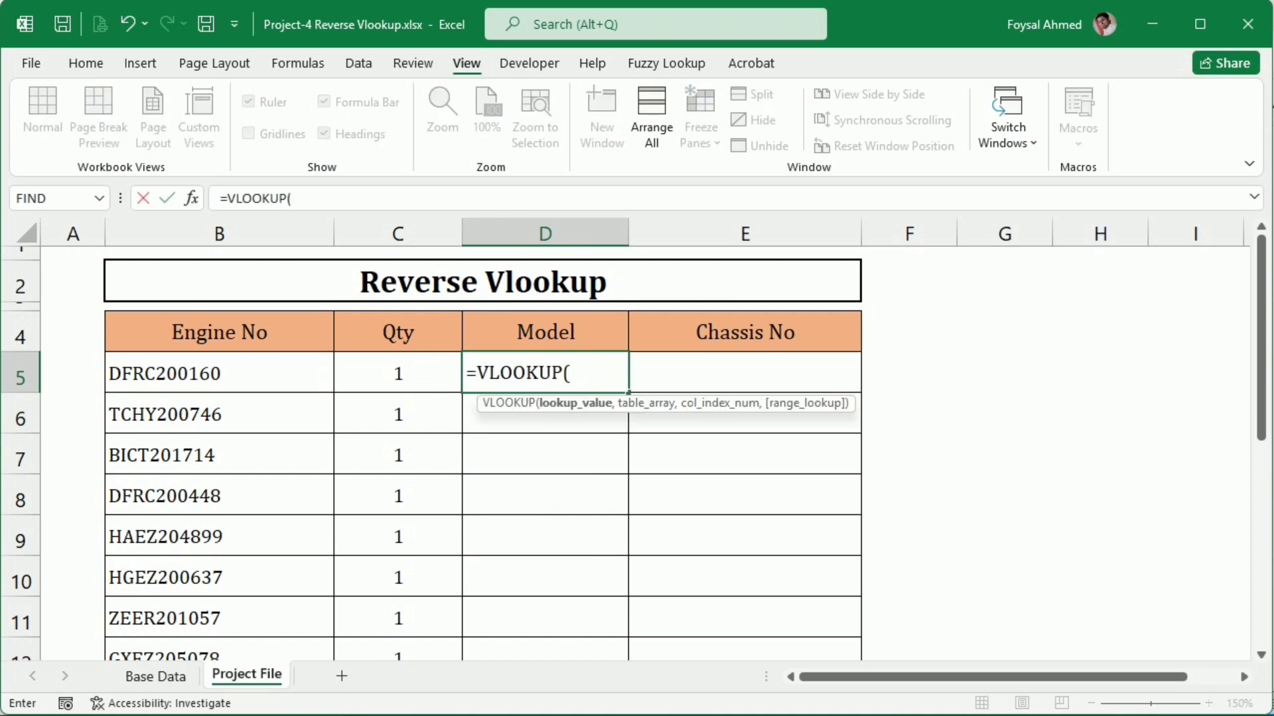
{"action": "left_click", "coordinate": [311, 387]}
{"action": "type", "text": ","}
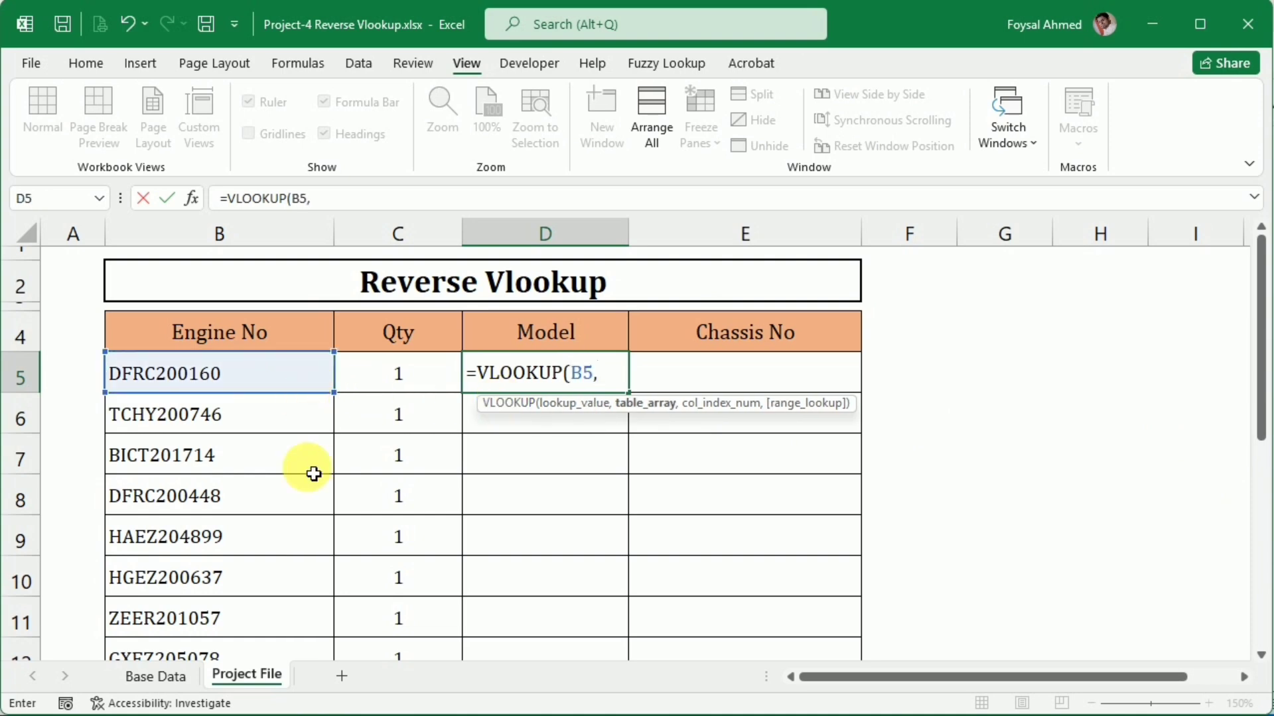
Set the VLOOKUP's table array to the Base Data table from Model to MRP, range B2:F162
{"action": "left_click", "coordinate": [146, 674]}
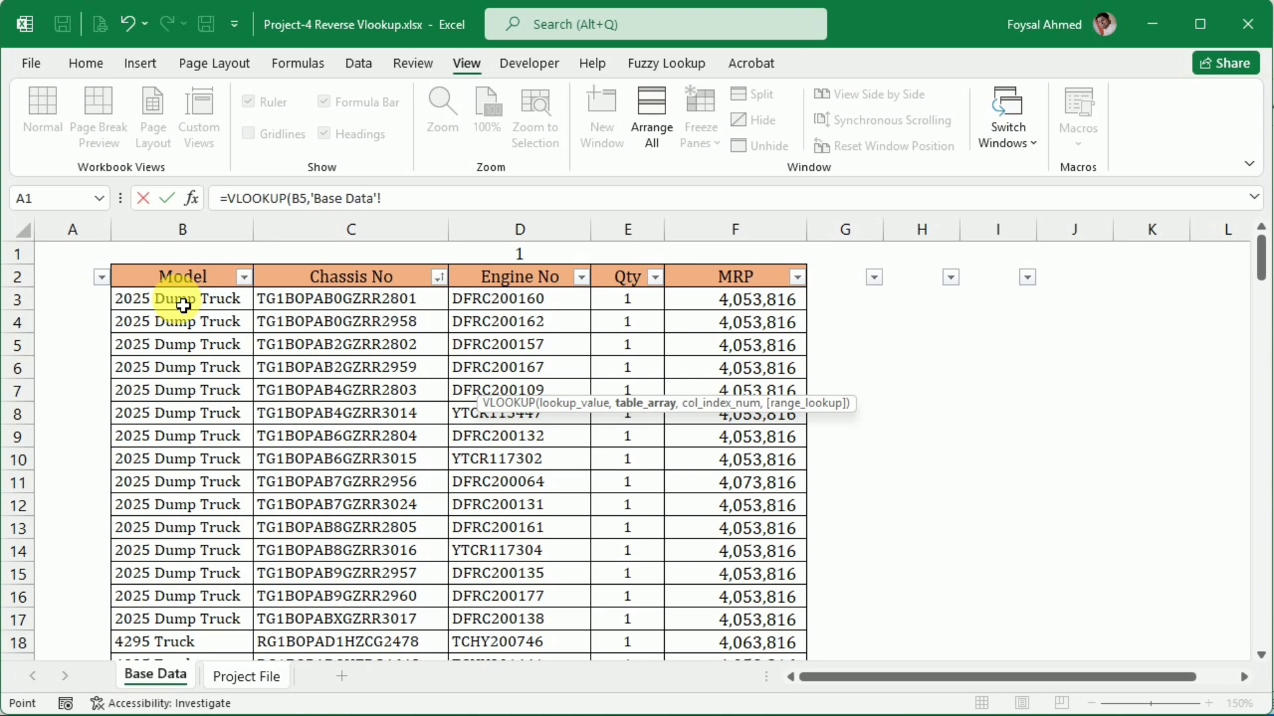
{"action": "left_click", "coordinate": [182, 277]}
{"action": "key", "text": "ctrl+shift+Right"}
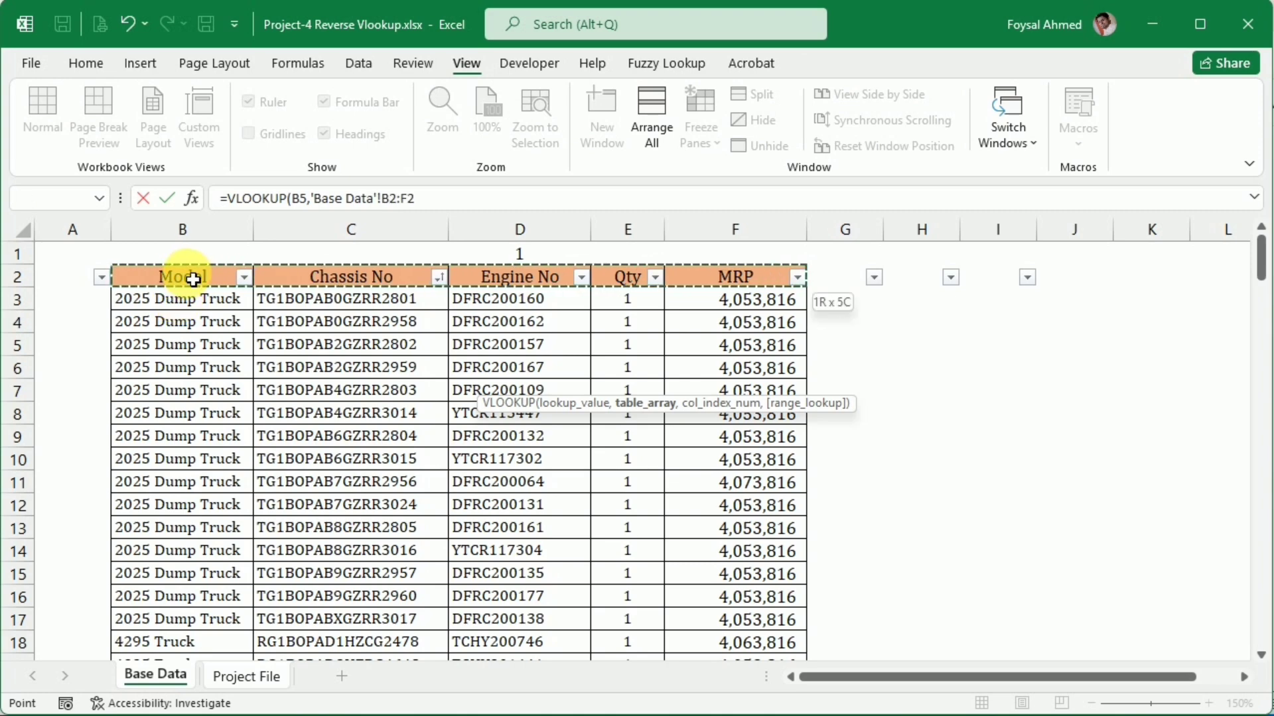
{"action": "key", "text": "ctrl+shift+Right"}
{"action": "key", "text": "ctrl+shift+Left"}
{"action": "key", "text": "ctrl+shift+Left"}
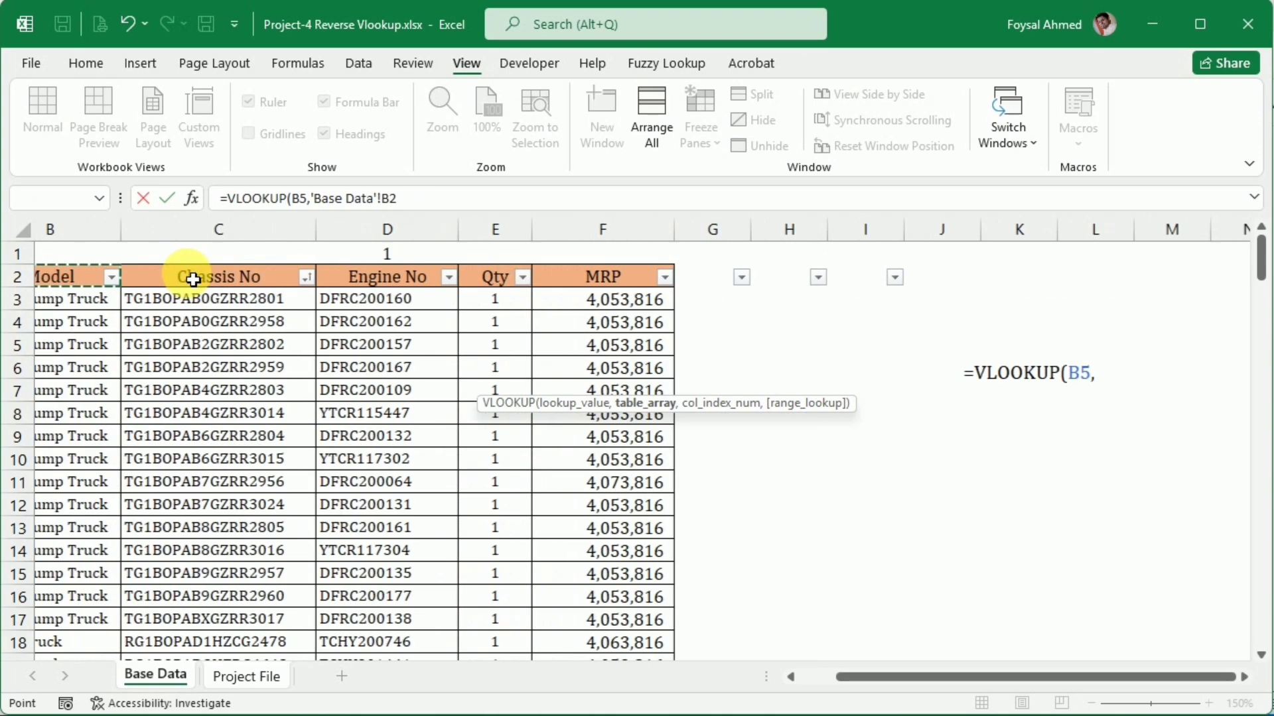
{"action": "key", "text": "ctrl+shift+Left"}
{"action": "key", "text": "shift+Right"}
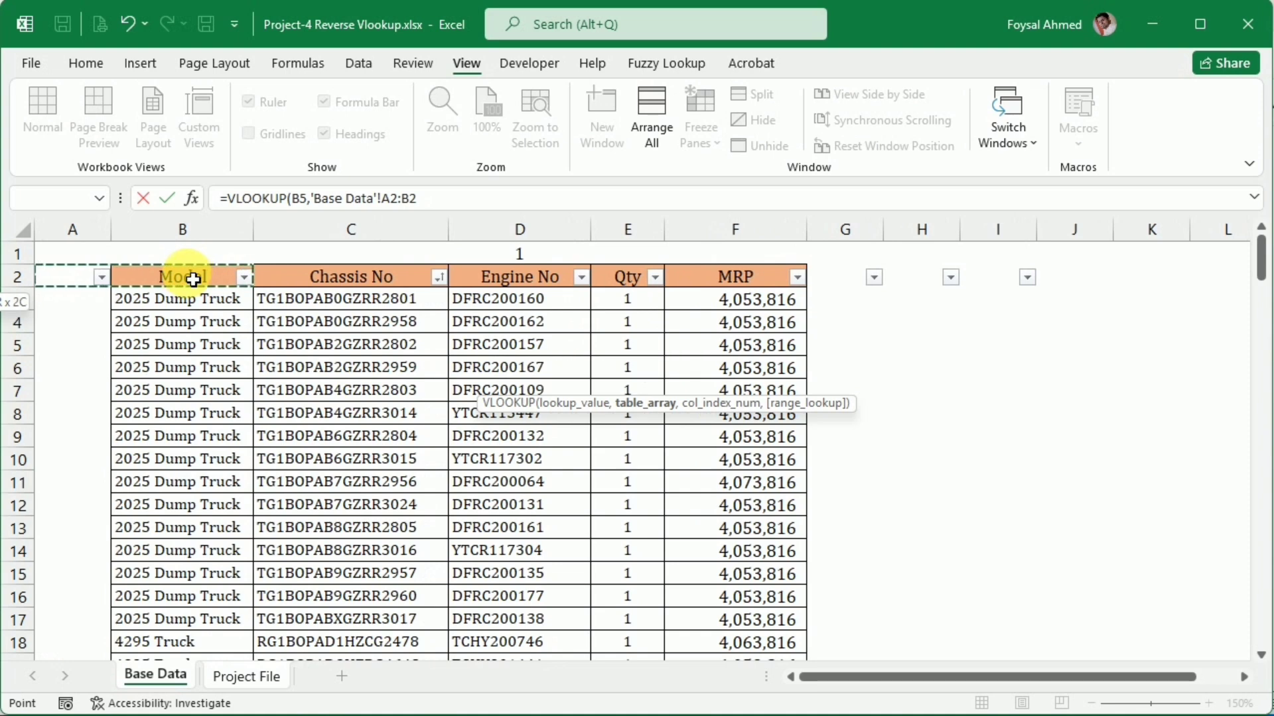
{"action": "key", "text": "shift+Right"}
{"action": "key", "text": "shift+Right"}
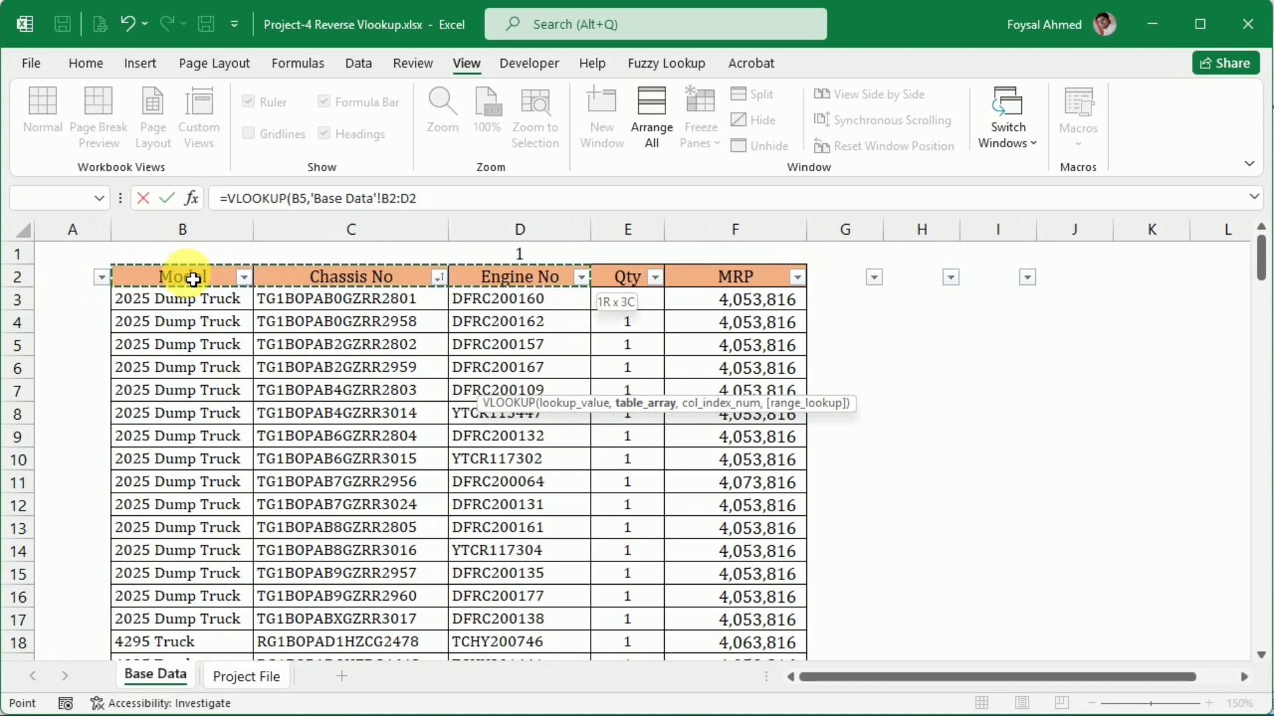
{"action": "key", "text": "shift+Right"}
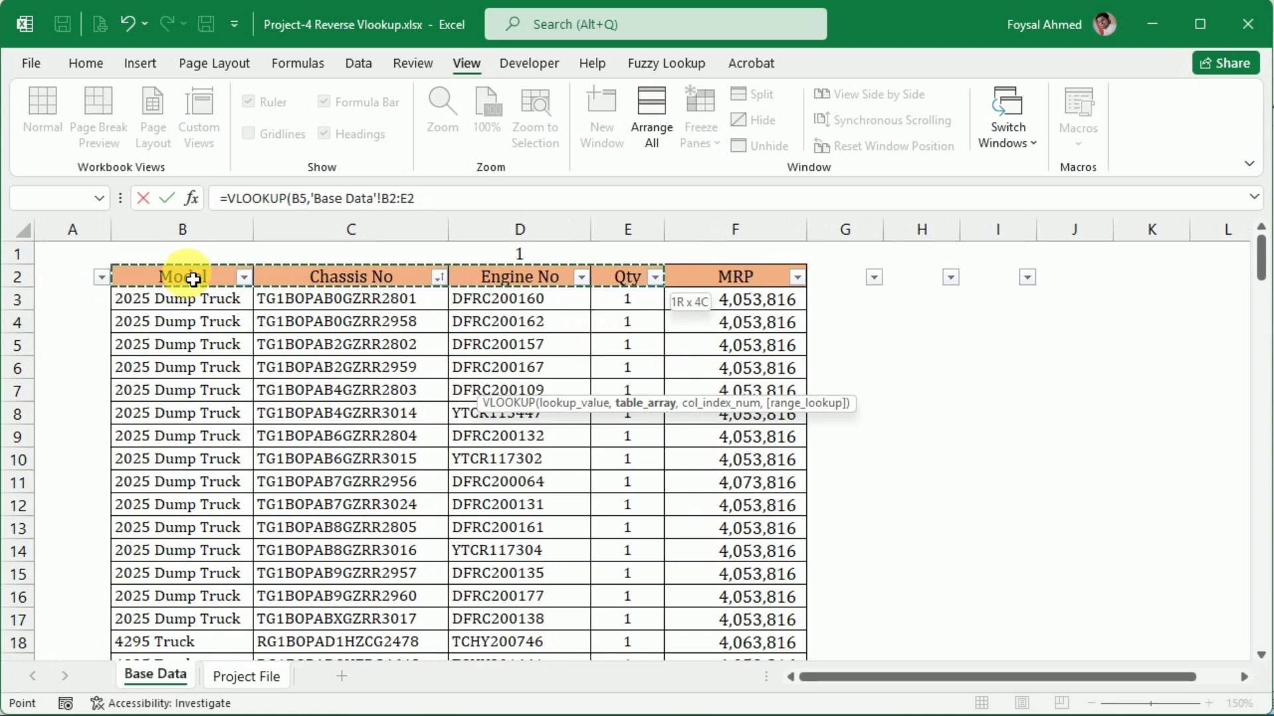
{"action": "key", "text": "shift+Right"}
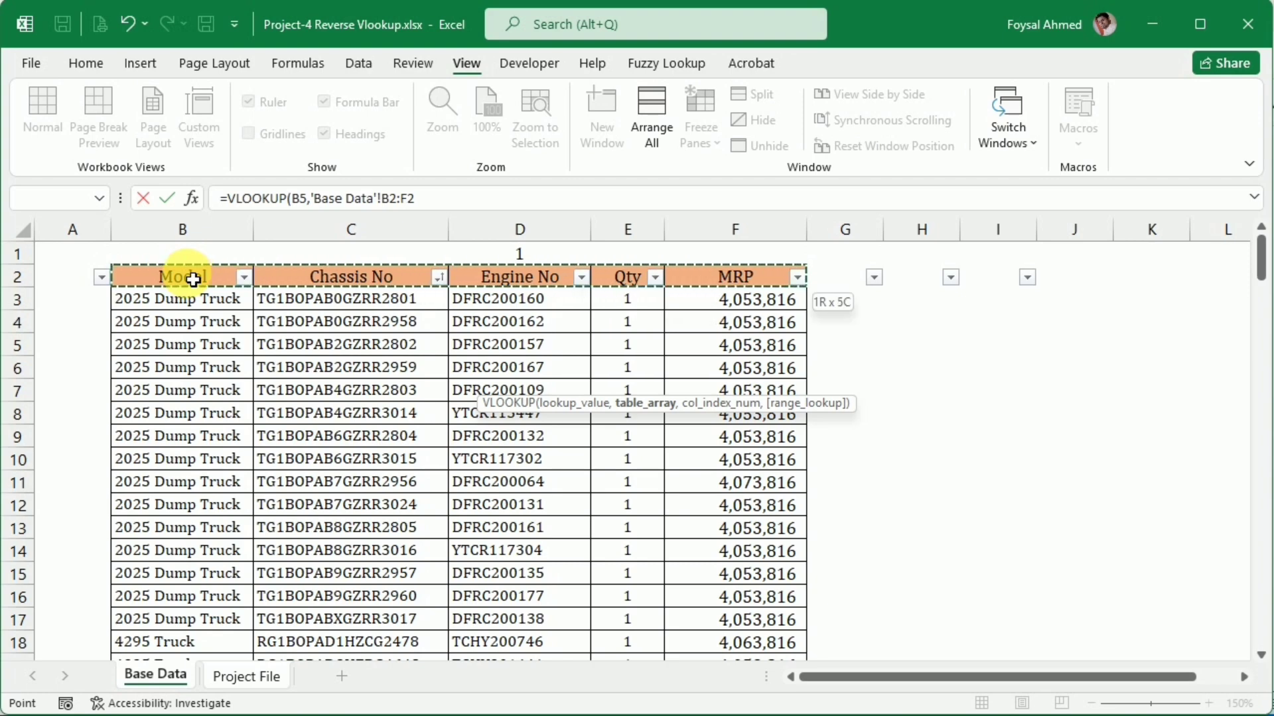
{"action": "key", "text": "ctrl+shift+Down"}
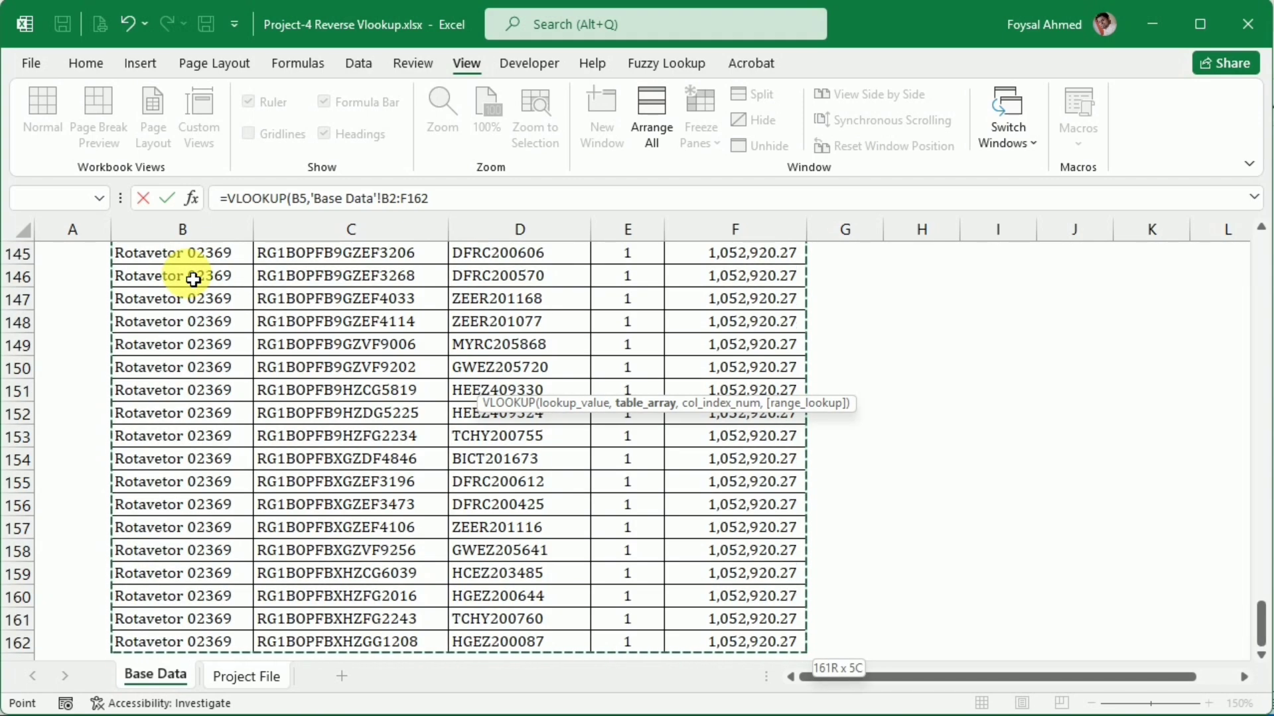
Make the table array's end reference absolute as $F$162 and continue to the column index argument
{"action": "type", "text": ","}
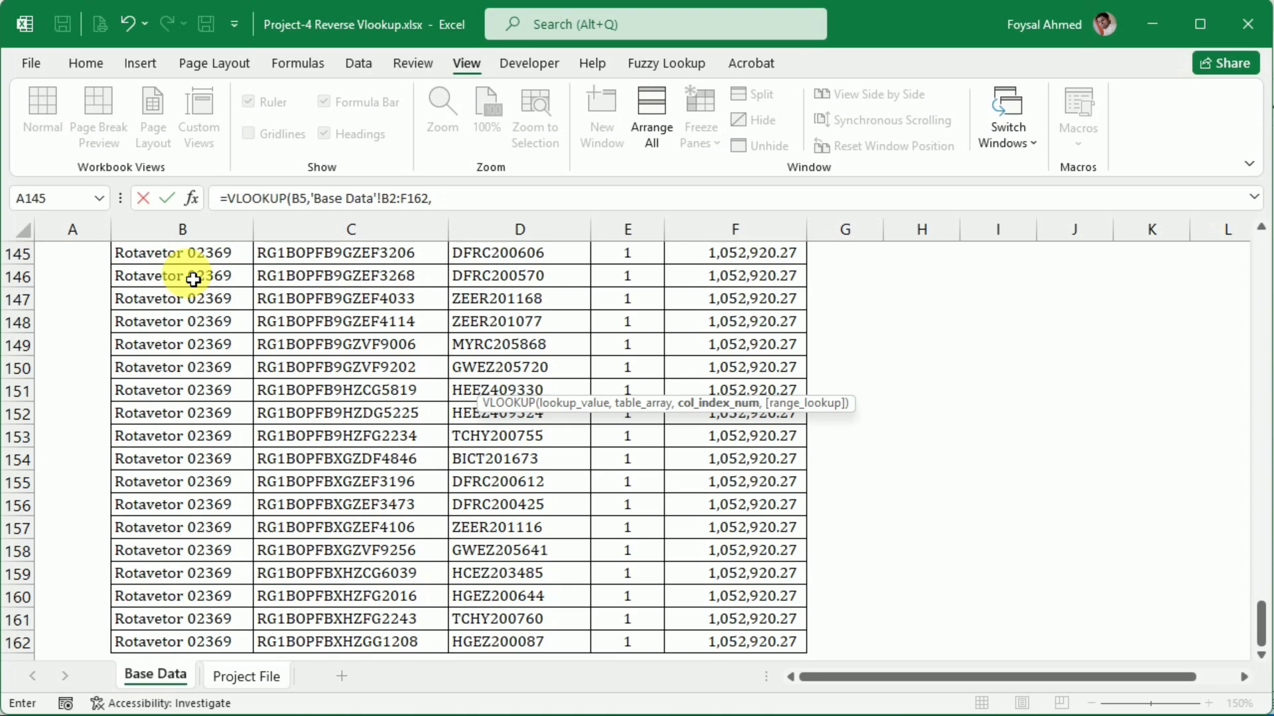
{"action": "key", "text": "BackSpace"}
{"action": "key", "text": "F4"}
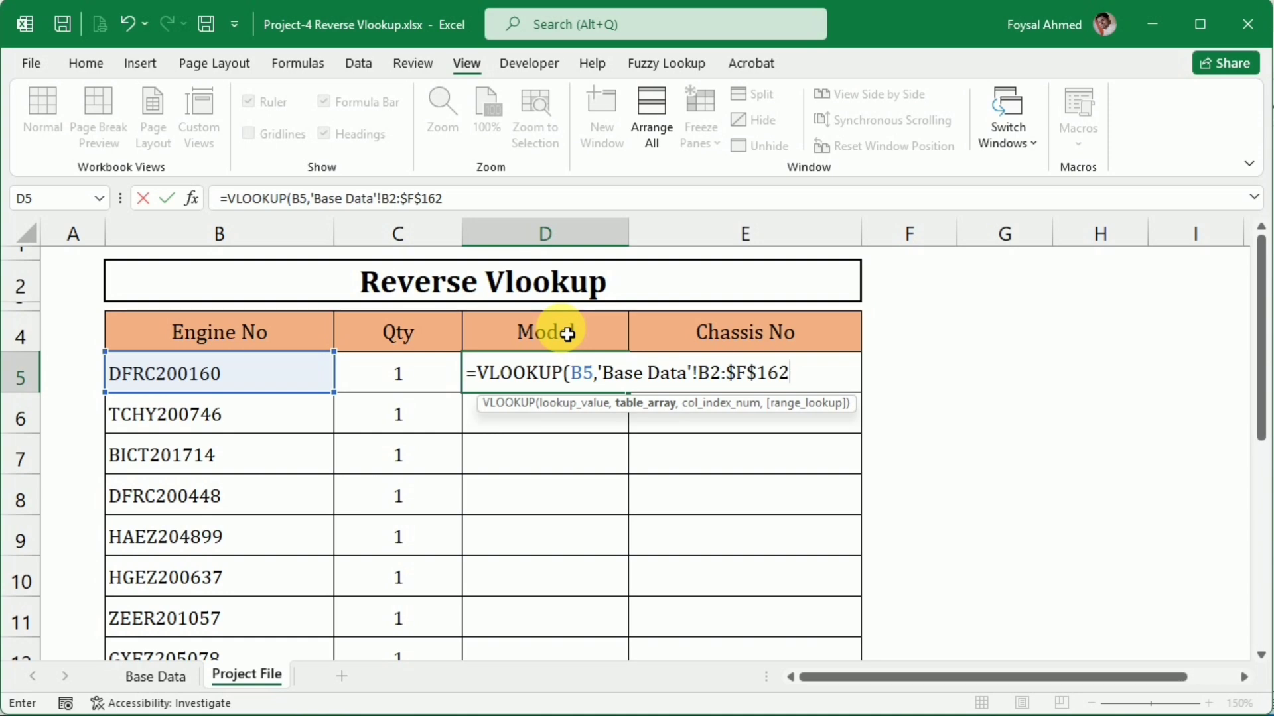
{"action": "type", "text": ","}
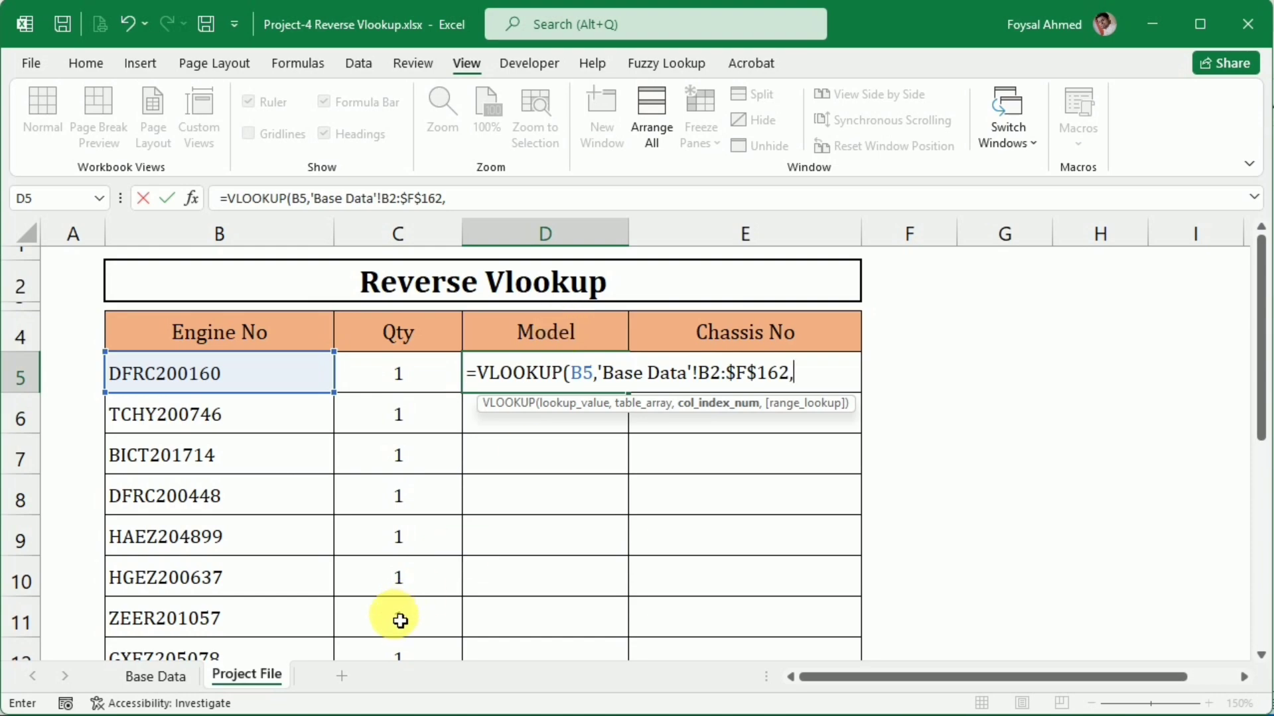
Try to complete the D5 VLOOKUP with column index 1 for Model and 0 for an exact match
{"action": "left_click", "coordinate": [157, 678]}
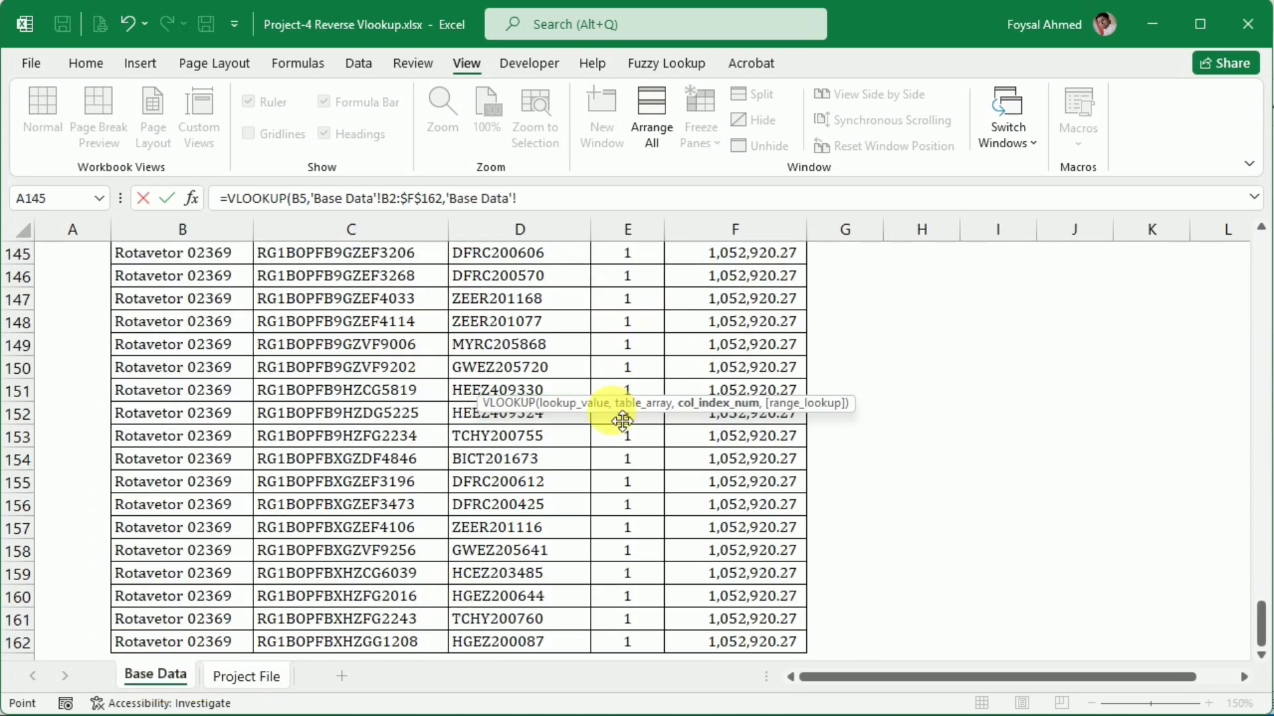
{"action": "left_click_drag", "start_coordinate": [1263, 627], "coordinate": [1231, 227]}
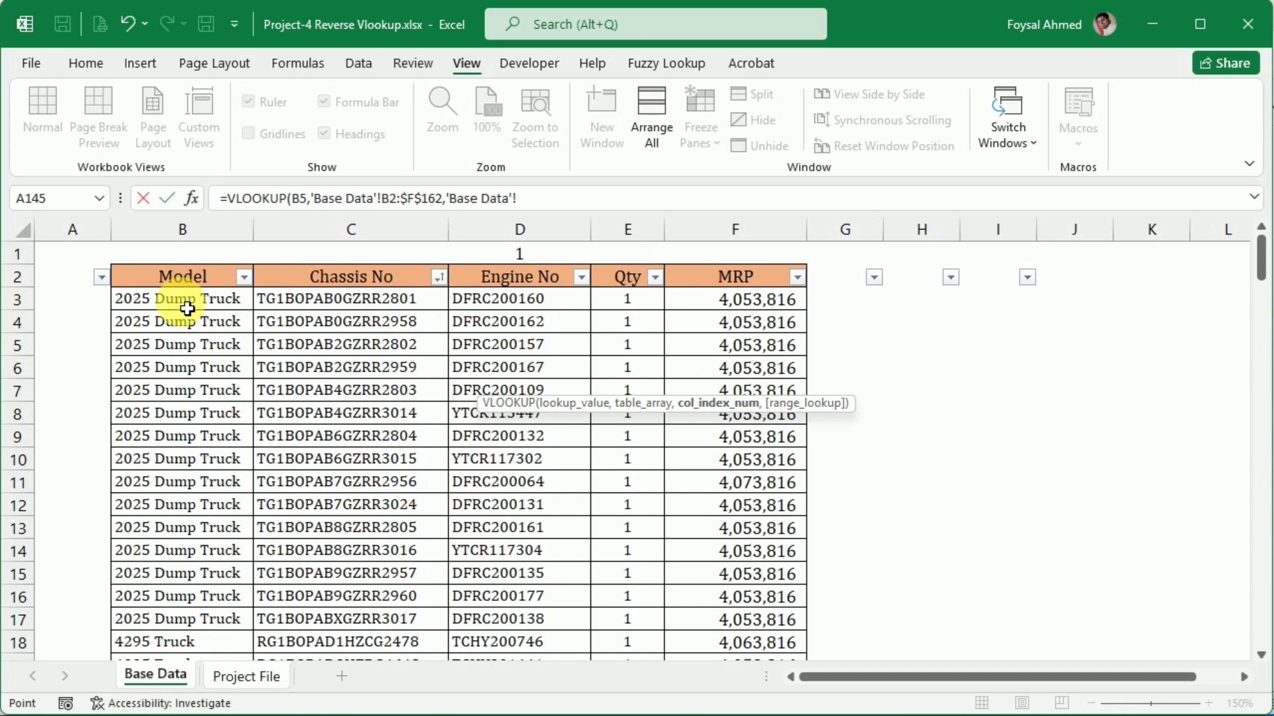
{"action": "type", "text": "1"}
{"action": "key", "text": "BackSpace"}
{"action": "key", "text": "BackSpace"}
{"action": "key", "text": "BackSpace"}
{"action": "key", "text": "BackSpace"}
{"action": "key", "text": "BackSpace"}
{"action": "key", "text": "BackSpace"}
{"action": "key", "text": "BackSpace"}
{"action": "key", "text": "BackSpace"}
{"action": "key", "text": "BackSpace"}
{"action": "key", "text": "BackSpace"}
{"action": "key", "text": "BackSpace"}
{"action": "type", "text": ","}
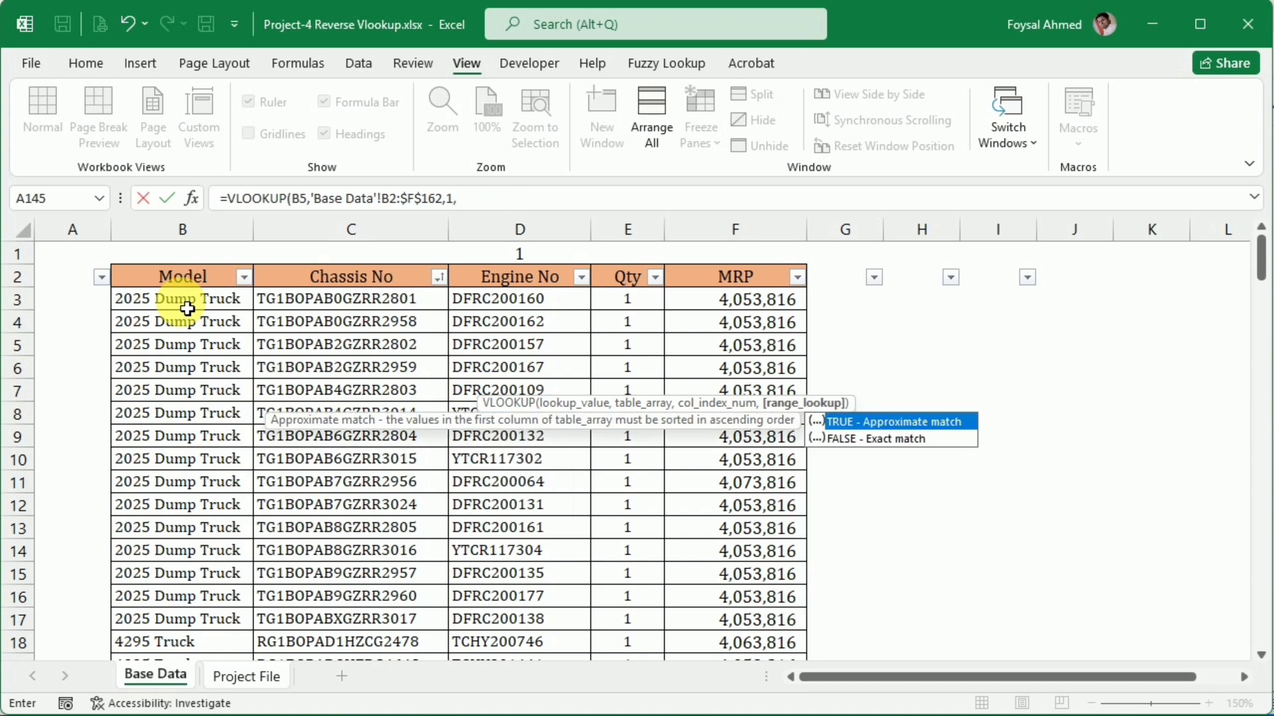
{"action": "type", "text": "0"}
{"action": "key", "text": "Return"}
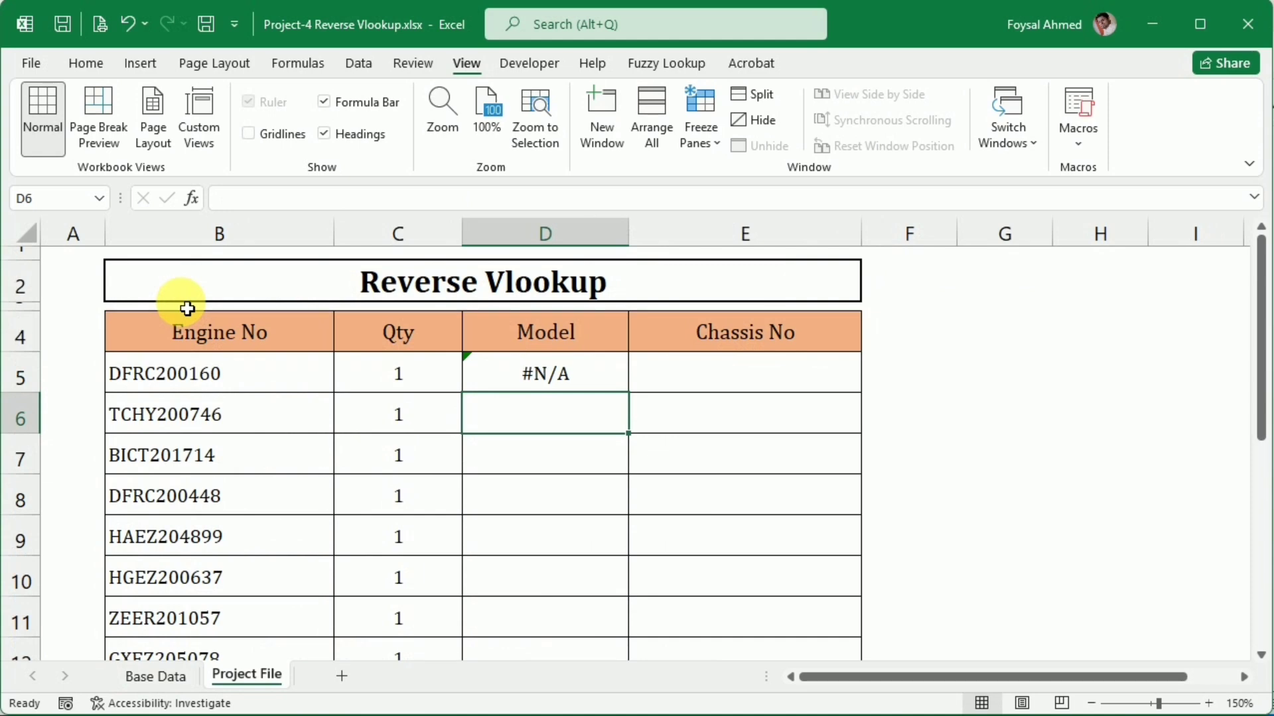
Compare the engine number in Project File B5 with the Engine No and Model positions in row 3 of Base Data
{"action": "key", "text": "Up"}
{"action": "left_click", "coordinate": [188, 373]}
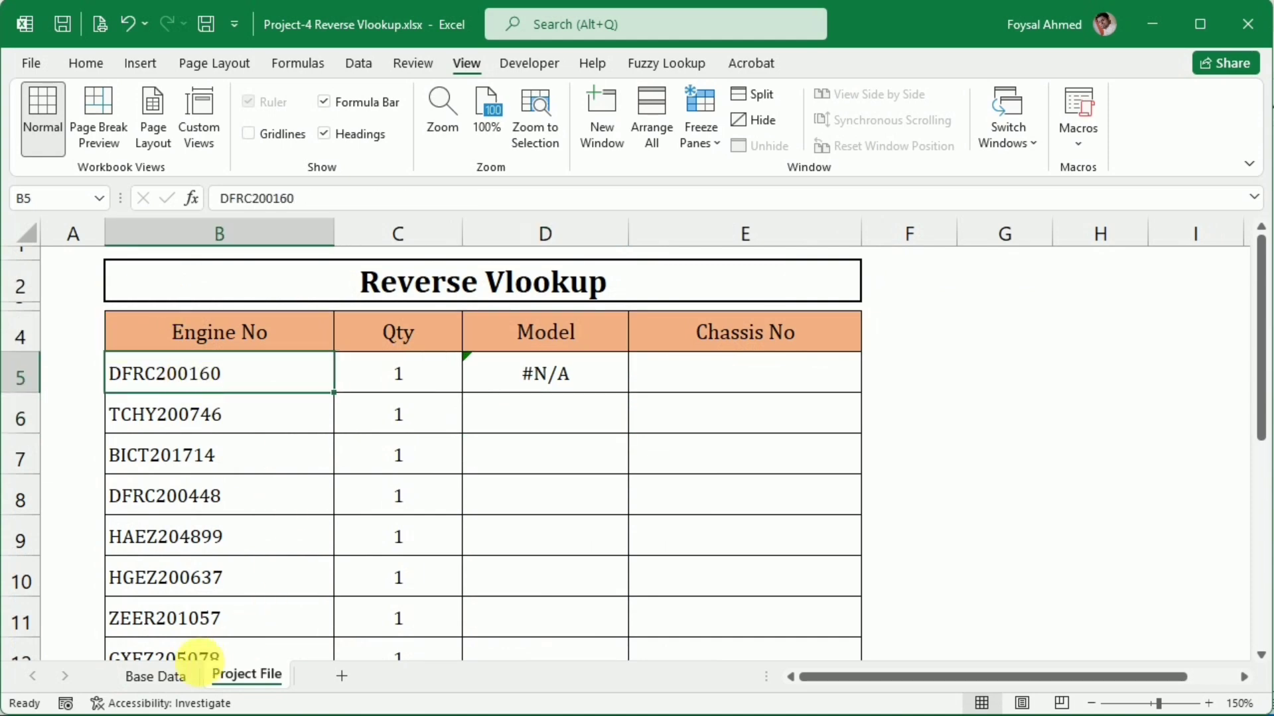
{"action": "left_click", "coordinate": [164, 678]}
{"action": "left_click", "coordinate": [526, 299]}
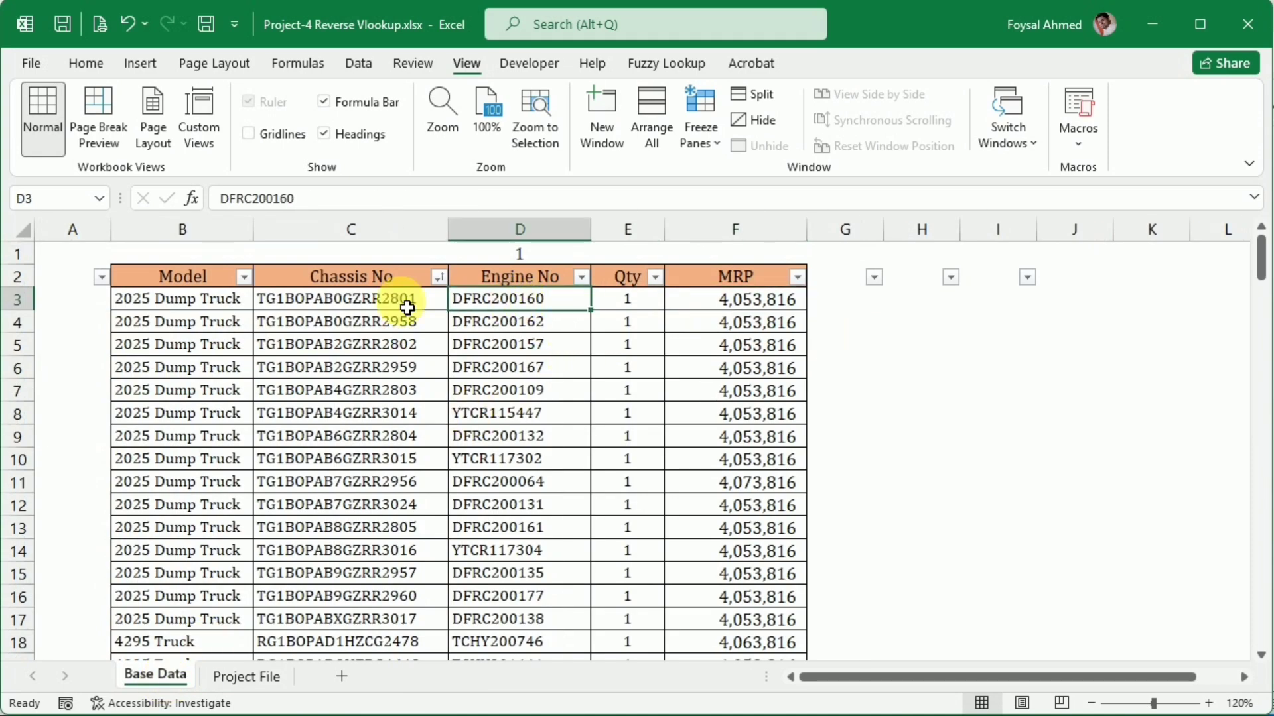
{"action": "left_click", "coordinate": [187, 309]}
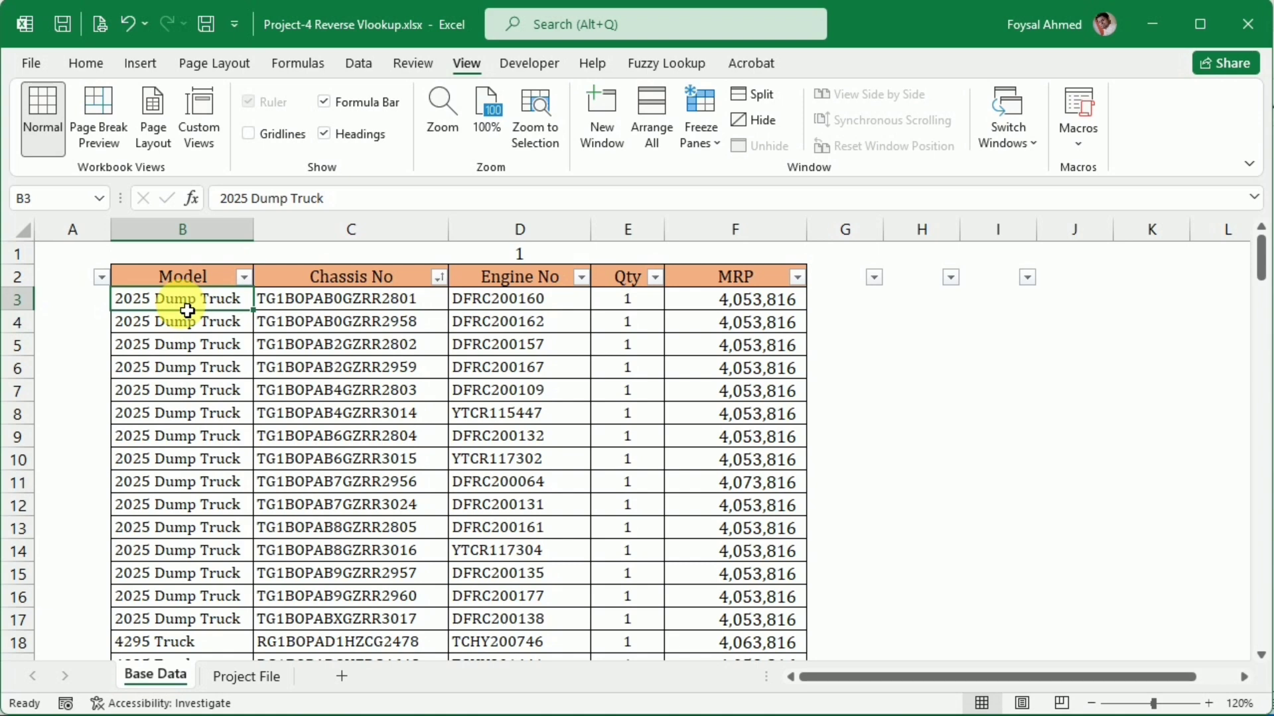
{"action": "left_click_drag", "start_coordinate": [554, 301], "coordinate": [171, 306]}
{"action": "left_click", "coordinate": [242, 676]}
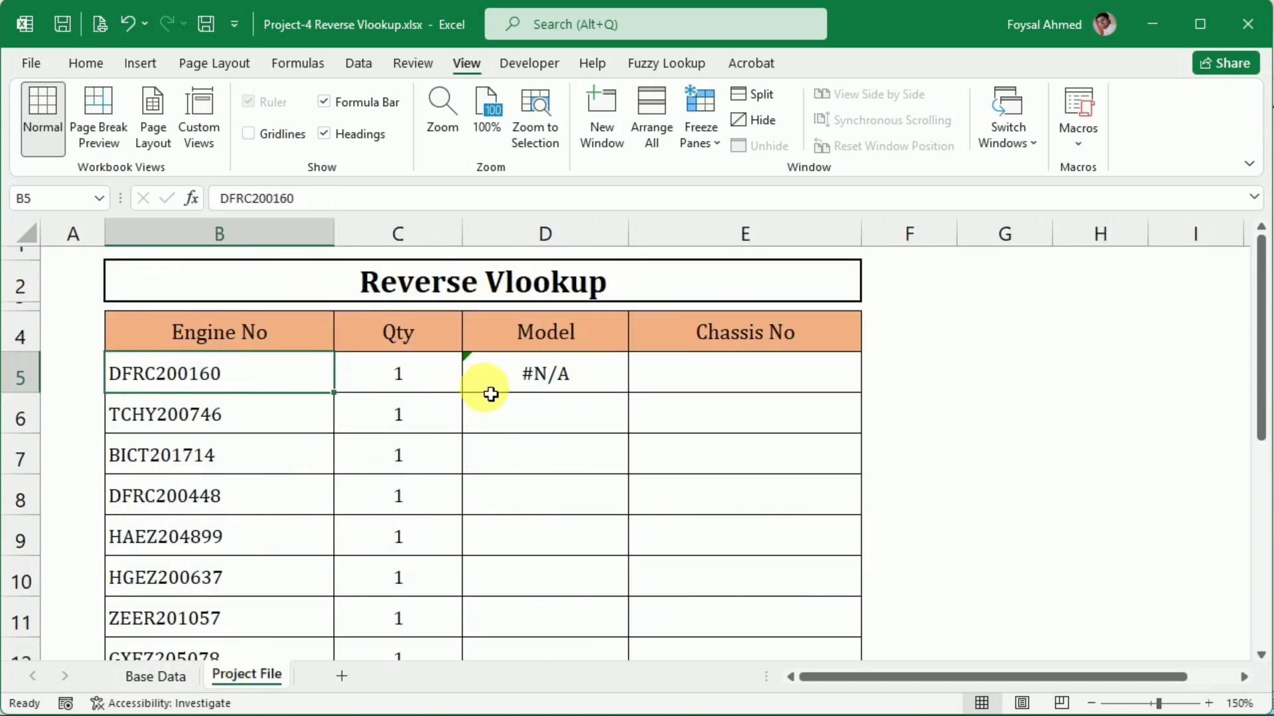
Replace the formula in Project File cell D5 with a new VLOOKUP that uses B5 as the lookup value
{"action": "left_click", "coordinate": [548, 379]}
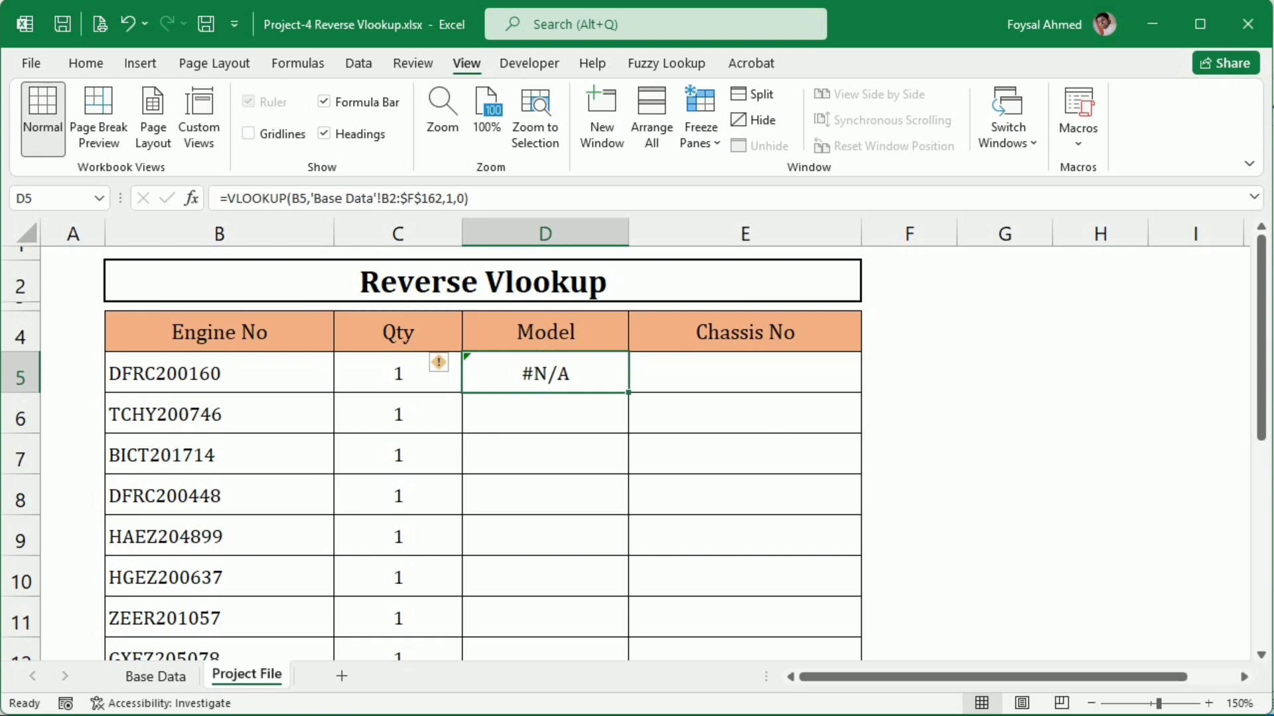
{"action": "key", "text": "Delete"}
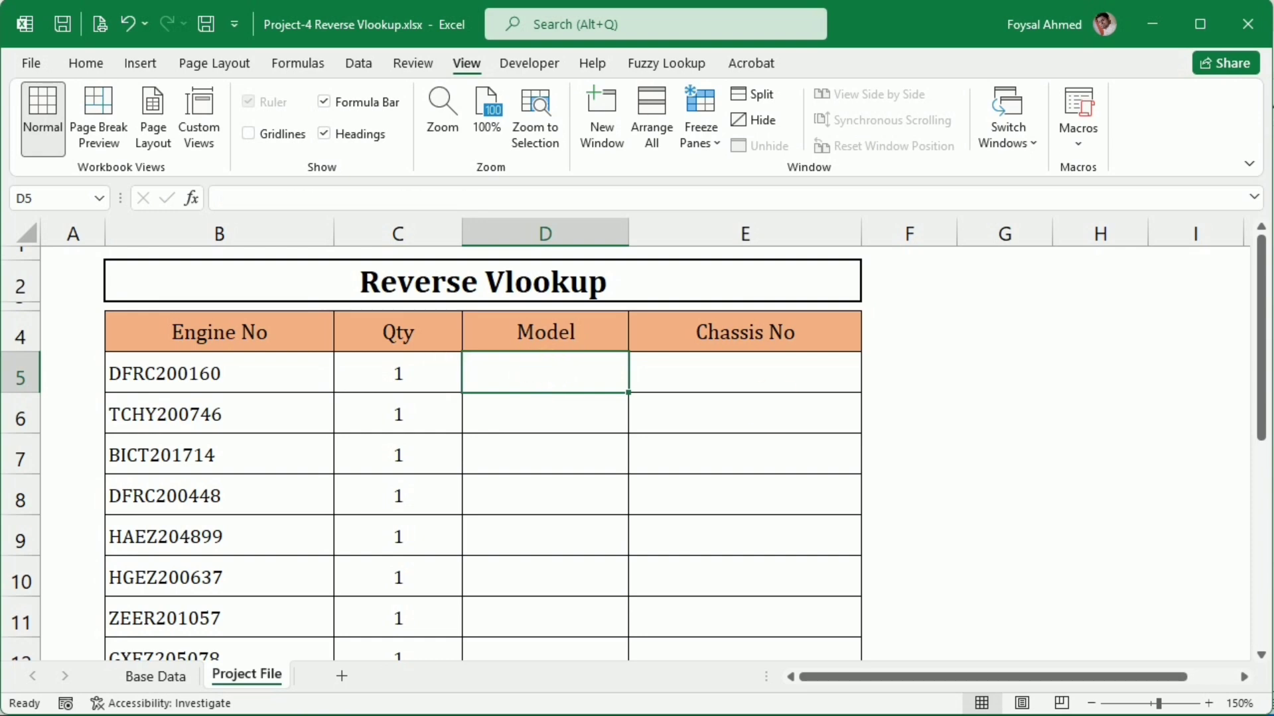
{"action": "type", "text": "=vl"}
{"action": "key", "text": "Tab"}
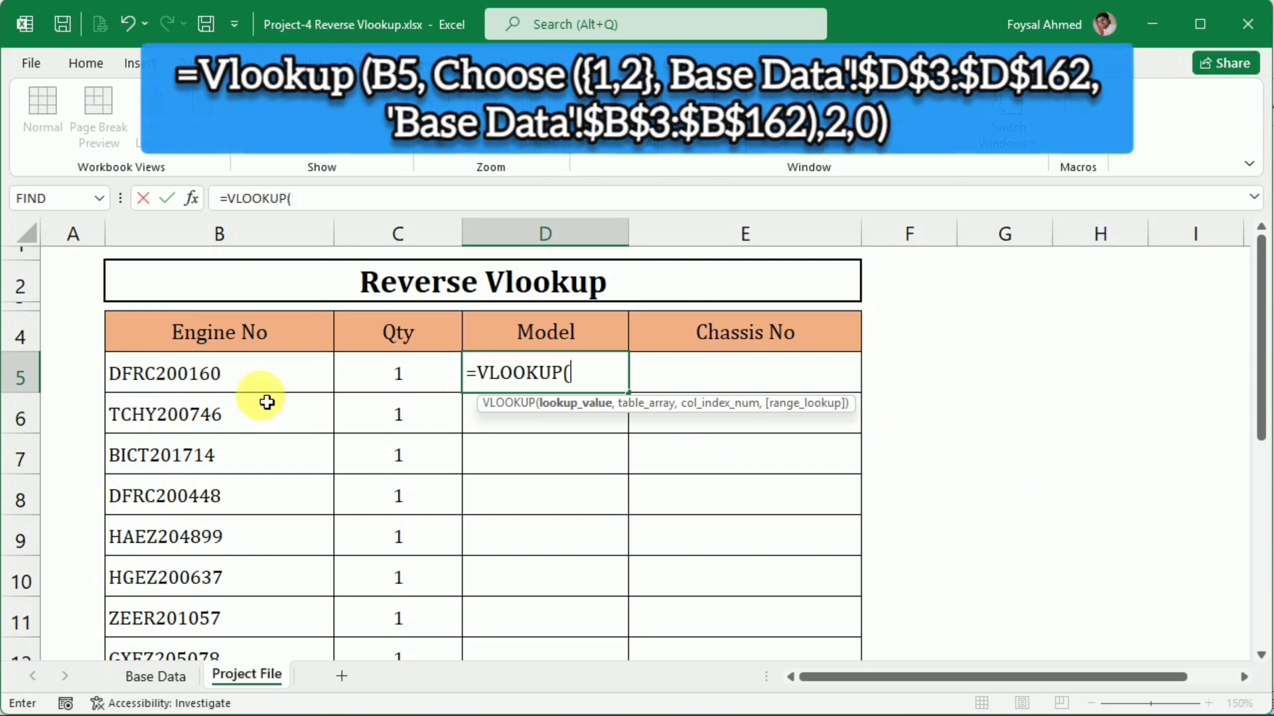
{"action": "left_click", "coordinate": [264, 371]}
{"action": "type", "text": ","}
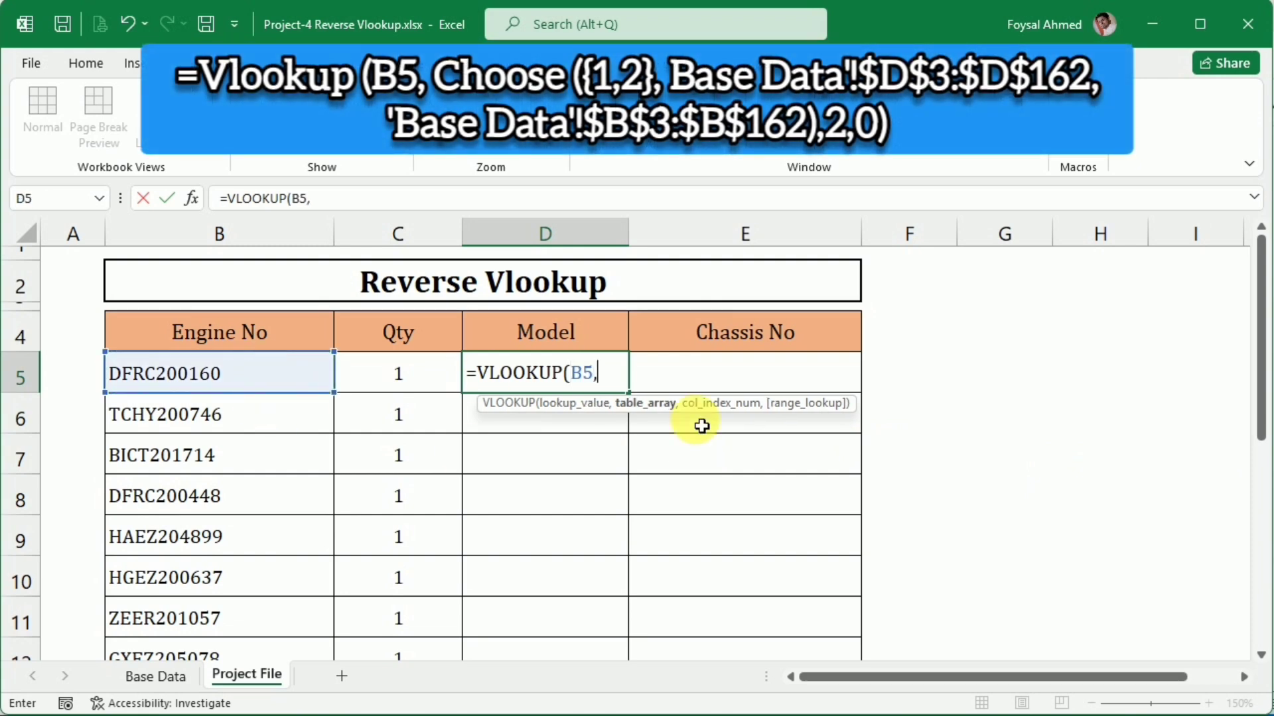
{"action": "type", "text": "cho"}
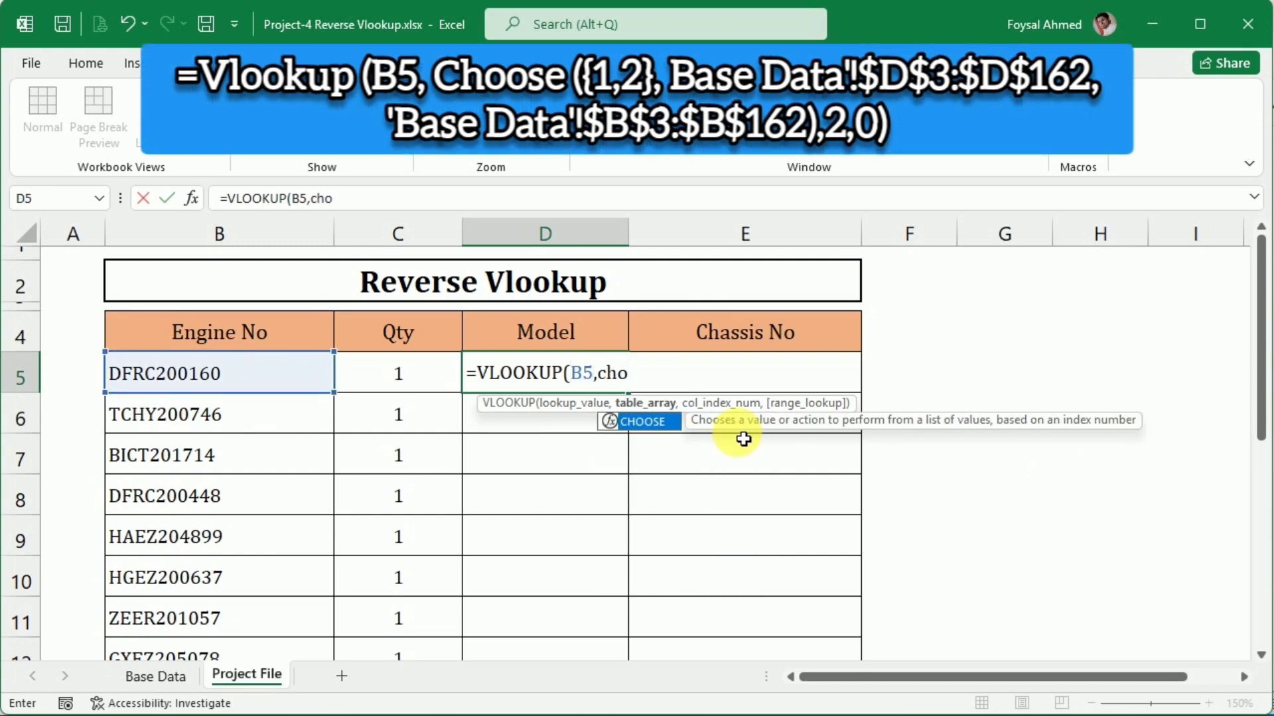
Nest a CHOOSE function as the table array, with {1,2} as its index number
{"action": "key", "text": "Tab"}
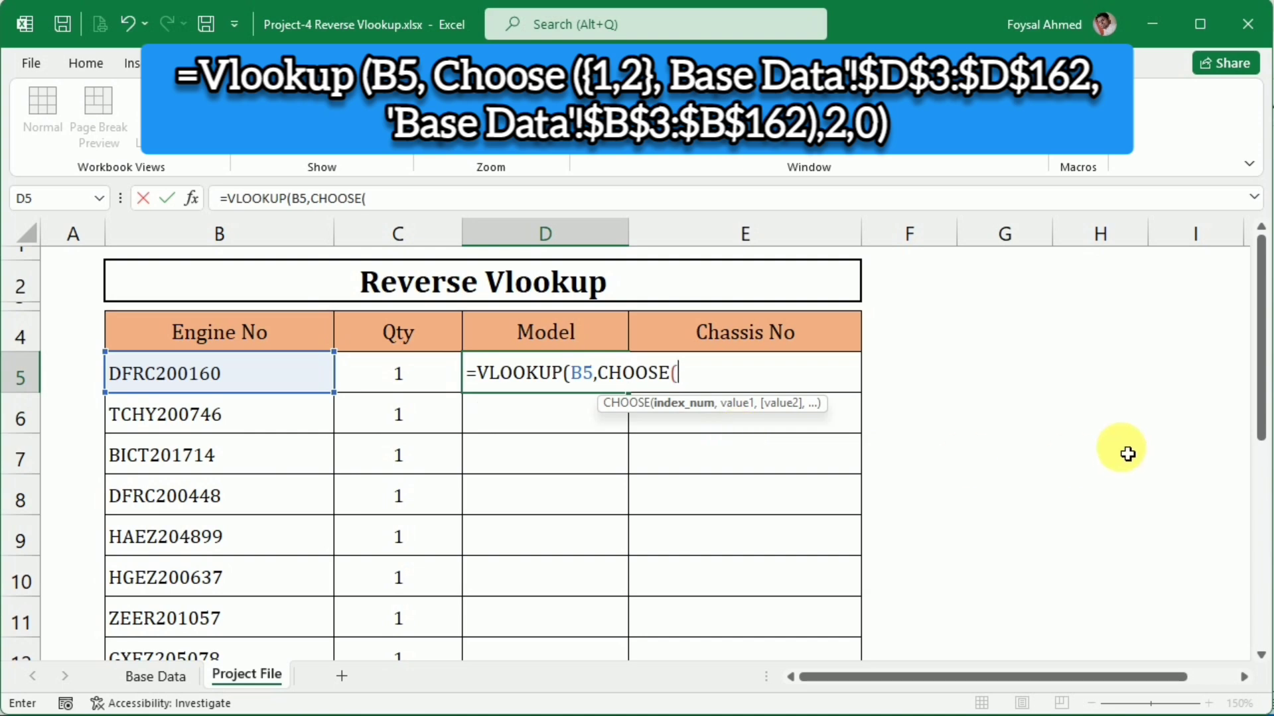
{"action": "type", "text": "{1,2},"}
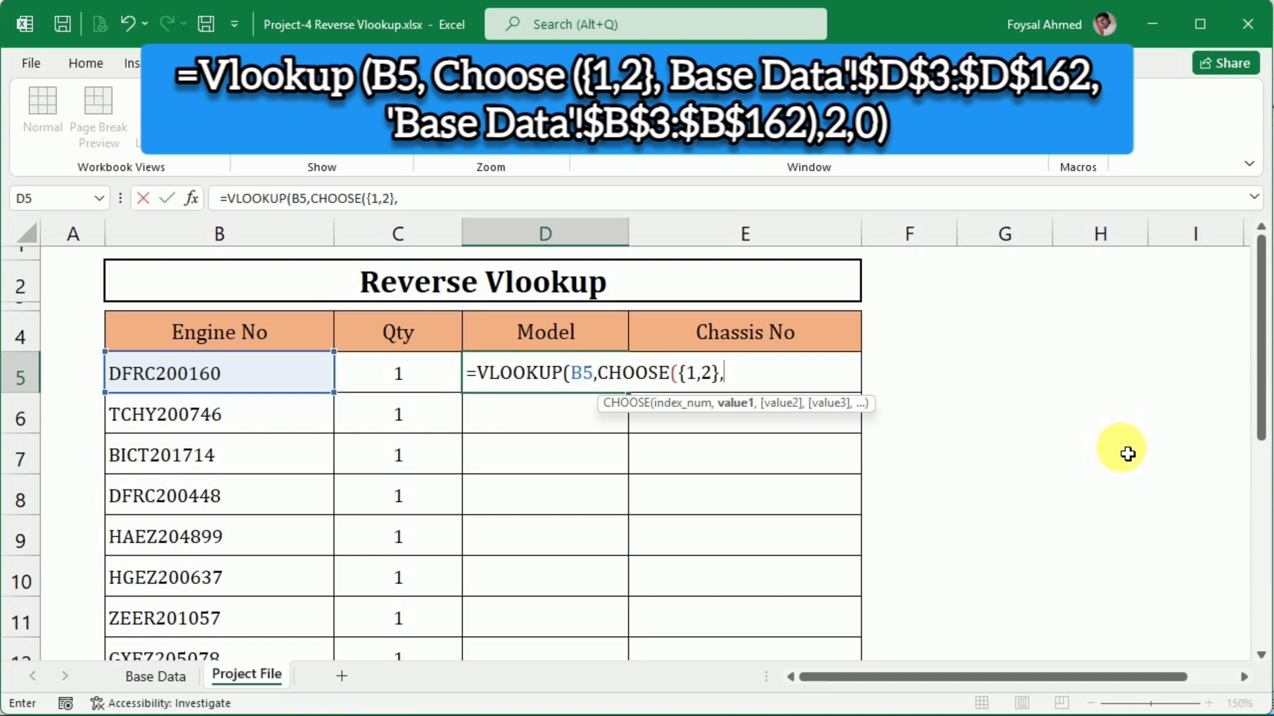
Set CHOOSE's first value to the Base Data Engine No range as the absolute reference $D$3:$D$162
{"action": "left_click", "coordinate": [142, 678]}
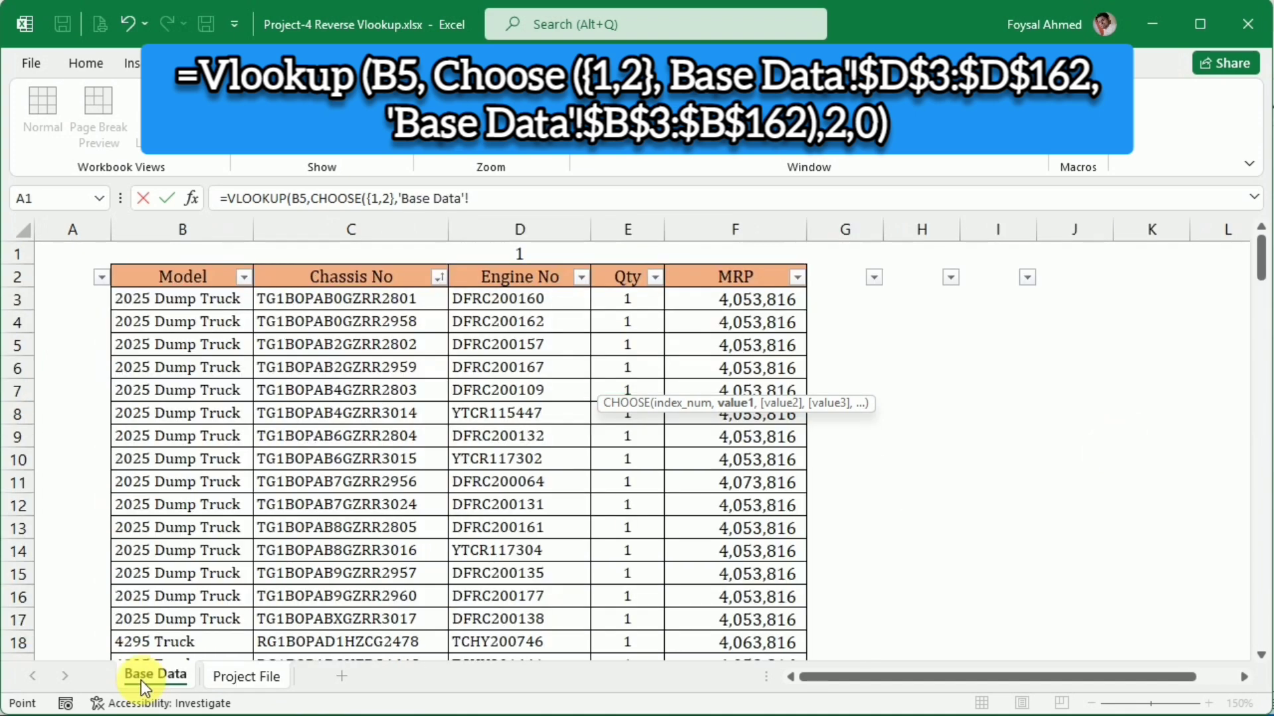
{"action": "left_click", "coordinate": [544, 301]}
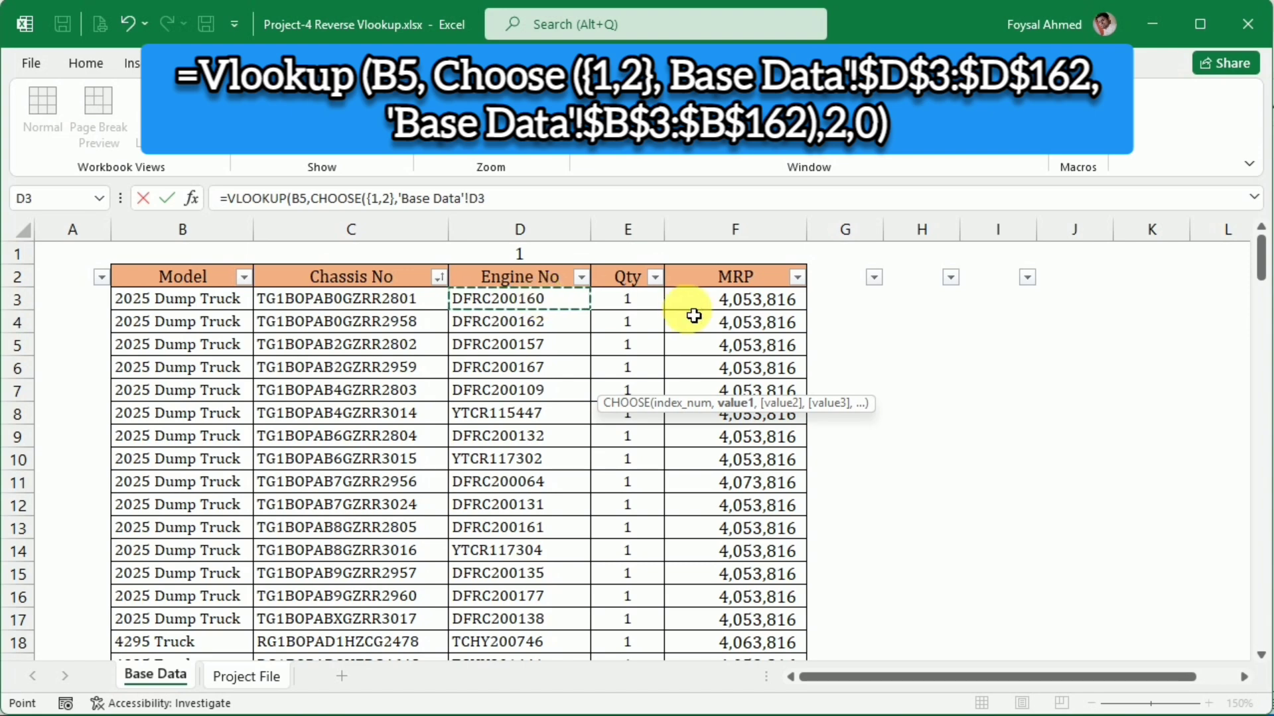
{"action": "key", "text": "ctrl+shift+Down"}
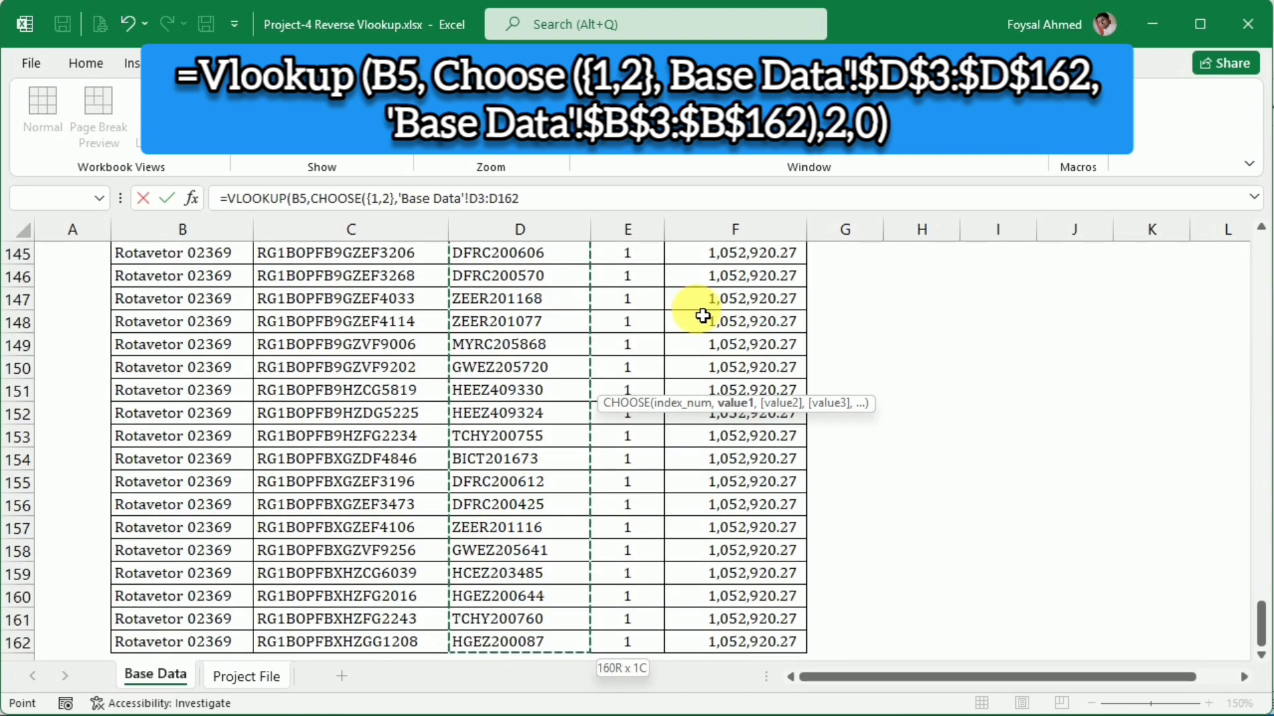
{"action": "key", "text": "F4"}
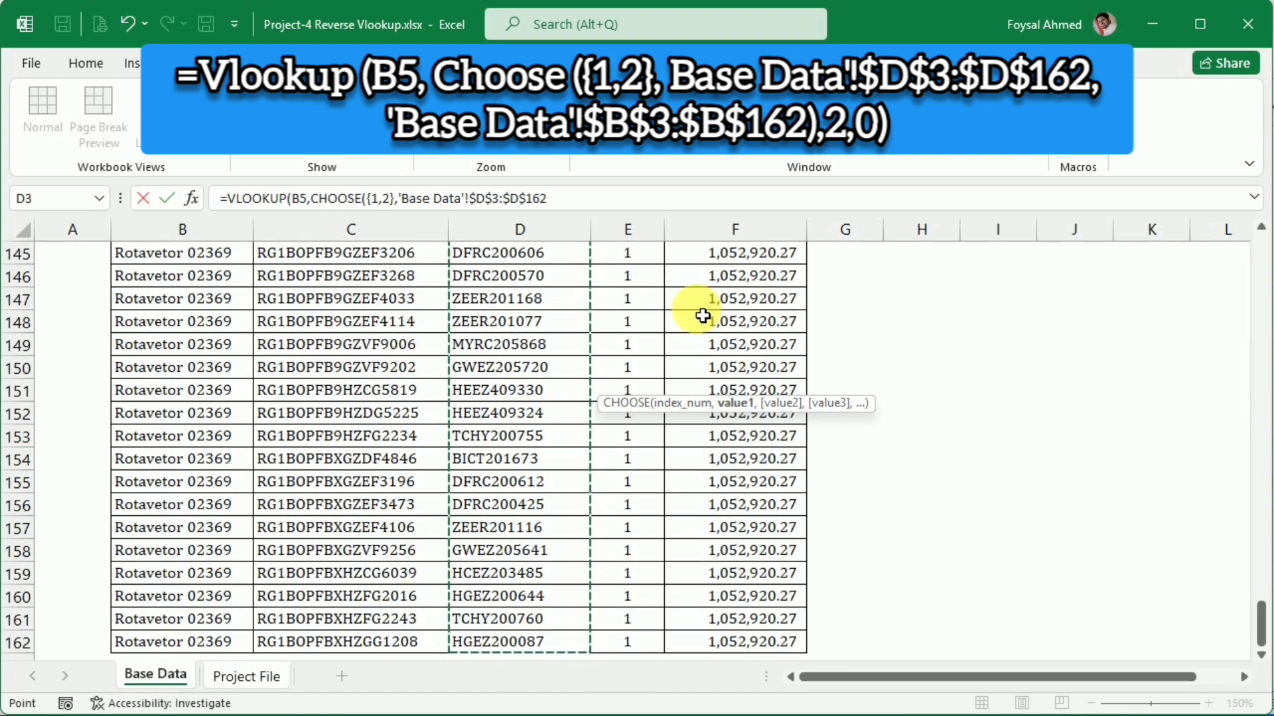
{"action": "type", "text": ","}
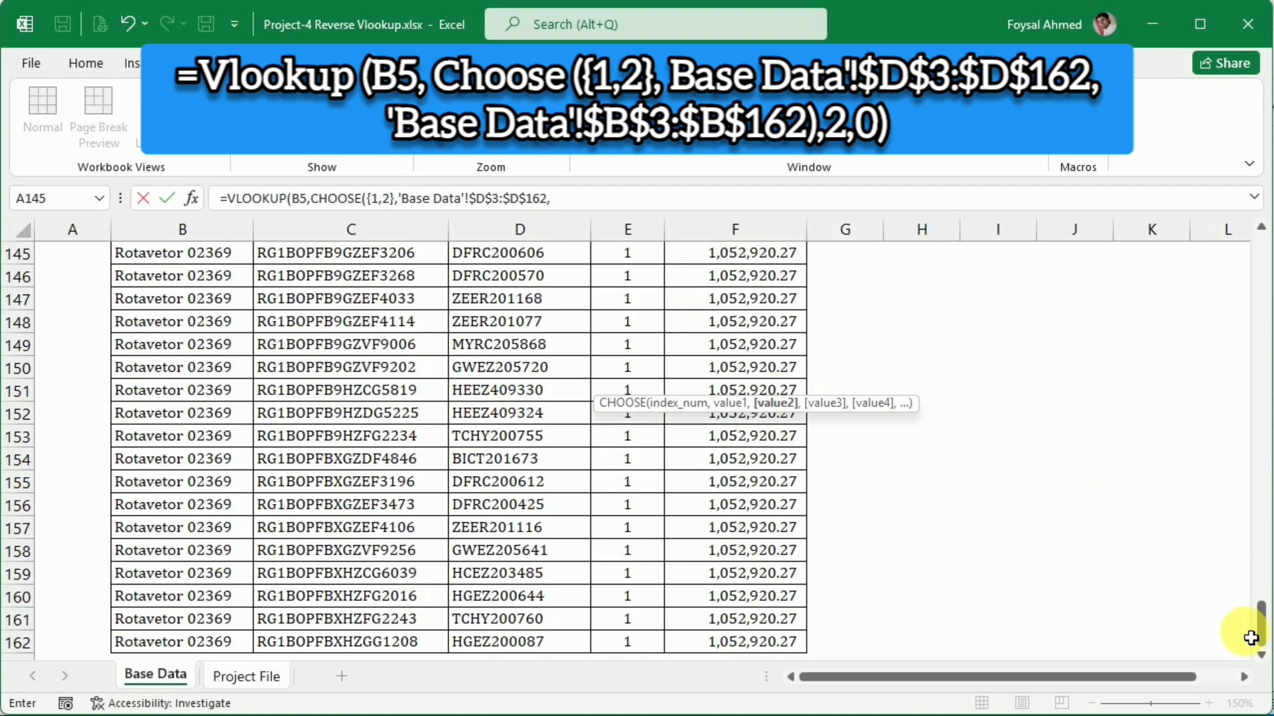
Set CHOOSE's second value to the Base Data Model range as the absolute reference $B$3:$B$162
{"action": "left_click_drag", "start_coordinate": [1260, 625], "coordinate": [1211, 249]}
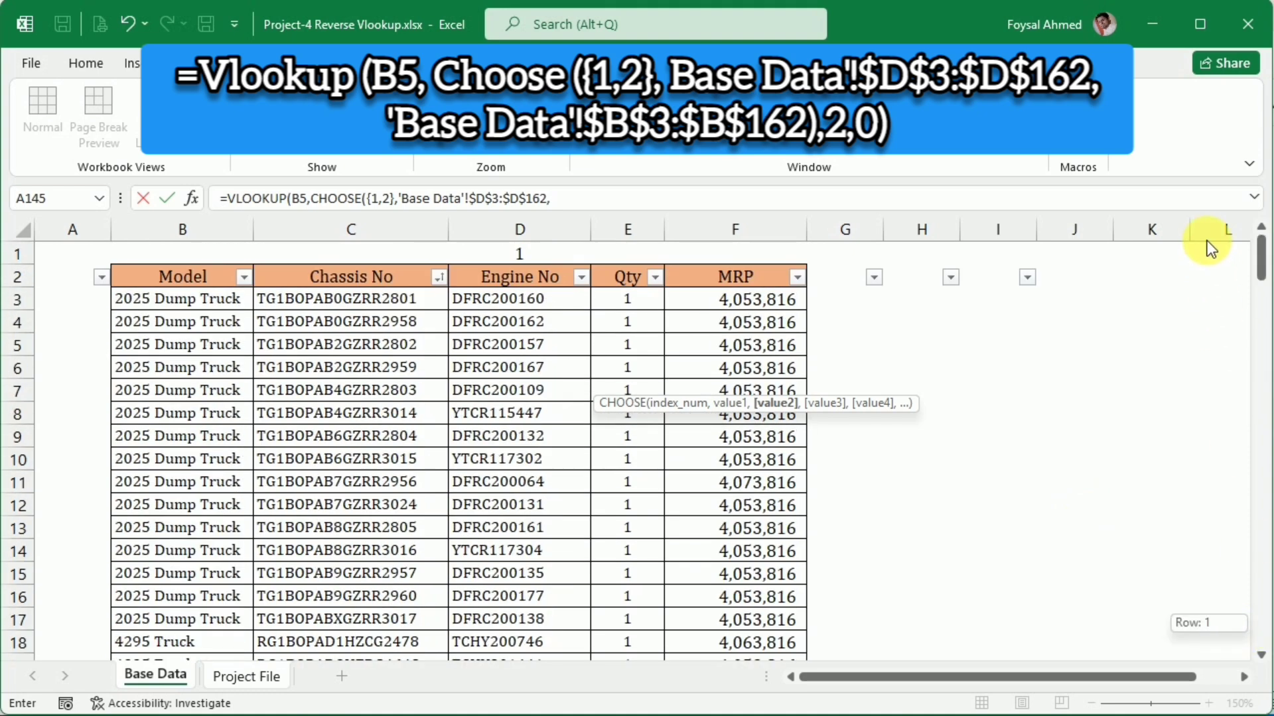
{"action": "left_click", "coordinate": [233, 301]}
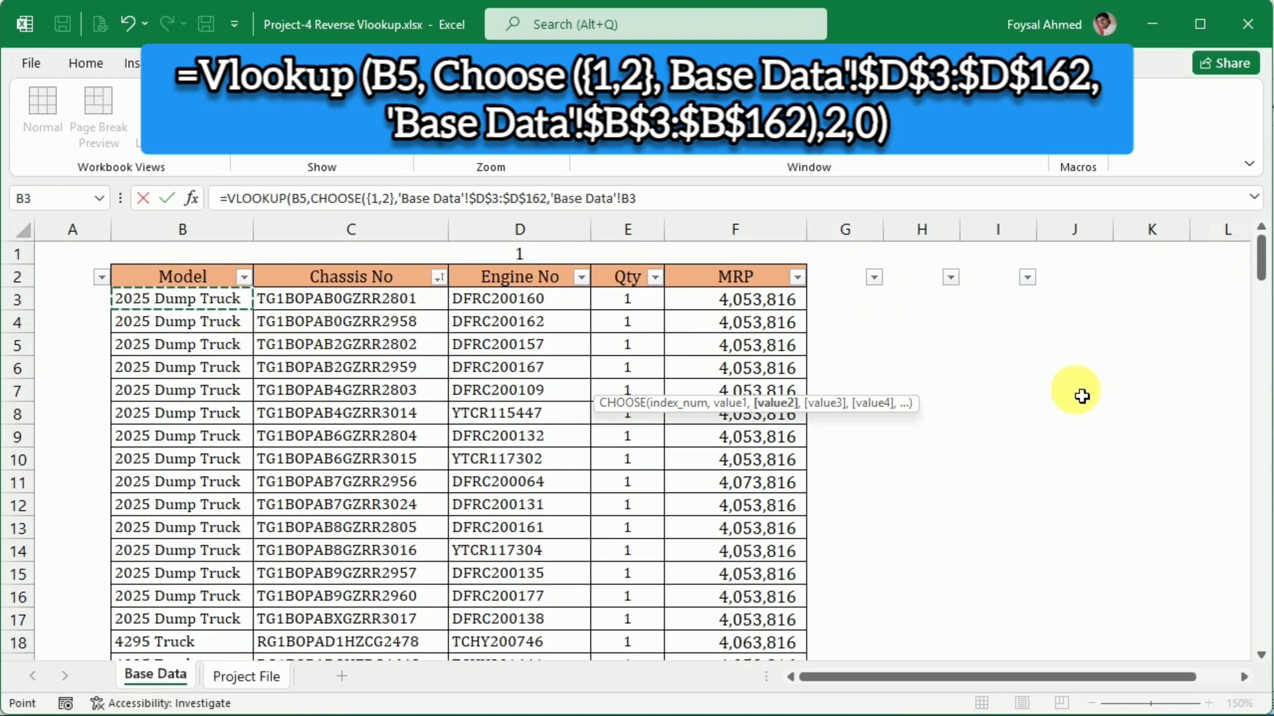
{"action": "key", "text": "ctrl+shift+Down"}
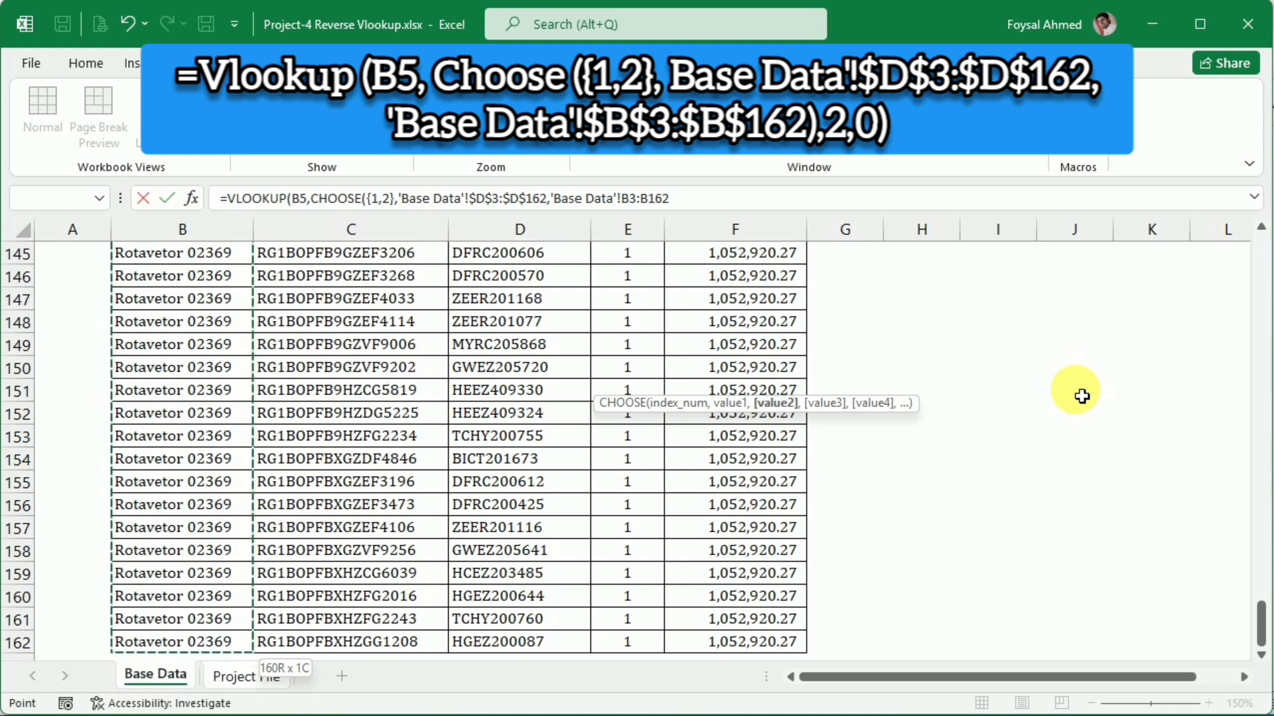
{"action": "key", "text": "F4"}
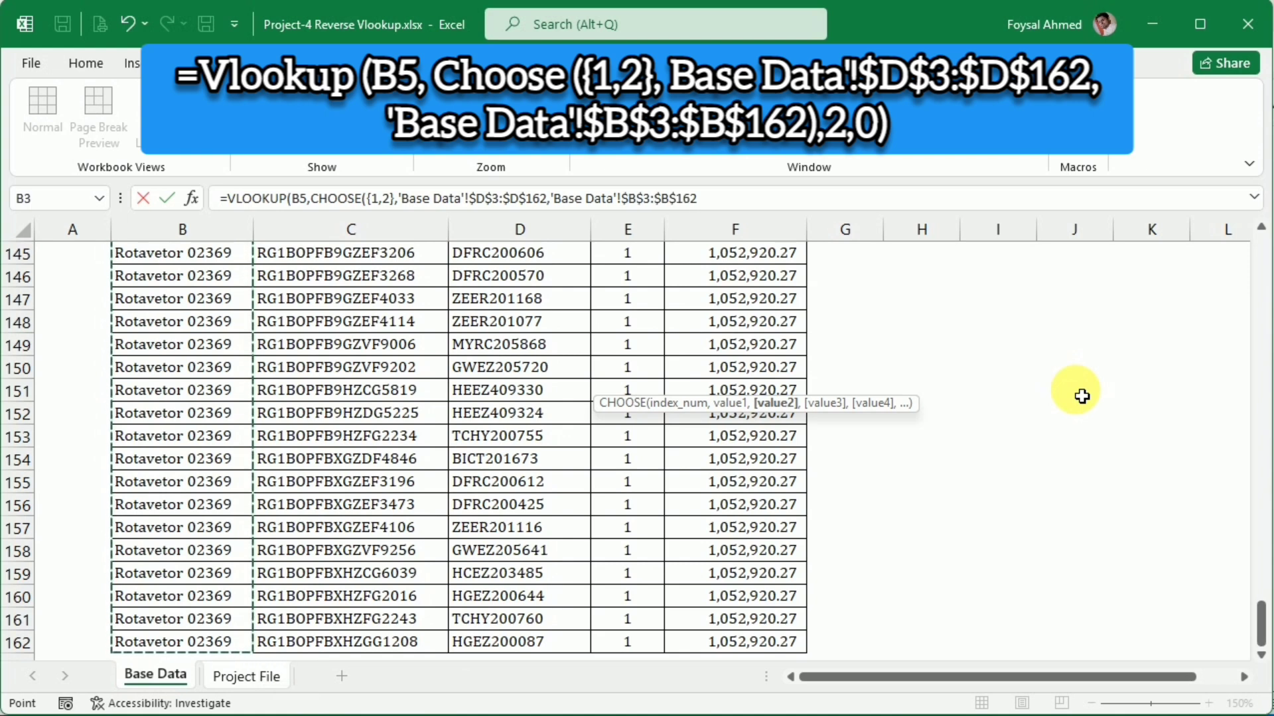
Complete the D5 formula with column index 2 and range lookup 0 for an exact match
{"action": "type", "text": ")"}
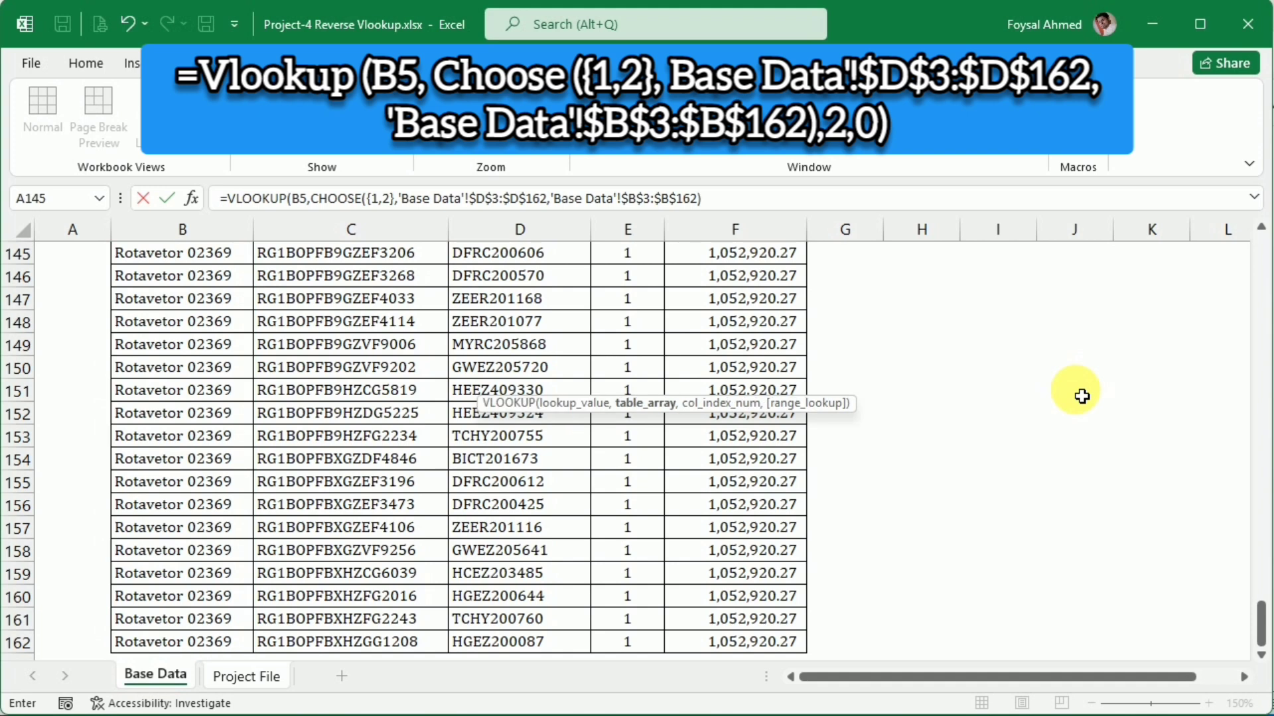
{"action": "type", "text": ",2"}
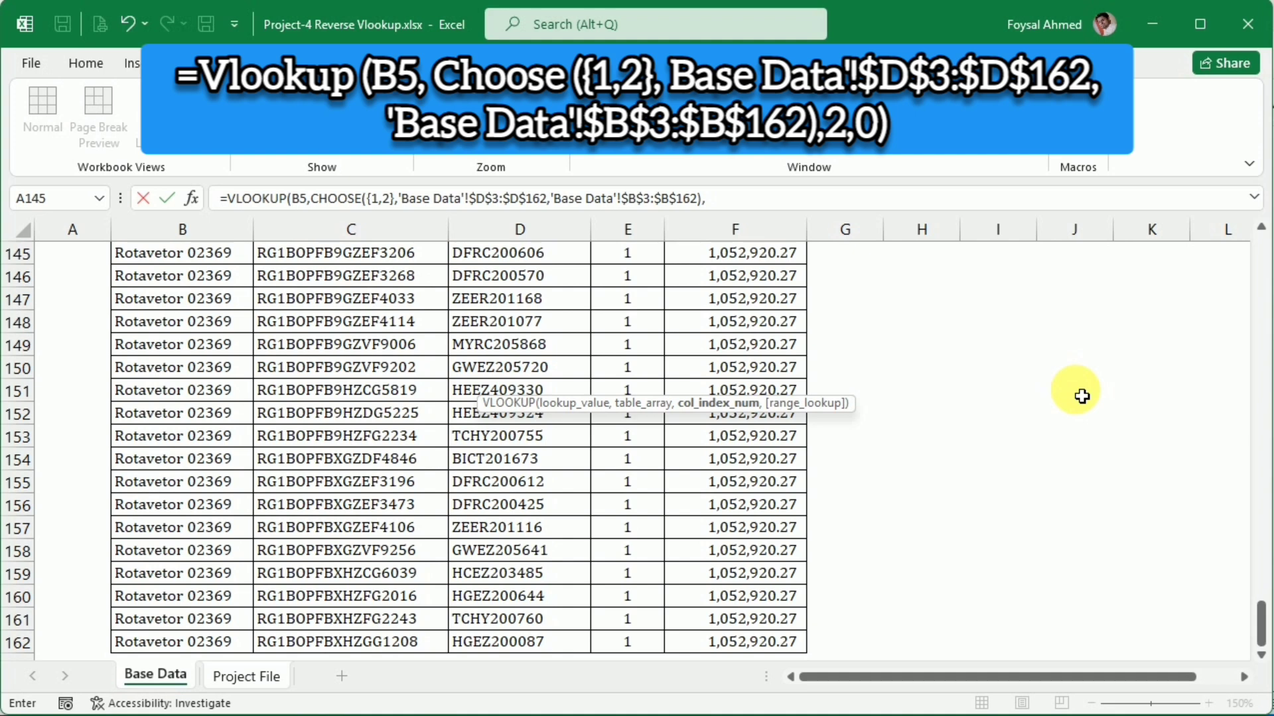
{"action": "type", "text": ",0"}
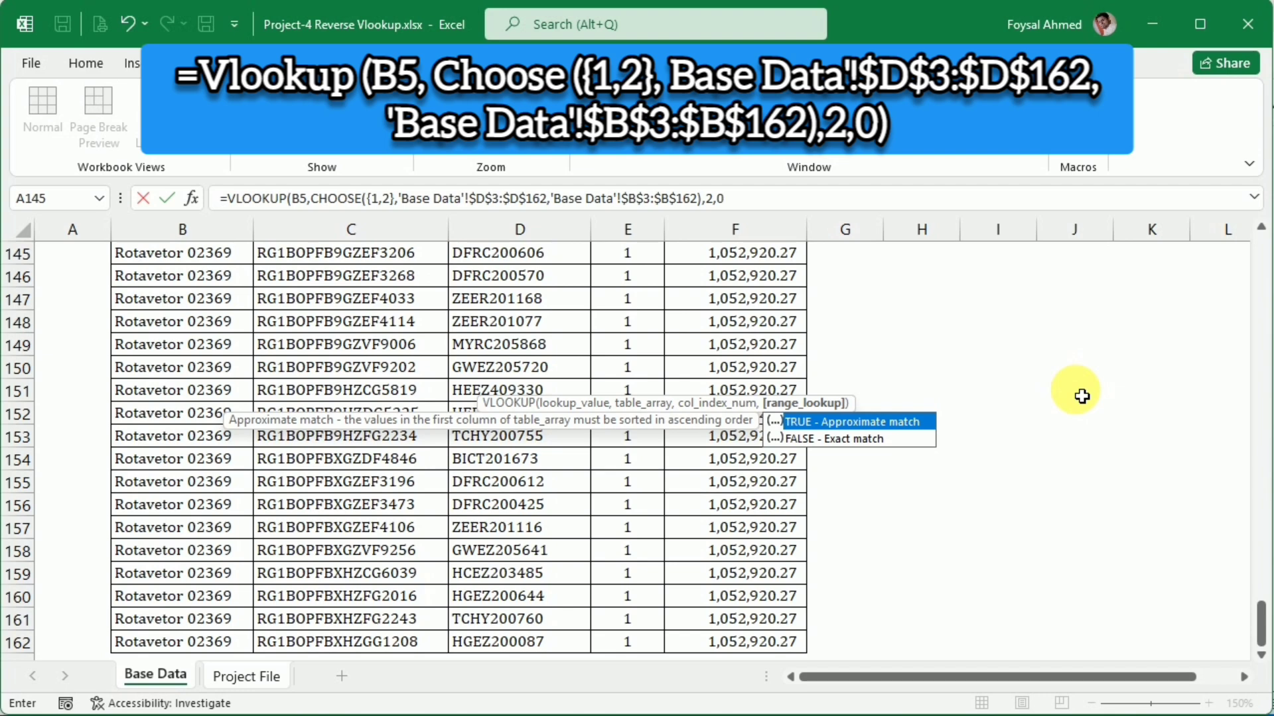
{"action": "key", "text": "Return"}
{"action": "key", "text": "Return"}
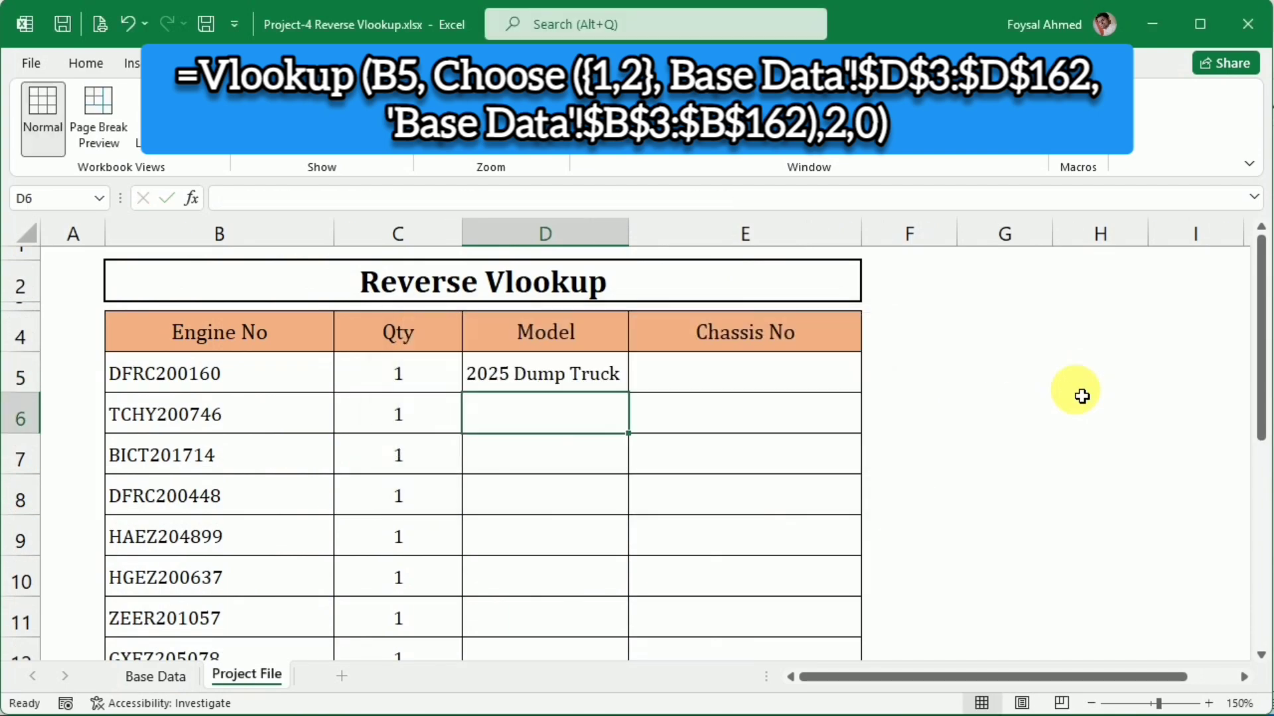
Filter the Base Data sheet's Engine No column by the engine number copied from Project File cell B5, DFRC200160
{"action": "left_click", "coordinate": [293, 372]}
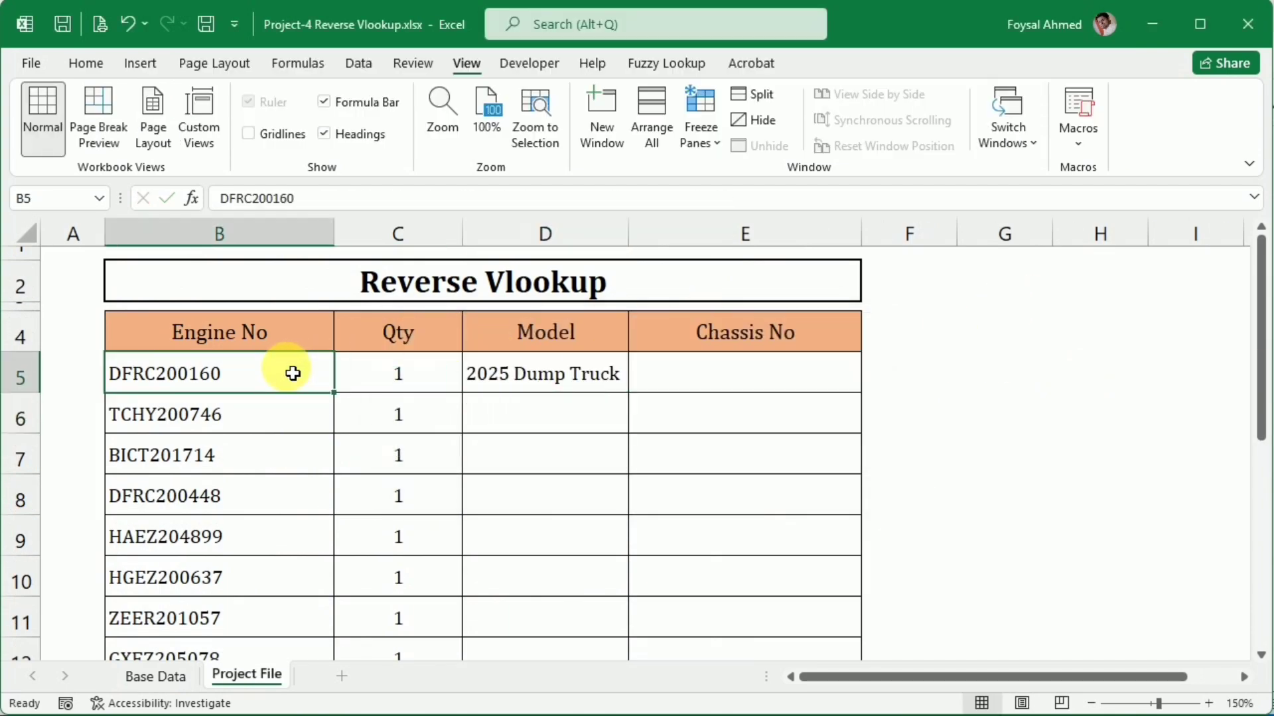
{"action": "left_click_drag", "start_coordinate": [318, 197], "coordinate": [106, 198]}
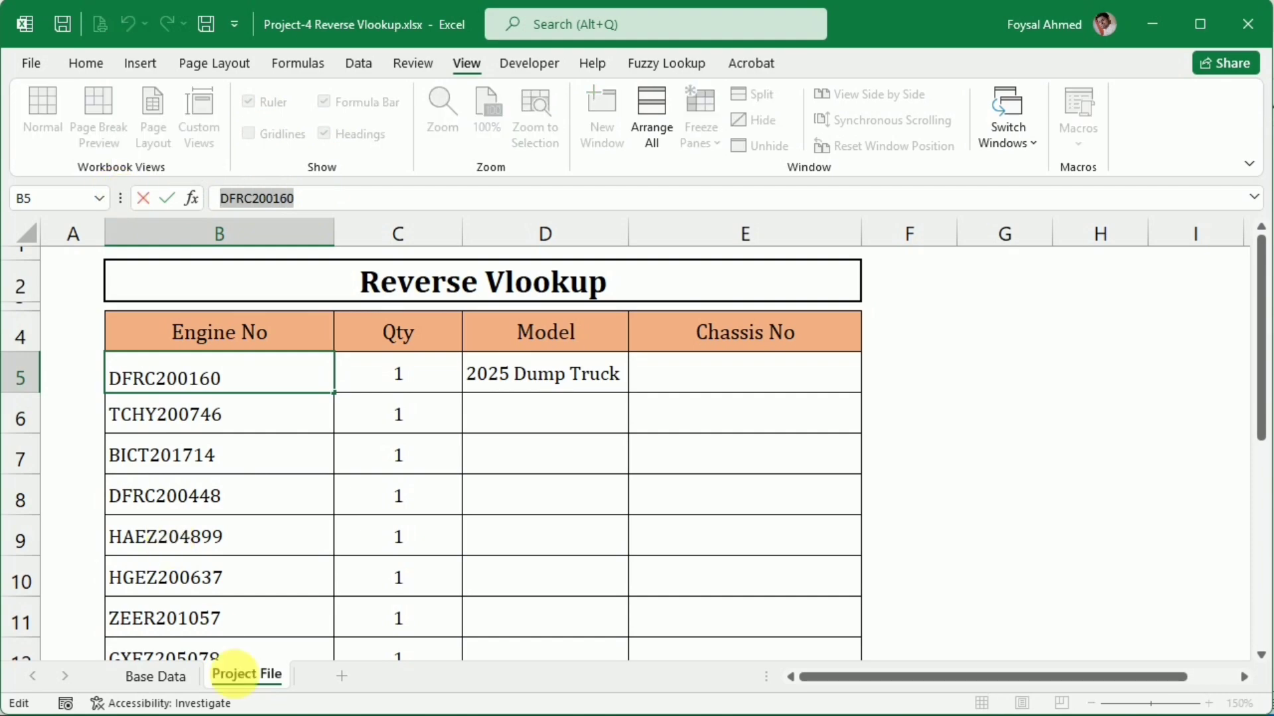
{"action": "left_click", "coordinate": [161, 679]}
{"action": "scroll", "coordinate": [534, 368], "scroll_direction": "up", "scroll_amount": 20}
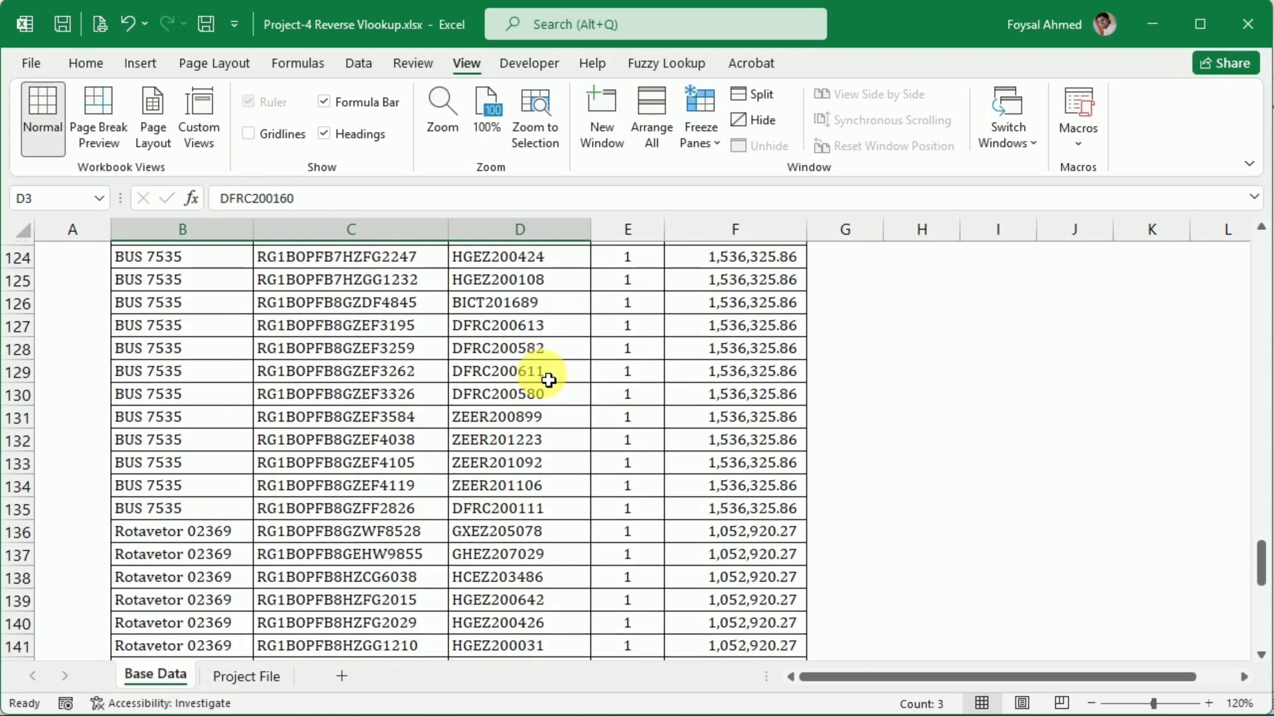
{"action": "scroll", "coordinate": [534, 372], "scroll_direction": "up", "scroll_amount": 20}
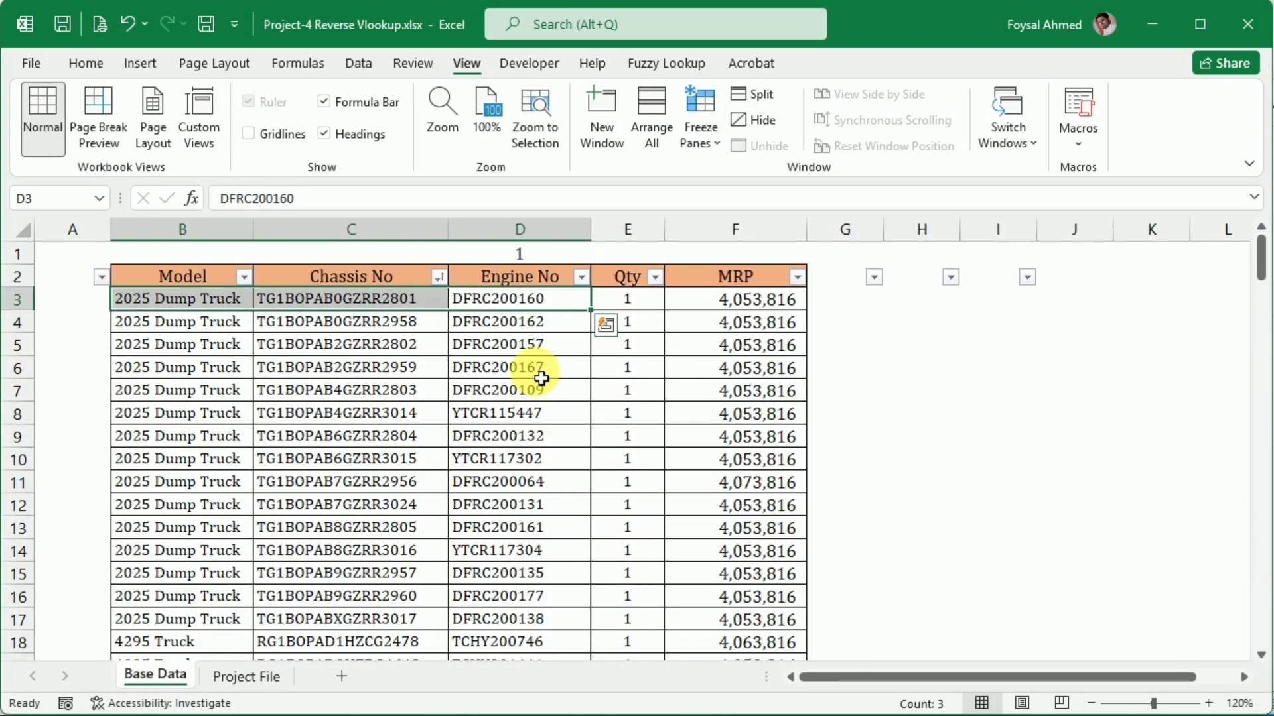
{"action": "left_click", "coordinate": [581, 277]}
{"action": "left_click", "coordinate": [455, 471]}
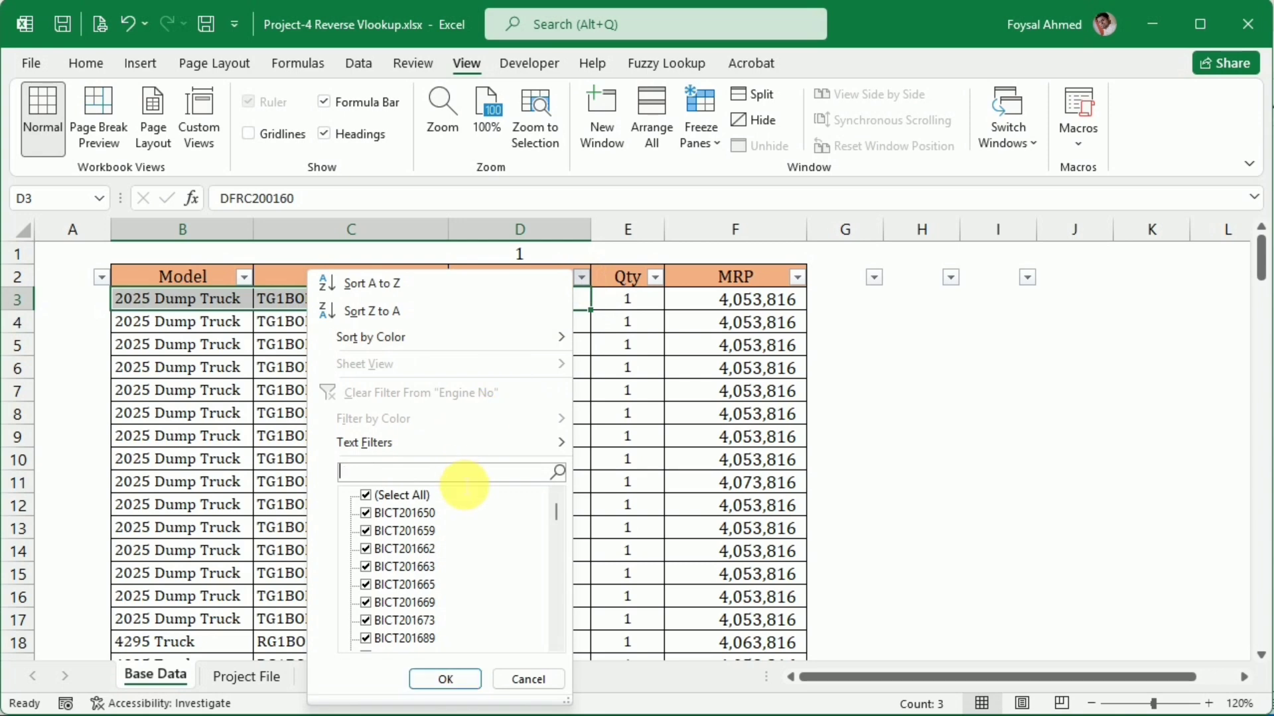
{"action": "key", "text": "ctrl+v"}
{"action": "key", "text": "Return"}
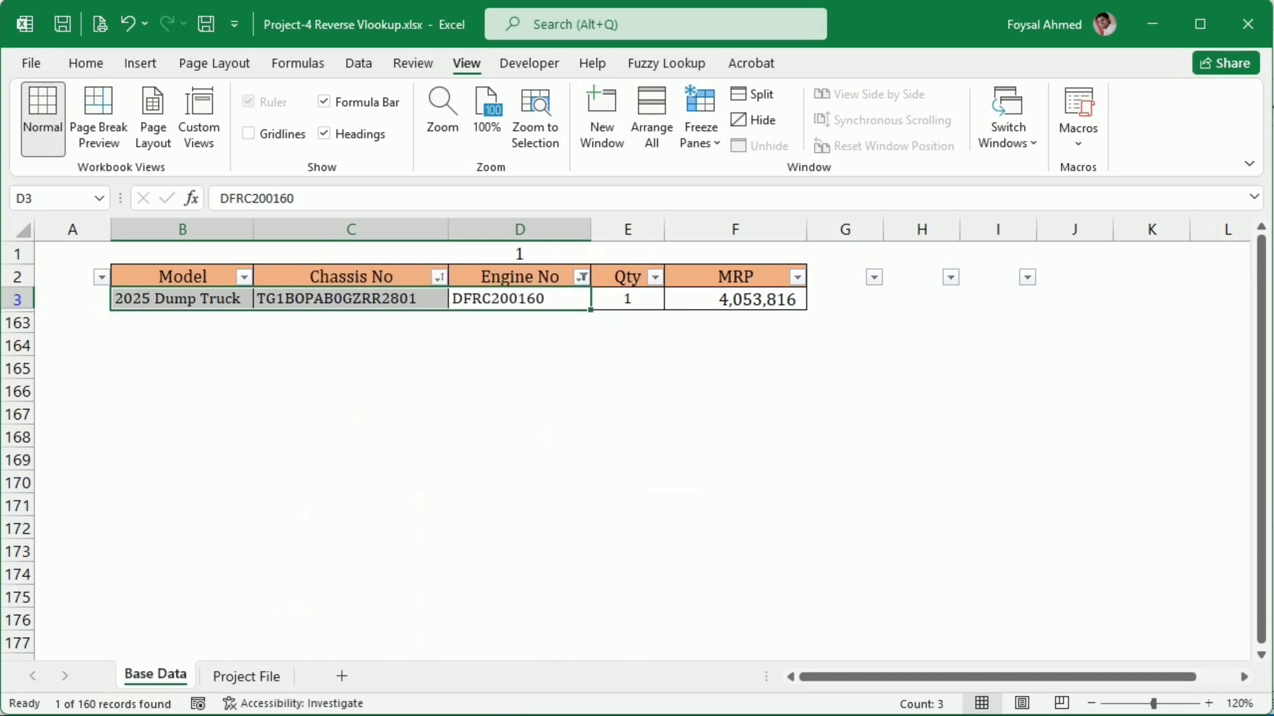
{"action": "left_click", "coordinate": [628, 482]}
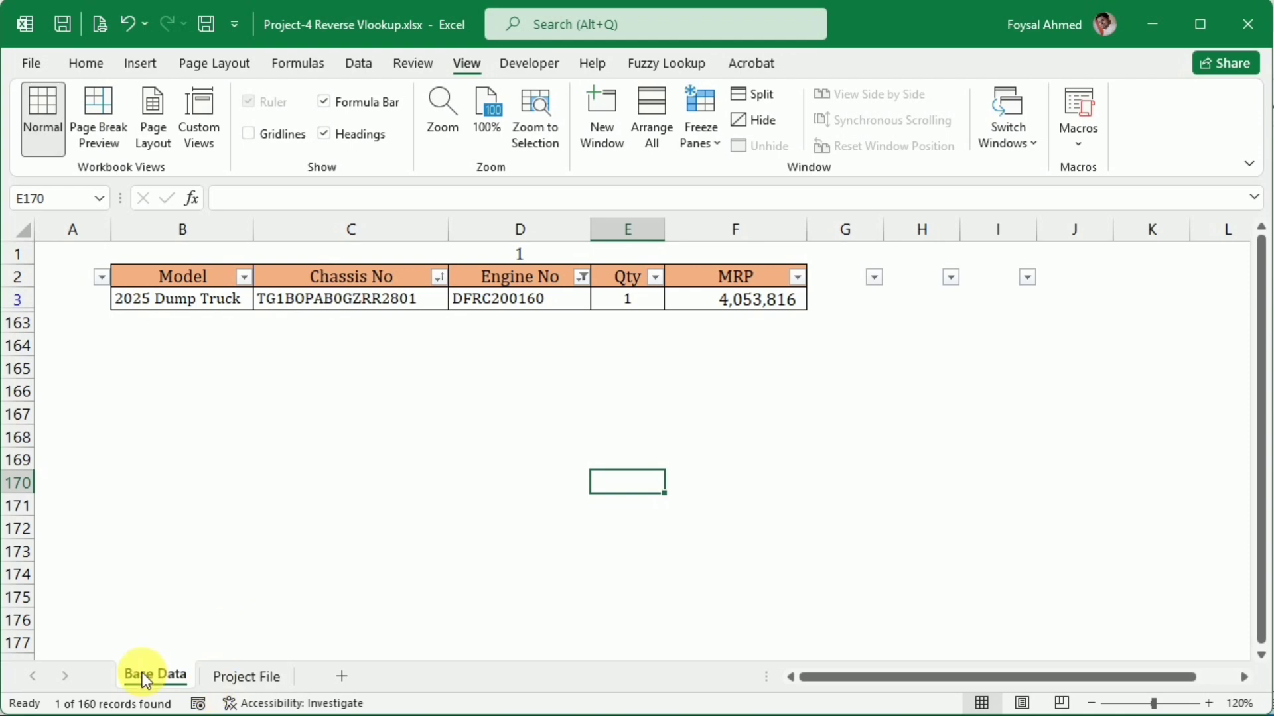
Clear the Engine No filter in Base Data and return to the Project File sheet
{"action": "left_click", "coordinate": [581, 277]}
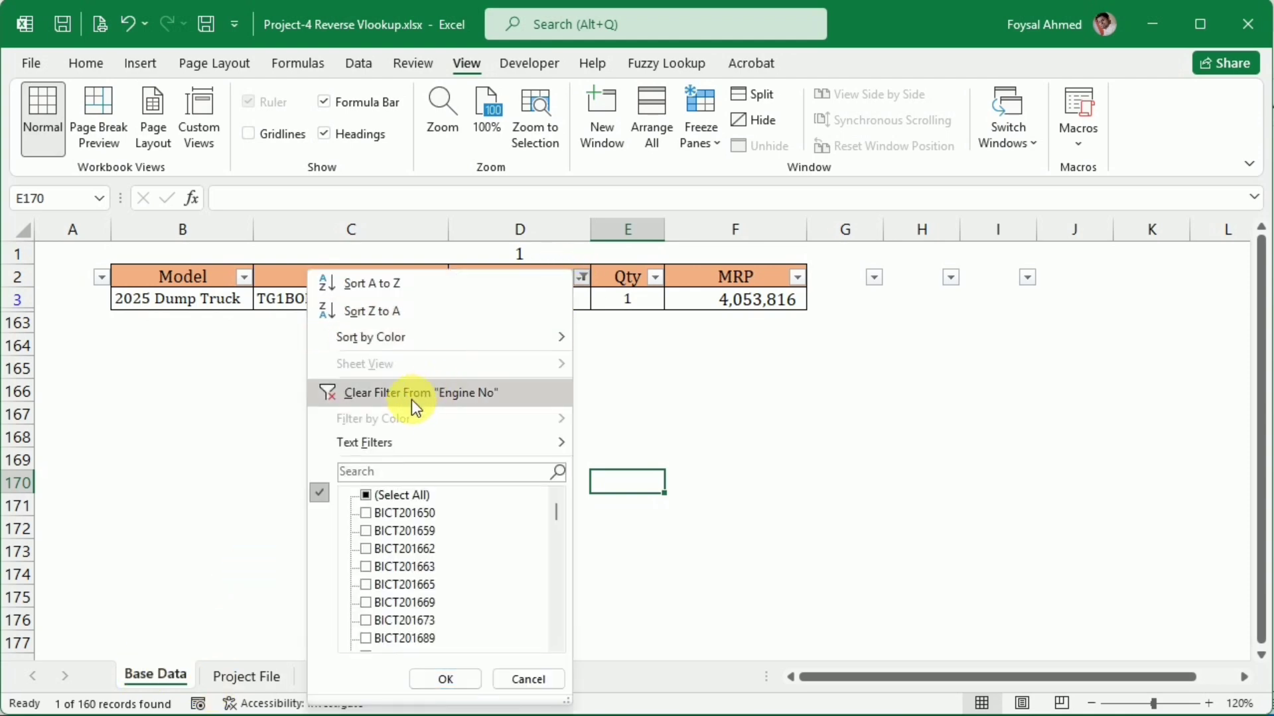
{"action": "left_click", "coordinate": [412, 392]}
{"action": "left_click", "coordinate": [231, 676]}
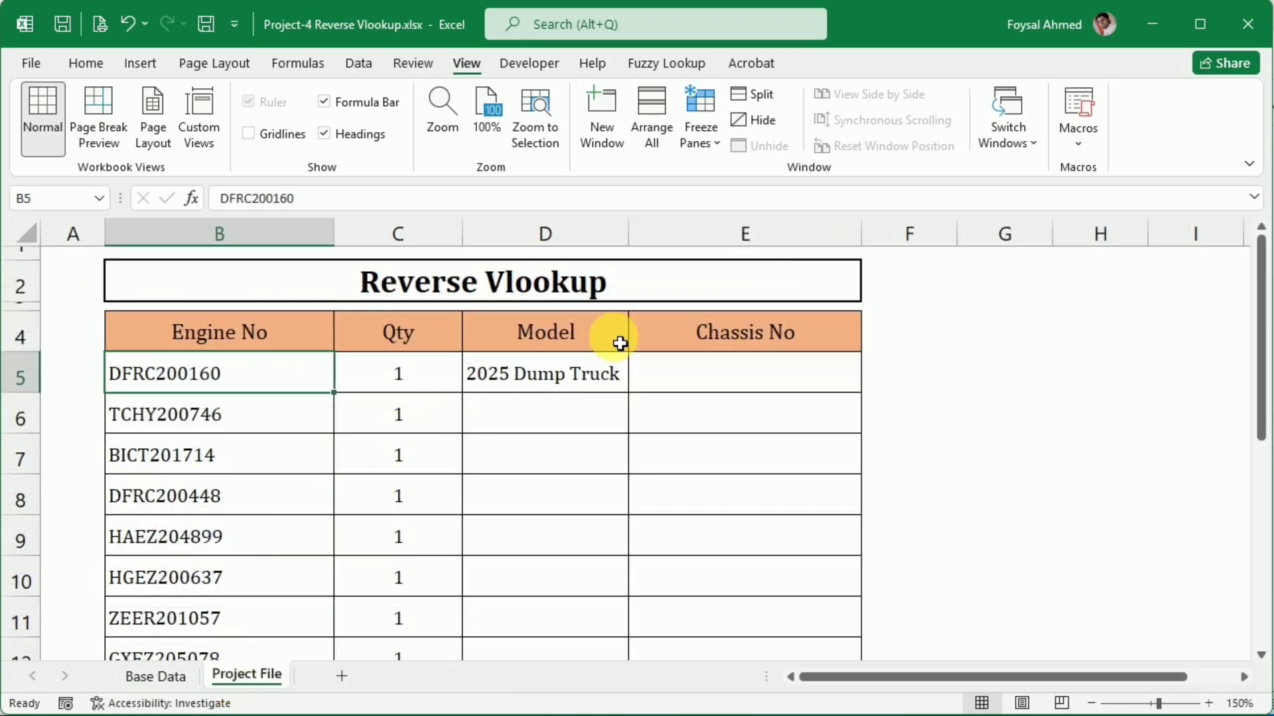
Fill the D5 reverse-lookup formula down the rest of the Model column
{"action": "left_click", "coordinate": [554, 372]}
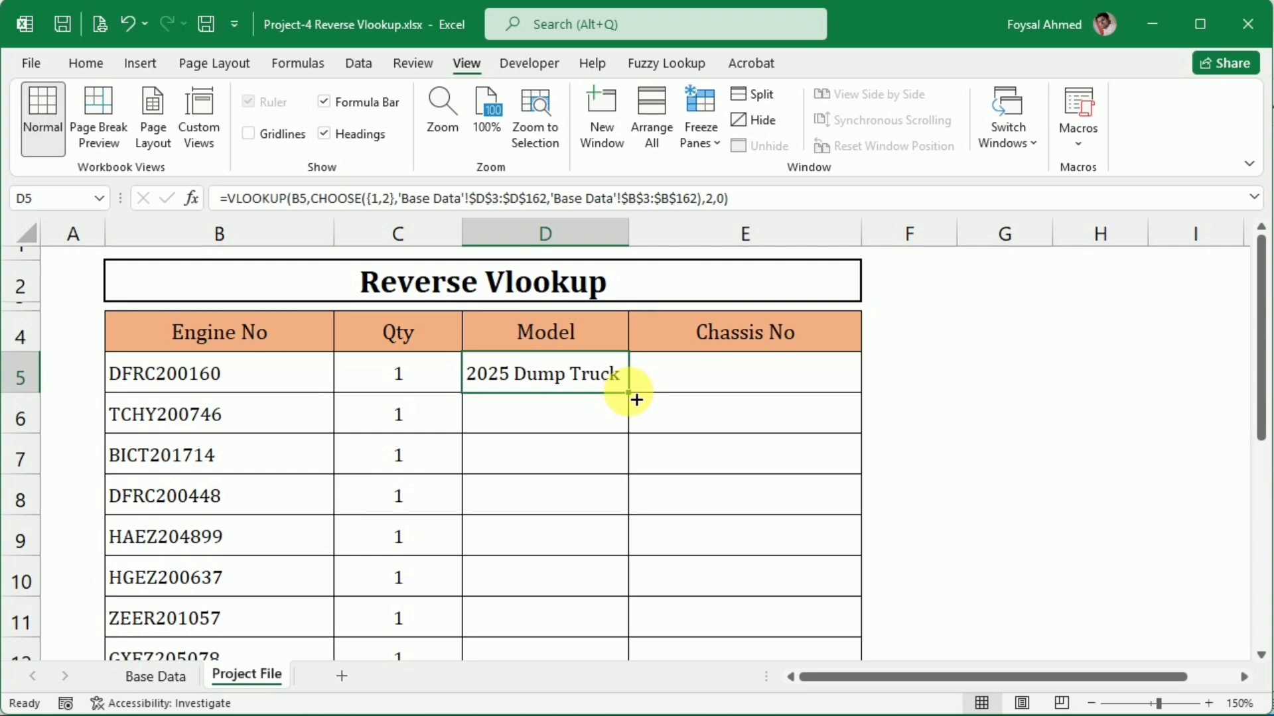
{"action": "double_click", "coordinate": [636, 398]}
{"action": "scroll", "coordinate": [638, 425], "scroll_direction": "down", "scroll_amount": 6}
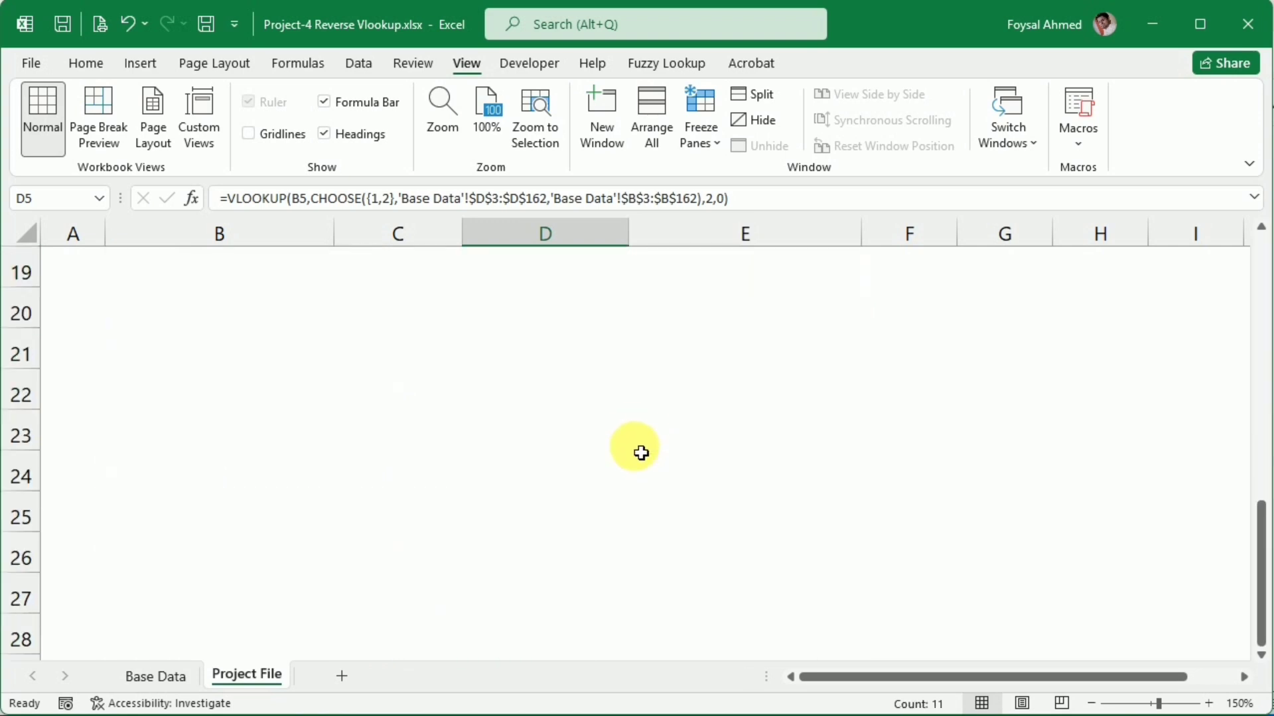
{"action": "scroll", "coordinate": [640, 454], "scroll_direction": "up", "scroll_amount": 3}
{"action": "scroll", "coordinate": [640, 456], "scroll_direction": "up", "scroll_amount": 3}
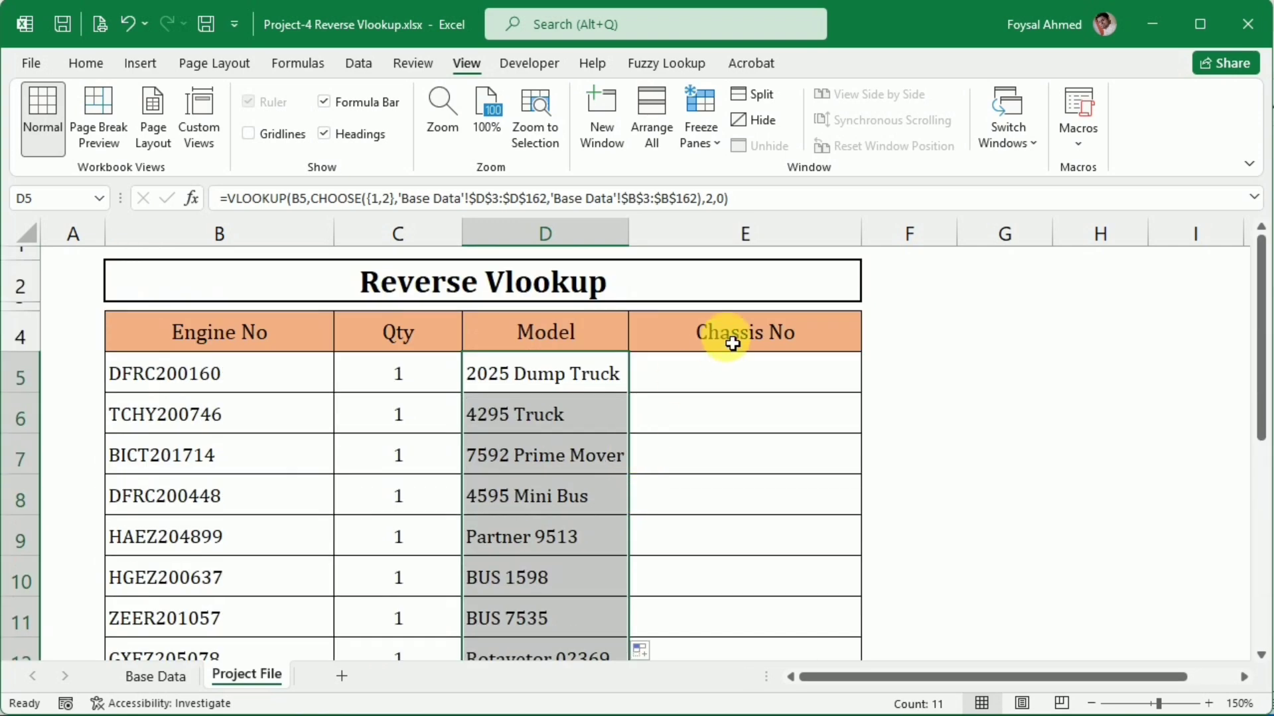
Start a VLOOKUP formula in Chassis No cell E5 with B5 as the lookup value
{"action": "left_click", "coordinate": [721, 371]}
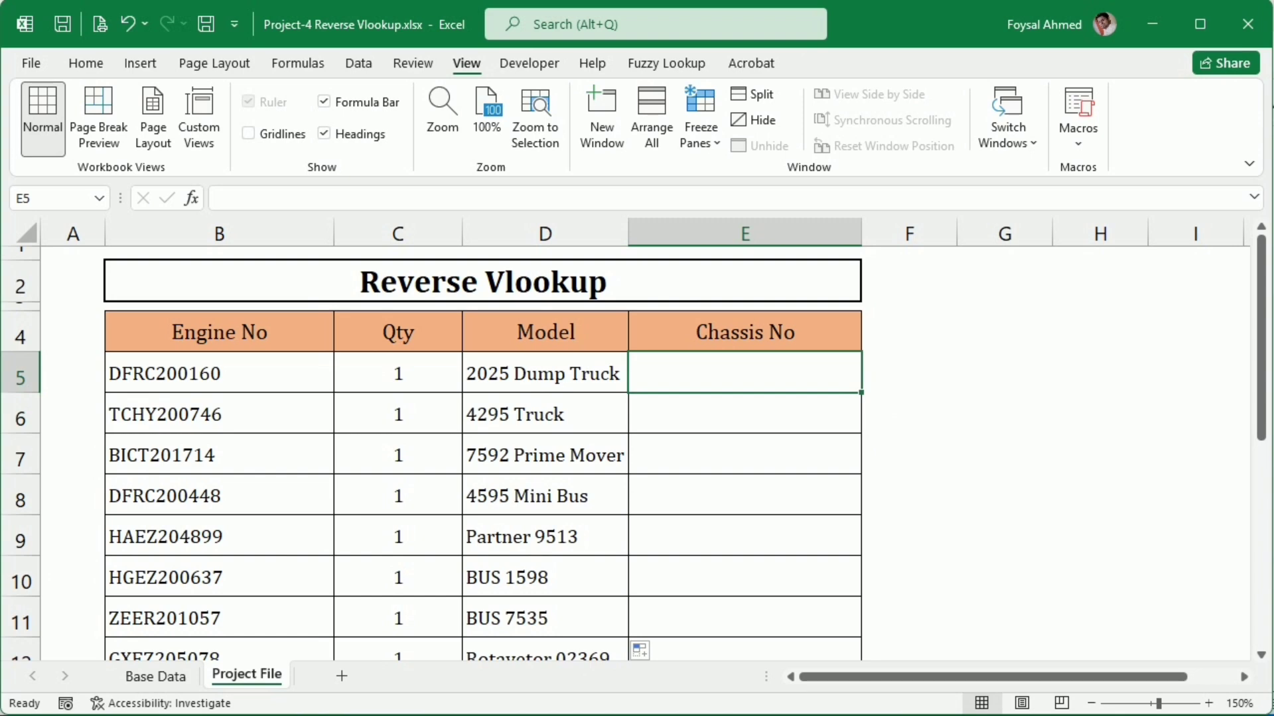
{"action": "type", "text": "="}
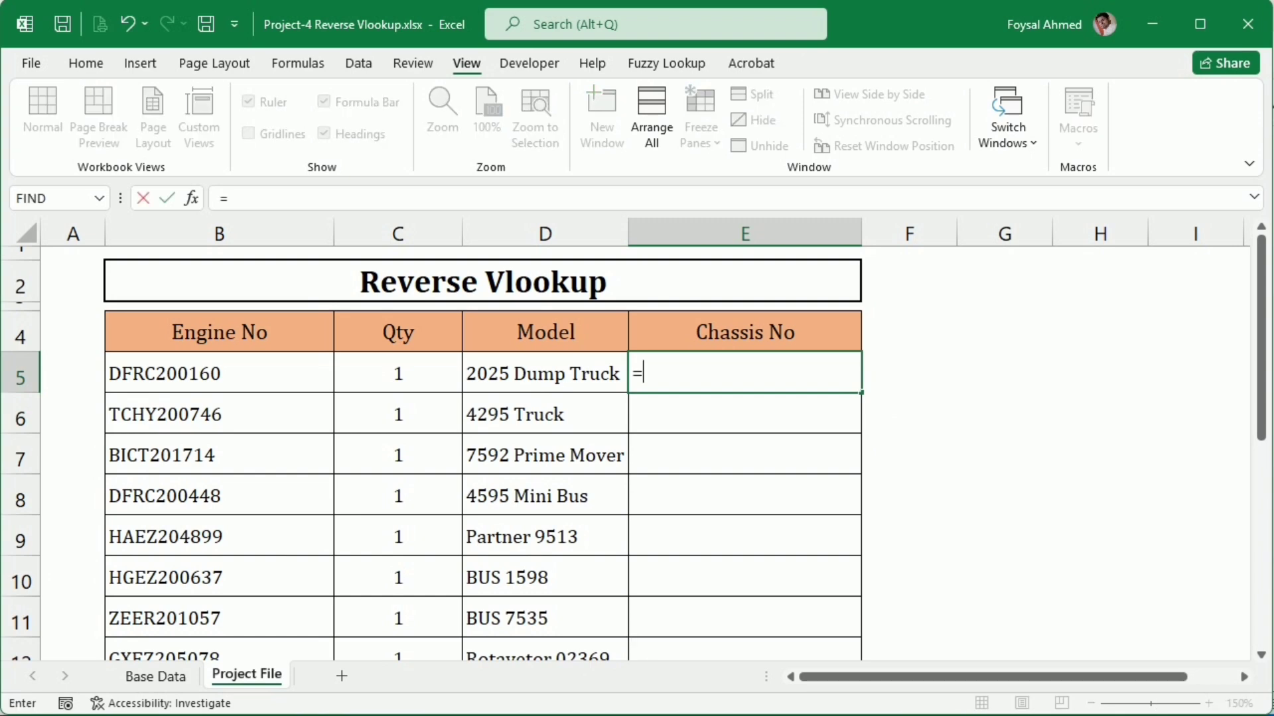
{"action": "type", "text": "vl"}
{"action": "key", "text": "Tab"}
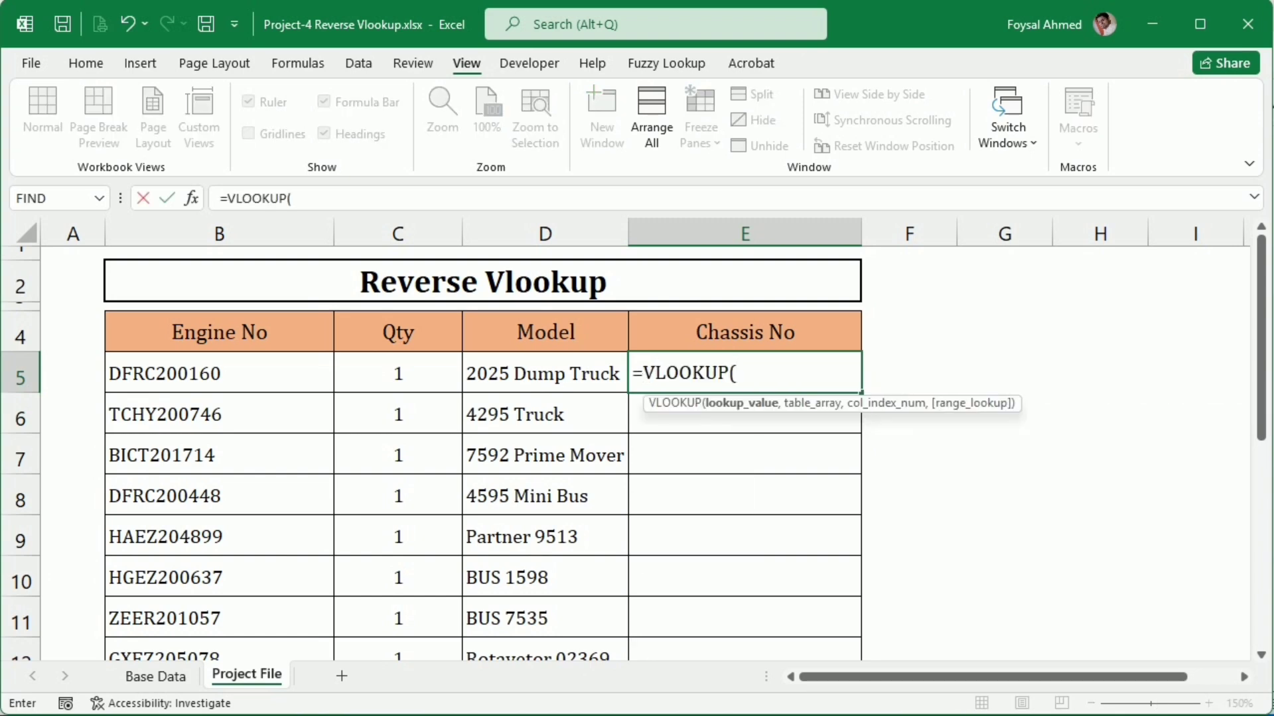
{"action": "left_click", "coordinate": [268, 373]}
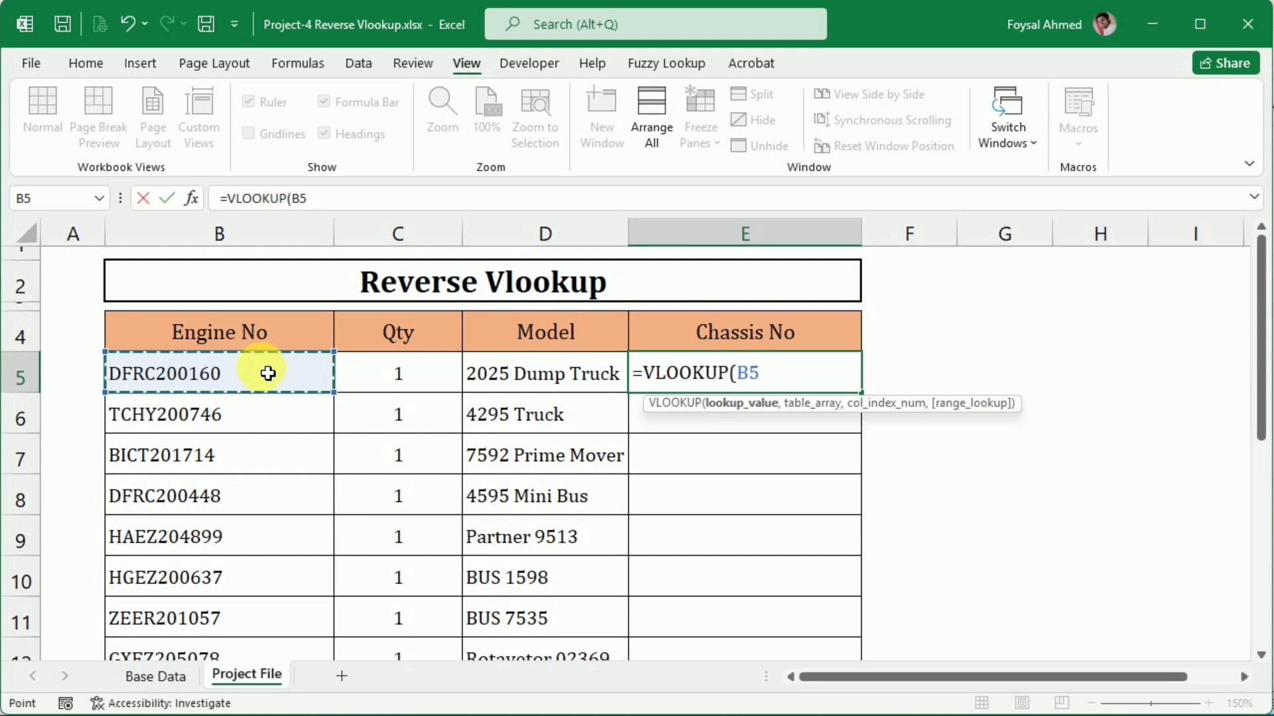
{"action": "type", "text": ","}
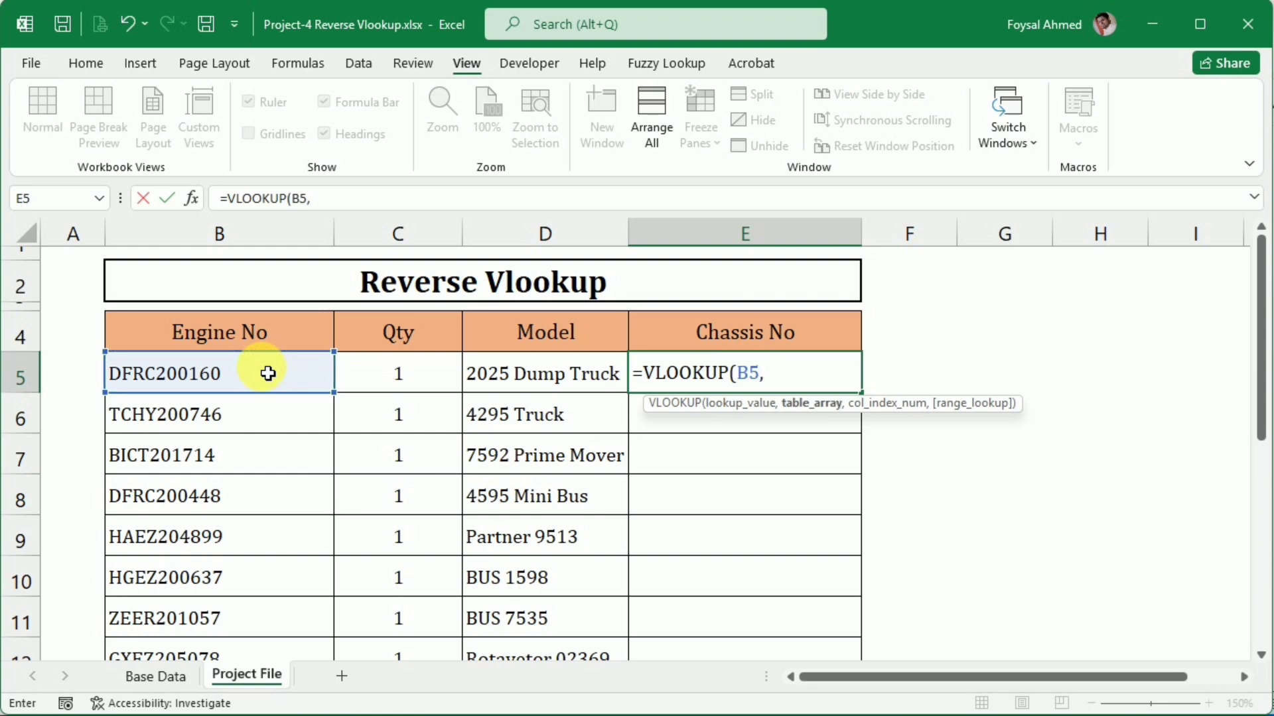
{"action": "type", "text": "cho"}
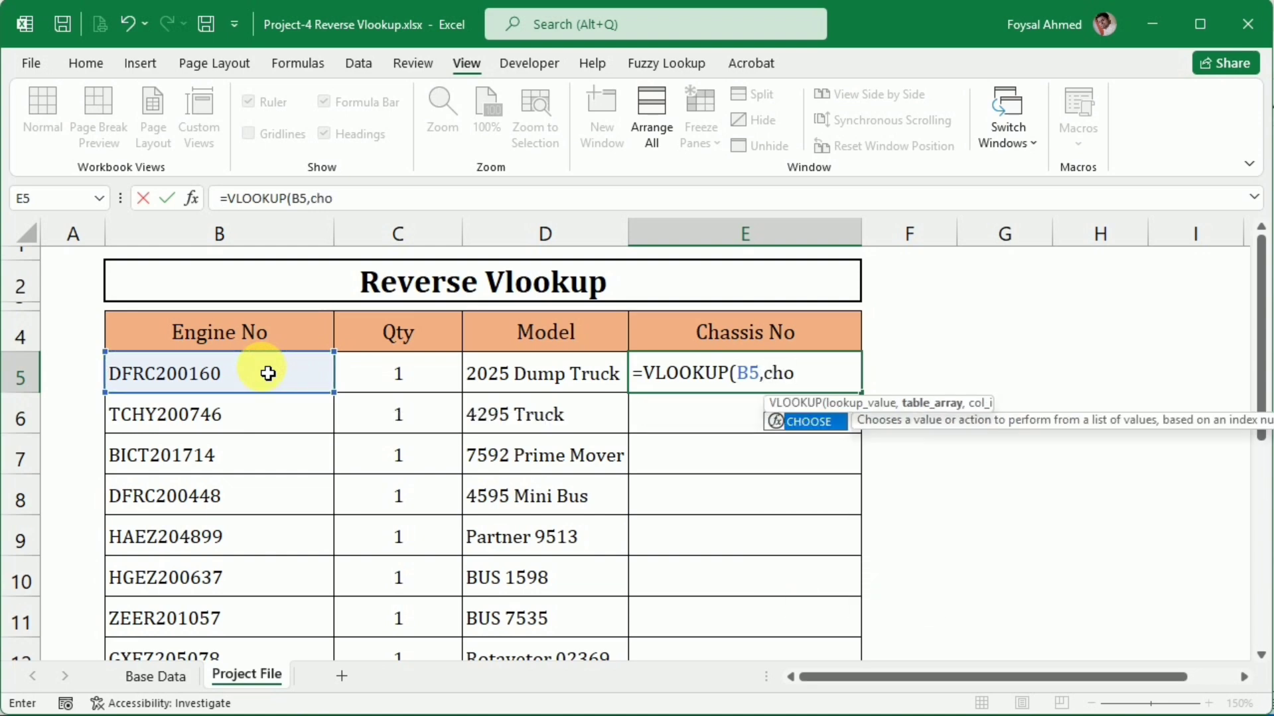
Nest a CHOOSE function as the E5 formula's table array, with {1,2} as its index number
{"action": "key", "text": "Tab"}
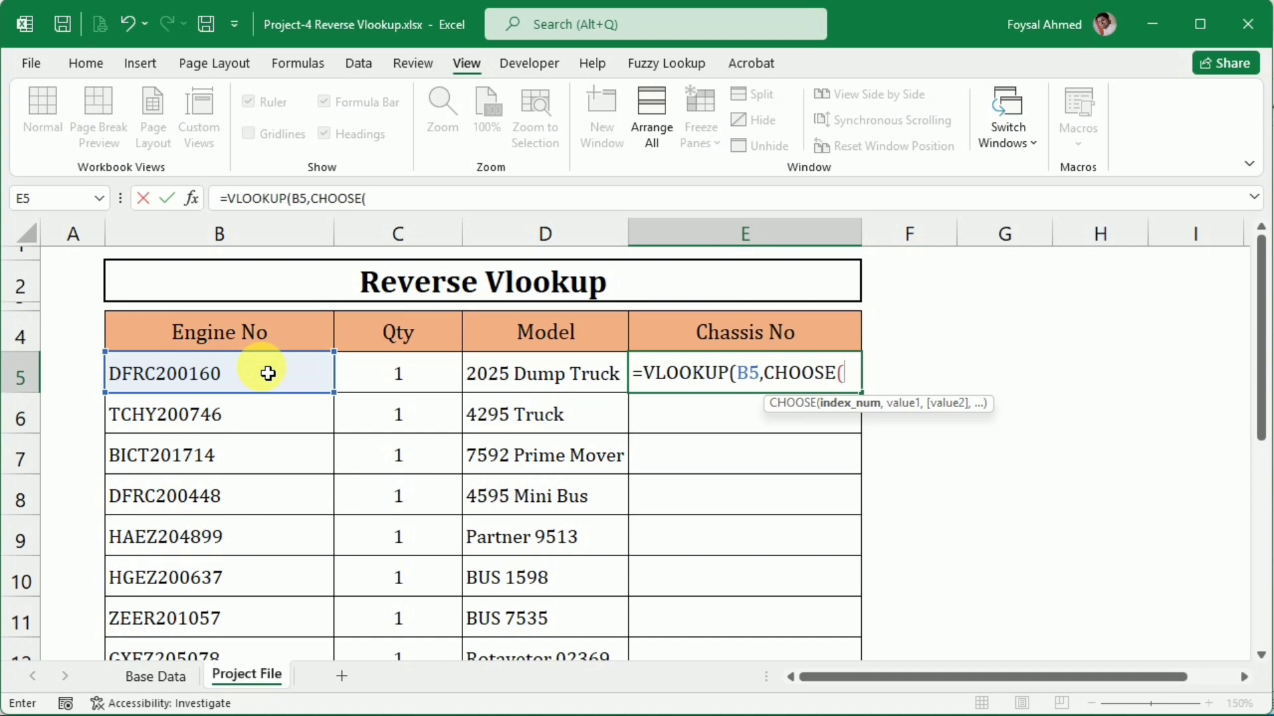
{"action": "type", "text": "{1,2}"}
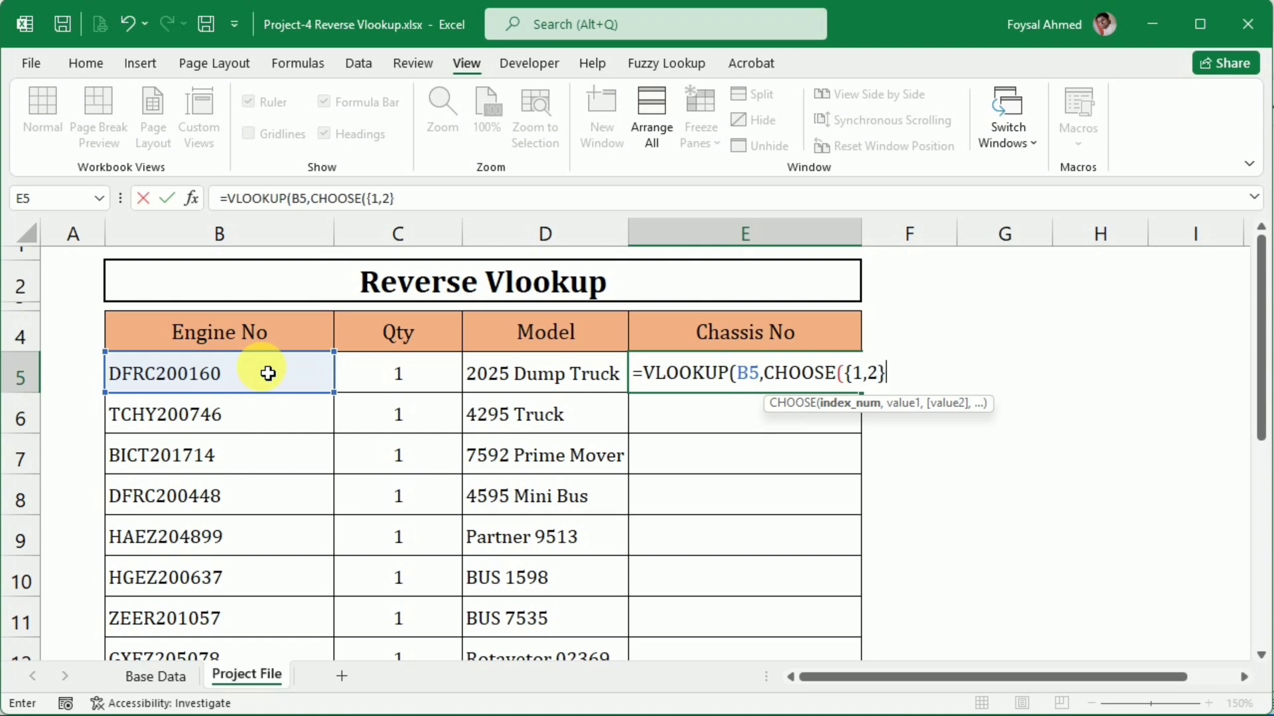
{"action": "type", "text": ","}
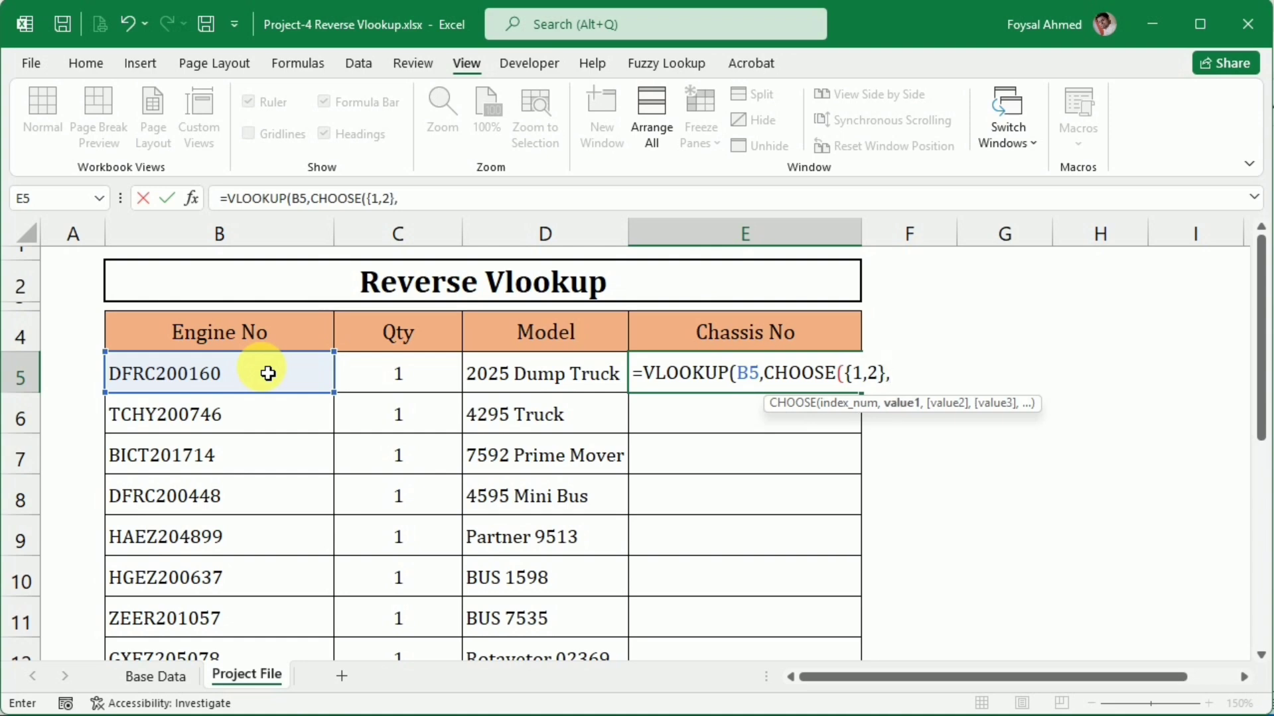
Set the first CHOOSE value in the E5 formula to the Base Data Engine No range, entered as D3:$D$162
{"action": "left_click", "coordinate": [146, 676]}
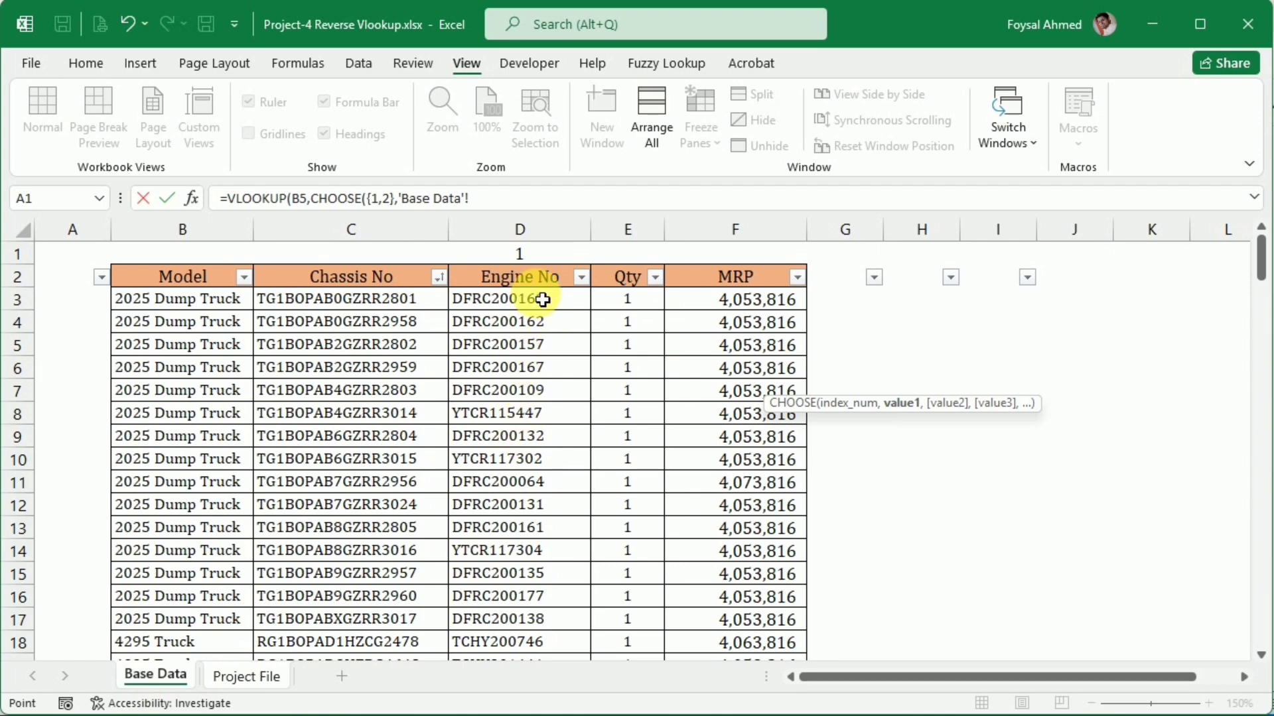
{"action": "left_click", "coordinate": [542, 300]}
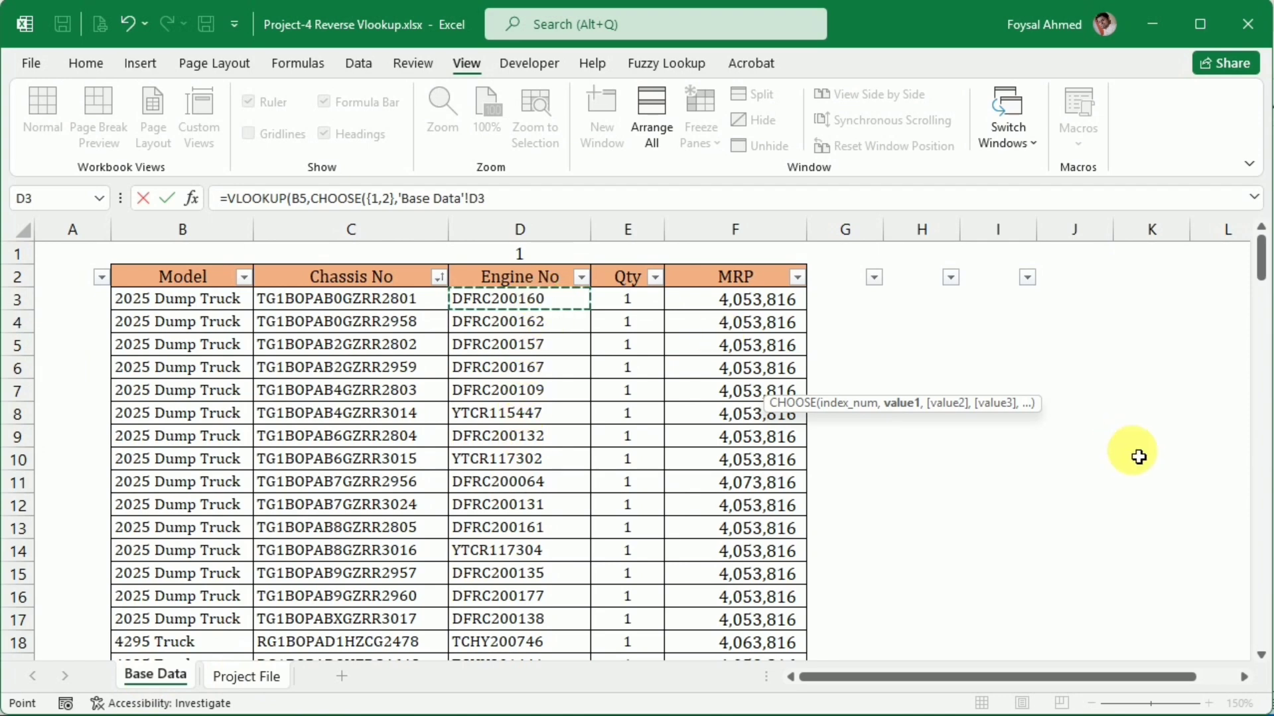
{"action": "key", "text": "ctrl+shift+Down"}
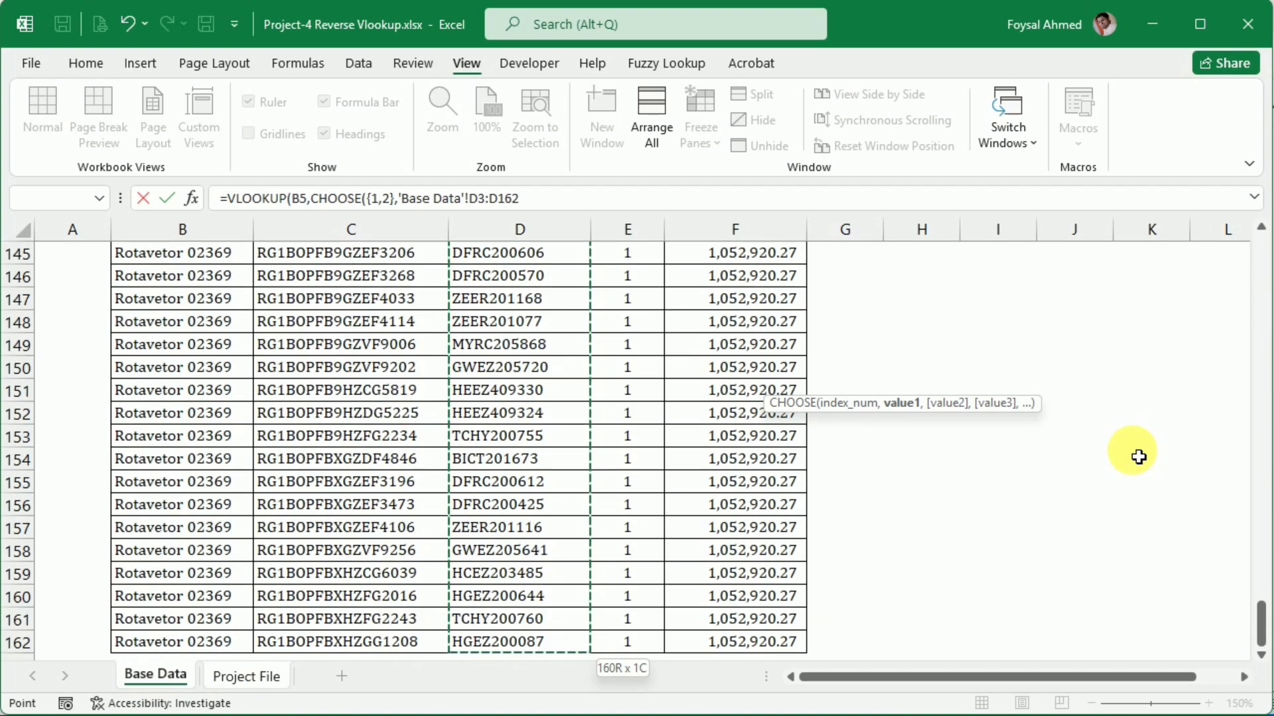
{"action": "type", "text": ","}
{"action": "key", "text": "BackSpace"}
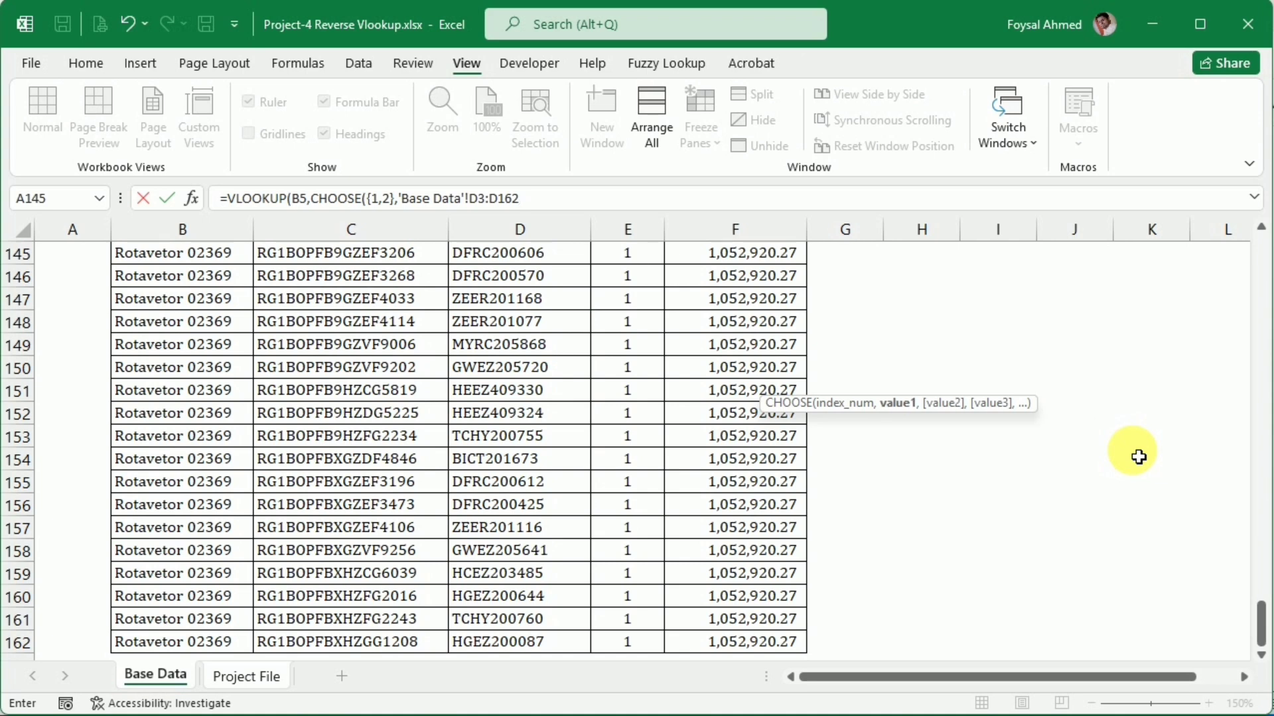
{"action": "key", "text": "F4"}
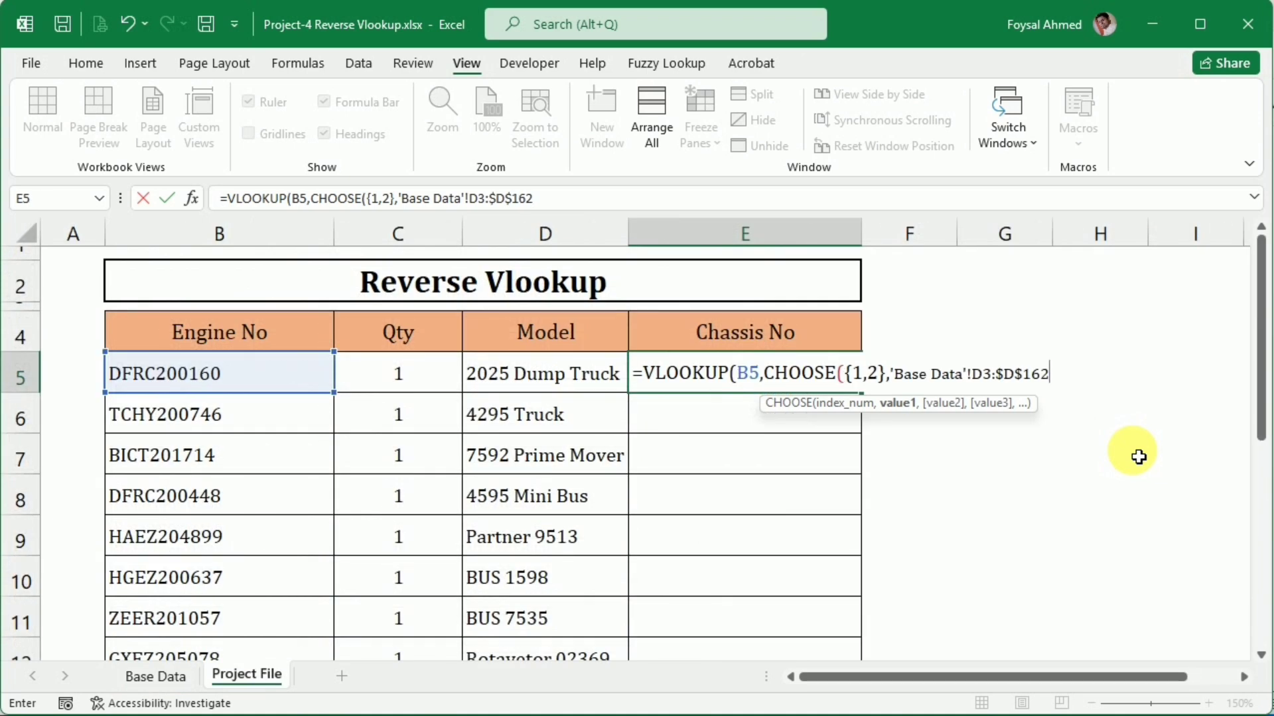
{"action": "type", "text": ","}
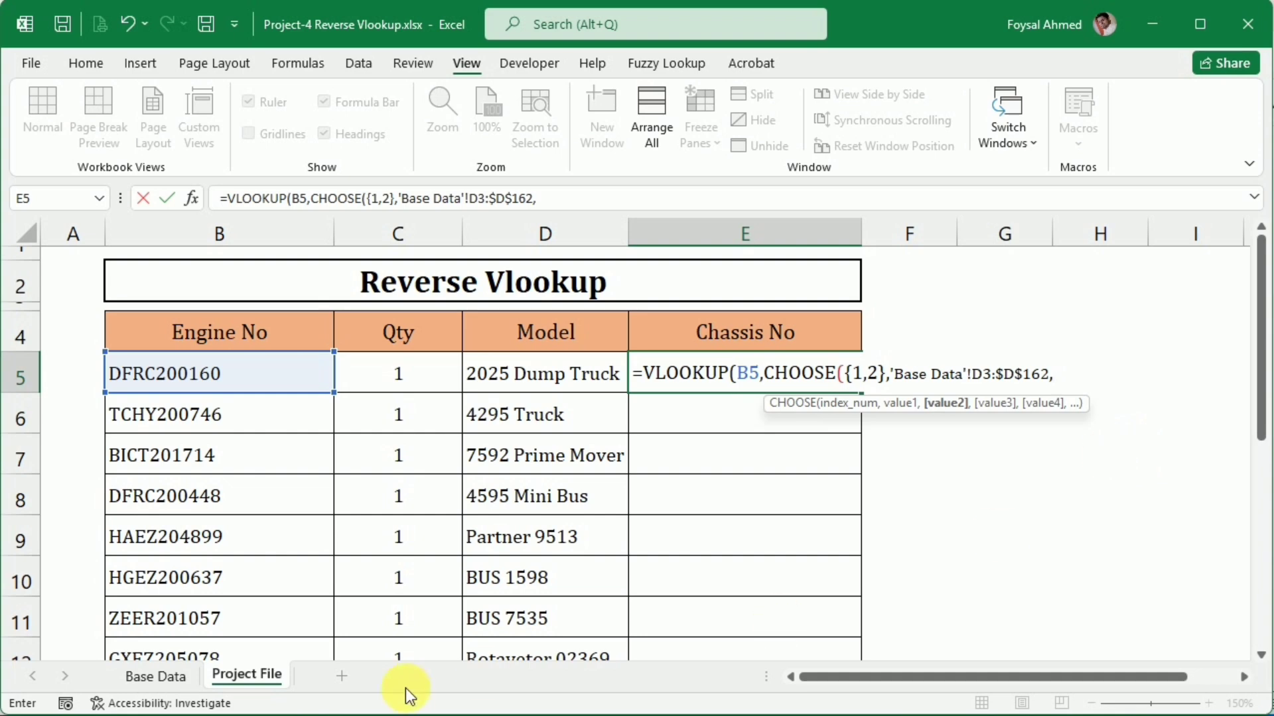
Set the second CHOOSE value in the E5 formula to the Base Data Chassis No range as the absolute reference $C$3:$C$162
{"action": "left_click", "coordinate": [162, 677]}
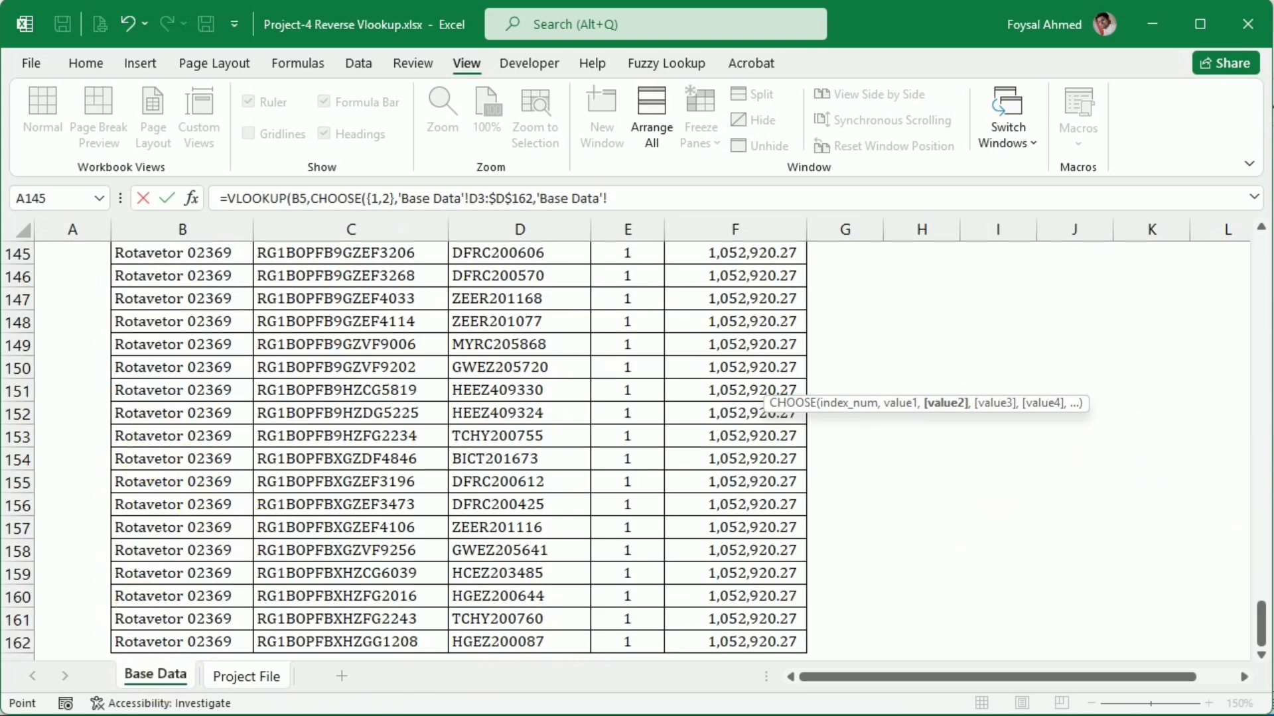
{"action": "left_click_drag", "start_coordinate": [1261, 623], "coordinate": [1221, 206]}
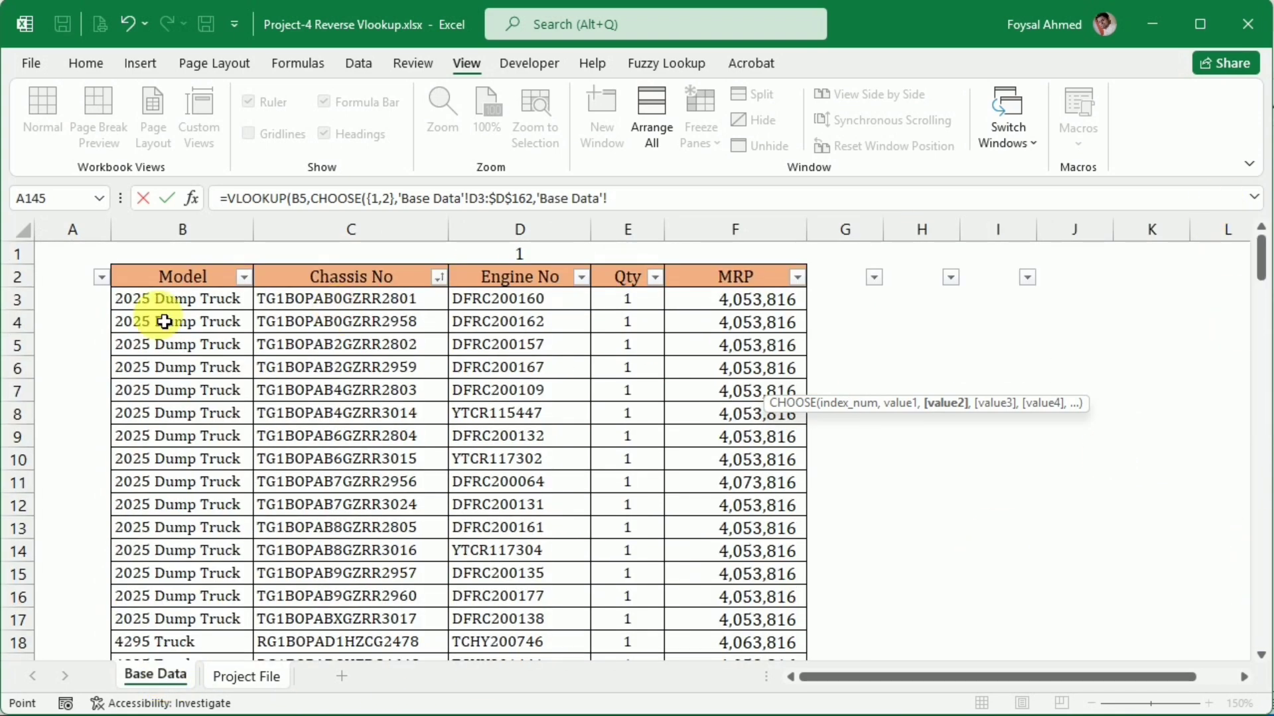
{"action": "left_click", "coordinate": [392, 306]}
{"action": "left_click_drag", "start_coordinate": [391, 306], "coordinate": [465, 658]}
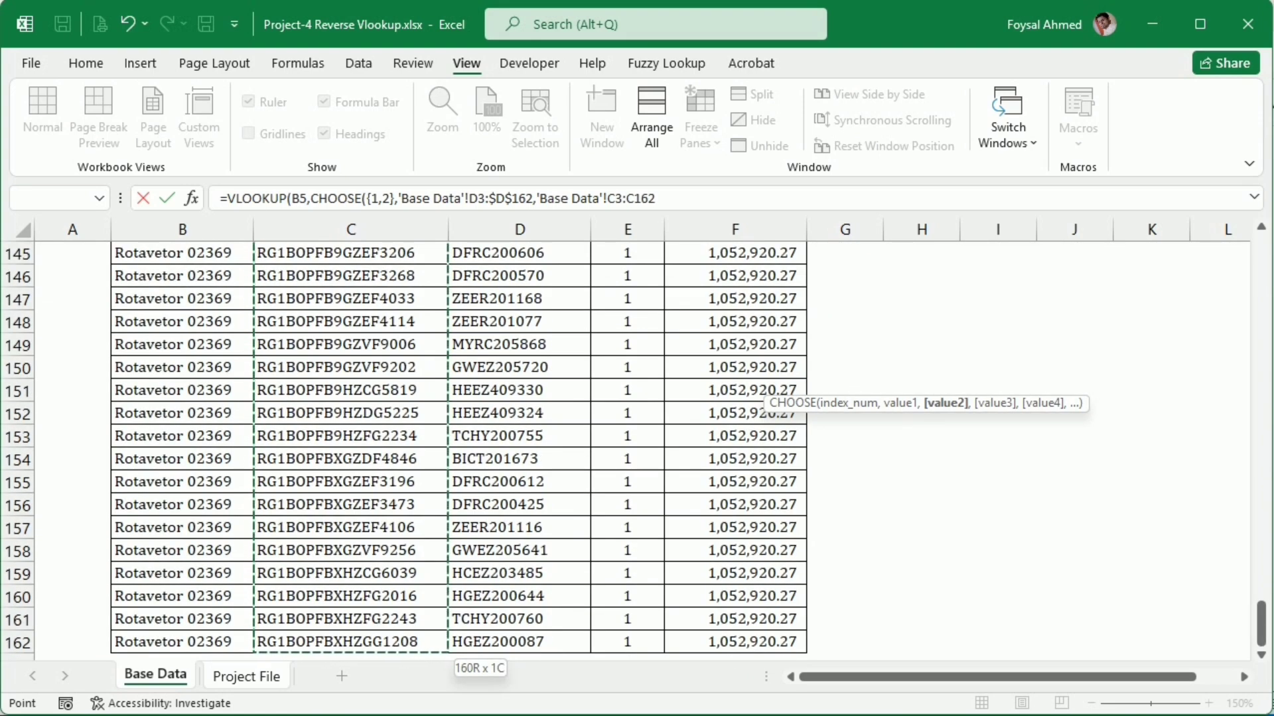
{"action": "key", "text": "F4"}
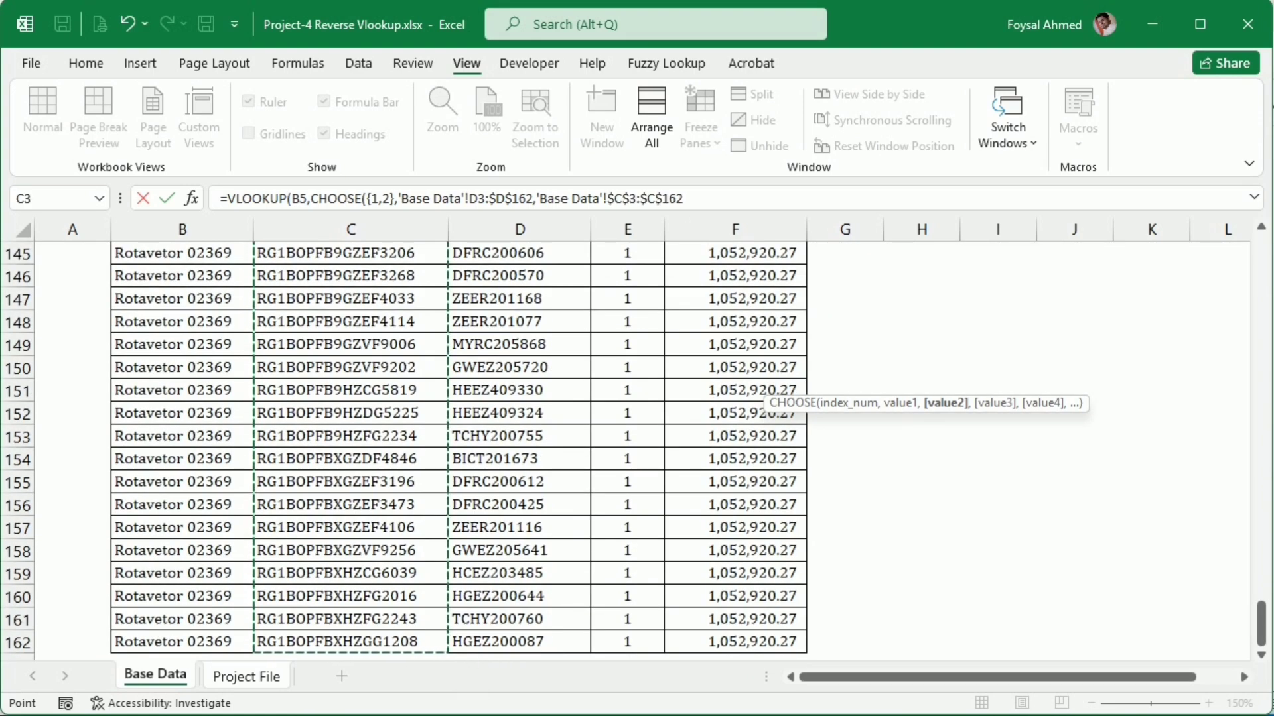
Complete the E5 formula with column index 2 and exact match 0, accept the parenthesis correction, and fill it down the Chassis No column
{"action": "type", "text": ")"}
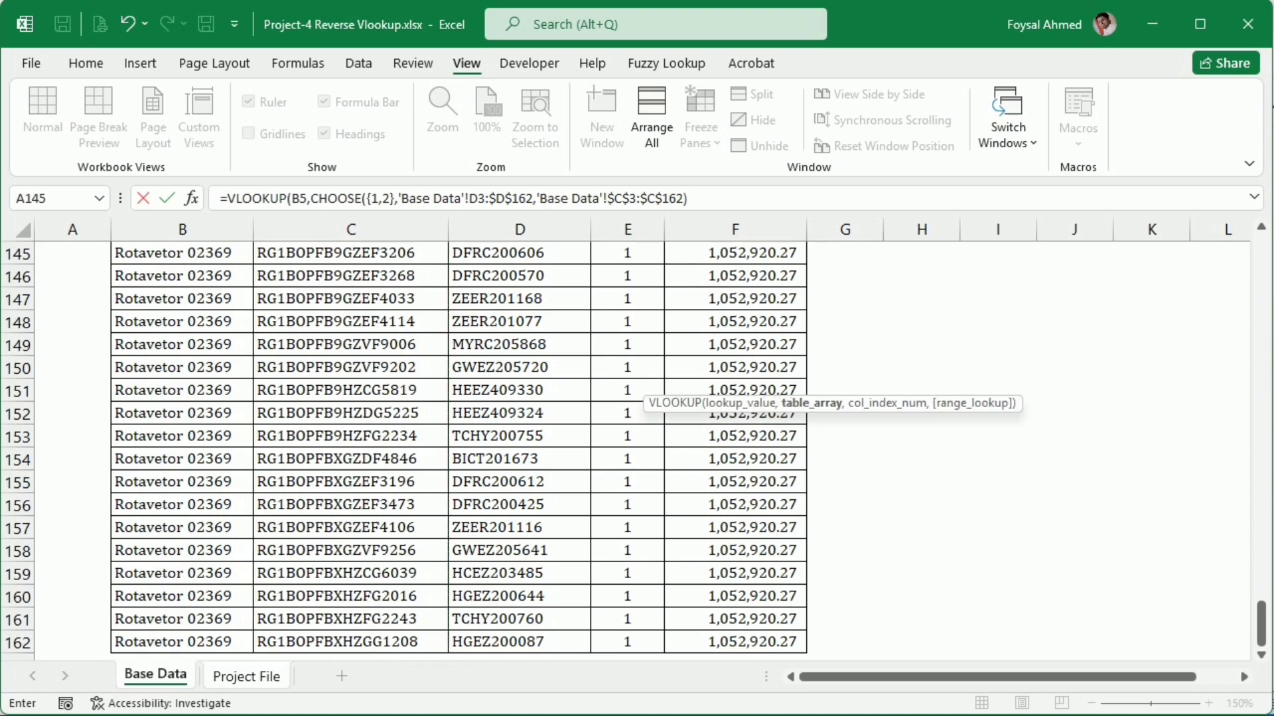
{"action": "type", "text": ","}
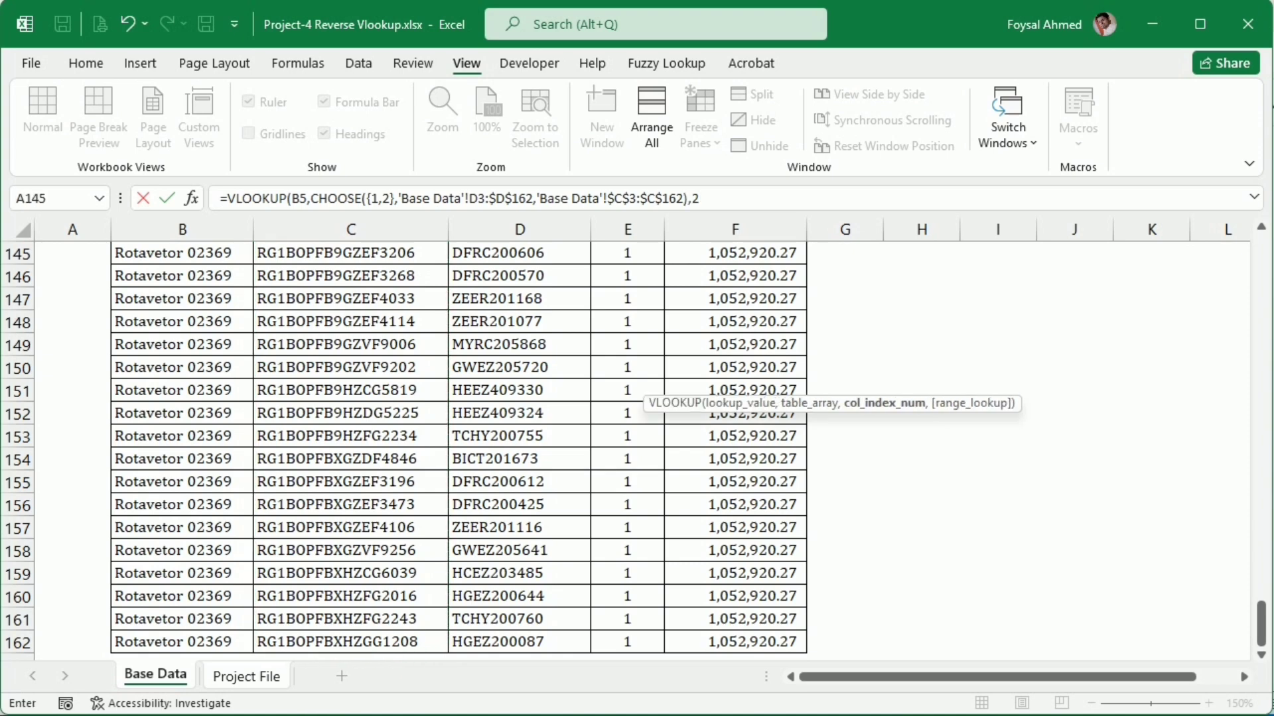
{"action": "type", "text": "2,0"}
{"action": "key", "text": "Return"}
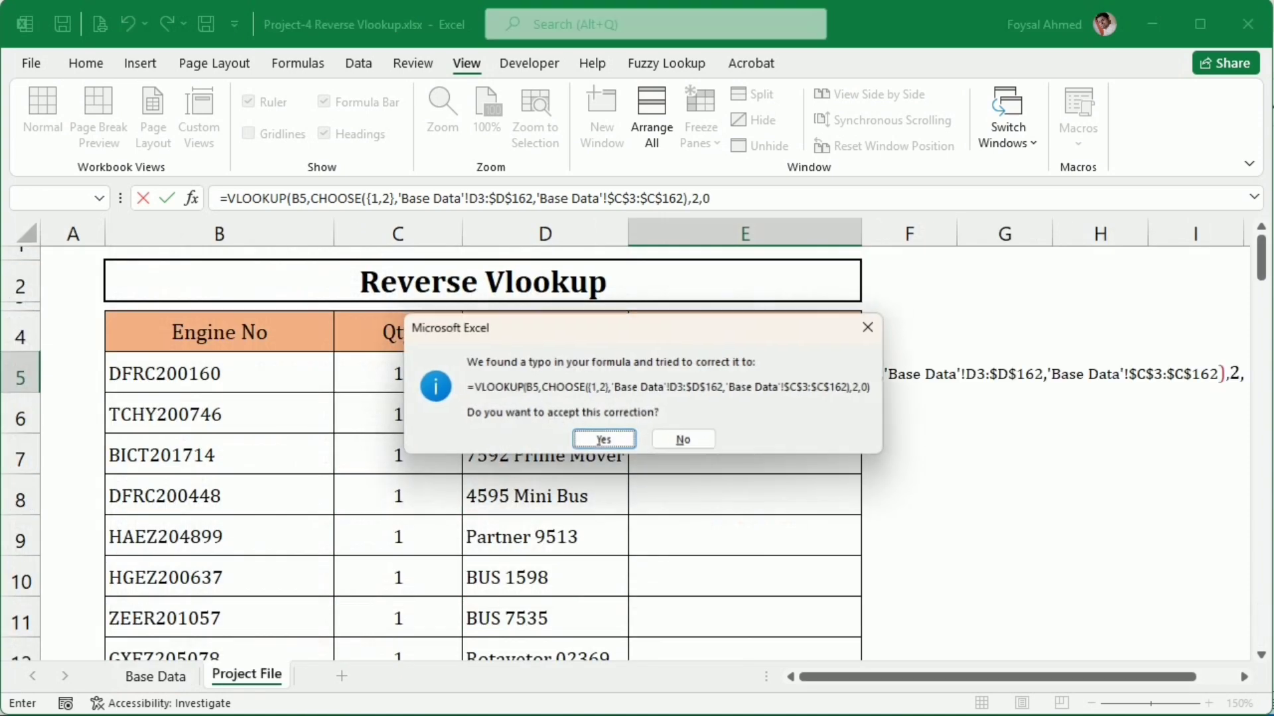
{"action": "key", "text": "Return"}
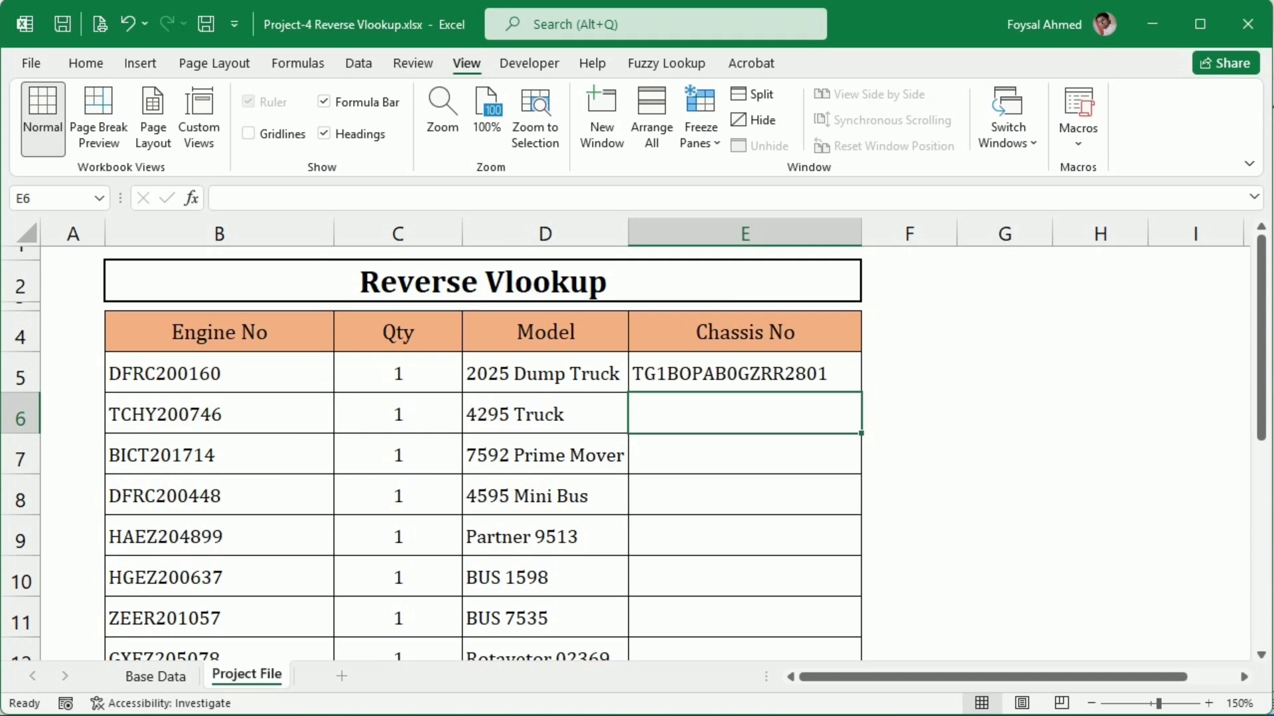
{"action": "left_click", "coordinate": [802, 375]}
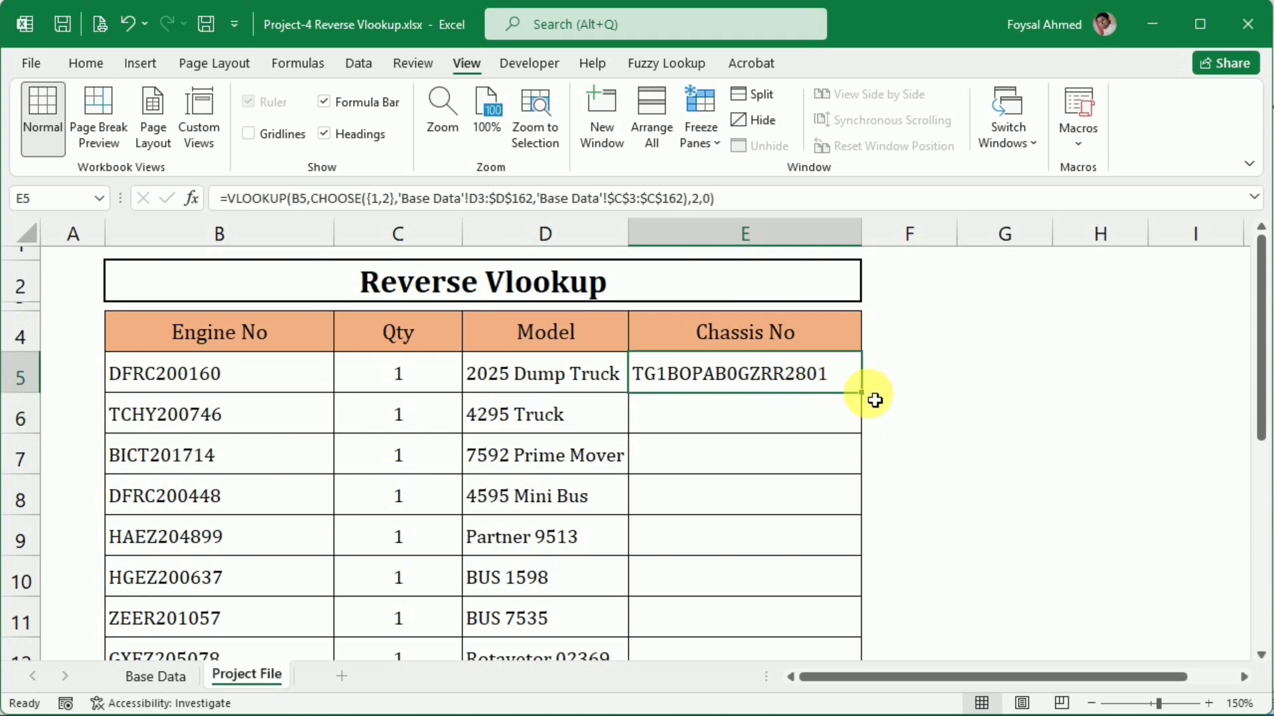
{"action": "double_click", "coordinate": [866, 396]}
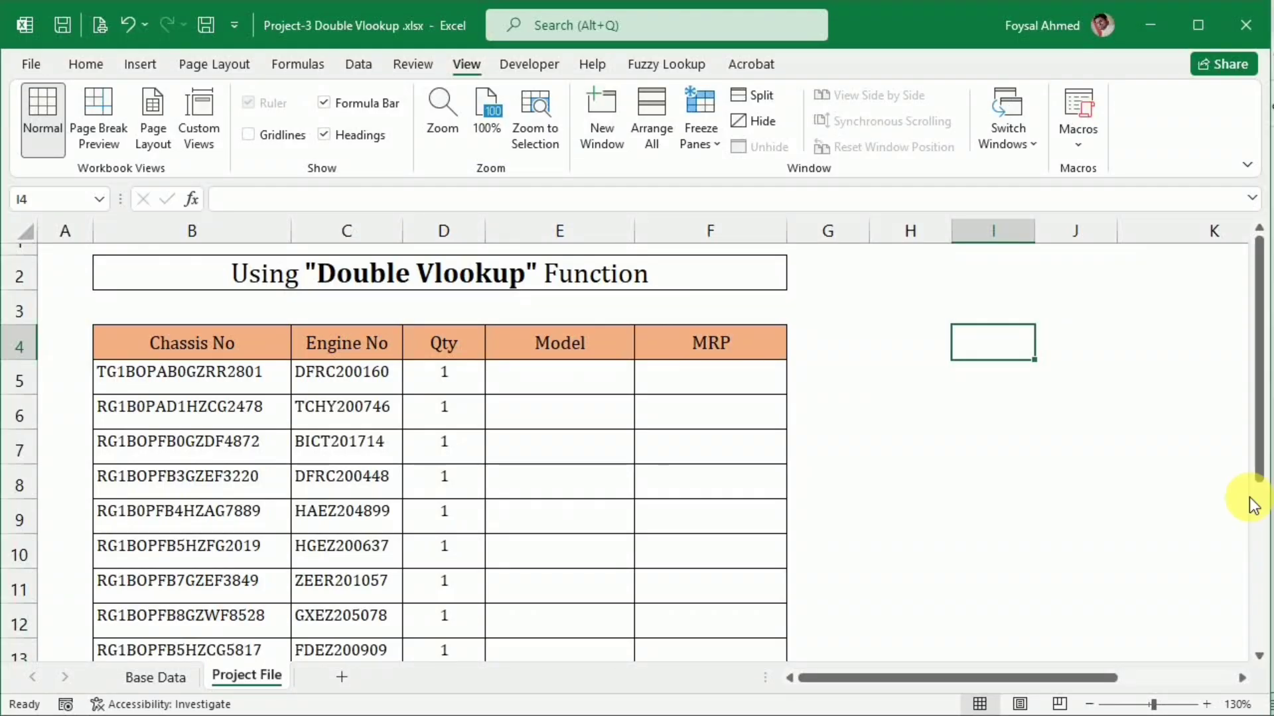
In the Project-3 Double Vlookup workbook, examine the Project File sheet's Chassis No and Engine No columns and the Model and MRP cells in row 5
{"action": "left_click", "coordinate": [303, 286]}
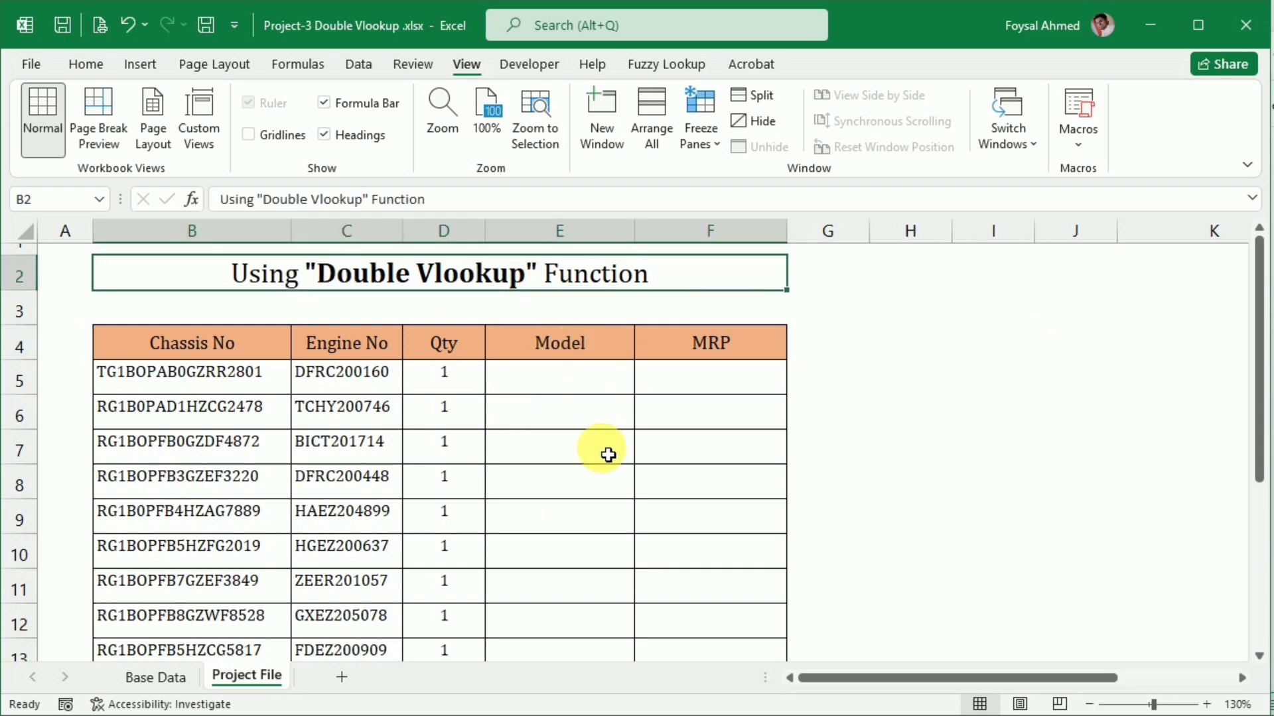
{"action": "scroll", "coordinate": [608, 455], "scroll_direction": "down", "scroll_amount": 1}
{"action": "scroll", "coordinate": [608, 455], "scroll_direction": "down", "scroll_amount": 1}
{"action": "scroll", "coordinate": [609, 455], "scroll_direction": "up", "scroll_amount": 1}
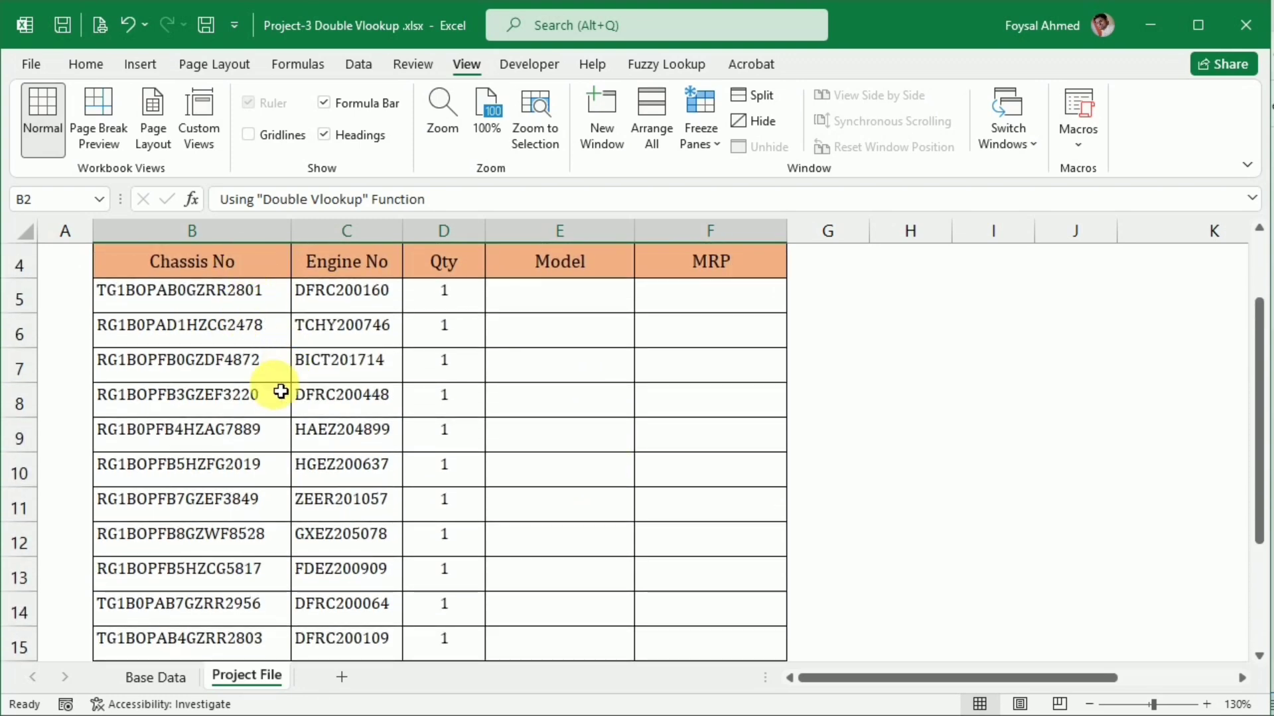
{"action": "scroll", "coordinate": [250, 370], "scroll_direction": "up", "scroll_amount": 1}
{"action": "left_click_drag", "start_coordinate": [257, 349], "coordinate": [225, 581]}
{"action": "scroll", "coordinate": [242, 592], "scroll_direction": "up", "scroll_amount": 1}
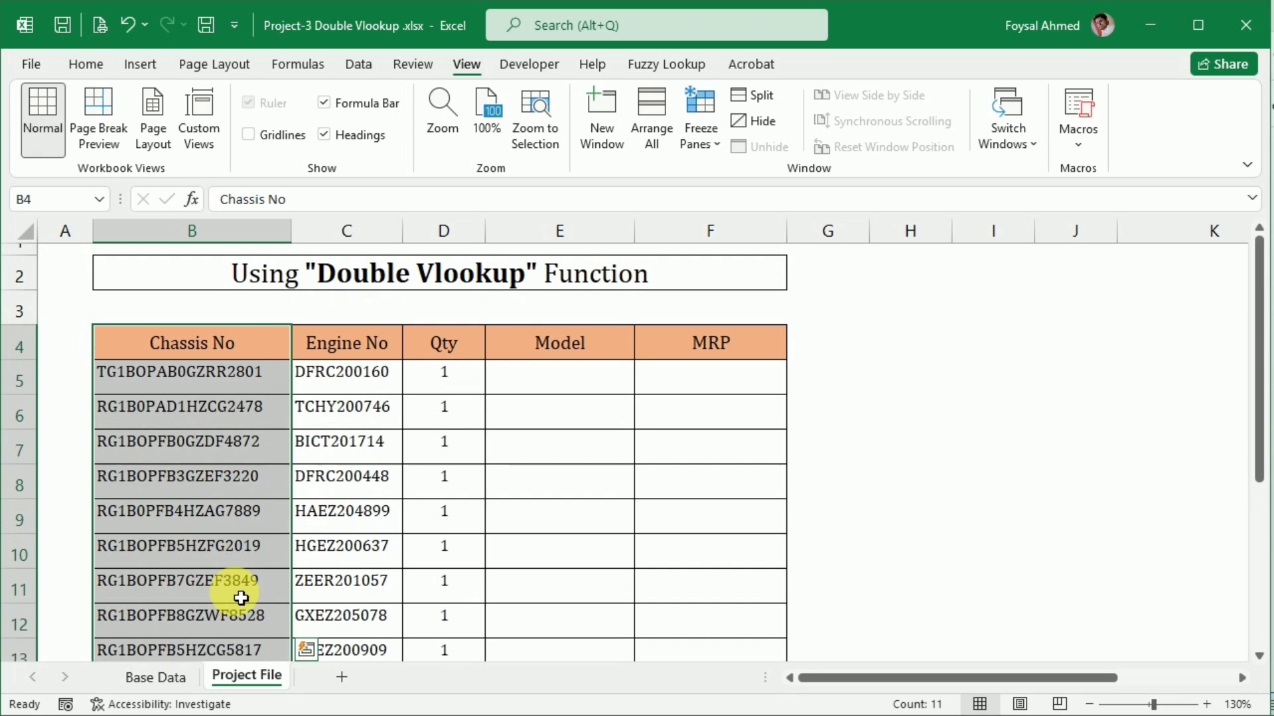
{"action": "left_click", "coordinate": [350, 349]}
{"action": "left_click_drag", "start_coordinate": [347, 344], "coordinate": [350, 588]}
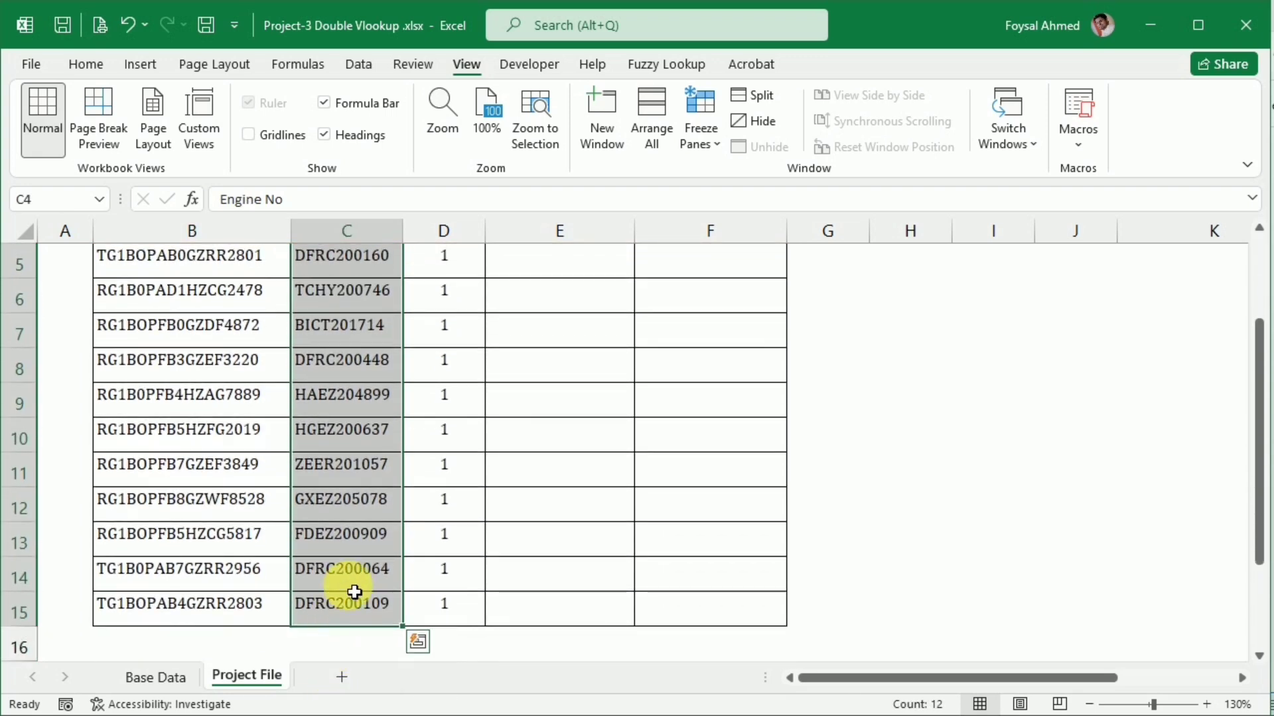
{"action": "scroll", "coordinate": [362, 576], "scroll_direction": "up", "scroll_amount": 1}
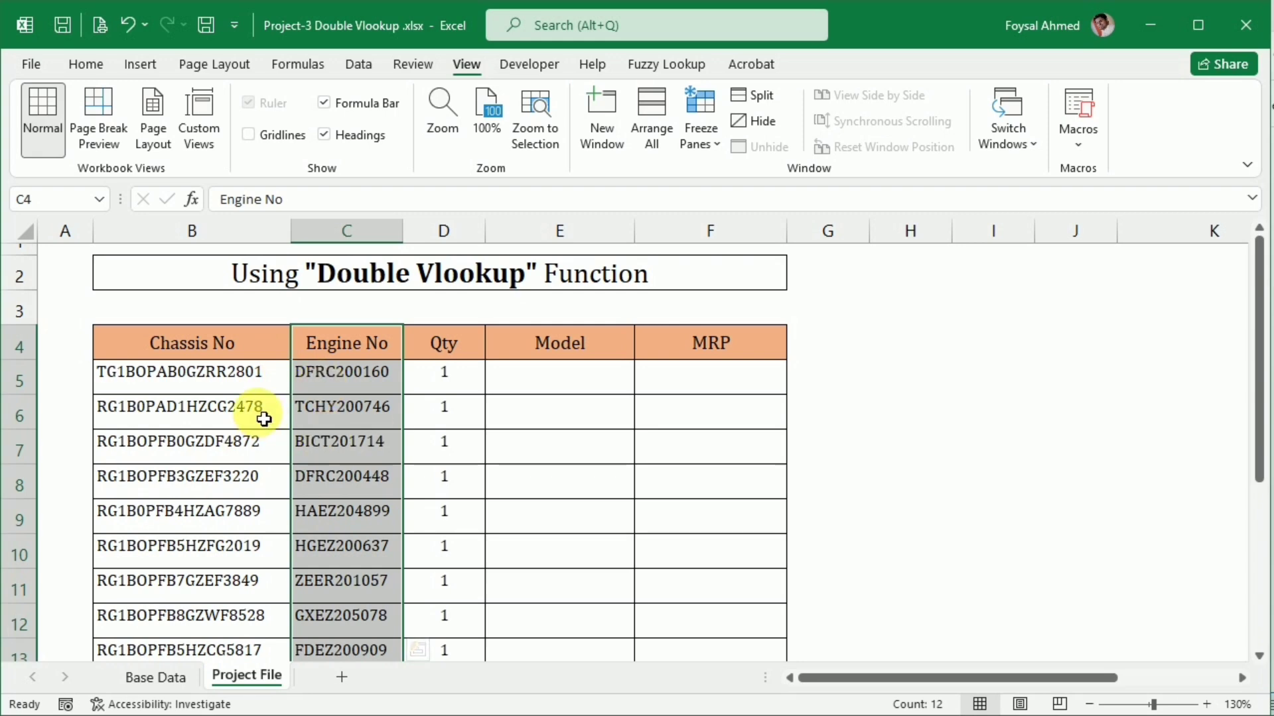
{"action": "left_click", "coordinate": [177, 377]}
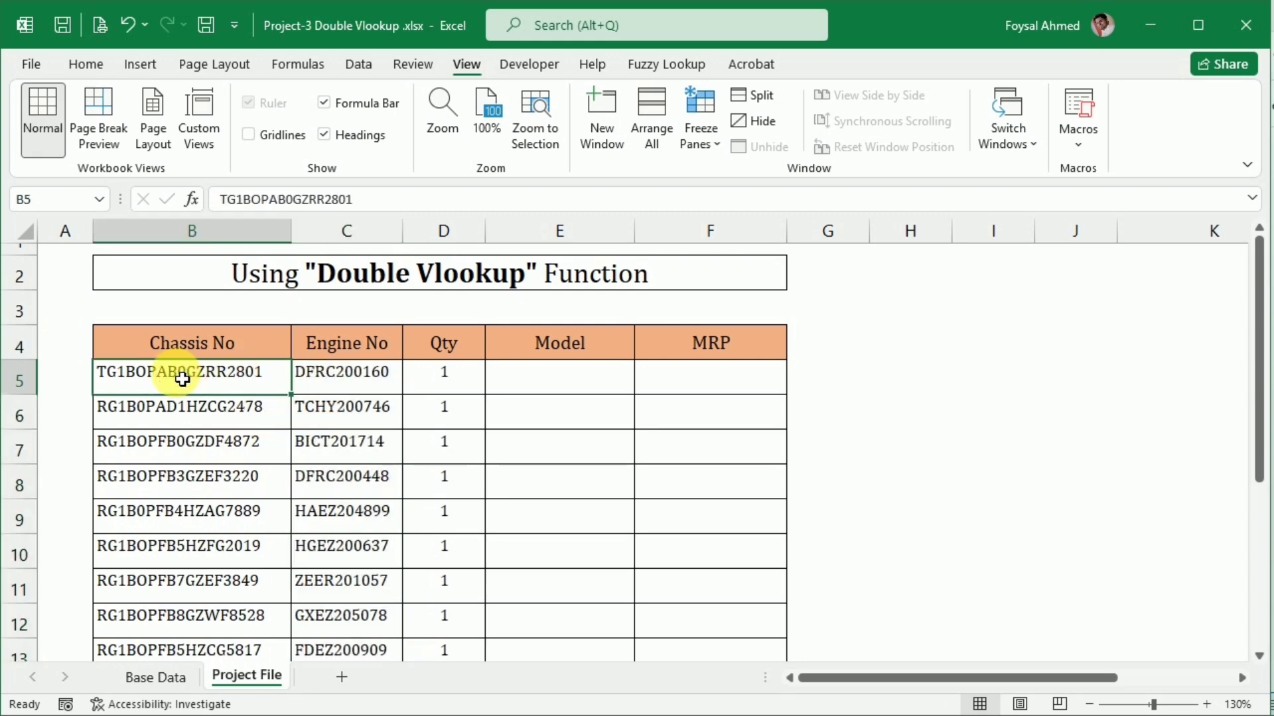
{"action": "left_click", "coordinate": [560, 378]}
{"action": "left_click", "coordinate": [705, 370]}
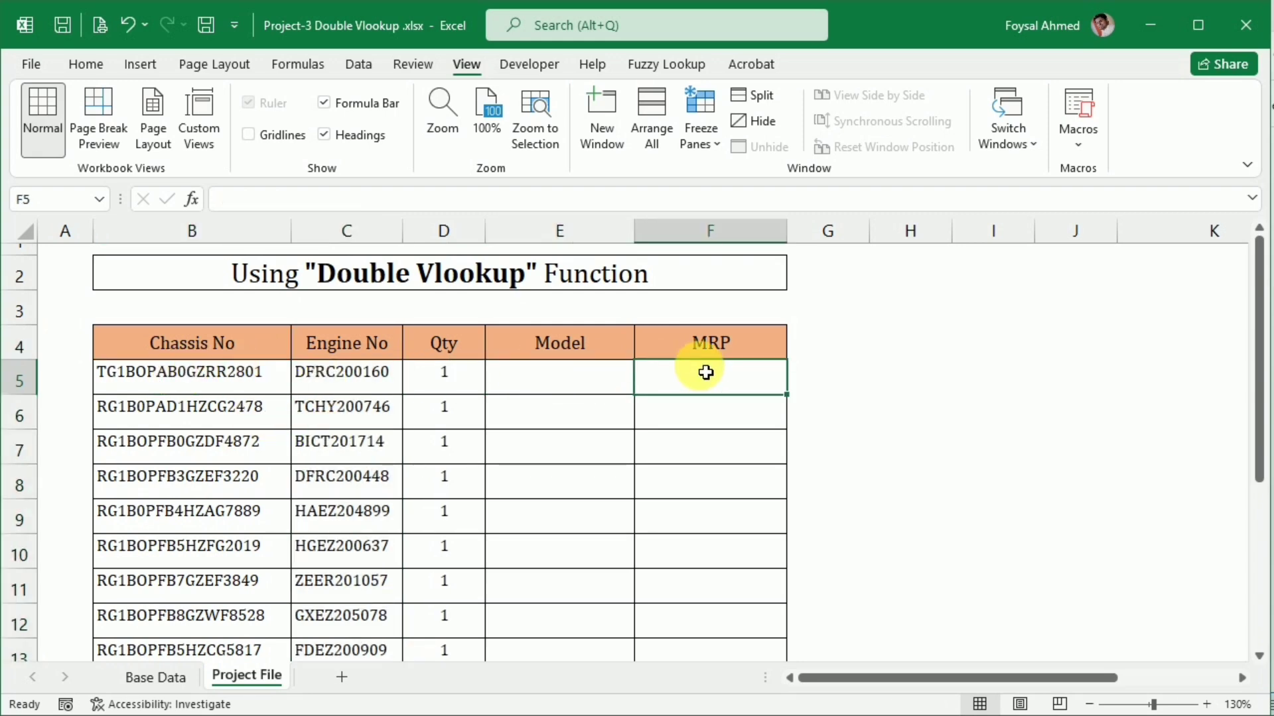
{"action": "left_click", "coordinate": [387, 377]}
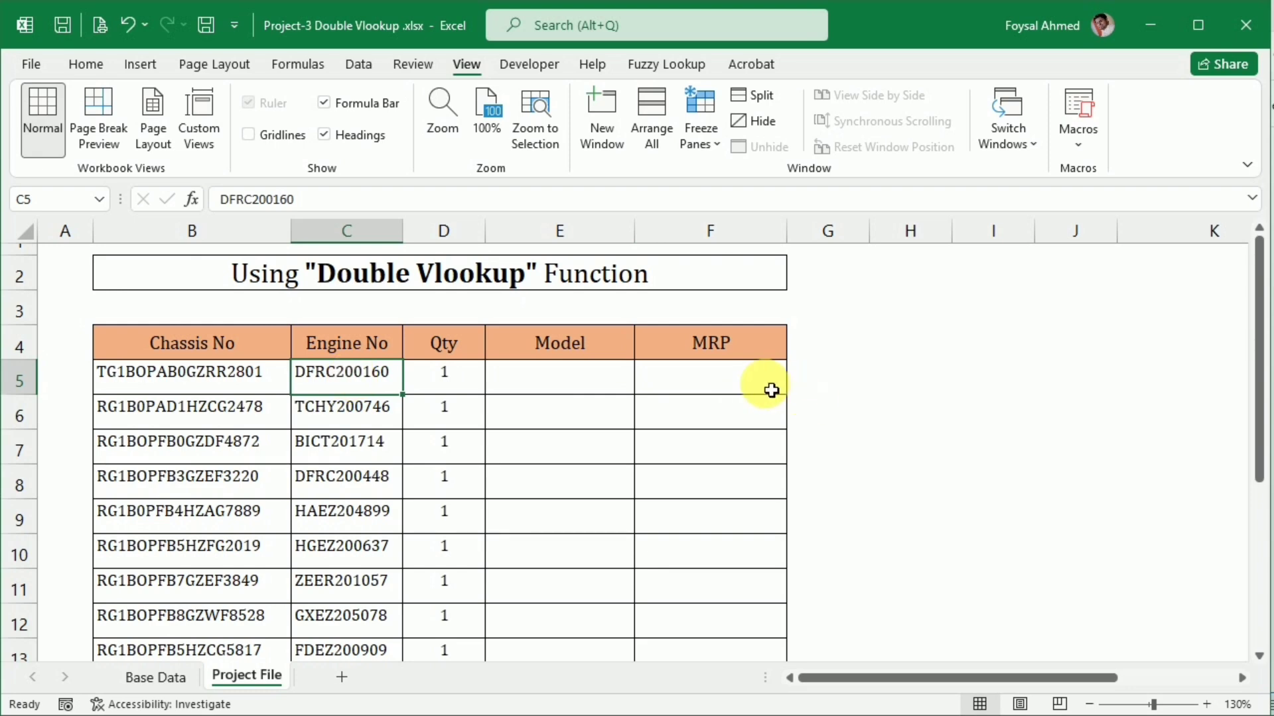
{"action": "left_click", "coordinate": [750, 389]}
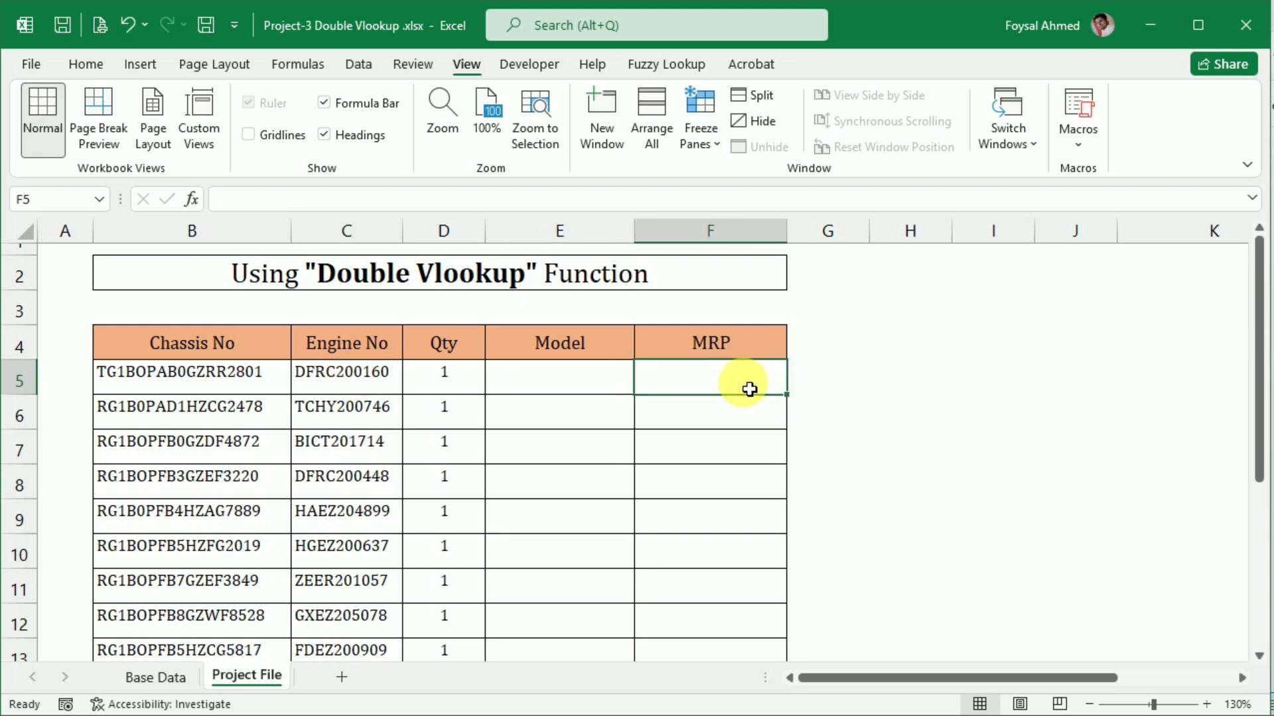
Examine the Base Data sheet's Chassis No, Engine No, Model and MRP columns from the first record to the last
{"action": "left_click", "coordinate": [150, 675]}
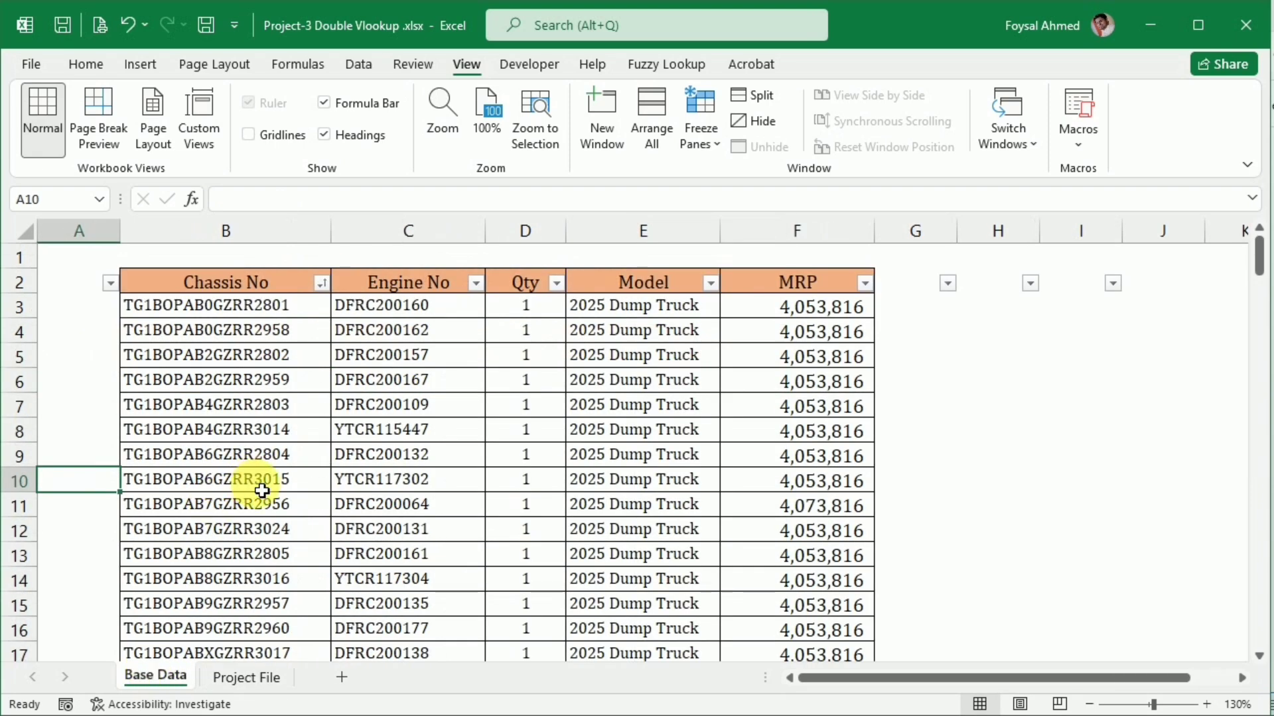
{"action": "left_click", "coordinate": [241, 314]}
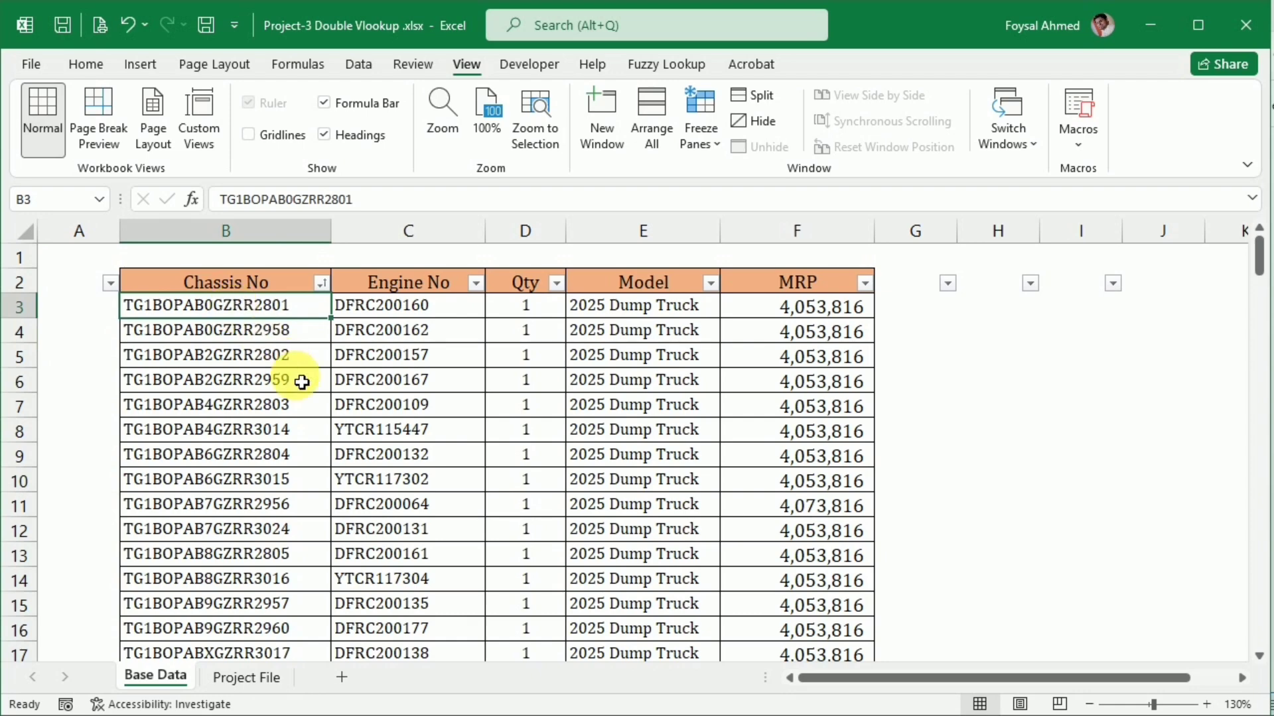
{"action": "scroll", "coordinate": [300, 379], "scroll_direction": "down", "scroll_amount": 12}
{"action": "scroll", "coordinate": [302, 383], "scroll_direction": "down", "scroll_amount": 20}
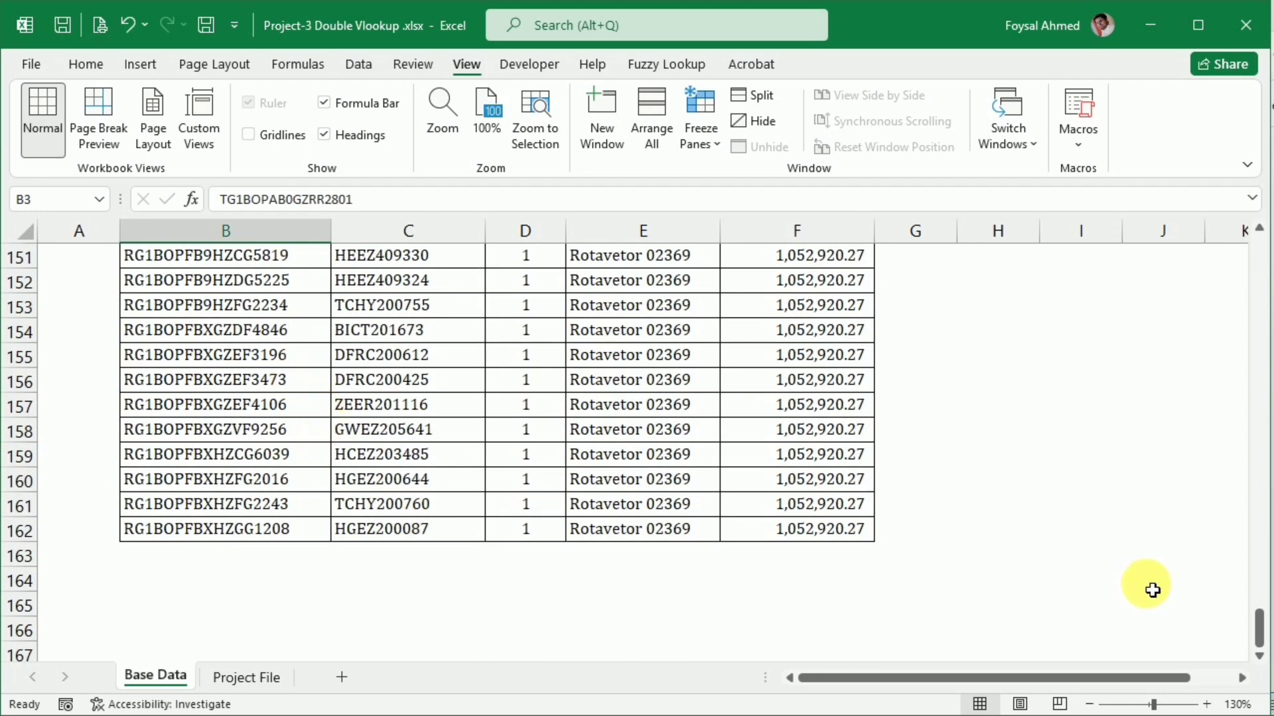
{"action": "left_click_drag", "start_coordinate": [1253, 620], "coordinate": [1219, 242]}
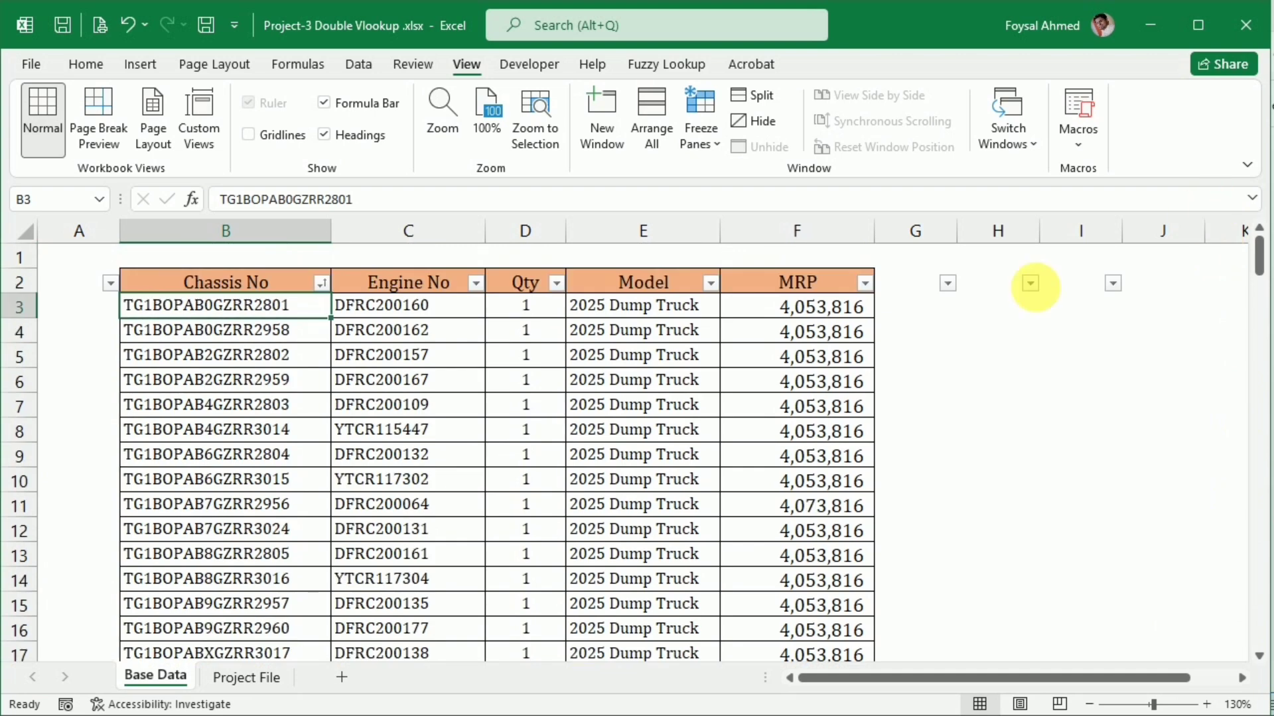
{"action": "left_click", "coordinate": [433, 319]}
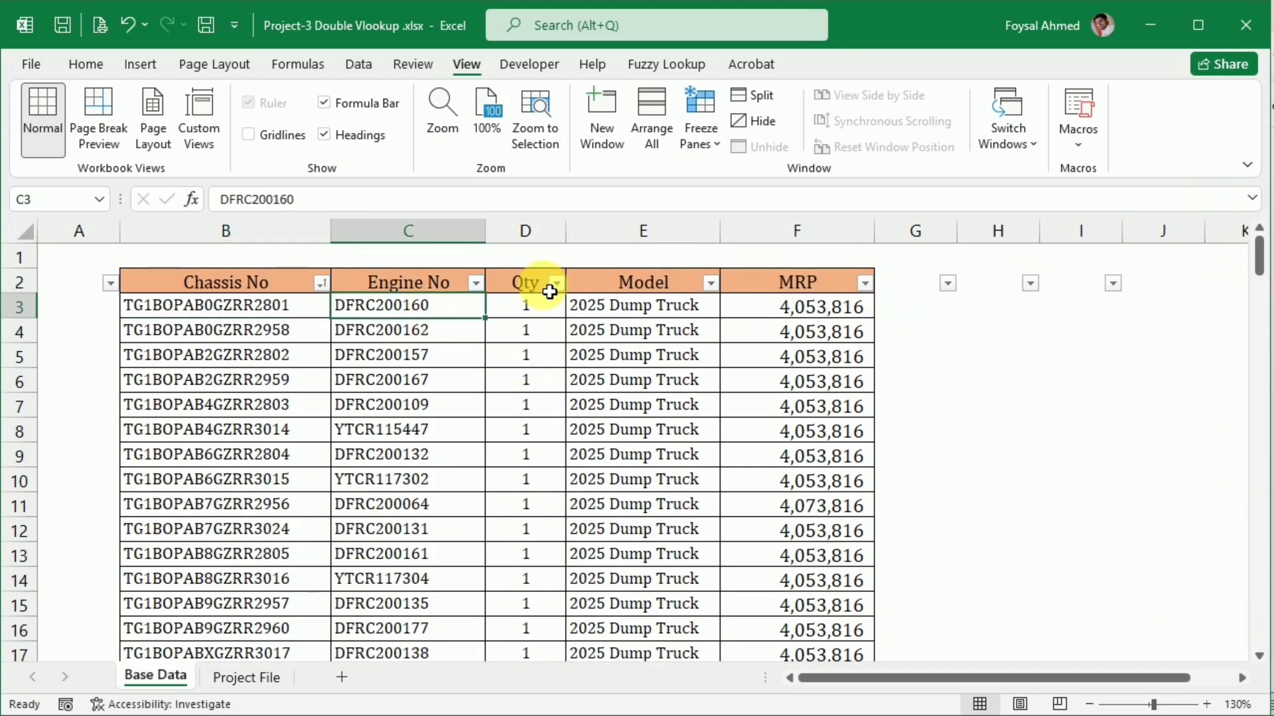
{"action": "left_click", "coordinate": [635, 312]}
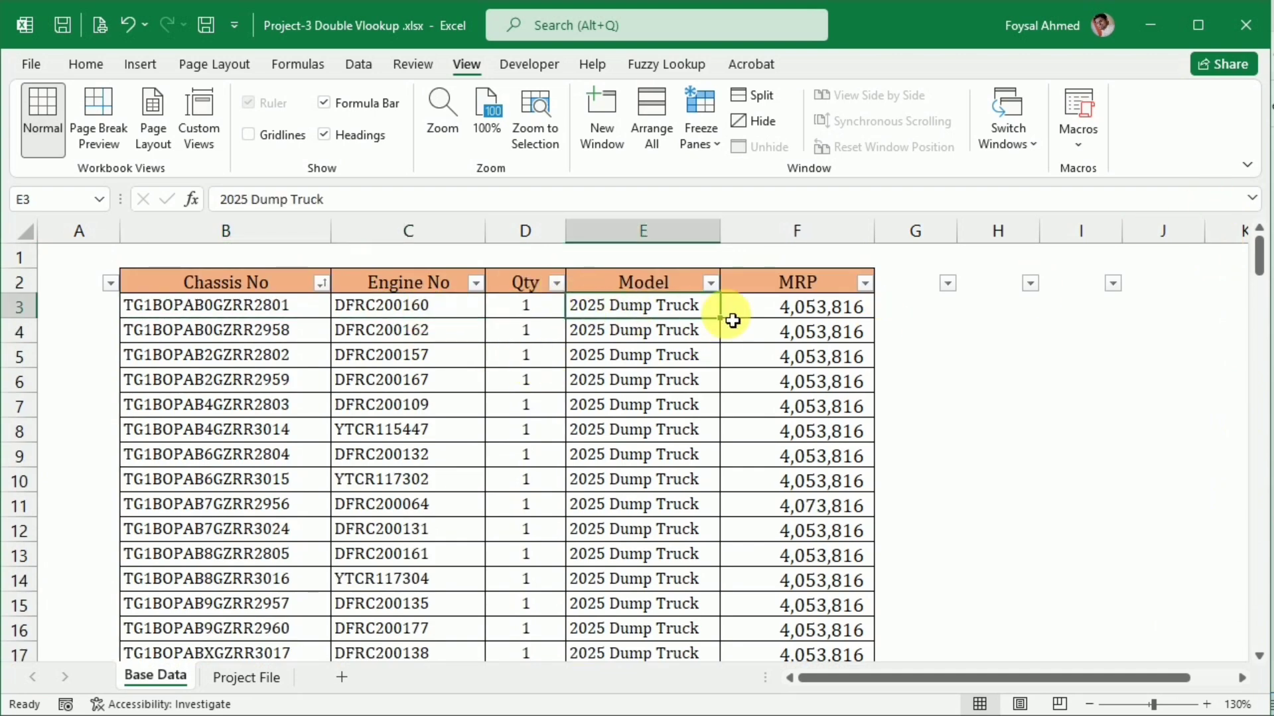
{"action": "left_click", "coordinate": [813, 307]}
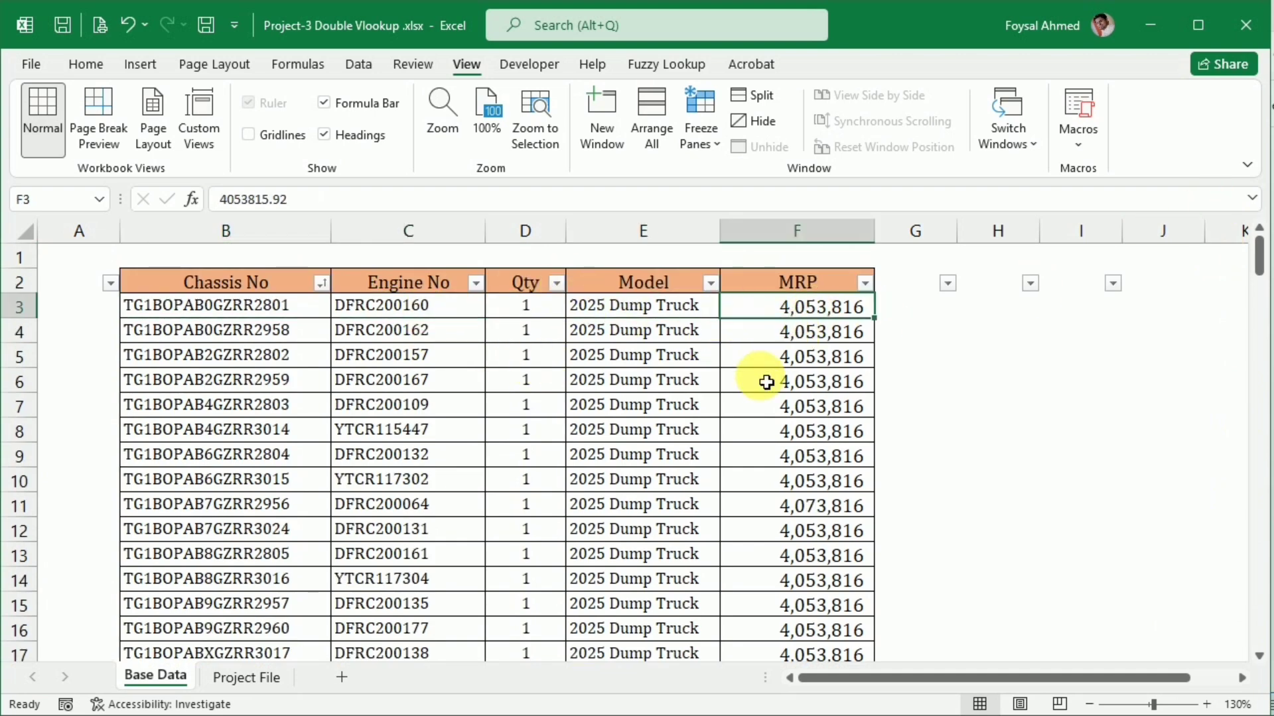
Start a VLOOKUP formula in Model cell E5 of the Project File sheet with Chassis No cell B5 as the lookup value
{"action": "left_click", "coordinate": [229, 678]}
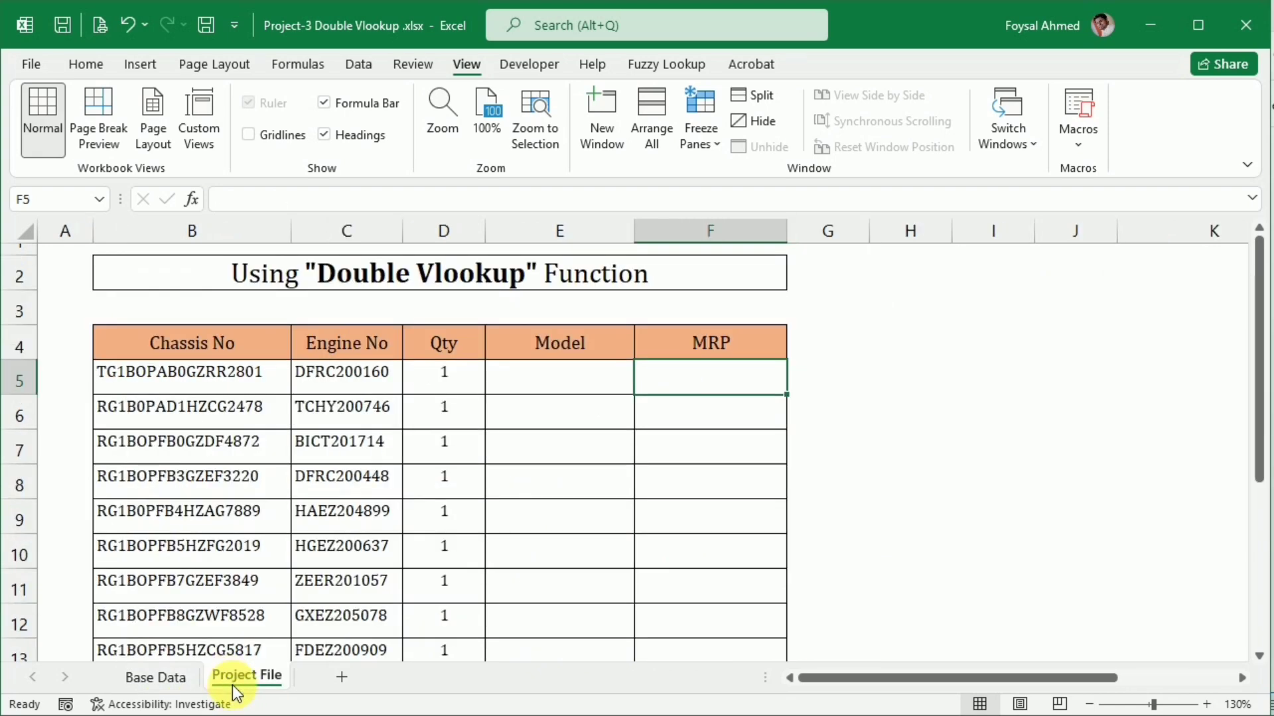
{"action": "left_click", "coordinate": [528, 386]}
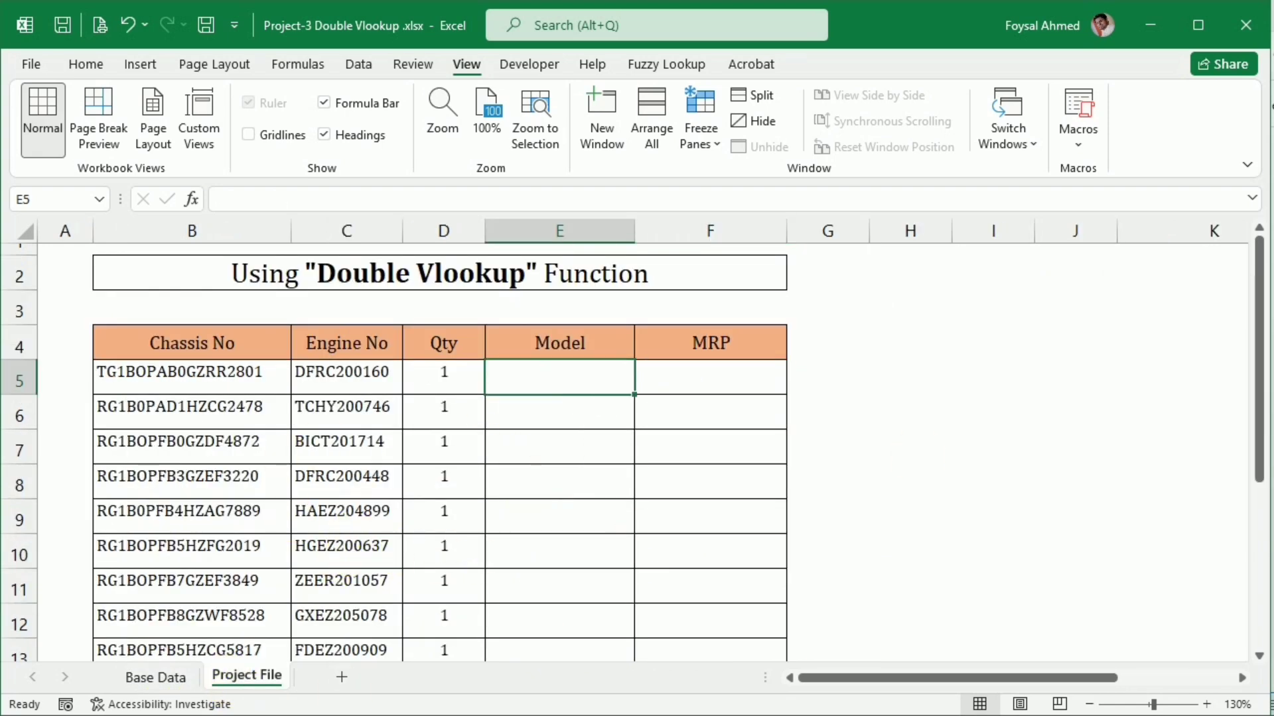
{"action": "type", "text": "="}
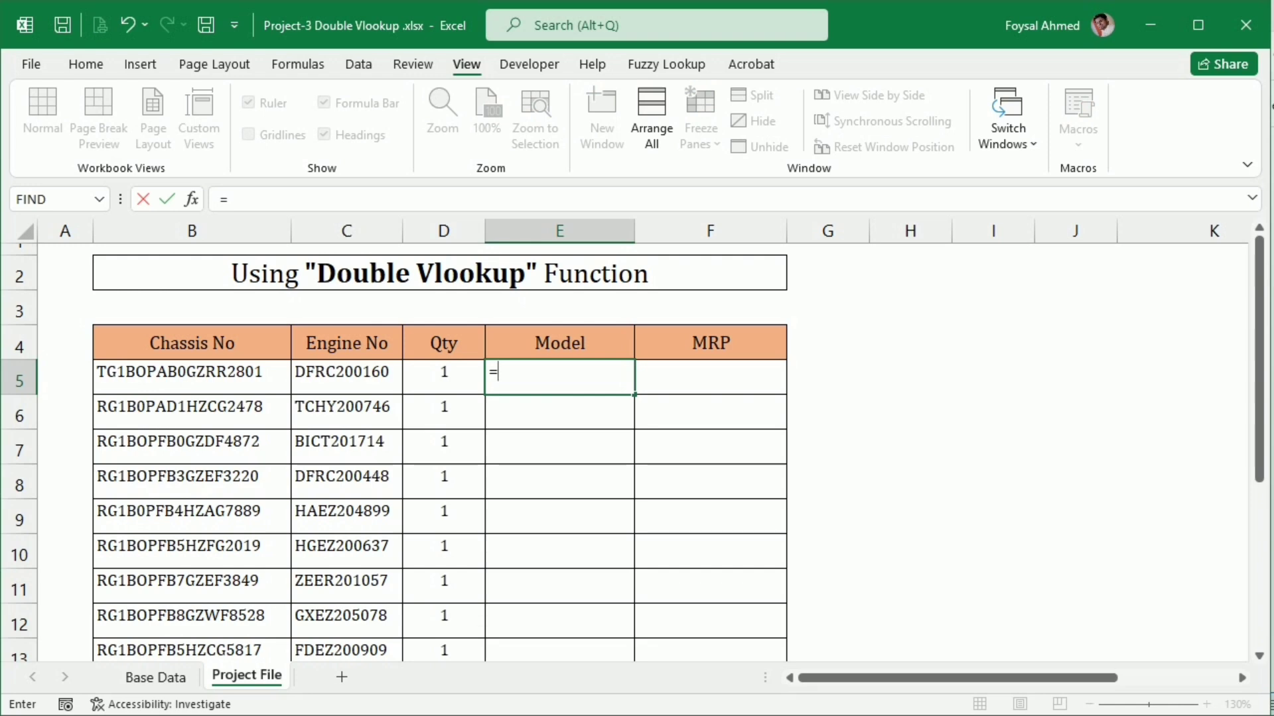
{"action": "type", "text": "vl"}
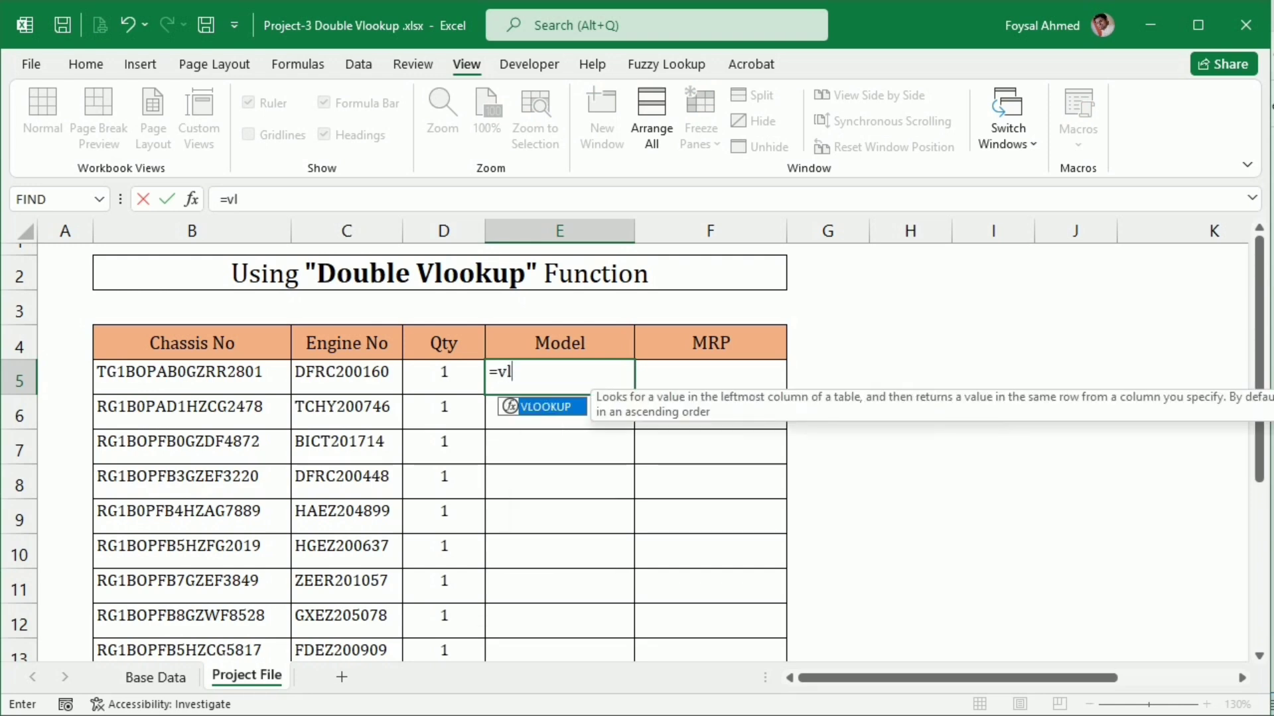
{"action": "key", "text": "Tab"}
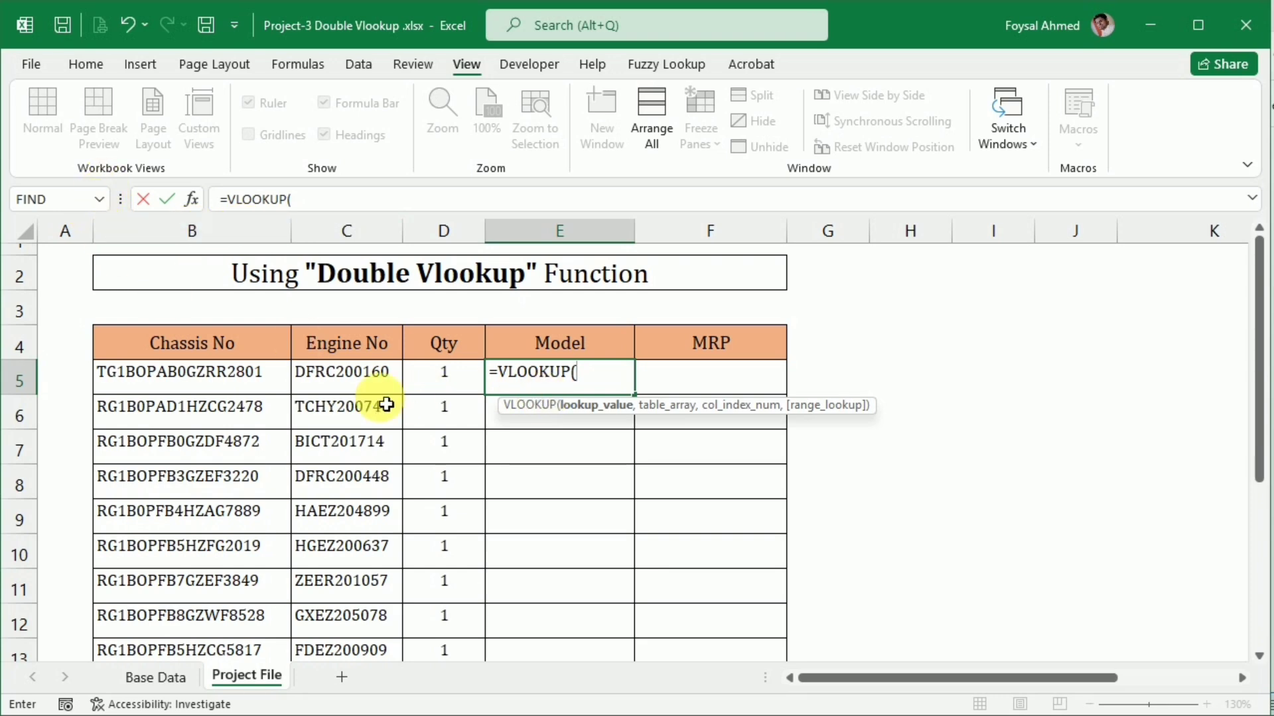
{"action": "left_click", "coordinate": [163, 378]}
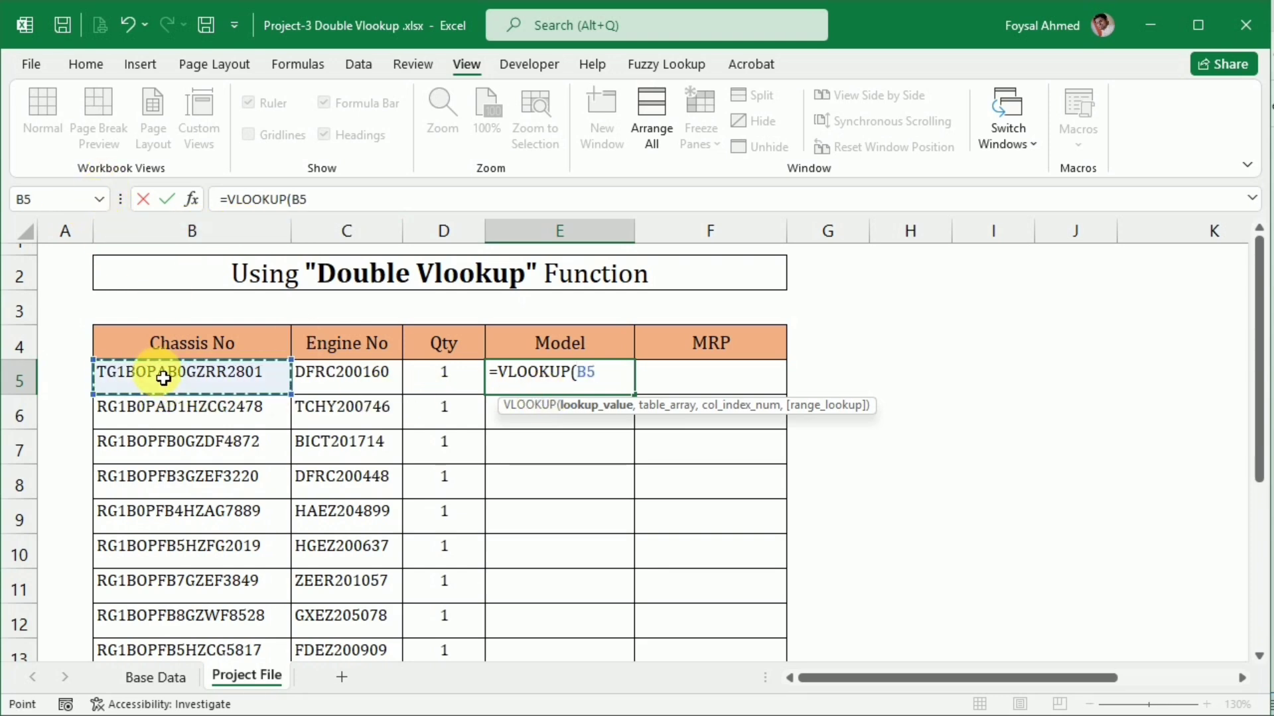
{"action": "type", "text": ","}
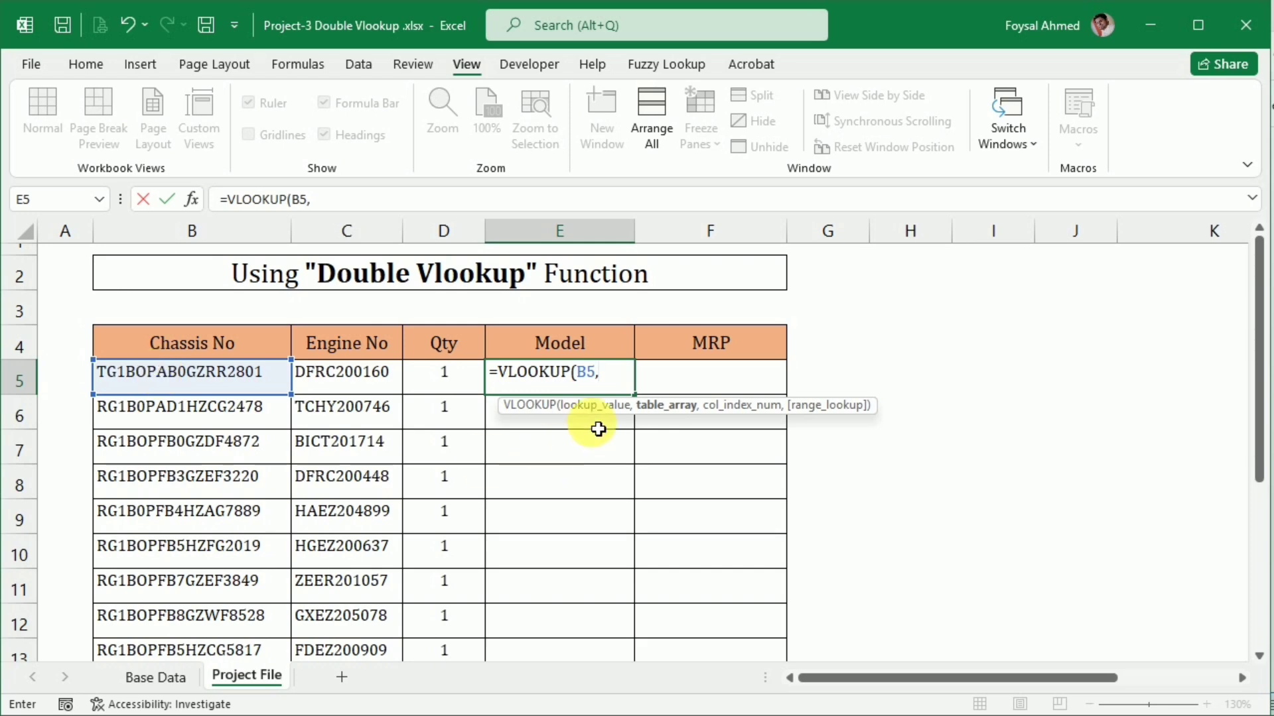
Set the E5 formula's table array to the Base Data table from Chassis No to MRP, as the absolute reference $B$2:$F$162
{"action": "left_click", "coordinate": [148, 676]}
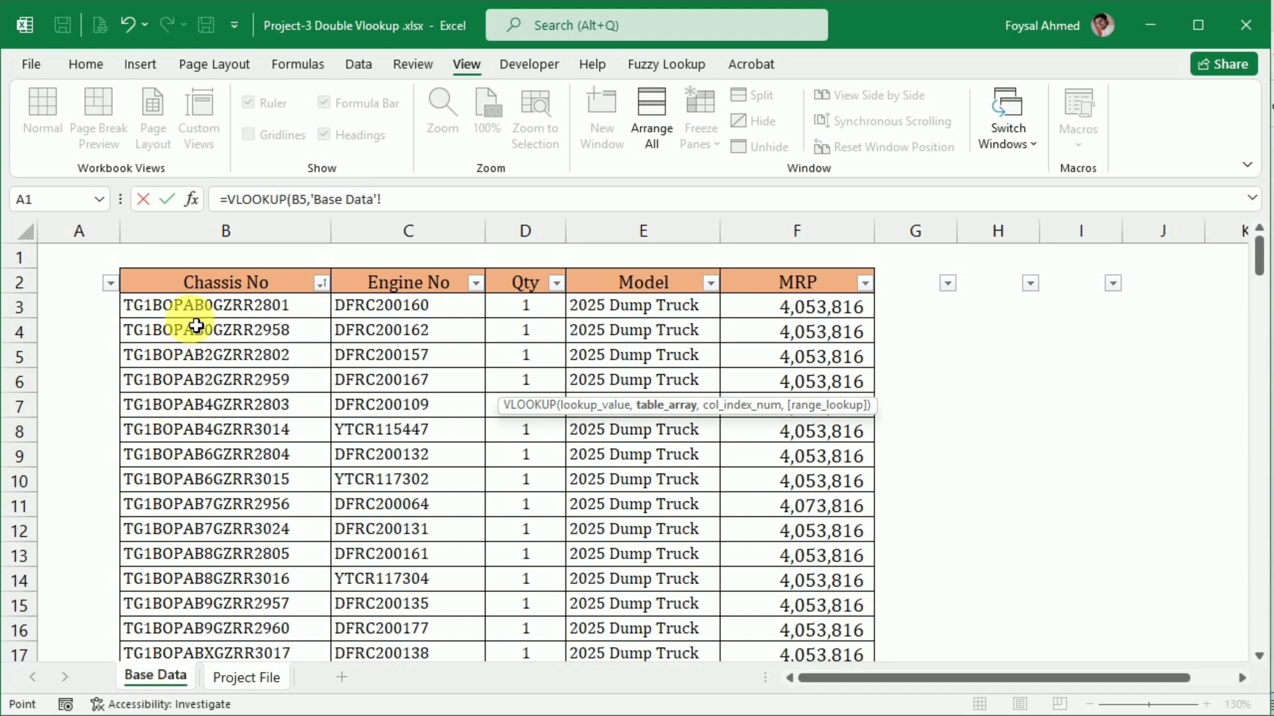
{"action": "left_click", "coordinate": [197, 290]}
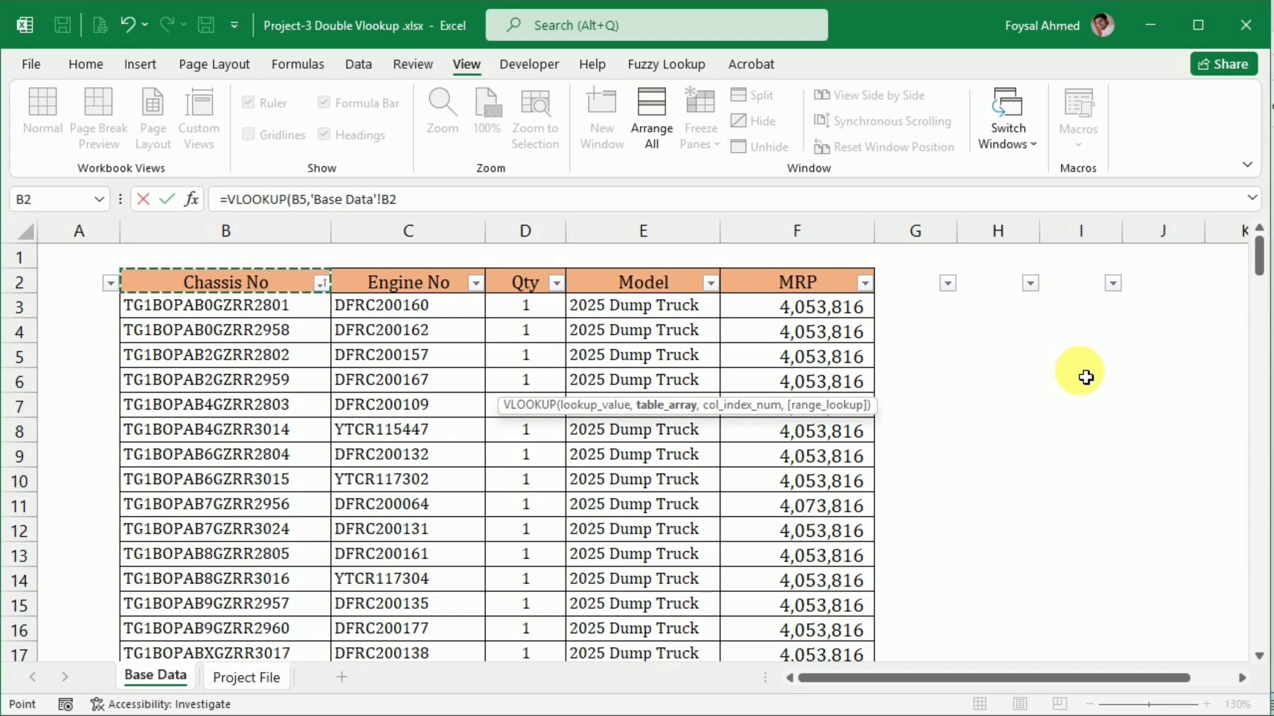
{"action": "key", "text": "shift+Right"}
{"action": "key", "text": "shift+Right"}
{"action": "key", "text": "shift+Right"}
{"action": "key", "text": "shift+Right"}
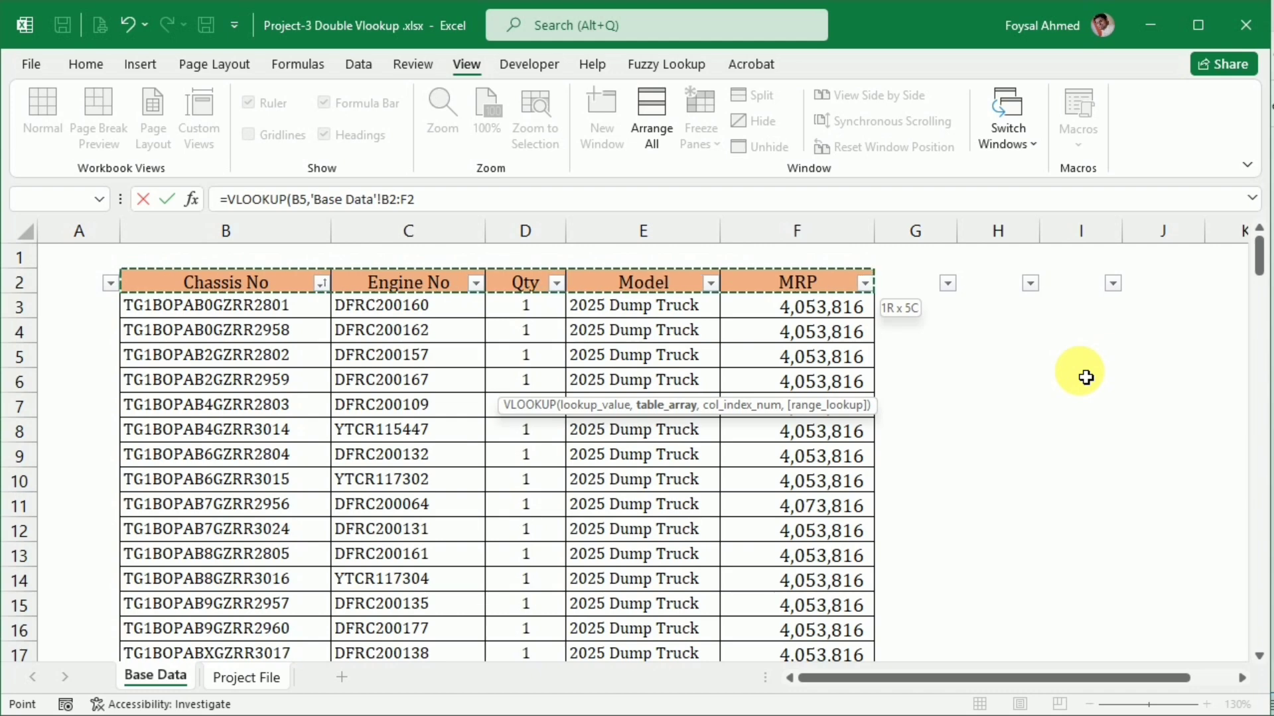
{"action": "key", "text": "ctrl+shift+Down"}
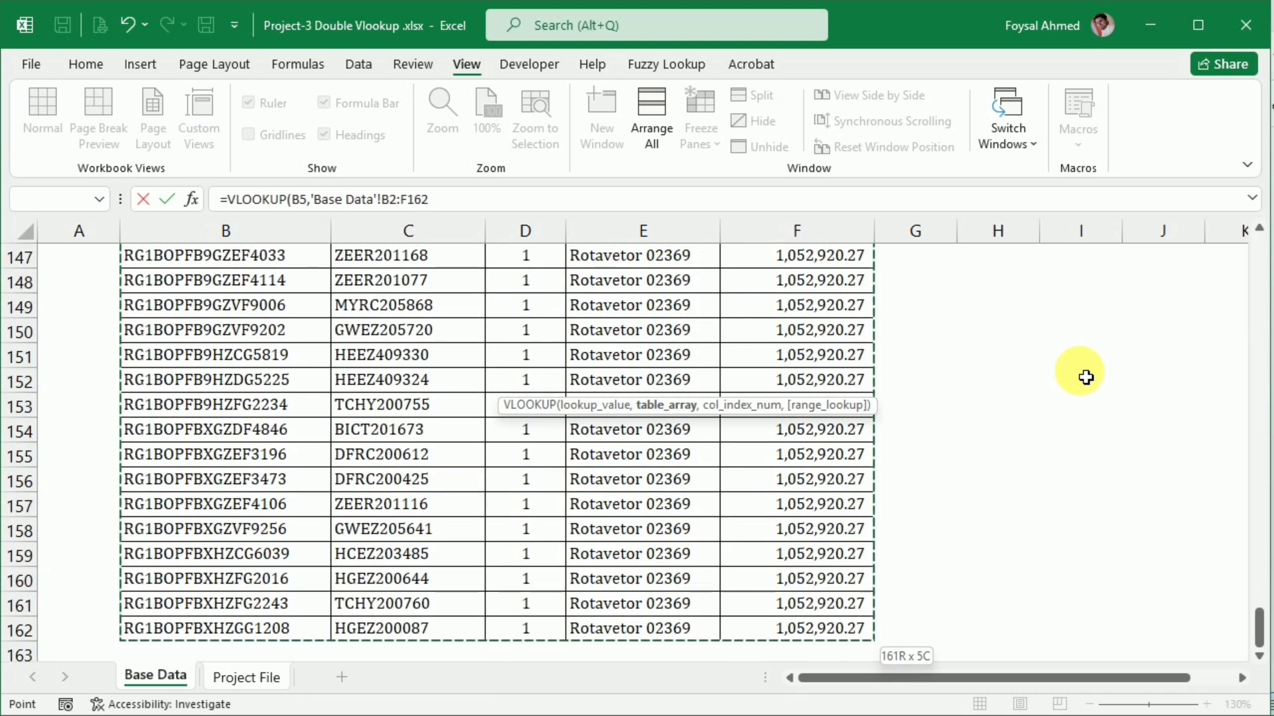
{"action": "key", "text": "F4"}
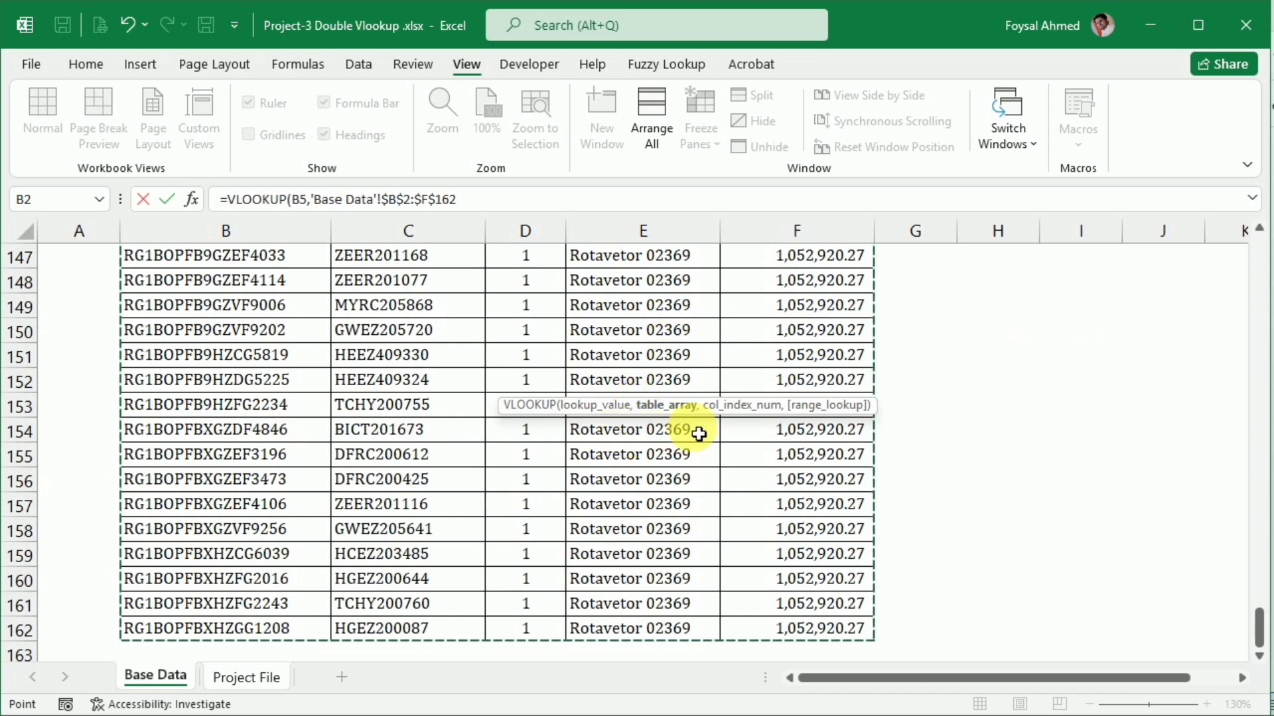
{"action": "left_click", "coordinate": [476, 211]}
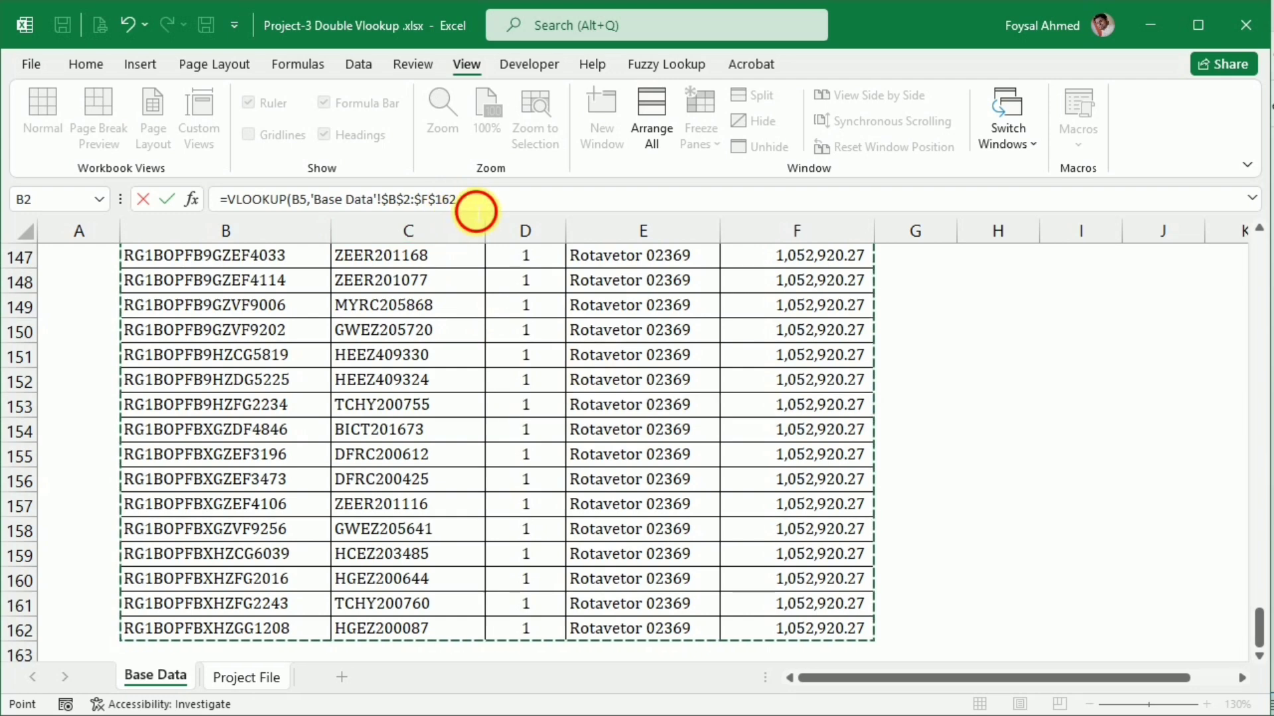
Complete the E5 VLOOKUP formula with column index 4 for Model and 0 for an exact match
{"action": "type", "text": ","}
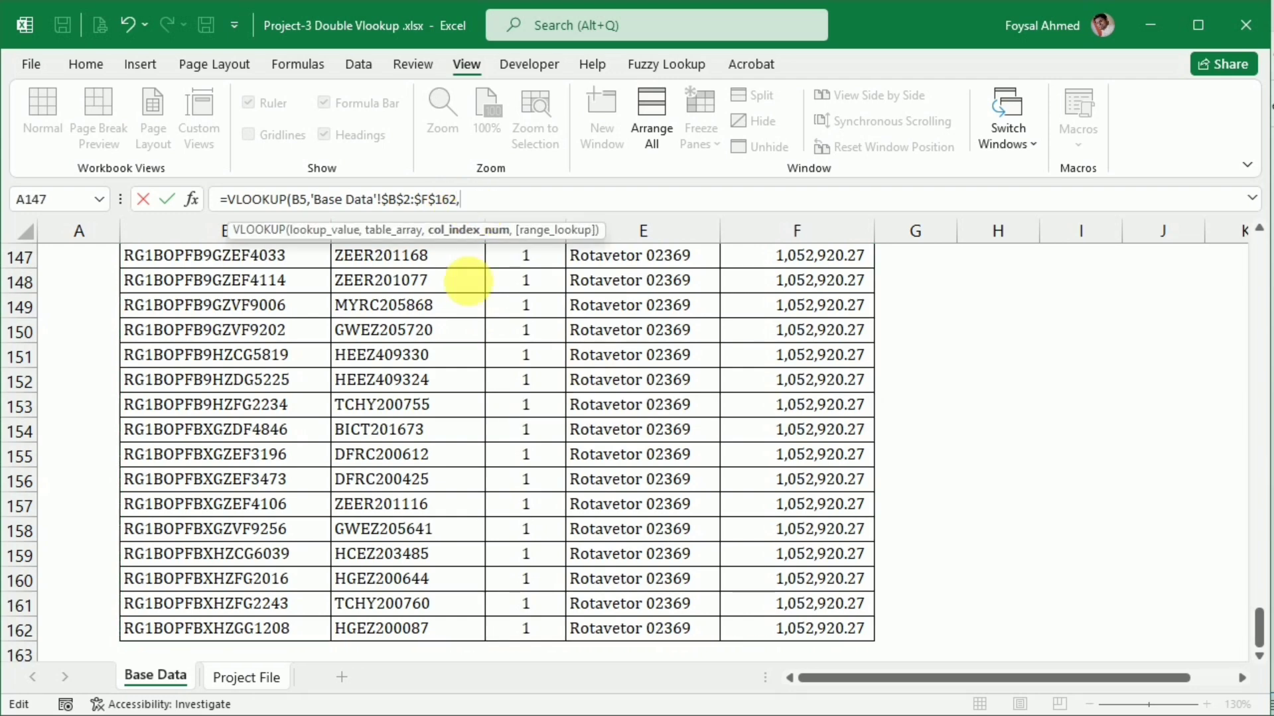
{"action": "scroll", "coordinate": [628, 412], "scroll_direction": "up", "scroll_amount": 6}
{"action": "scroll", "coordinate": [628, 411], "scroll_direction": "up", "scroll_amount": 20}
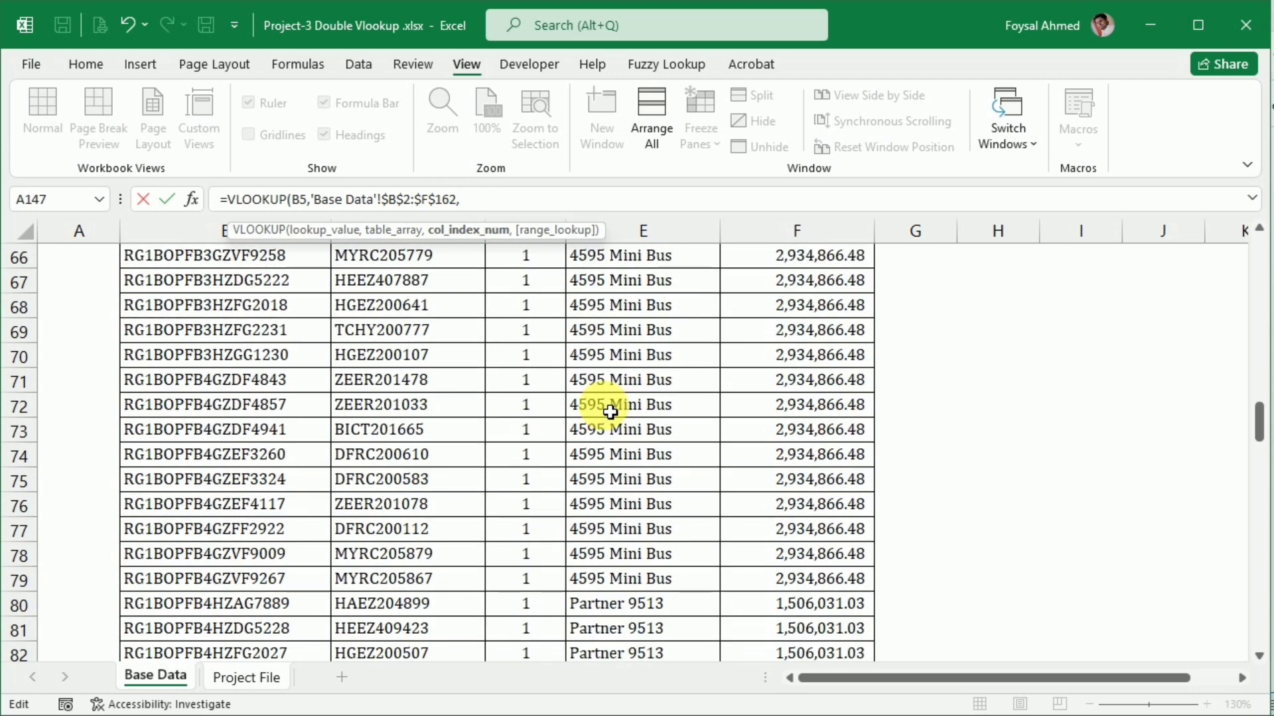
{"action": "scroll", "coordinate": [611, 412], "scroll_direction": "up", "scroll_amount": 2}
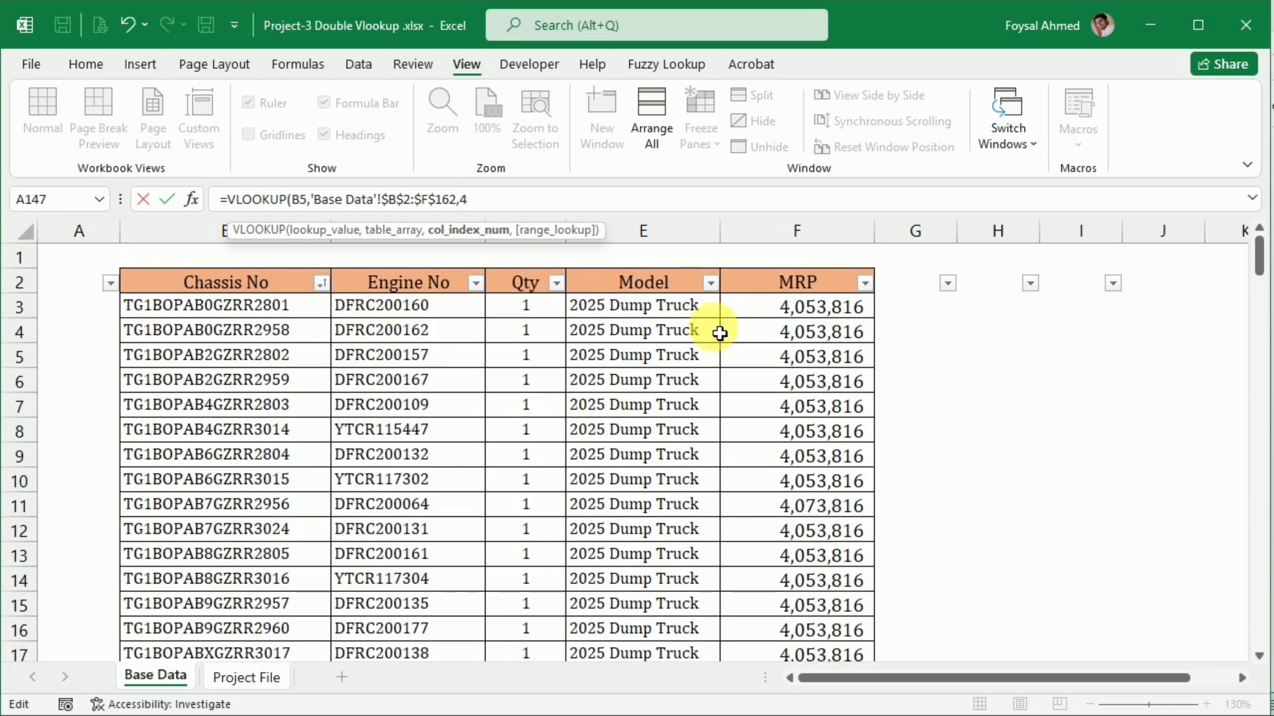
{"action": "type", "text": ","}
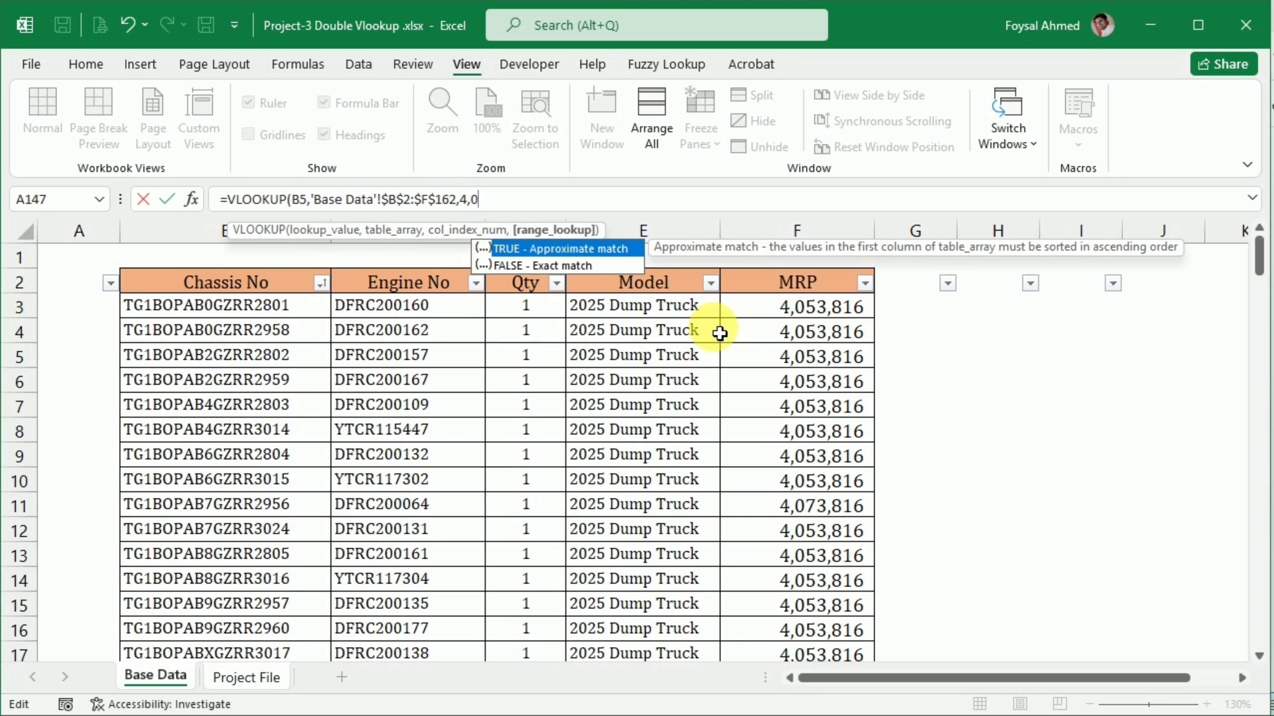
{"action": "type", "text": "0"}
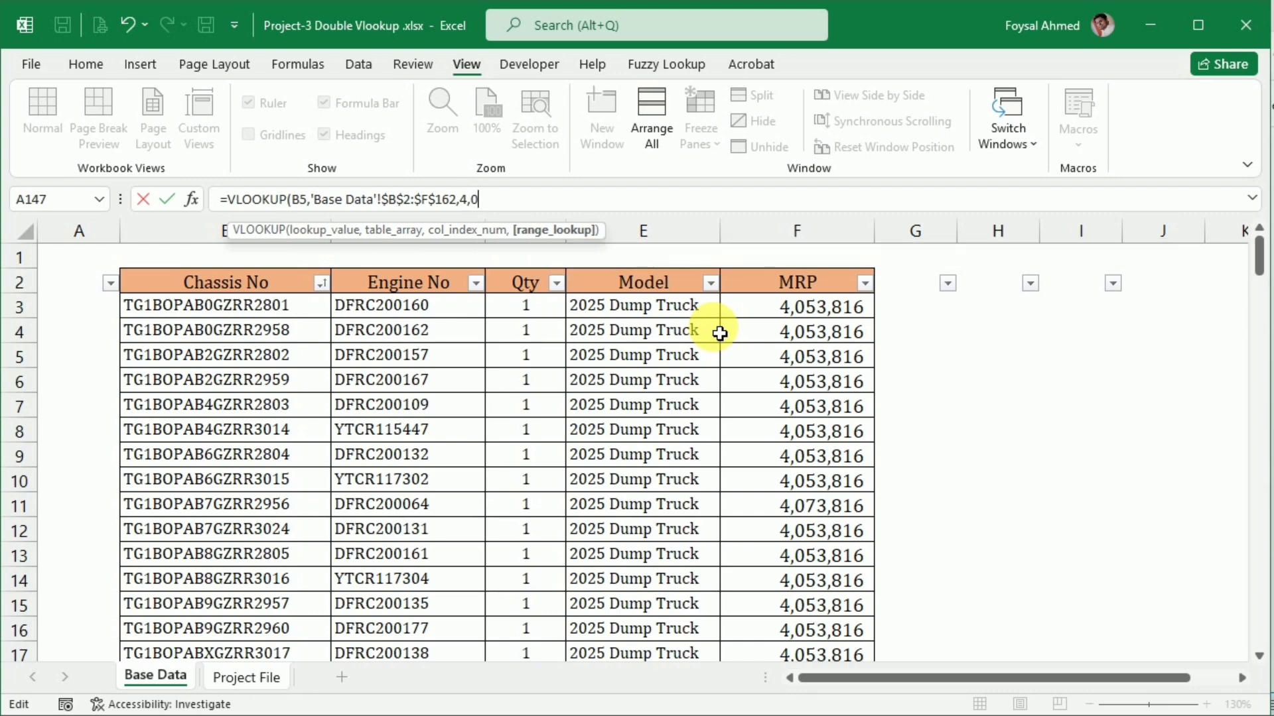
{"action": "type", "text": ")"}
{"action": "key", "text": "Return"}
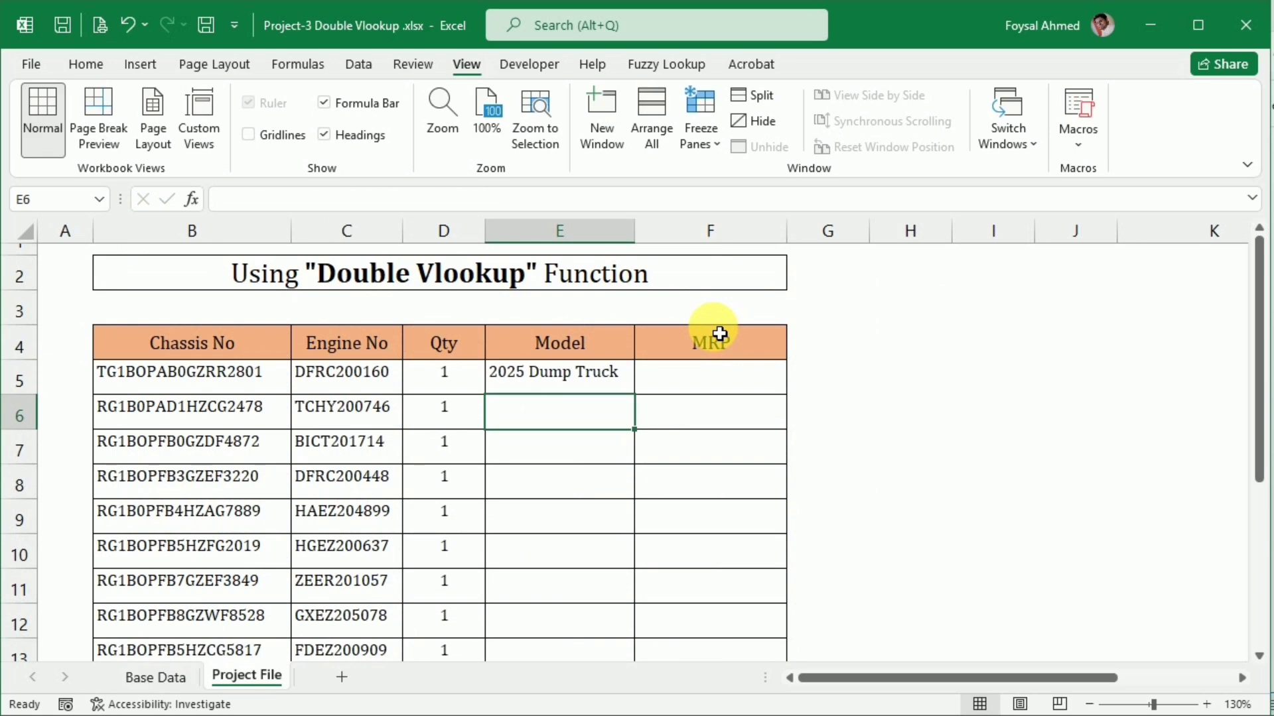
Center the Model and MRP cells E5:F15 both horizontally and vertically
{"action": "left_click_drag", "start_coordinate": [523, 376], "coordinate": [660, 575]}
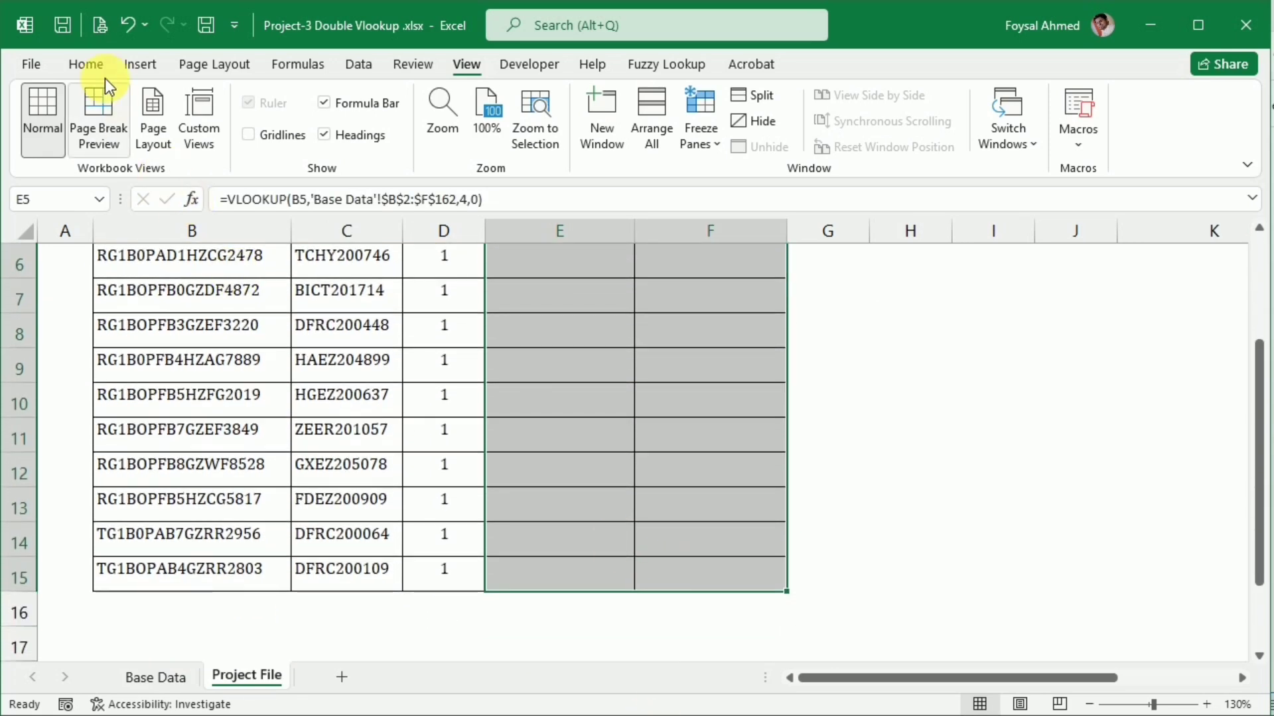
{"action": "left_click", "coordinate": [87, 64]}
{"action": "left_click", "coordinate": [389, 136]}
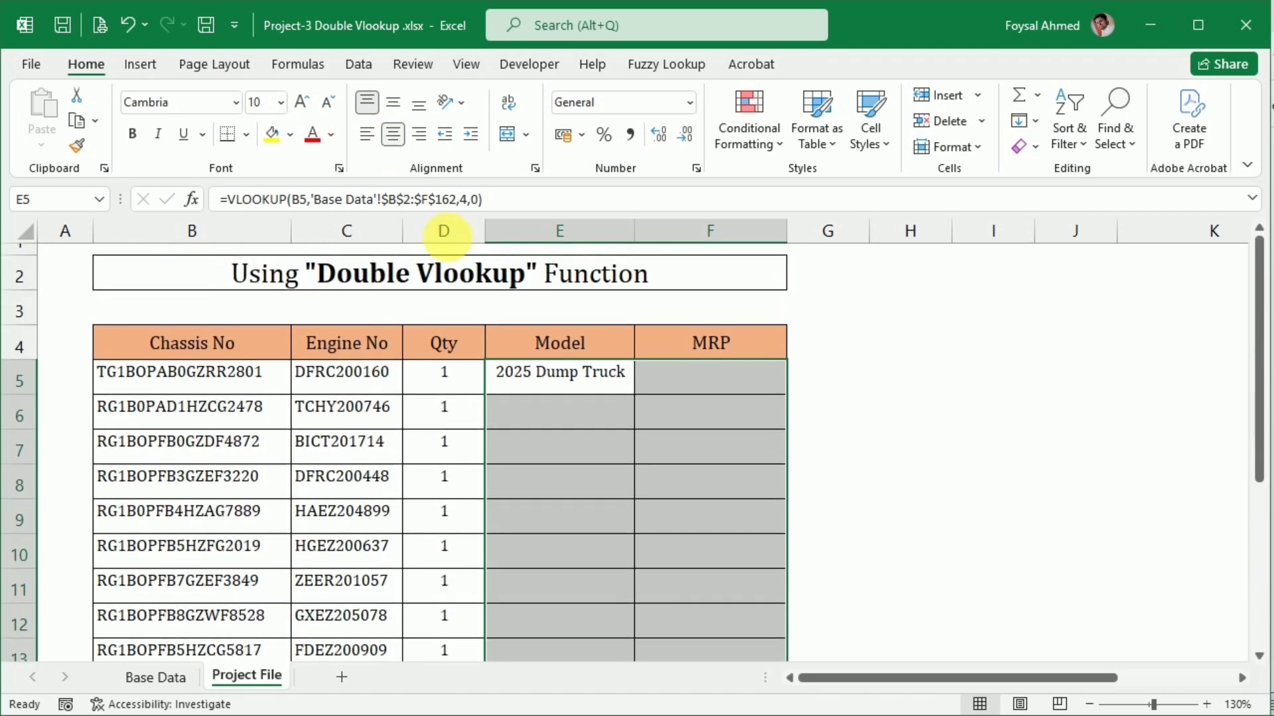
{"action": "left_click", "coordinate": [393, 101]}
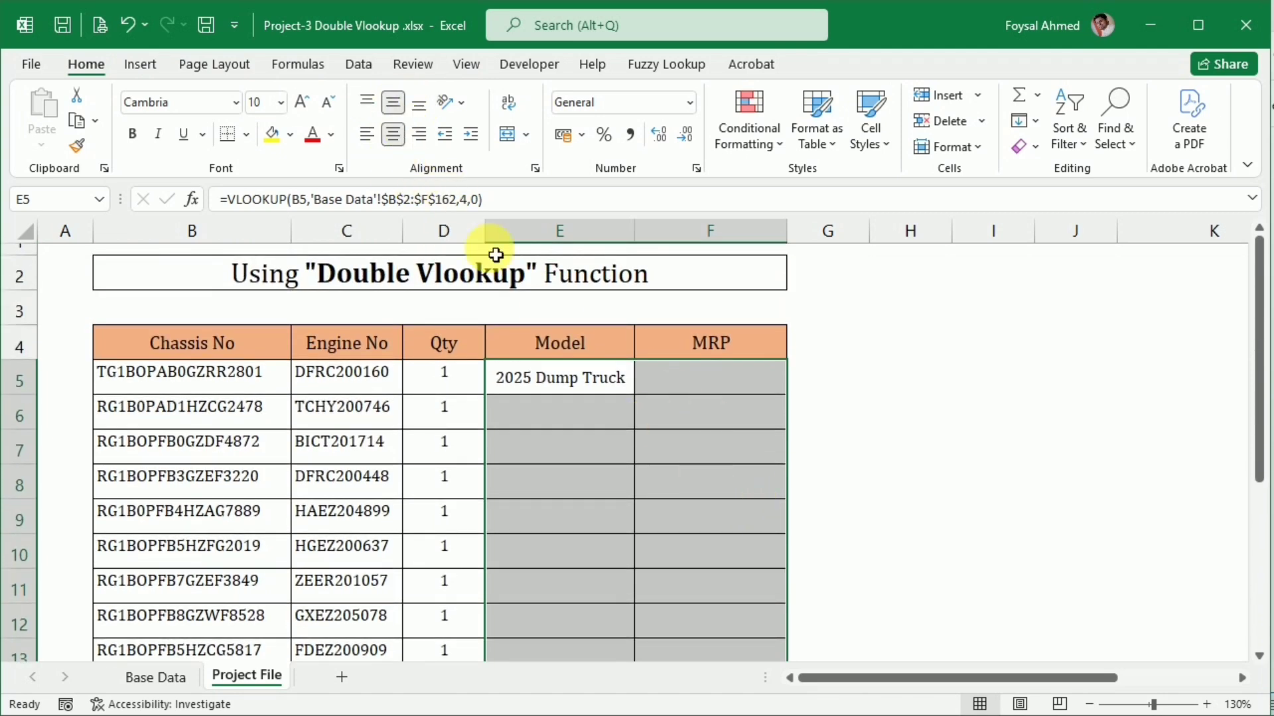
{"action": "left_click", "coordinate": [704, 437]}
Fill the single VLOOKUP formula from Model cell E5 down to E15
{"action": "left_click", "coordinate": [606, 378]}
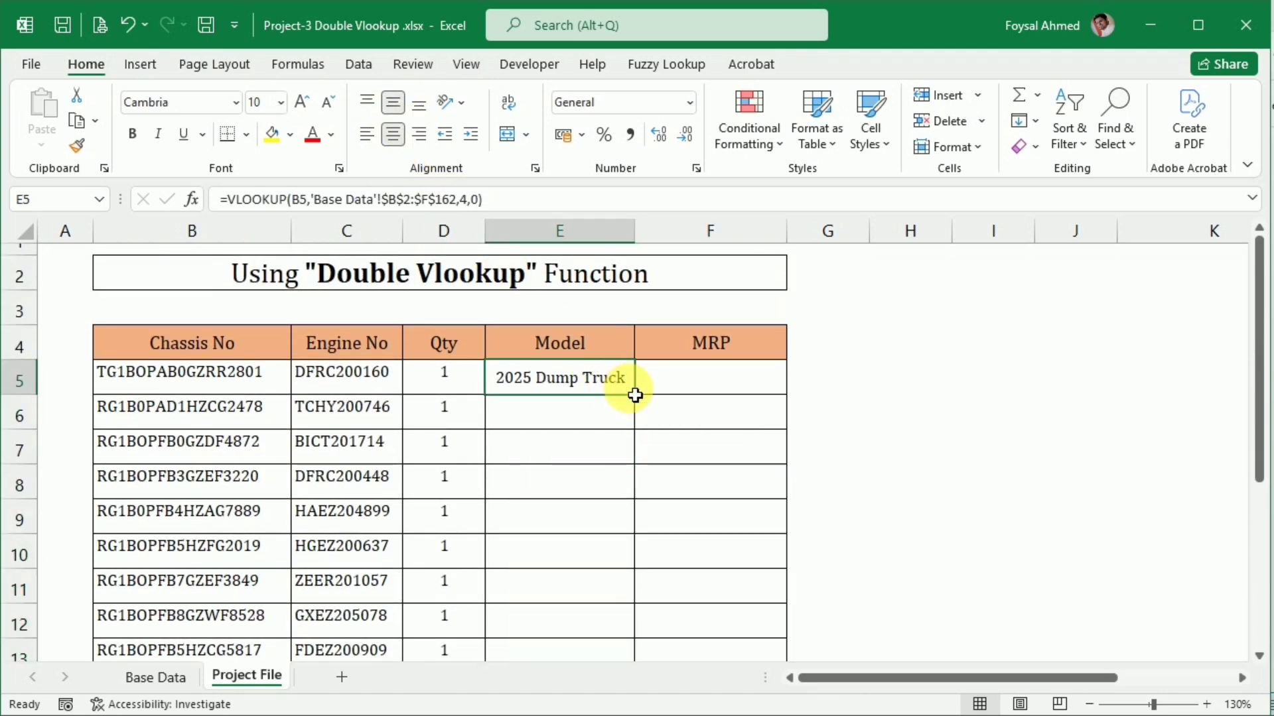
{"action": "left_click_drag", "start_coordinate": [641, 402], "coordinate": [615, 611]}
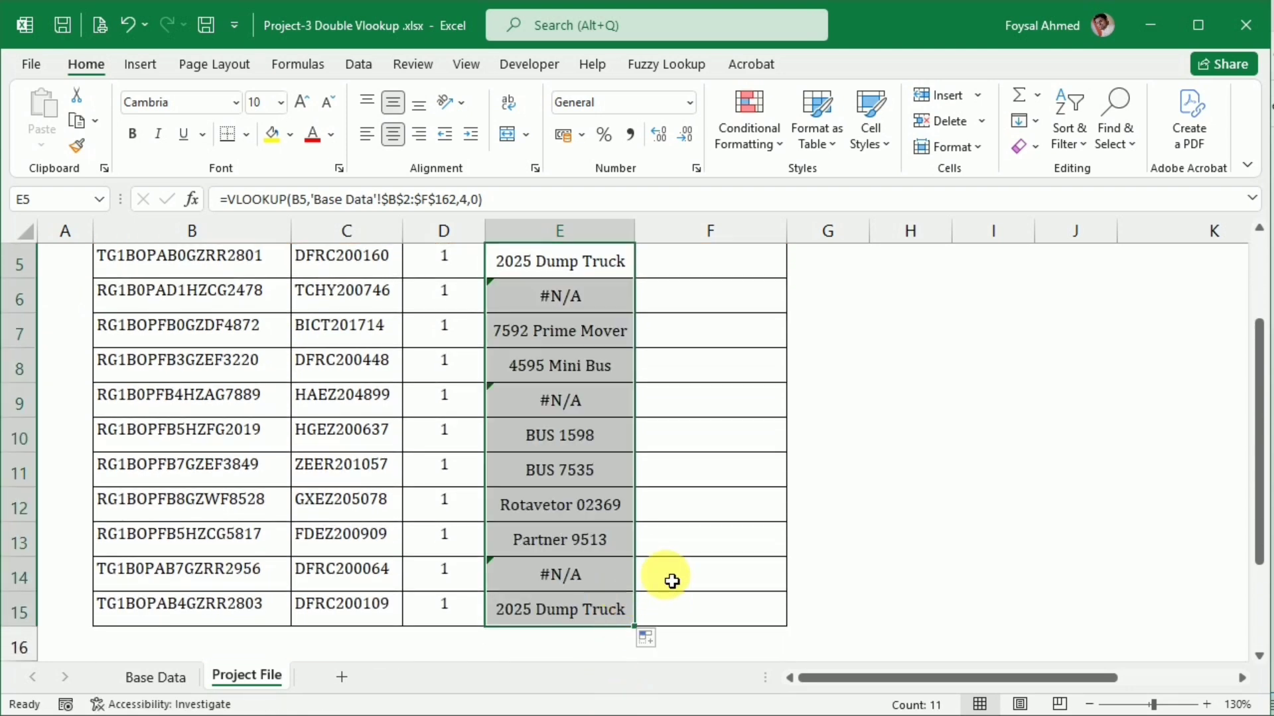
{"action": "scroll", "coordinate": [666, 578], "scroll_direction": "up", "scroll_amount": 1}
Examine the Model lookups in E6, E9 and E14, comparing them with the Chassis No in B6 and the formula in E5
{"action": "left_click", "coordinate": [566, 415]}
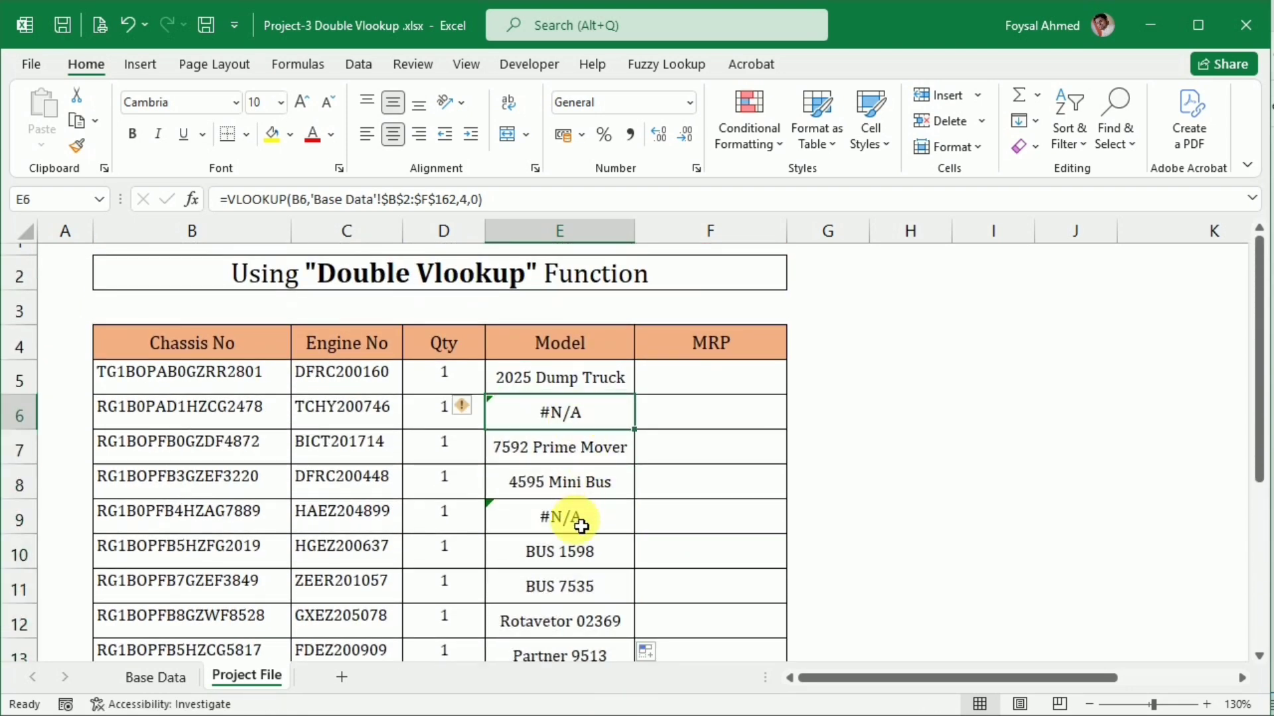
{"action": "left_click", "coordinate": [579, 528]}
{"action": "scroll", "coordinate": [579, 529], "scroll_direction": "down", "scroll_amount": 3}
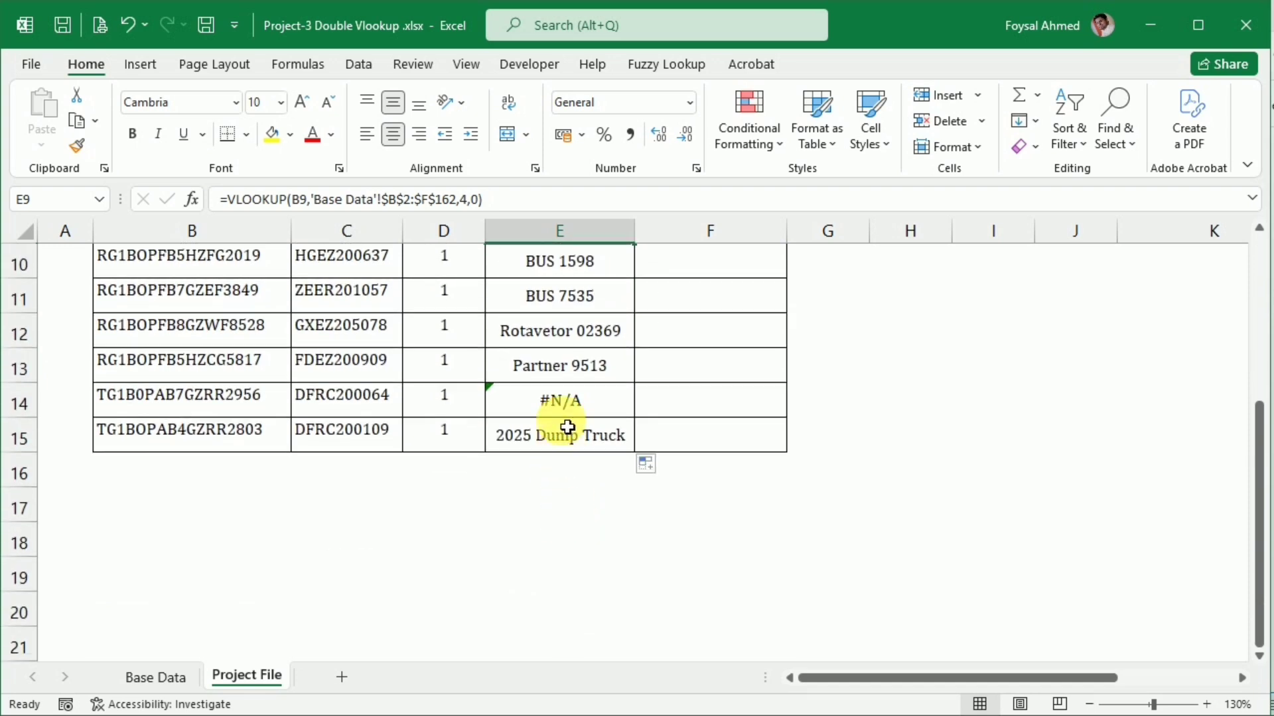
{"action": "left_click", "coordinate": [567, 418]}
{"action": "scroll", "coordinate": [567, 418], "scroll_direction": "up", "scroll_amount": 3}
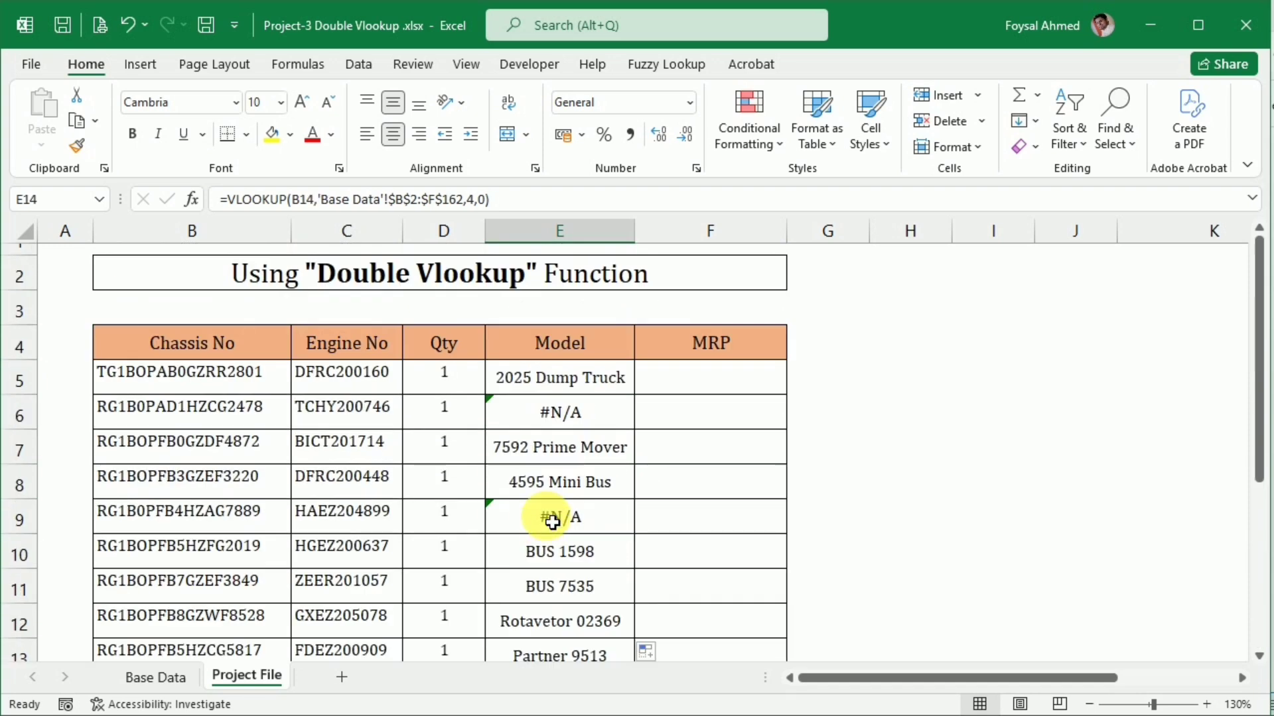
{"action": "left_click", "coordinate": [220, 410]}
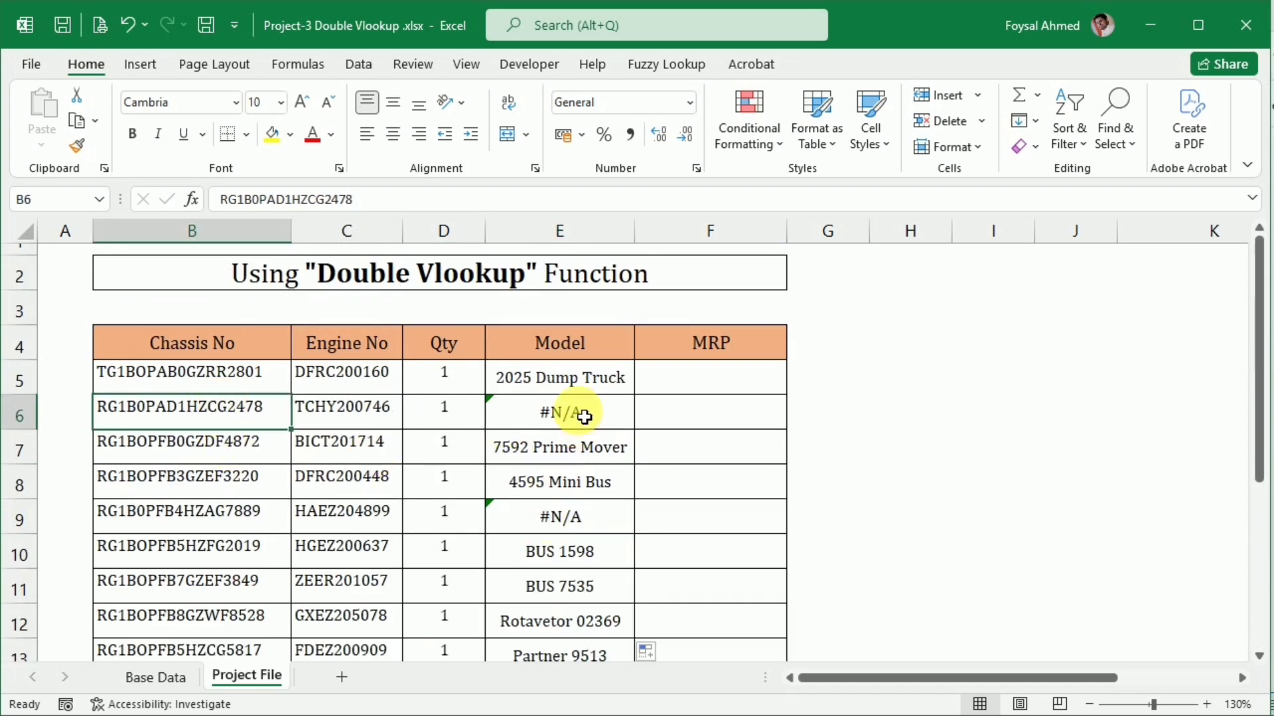
{"action": "left_click", "coordinate": [556, 409]}
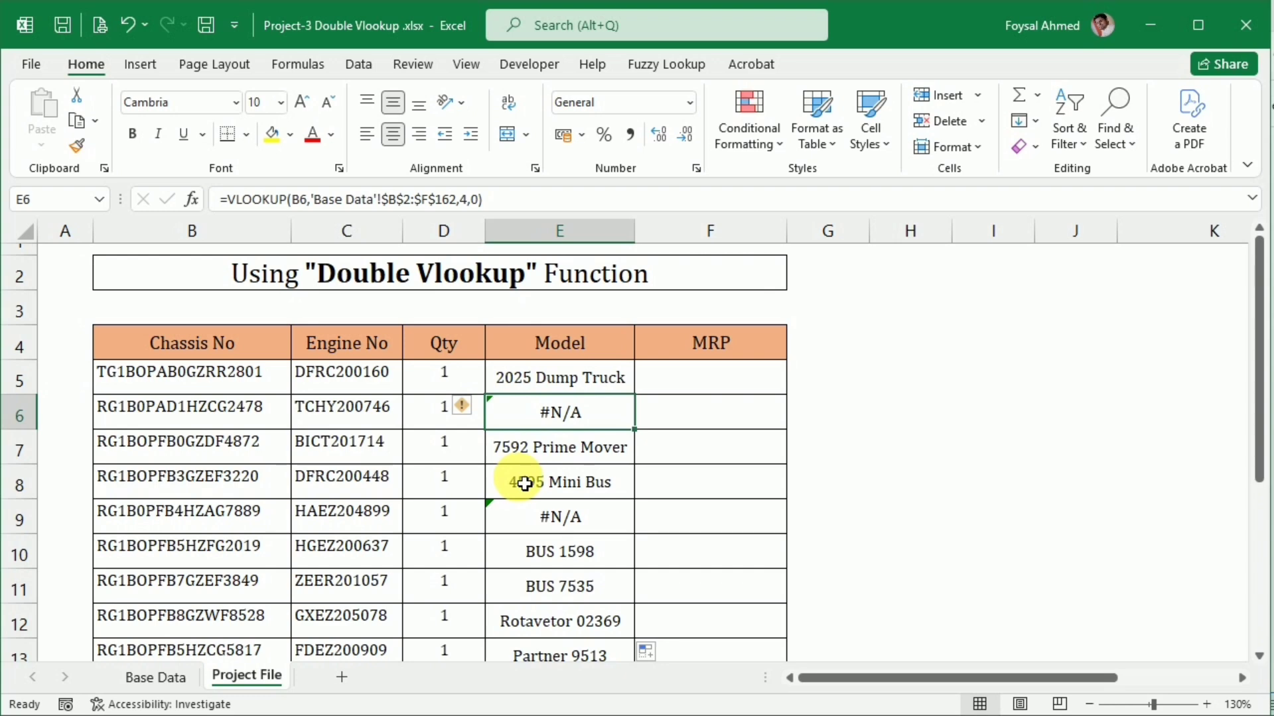
{"action": "left_click", "coordinate": [556, 390]}
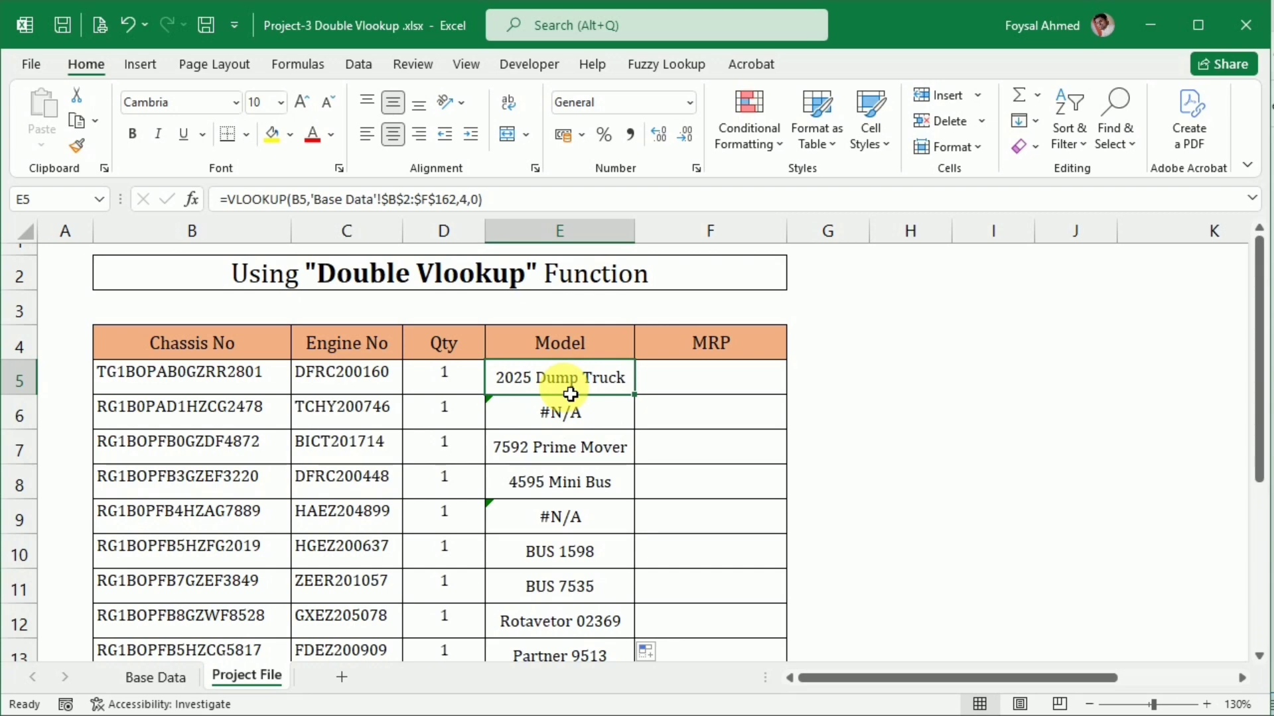
{"action": "scroll", "coordinate": [570, 394], "scroll_direction": "down", "scroll_amount": 1}
{"action": "scroll", "coordinate": [571, 395], "scroll_direction": "up", "scroll_amount": 1}
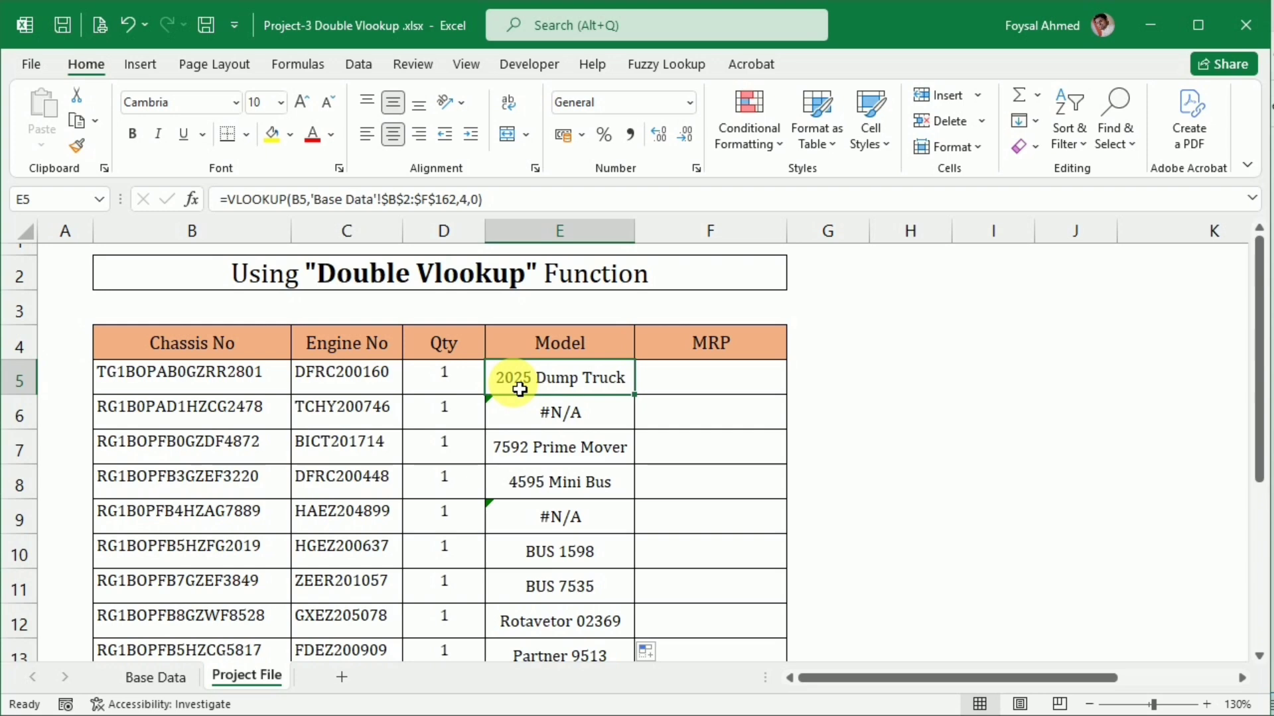
Wrap the existing VLOOKUP in Model cell E5 in an IFERROR function
{"action": "left_click", "coordinate": [237, 199]}
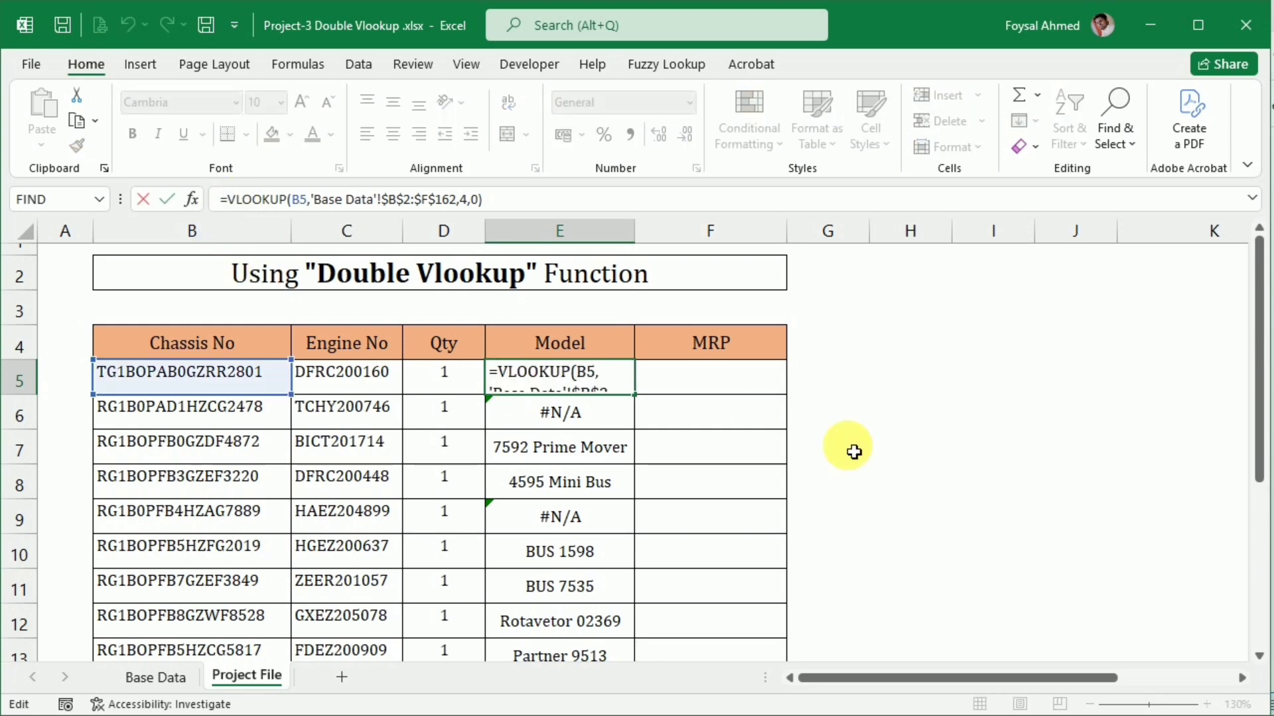
{"action": "type", "text": "if"}
{"action": "key", "text": "Down"}
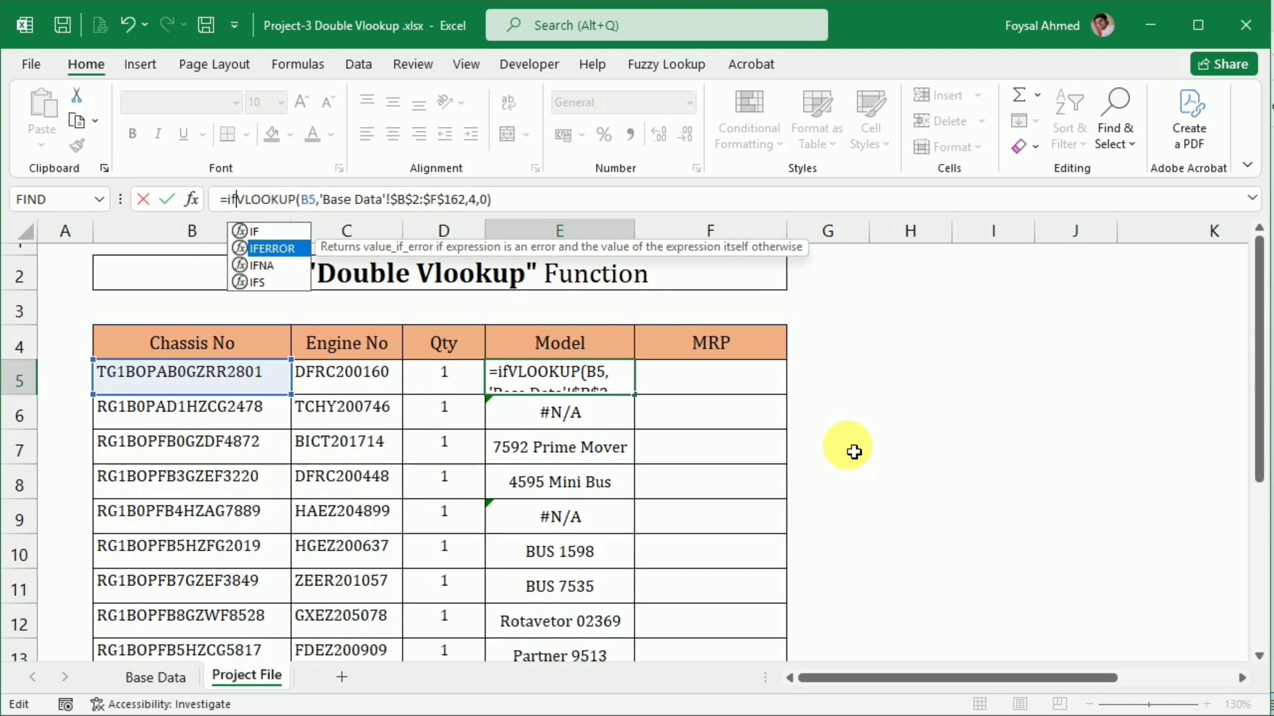
{"action": "key", "text": "Tab"}
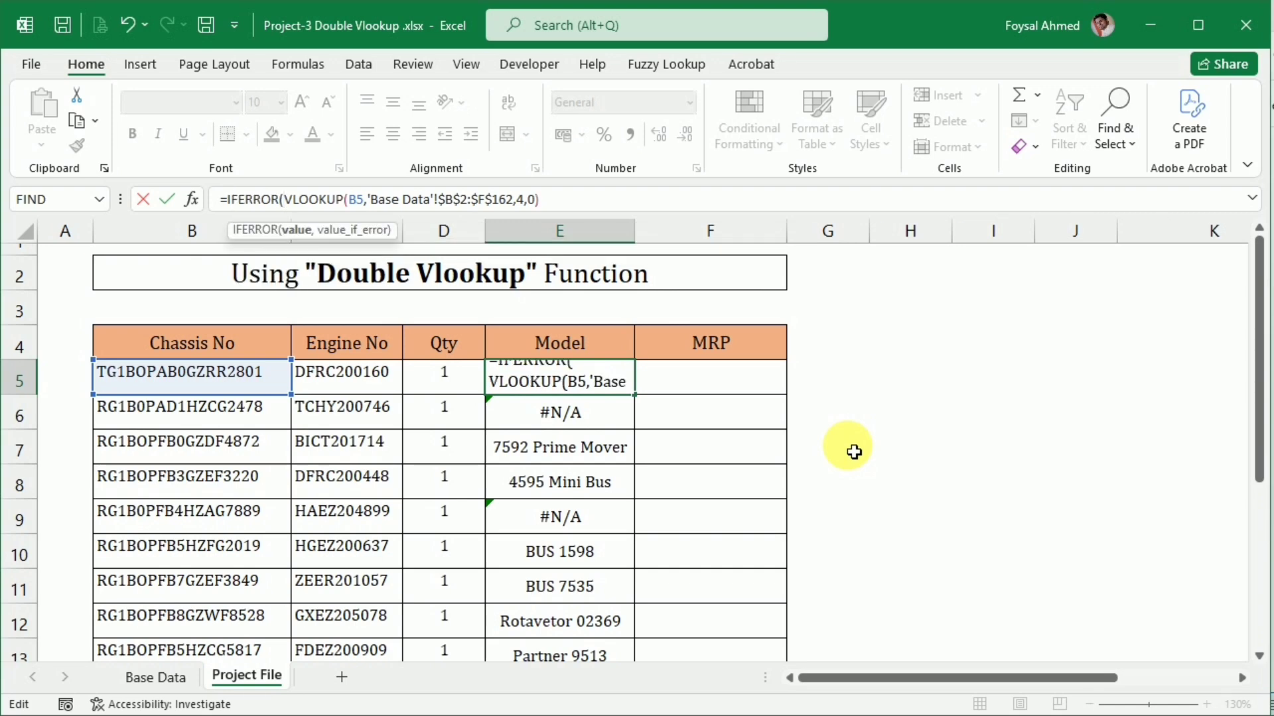
{"action": "left_click", "coordinate": [559, 201]}
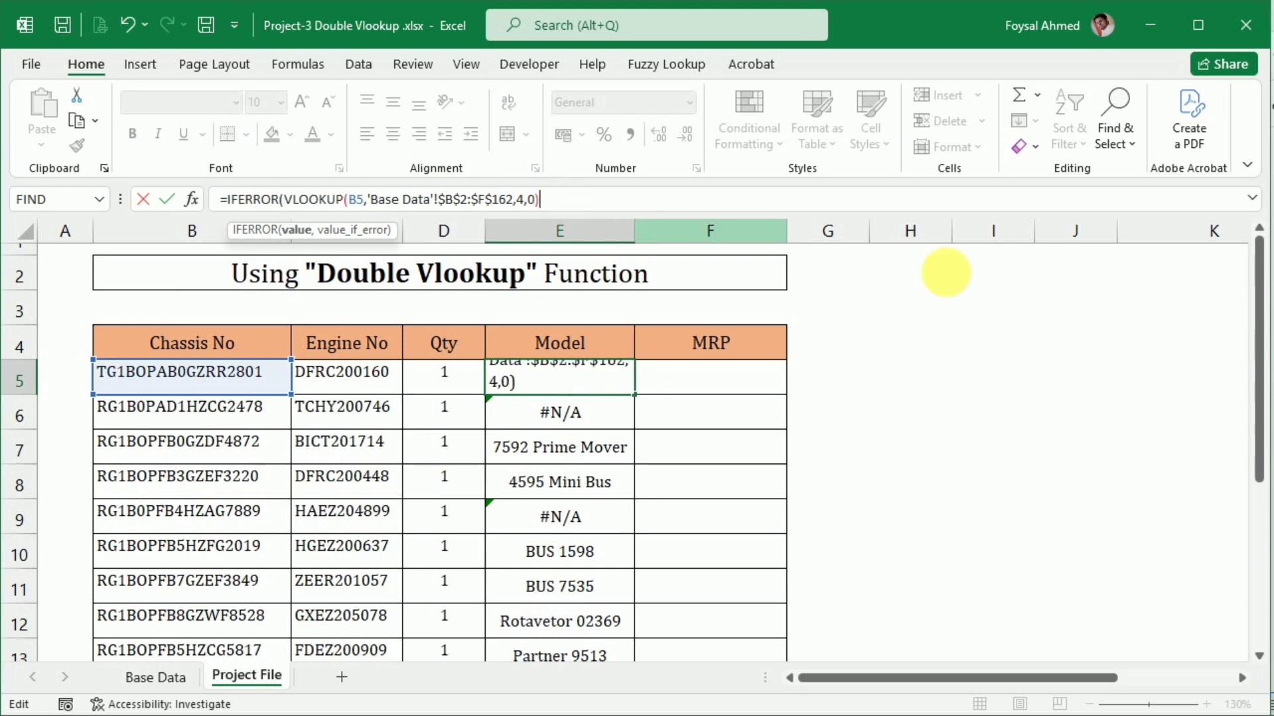
Add a second VLOOKUP as IFERROR's value_if_error argument in E5, with Engine No cell C5 as its lookup value
{"action": "type", "text": ","}
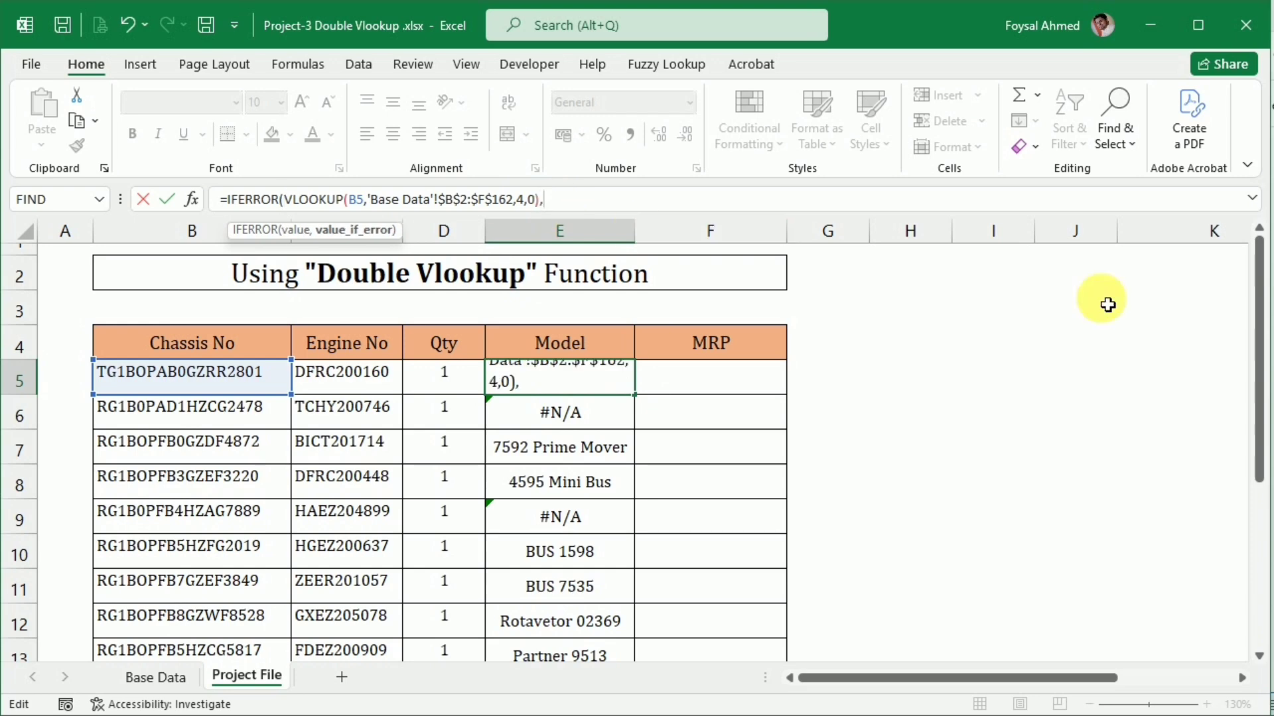
{"action": "type", "text": "vl"}
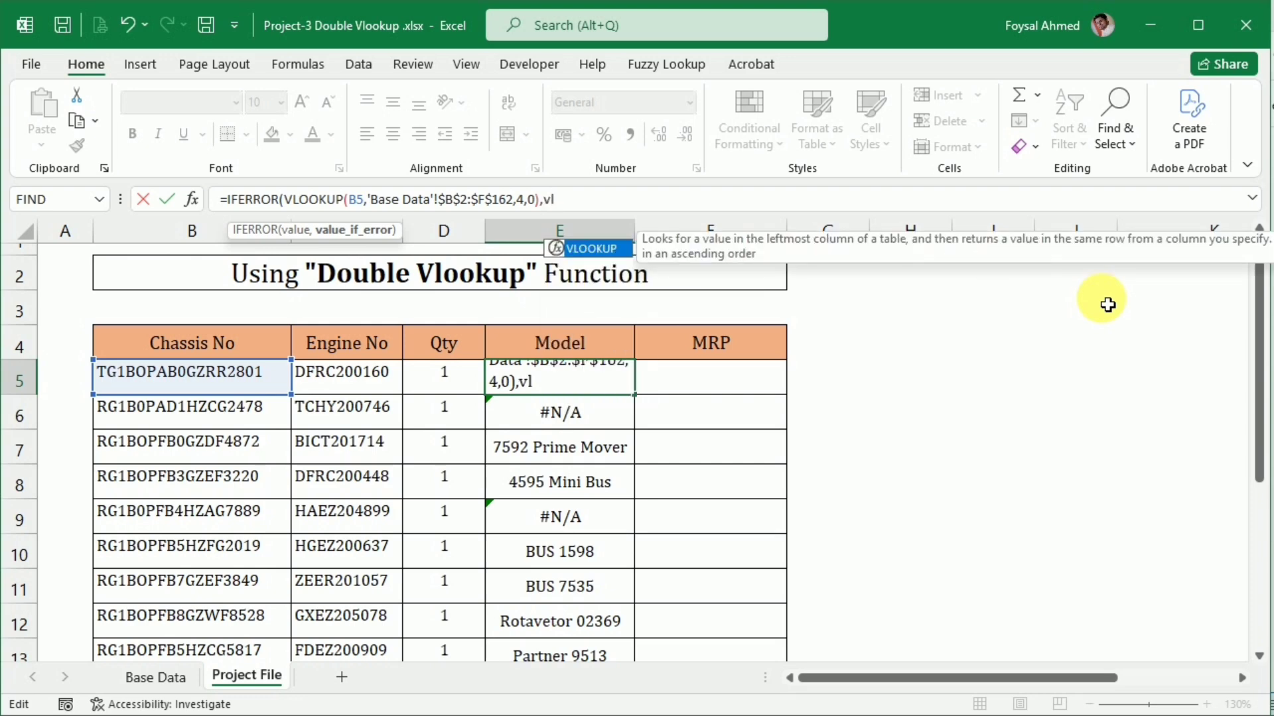
{"action": "key", "text": "Tab"}
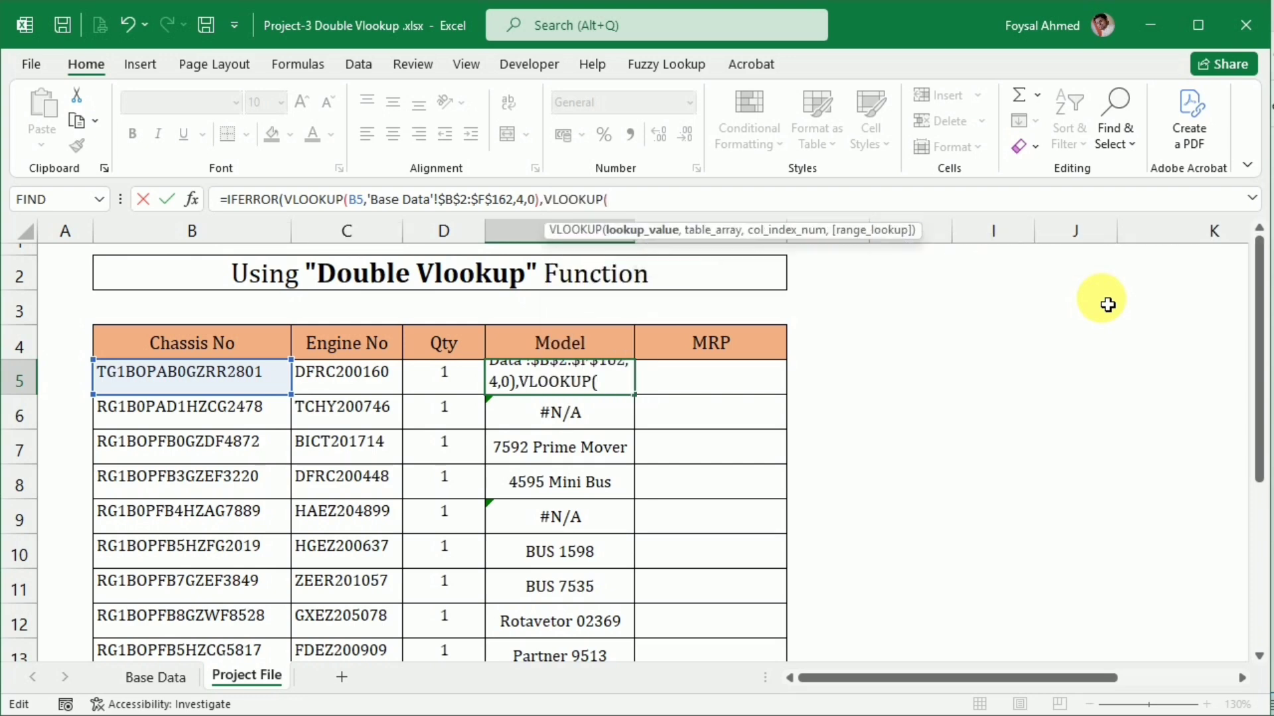
{"action": "left_click", "coordinate": [388, 383]}
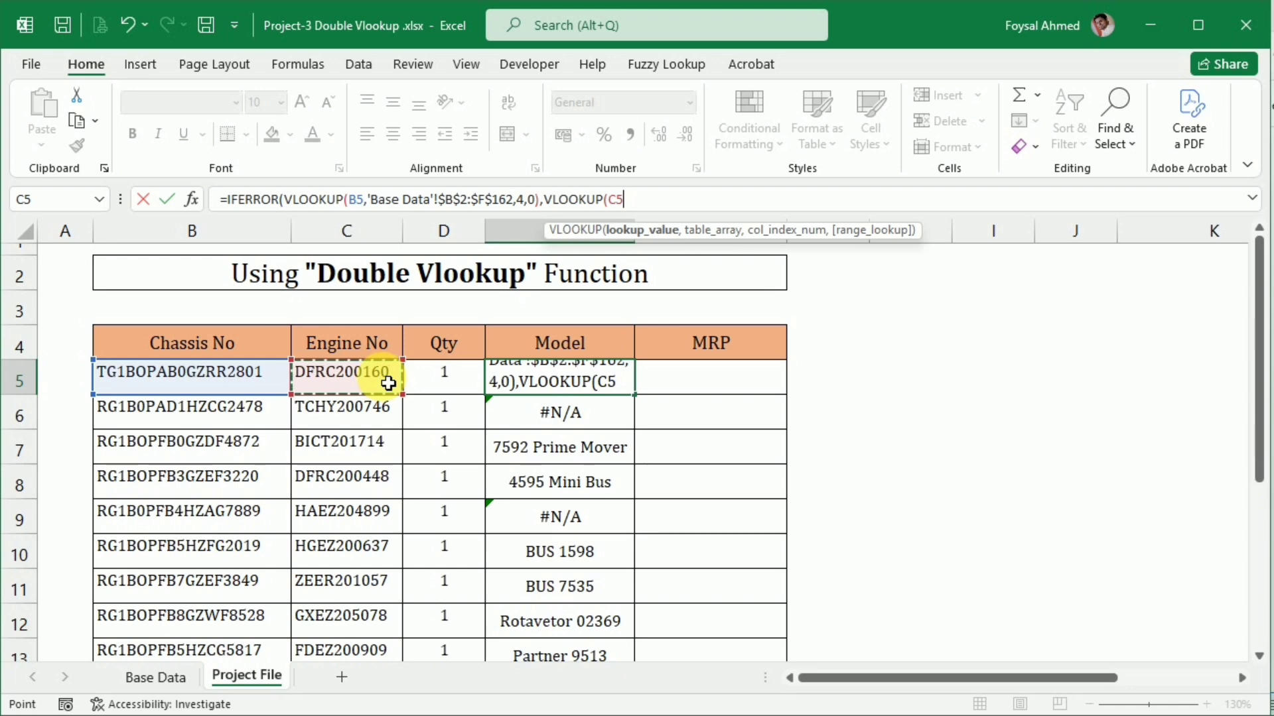
{"action": "type", "text": ","}
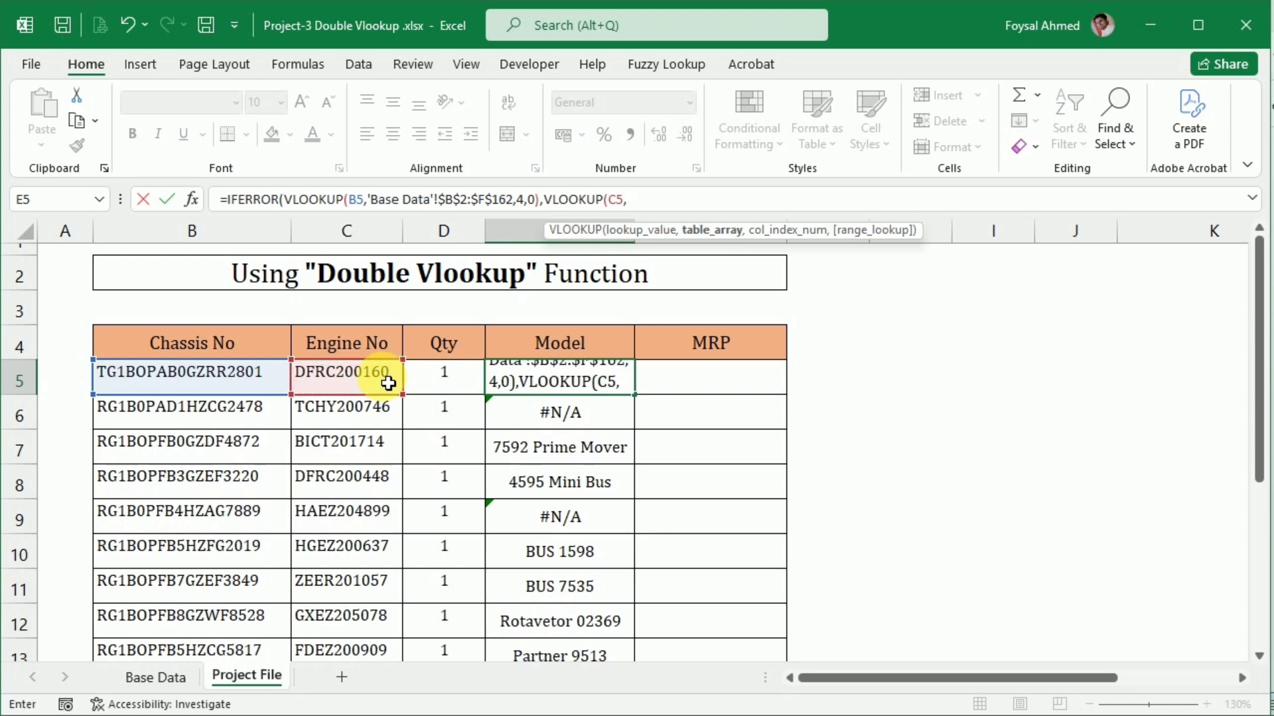
Set the second VLOOKUP's table array to the Base Data range from Engine No to MRP, as the absolute reference $C$2:$F$162
{"action": "left_click", "coordinate": [140, 676]}
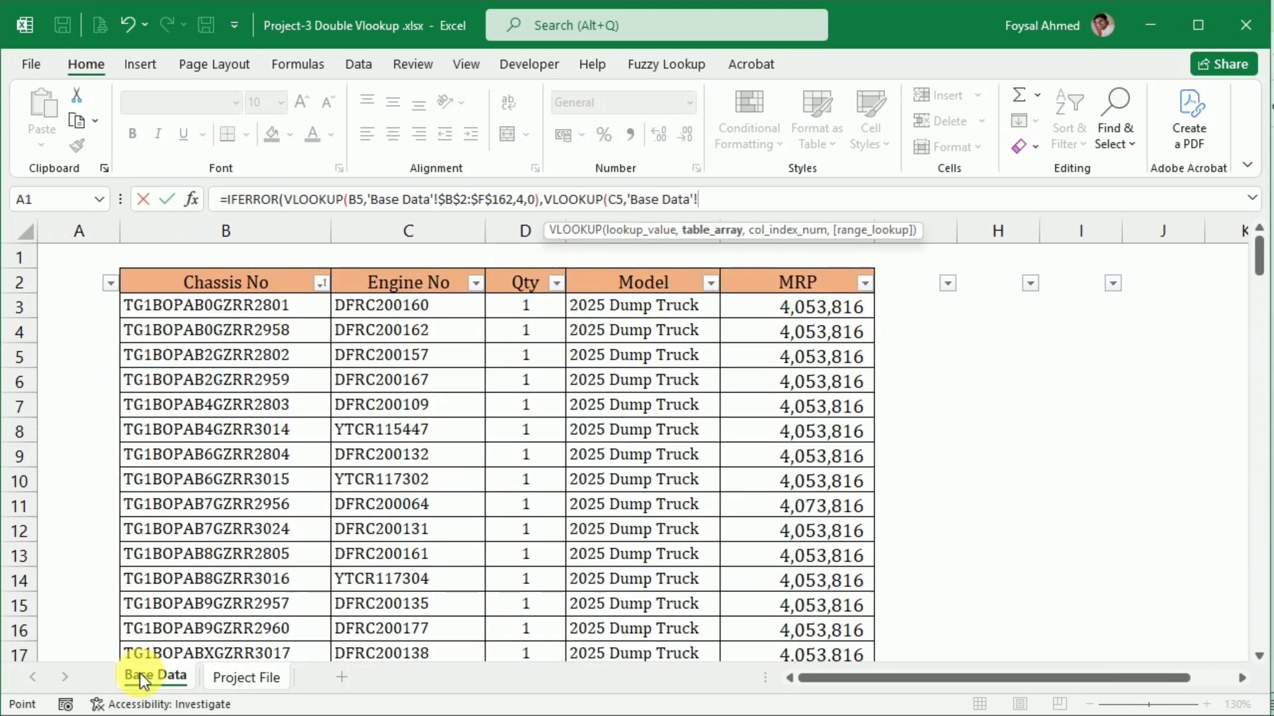
{"action": "left_click", "coordinate": [364, 277]}
{"action": "key", "text": "shift+Right"}
{"action": "key", "text": "shift+Right"}
{"action": "key", "text": "shift+Right"}
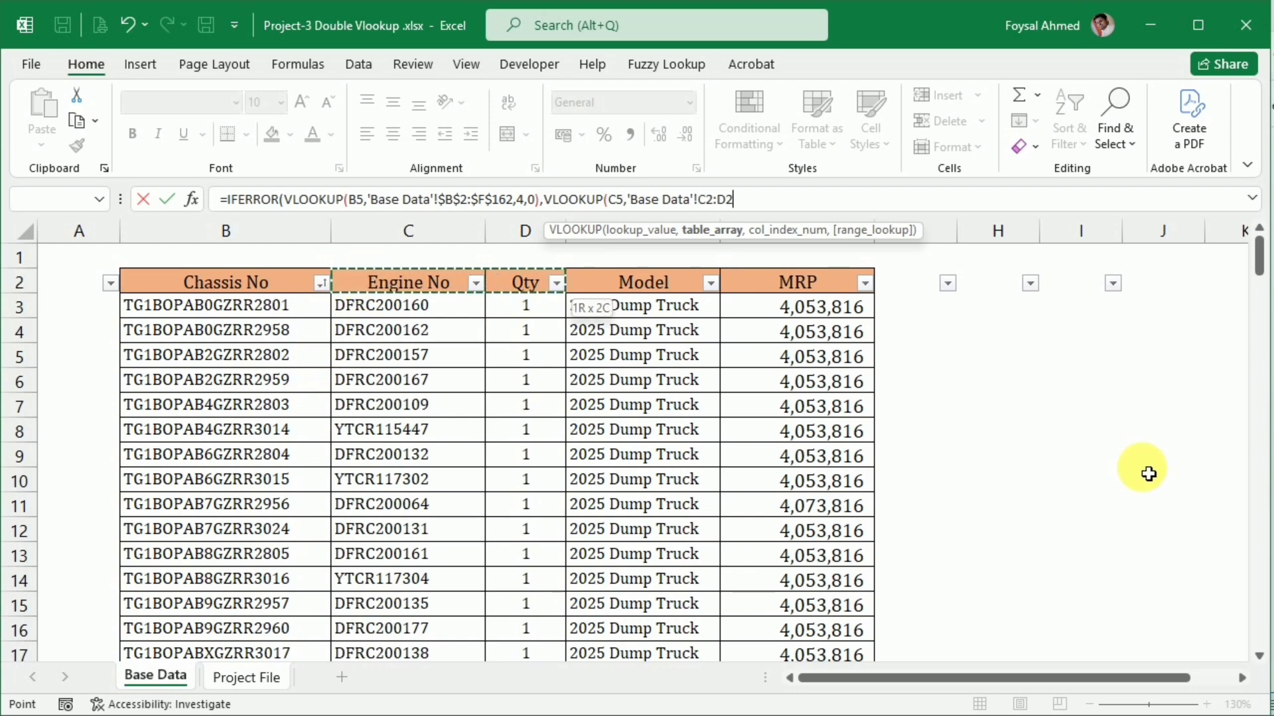
{"action": "key", "text": "ctrl+shift+Down"}
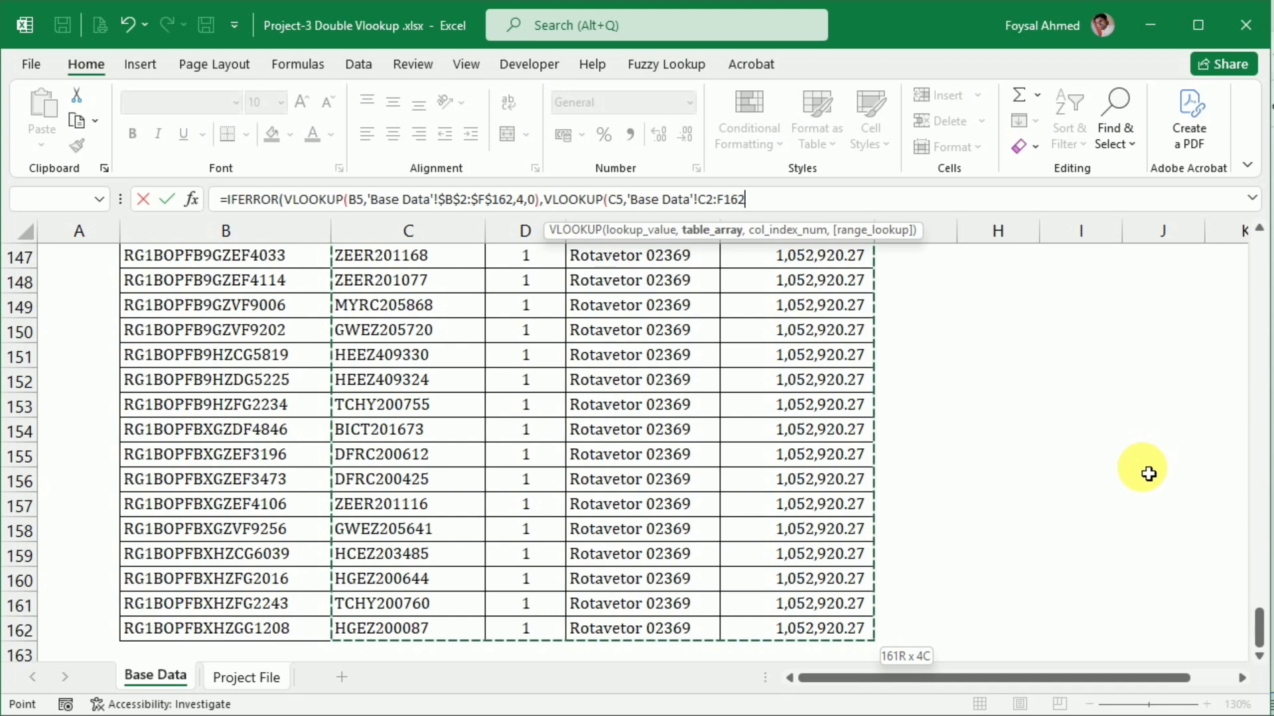
{"action": "key", "text": "F4"}
Complete the second VLOOKUP with column index 3 and exact match 0, and fill the E5 formula down to E15
{"action": "type", "text": ","}
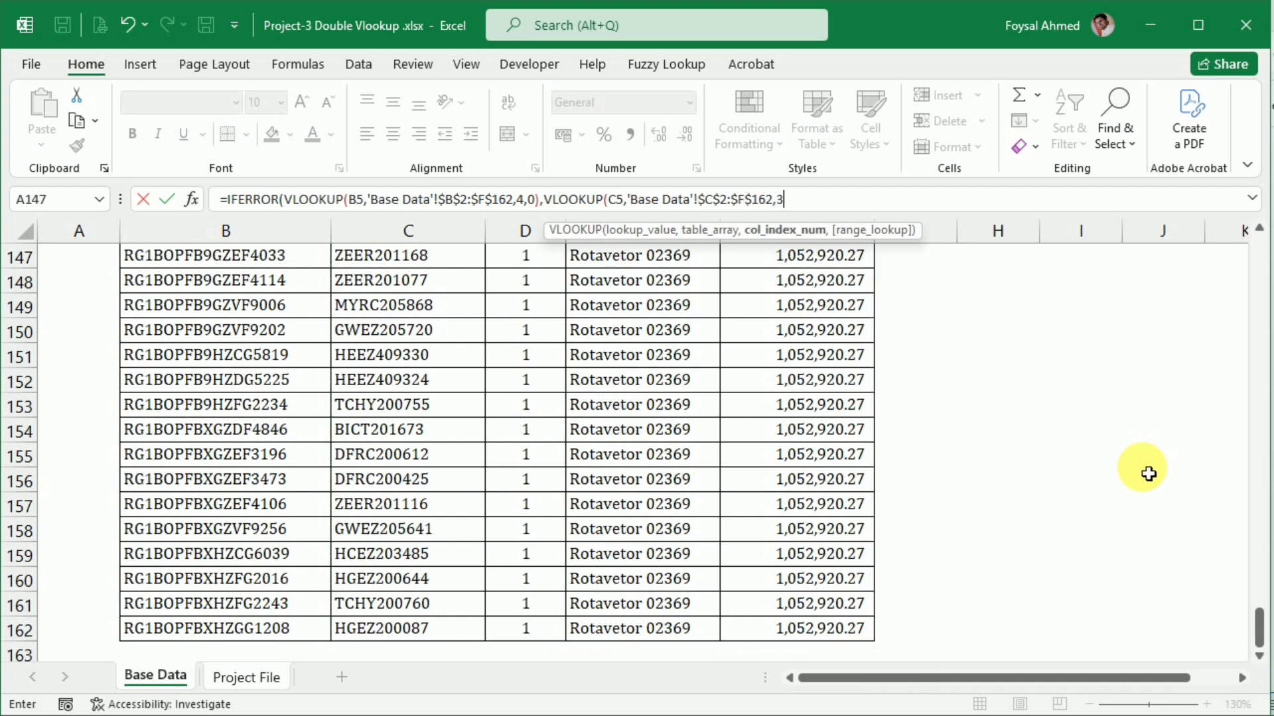
{"action": "type", "text": "3,0"}
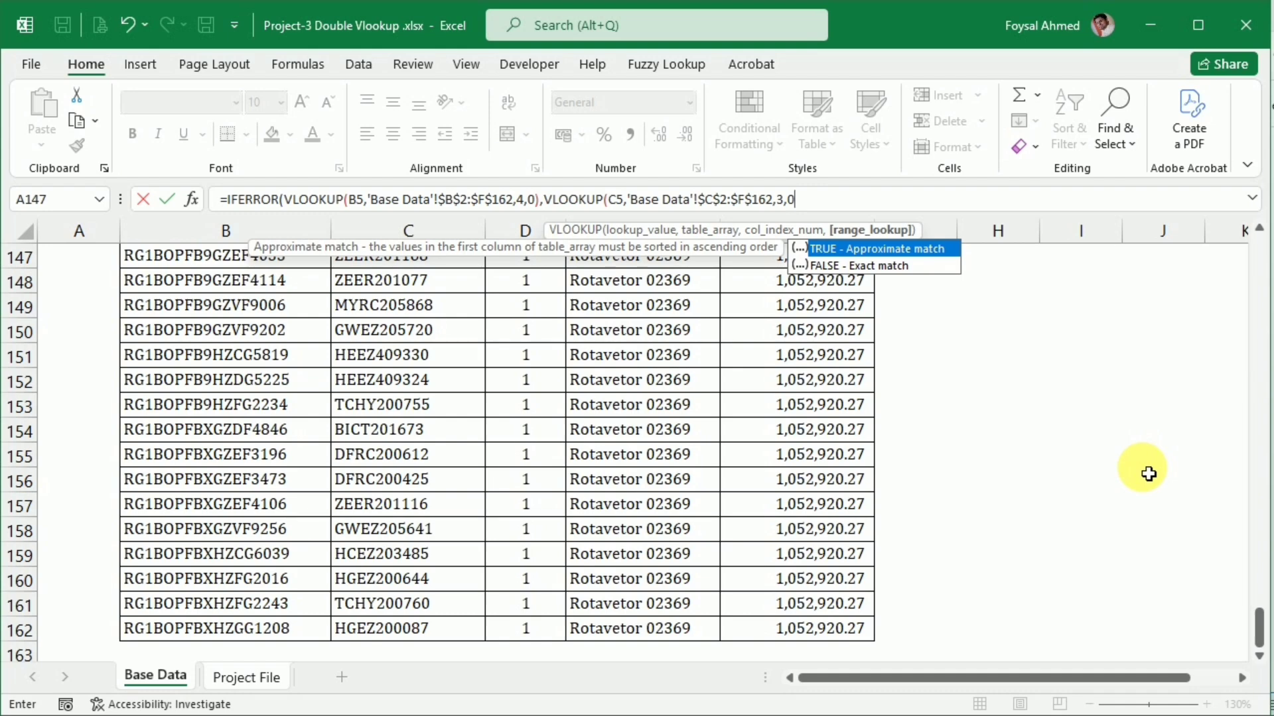
{"action": "key", "text": "Return"}
{"action": "key", "text": "Return"}
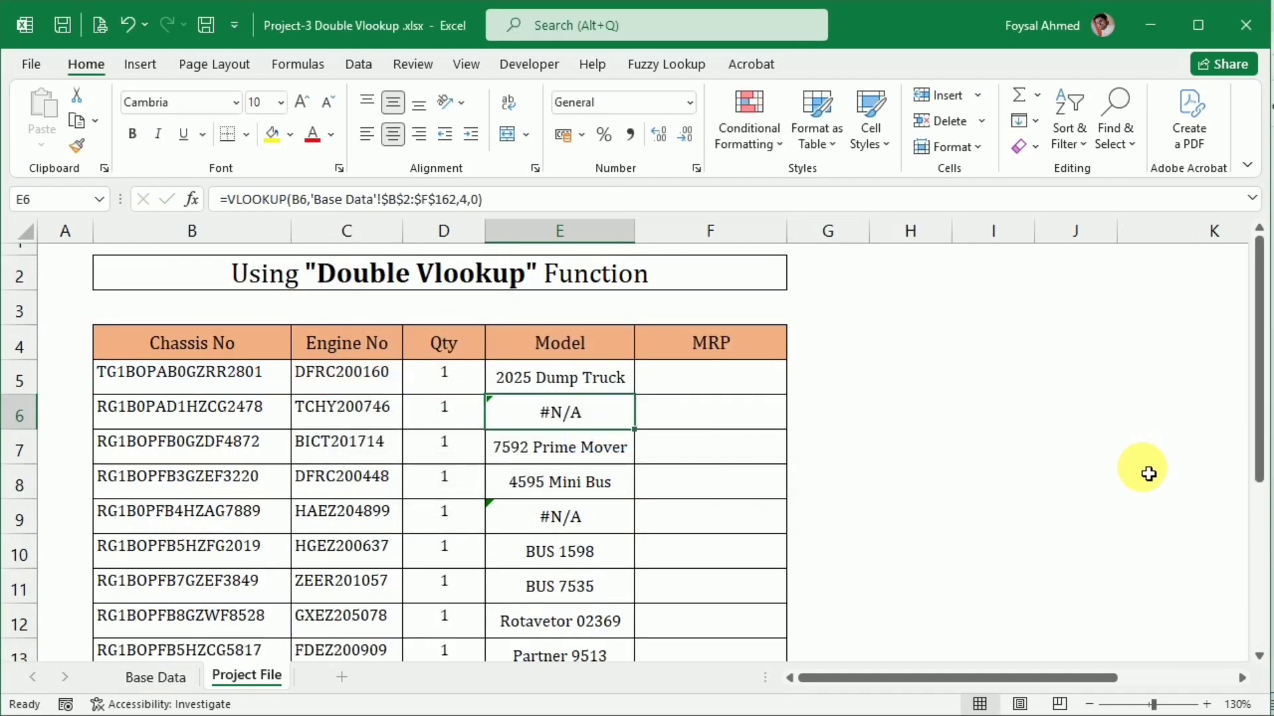
{"action": "left_click", "coordinate": [613, 382]}
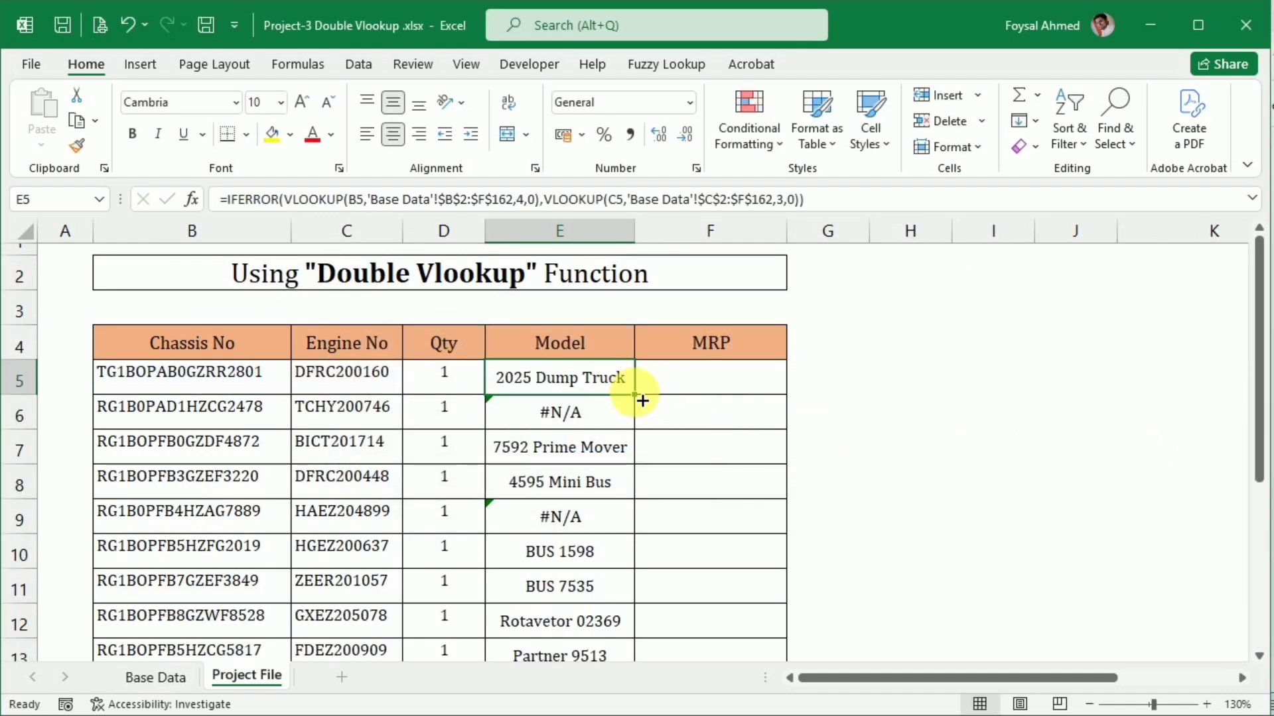
{"action": "left_click_drag", "start_coordinate": [642, 400], "coordinate": [596, 632]}
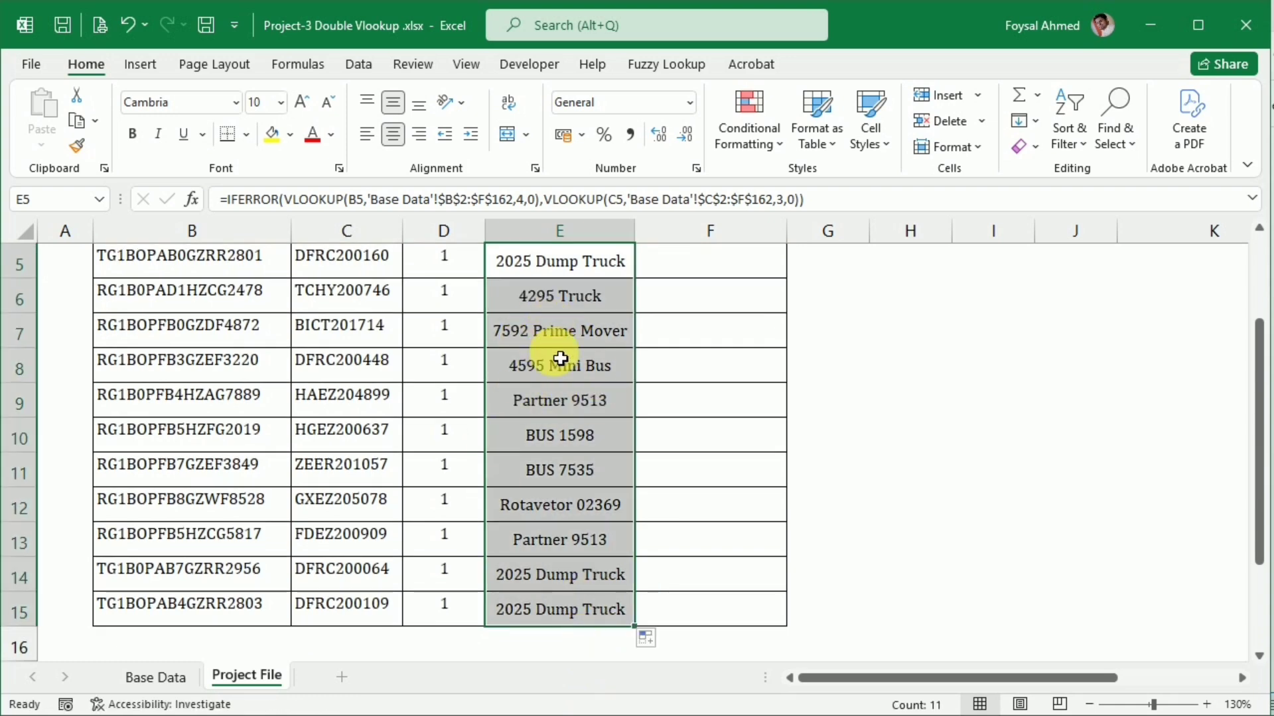
Copy the double VLOOKUP formula text from Model cell E5 into MRP cell F5
{"action": "scroll", "coordinate": [543, 483], "scroll_direction": "up", "scroll_amount": 1}
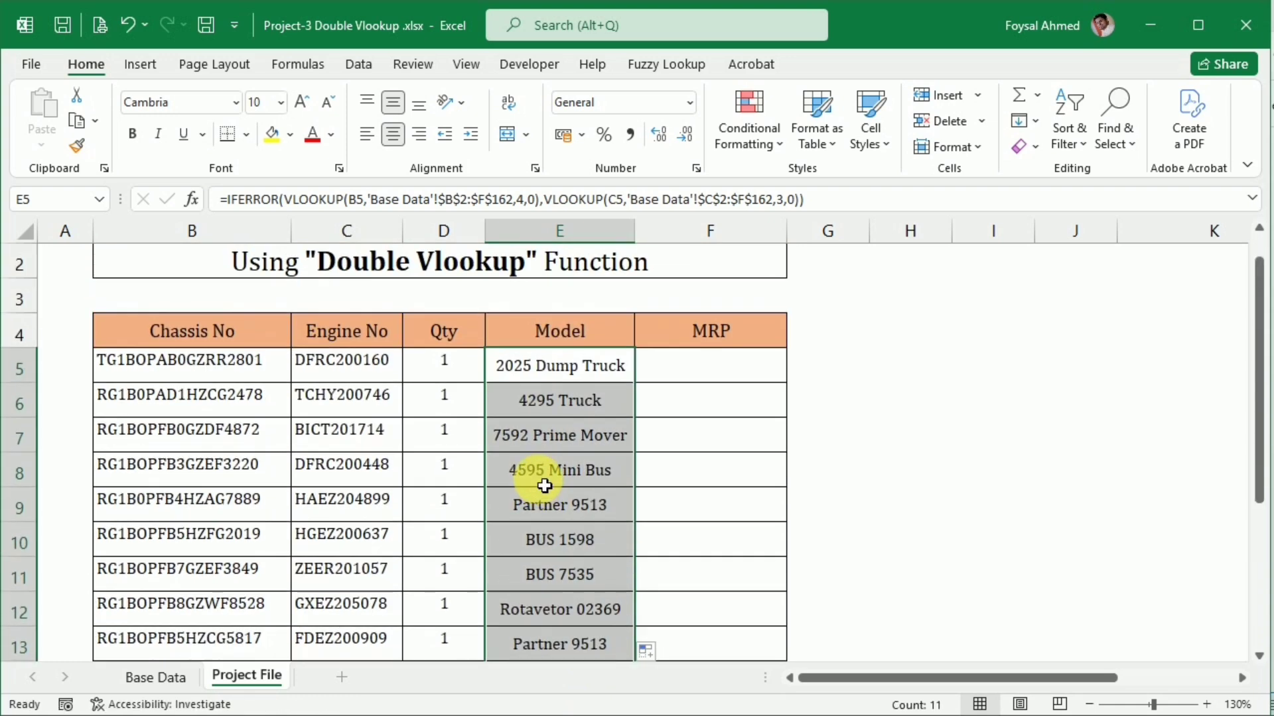
{"action": "left_click", "coordinate": [555, 375]}
{"action": "key", "text": "F2"}
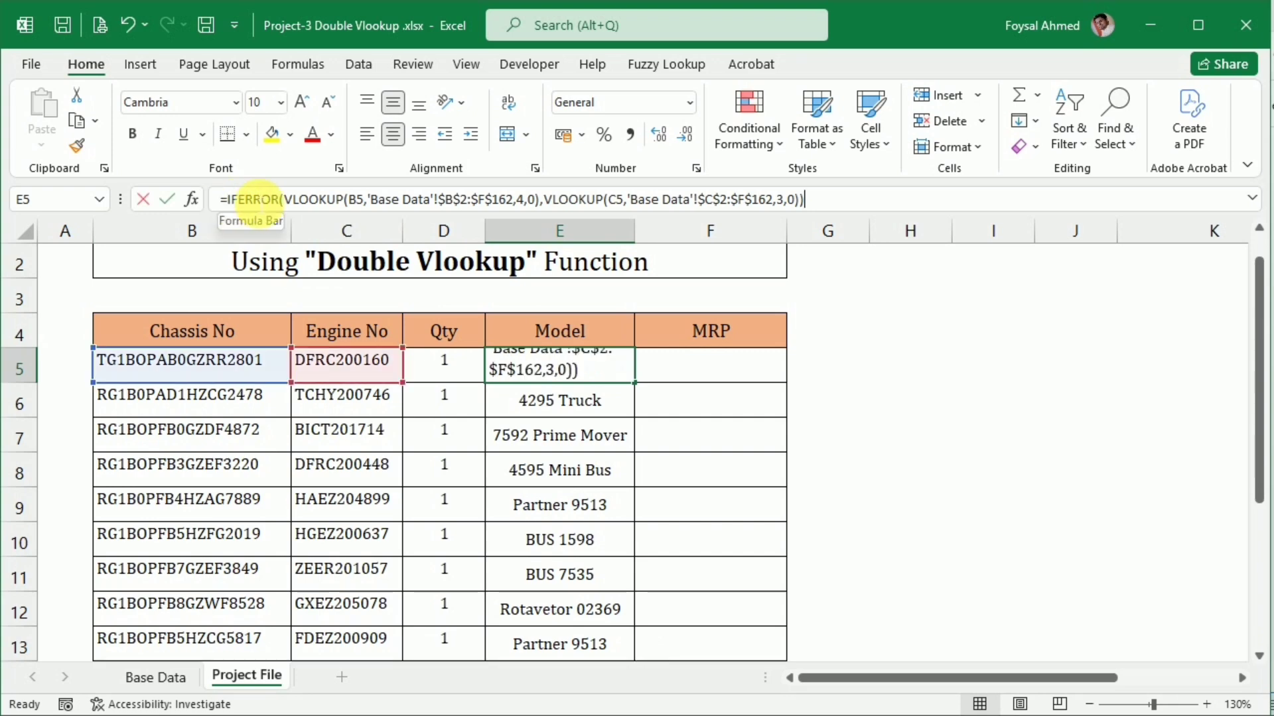
{"action": "key", "text": "ctrl+shift+Home"}
{"action": "key", "text": "ctrl+c"}
{"action": "key", "text": "Tab"}
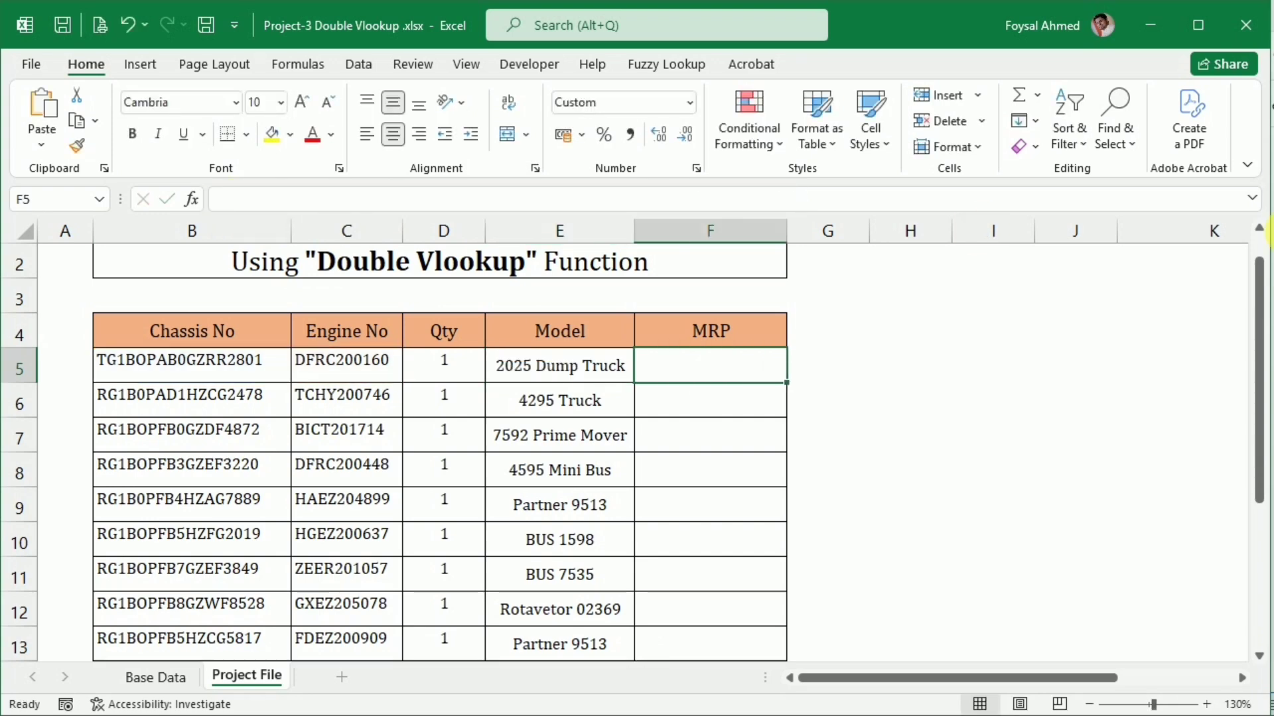
{"action": "key", "text": "F2"}
{"action": "key", "text": "ctrl+v"}
{"action": "key", "text": "Return"}
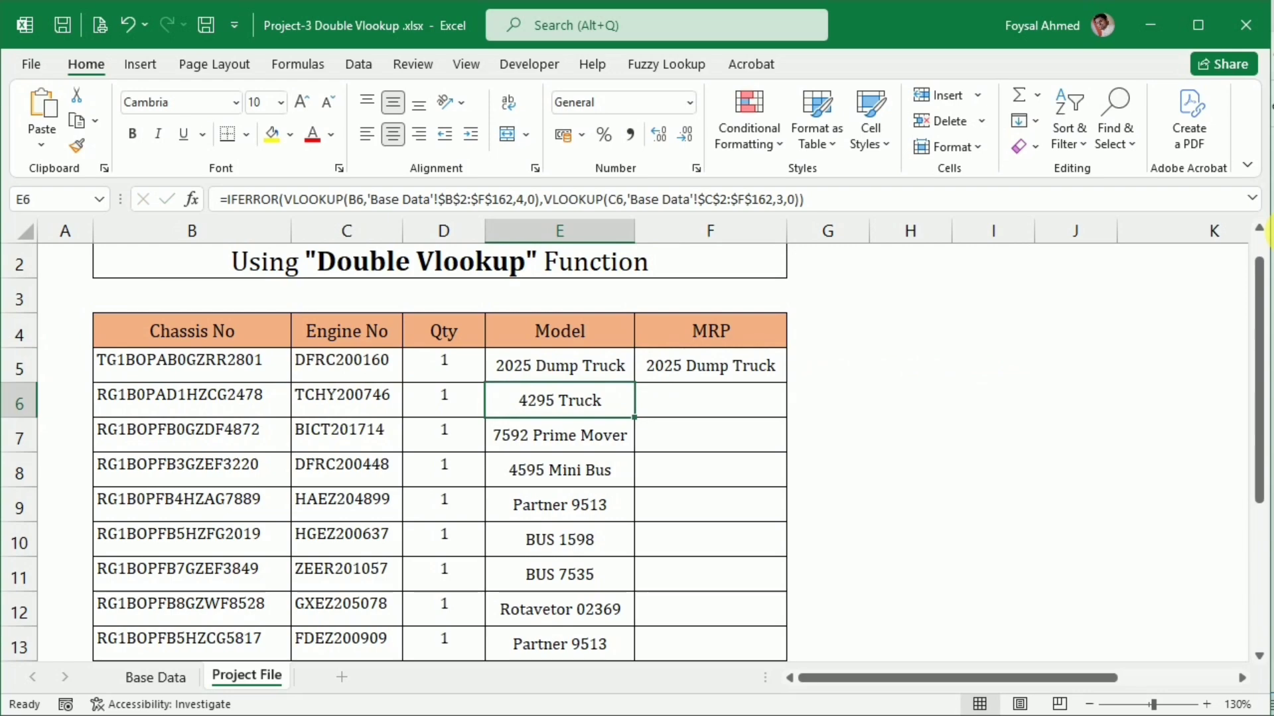
Check the Base Data column order, and in F5 set the first VLOOKUP's column index to 5 and the second's to 4
{"action": "left_click", "coordinate": [686, 372]}
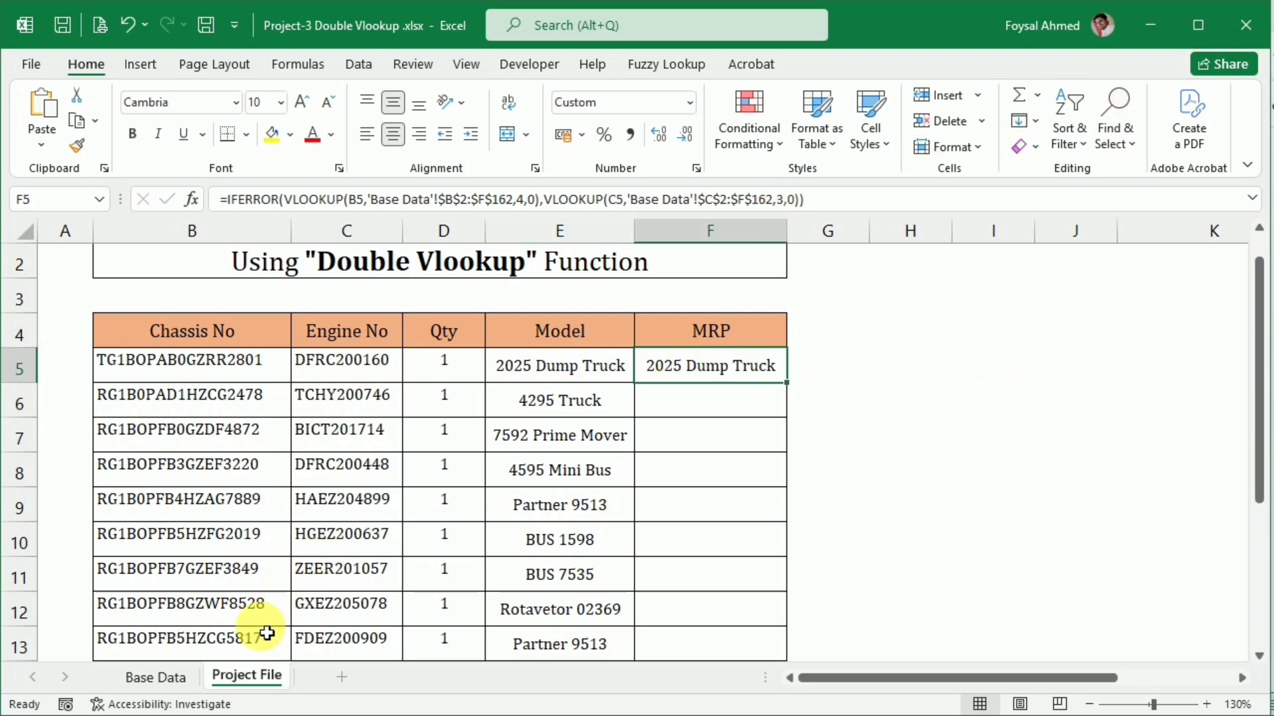
{"action": "left_click", "coordinate": [155, 677]}
{"action": "scroll", "coordinate": [325, 584], "scroll_direction": "up", "scroll_amount": 6}
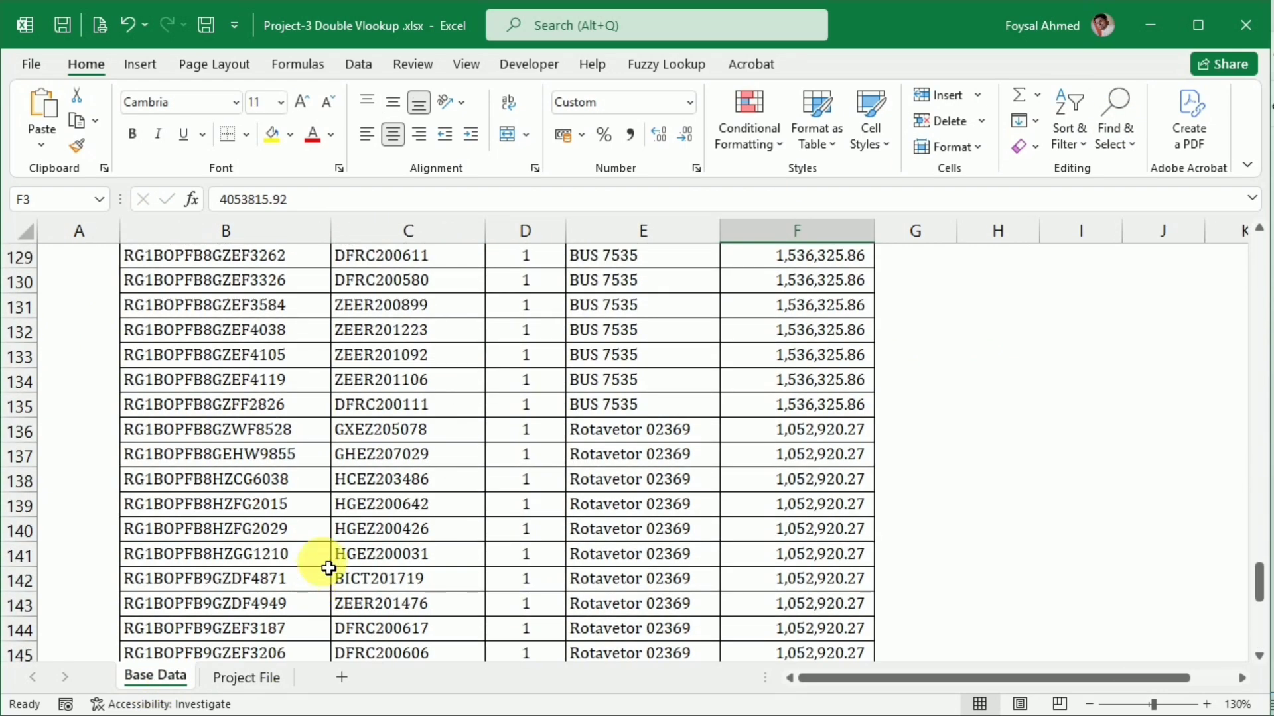
{"action": "scroll", "coordinate": [329, 568], "scroll_direction": "up", "scroll_amount": 20}
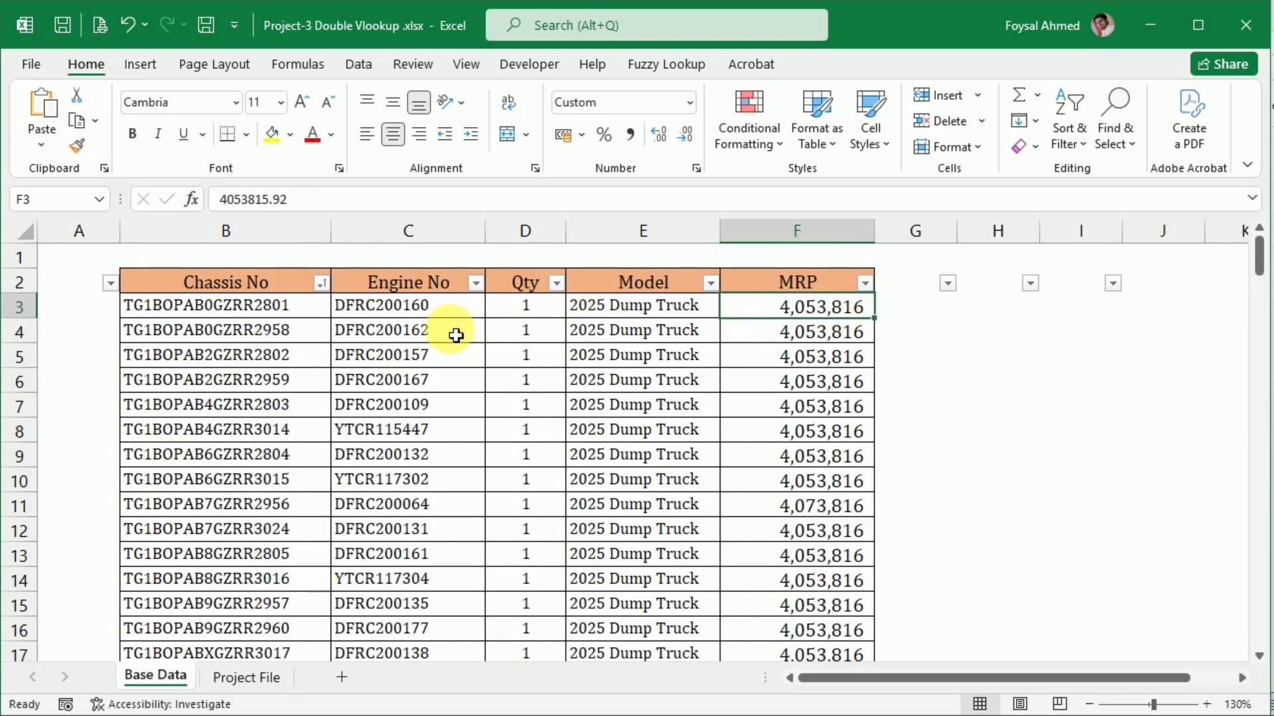
{"action": "left_click", "coordinate": [248, 674]}
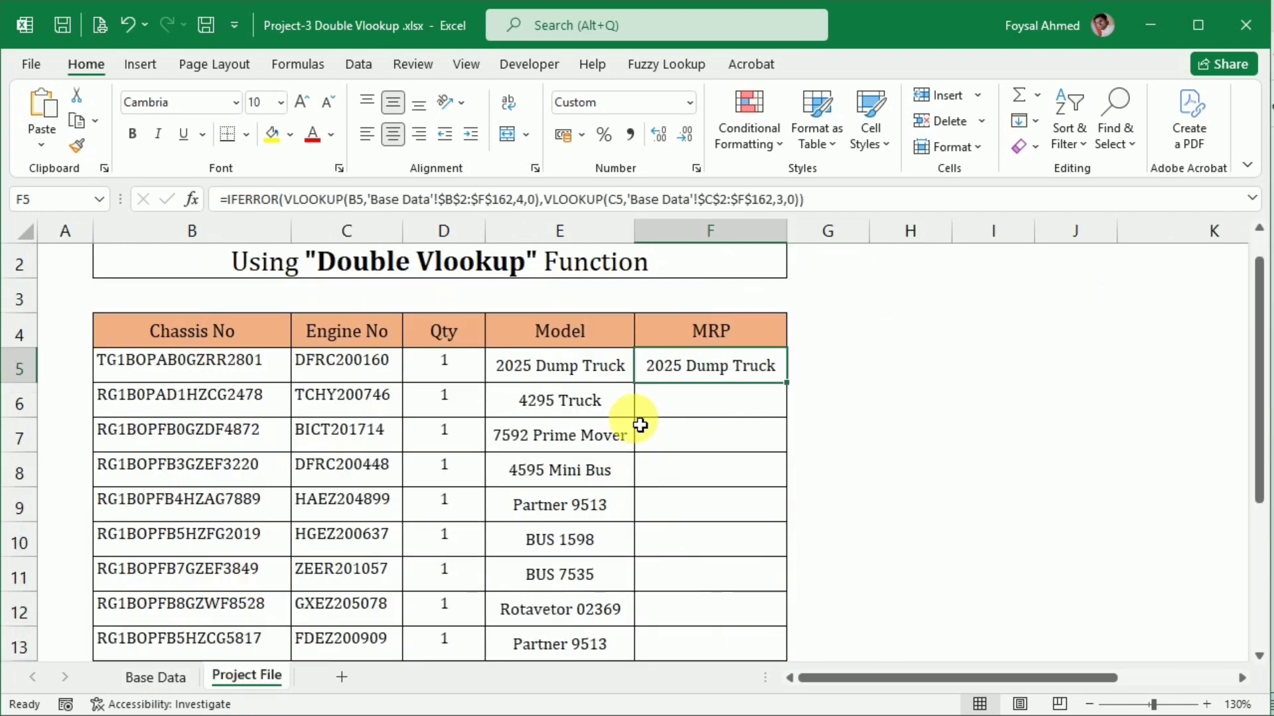
{"action": "double_click", "coordinate": [671, 364]}
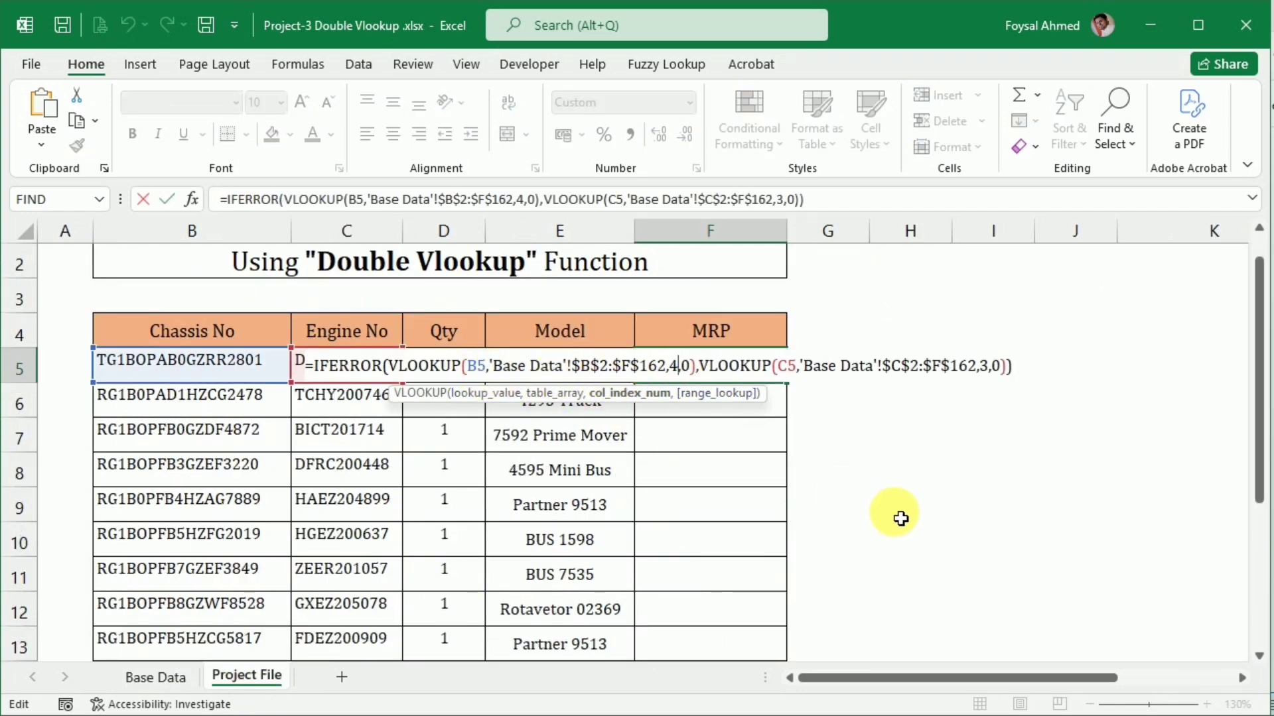
{"action": "key", "text": "BackSpace"}
{"action": "type", "text": "5"}
{"action": "left_click", "coordinate": [990, 367]}
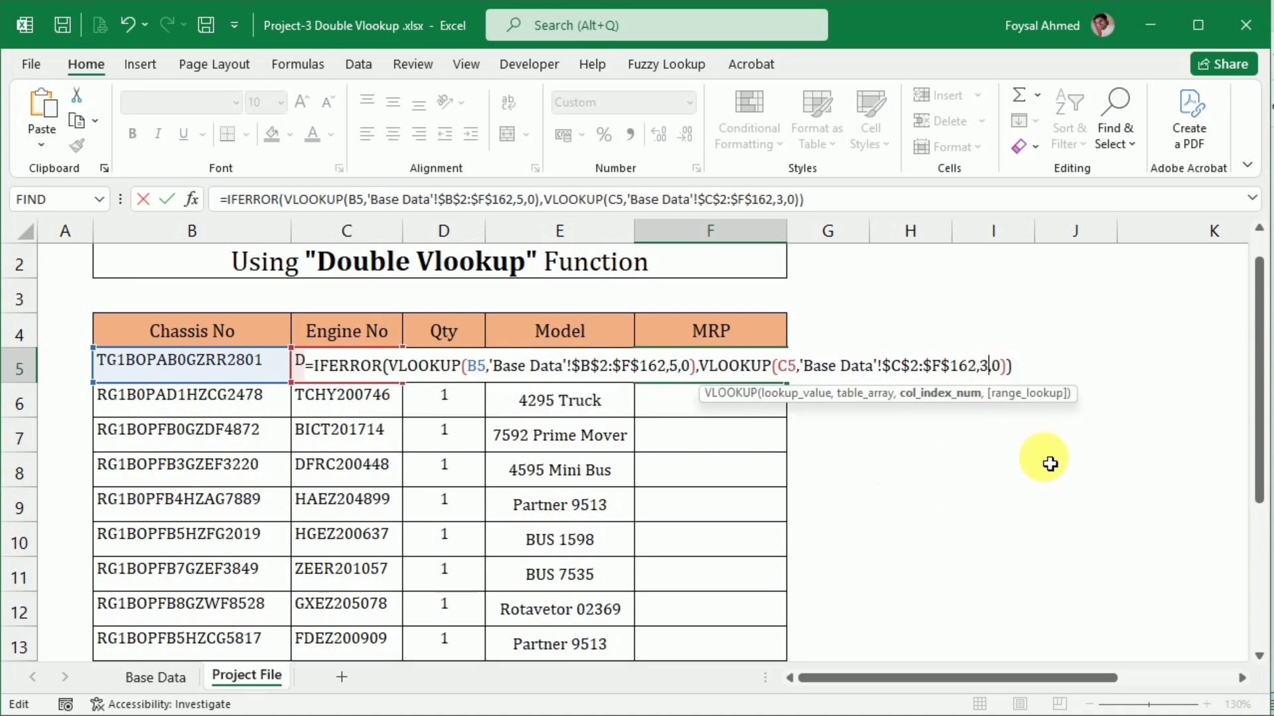
{"action": "key", "text": "BackSpace"}
{"action": "type", "text": "4"}
{"action": "key", "text": "Return"}
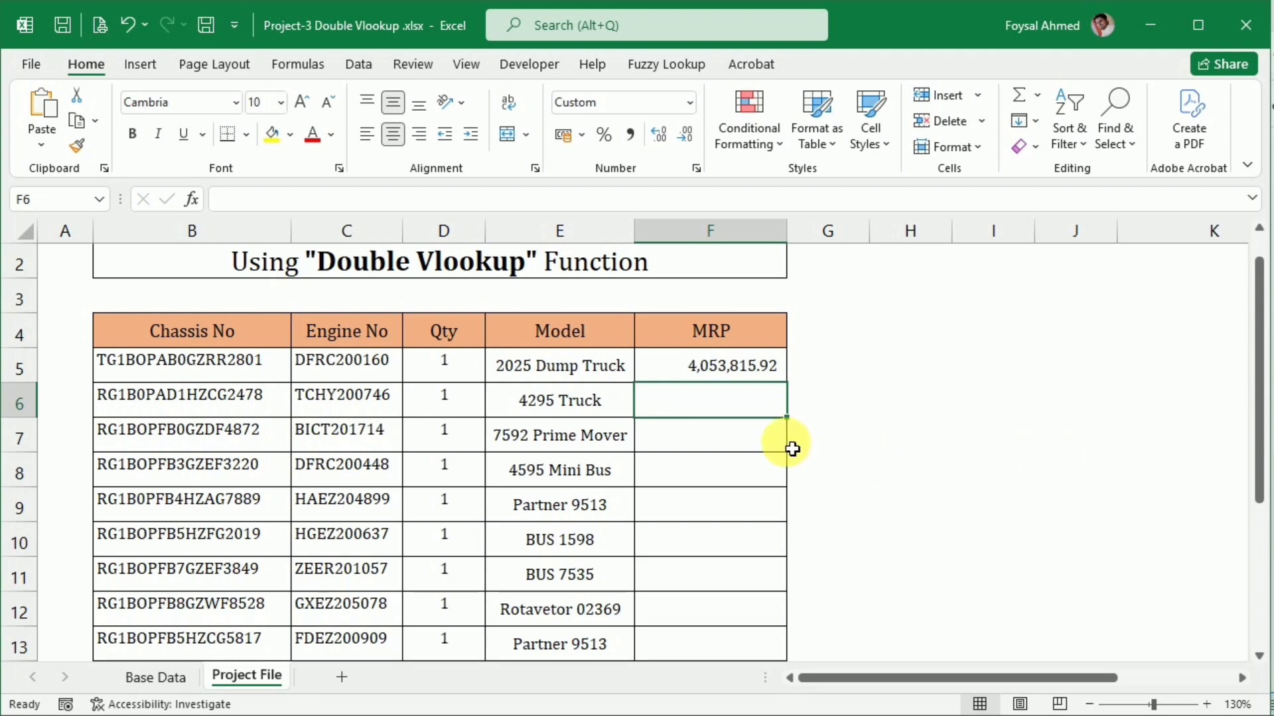
Fill the MRP formula from F5 down to F15
{"action": "left_click", "coordinate": [768, 373]}
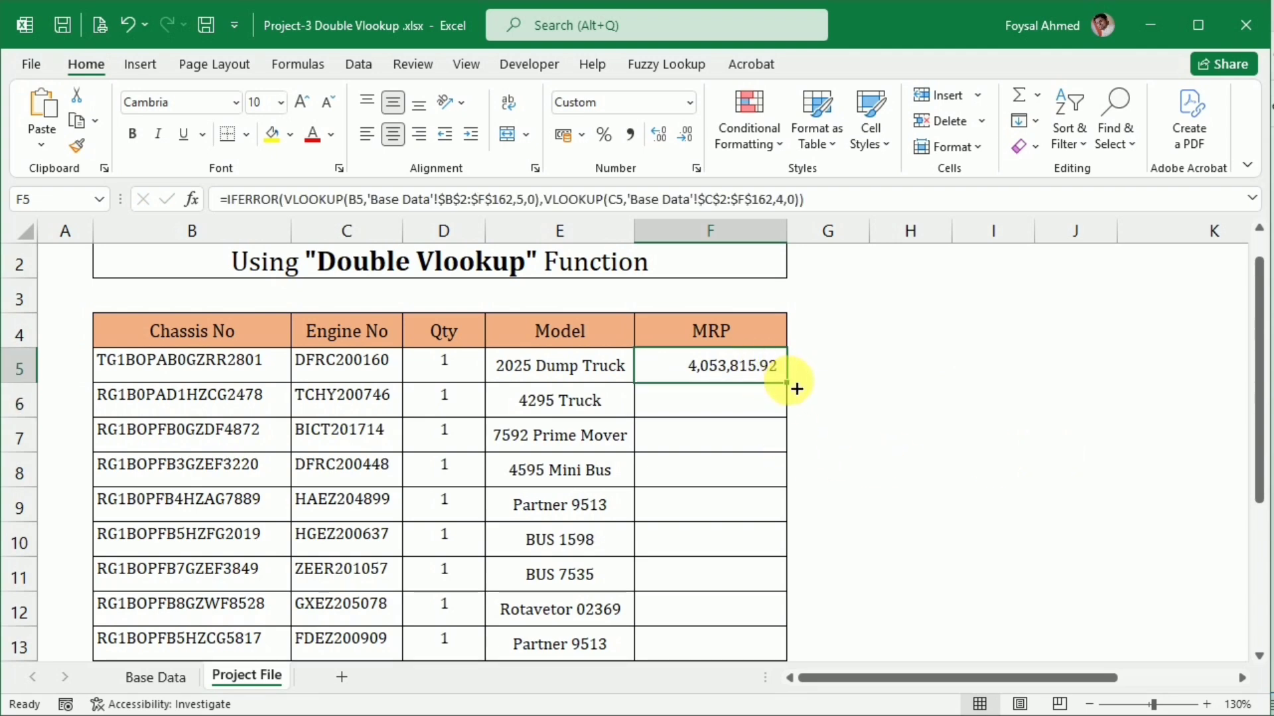
{"action": "left_click_drag", "start_coordinate": [799, 389], "coordinate": [762, 625]}
{"action": "scroll", "coordinate": [575, 601], "scroll_direction": "up", "scroll_amount": 1}
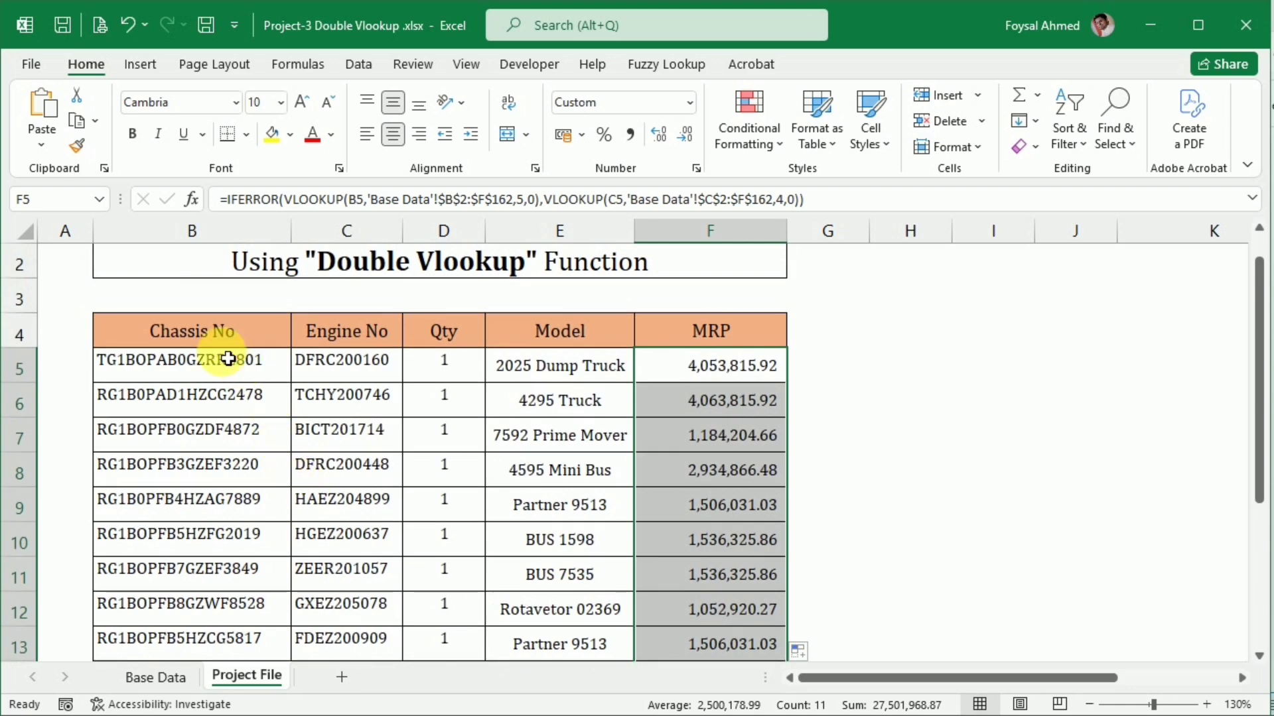
Middle-align the Chassis No, Engine No and Qty cells in B5:D15 vertically
{"action": "left_click_drag", "start_coordinate": [222, 355], "coordinate": [418, 606]}
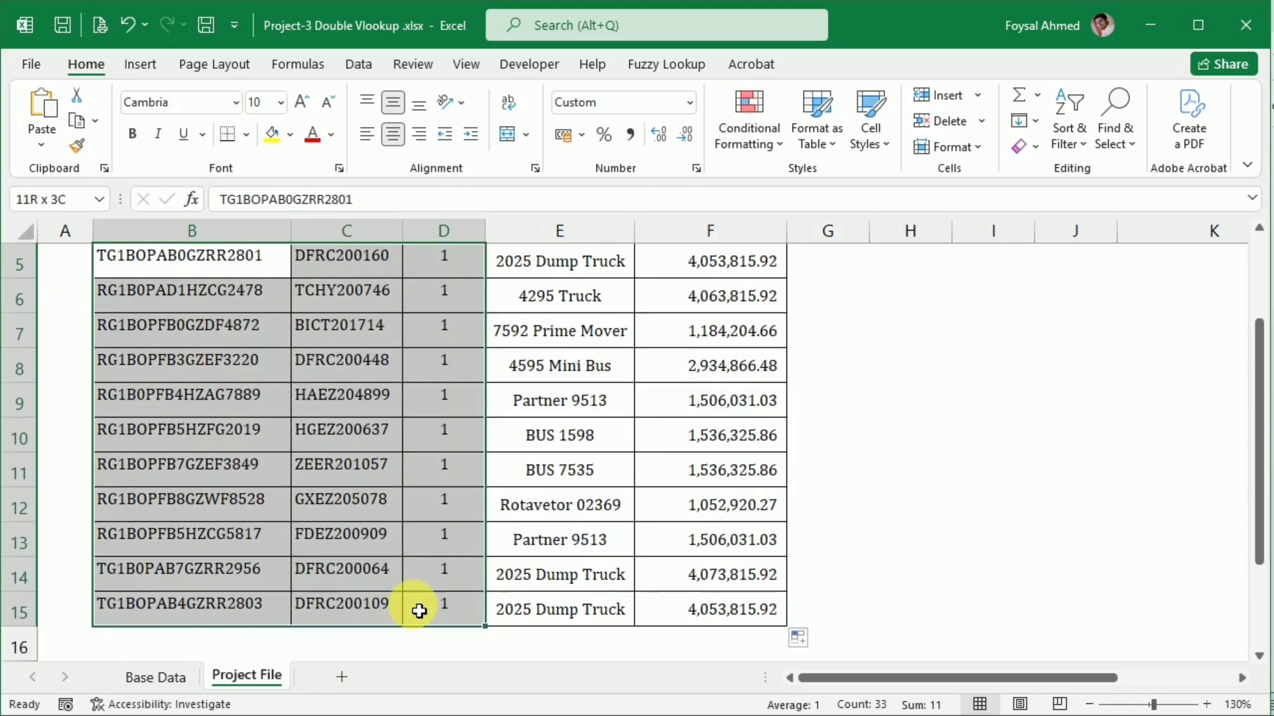
{"action": "left_click", "coordinate": [398, 108]}
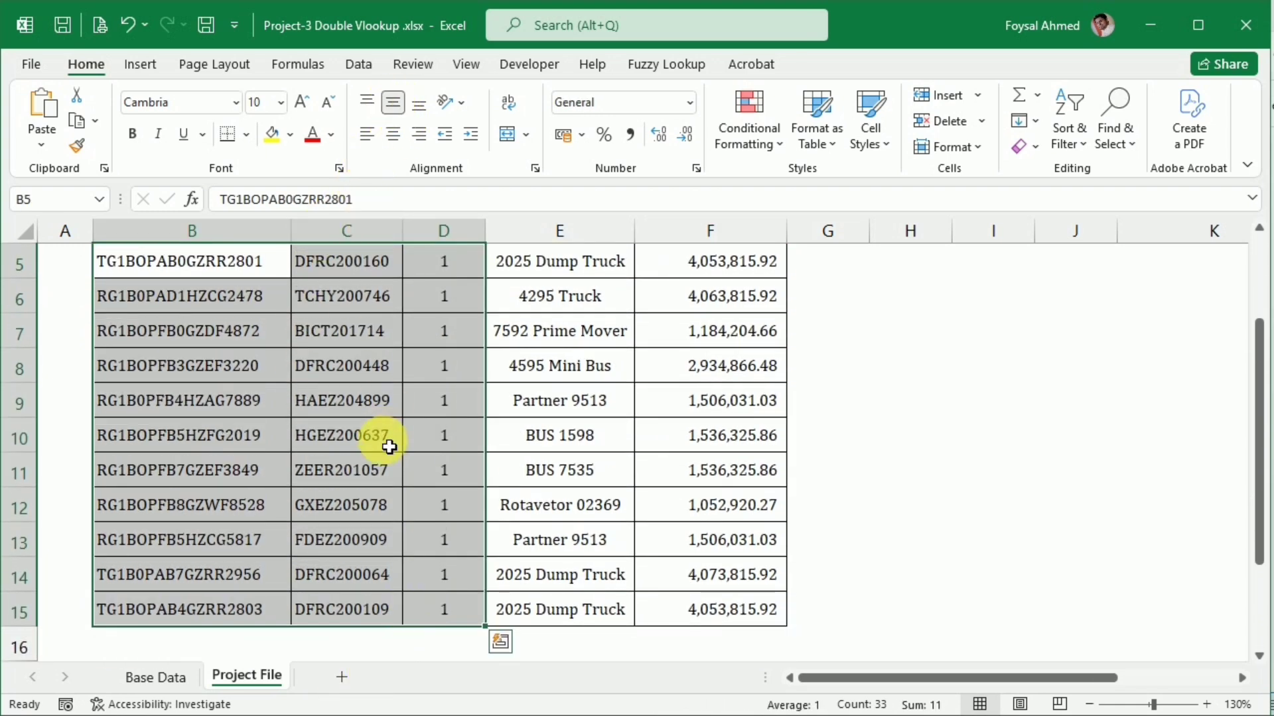
{"action": "scroll", "coordinate": [391, 443], "scroll_direction": "up", "scroll_amount": 1}
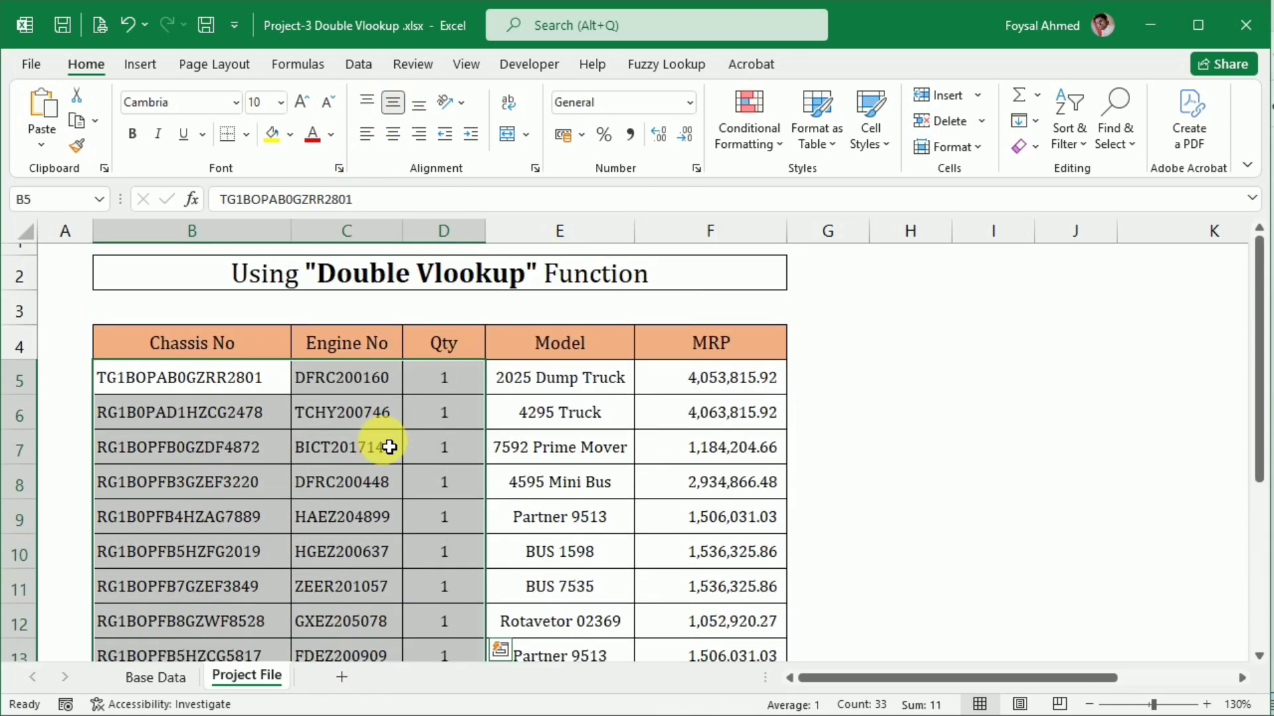
{"action": "left_click", "coordinate": [193, 483]}
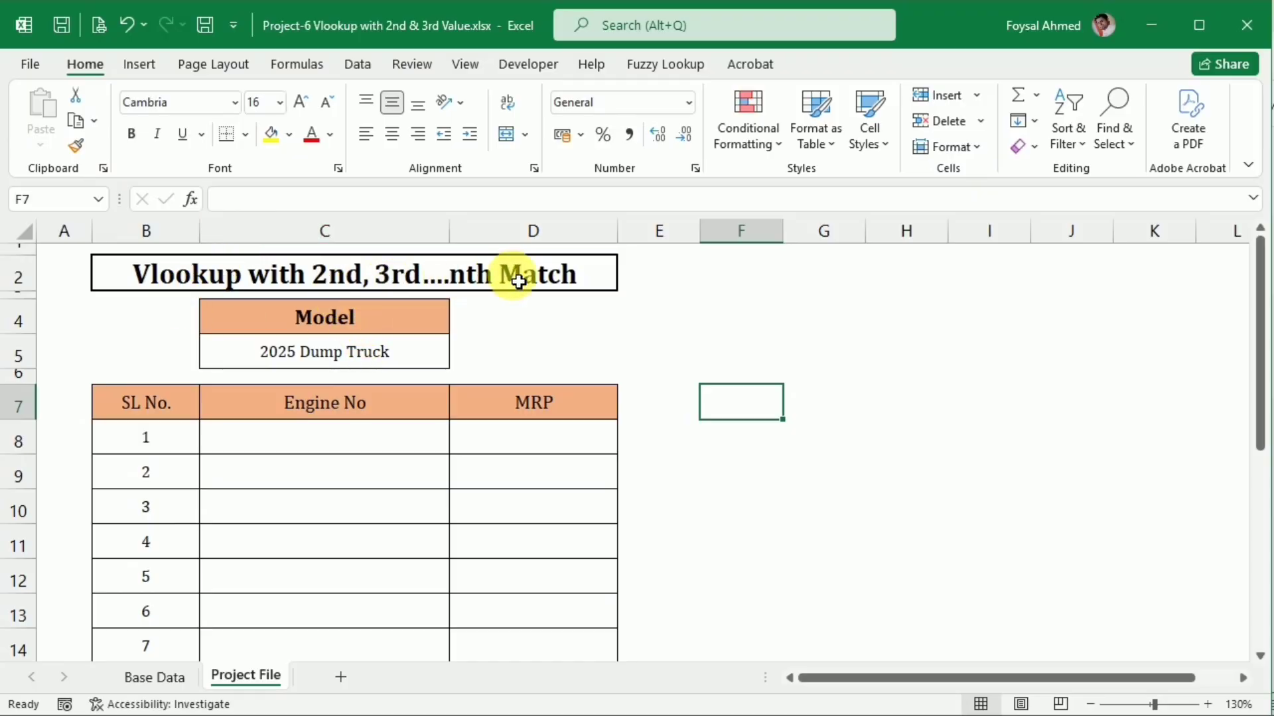
In the Project-6 workbook, examine the Model cell, the Engine No and MRP columns, and the matching columns in Base Data
{"action": "left_click", "coordinate": [328, 359]}
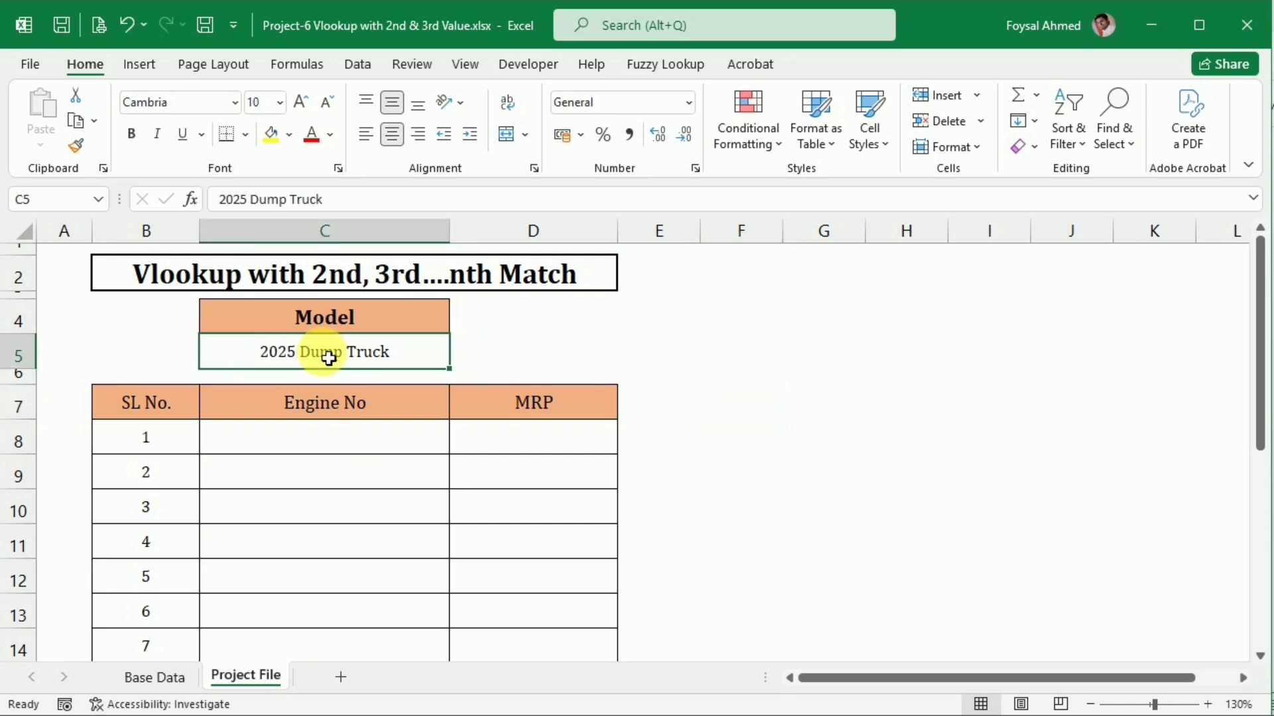
{"action": "left_click_drag", "start_coordinate": [338, 447], "coordinate": [336, 615]}
{"action": "scroll", "coordinate": [338, 614], "scroll_direction": "up", "scroll_amount": 4}
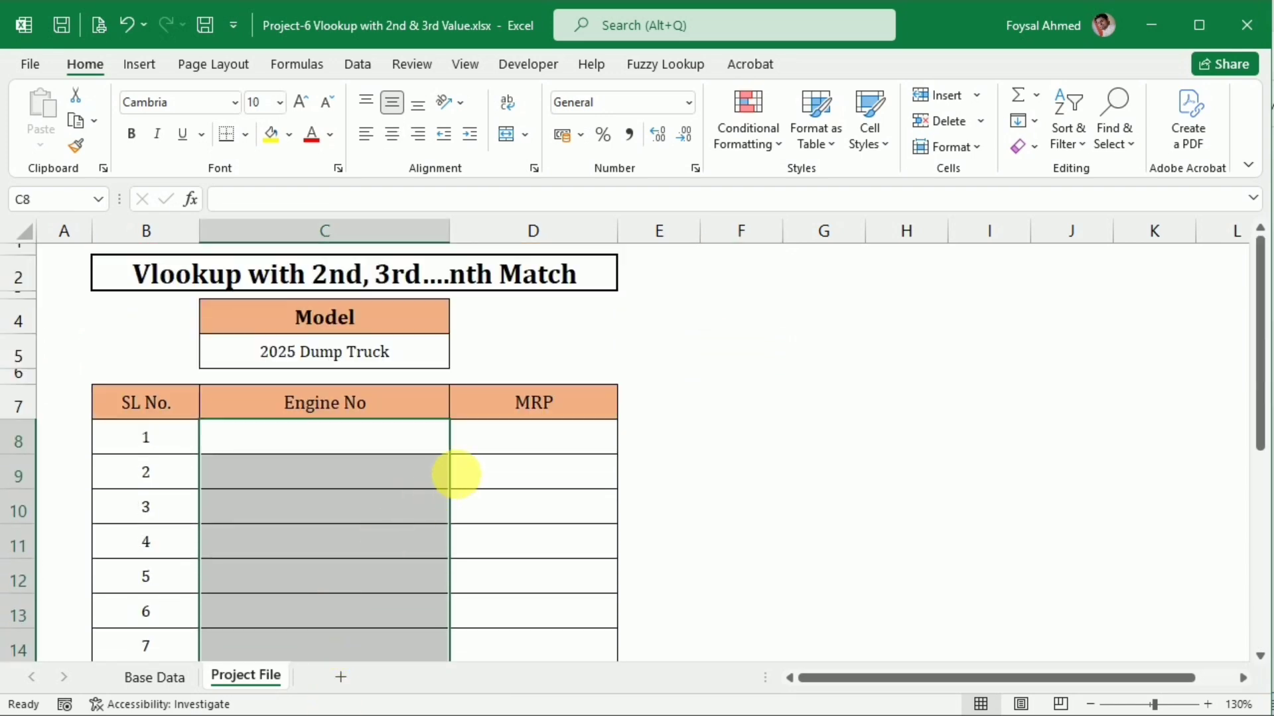
{"action": "left_click", "coordinate": [501, 445]}
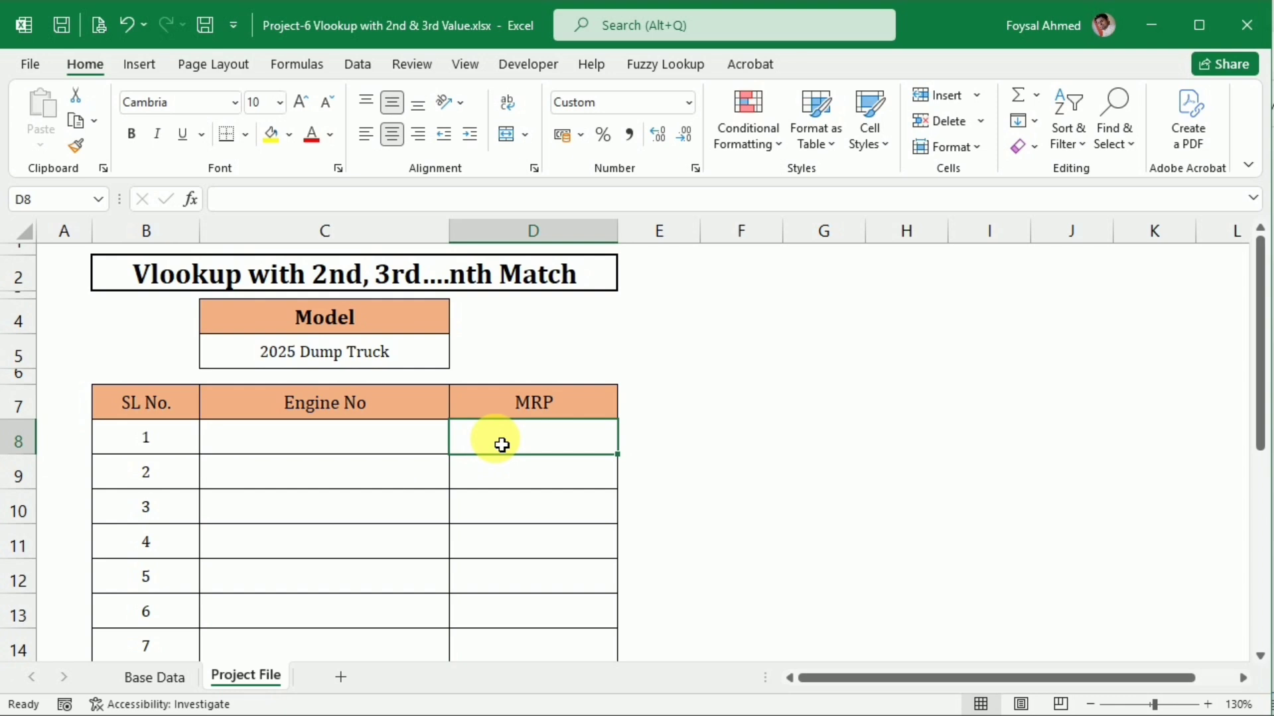
{"action": "left_click", "coordinate": [169, 676]}
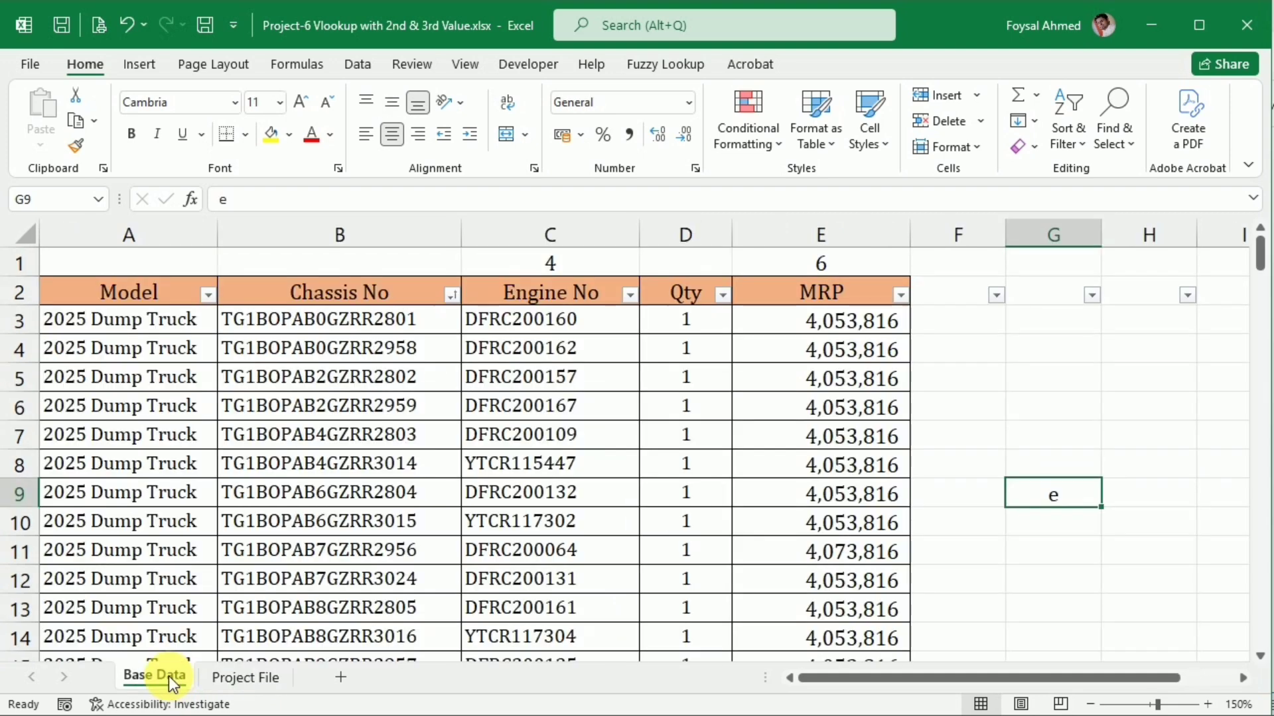
{"action": "left_click", "coordinate": [385, 332]}
{"action": "left_click", "coordinate": [546, 330]}
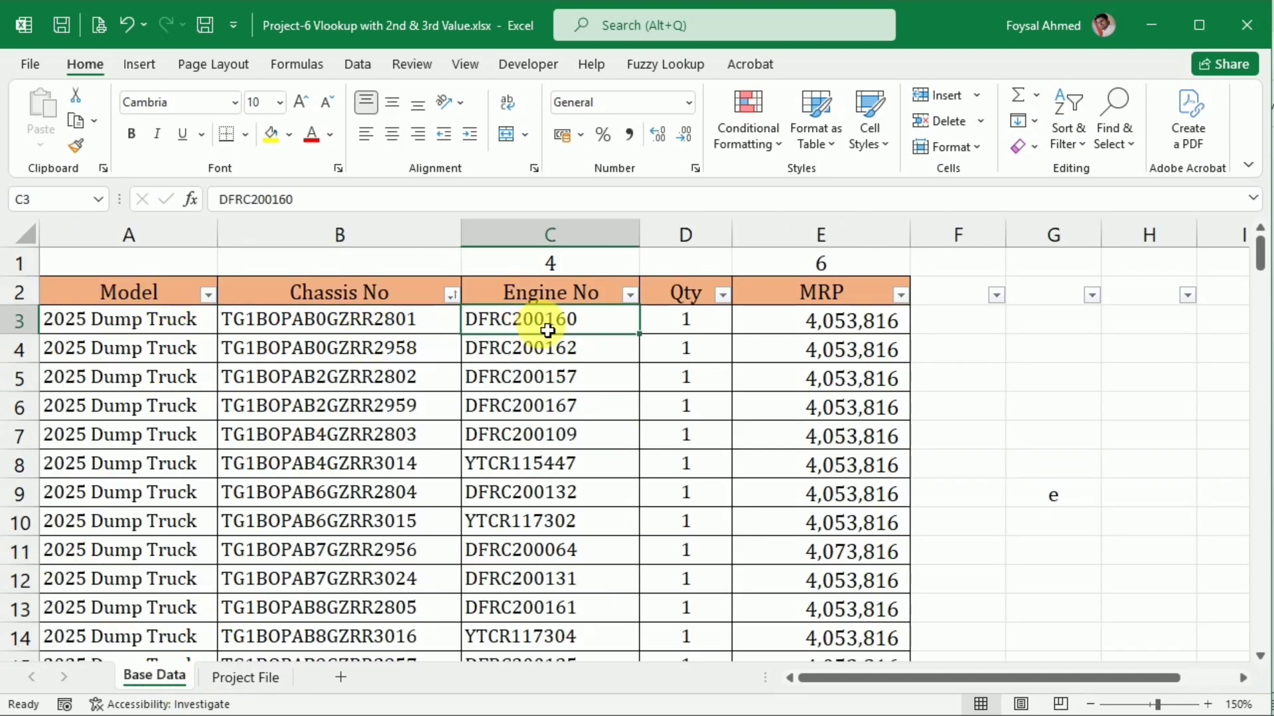
{"action": "left_click", "coordinate": [791, 325]}
{"action": "scroll", "coordinate": [606, 568], "scroll_direction": "down", "scroll_amount": 6}
{"action": "scroll", "coordinate": [611, 569], "scroll_direction": "up", "scroll_amount": 6}
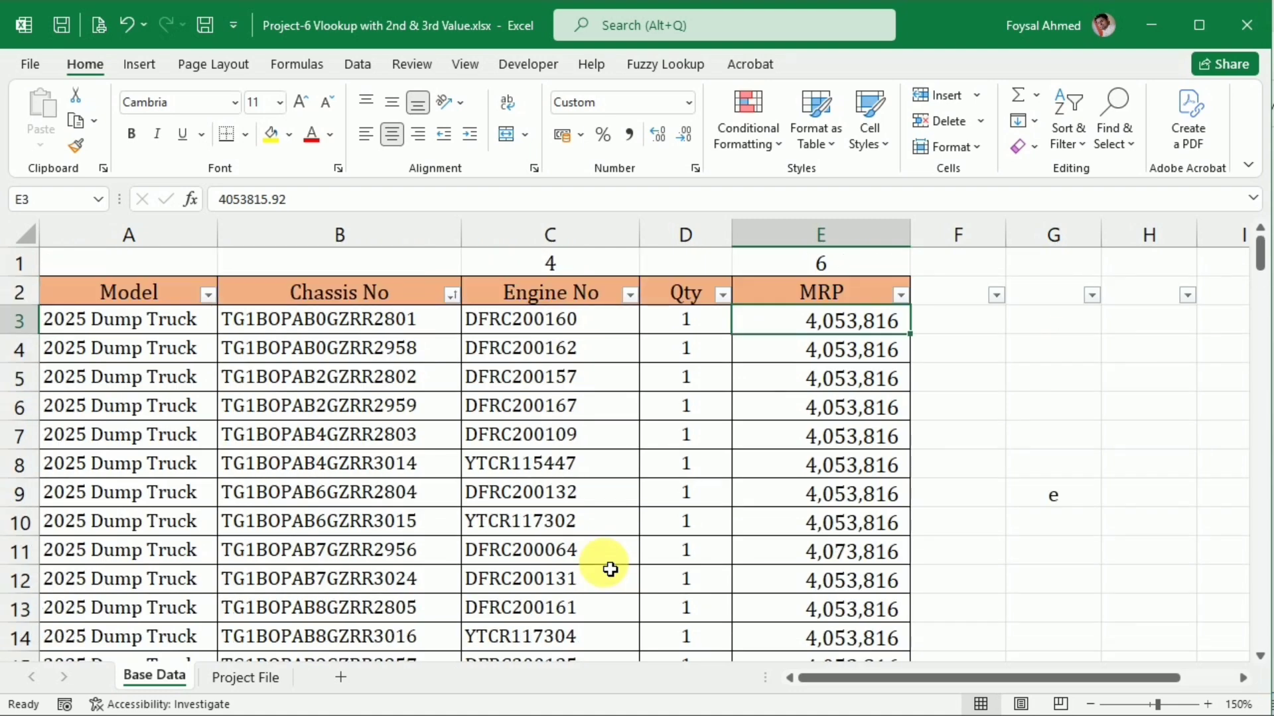
Clear cells B1:E1 above the Base Data headers and return to the Project File sheet
{"action": "left_click_drag", "start_coordinate": [454, 264], "coordinate": [833, 248]}
{"action": "key", "text": "Delete"}
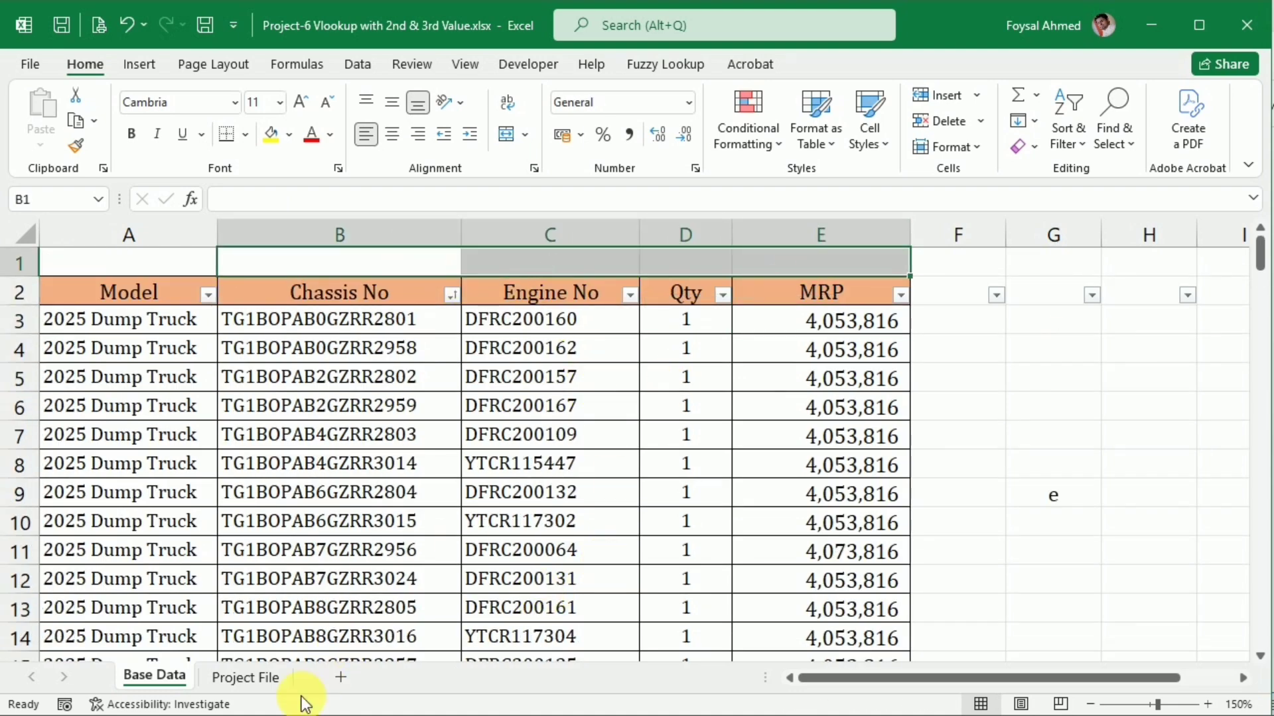
{"action": "left_click", "coordinate": [264, 679]}
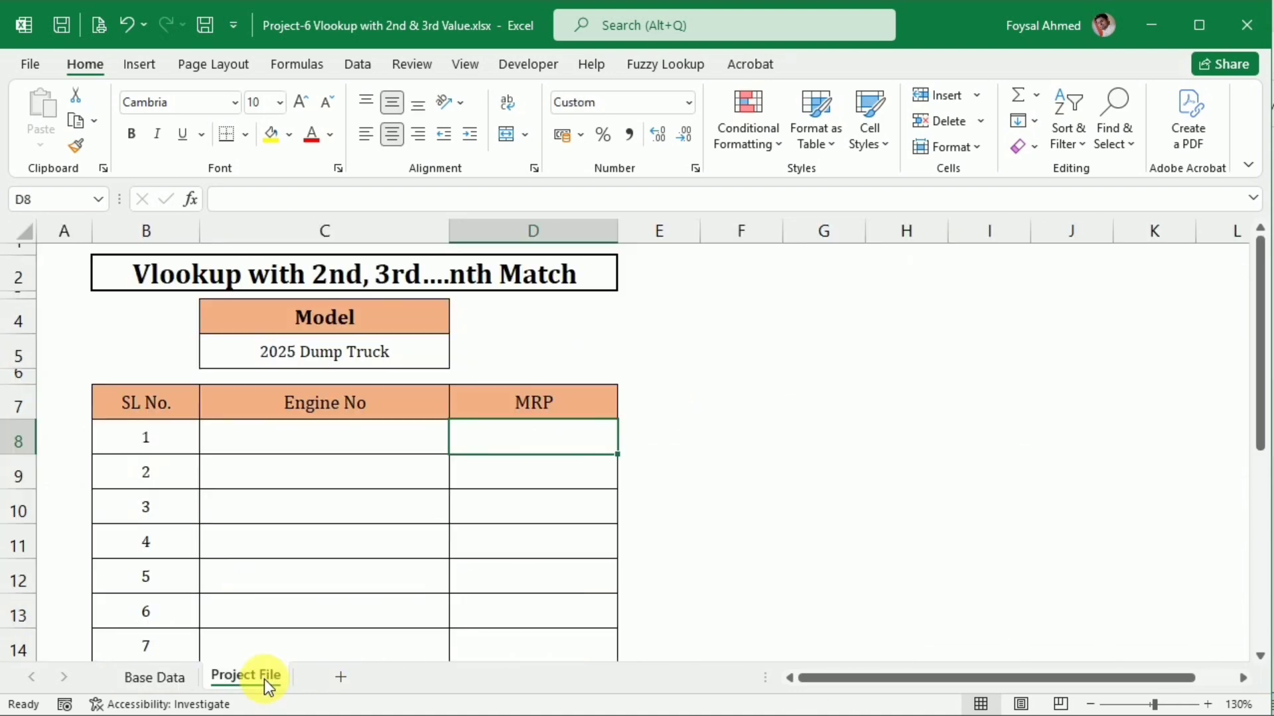
Start a VLOOKUP in Engine No cell C8 with the Model cell as the absolute lookup value $C$5
{"action": "left_click", "coordinate": [323, 435]}
{"action": "type", "text": "=vl"}
{"action": "key", "text": "Tab"}
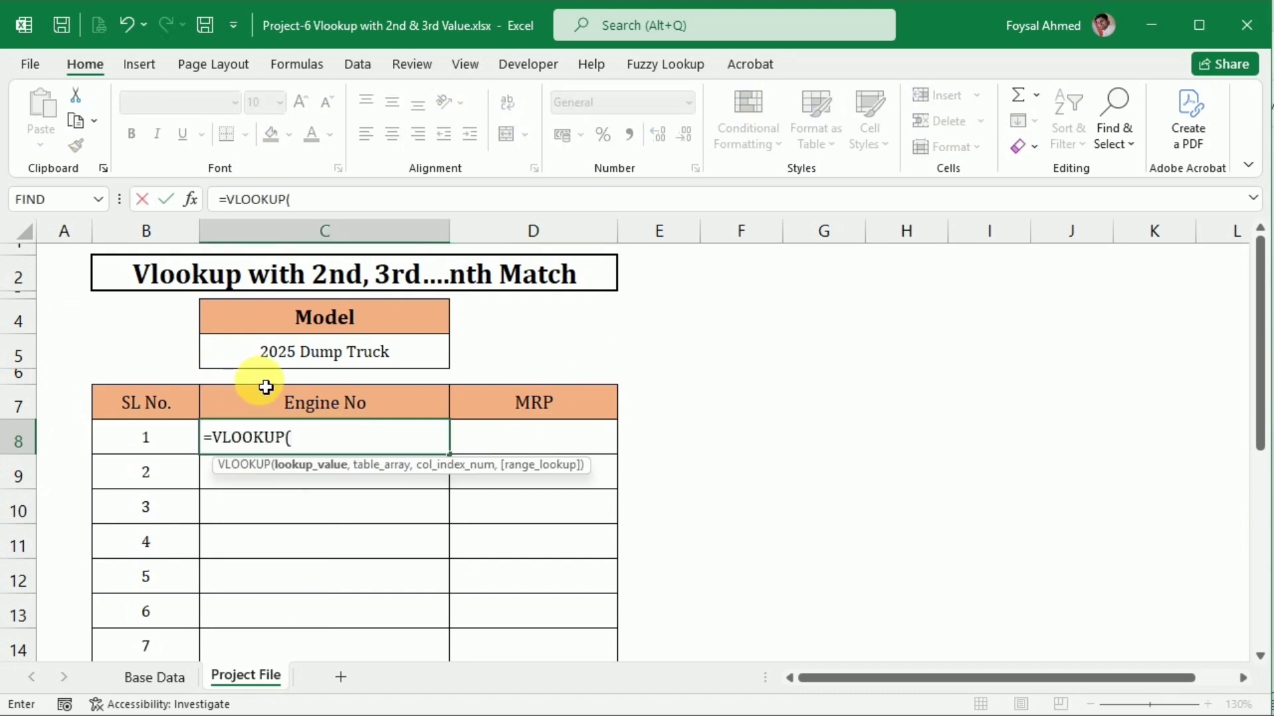
{"action": "left_click", "coordinate": [289, 353]}
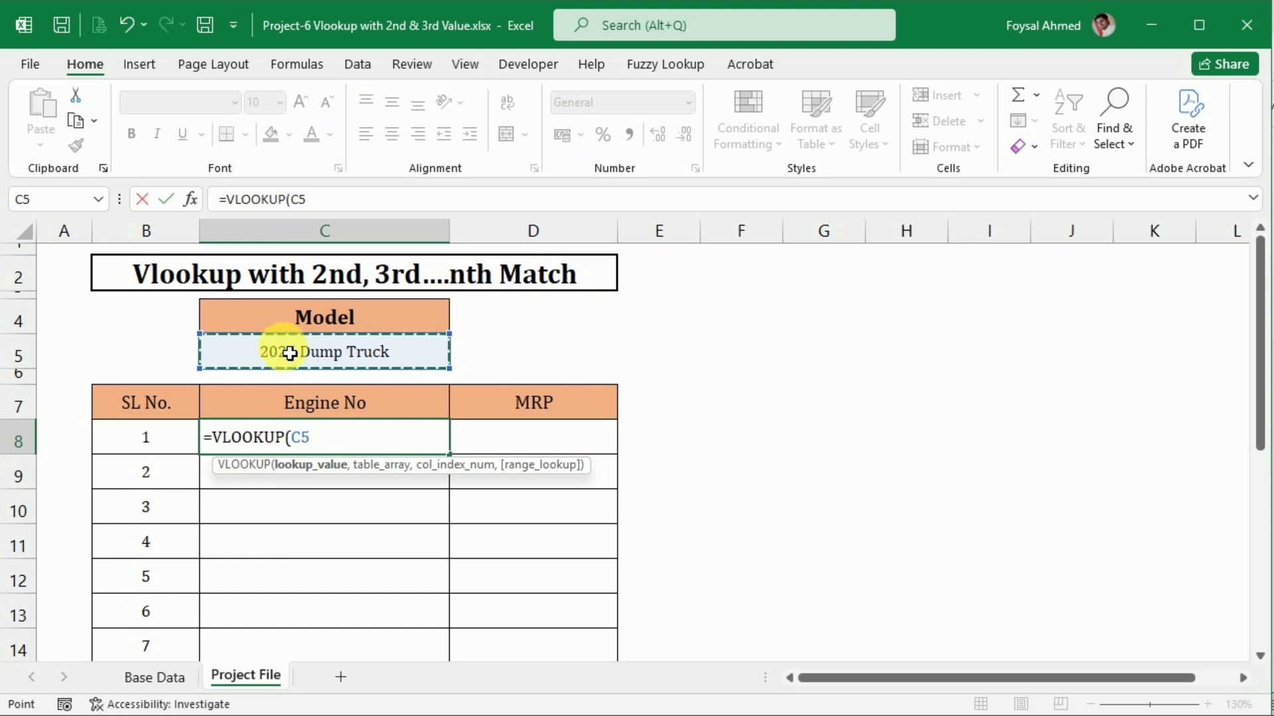
{"action": "key", "text": "F5"}
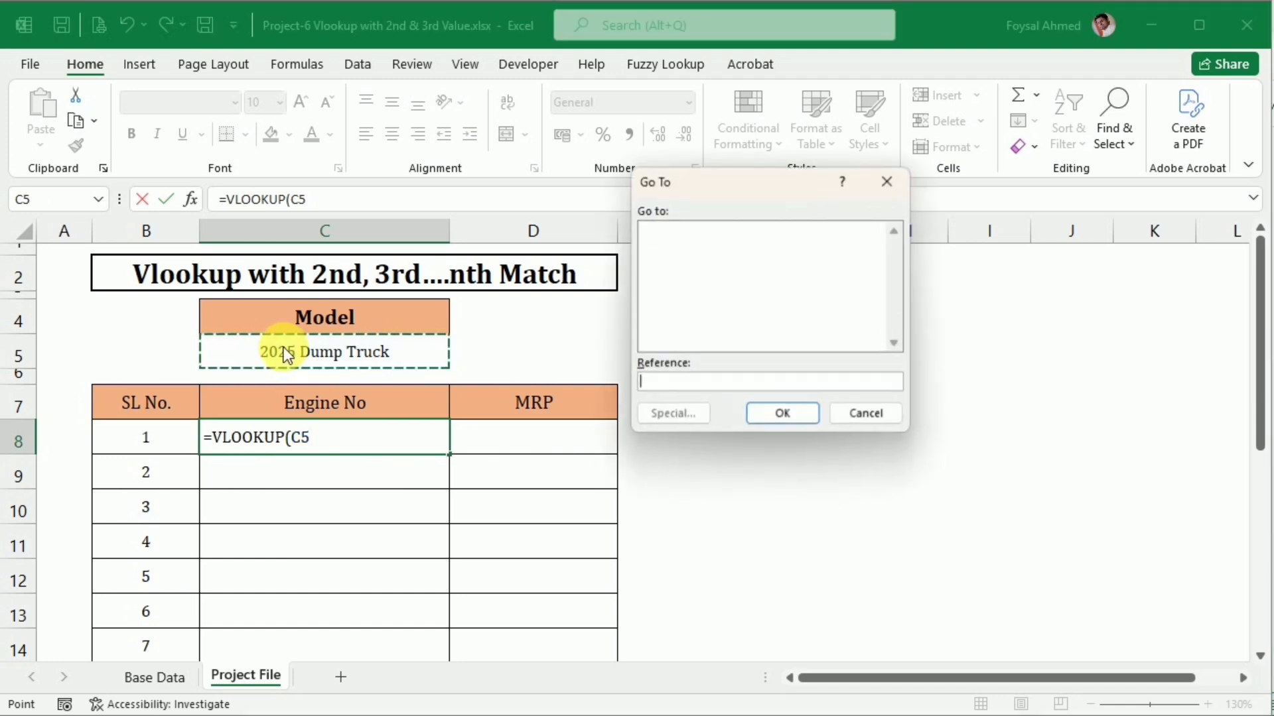
{"action": "left_click", "coordinate": [885, 183]}
{"action": "key", "text": "F4"}
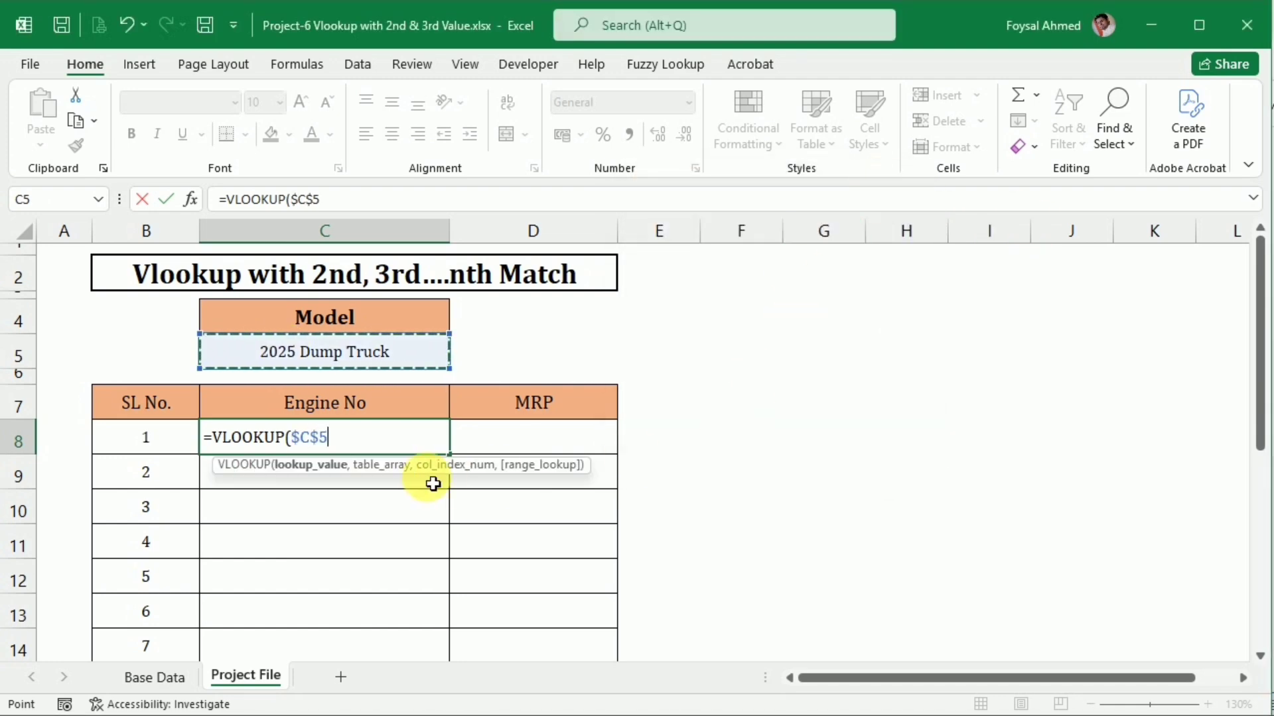
{"action": "type", "text": ","}
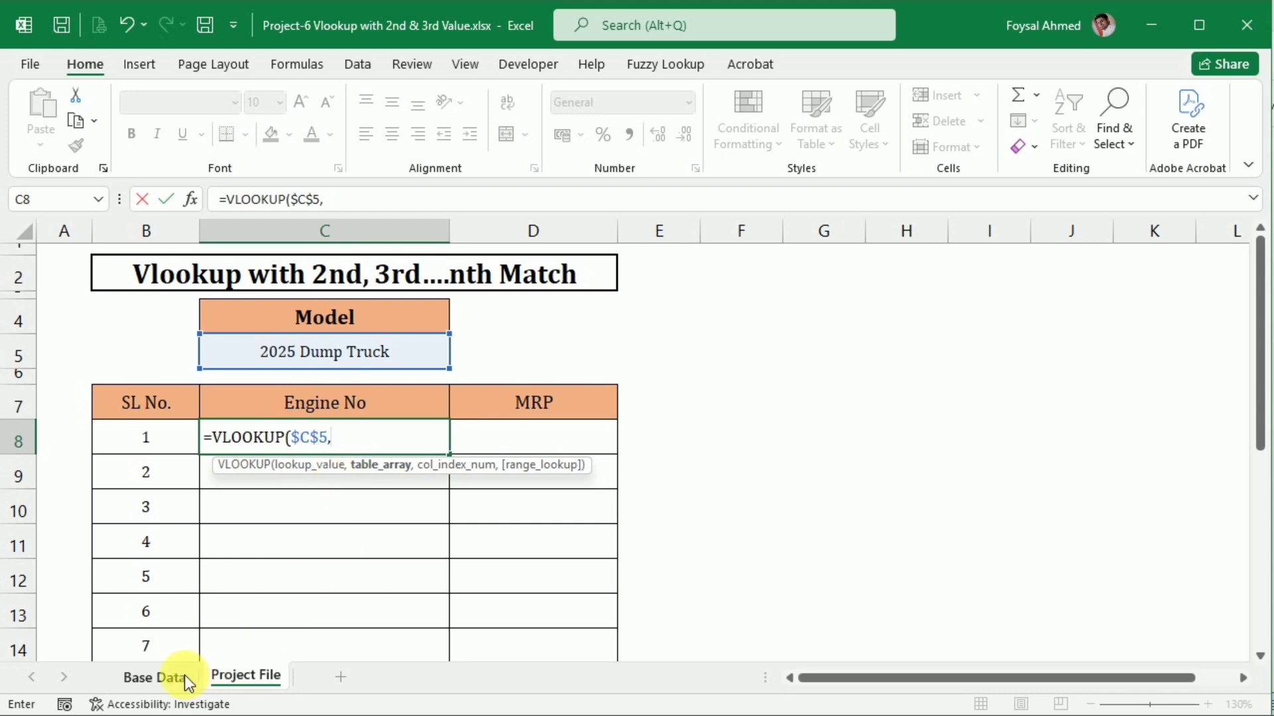
Complete the C8 VLOOKUP with Base Data range $A$2:$E$162 as the table array, column index 3 and exact match 0
{"action": "left_click", "coordinate": [162, 680]}
{"action": "left_click_drag", "start_coordinate": [119, 292], "coordinate": [909, 299]}
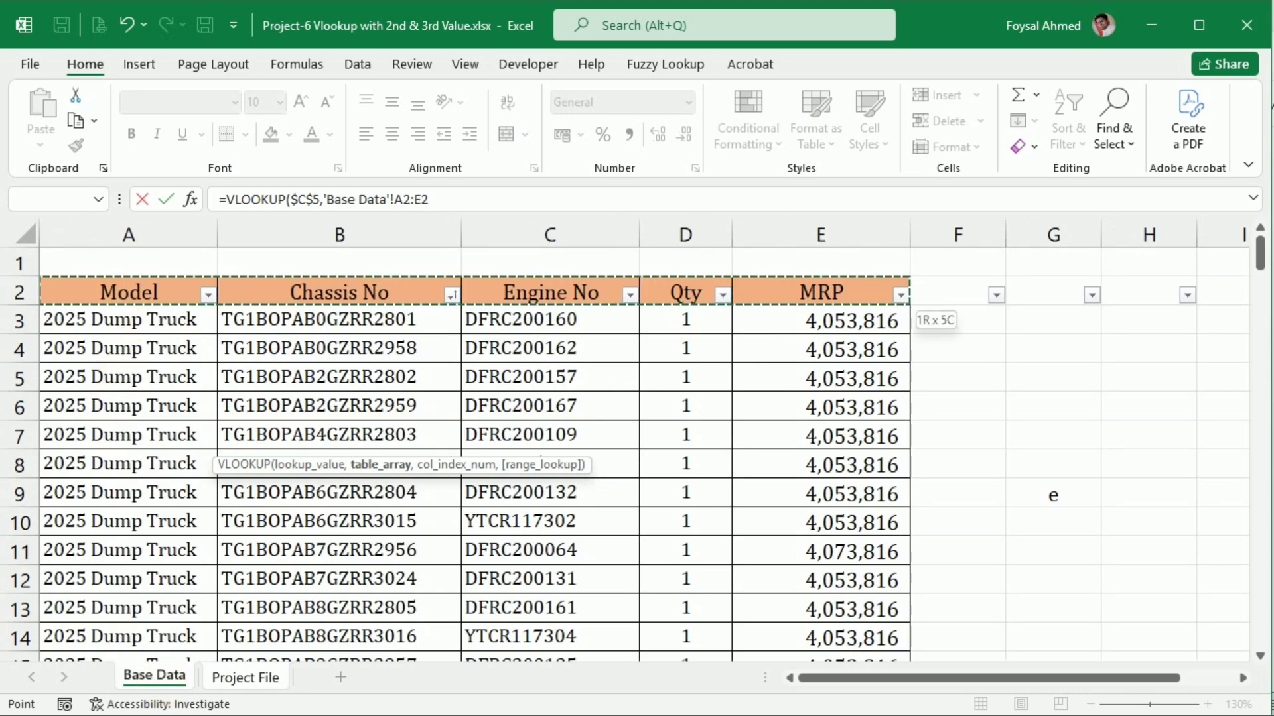
{"action": "key", "text": "ctrl+shift+Down"}
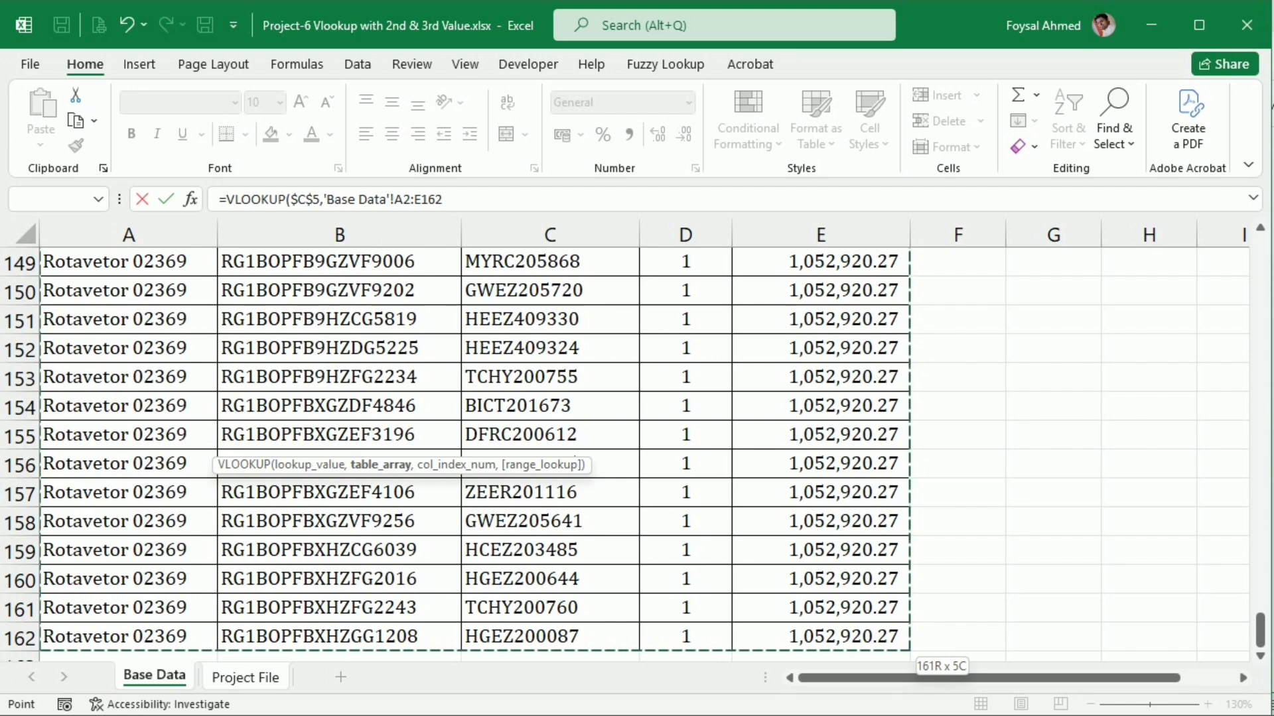
{"action": "key", "text": "F4"}
{"action": "type", "text": ","}
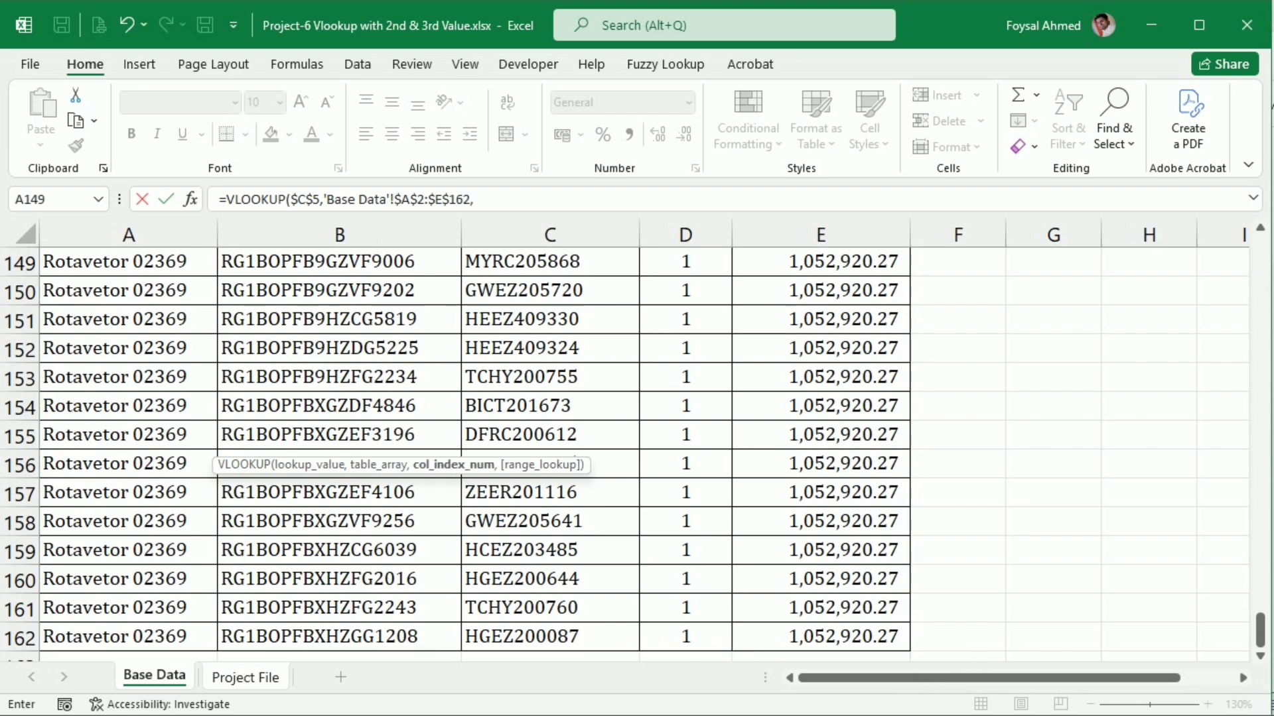
{"action": "type", "text": "3,"}
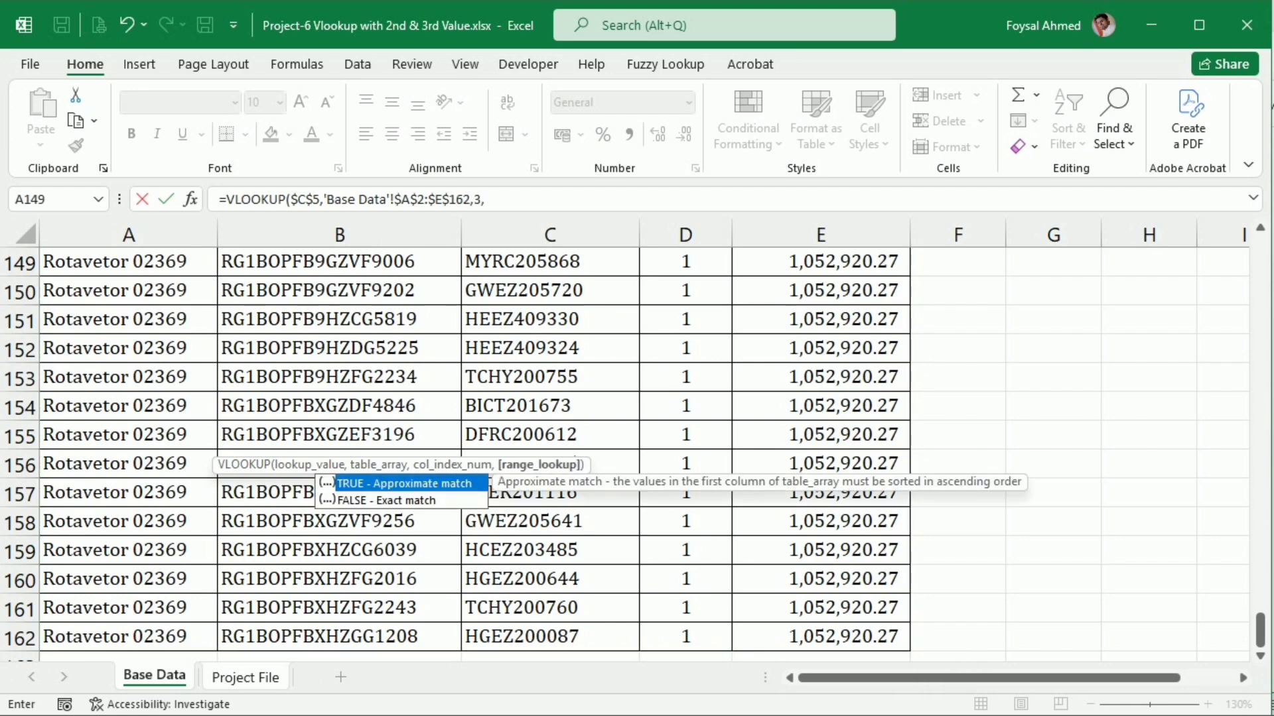
{"action": "type", "text": "0"}
{"action": "key", "text": "Return"}
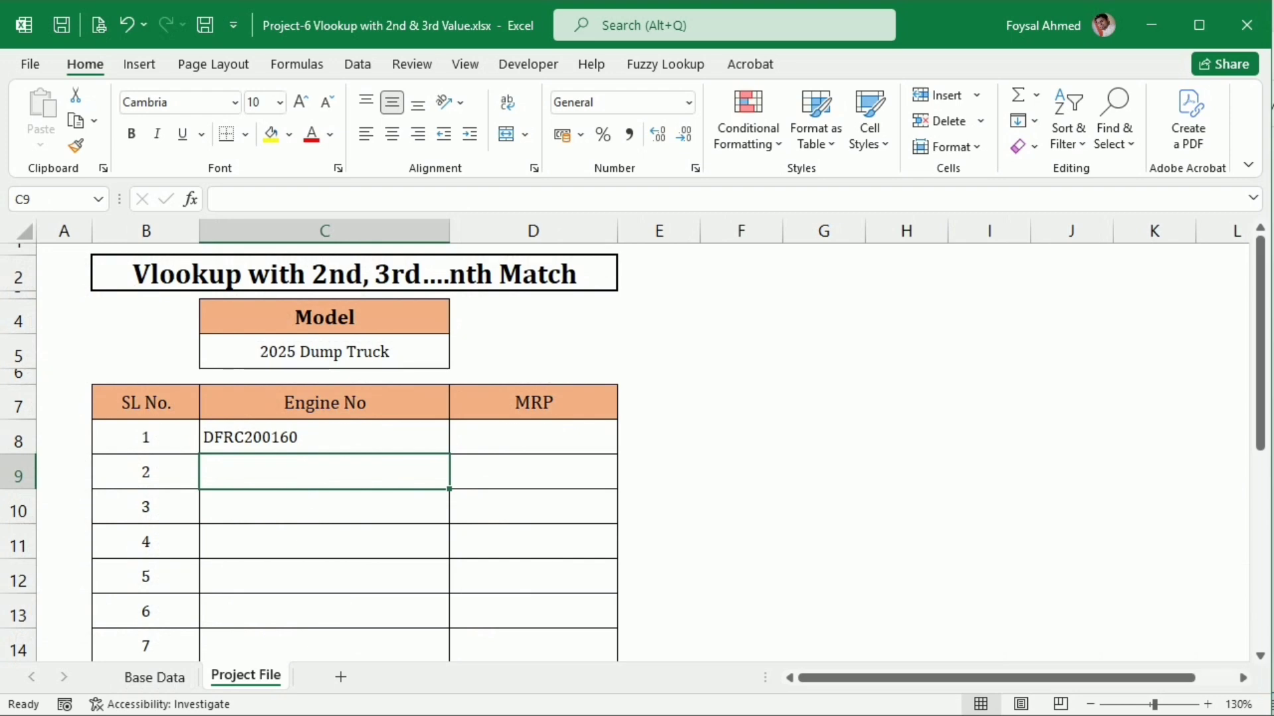
Fill the Engine No VLOOKUP from C8 down to C14, and examine the repeated 2025 Dump Truck rows in Base Data
{"action": "left_click", "coordinate": [412, 440]}
{"action": "left_click_drag", "start_coordinate": [451, 455], "coordinate": [446, 659]}
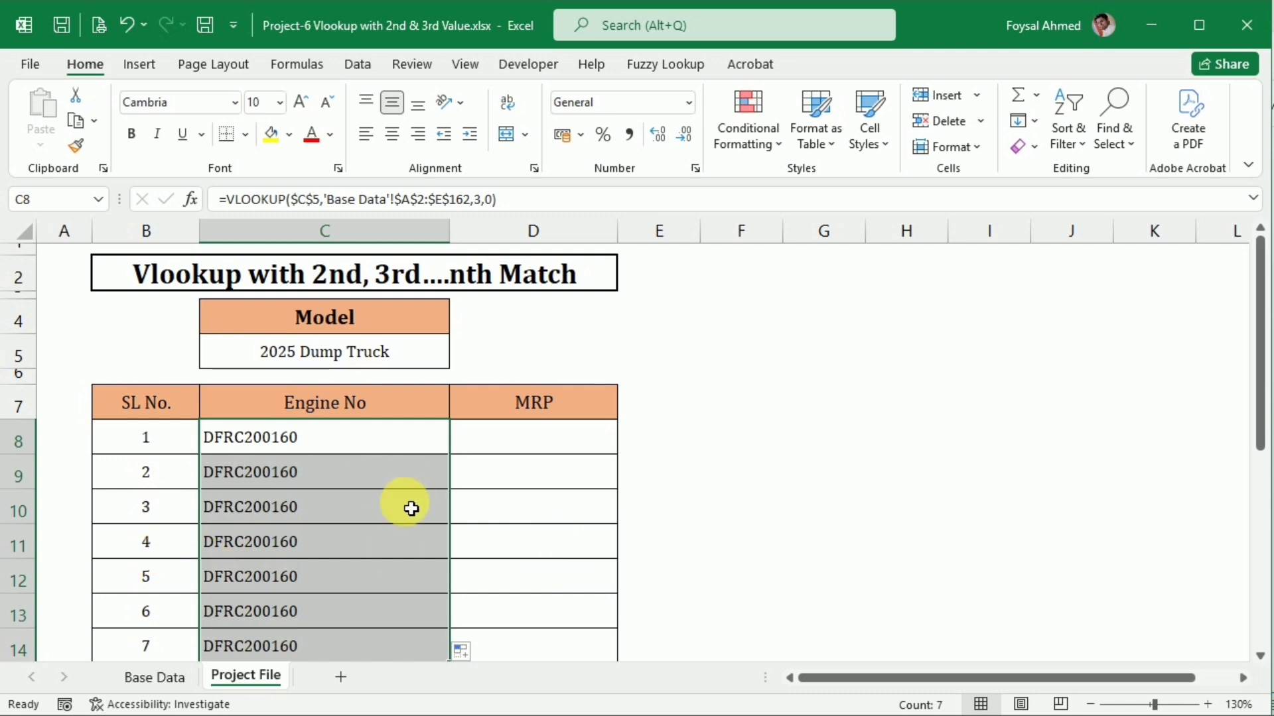
{"action": "left_click", "coordinate": [154, 677]}
{"action": "scroll", "coordinate": [362, 494], "scroll_direction": "up", "scroll_amount": 7}
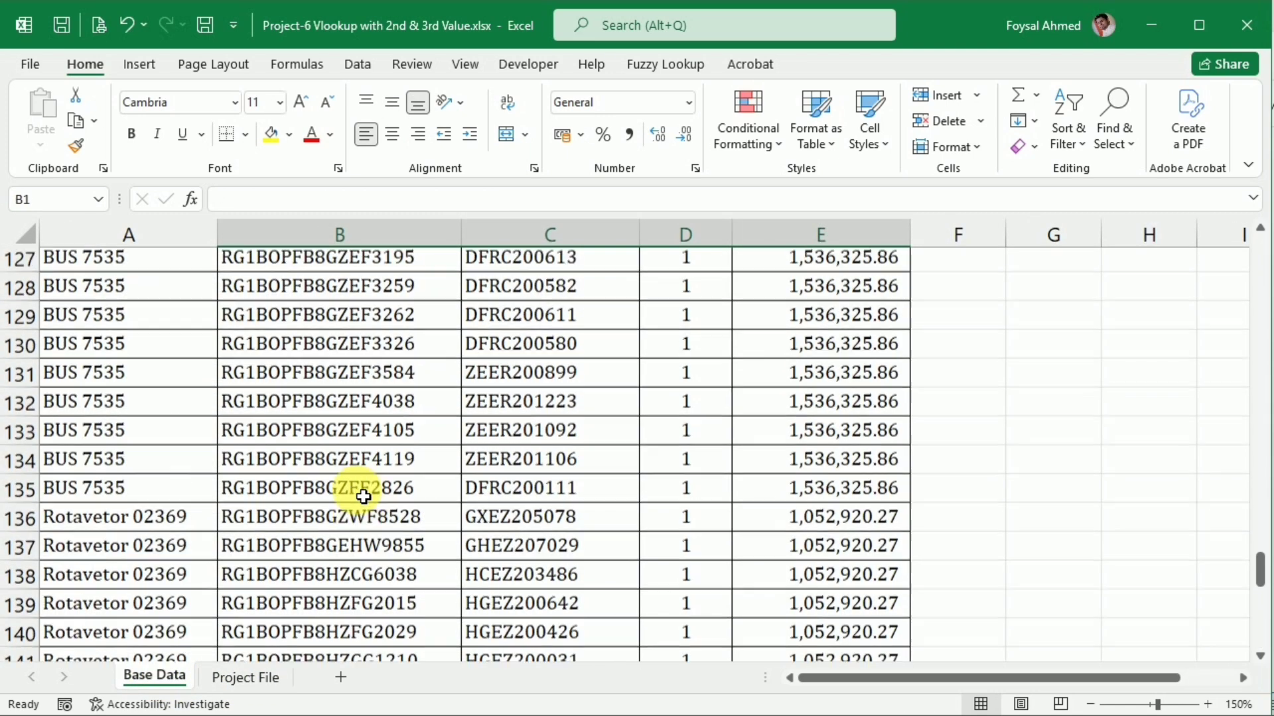
{"action": "scroll", "coordinate": [362, 494], "scroll_direction": "up", "scroll_amount": 5}
{"action": "left_click_drag", "start_coordinate": [1260, 535], "coordinate": [1206, 234]}
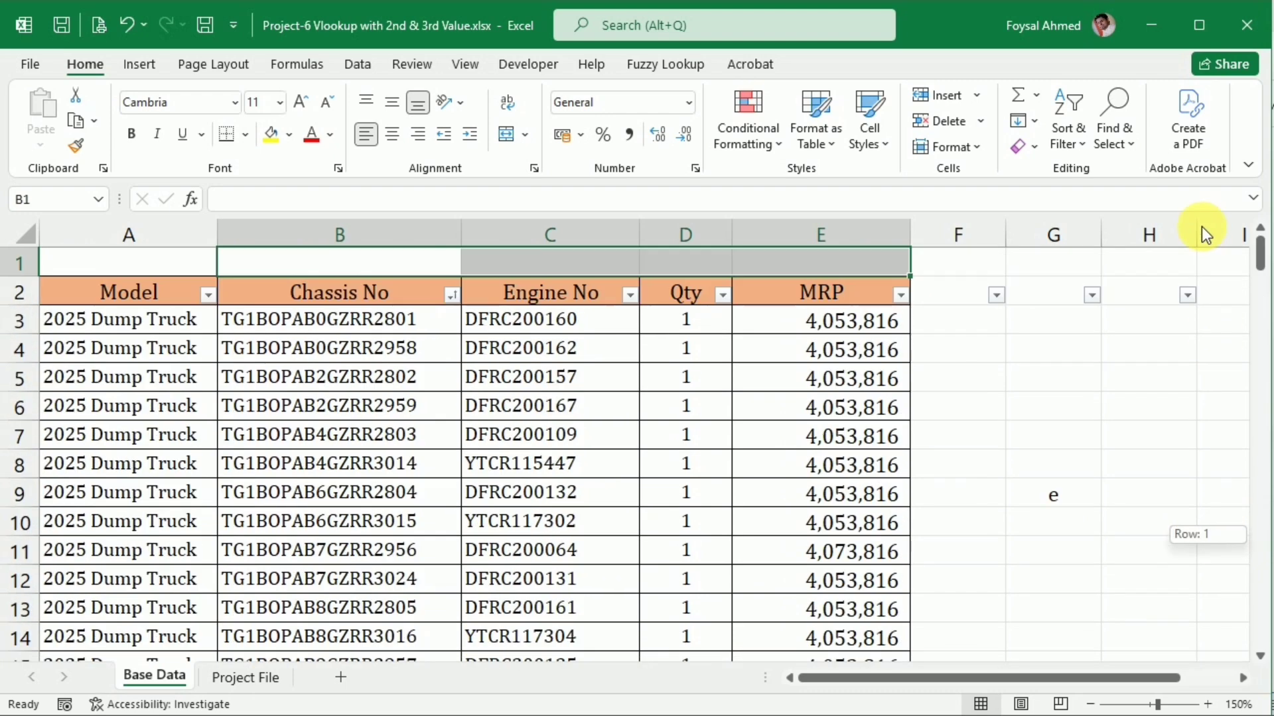
{"action": "left_click_drag", "start_coordinate": [136, 325], "coordinate": [142, 406]}
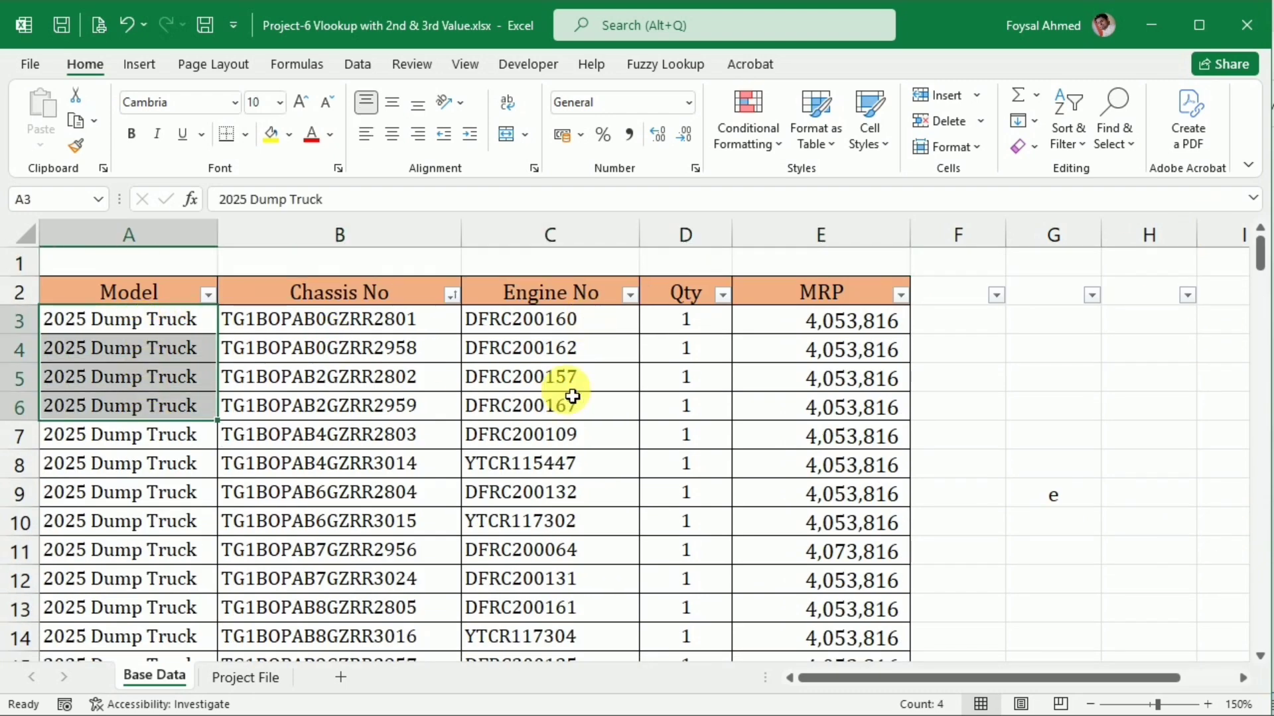
{"action": "left_click", "coordinate": [629, 435]}
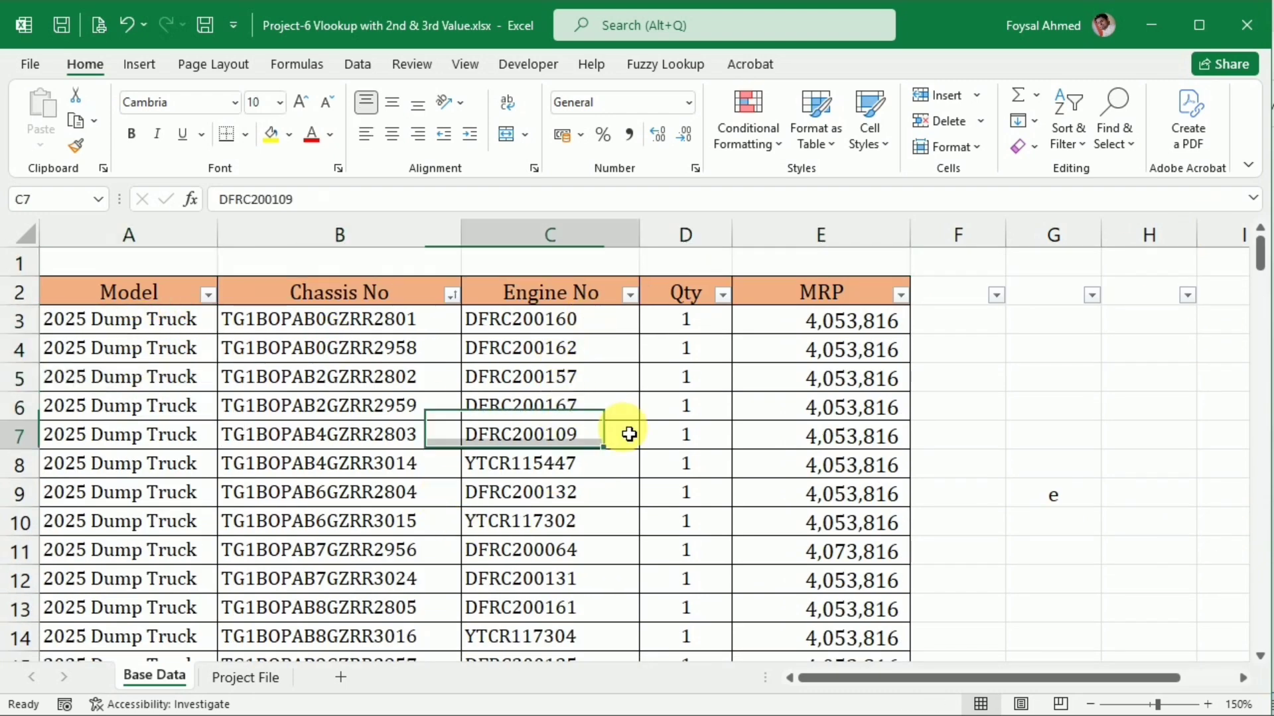
Insert a blank column before the Model column in Base Data and widen it
{"action": "left_click", "coordinate": [169, 240]}
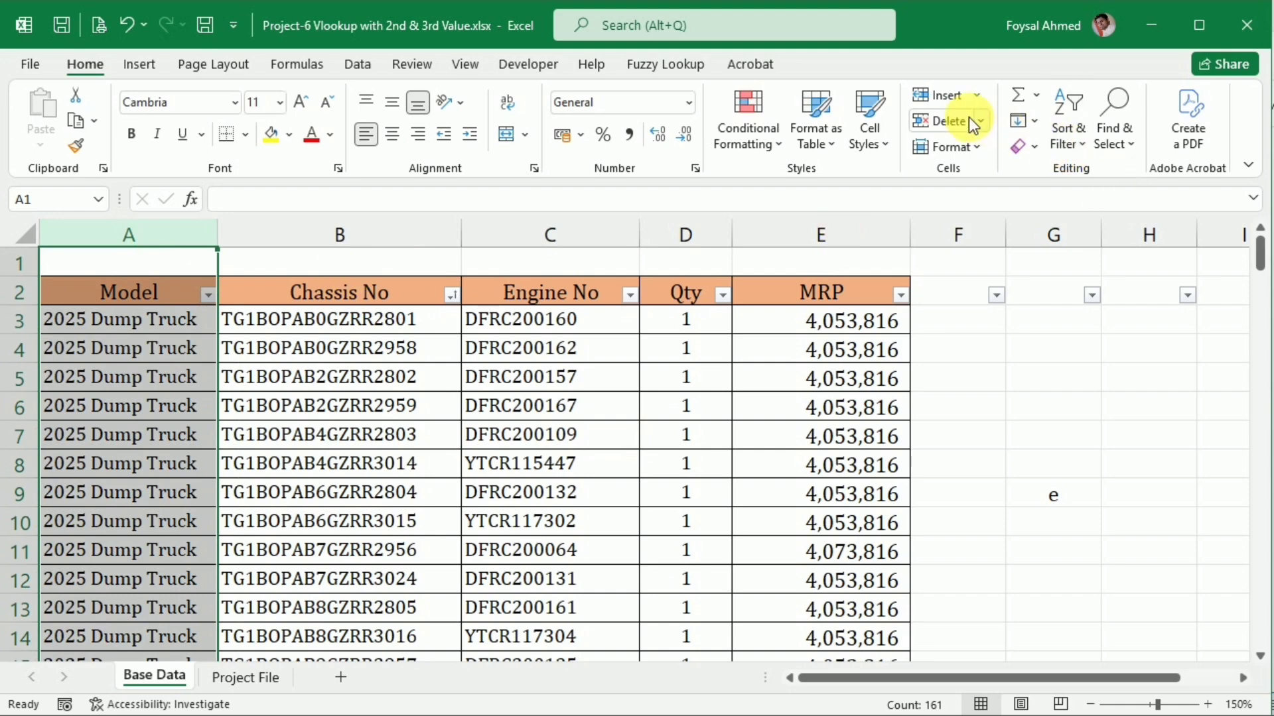
{"action": "left_click", "coordinate": [944, 97]}
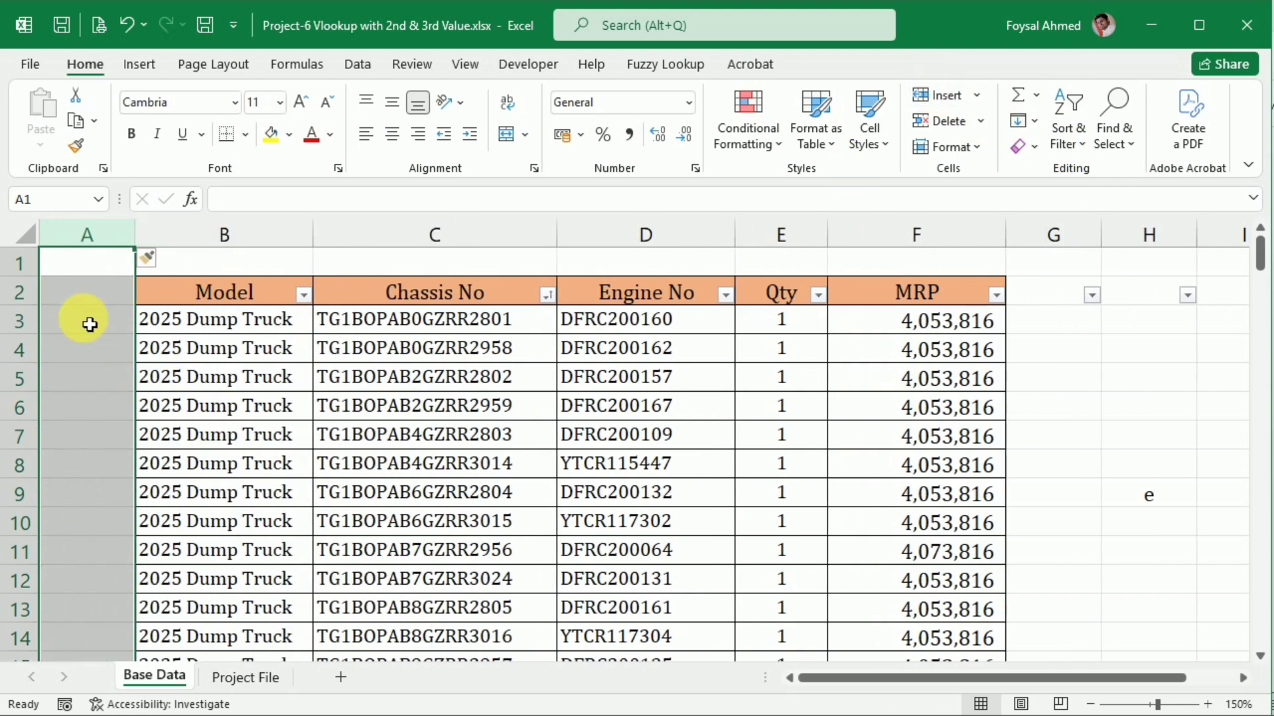
{"action": "left_click_drag", "start_coordinate": [136, 233], "coordinate": [260, 247]}
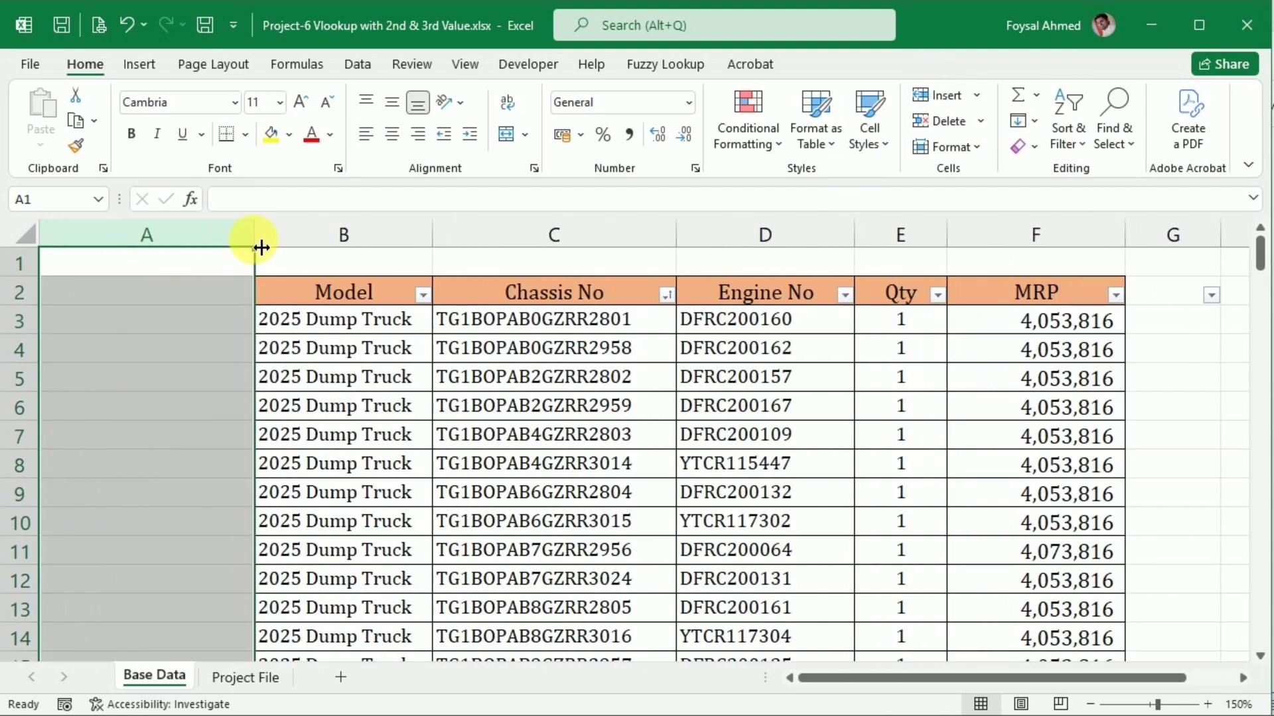
Copy the Model header cell into A2 and change its text to Lookup
{"action": "left_click", "coordinate": [344, 291]}
{"action": "key", "text": "ctrl+c"}
{"action": "left_click", "coordinate": [173, 296]}
{"action": "key", "text": "ctrl+v"}
{"action": "key", "text": "Escape"}
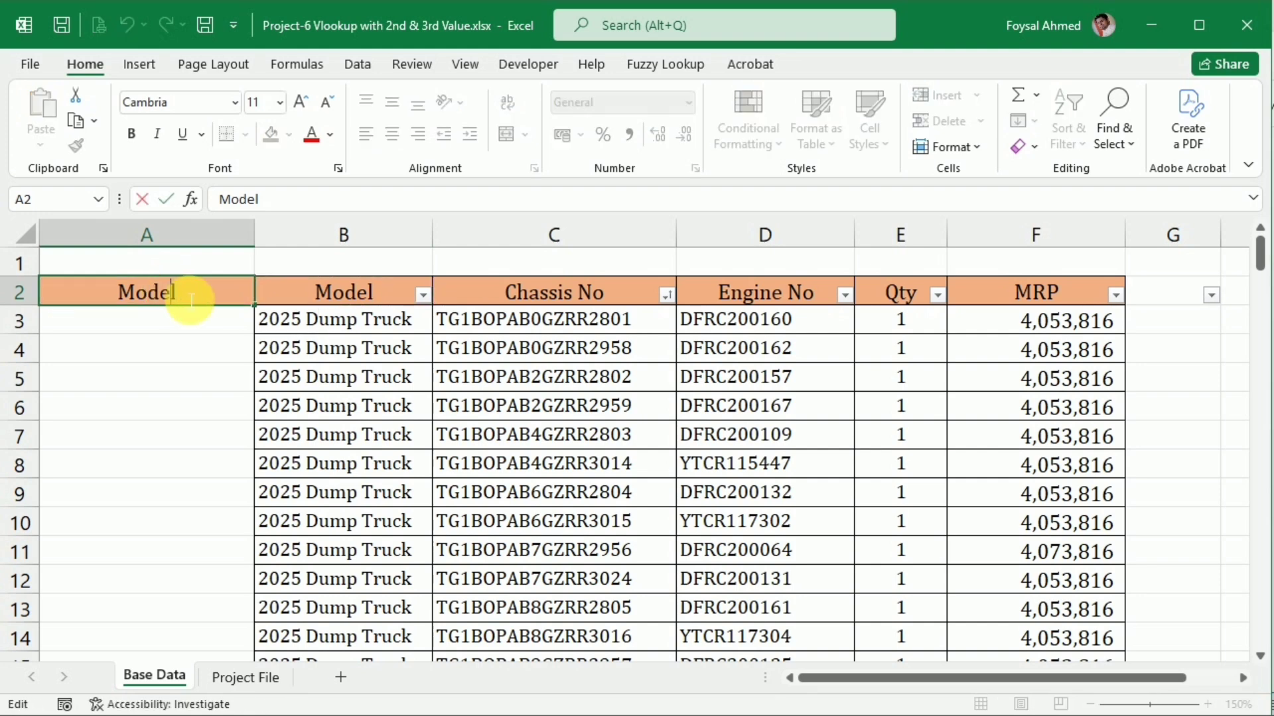
{"action": "type", "text": "Loo"}
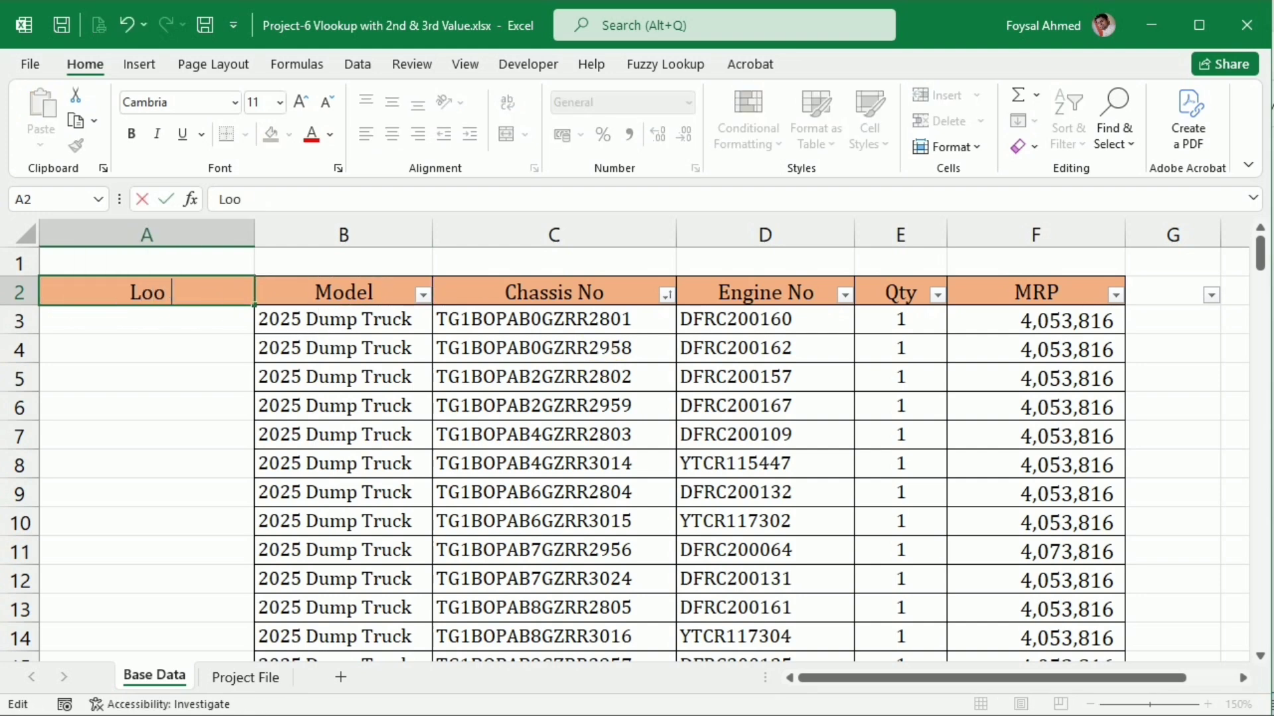
{"action": "type", "text": "kup"}
{"action": "key", "text": "Return"}
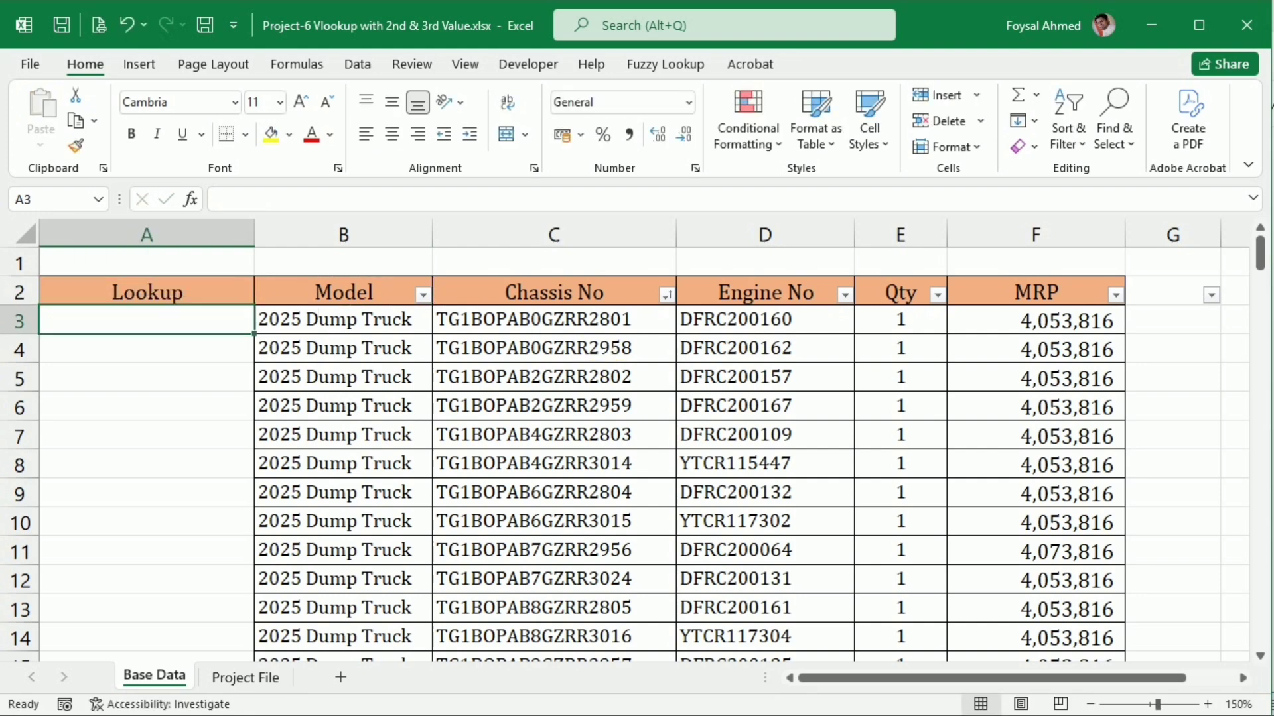
Start a helper formula in A3 that joins Model cell B3 with a COUNTIF function using the & operator
{"action": "type", "text": "="}
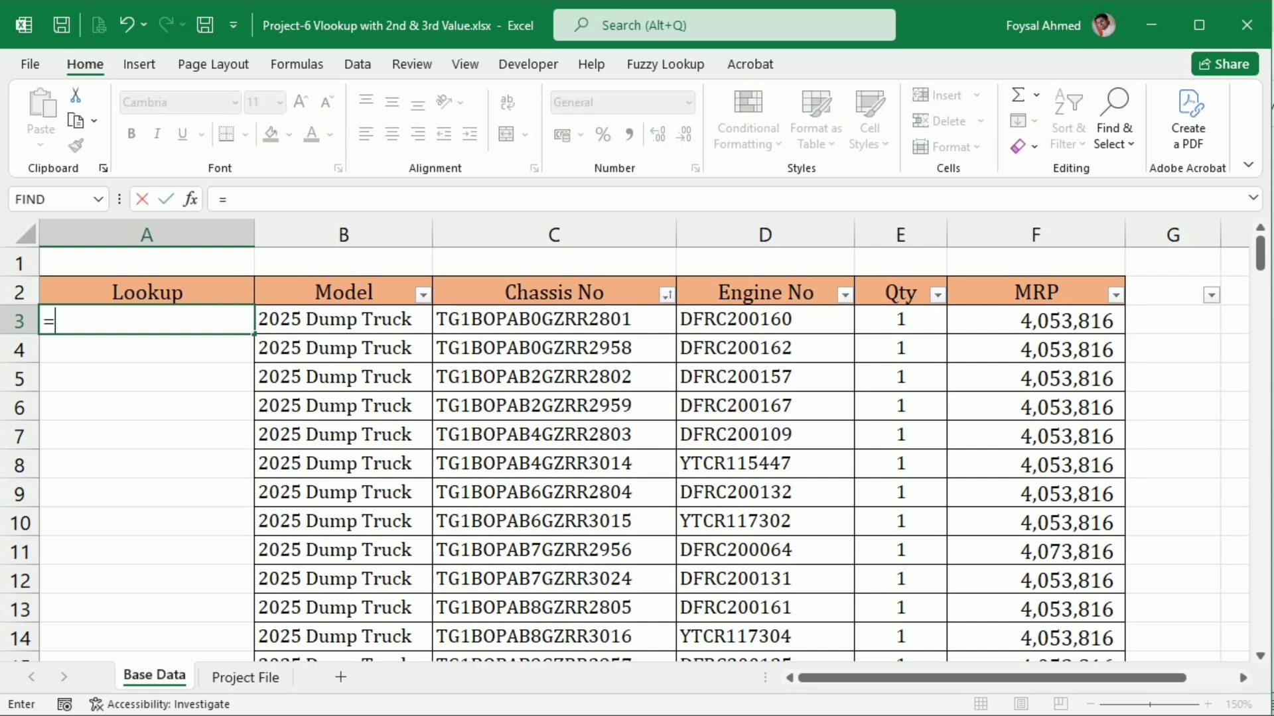
{"action": "left_click", "coordinate": [350, 332]}
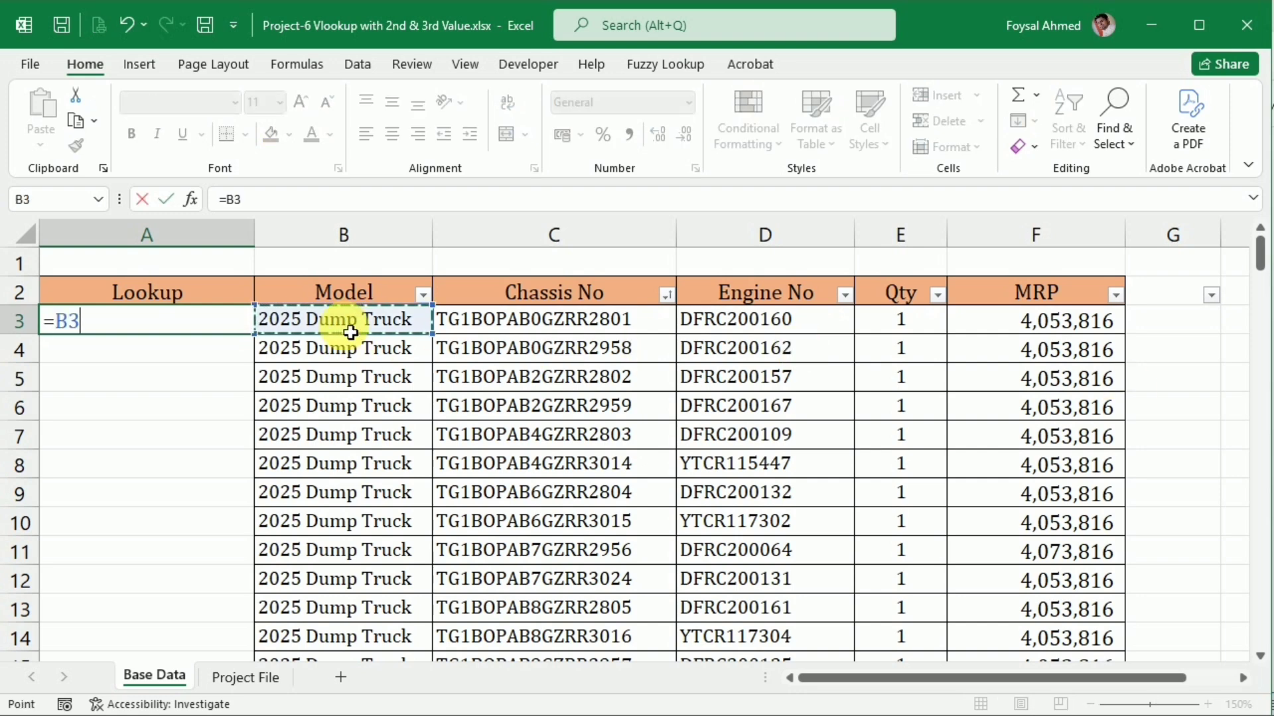
{"action": "type", "text": "&"}
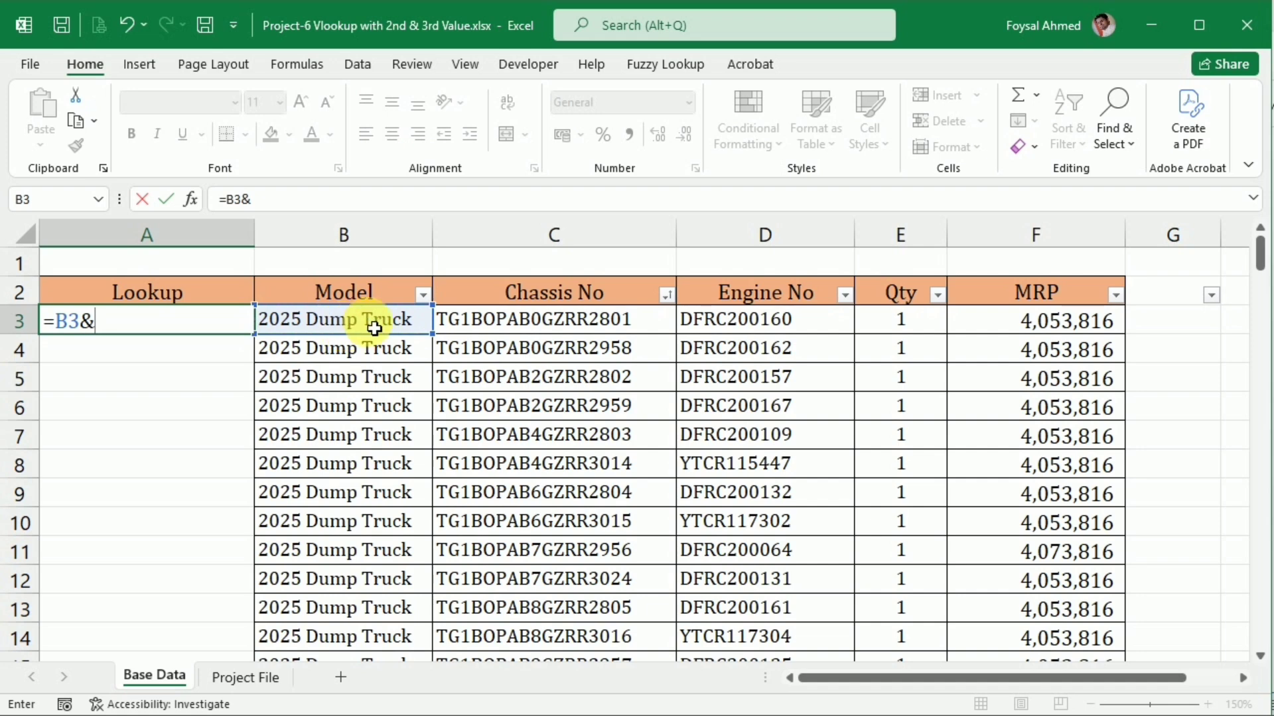
{"action": "type", "text": "coun"}
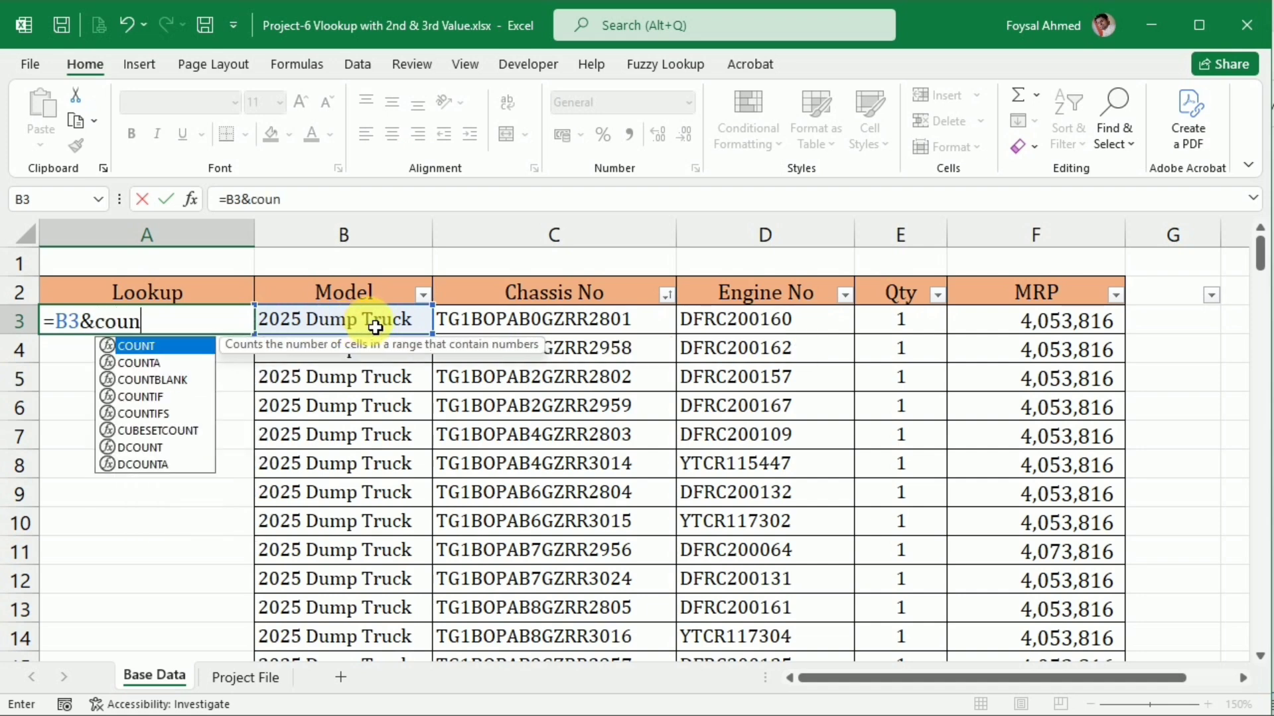
{"action": "type", "text": "tif"}
{"action": "key", "text": "Tab"}
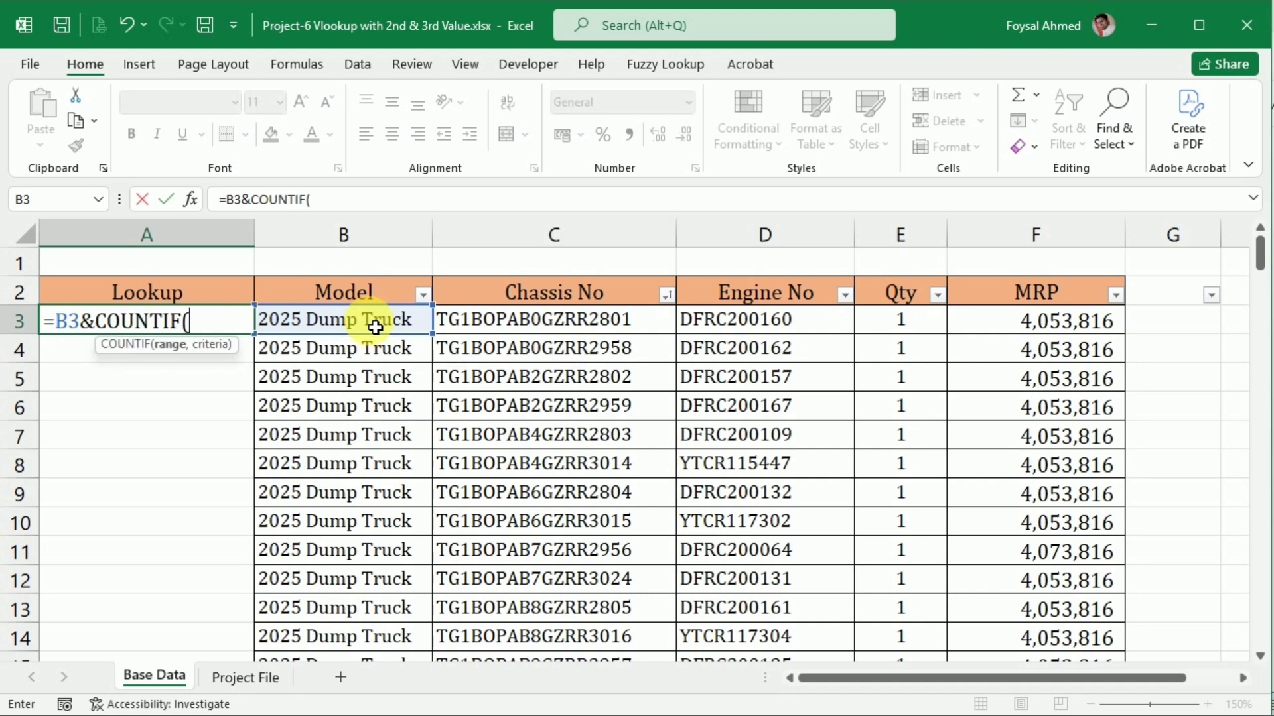
Give the A3 COUNTIF the expanding range $B$3:B3, with only its first reference absolute, and B3 as the criteria
{"action": "left_click", "coordinate": [320, 323]}
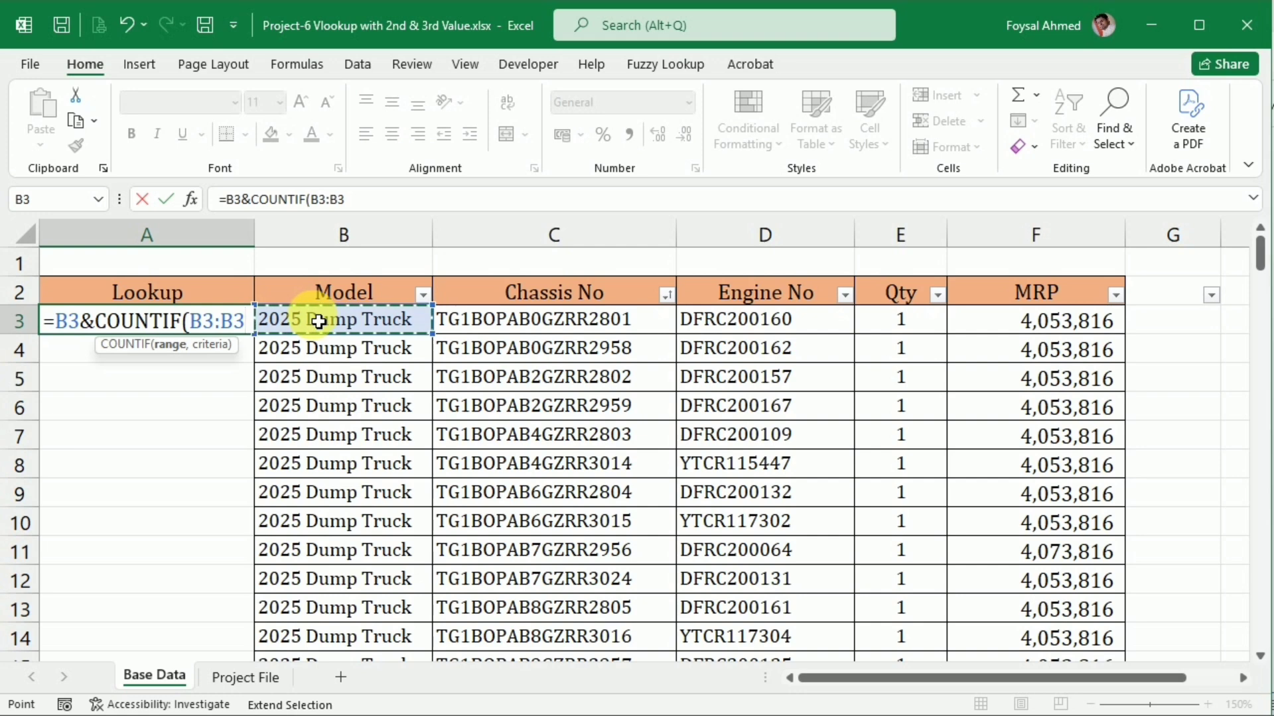
{"action": "left_click", "coordinate": [328, 199]}
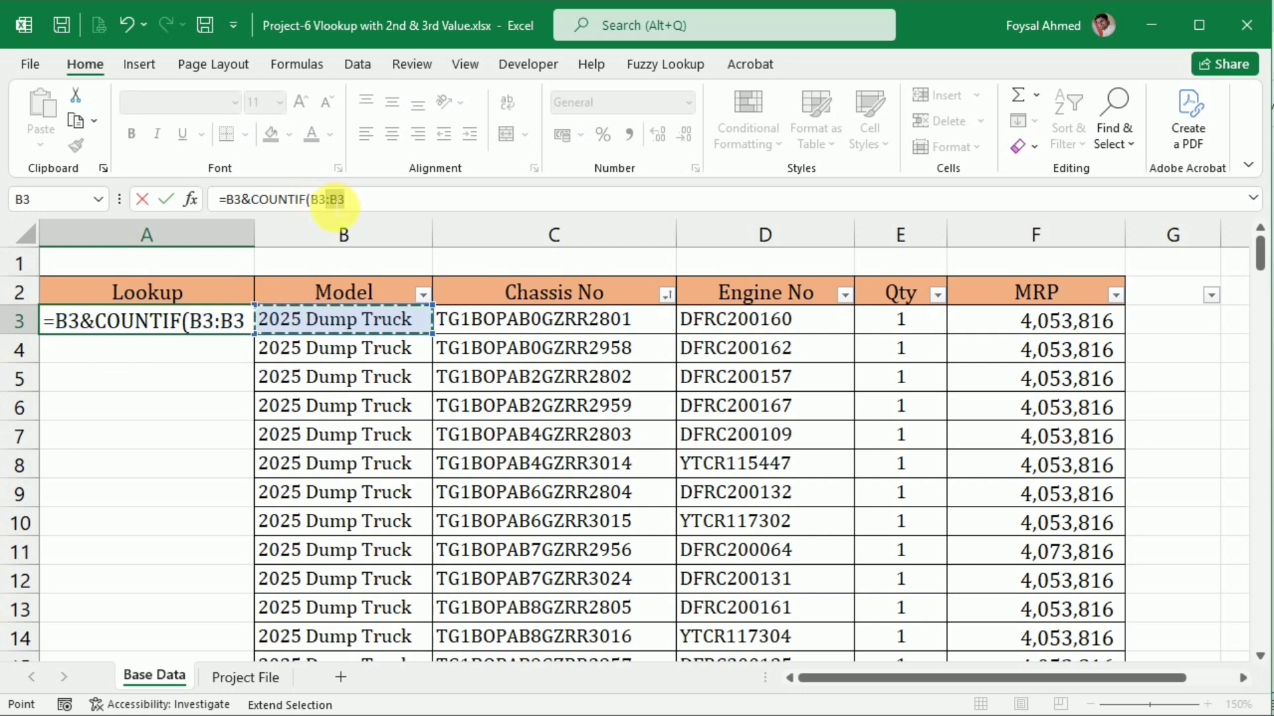
{"action": "left_click", "coordinate": [335, 204]}
{"action": "left_click_drag", "start_coordinate": [325, 203], "coordinate": [314, 203]}
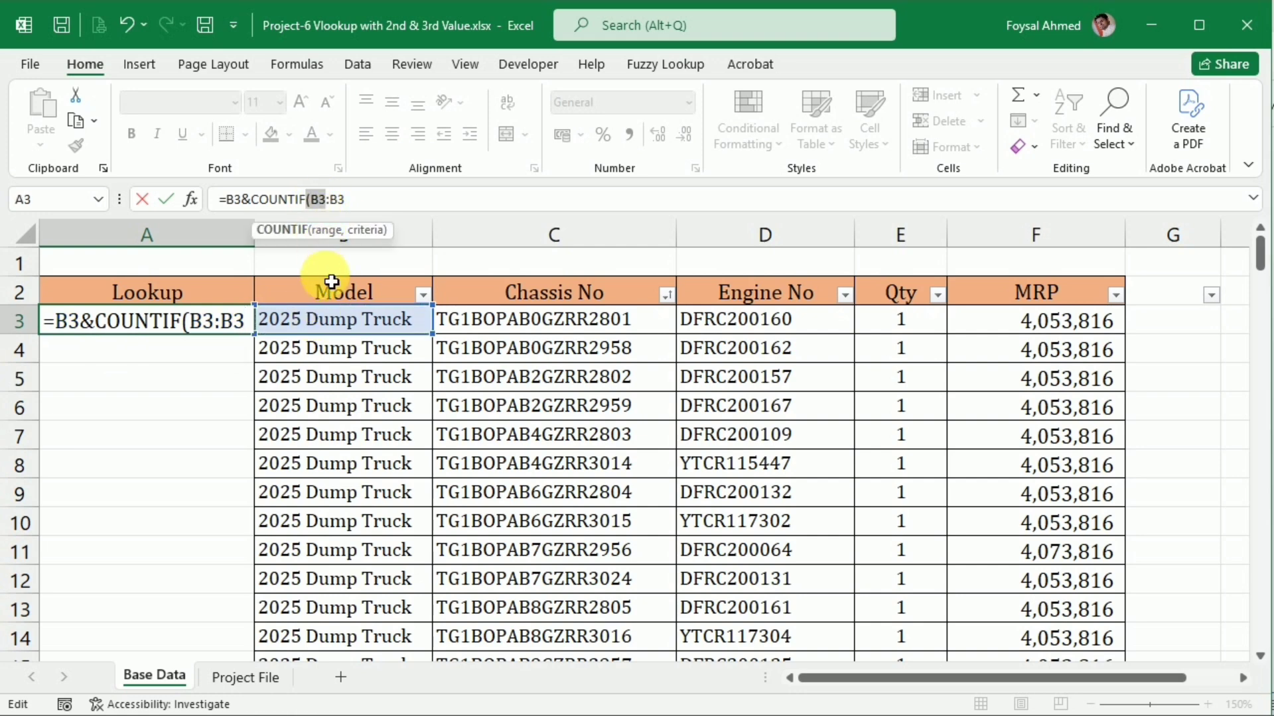
{"action": "left_click", "coordinate": [329, 231]}
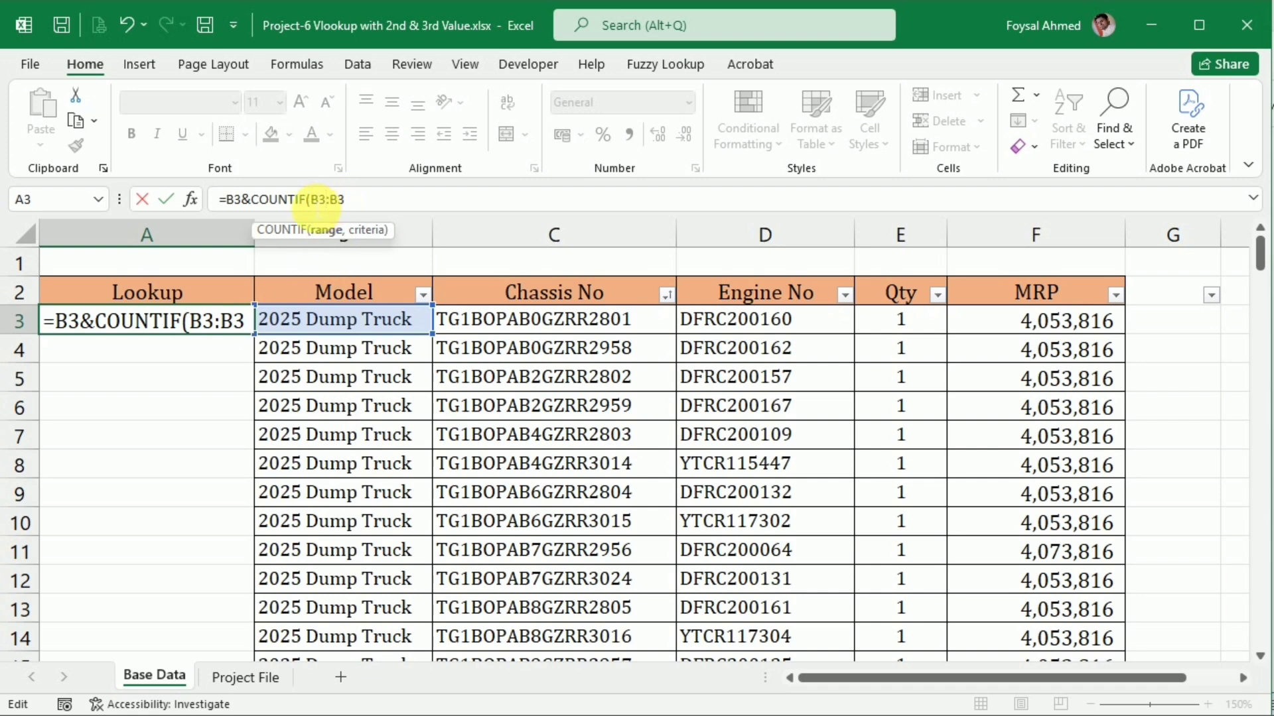
{"action": "key", "text": "F4"}
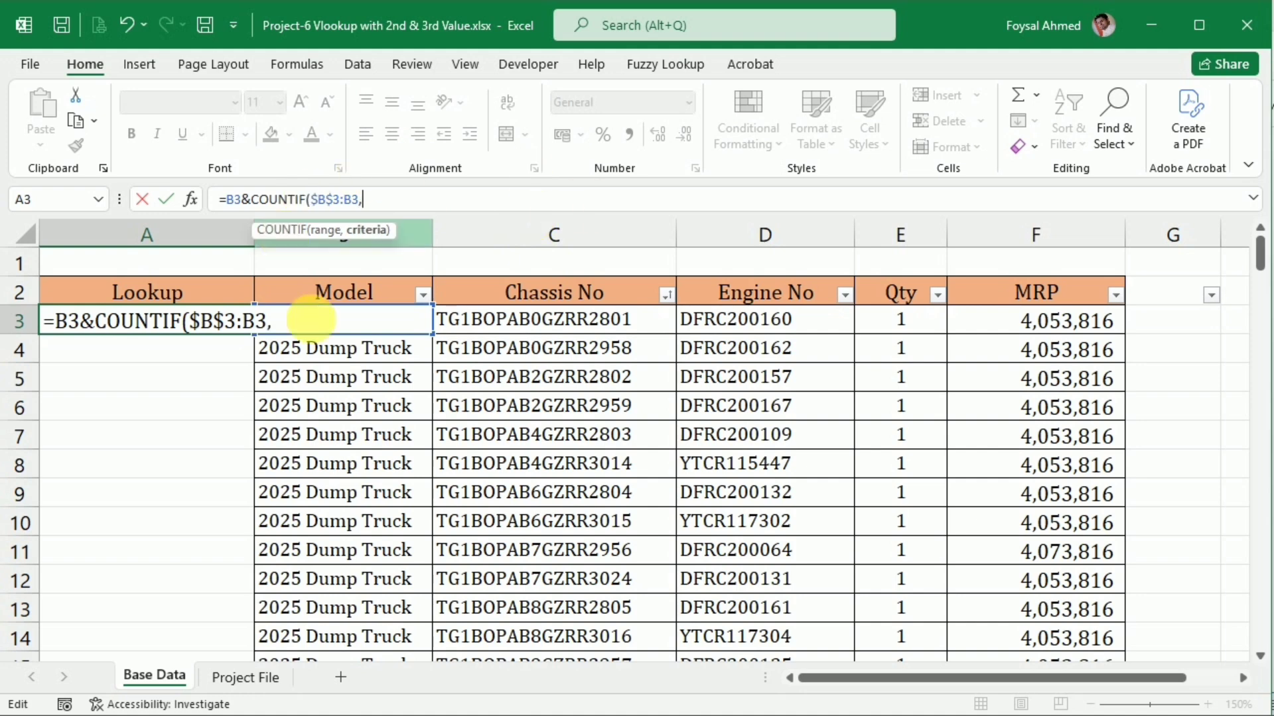
{"action": "left_click", "coordinate": [383, 294]}
{"action": "key", "text": "Down"}
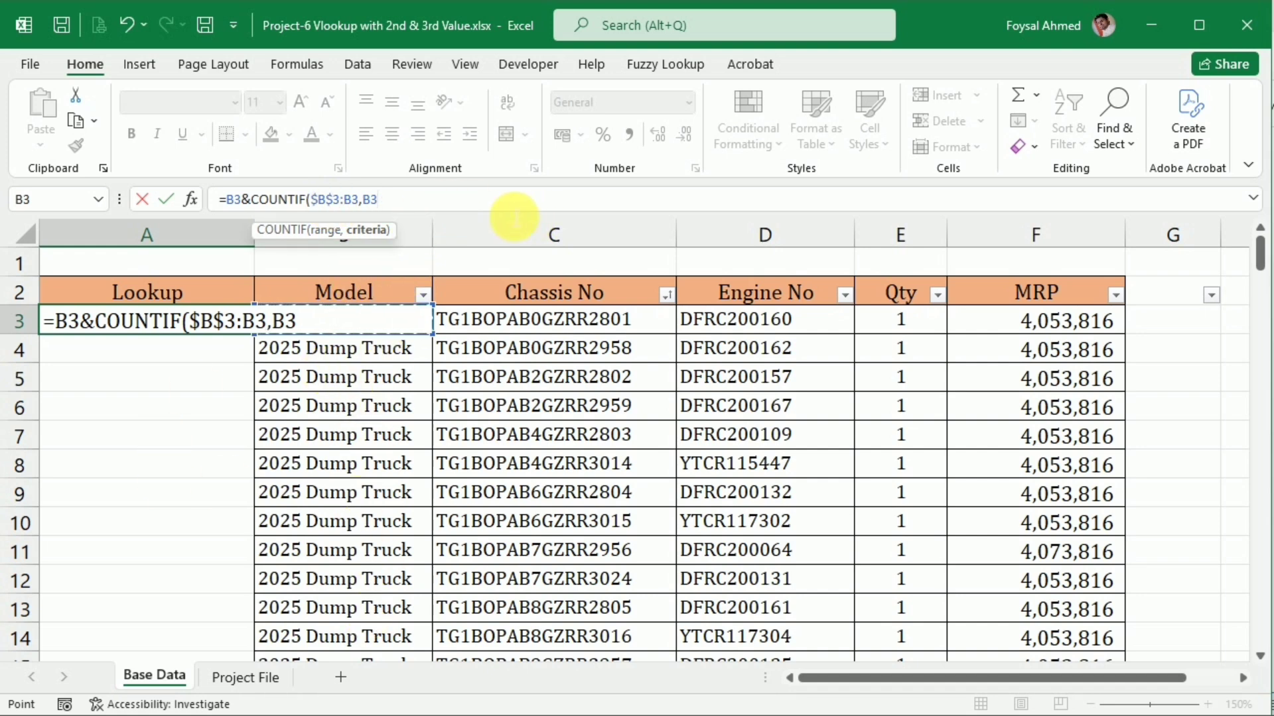
Complete the COUNTIF helper formula in A3 and fill it down the Lookup column to A10
{"action": "key", "text": "Return"}
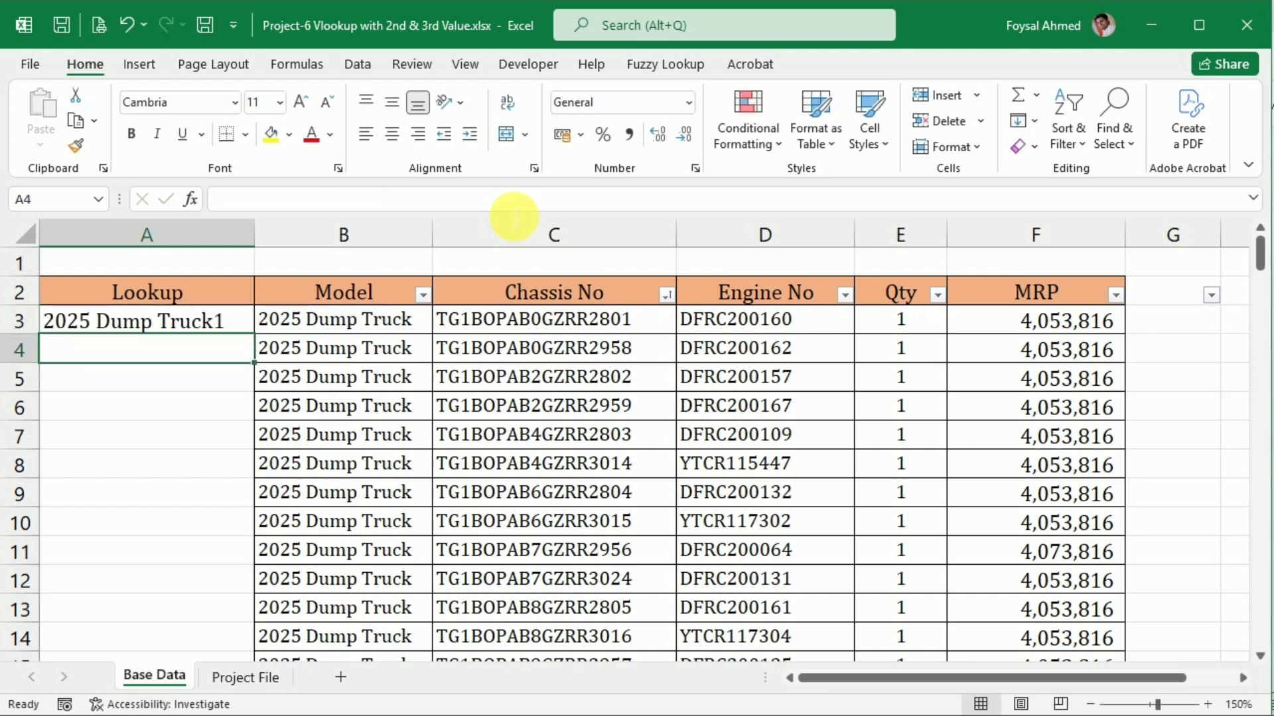
{"action": "left_click", "coordinate": [106, 321]}
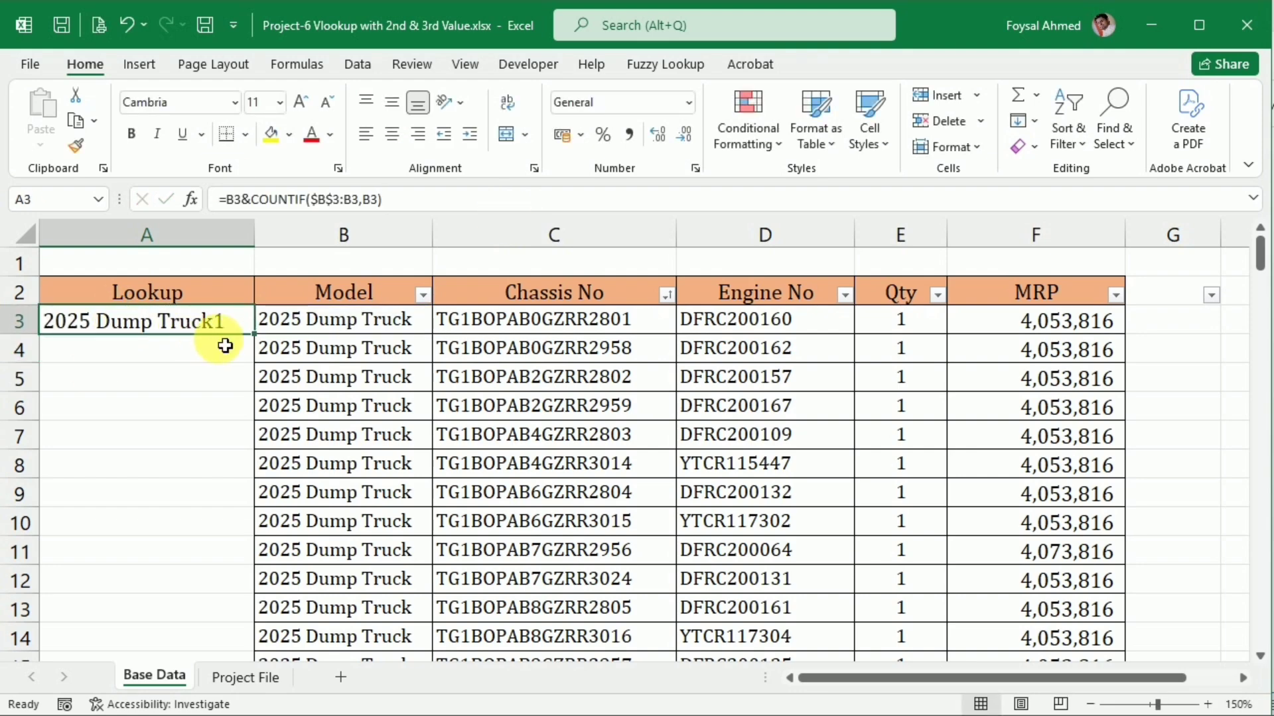
{"action": "left_click_drag", "start_coordinate": [263, 342], "coordinate": [228, 548]}
{"action": "scroll", "coordinate": [423, 571], "scroll_direction": "down", "scroll_amount": 1}
{"action": "scroll", "coordinate": [423, 571], "scroll_direction": "down", "scroll_amount": 2}
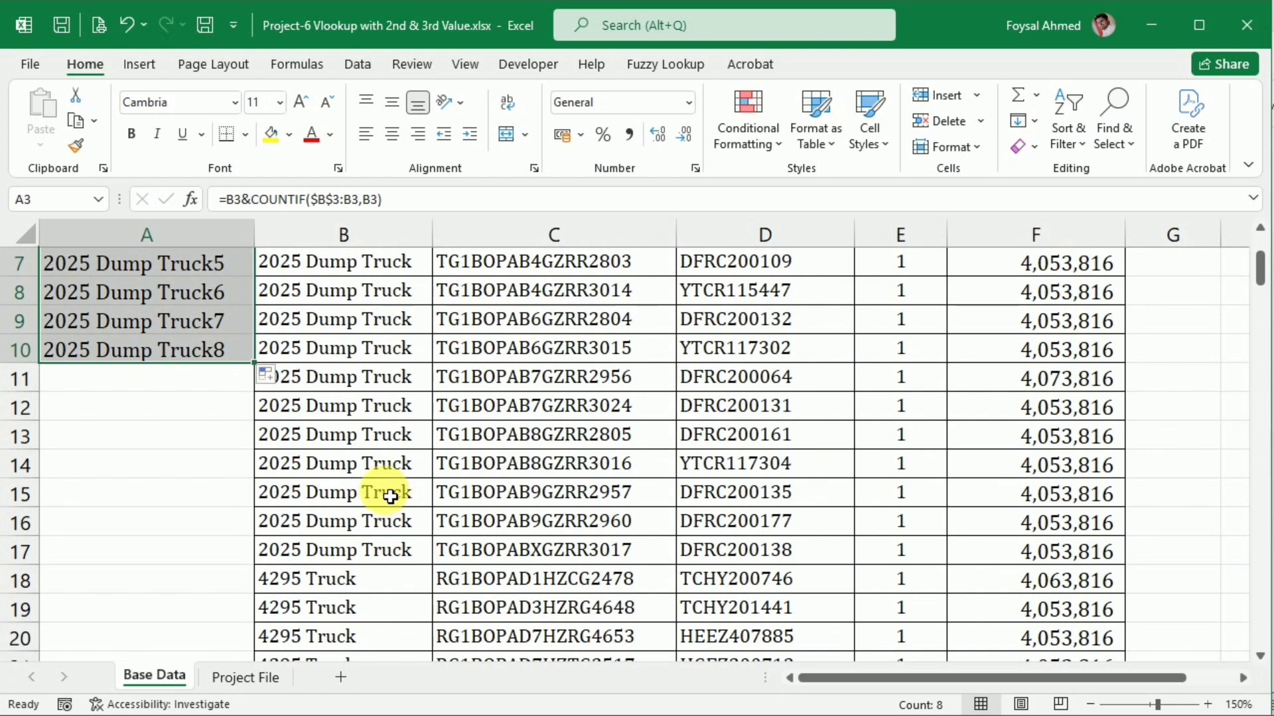
Move the 2025 Dump Truck record in B13:F13 down to row 19, inserting it among the 4295 Truck rows
{"action": "left_click_drag", "start_coordinate": [341, 456], "coordinate": [1044, 484]}
{"action": "left_click", "coordinate": [1038, 487]}
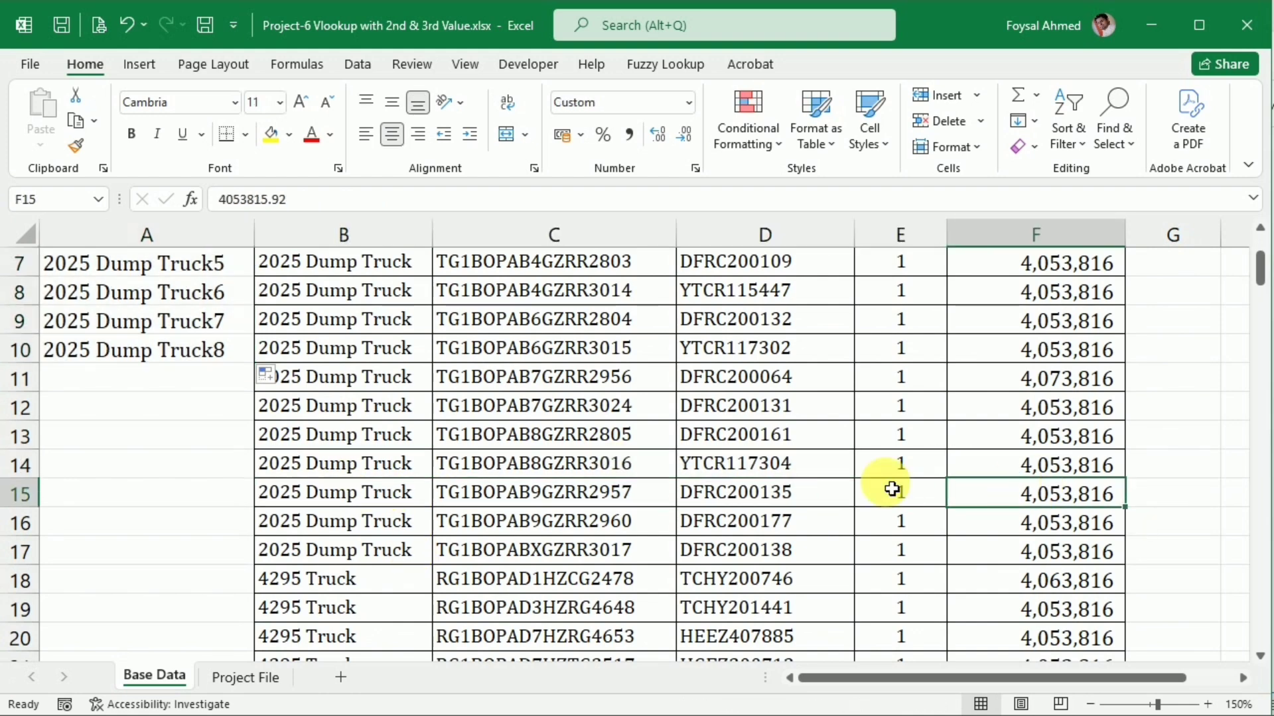
{"action": "left_click_drag", "start_coordinate": [360, 433], "coordinate": [992, 435]}
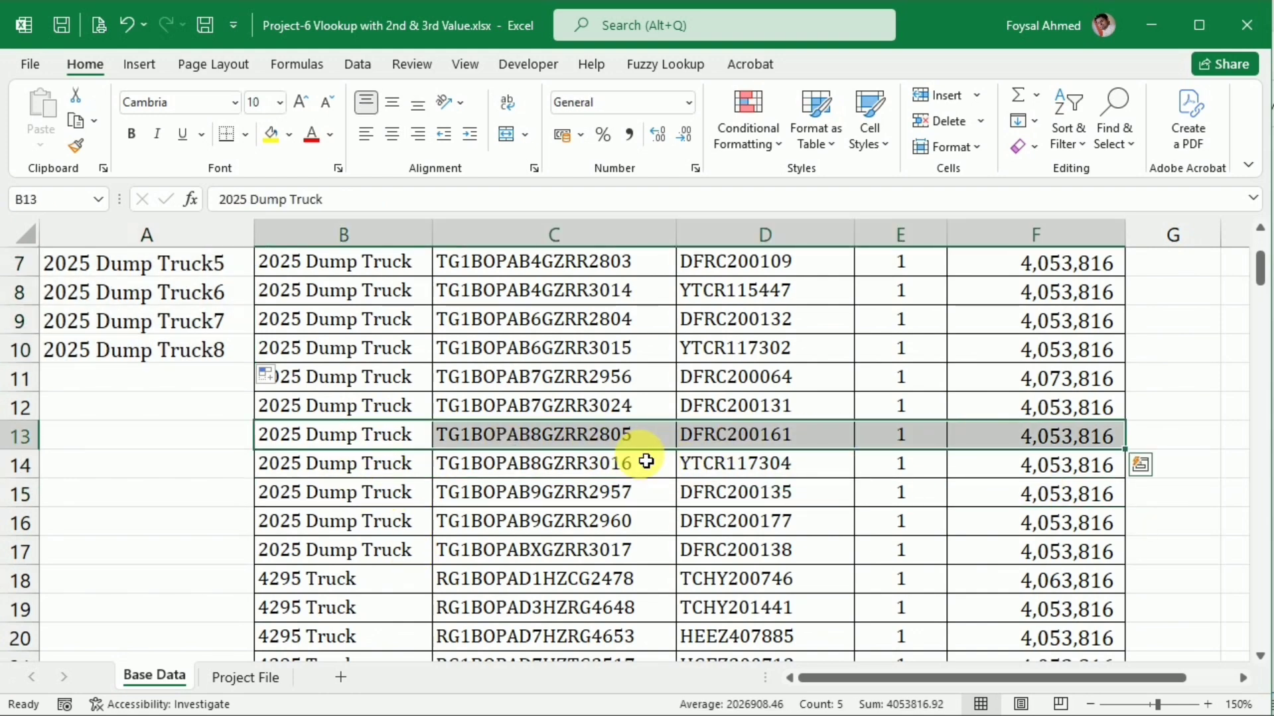
{"action": "left_click_drag", "start_coordinate": [644, 465], "coordinate": [570, 605]}
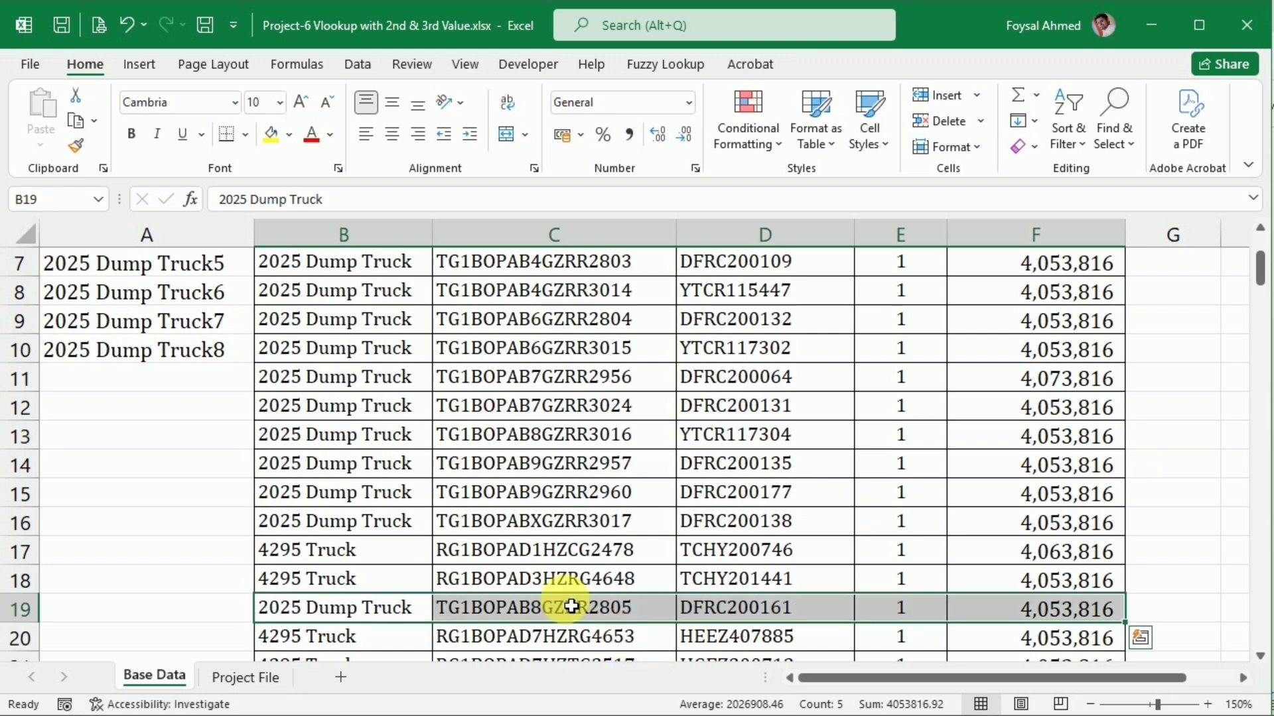
Extend the Lookup helper formula from A10 down to A19, the row of the moved 2025 Dump Truck record
{"action": "left_click", "coordinate": [169, 324]}
{"action": "left_click", "coordinate": [225, 349]}
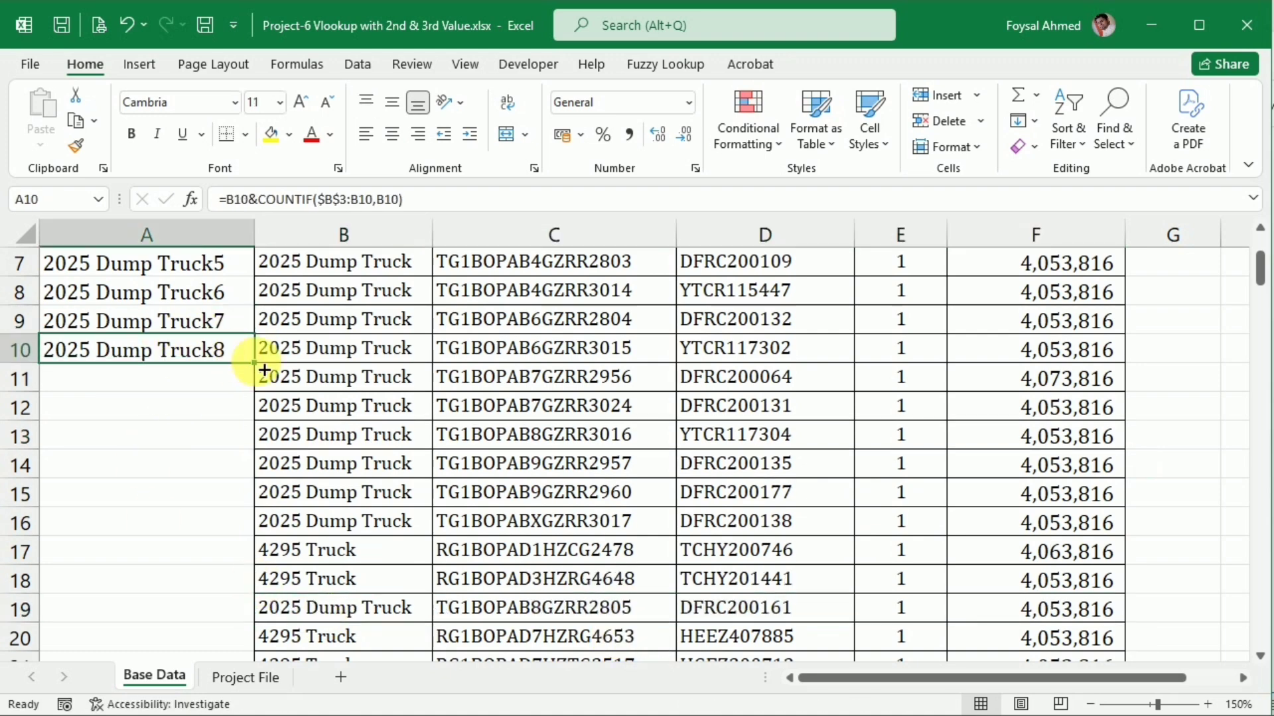
{"action": "left_click_drag", "start_coordinate": [255, 362], "coordinate": [256, 609]}
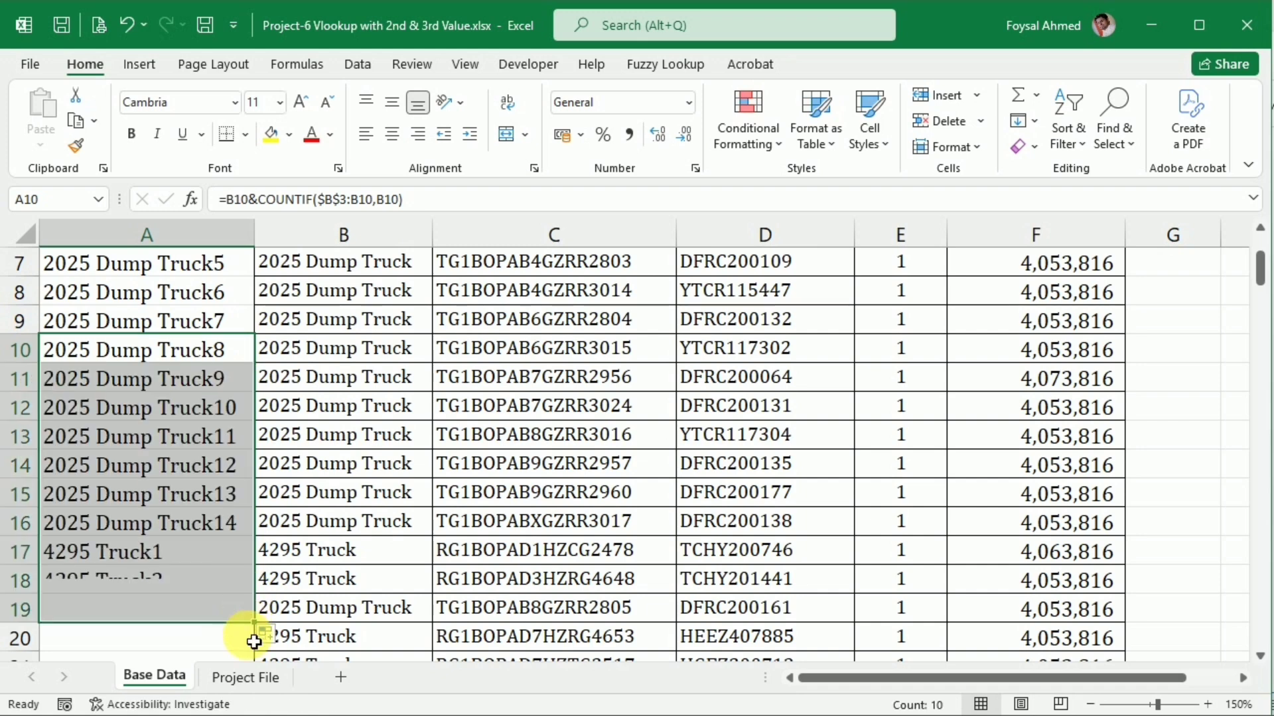
Check the helper keys in A16 and A19, and fill the Lookup formula from A19 to the end of the data
{"action": "left_click", "coordinate": [191, 617]}
{"action": "left_click", "coordinate": [221, 524]}
{"action": "left_click", "coordinate": [229, 613]}
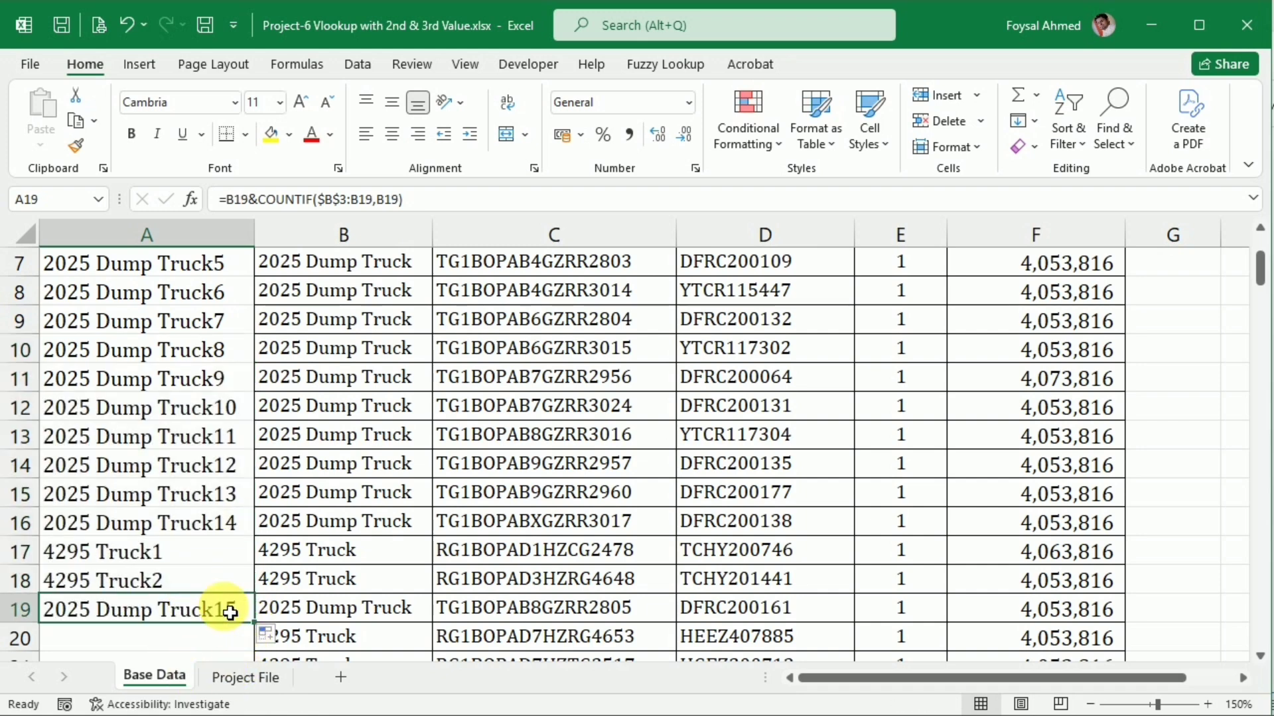
{"action": "double_click", "coordinate": [265, 628]}
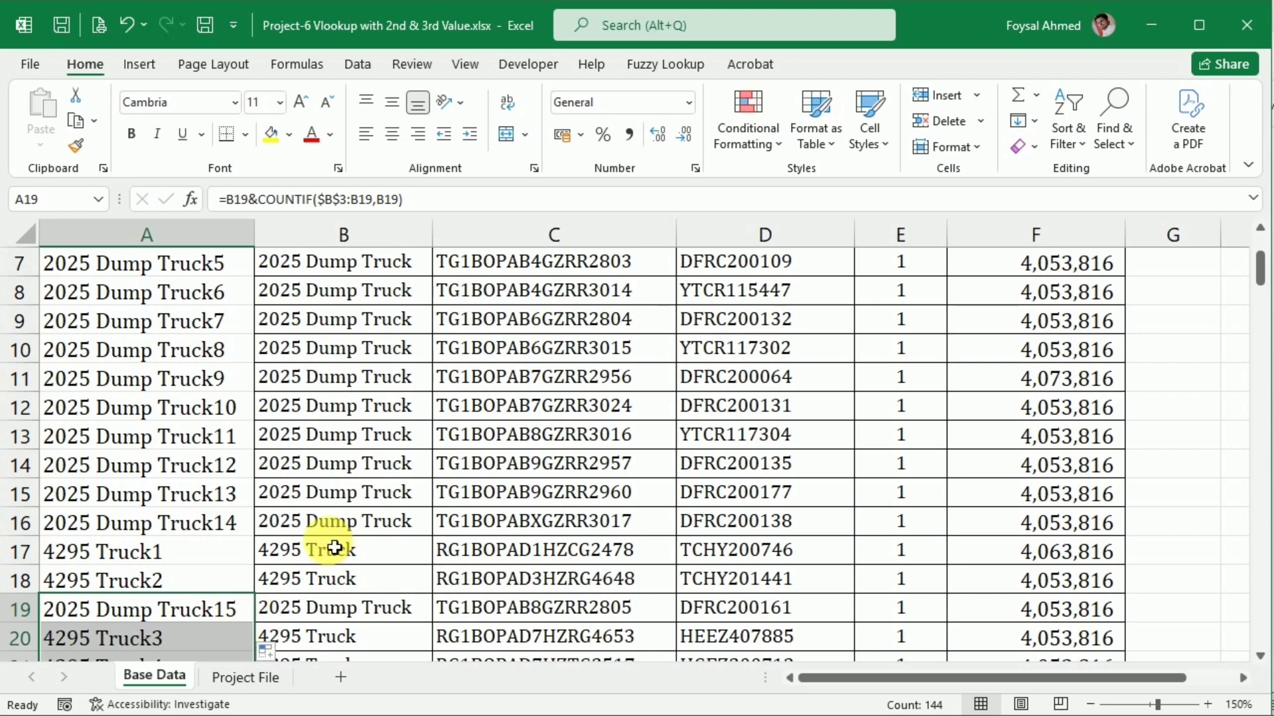
{"action": "scroll", "coordinate": [327, 537], "scroll_direction": "down", "scroll_amount": 7}
{"action": "scroll", "coordinate": [332, 547], "scroll_direction": "up", "scroll_amount": 9}
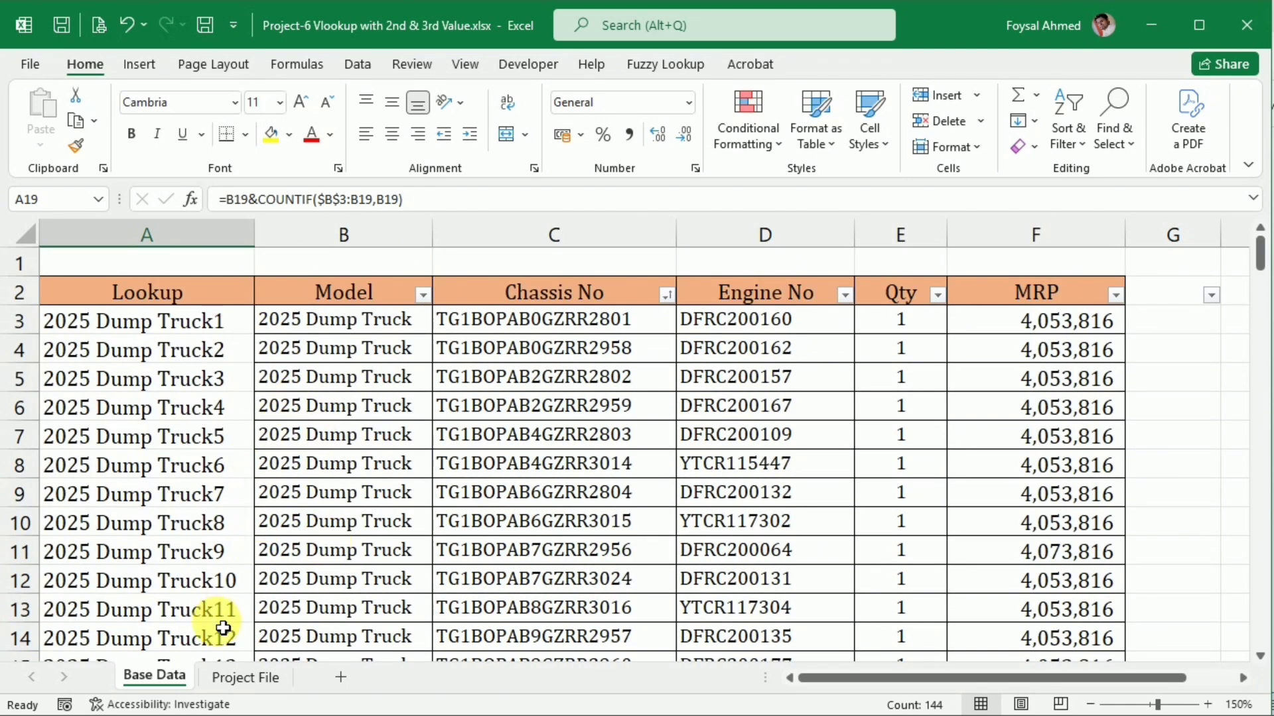
Clear the old VLOOKUP results from Engine No cells C8:C15 on the Project File sheet
{"action": "left_click", "coordinate": [241, 678]}
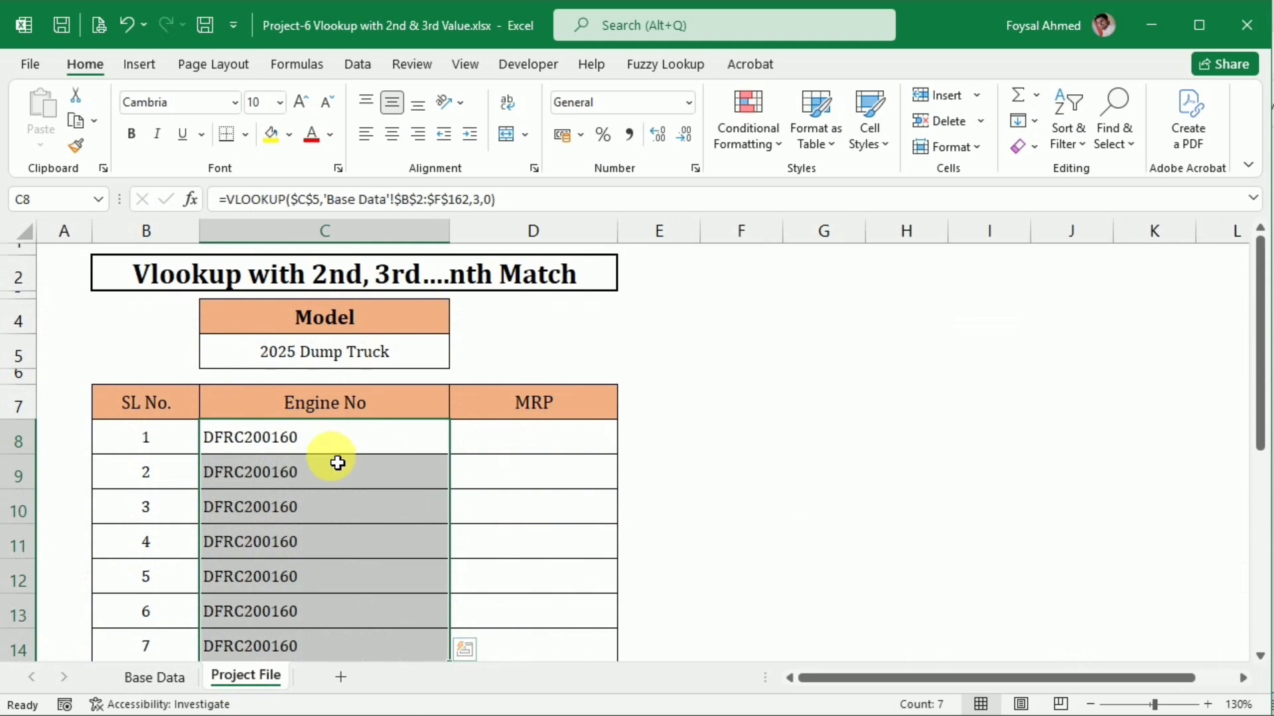
{"action": "left_click_drag", "start_coordinate": [336, 446], "coordinate": [358, 585]}
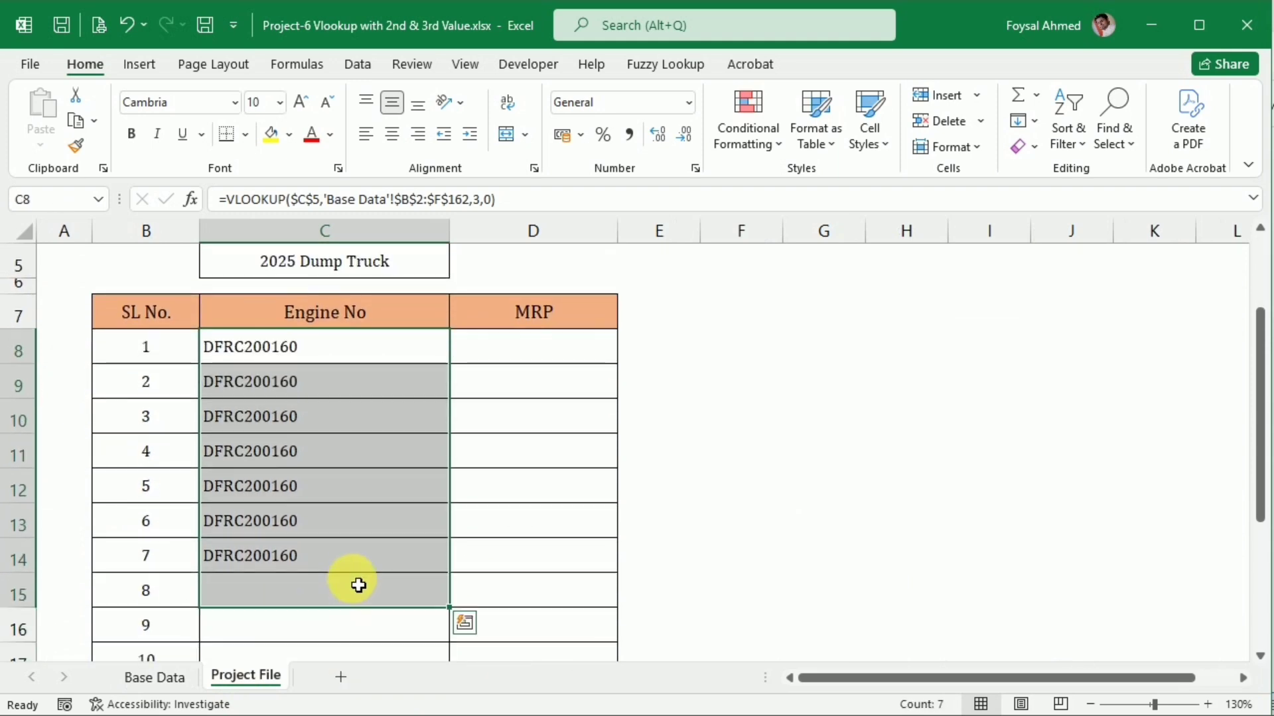
{"action": "key", "text": "Delete"}
{"action": "scroll", "coordinate": [347, 478], "scroll_direction": "up", "scroll_amount": 3}
Start a VLOOKUP in C8 whose lookup value joins the absolute Model cell $C$5 with serial number cell B8 using &
{"action": "left_click", "coordinate": [343, 439]}
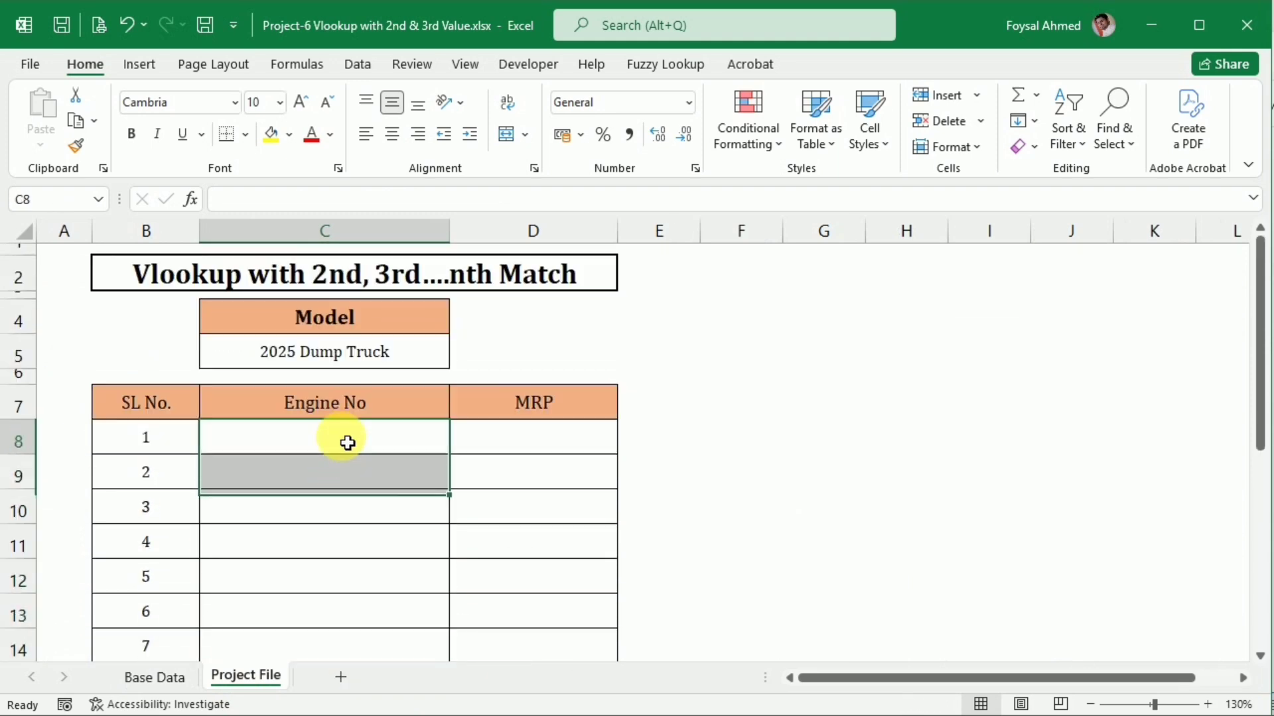
{"action": "type", "text": "=vl"}
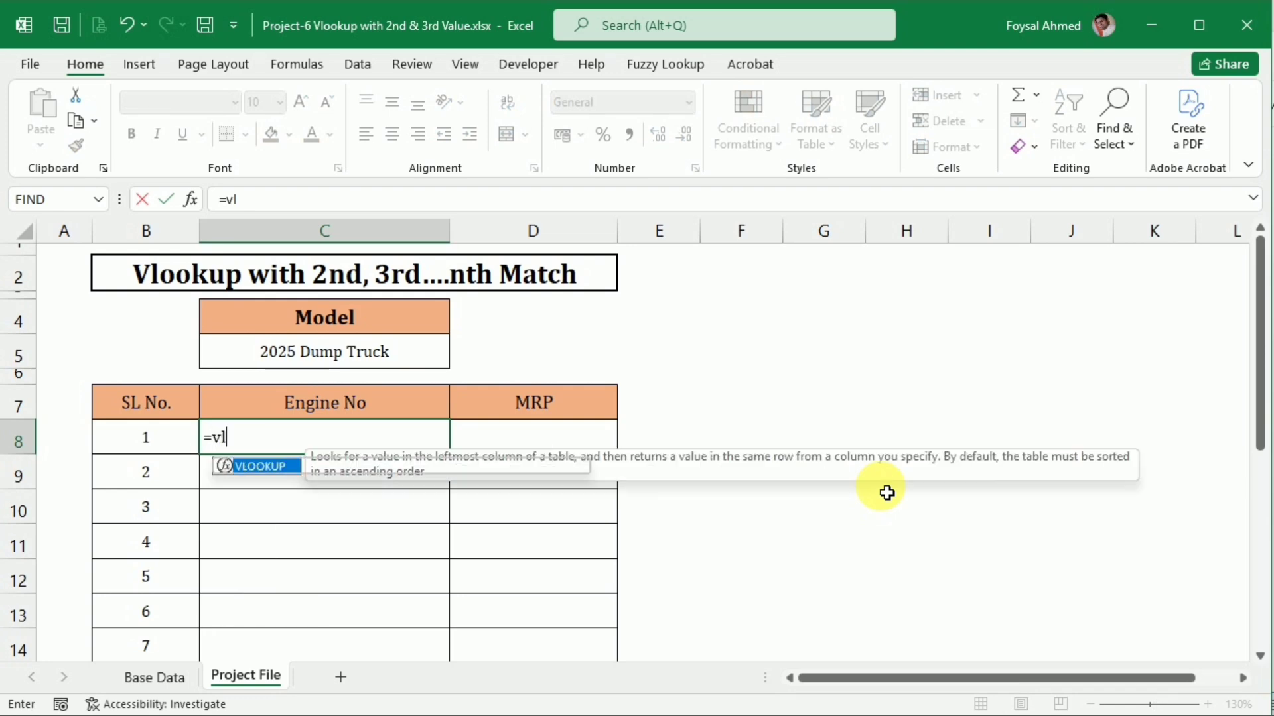
{"action": "key", "text": "Tab"}
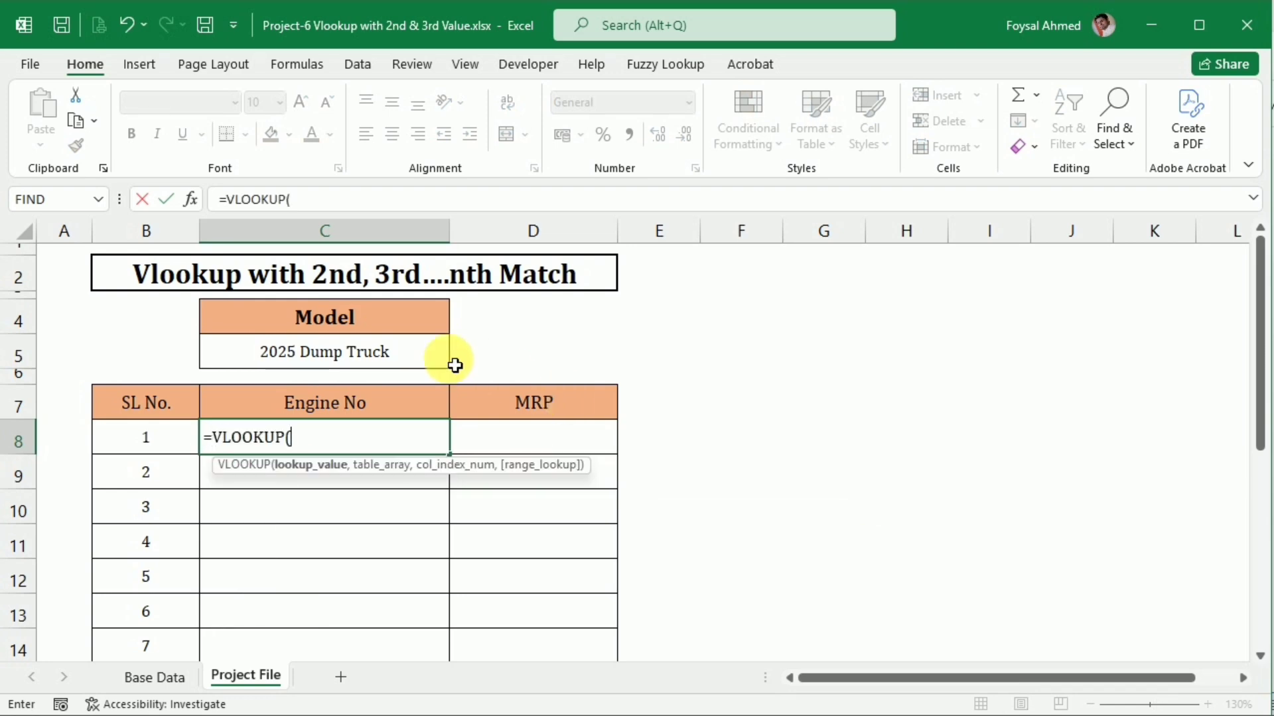
{"action": "left_click", "coordinate": [399, 356]}
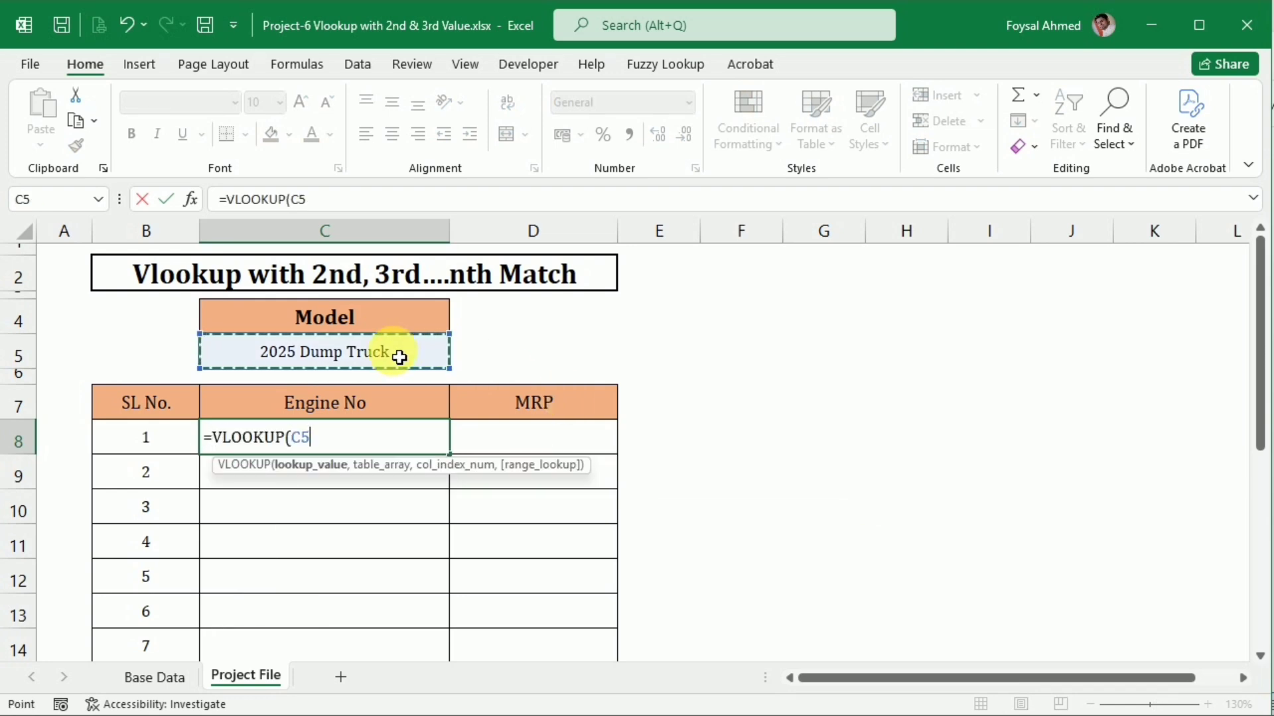
{"action": "type", "text": "&"}
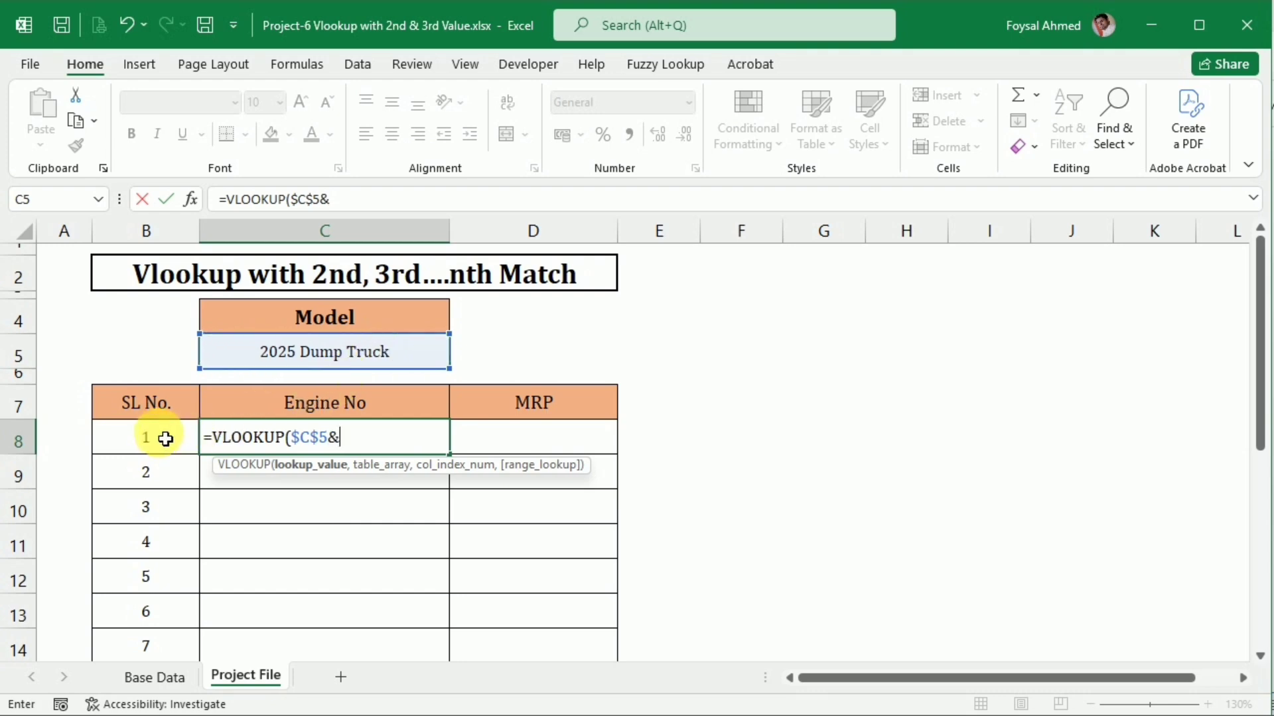
{"action": "left_click", "coordinate": [166, 439]}
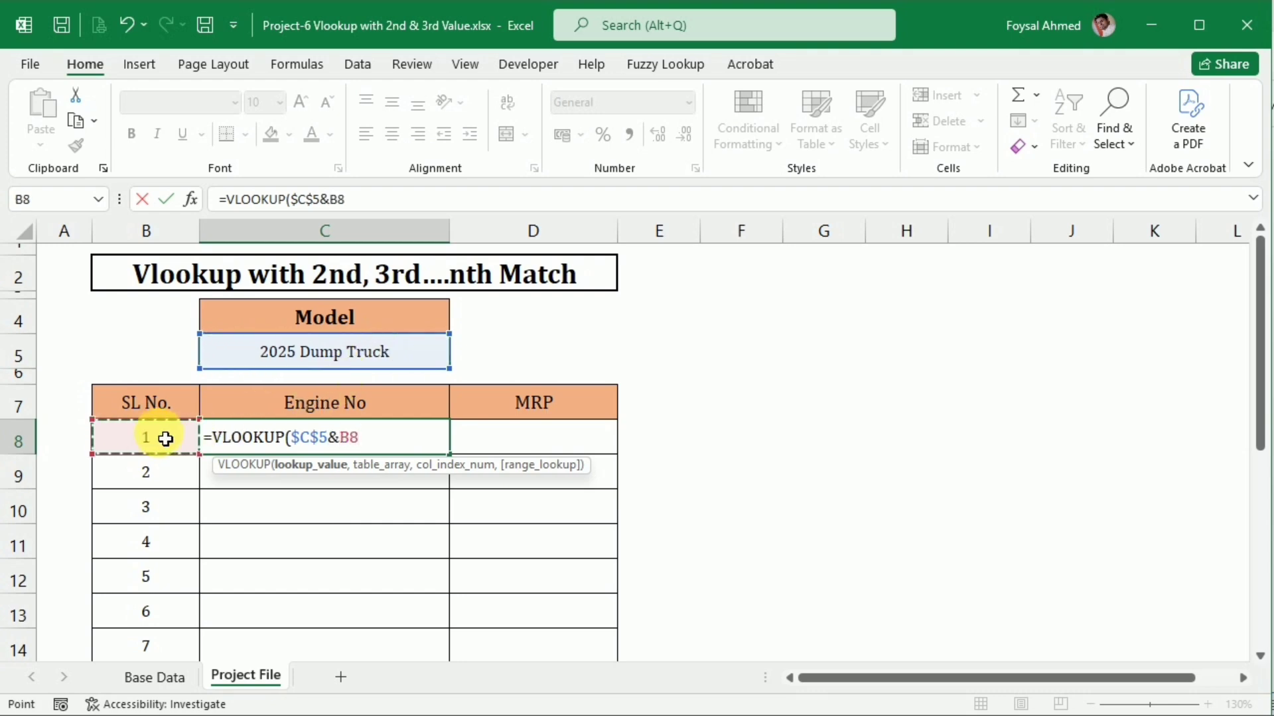
{"action": "type", "text": ","}
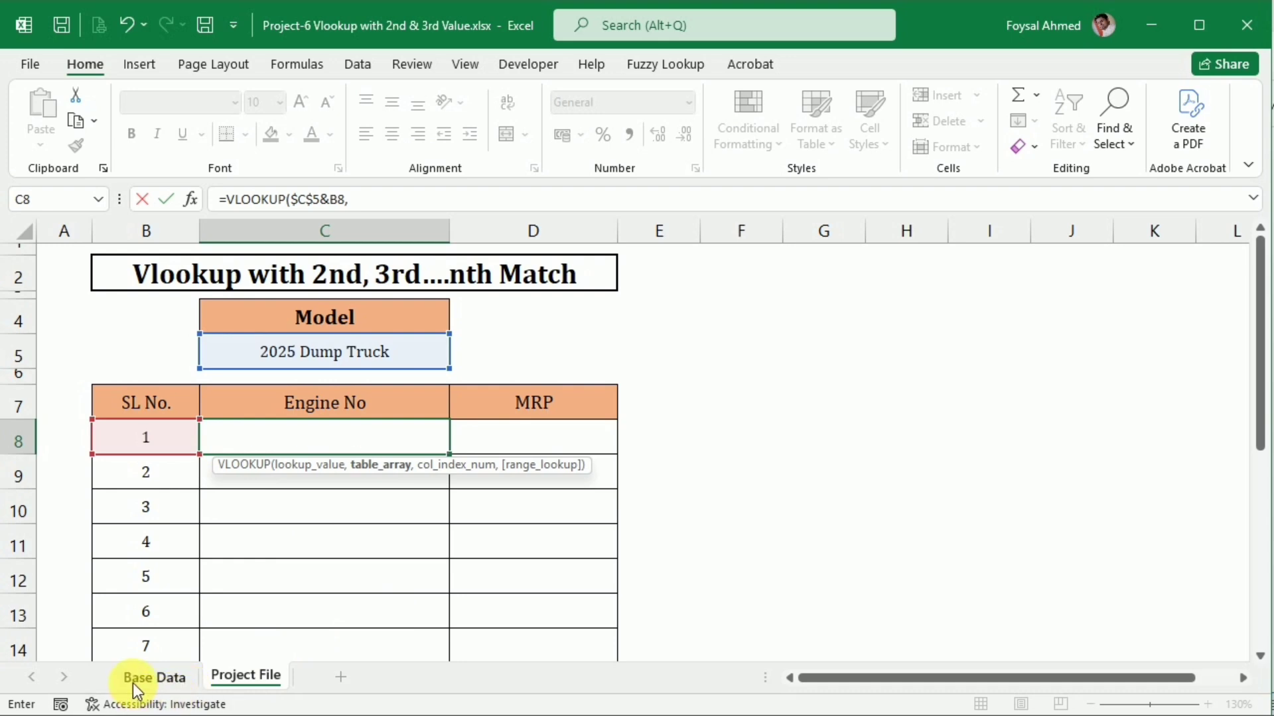
Set the VLOOKUP table array to the absolute range $A$2:$F$162 on the Base Data sheet
{"action": "left_click", "coordinate": [142, 677]}
{"action": "left_click", "coordinate": [108, 298]}
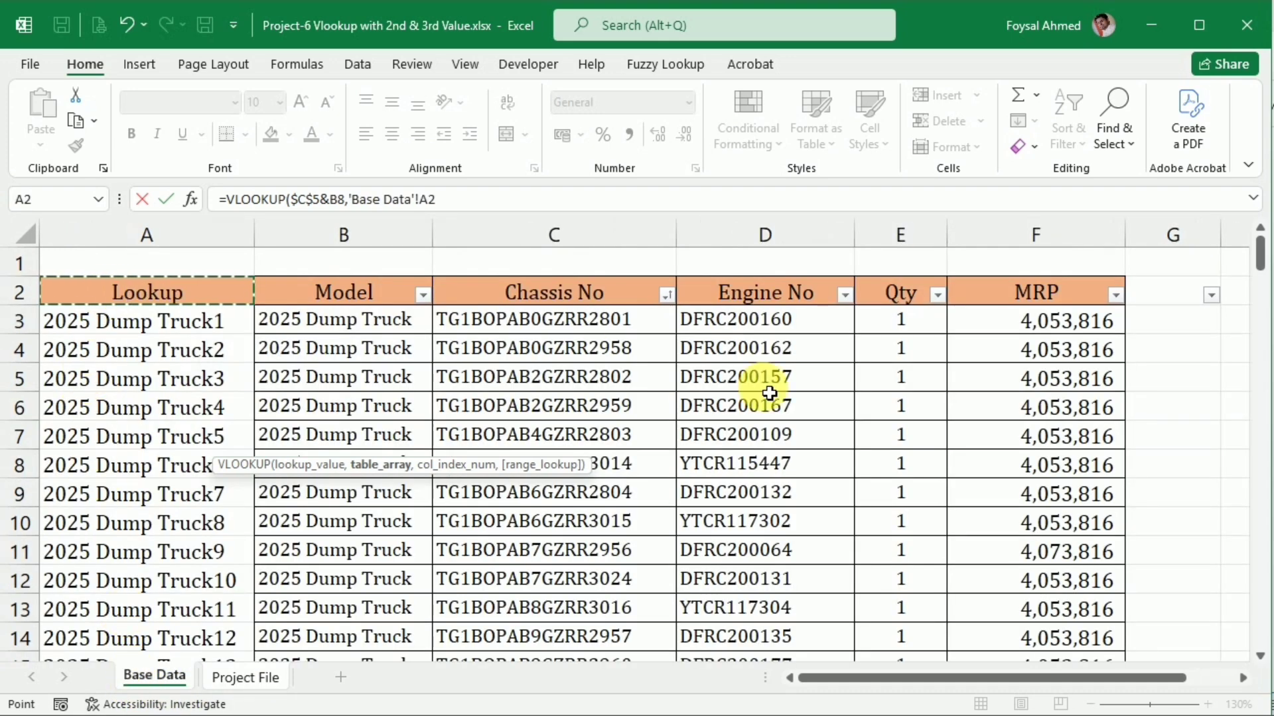
{"action": "key", "text": "shift+Right"}
{"action": "key", "text": "shift+Right"}
{"action": "key", "text": "shift+Right"}
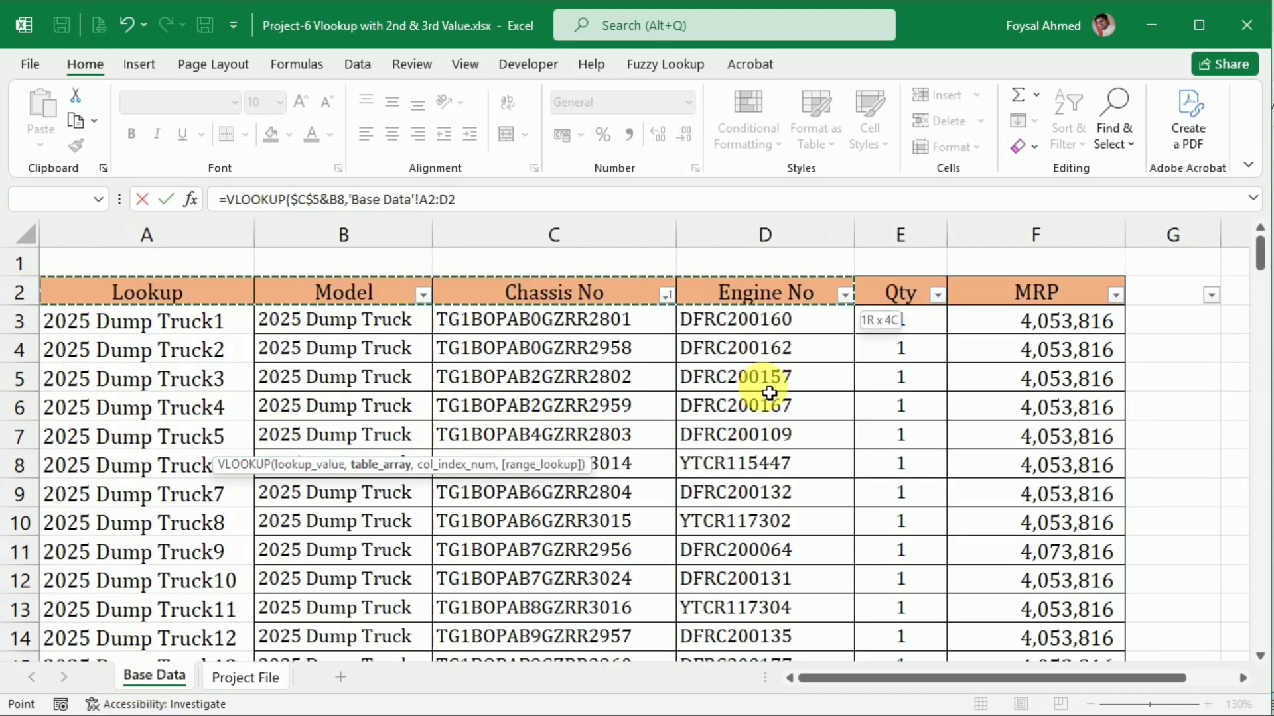
{"action": "key", "text": "shift+Right"}
{"action": "key", "text": "shift+Right"}
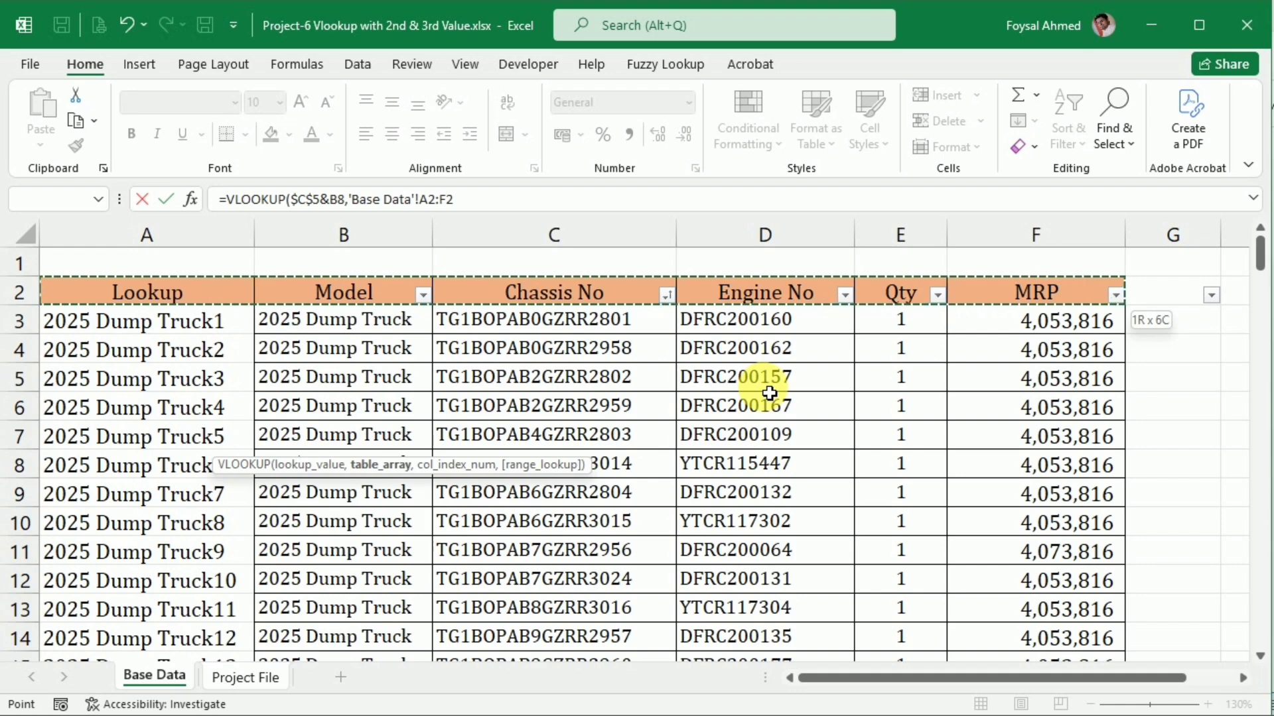
{"action": "key", "text": "ctrl+shift+Down"}
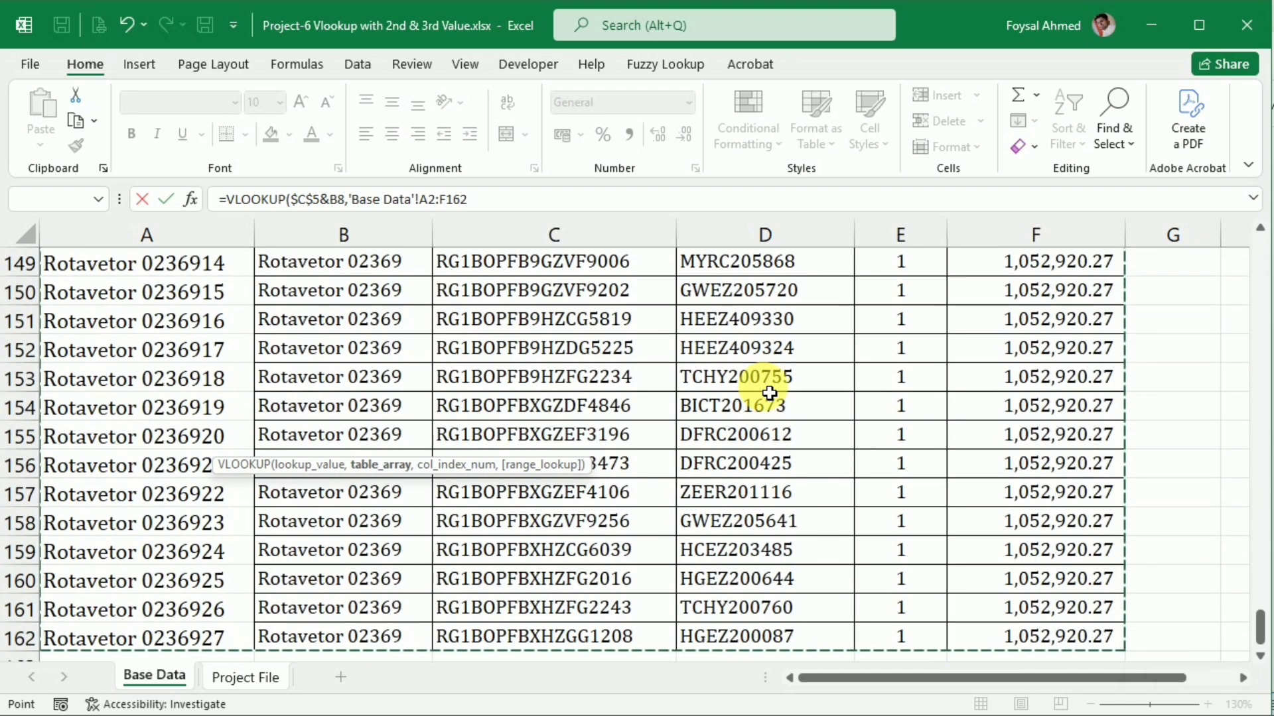
{"action": "key", "text": "F4"}
{"action": "type", "text": ","}
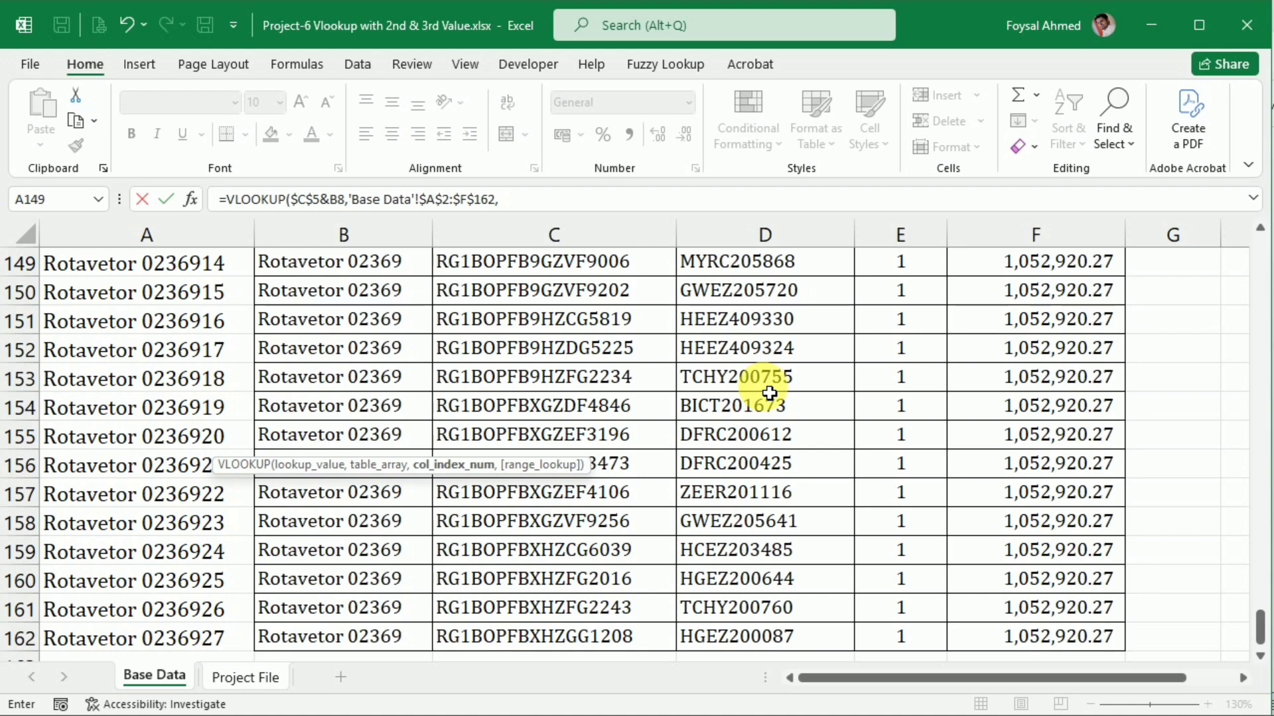
{"action": "type", "text": "4,"}
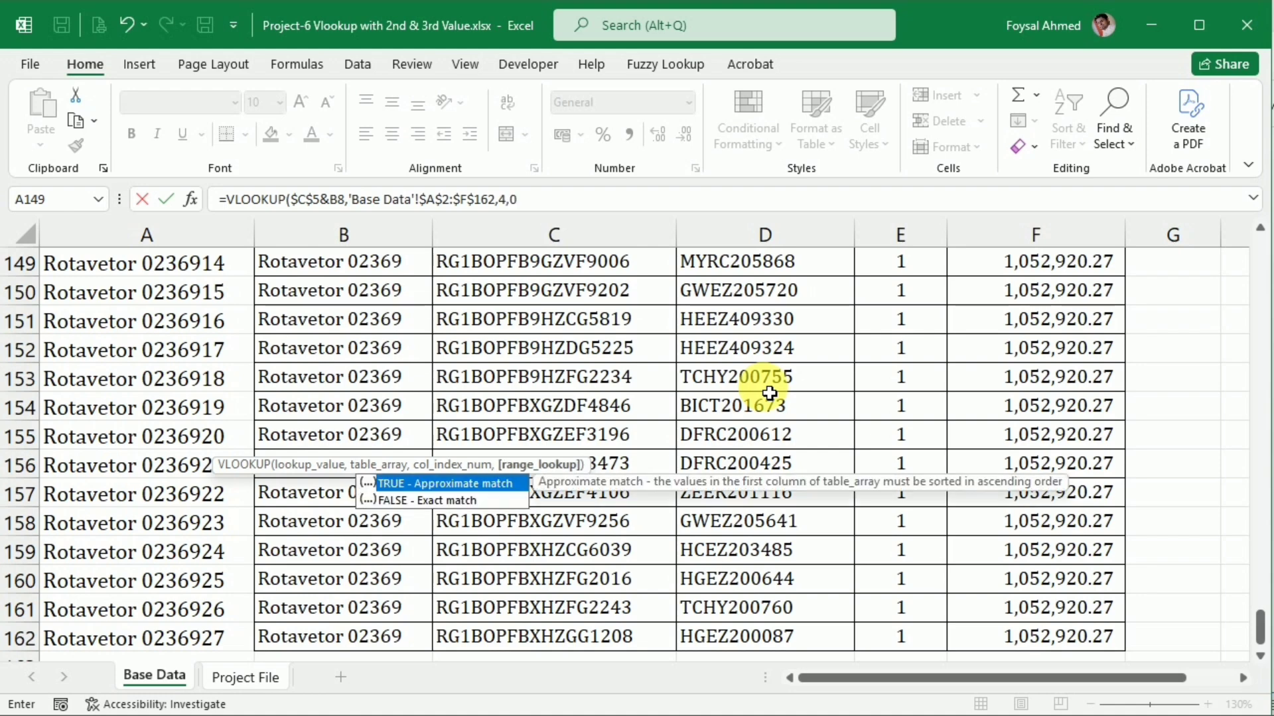
{"action": "type", "text": "0"}
Finish the C8 VLOOKUP with column index 4 and 0 for an exact match
{"action": "key", "text": "Return"}
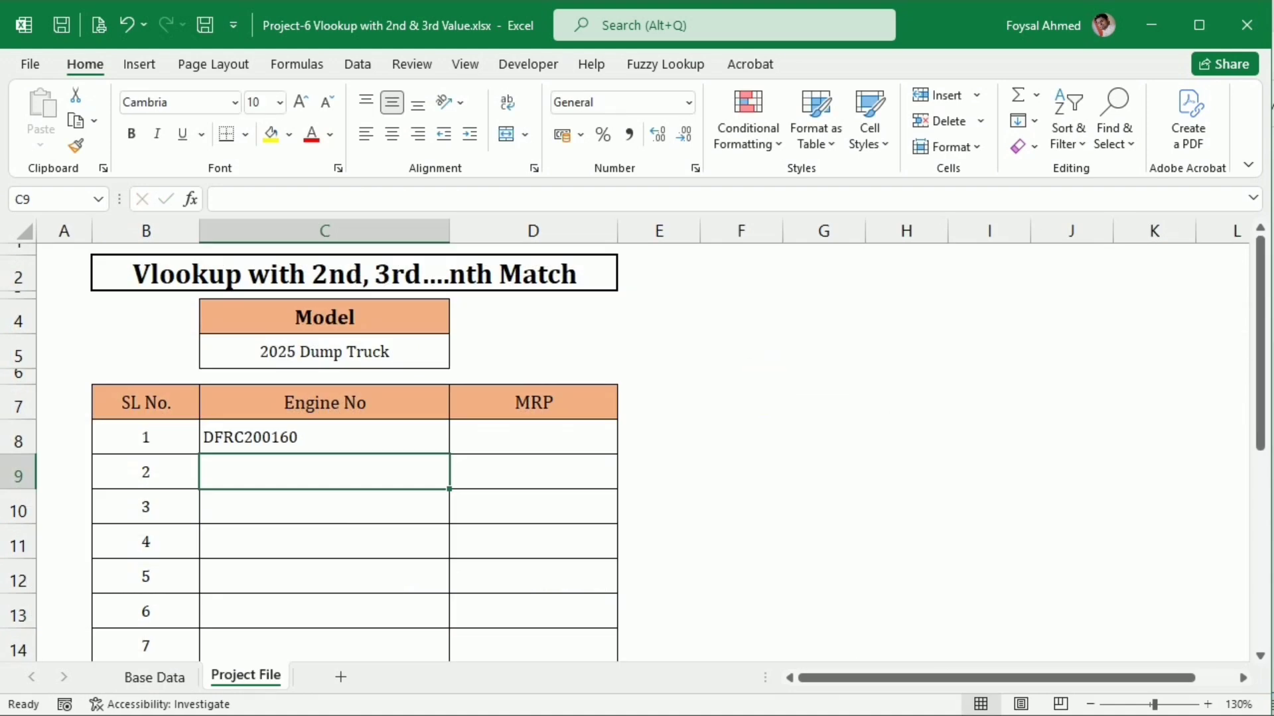
Copy the VLOOKUP formula text from C8 into MRP cell D8, keeping its references the same
{"action": "left_click", "coordinate": [248, 439]}
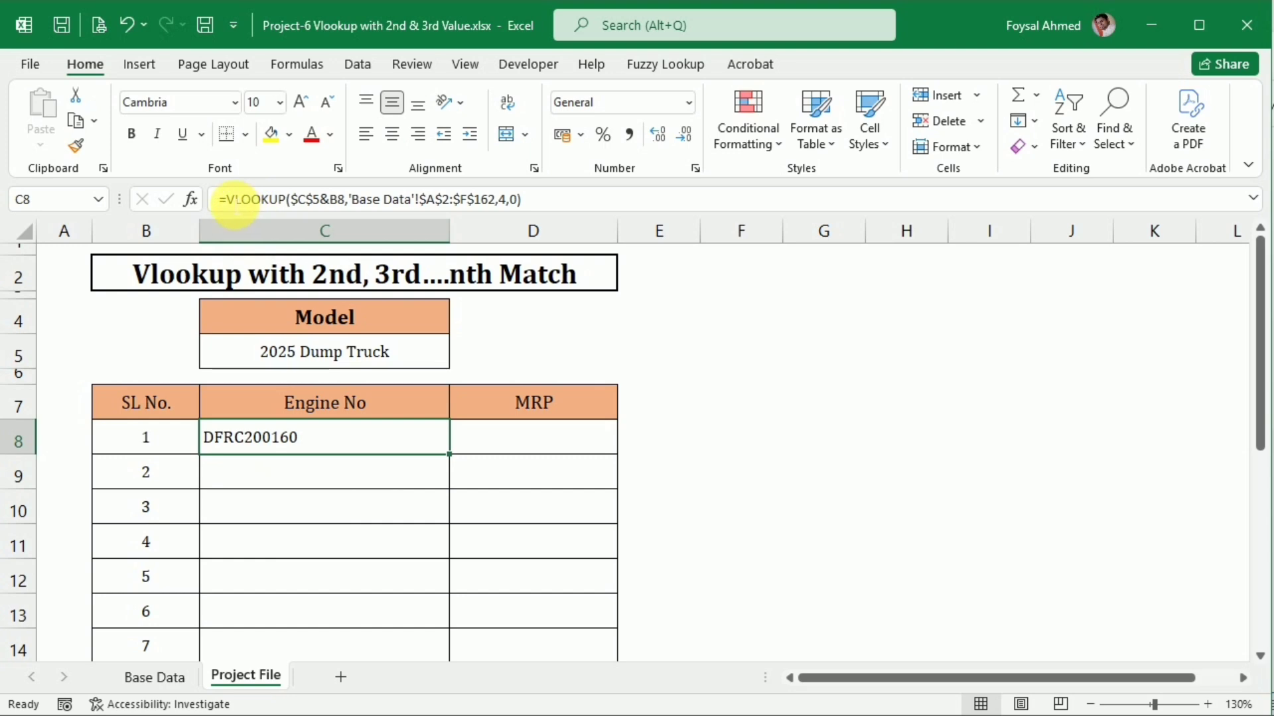
{"action": "left_click_drag", "start_coordinate": [227, 201], "coordinate": [739, 227]}
{"action": "key", "text": "ctrl+c"}
{"action": "key", "text": "Tab"}
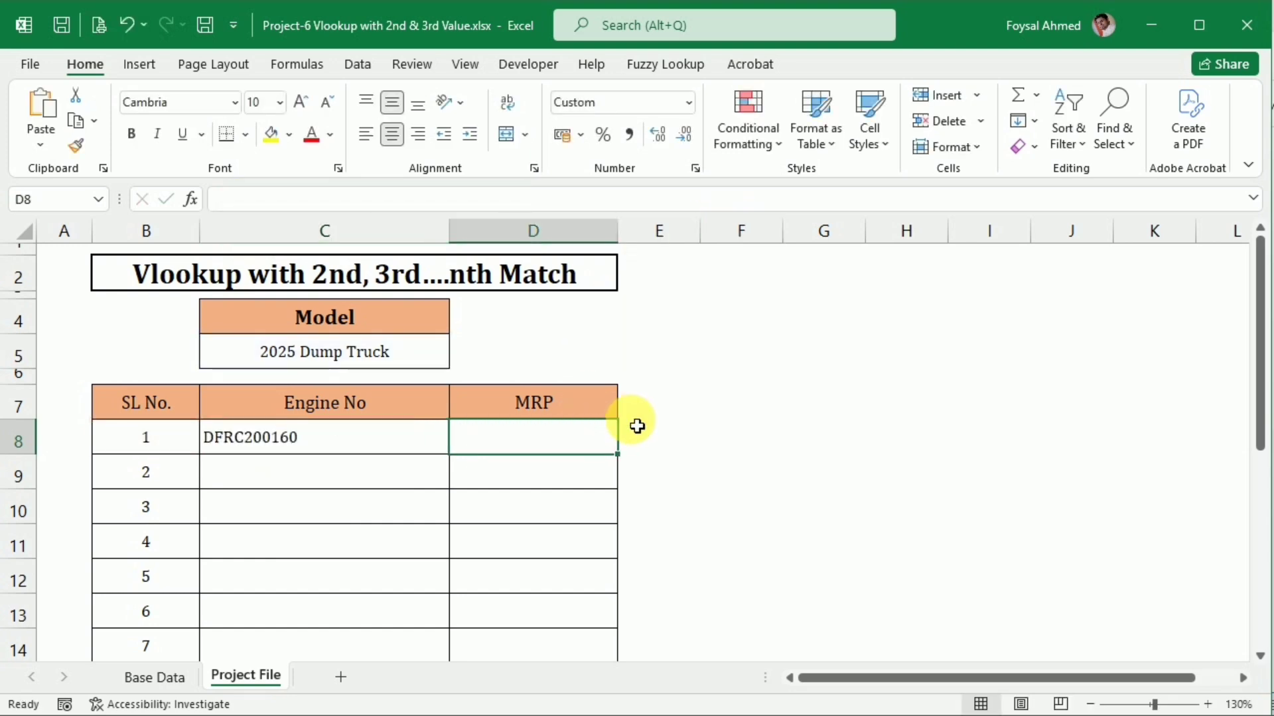
{"action": "type", "text": "="}
{"action": "key", "text": "ctrl+v"}
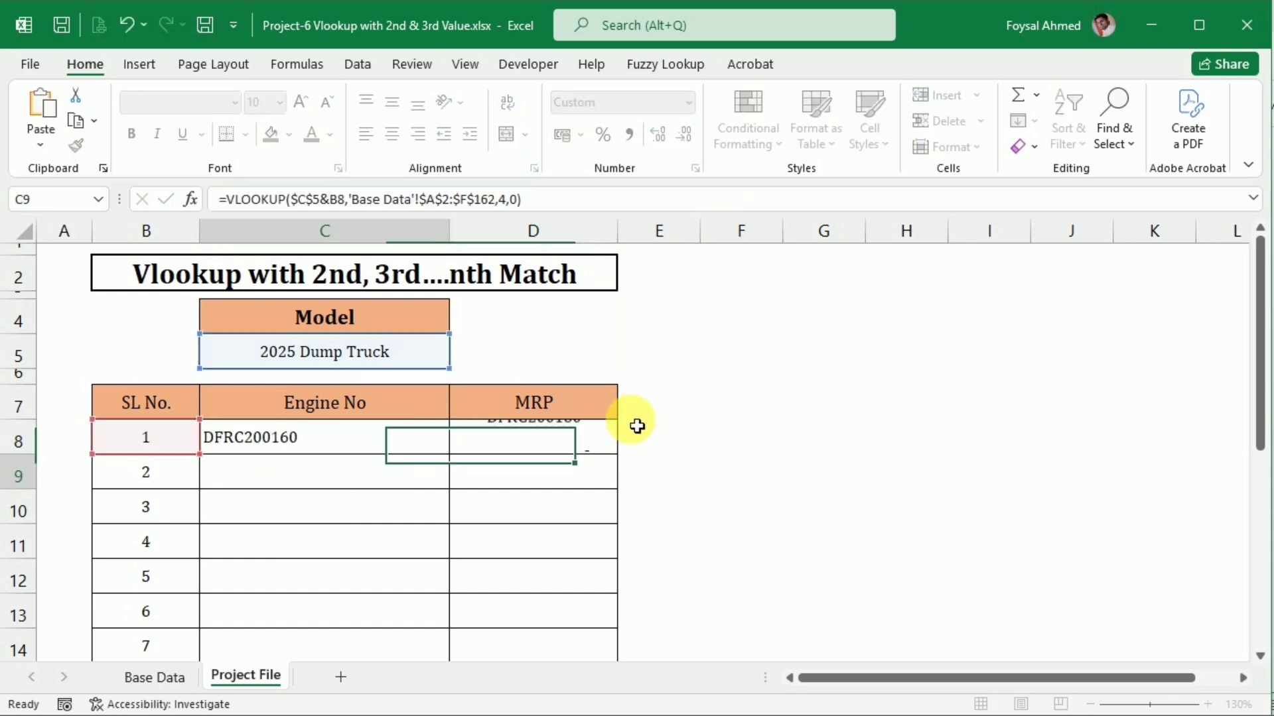
{"action": "key", "text": "Return"}
Change the column index in D8's VLOOKUP so that it returns the MRP column of Base Data
{"action": "left_click", "coordinate": [597, 435]}
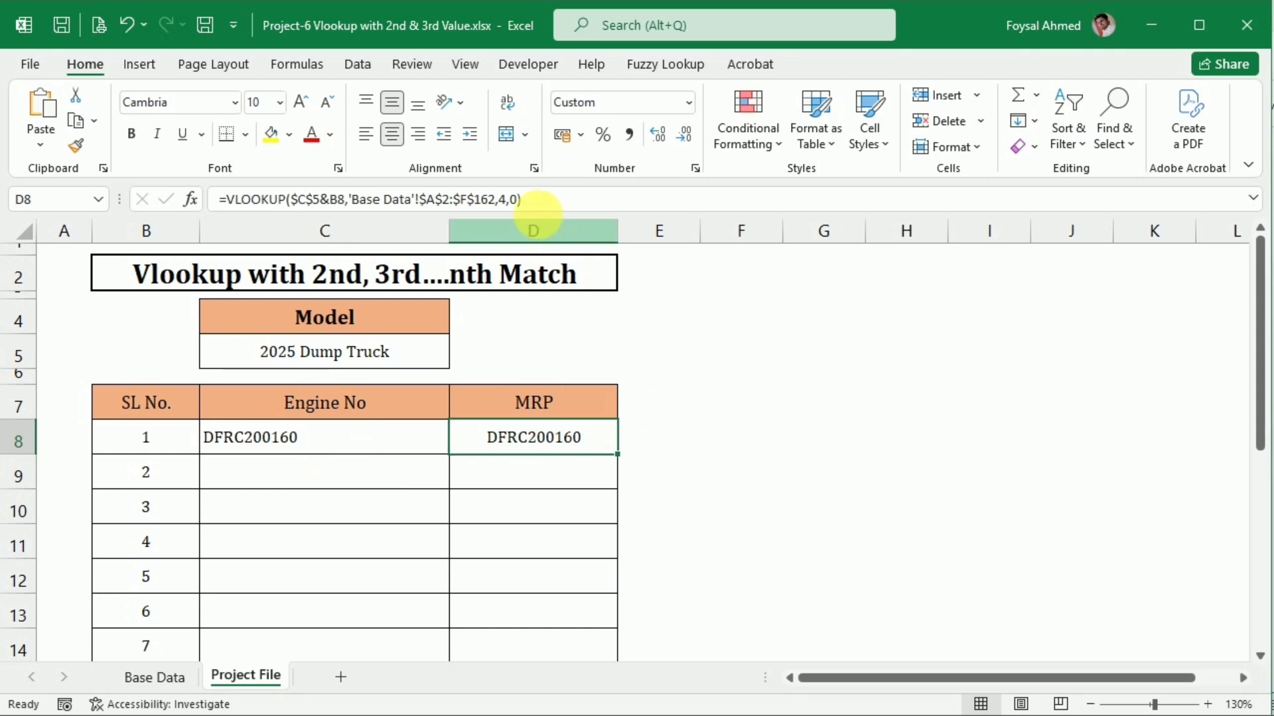
{"action": "left_click", "coordinate": [500, 199]}
{"action": "double_click", "coordinate": [502, 200]}
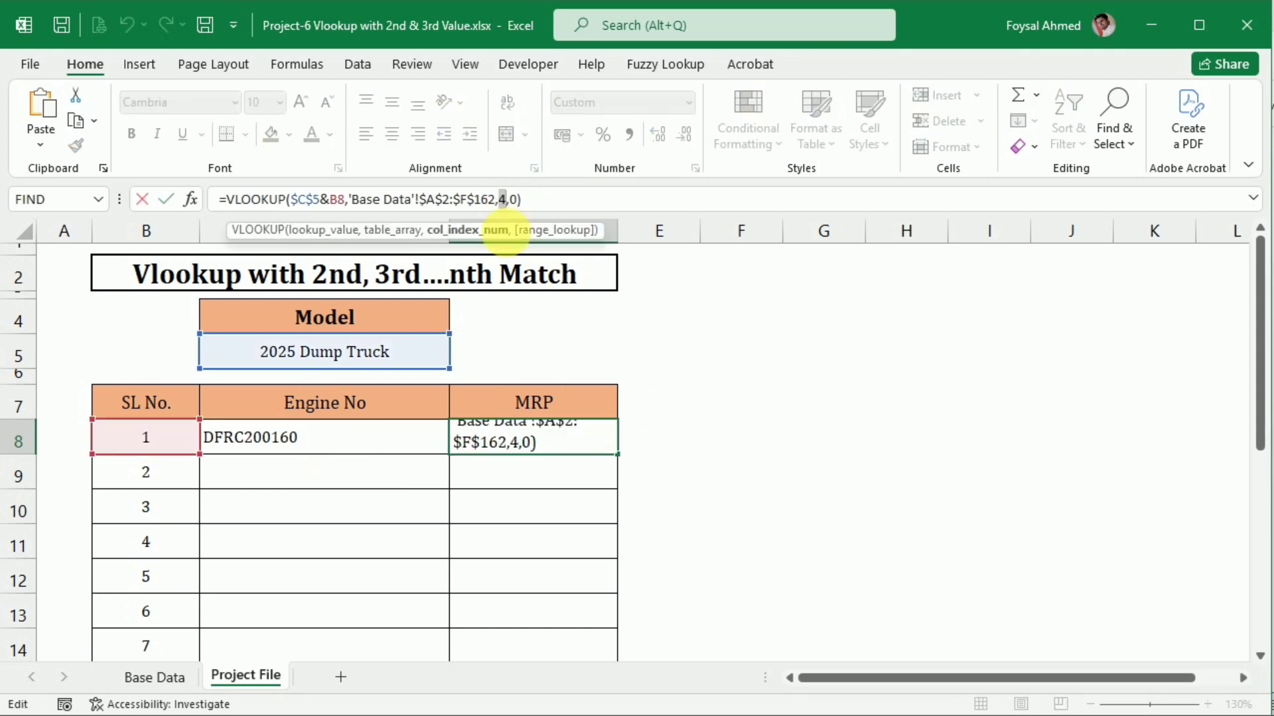
{"action": "key", "text": "Return"}
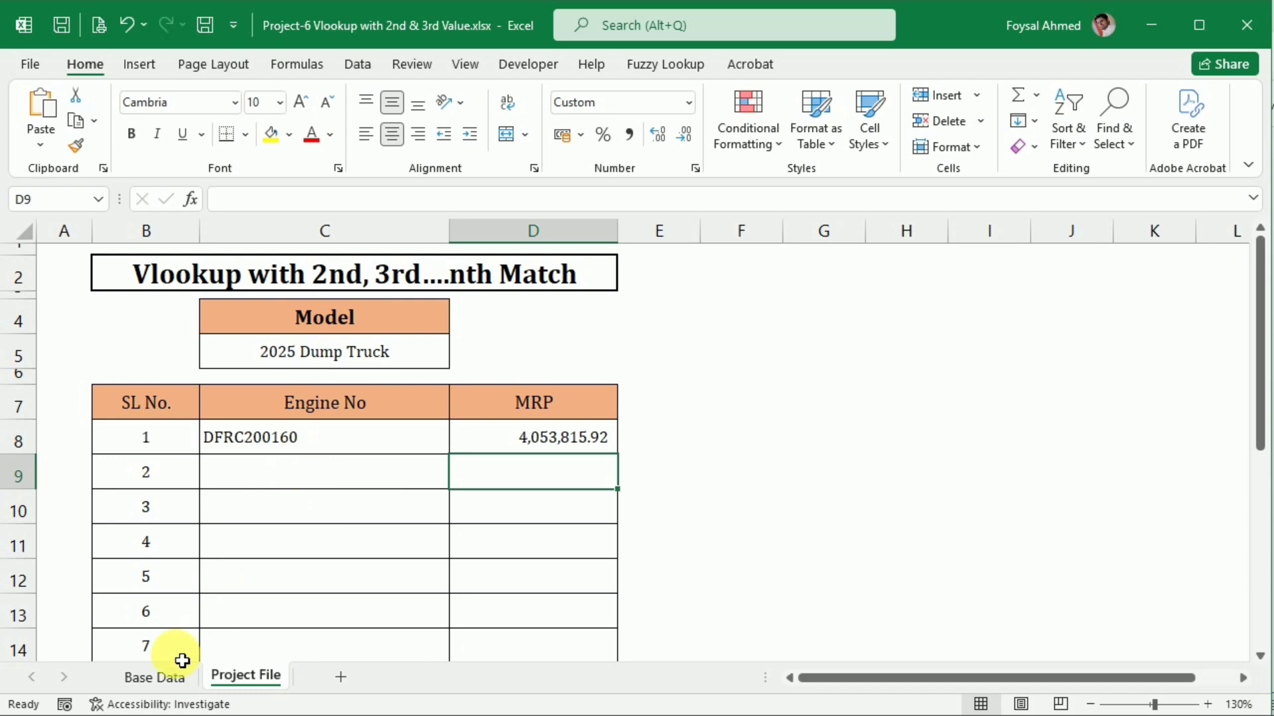
Review the Lookup keys with their engine numbers and MRP values in the first rows of Base Data
{"action": "left_click", "coordinate": [163, 676]}
{"action": "scroll", "coordinate": [765, 451], "scroll_direction": "up", "scroll_amount": 6}
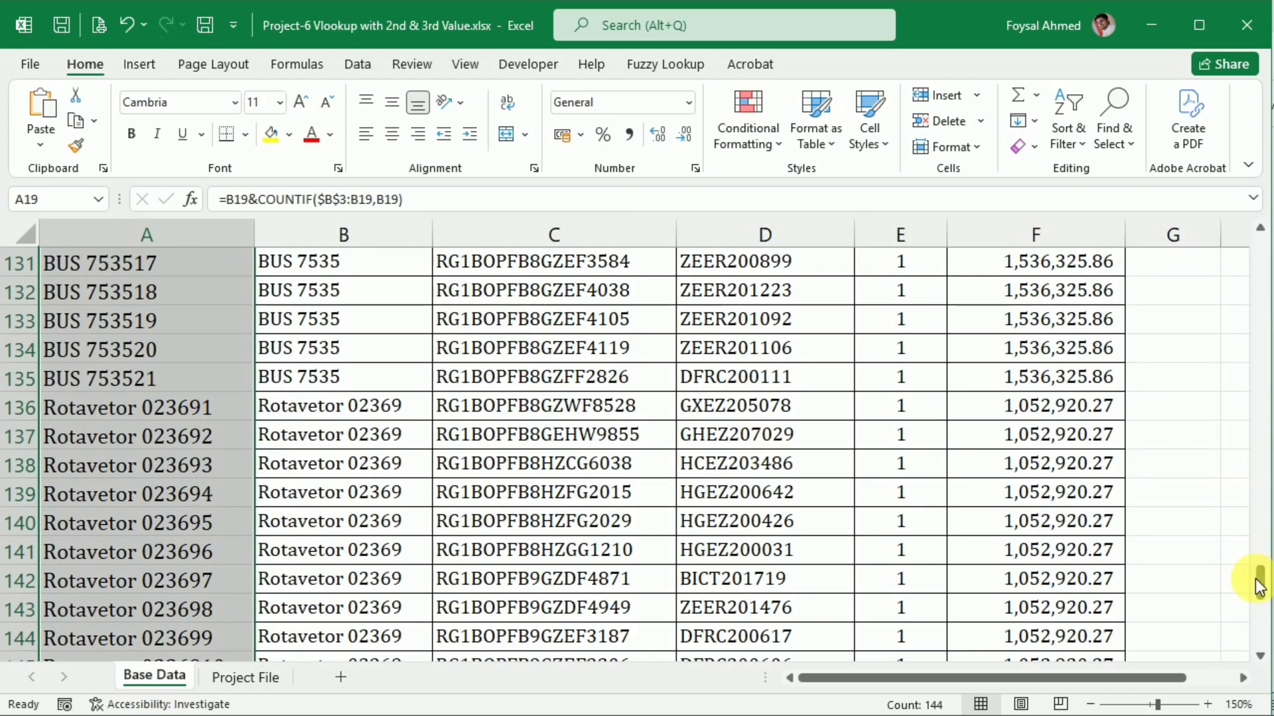
{"action": "left_click_drag", "start_coordinate": [1261, 584], "coordinate": [1241, 219]}
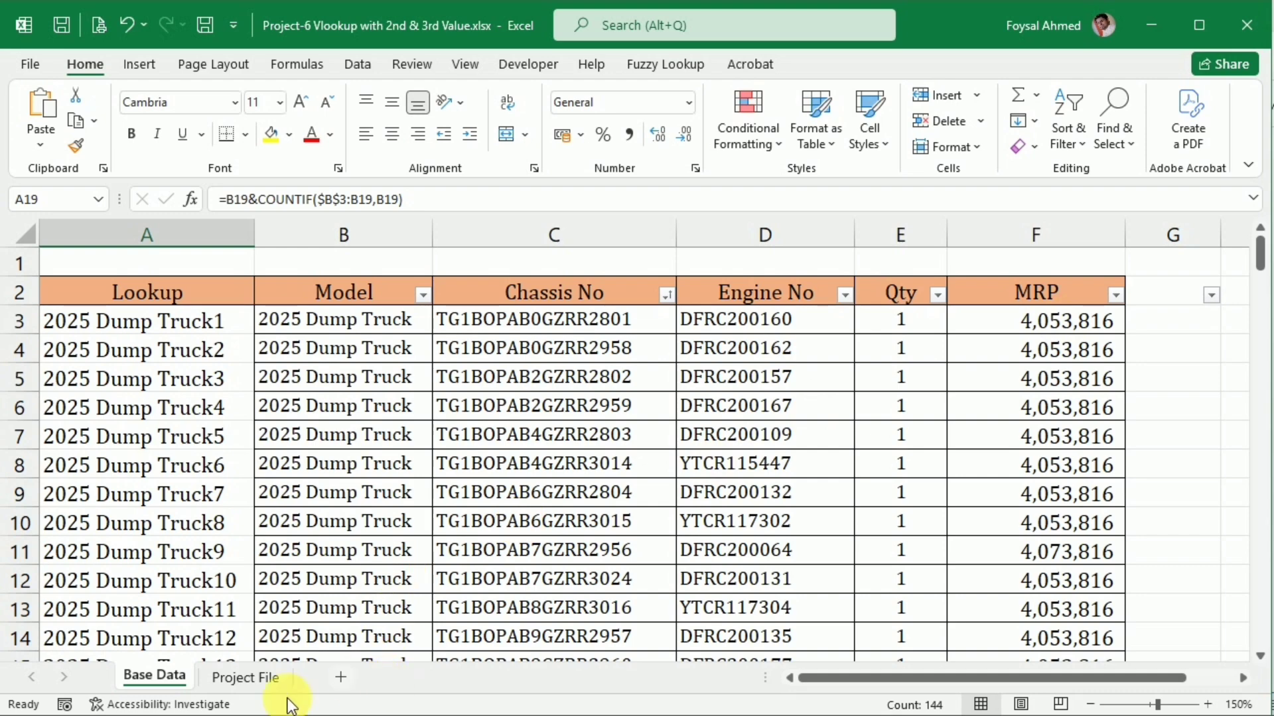
Center C8:D8 on the Project File sheet and fill both VLOOKUP formulas down through SL No. 15
{"action": "left_click", "coordinate": [245, 677]}
{"action": "left_click_drag", "start_coordinate": [442, 439], "coordinate": [597, 440]}
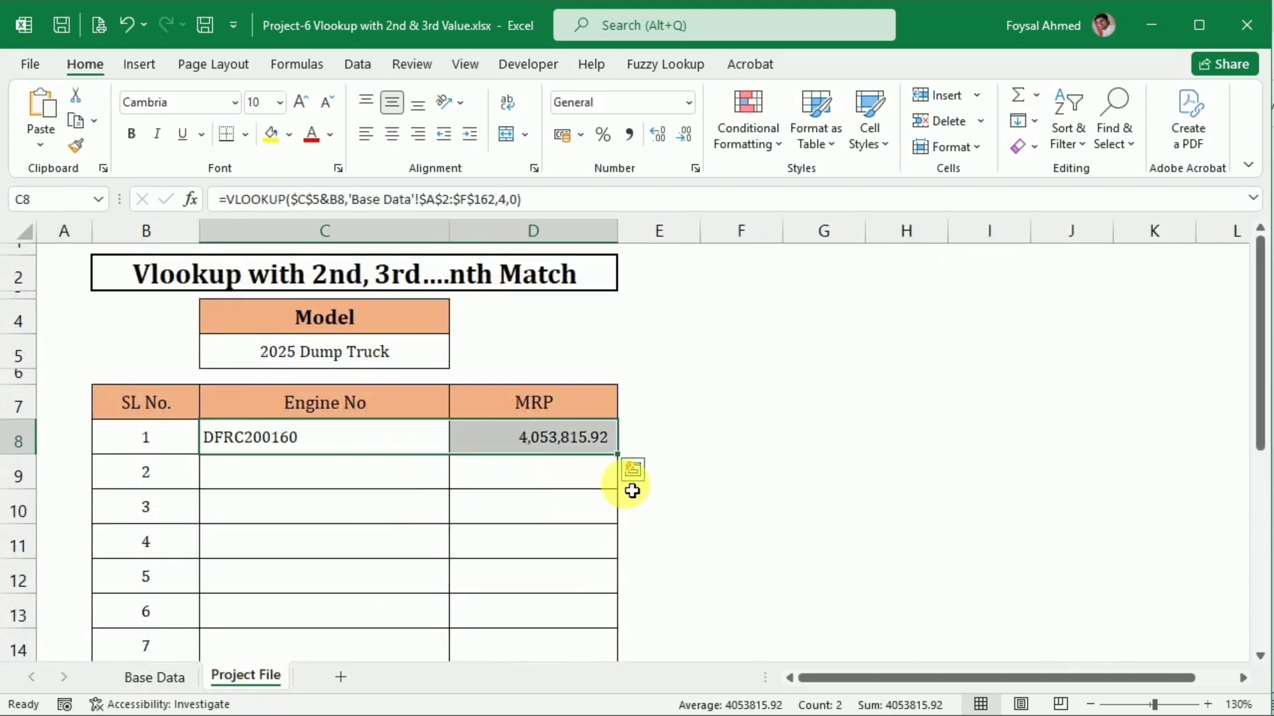
{"action": "left_click", "coordinate": [392, 134]}
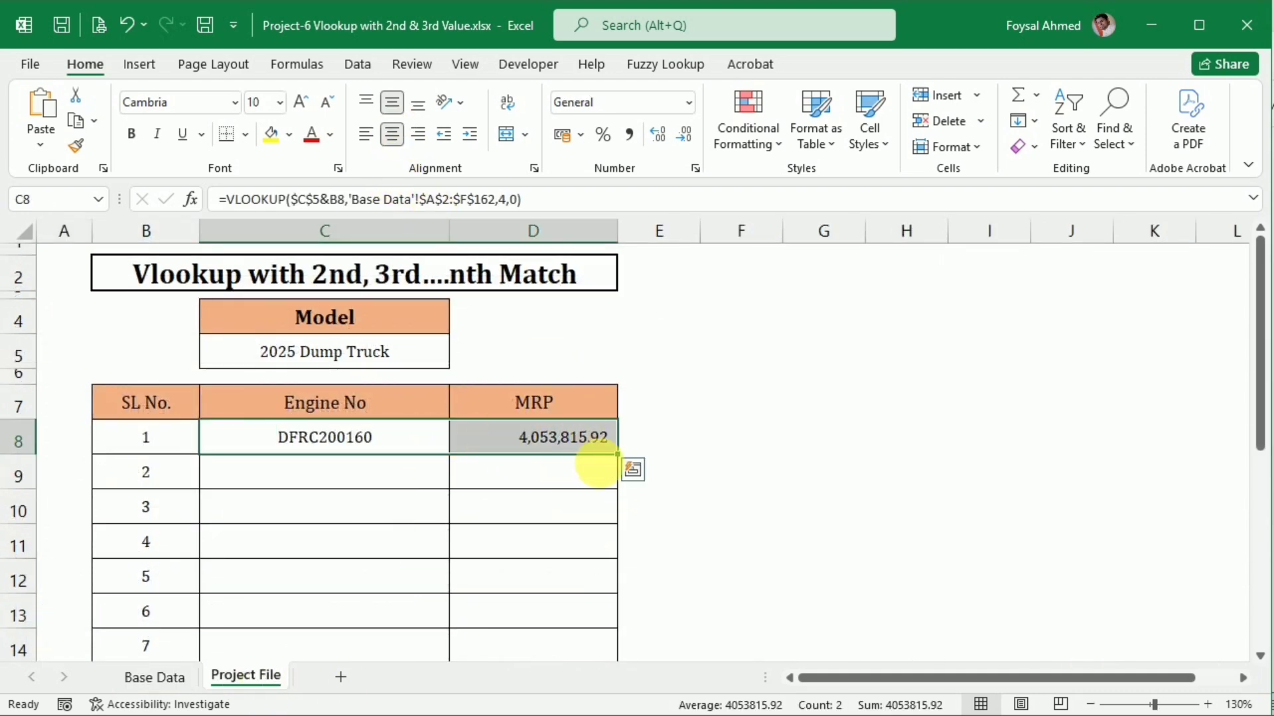
{"action": "double_click", "coordinate": [624, 459]}
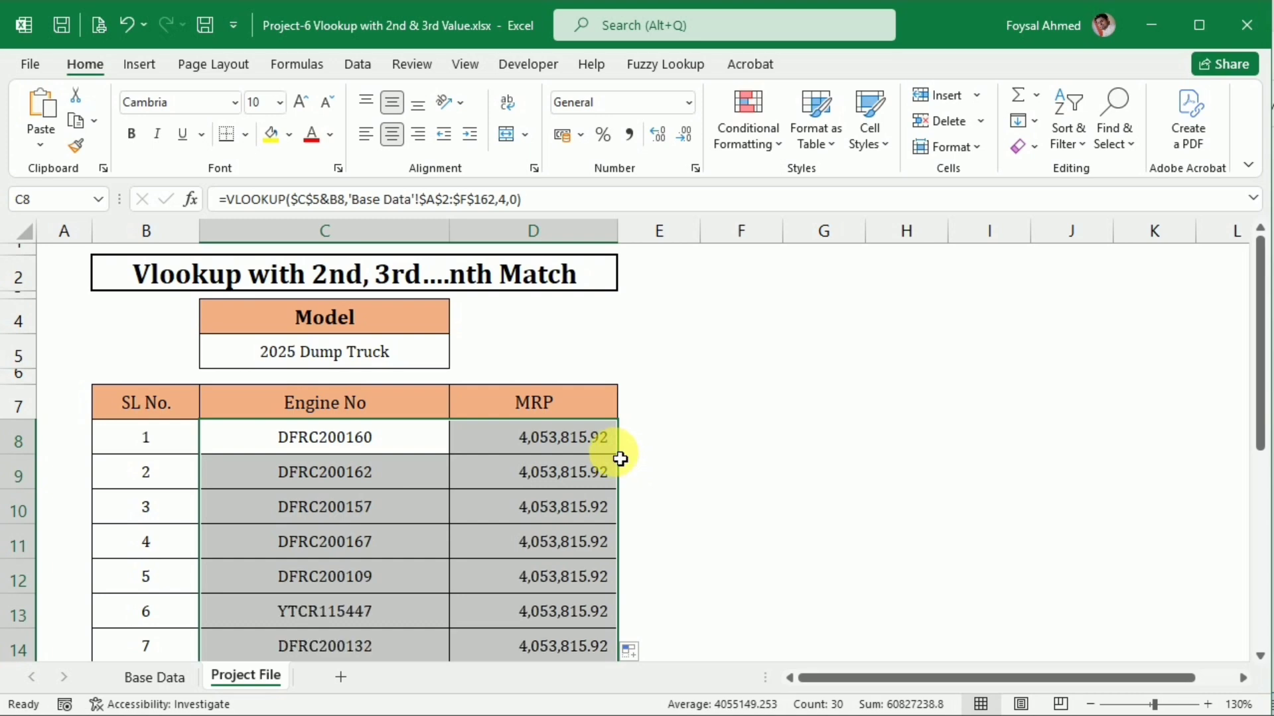
{"action": "scroll", "coordinate": [526, 484], "scroll_direction": "down", "scroll_amount": 5}
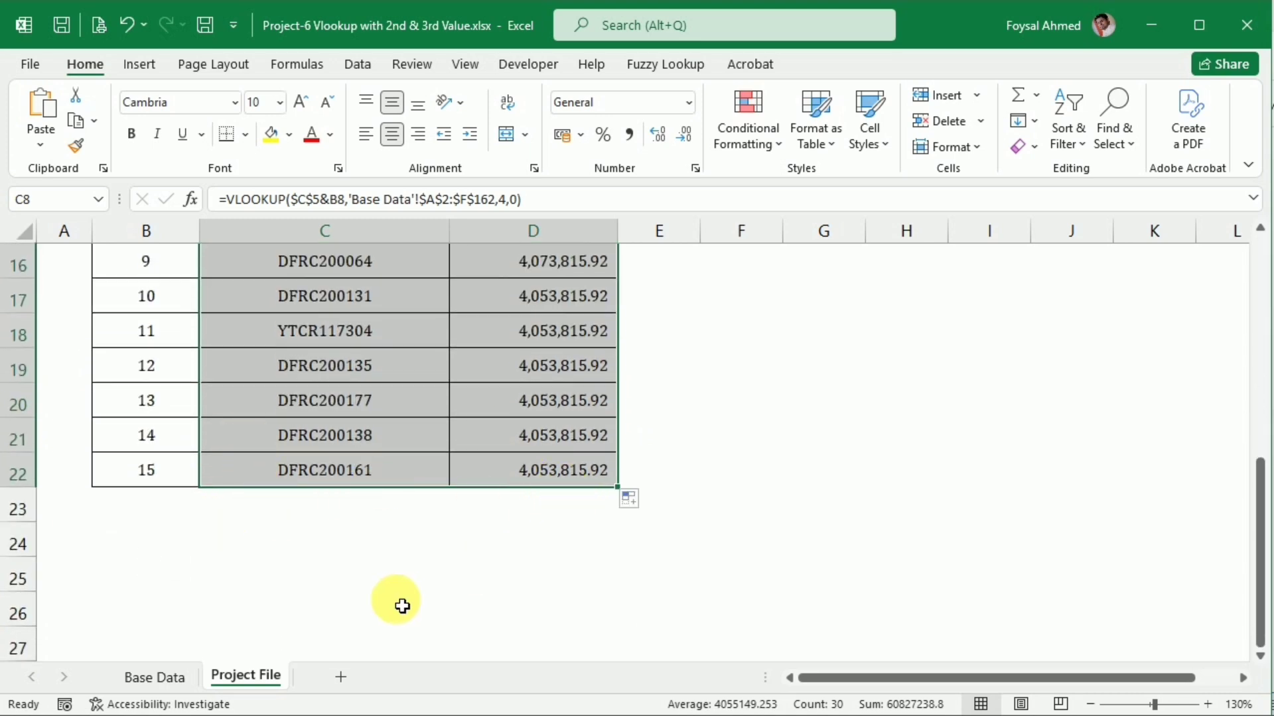
Copy the model 4295 Truck from Base Data into Model cell C5 and check the engine numbers and MRPs returned
{"action": "left_click", "coordinate": [146, 677]}
{"action": "scroll", "coordinate": [213, 637], "scroll_direction": "down", "scroll_amount": 5}
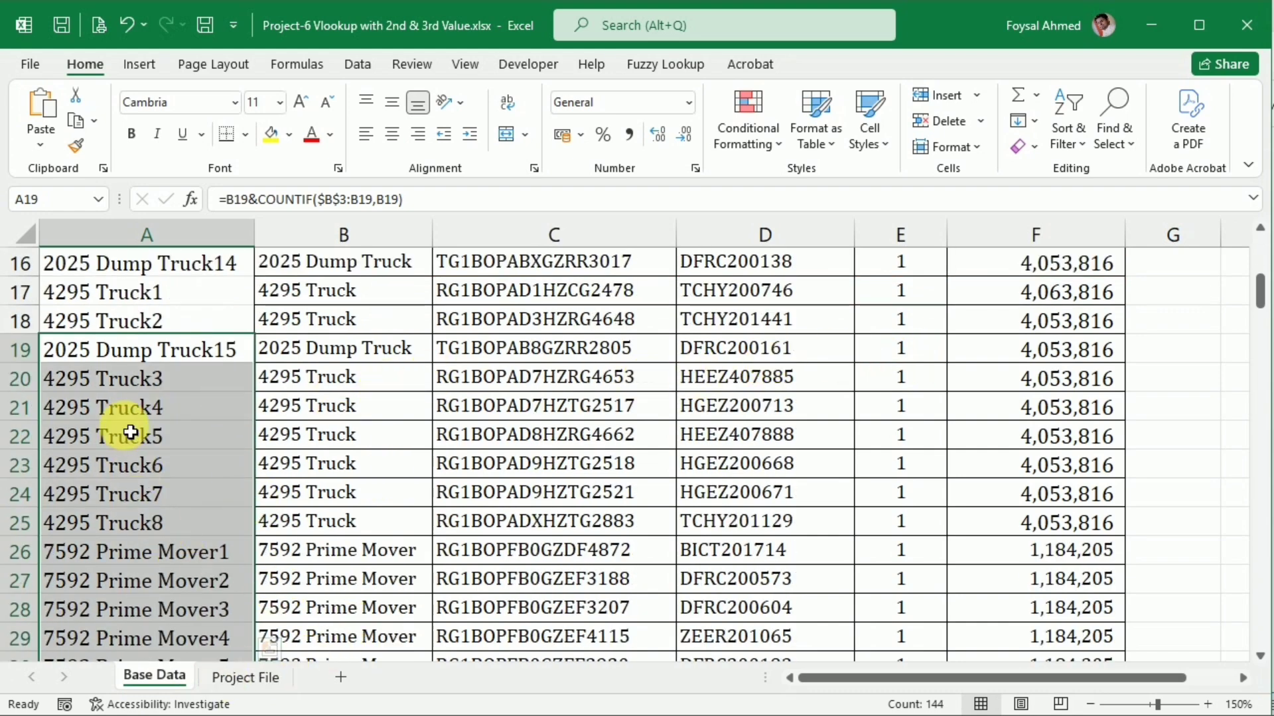
{"action": "left_click", "coordinate": [370, 387]}
{"action": "key", "text": "ctrl+c"}
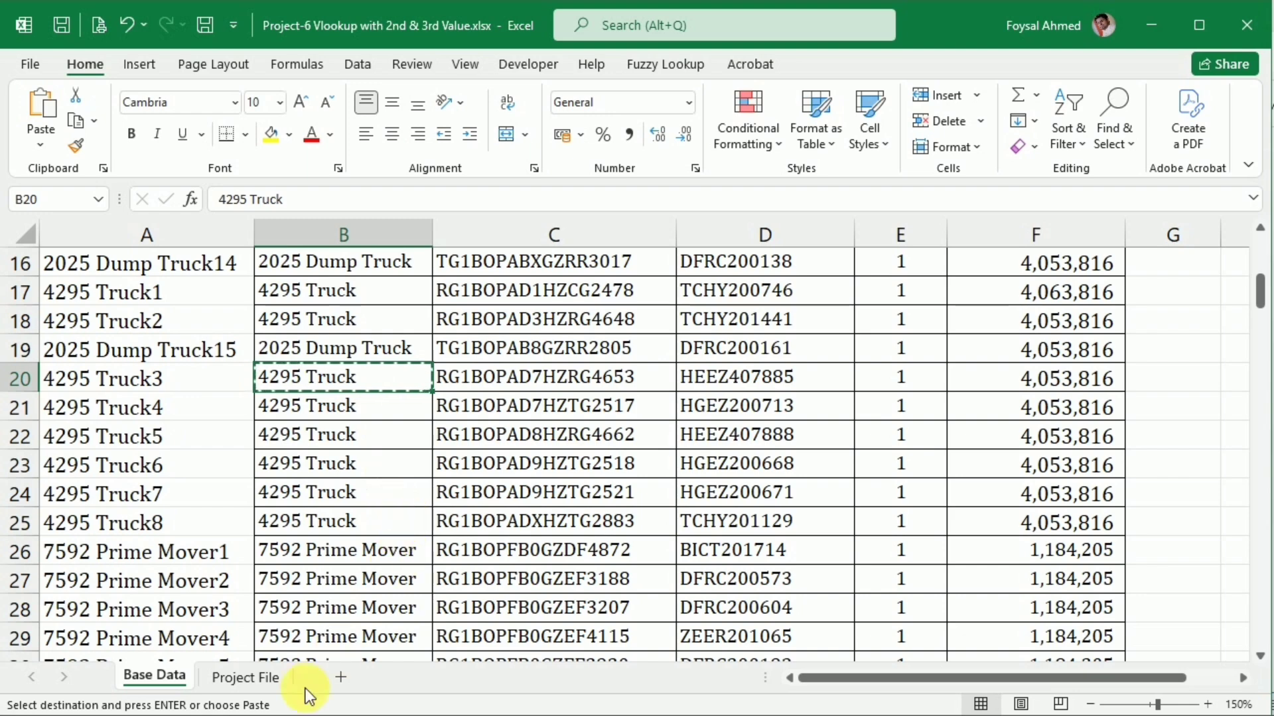
{"action": "left_click", "coordinate": [249, 682]}
{"action": "scroll", "coordinate": [364, 557], "scroll_direction": "up", "scroll_amount": 5}
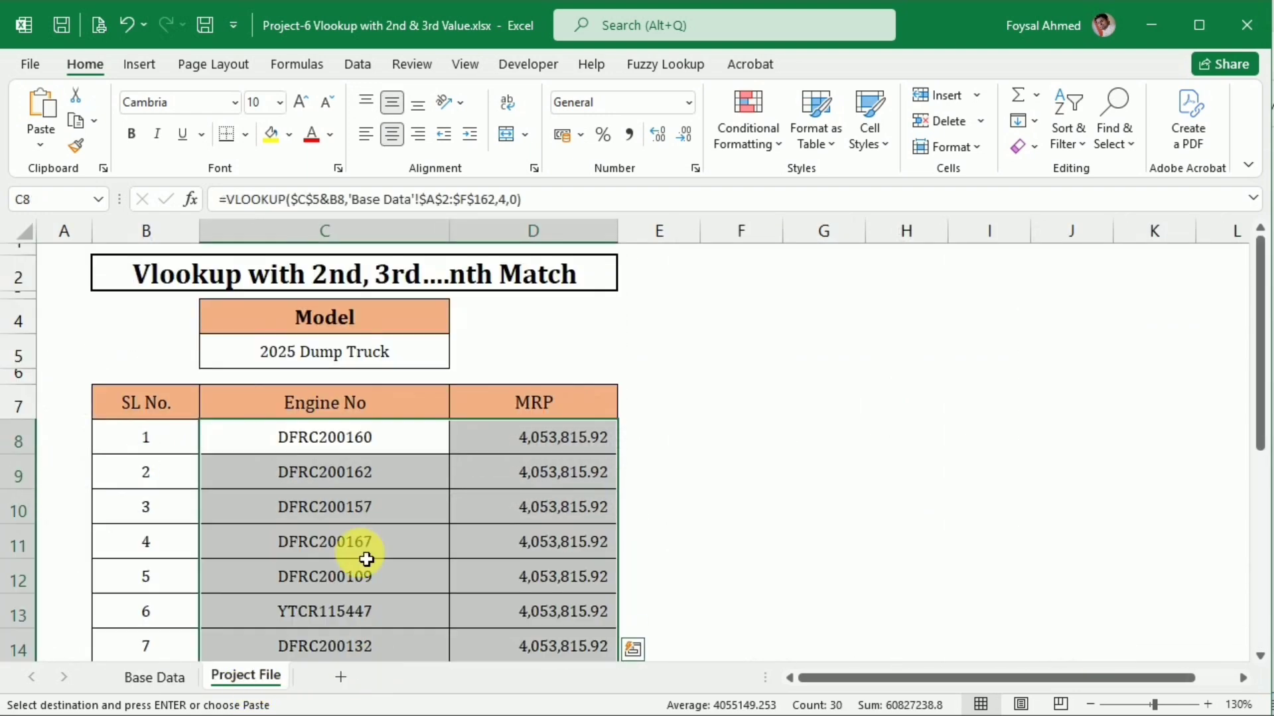
{"action": "left_click", "coordinate": [344, 349]}
{"action": "key", "text": "ctrl+v"}
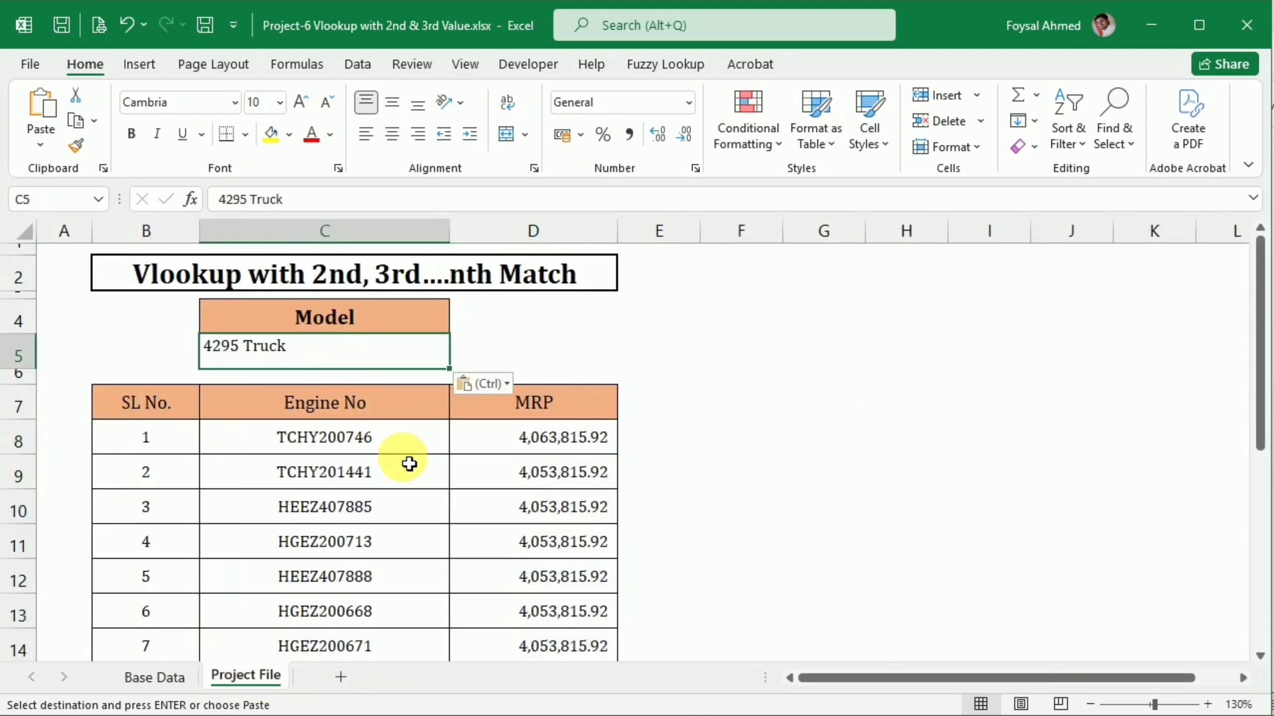
{"action": "scroll", "coordinate": [407, 461], "scroll_direction": "down", "scroll_amount": 2}
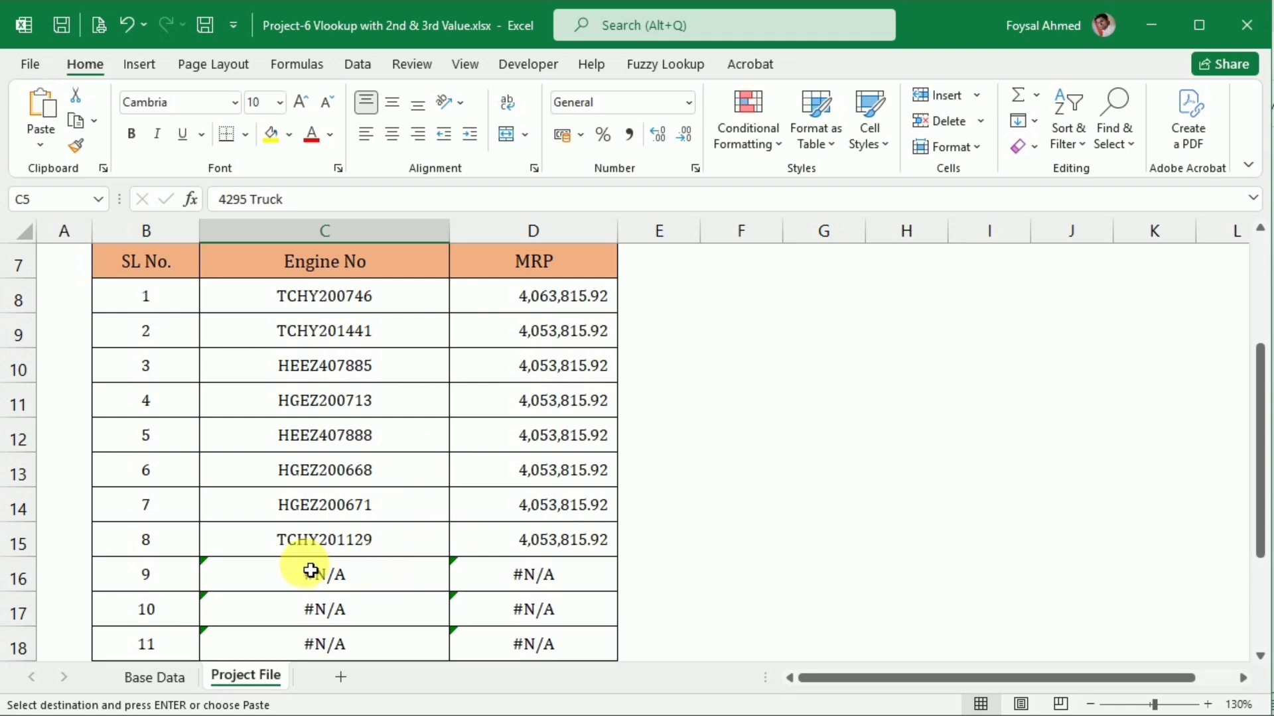
{"action": "scroll", "coordinate": [395, 577], "scroll_direction": "down", "scroll_amount": 2}
{"action": "scroll", "coordinate": [532, 520], "scroll_direction": "up", "scroll_amount": 4}
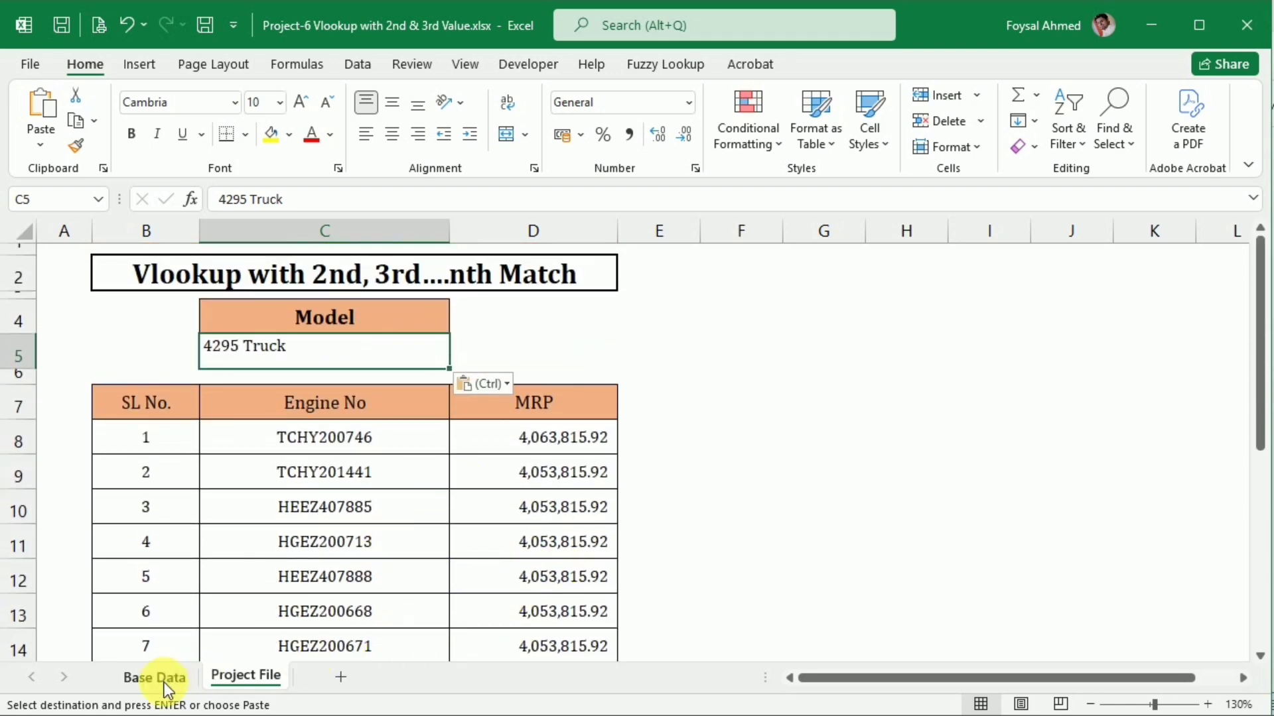
Copy the model 7592 Prime Mover from Base Data into Model cell C5 and check the returned rows through SL No. 15
{"action": "left_click", "coordinate": [154, 675]}
{"action": "scroll", "coordinate": [250, 568], "scroll_direction": "down", "scroll_amount": 6}
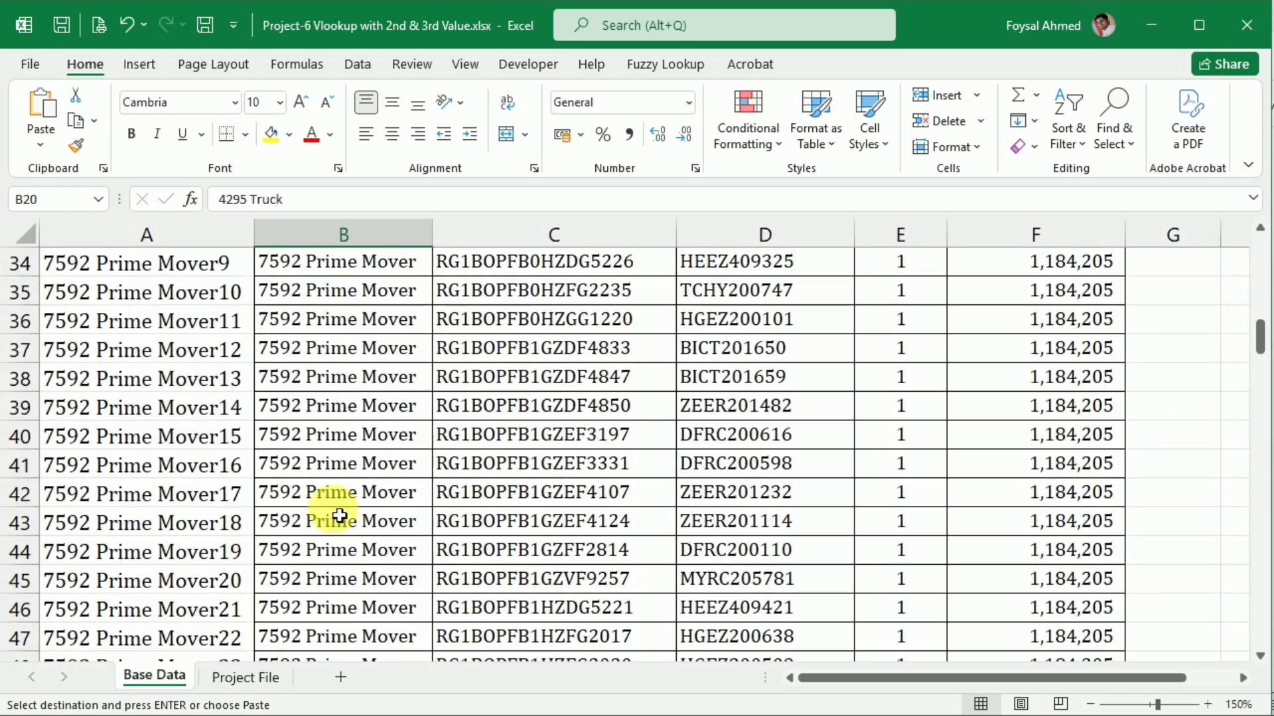
{"action": "left_click", "coordinate": [356, 491]}
{"action": "left_click", "coordinate": [266, 677]}
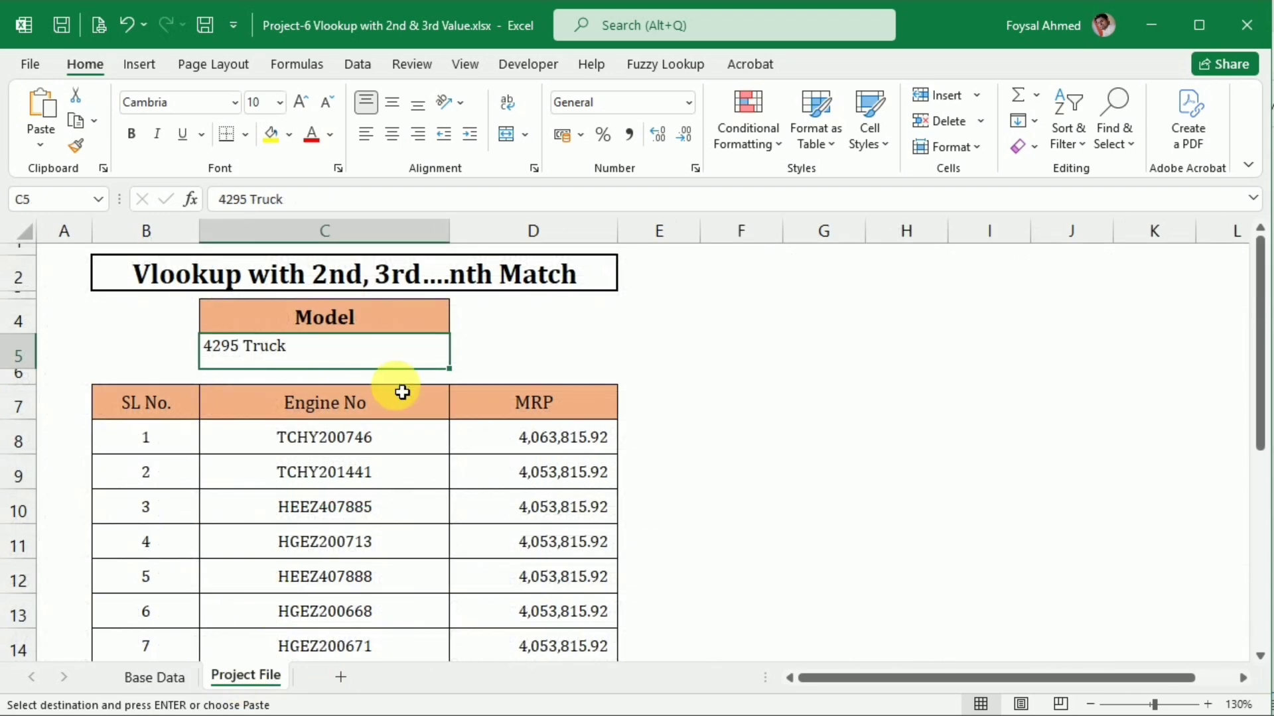
{"action": "left_click", "coordinate": [369, 356]}
{"action": "key", "text": "ctrl+v"}
{"action": "scroll", "coordinate": [446, 486], "scroll_direction": "down", "scroll_amount": 4}
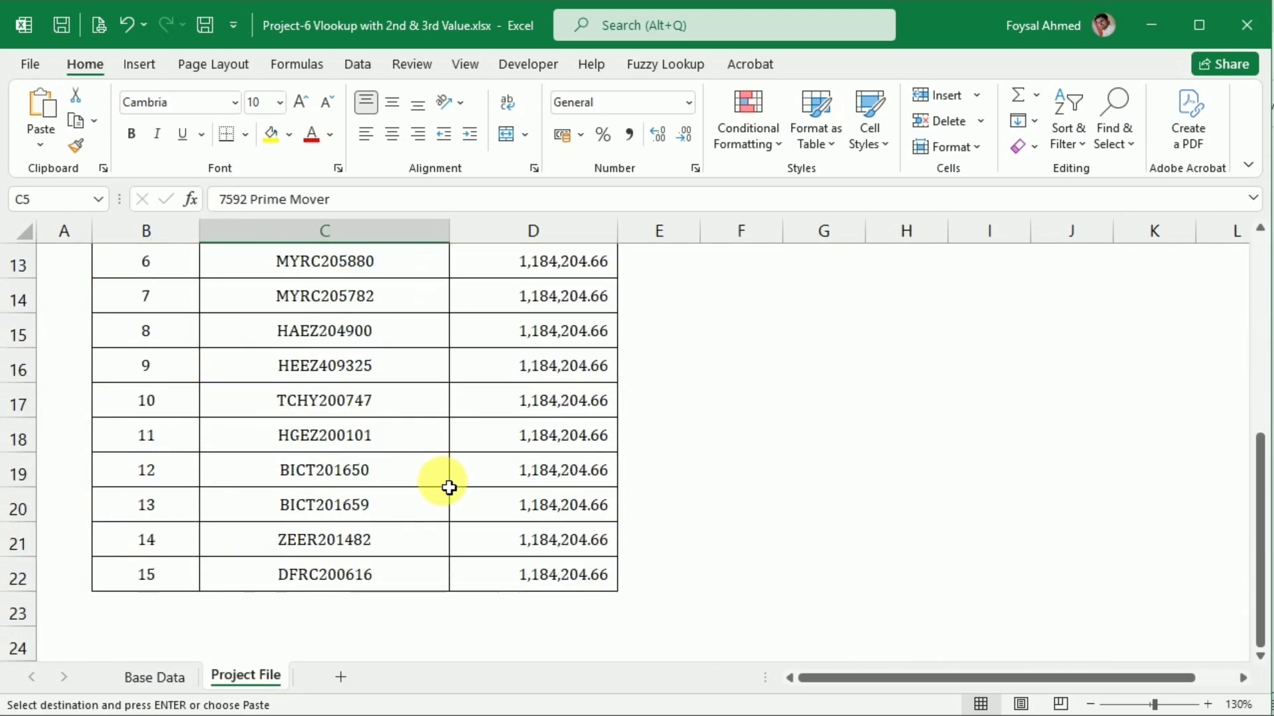
{"action": "scroll", "coordinate": [494, 612], "scroll_direction": "up", "scroll_amount": 4}
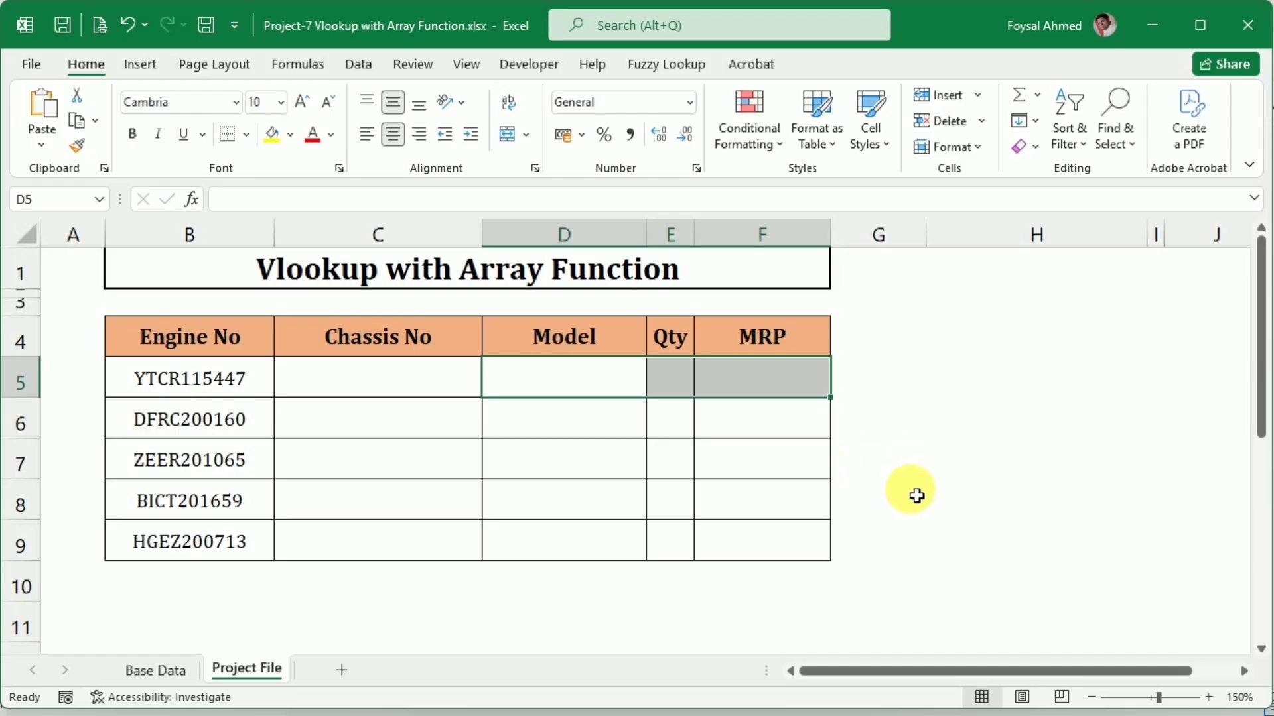
In Project-7 Vlookup with Array Function.xlsx, compare the Project File columns to fill with the column order in Base Data
{"action": "left_click", "coordinate": [913, 495]}
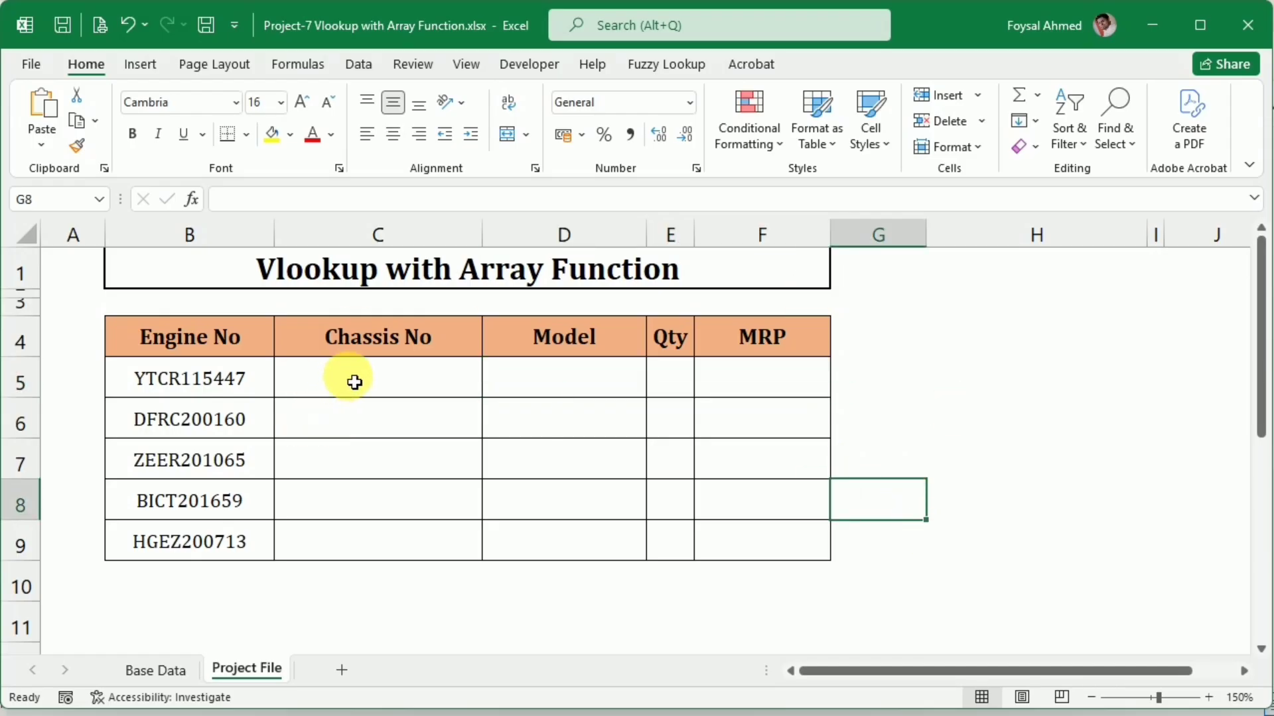
{"action": "left_click", "coordinate": [207, 392]}
{"action": "left_click_drag", "start_coordinate": [373, 380], "coordinate": [796, 364]}
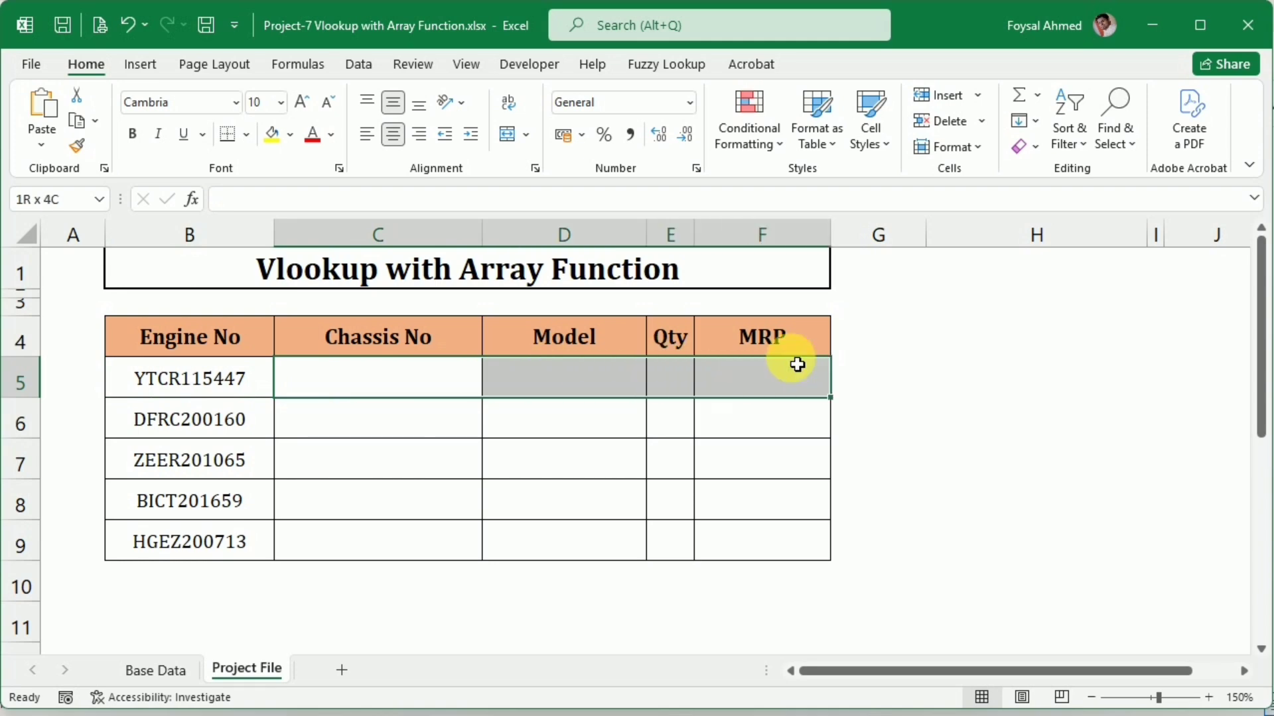
{"action": "left_click", "coordinate": [130, 697]}
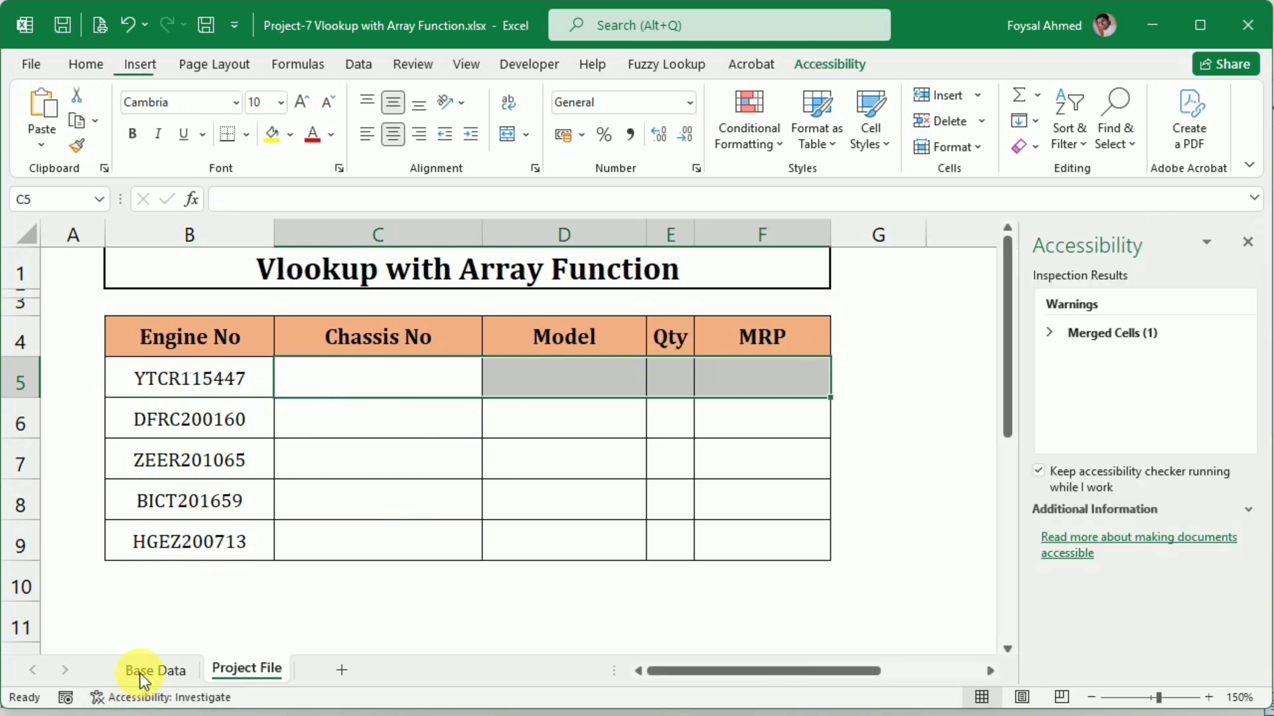
{"action": "left_click", "coordinate": [147, 670]}
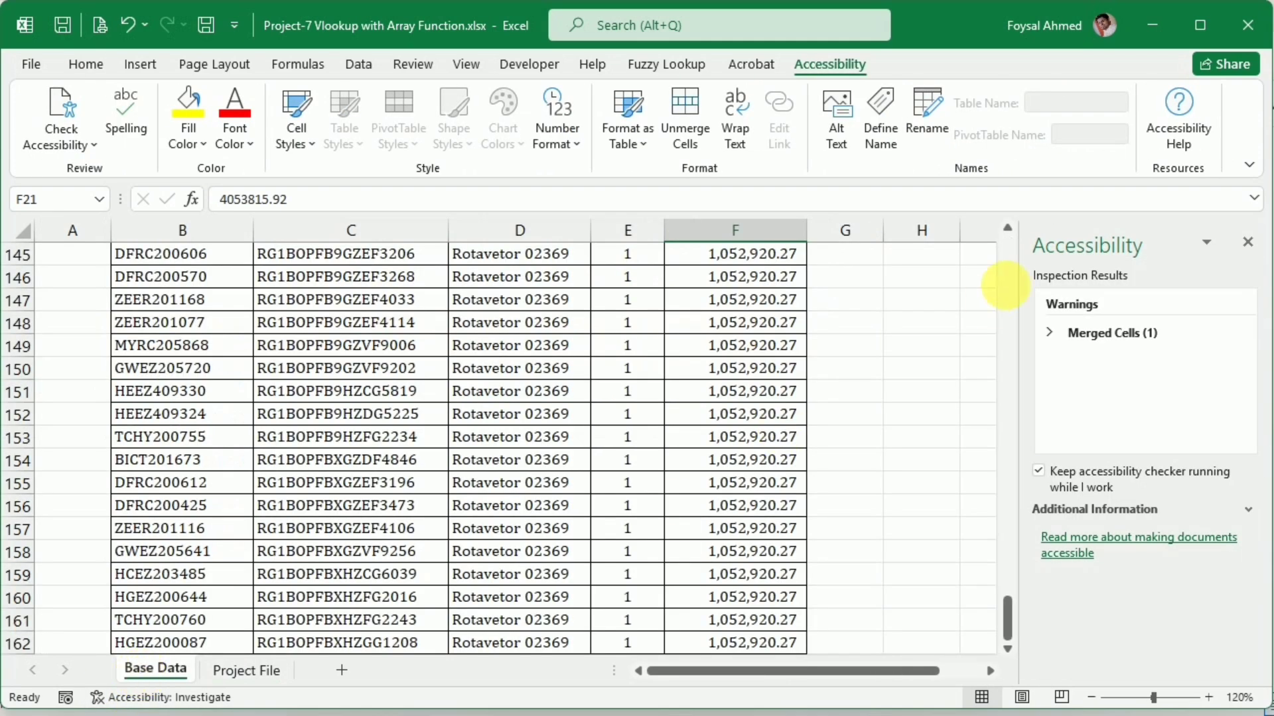
{"action": "left_click", "coordinate": [1254, 245]}
{"action": "scroll", "coordinate": [767, 560], "scroll_direction": "up", "scroll_amount": 5}
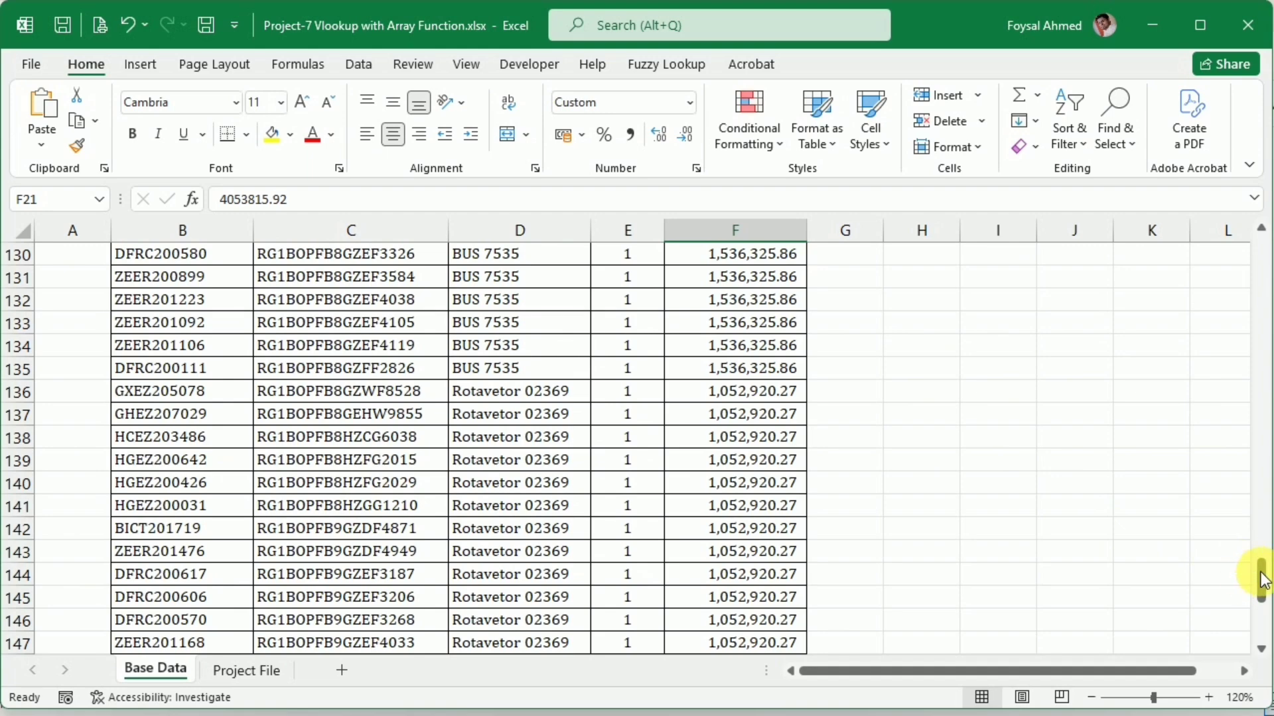
{"action": "left_click_drag", "start_coordinate": [1261, 577], "coordinate": [1225, 227]}
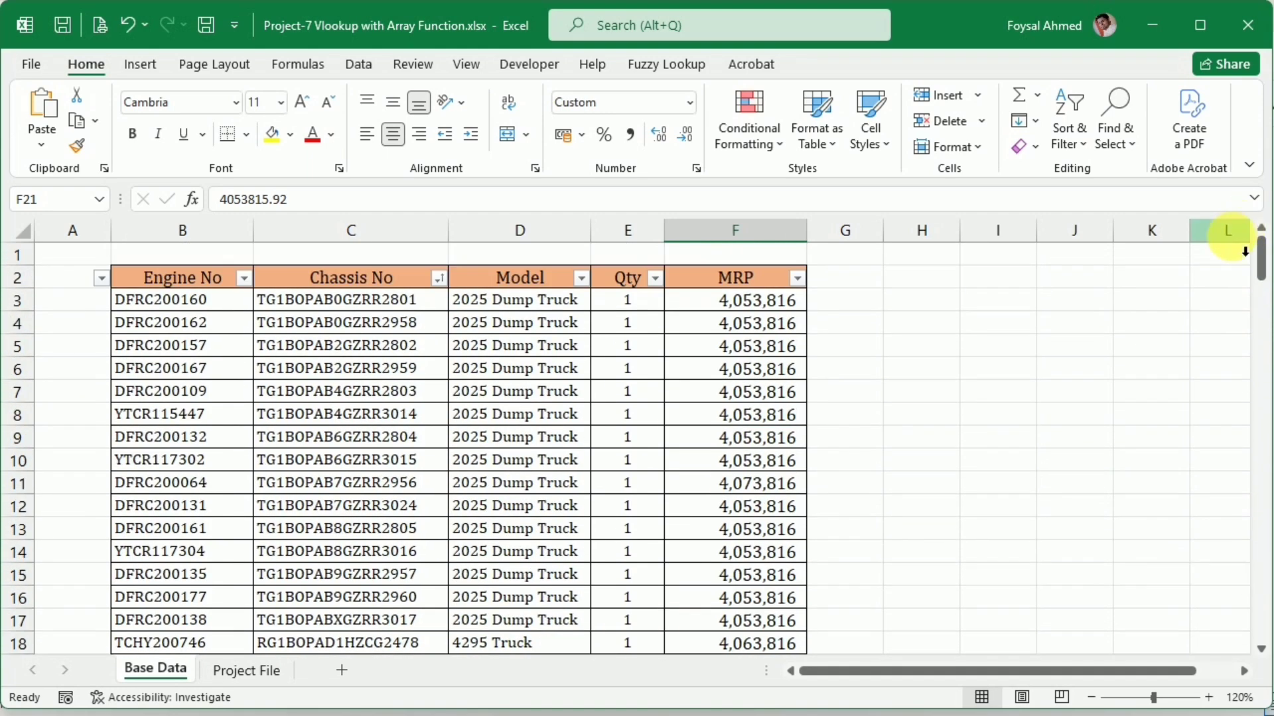
{"action": "left_click", "coordinate": [236, 671]}
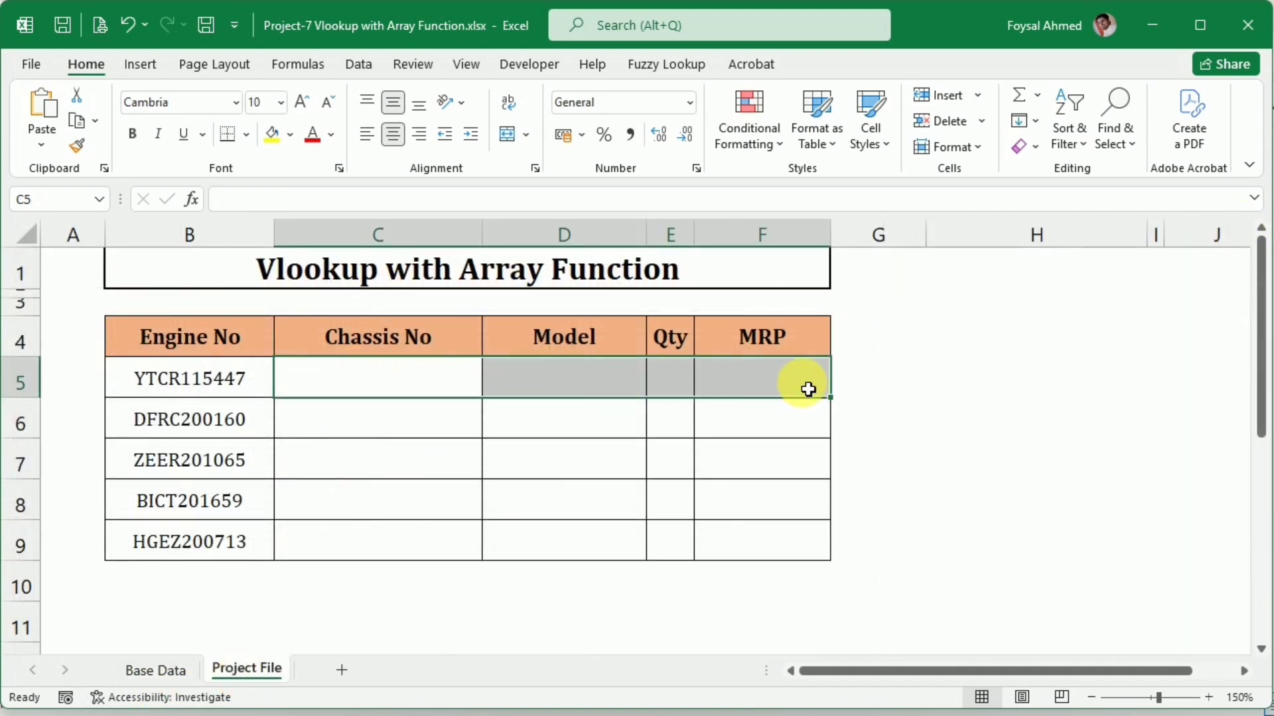
Select C5:F5 on the Project File sheet and start a VLOOKUP with Engine No cell B5 as the lookup value
{"action": "left_click_drag", "start_coordinate": [808, 389], "coordinate": [796, 361]}
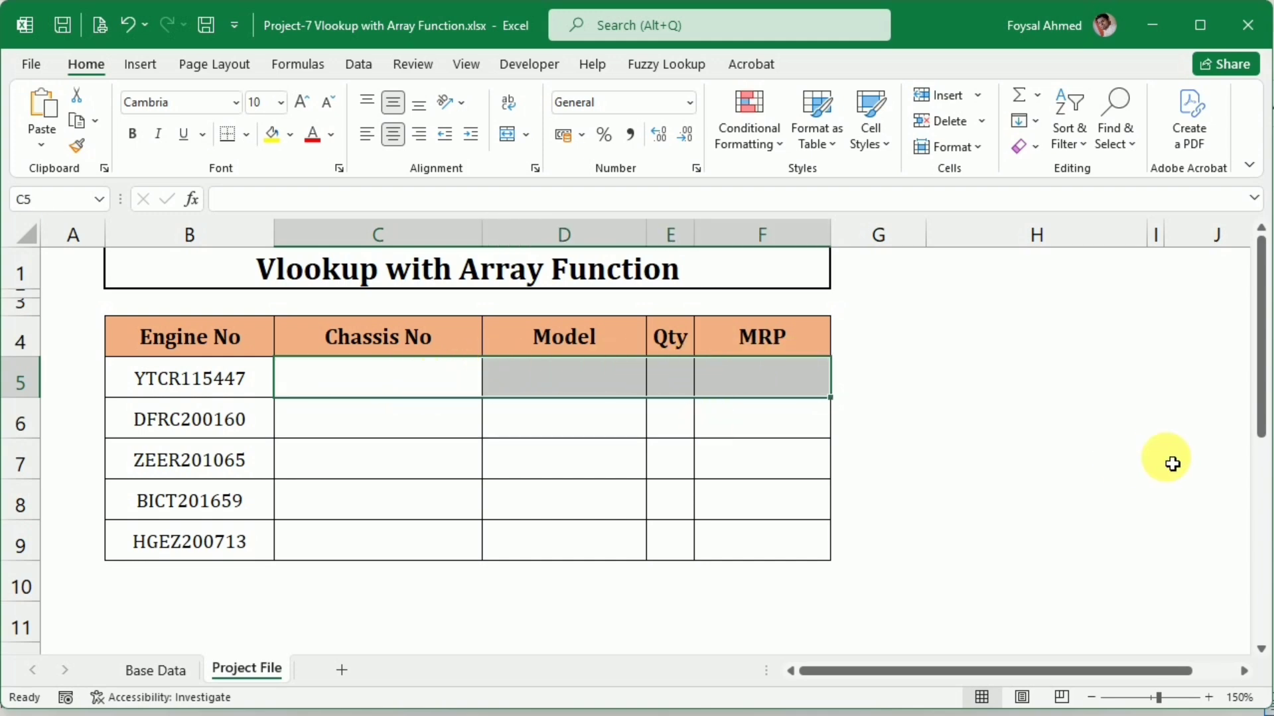
{"action": "type", "text": "=v"}
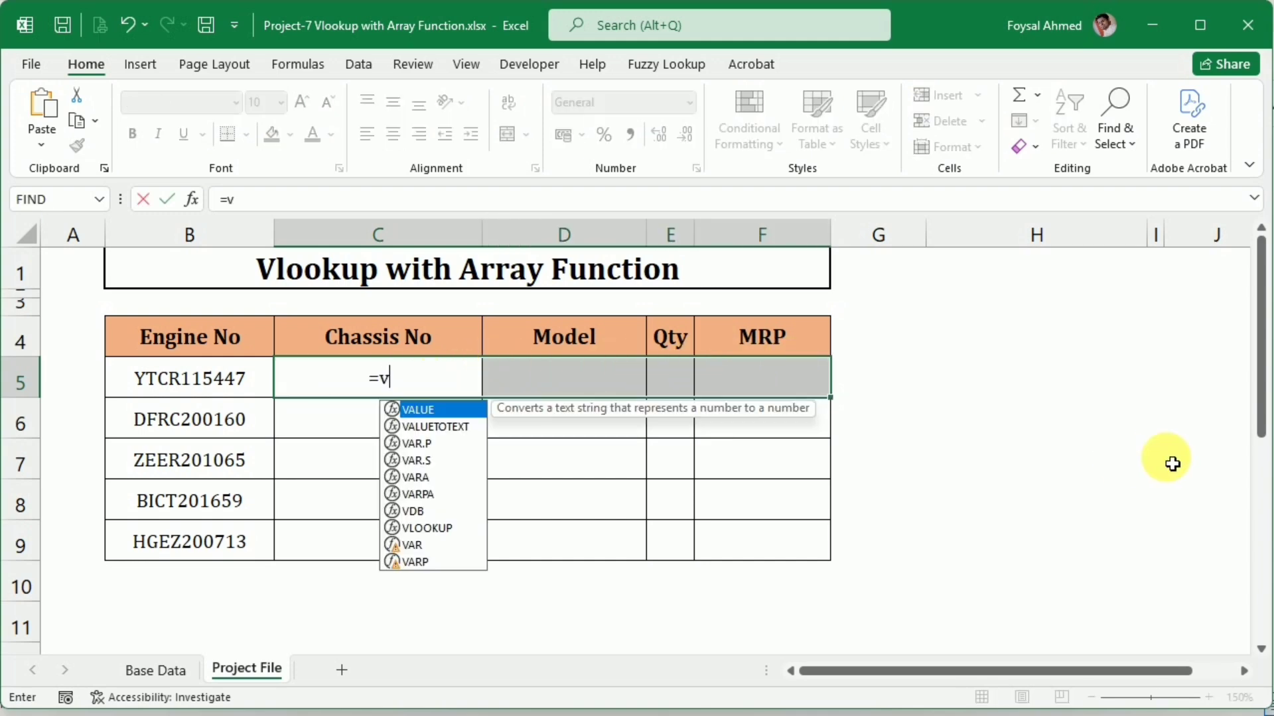
{"action": "type", "text": "l"}
{"action": "key", "text": "Tab"}
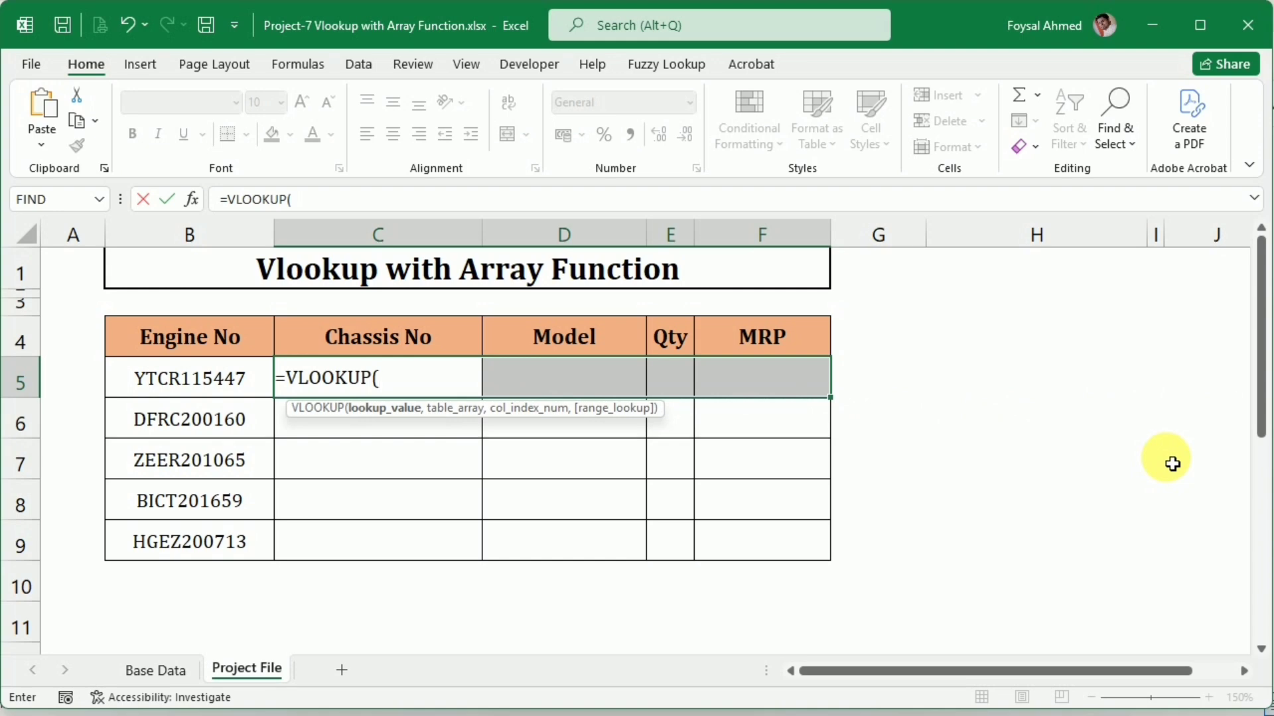
{"action": "left_click", "coordinate": [191, 383]}
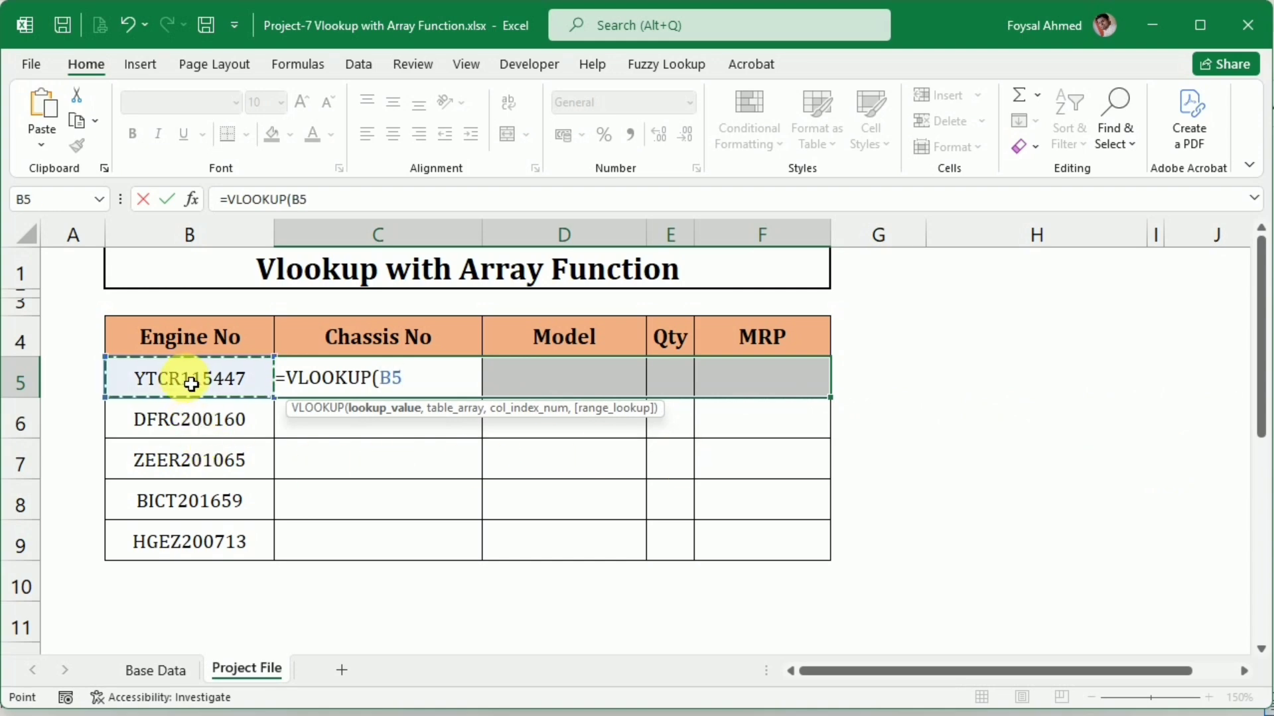
{"action": "type", "text": ","}
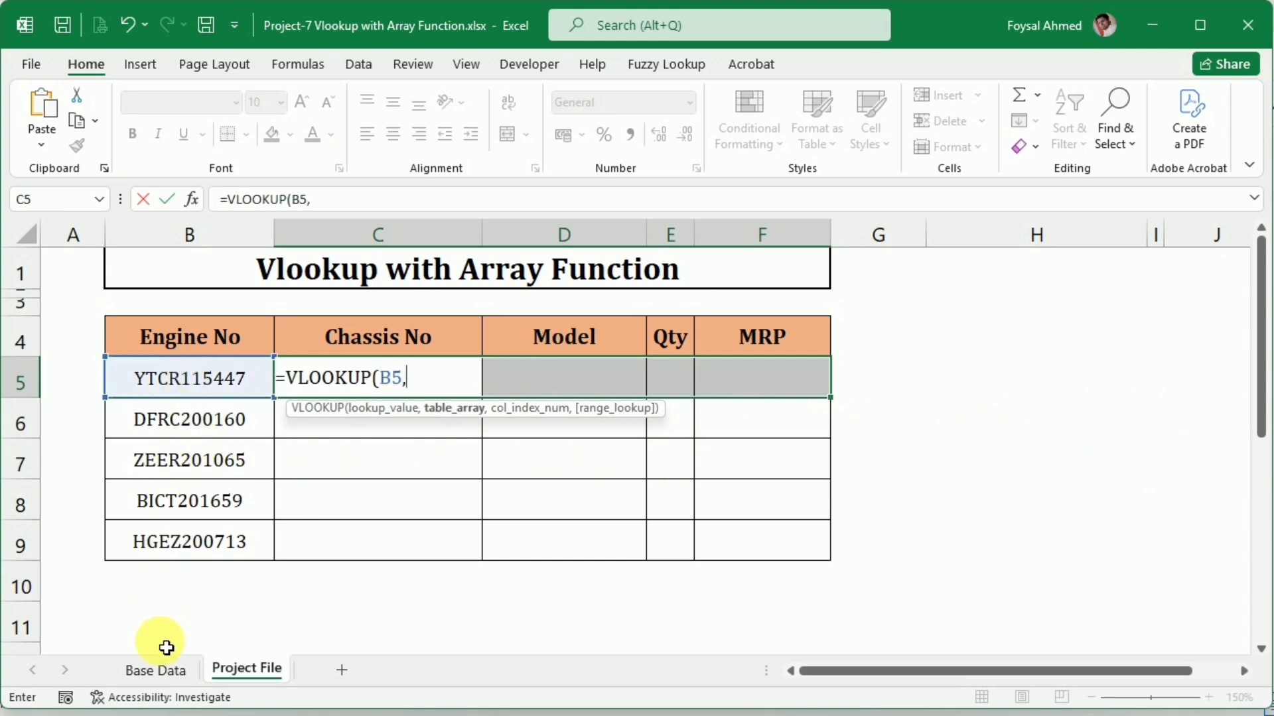
Set the VLOOKUP table array to 'Base Data'!$B$2:$F$162 with absolute references
{"action": "left_click", "coordinate": [150, 671]}
{"action": "left_click", "coordinate": [196, 277]}
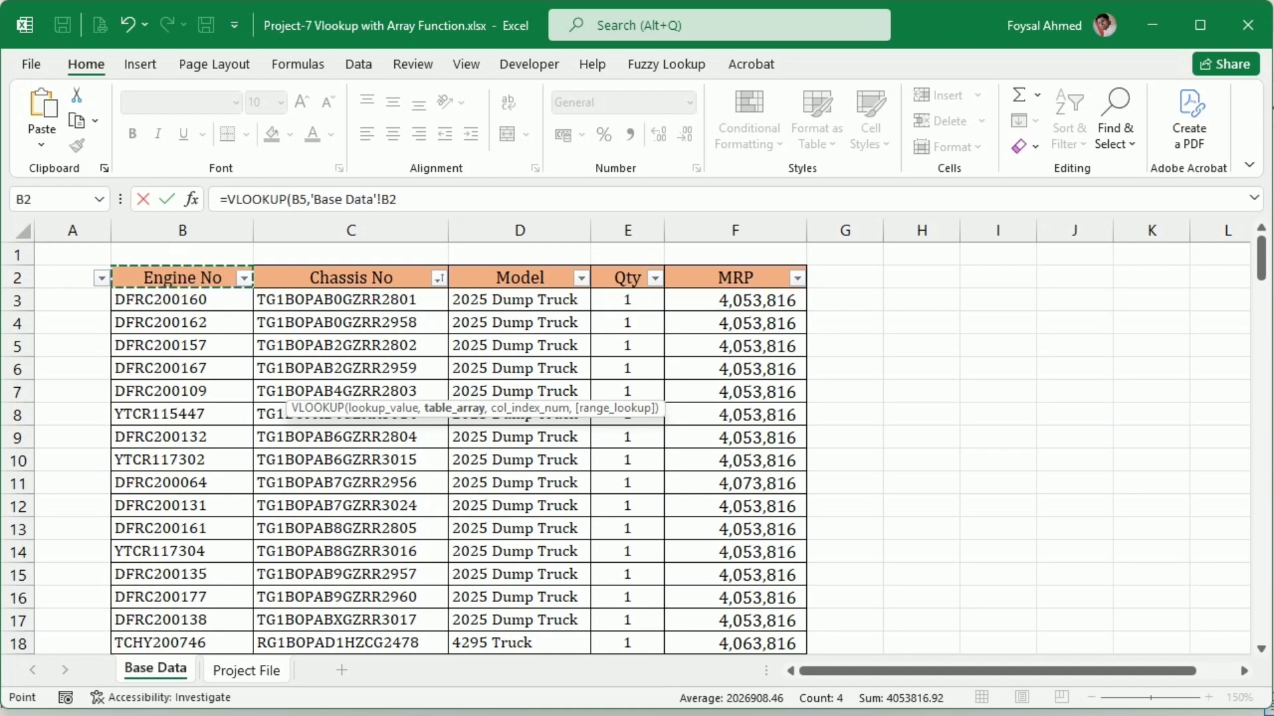
{"action": "left_click_drag", "start_coordinate": [195, 282], "coordinate": [800, 285]}
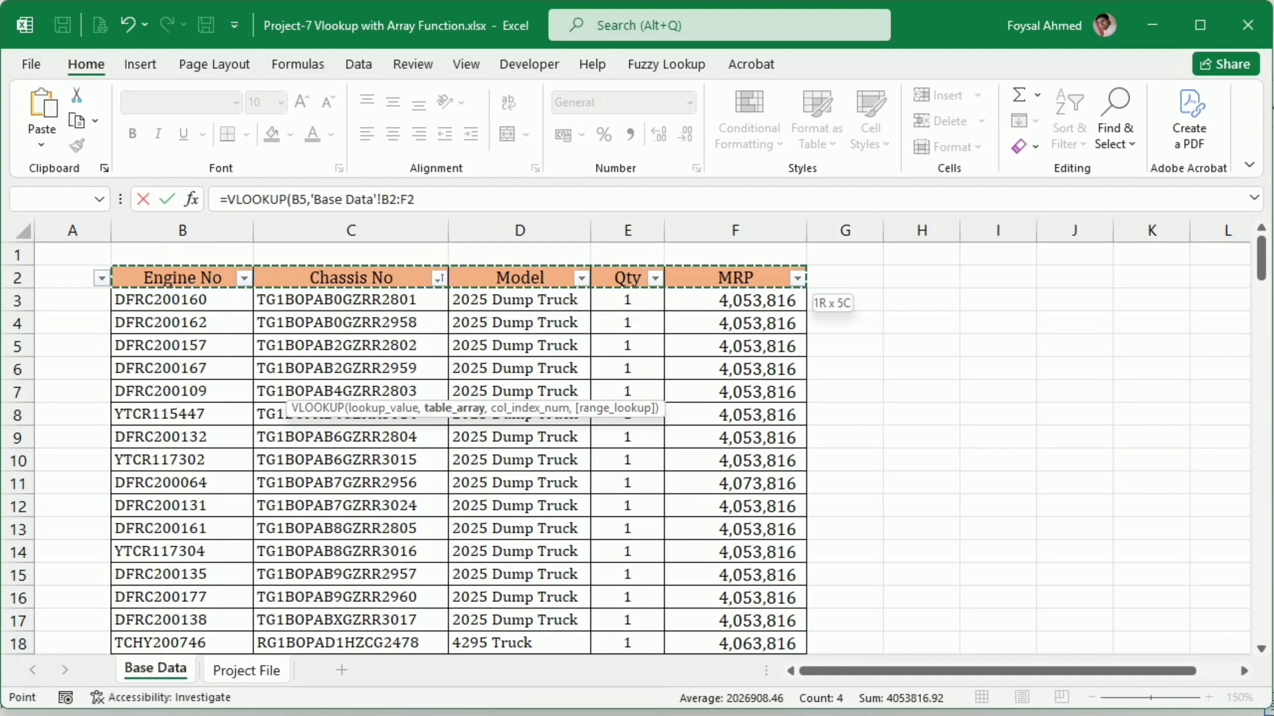
{"action": "key", "text": "ctrl+shift+Down"}
{"action": "key", "text": "F4"}
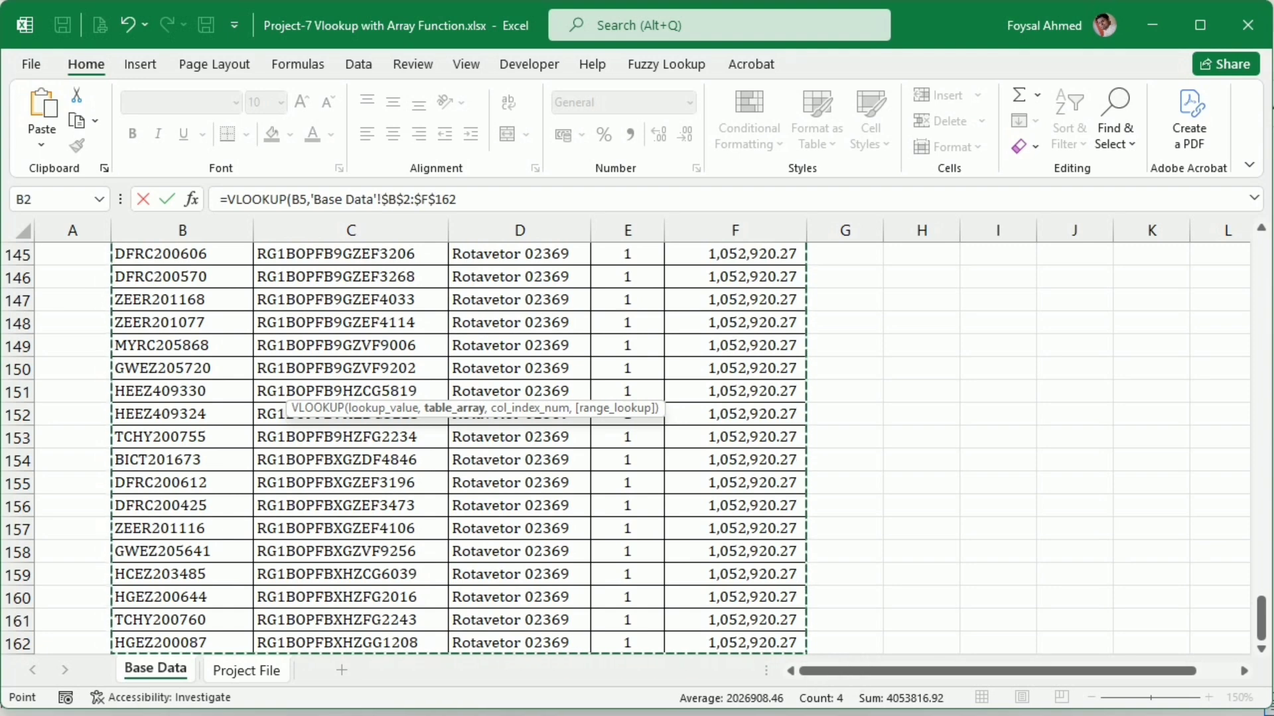
Complete the VLOOKUP with column indexes {2,3,4,5} and 0 for an exact match, and enter it as an array formula across C5:F5
{"action": "type", "text": ",{2,3,4,5"}
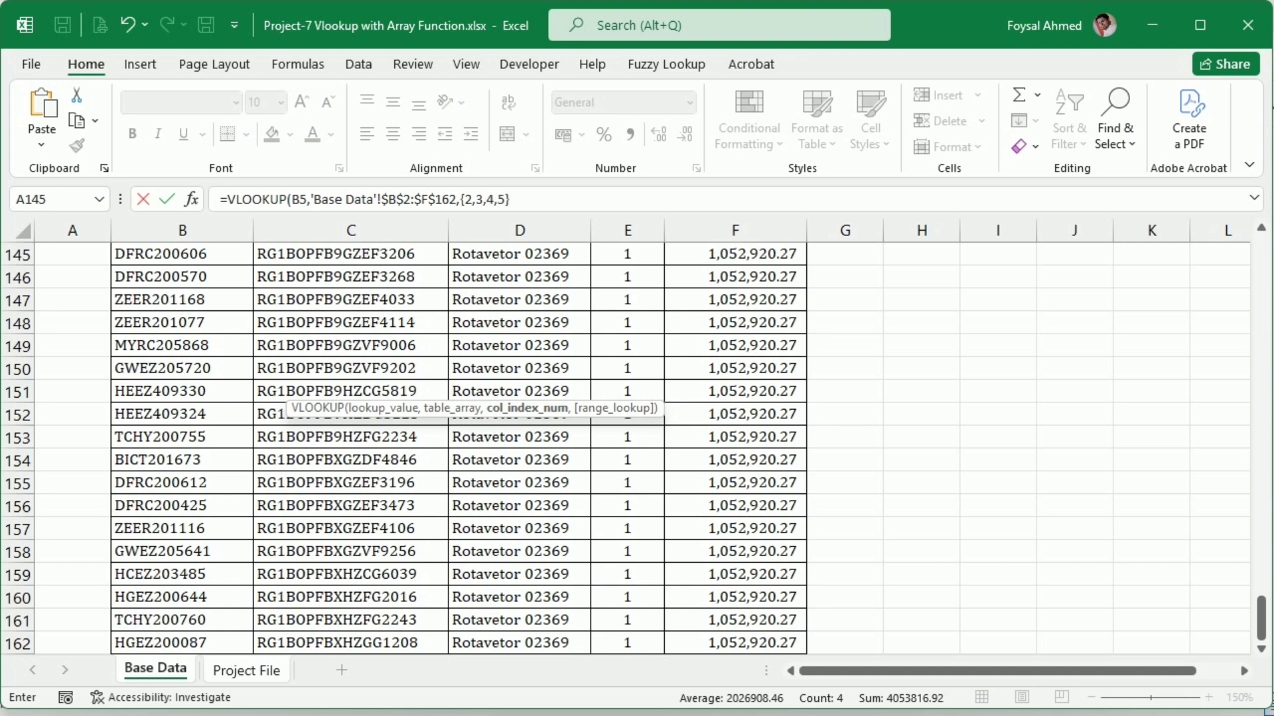
{"action": "type", "text": ","}
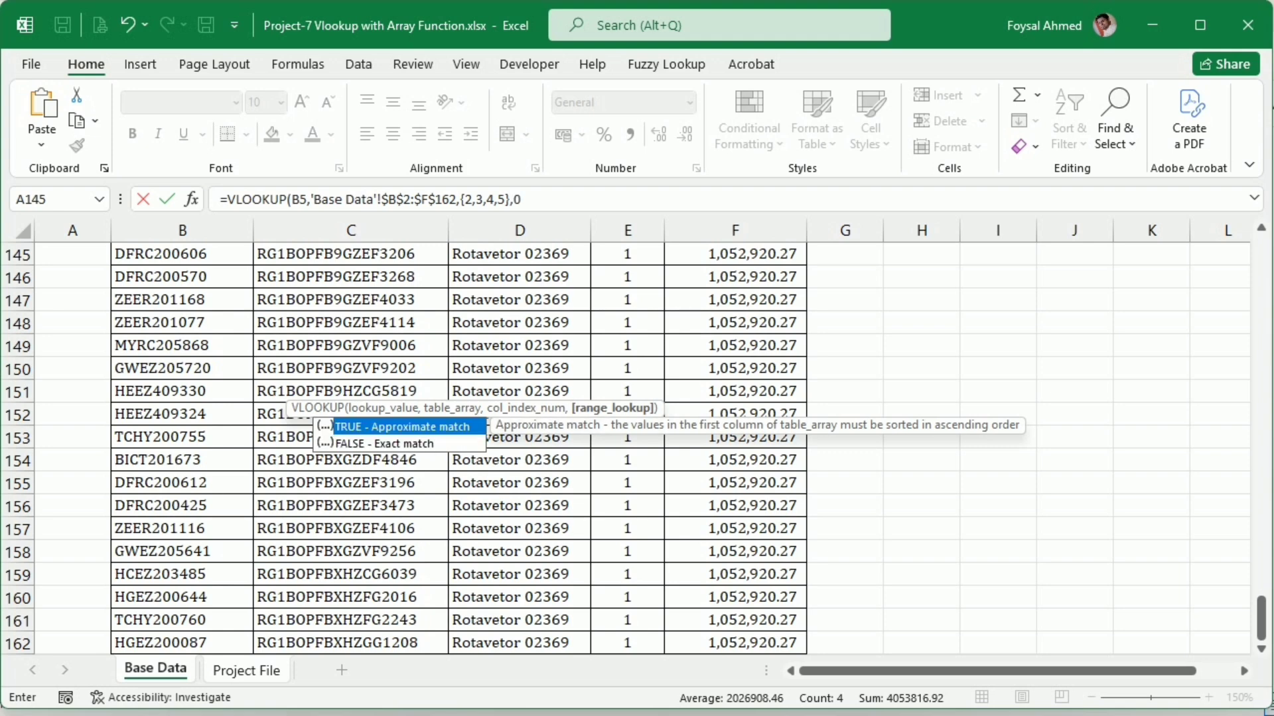
{"action": "type", "text": "0)"}
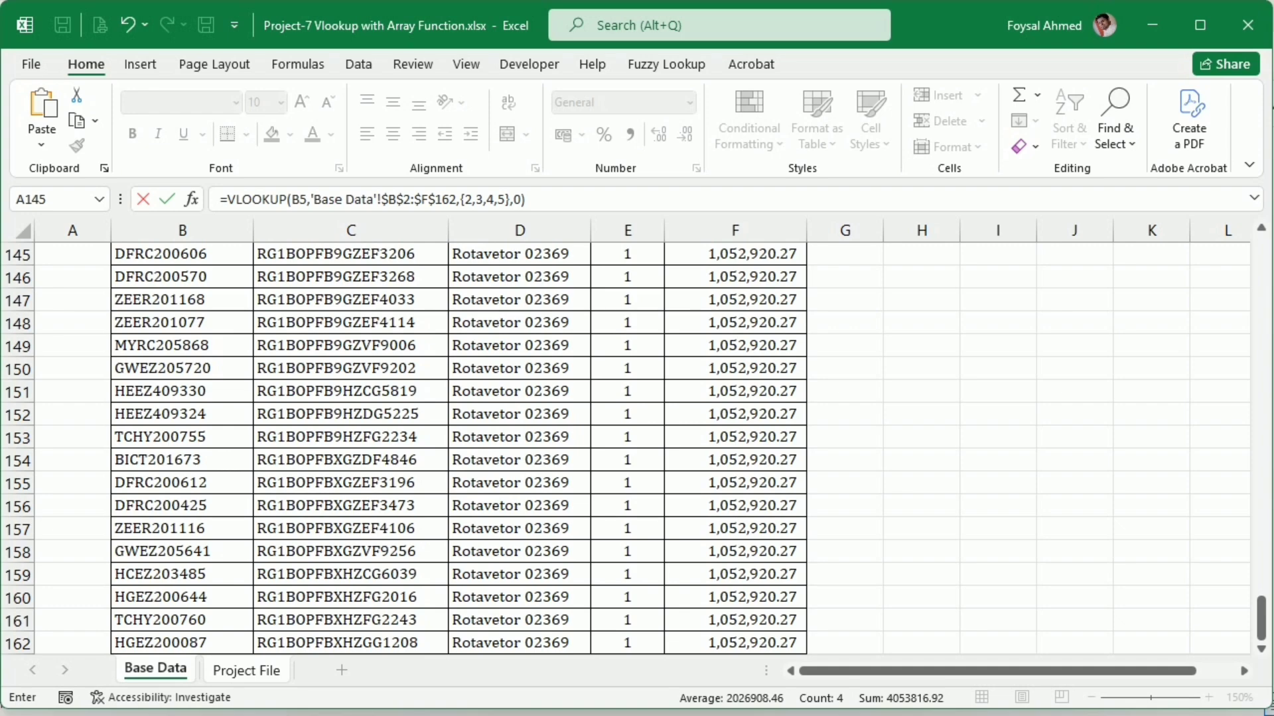
{"action": "key", "text": "ctrl+shift+Return"}
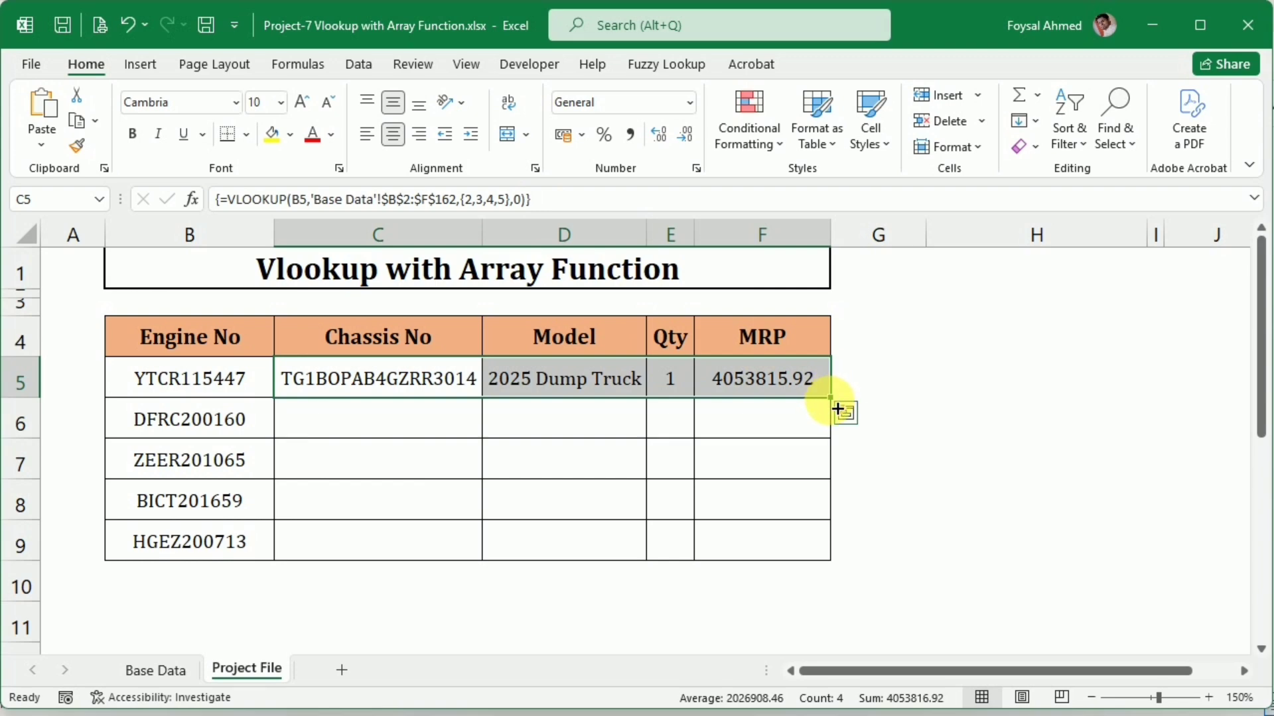
Fill the C5:F5 array formula down through row 9 for the remaining engine numbers and open the Base Data sheet
{"action": "left_click_drag", "start_coordinate": [838, 404], "coordinate": [834, 564]}
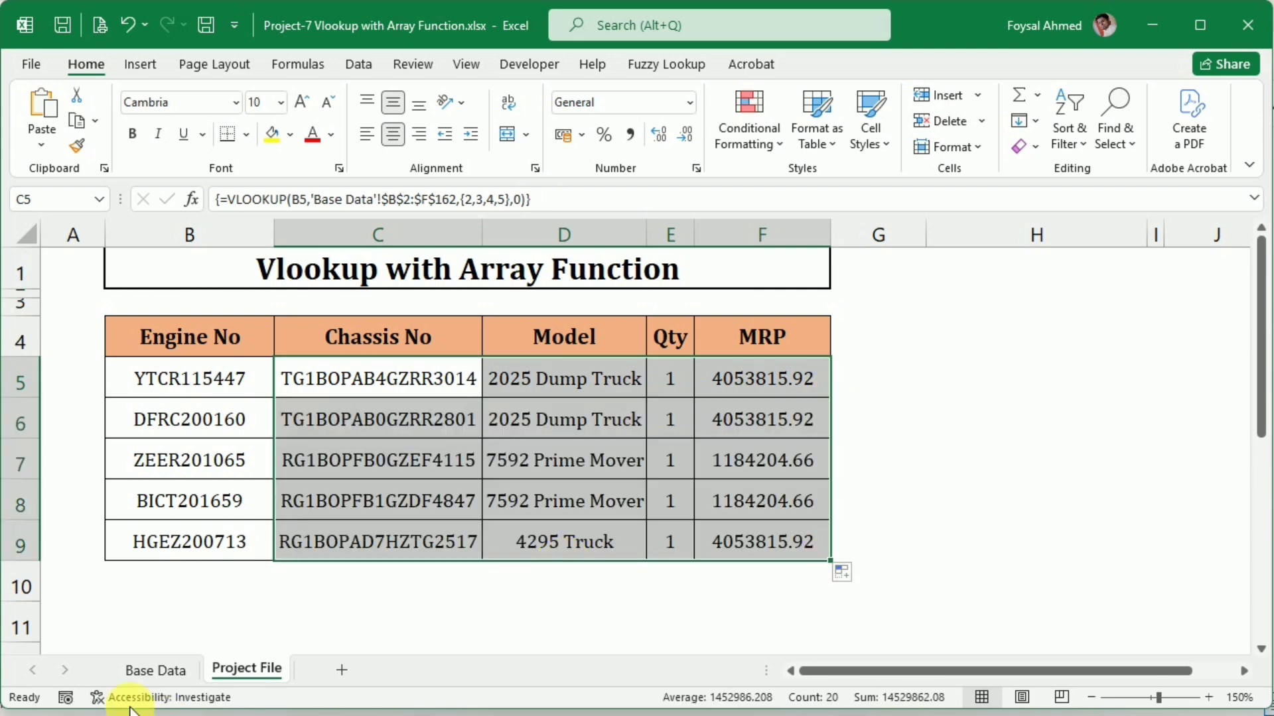
{"action": "left_click", "coordinate": [155, 670]}
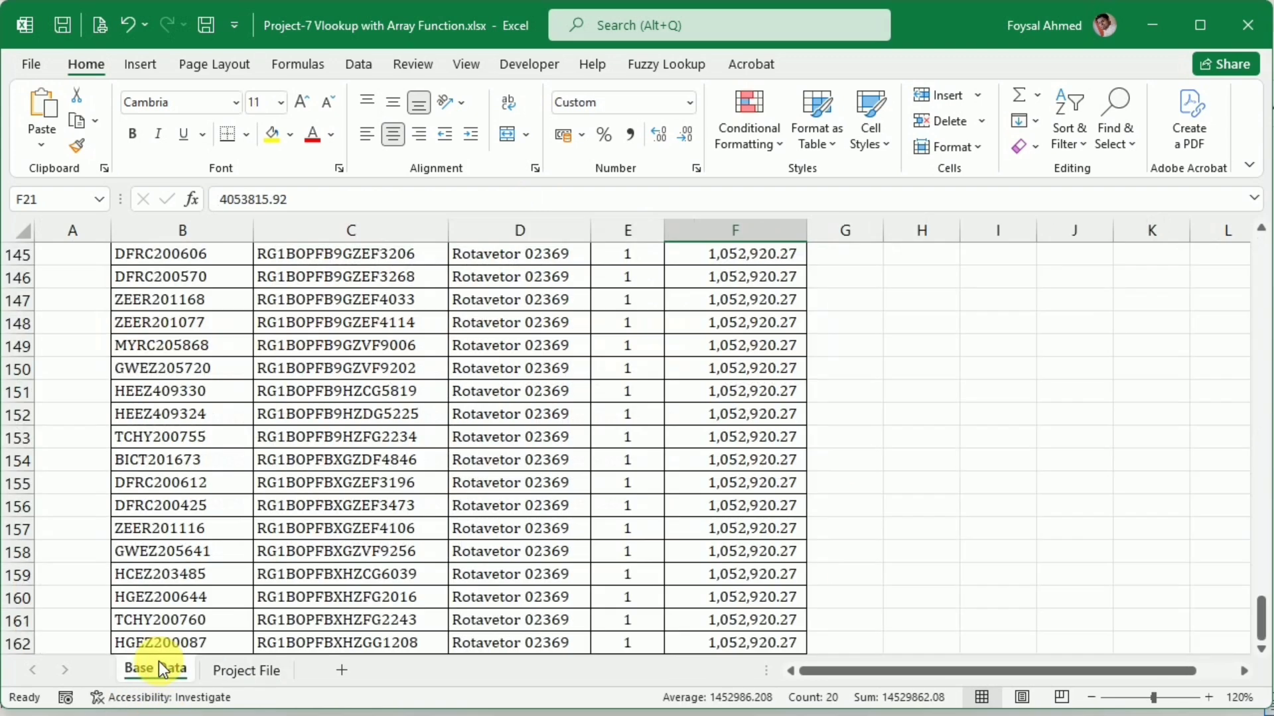
Copy the engine number from Base Data cell B159 into B5 on the Project File sheet and centre it both vertically and horizontally
{"action": "left_click", "coordinate": [160, 576]}
{"action": "key", "text": "ctrl+c"}
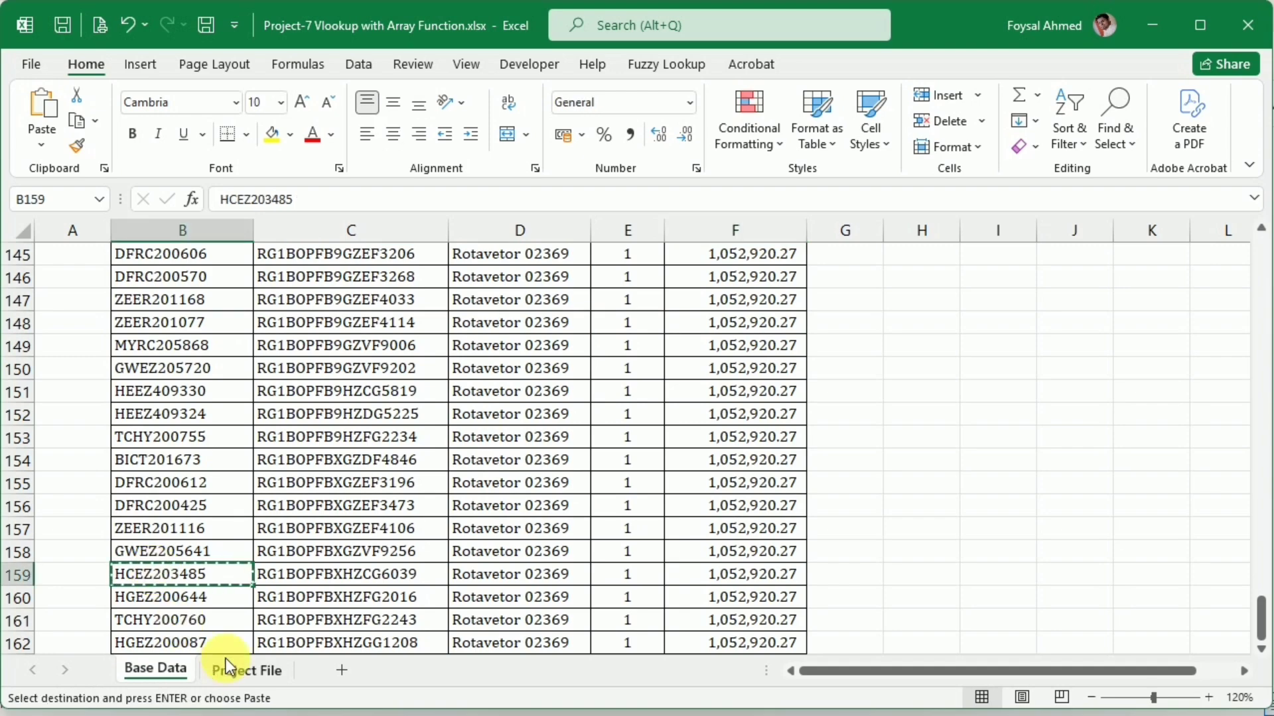
{"action": "left_click", "coordinate": [245, 669]}
{"action": "left_click", "coordinate": [182, 382]}
{"action": "key", "text": "ctrl+v"}
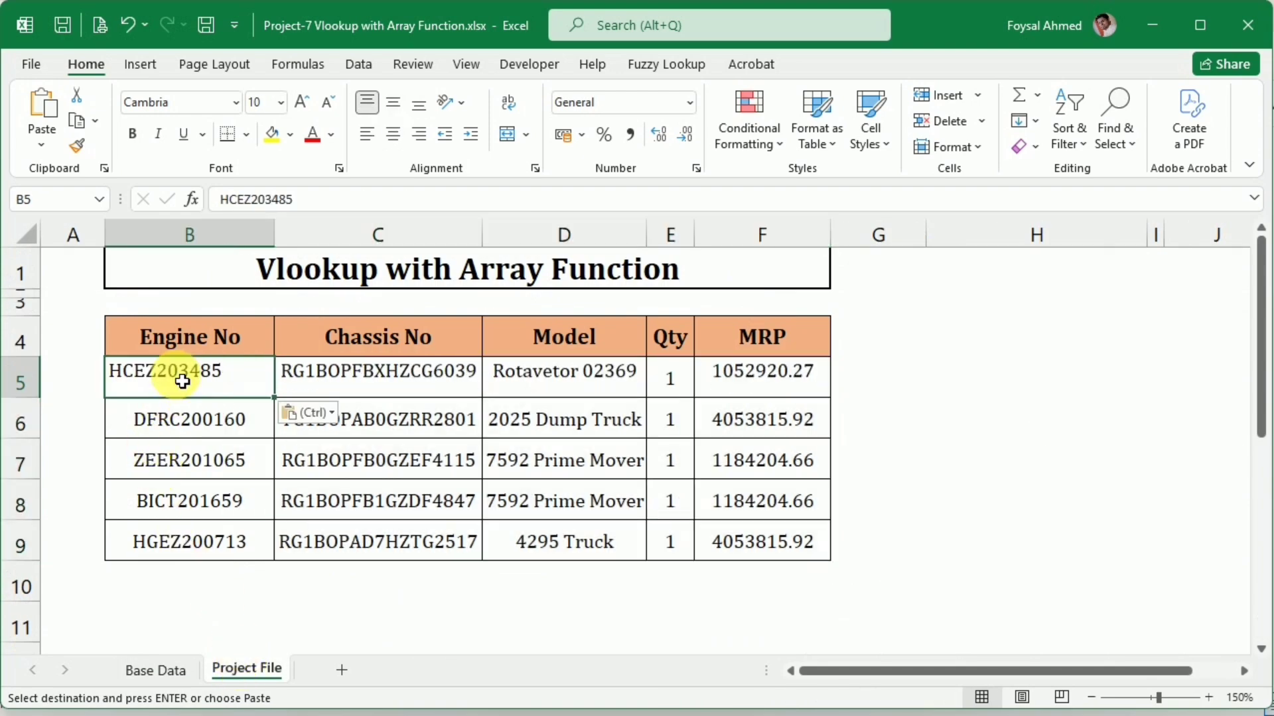
{"action": "left_click", "coordinate": [394, 104]}
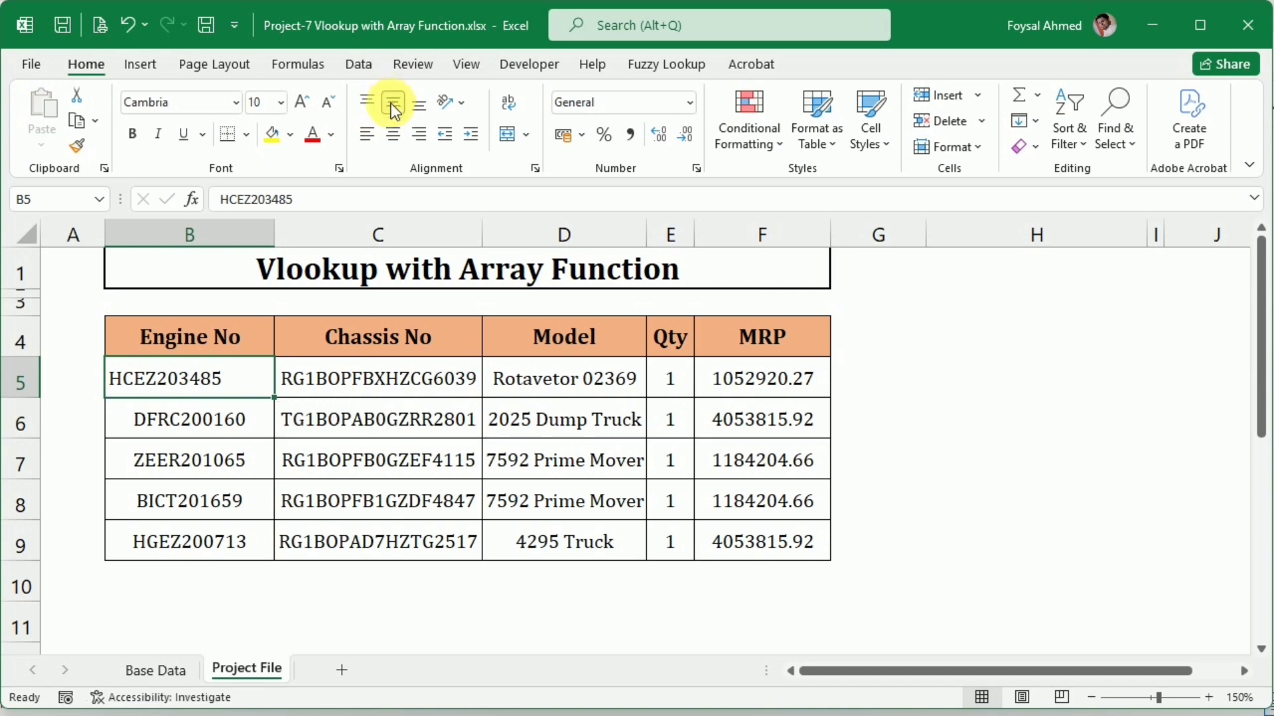
{"action": "left_click", "coordinate": [395, 135]}
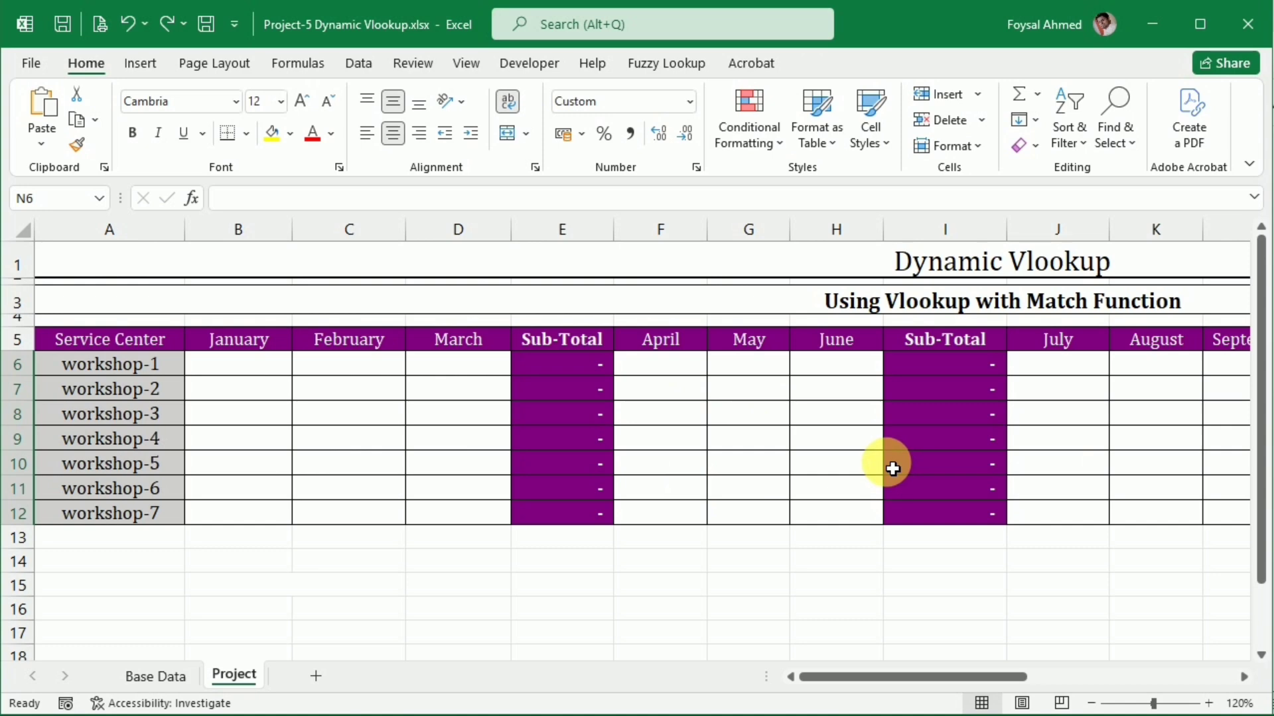
In Project-5 Dynamic Vlookup.xlsx, examine the Project sheet's service centers and month columns and the Monthly Sales table on Base Data
{"action": "left_click", "coordinate": [108, 368]}
{"action": "left_click_drag", "start_coordinate": [108, 369], "coordinate": [106, 514]}
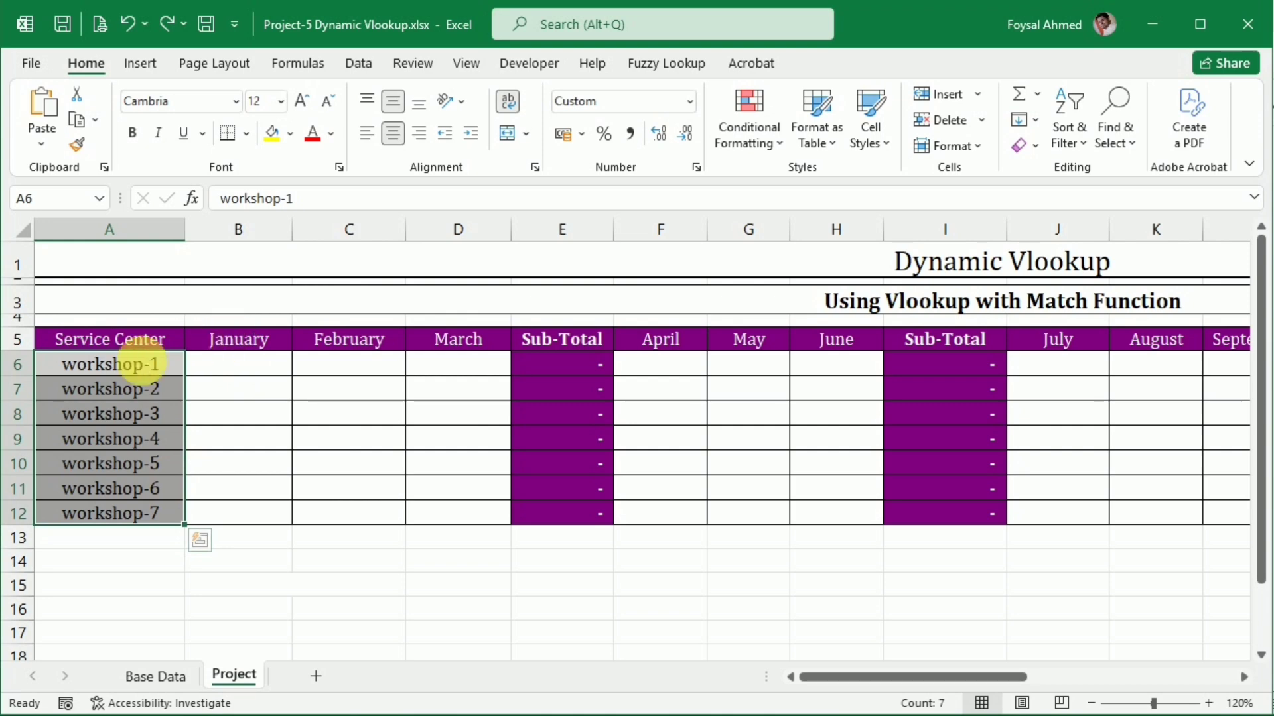
{"action": "left_click", "coordinate": [141, 371]}
{"action": "left_click", "coordinate": [264, 364]}
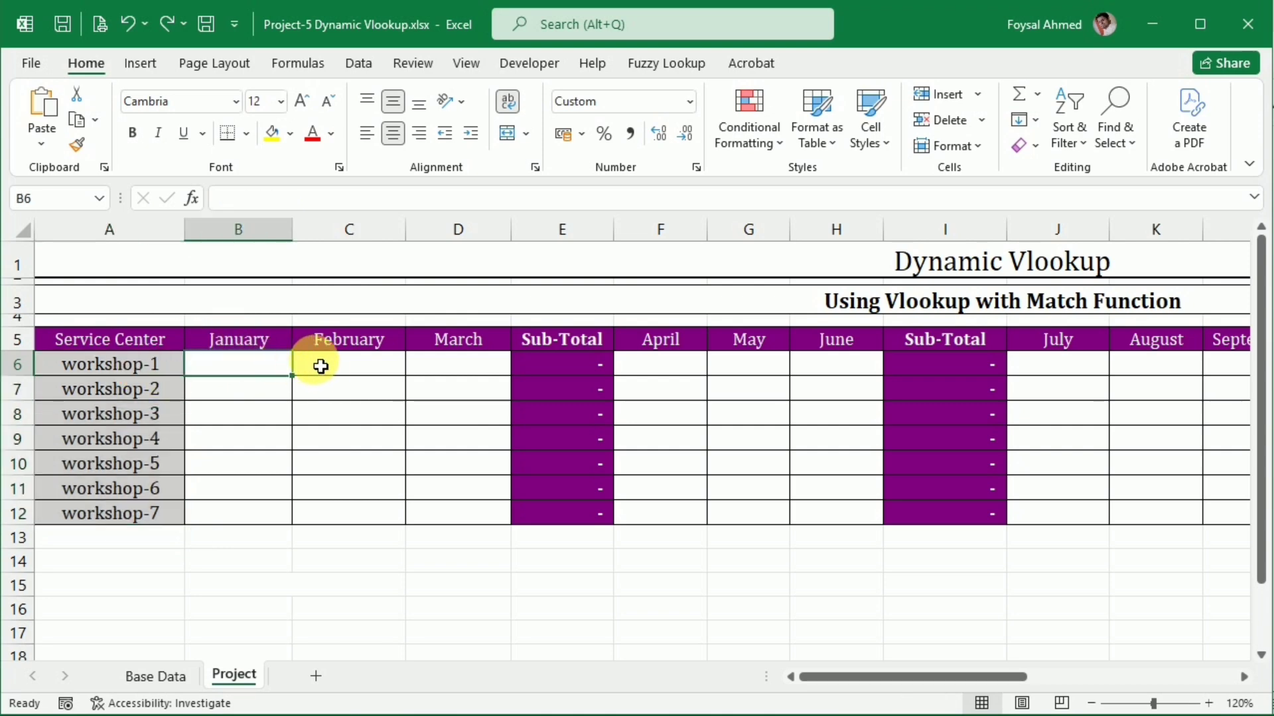
{"action": "left_click", "coordinate": [324, 364]}
{"action": "left_click", "coordinate": [479, 370]}
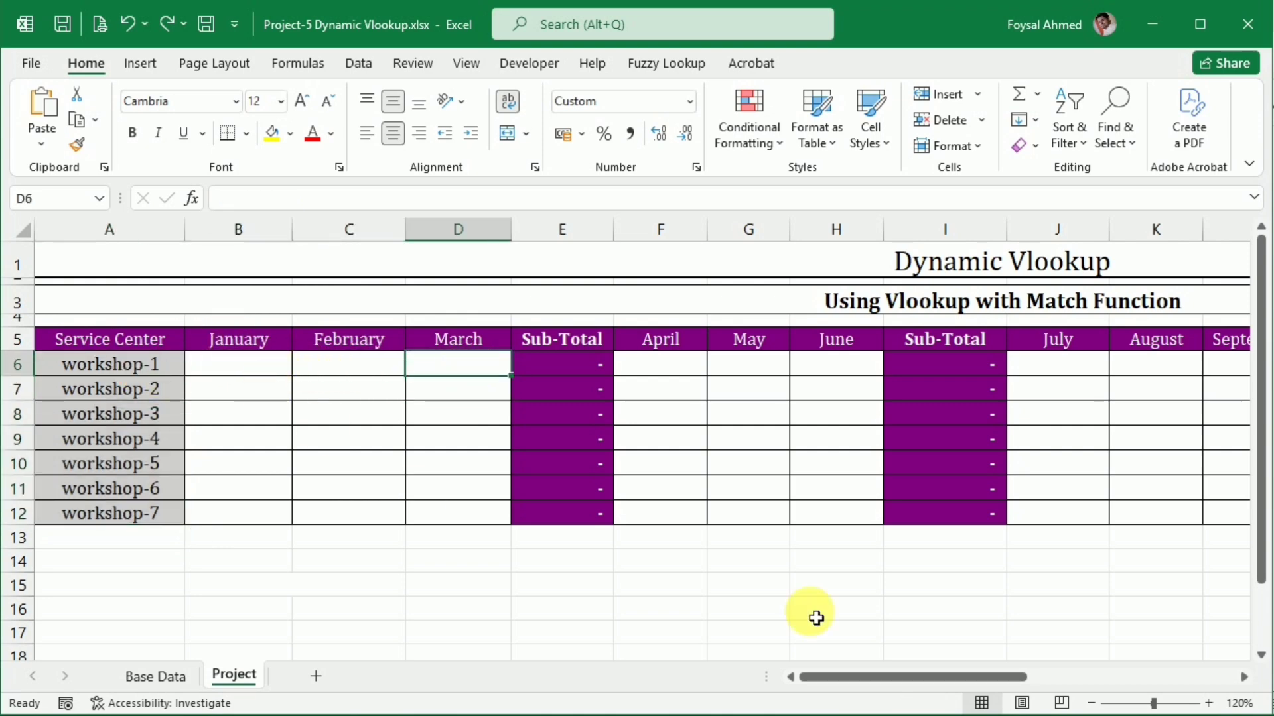
{"action": "left_click_drag", "start_coordinate": [922, 666], "coordinate": [619, 618]}
{"action": "left_click", "coordinate": [147, 676]}
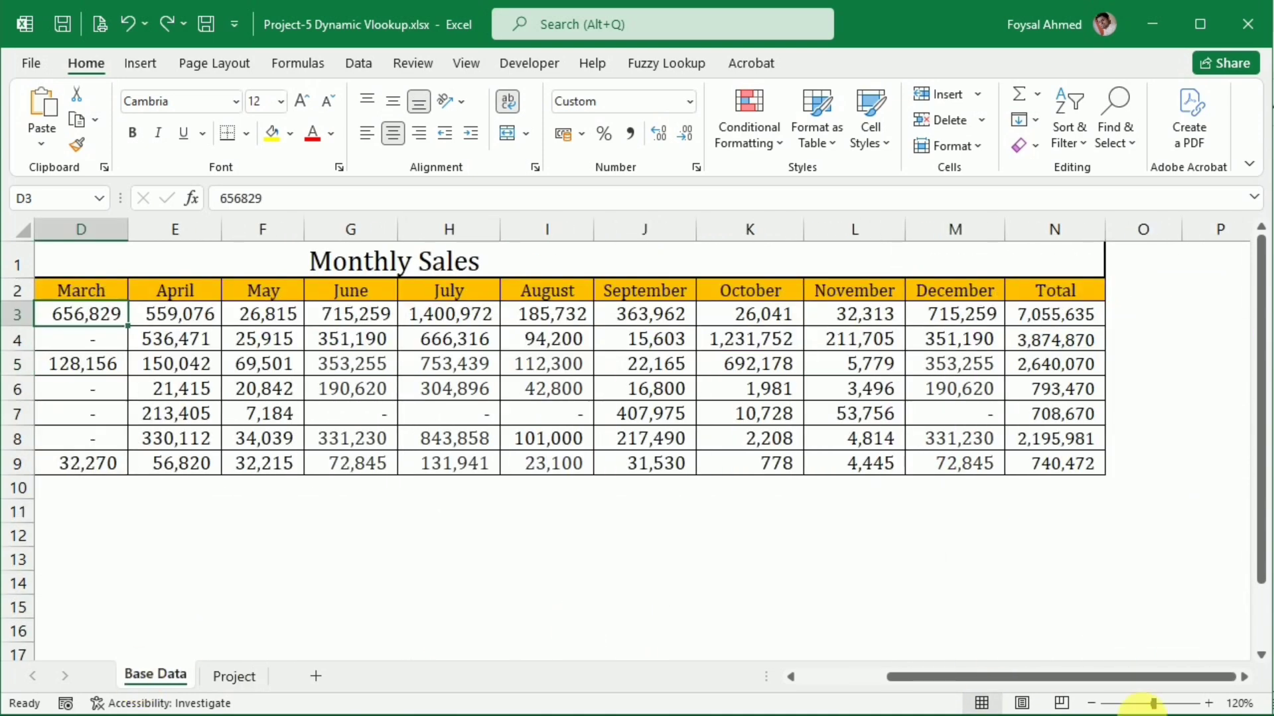
{"action": "left_click_drag", "start_coordinate": [1086, 686], "coordinate": [711, 658]}
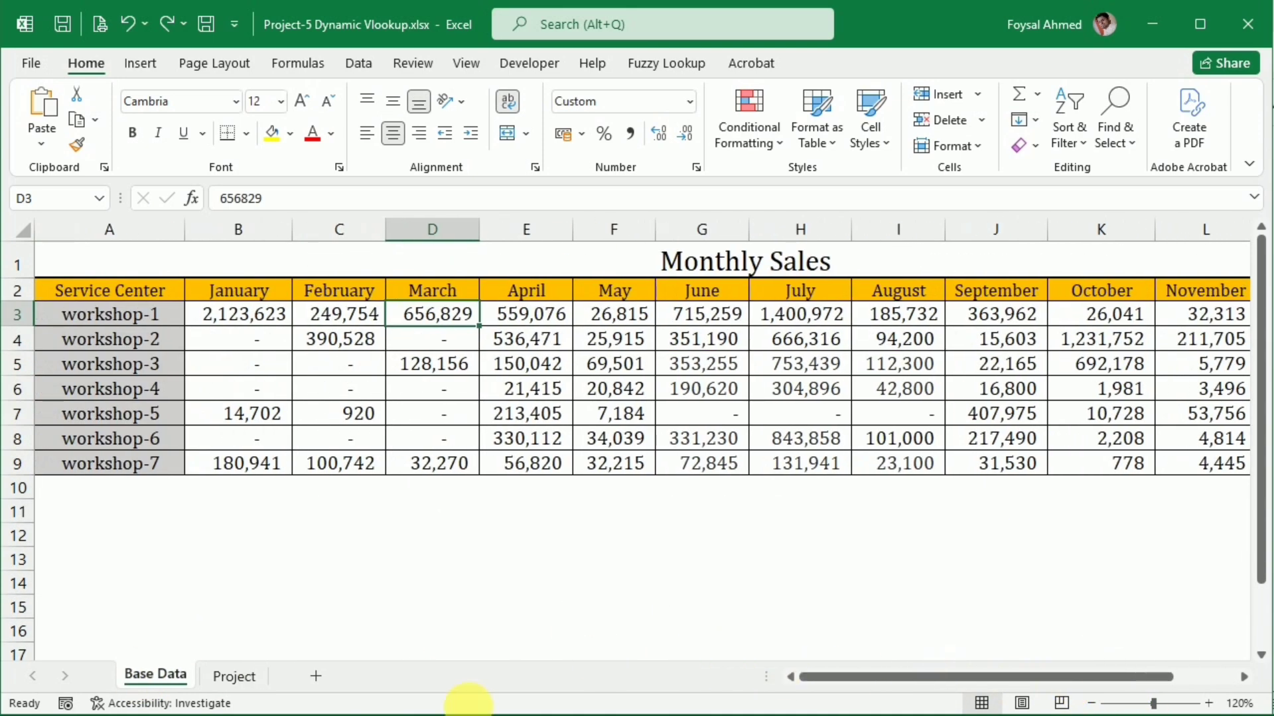
Start a VLOOKUP in B6 of the Project sheet with the column-locked service center reference $A6 as the lookup value
{"action": "left_click", "coordinate": [240, 684]}
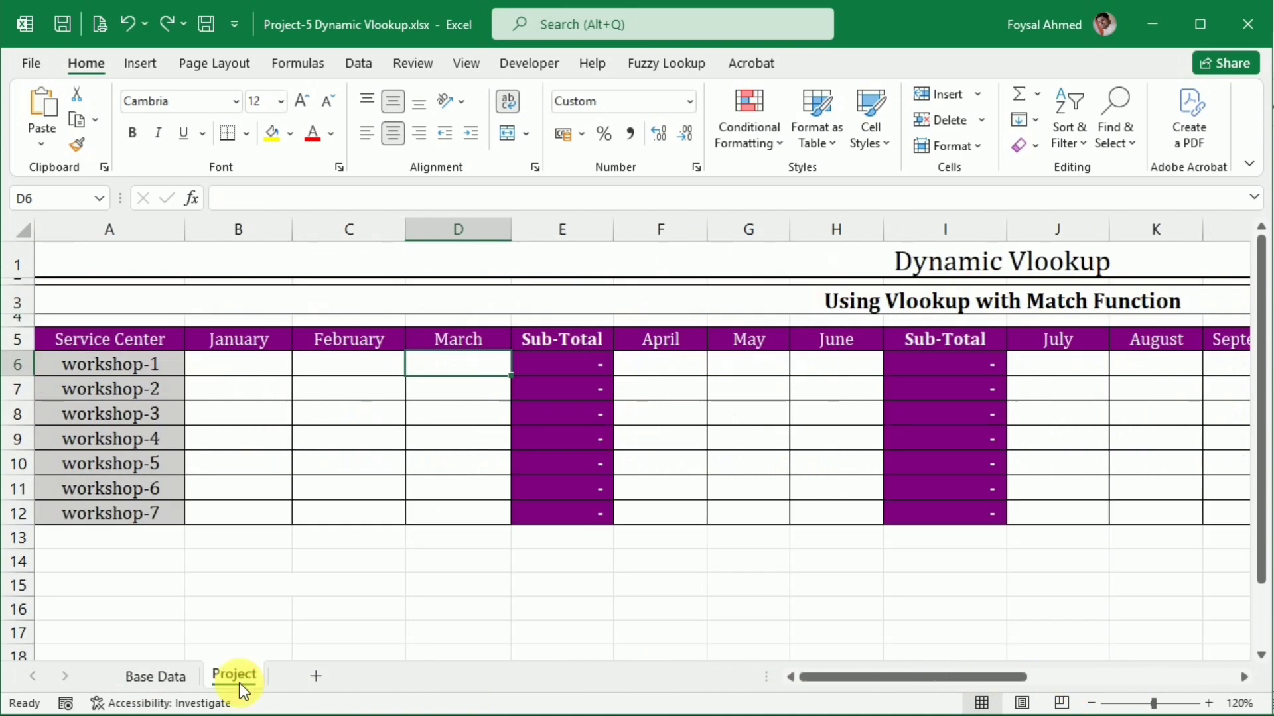
{"action": "left_click", "coordinate": [245, 372]}
{"action": "type", "text": "="}
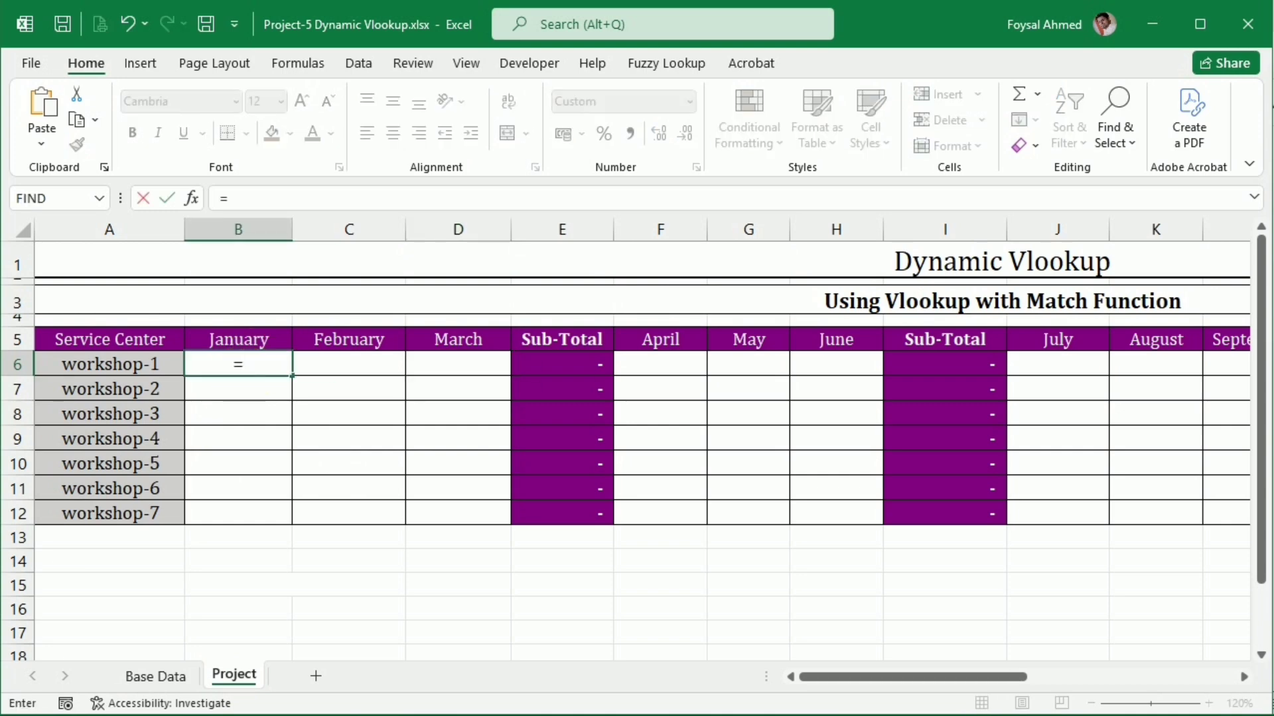
{"action": "type", "text": "vl"}
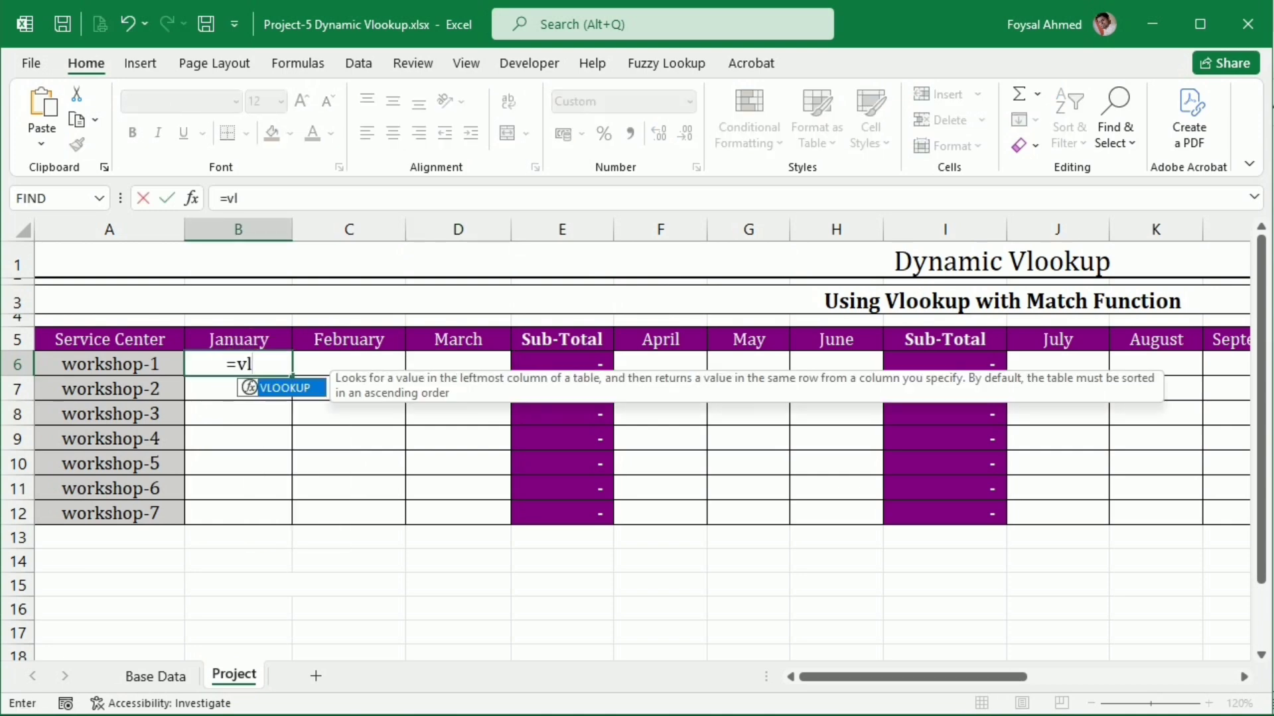
{"action": "key", "text": "Tab"}
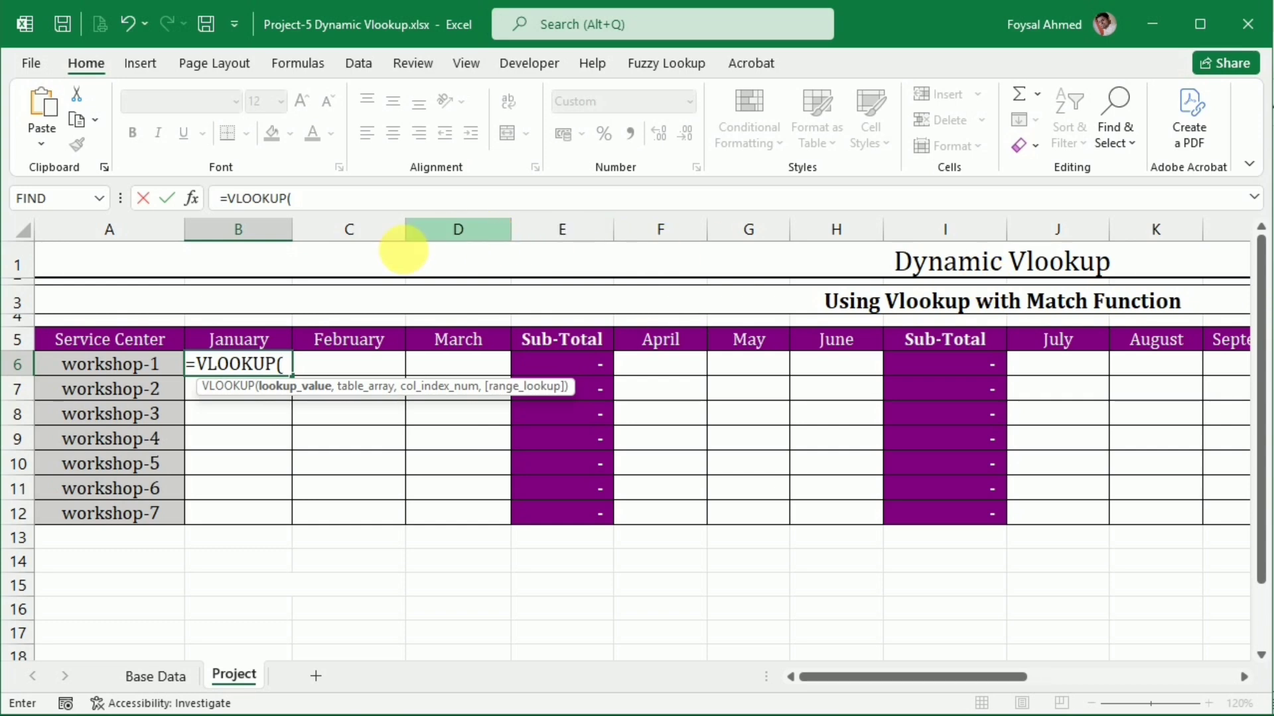
{"action": "left_click", "coordinate": [127, 369]}
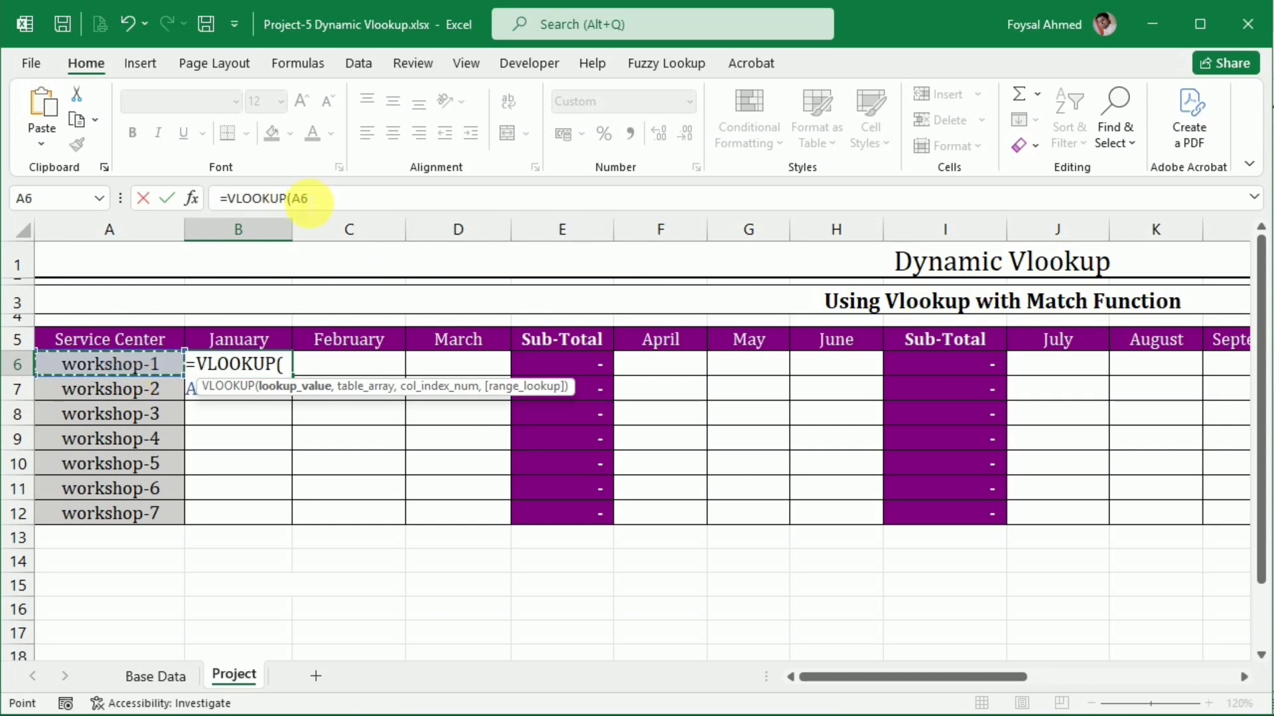
{"action": "left_click", "coordinate": [301, 199]}
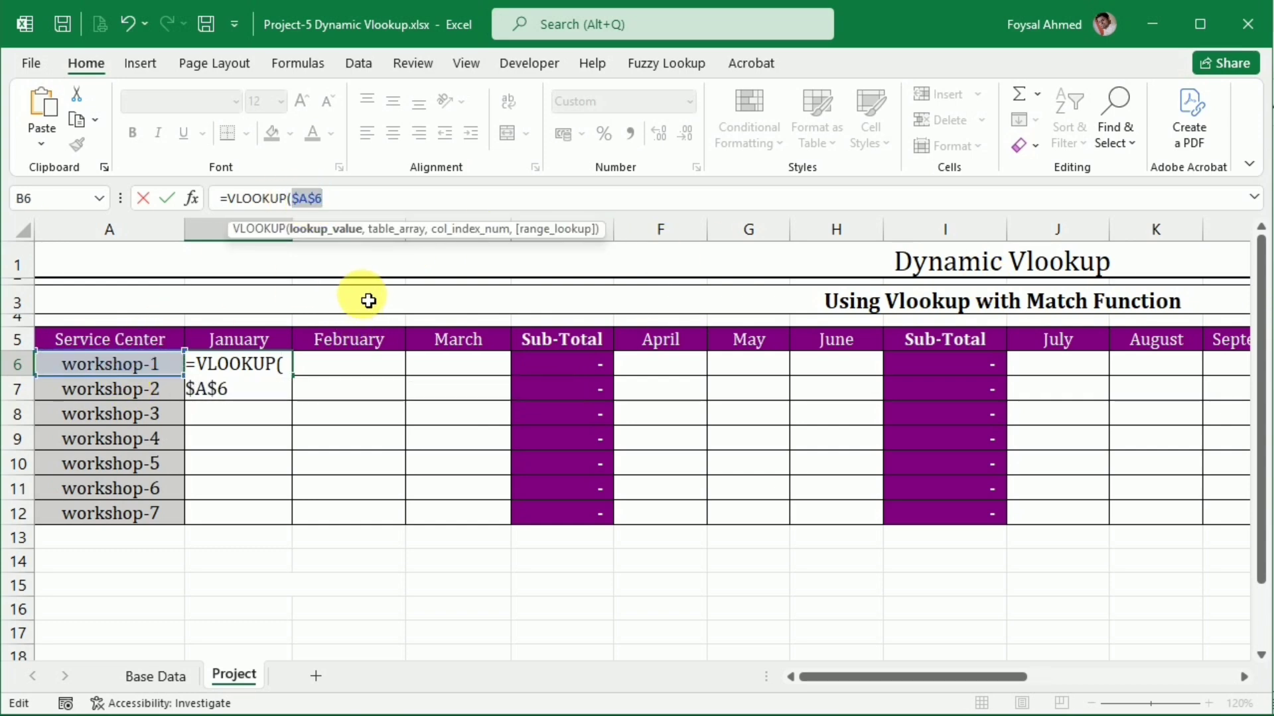
{"action": "key", "text": "F4"}
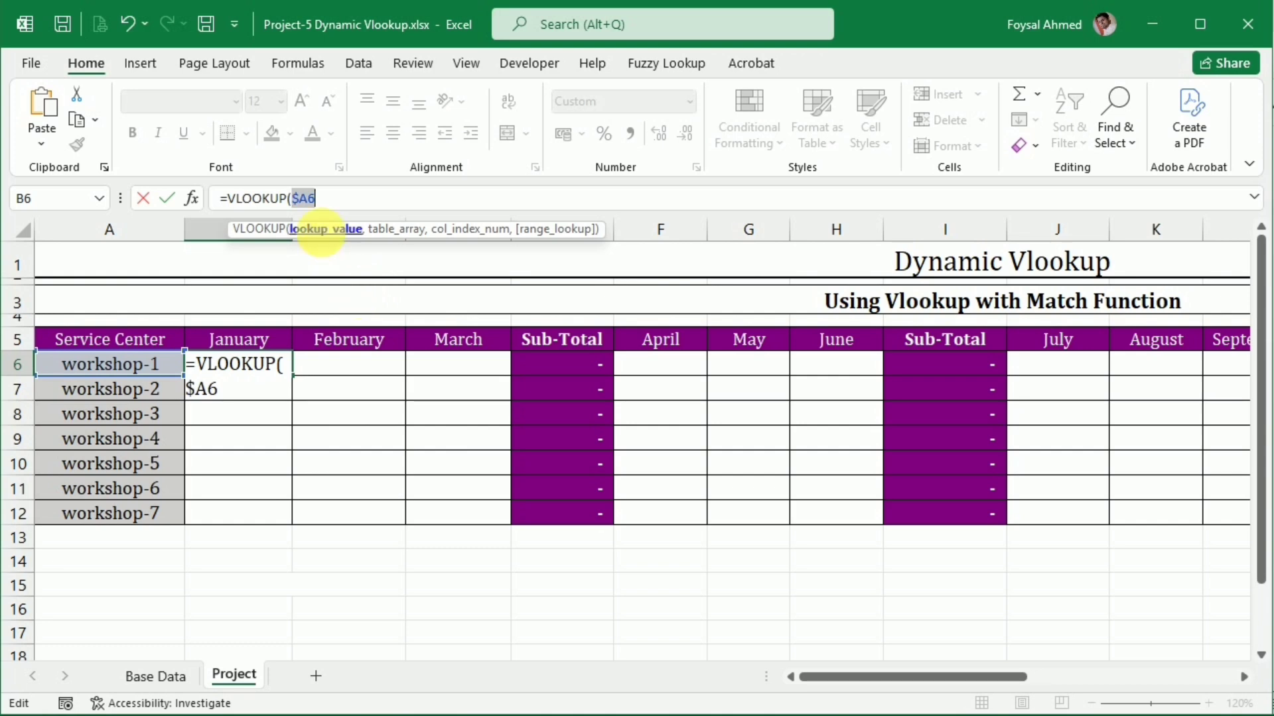
{"action": "left_click", "coordinate": [302, 199]}
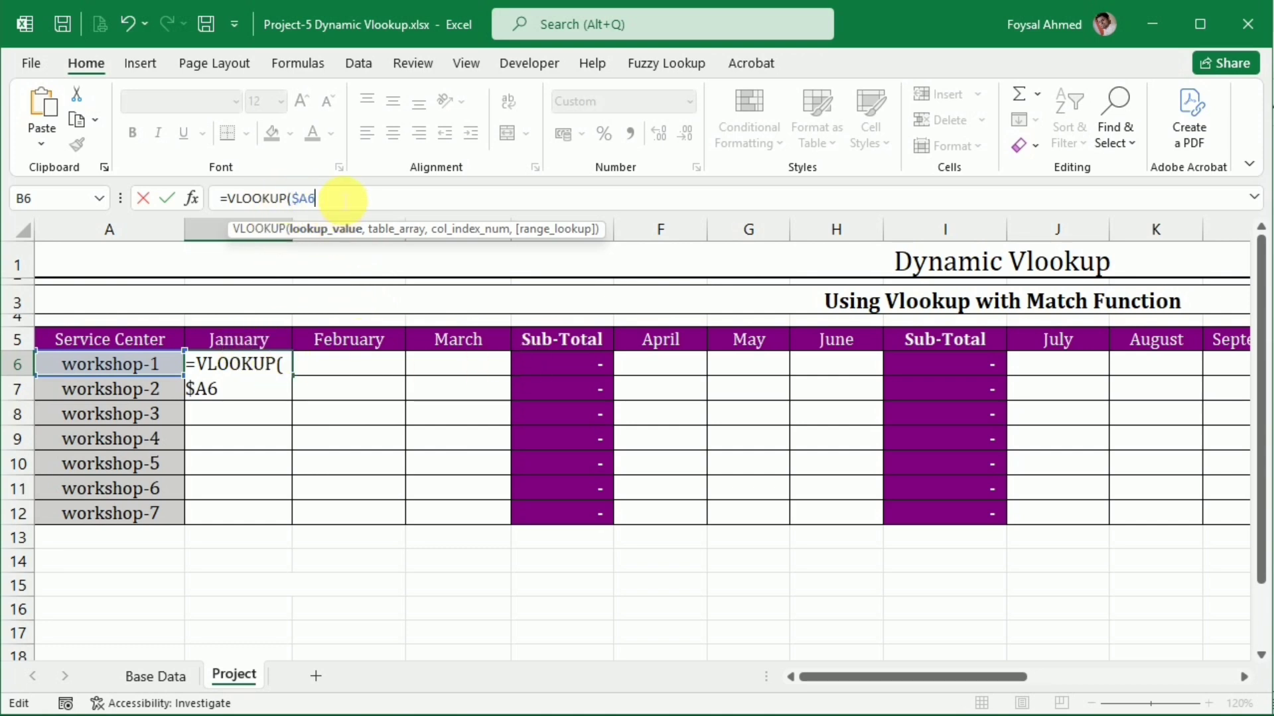
{"action": "type", "text": ","}
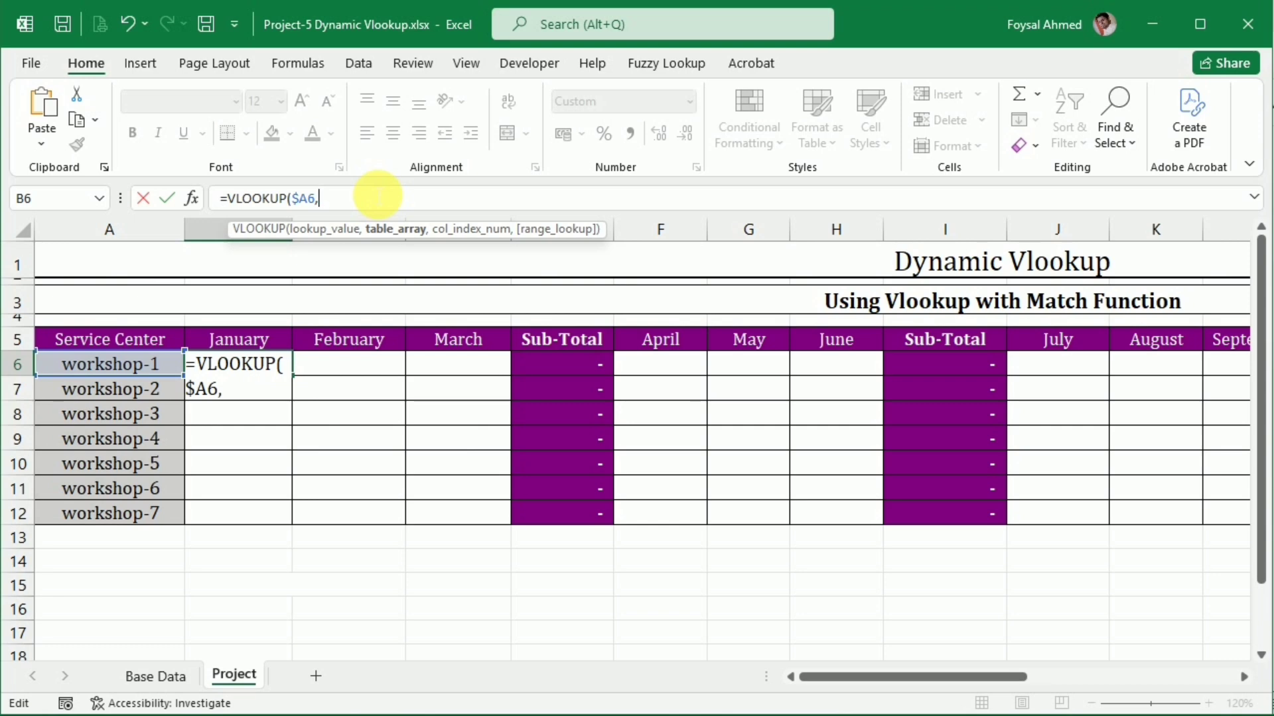
Set the VLOOKUP table array to 'Base Data'!$A$2:$M$9 with absolute references
{"action": "left_click", "coordinate": [144, 676]}
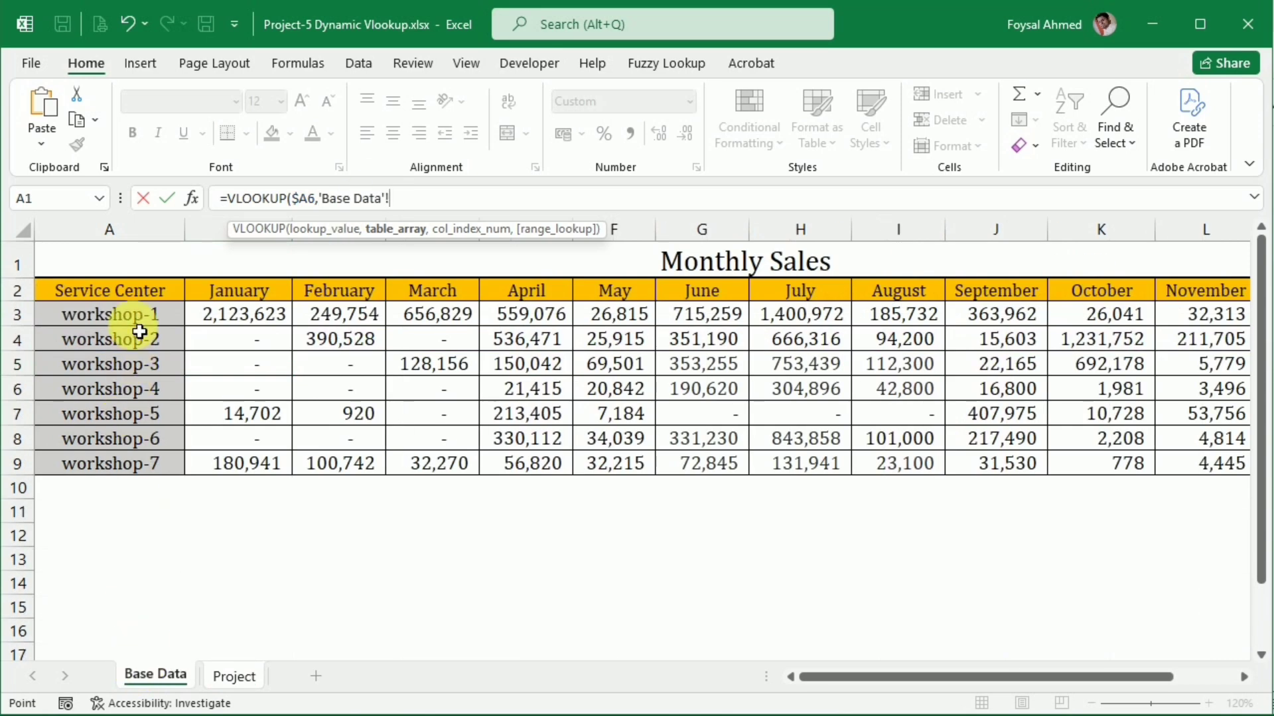
{"action": "left_click_drag", "start_coordinate": [131, 290], "coordinate": [992, 469]}
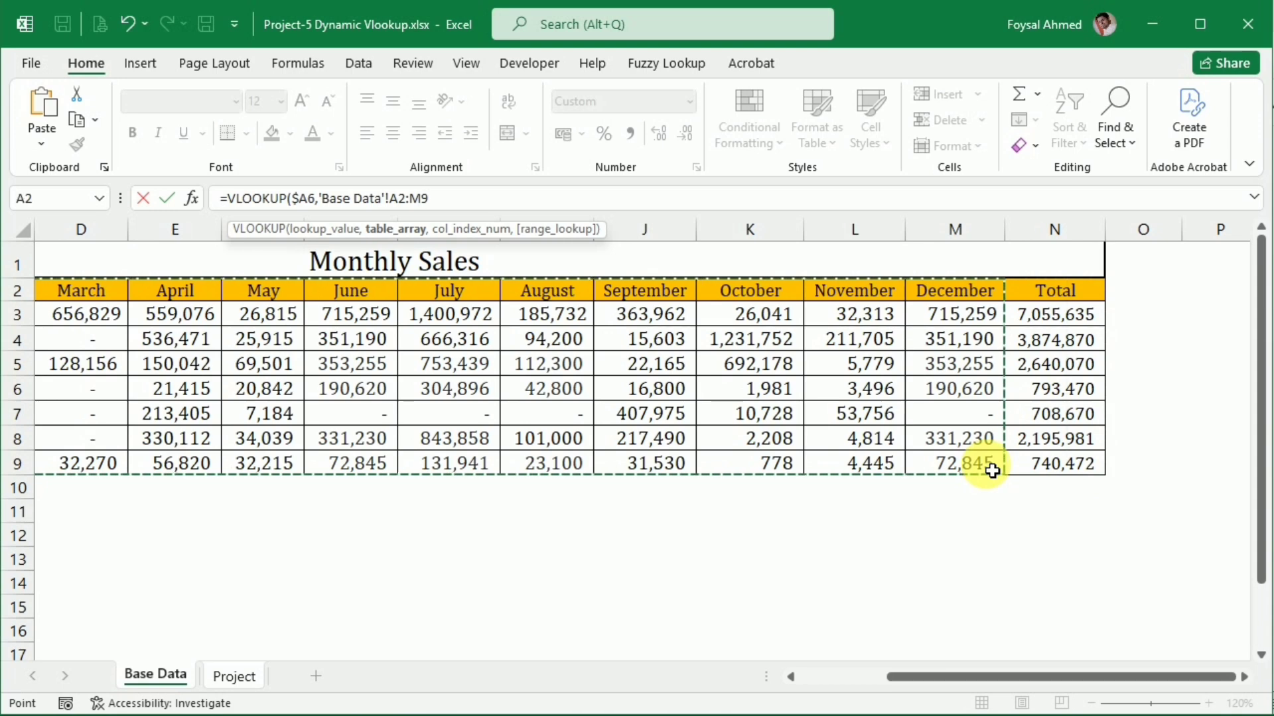
{"action": "key", "text": "F4"}
{"action": "type", "text": ","}
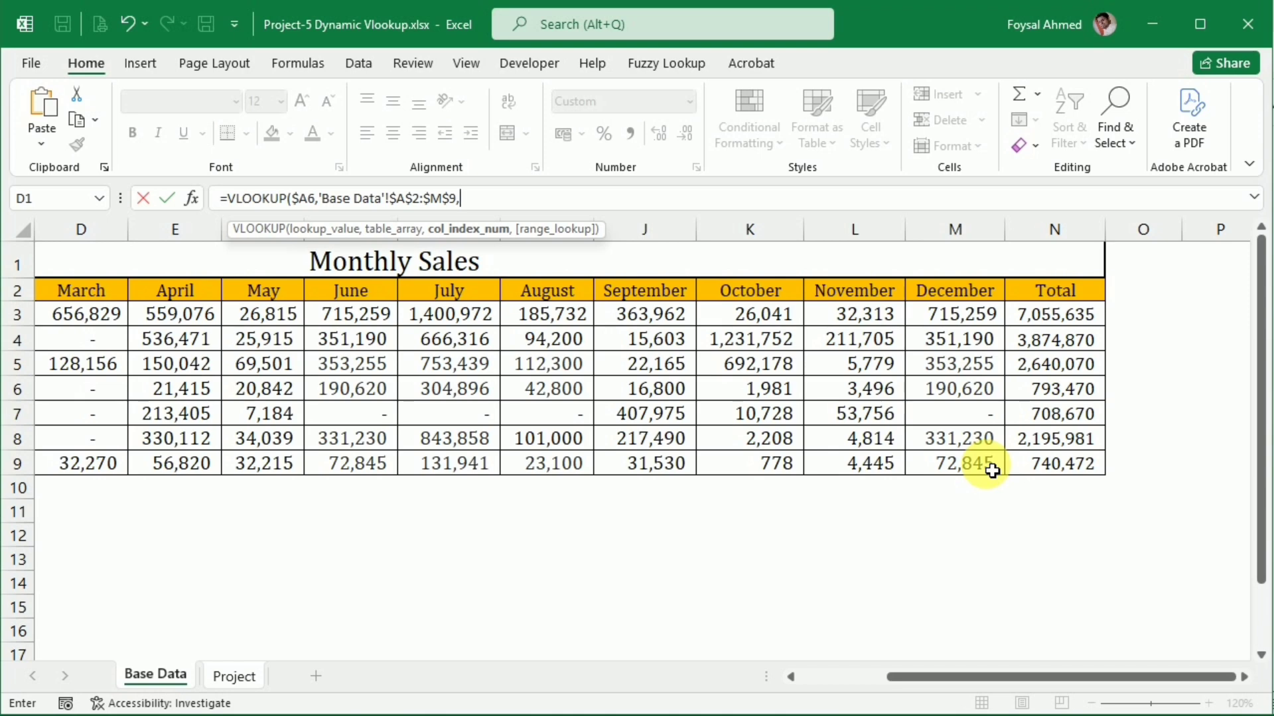
{"action": "type", "text": "ma"}
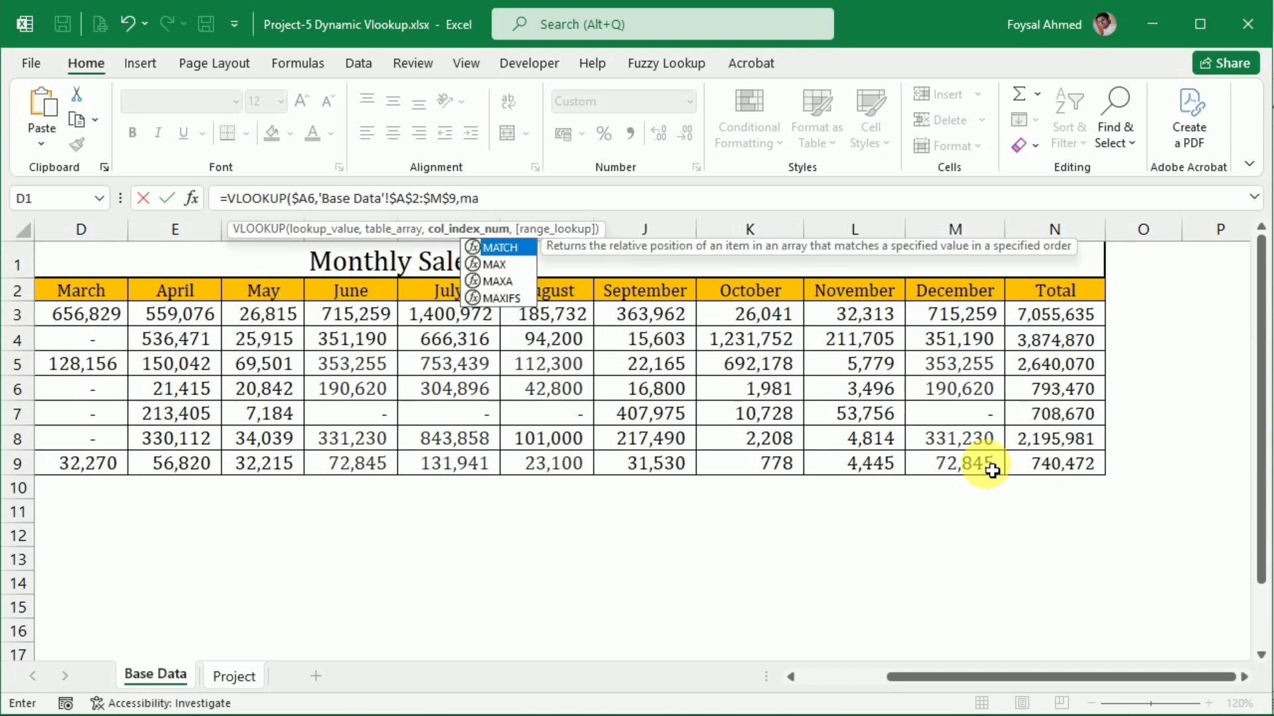
{"action": "type", "text": "t"}
Nest a MATCH function as the column index, with the January header Project!B$5 as its row-locked lookup value
{"action": "key", "text": "Tab"}
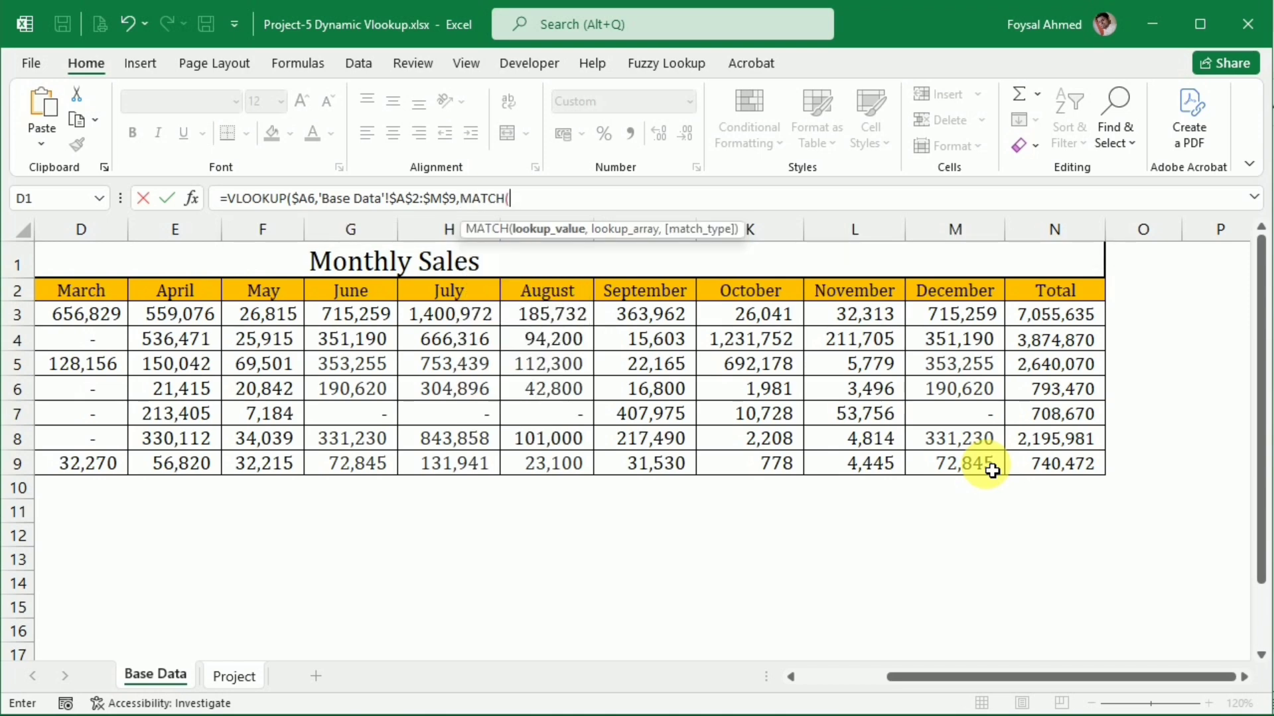
{"action": "left_click", "coordinate": [246, 678]}
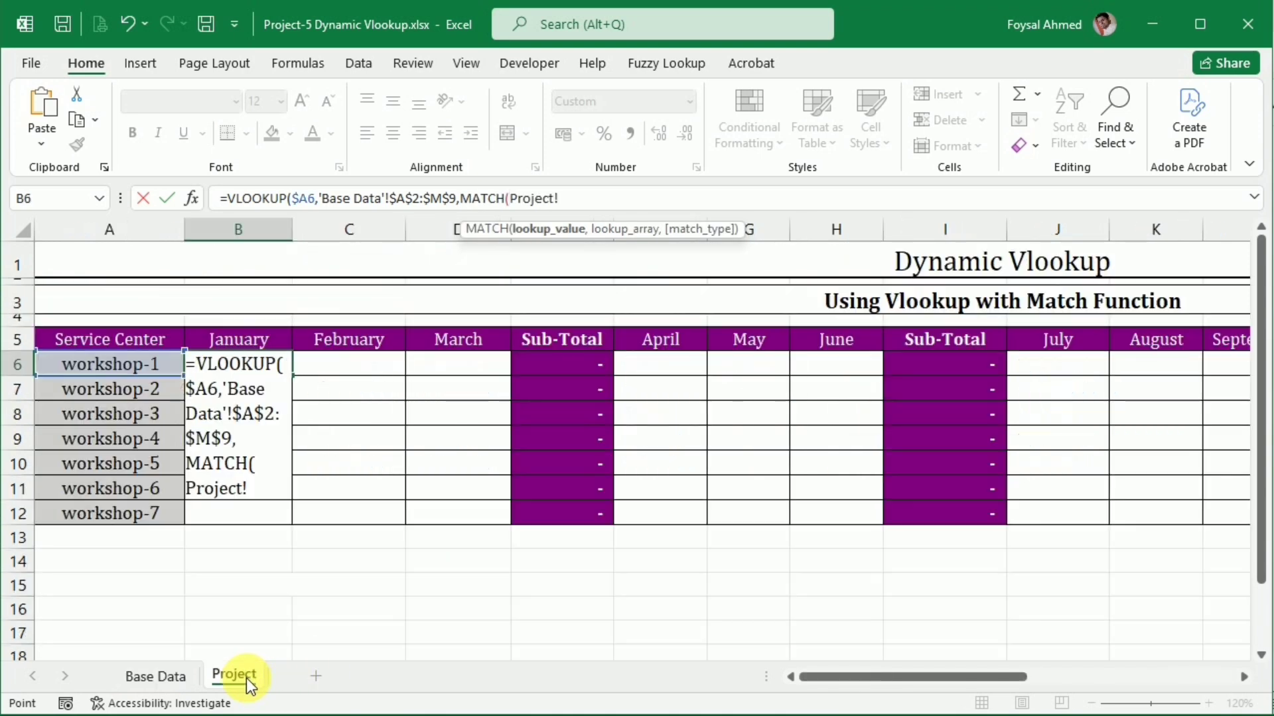
{"action": "left_click", "coordinate": [236, 344]}
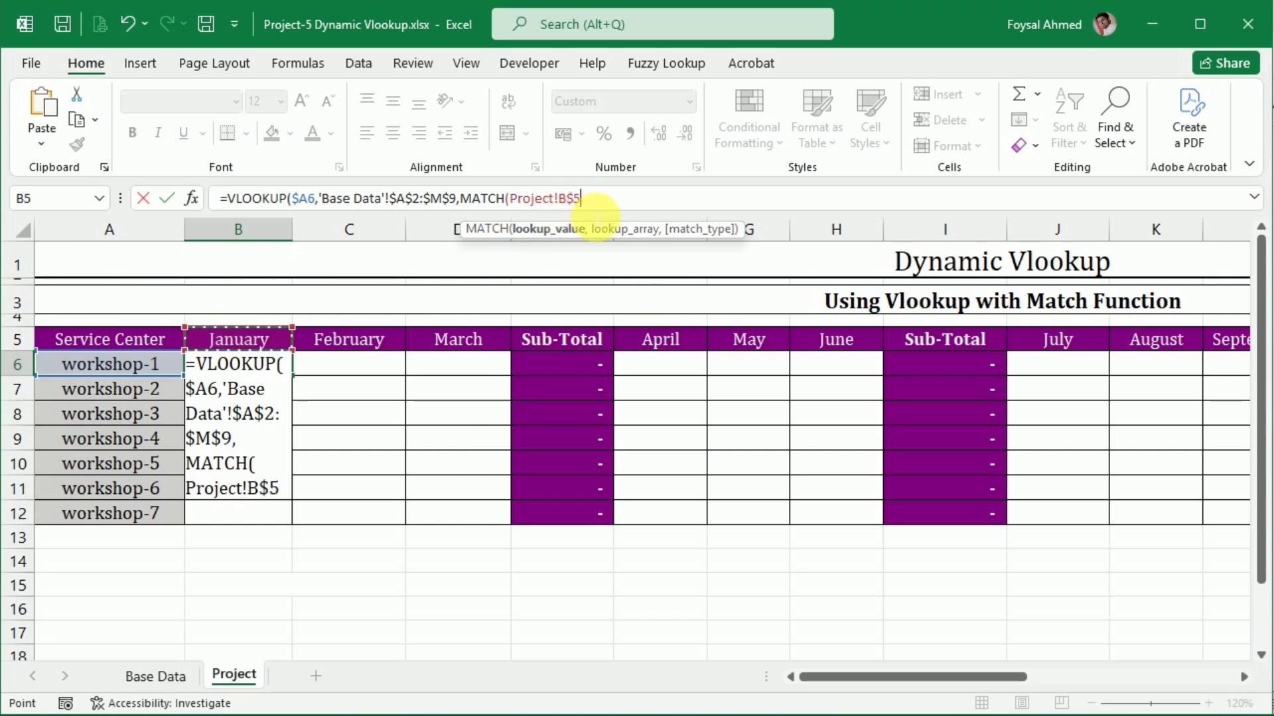
{"action": "left_click", "coordinate": [569, 201]}
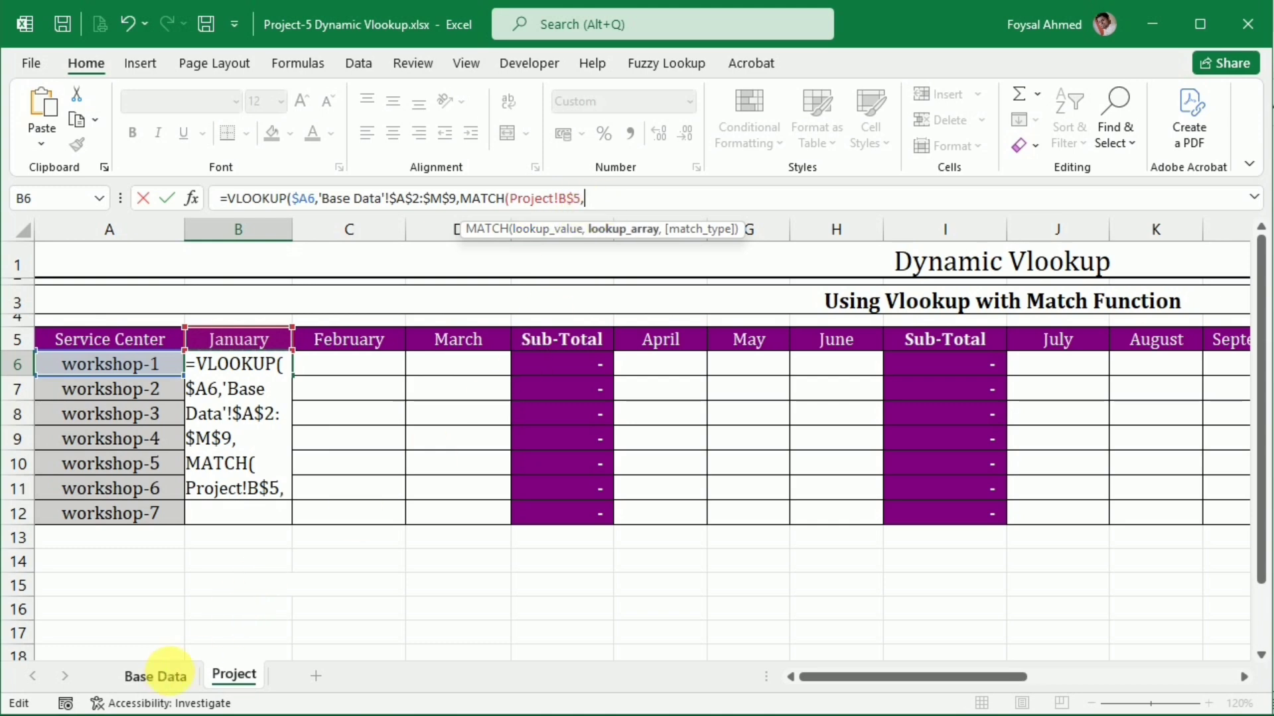
Set the MATCH lookup array to the month headers 'Base Data'!$B$2:$M$2 with match type 0, and close the MATCH function
{"action": "left_click", "coordinate": [159, 675]}
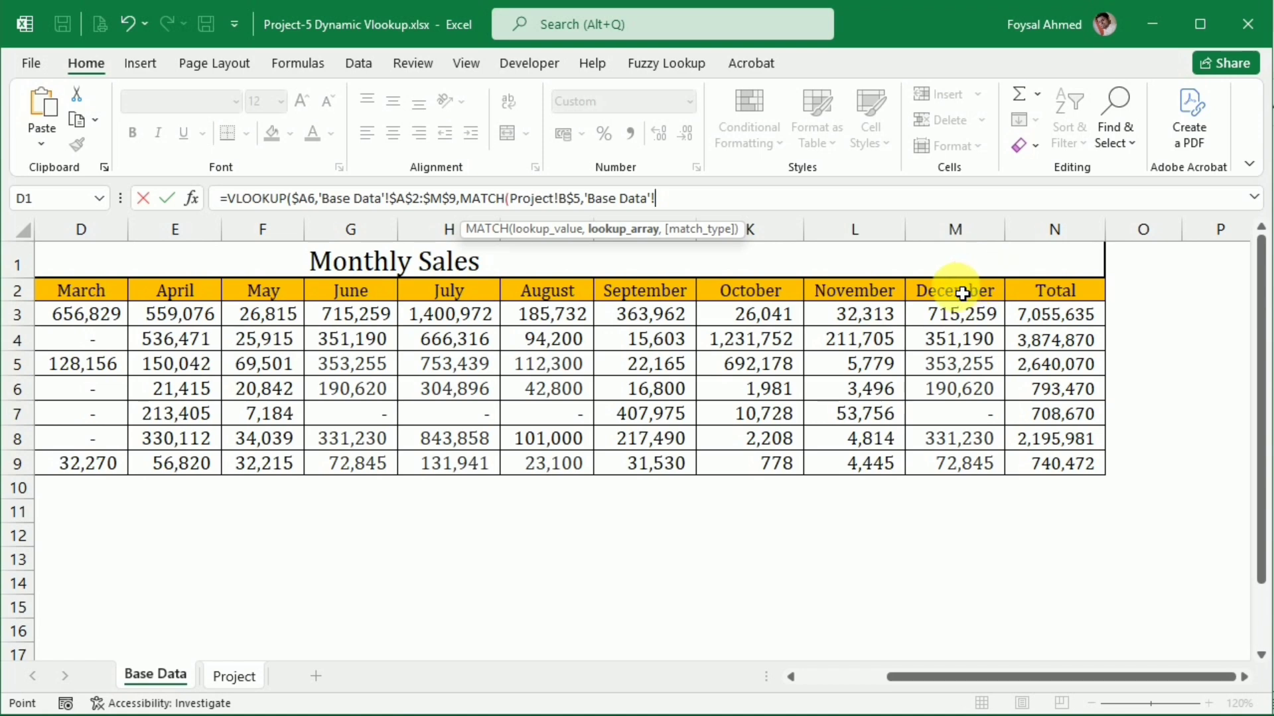
{"action": "left_click_drag", "start_coordinate": [966, 292], "coordinate": [272, 290]}
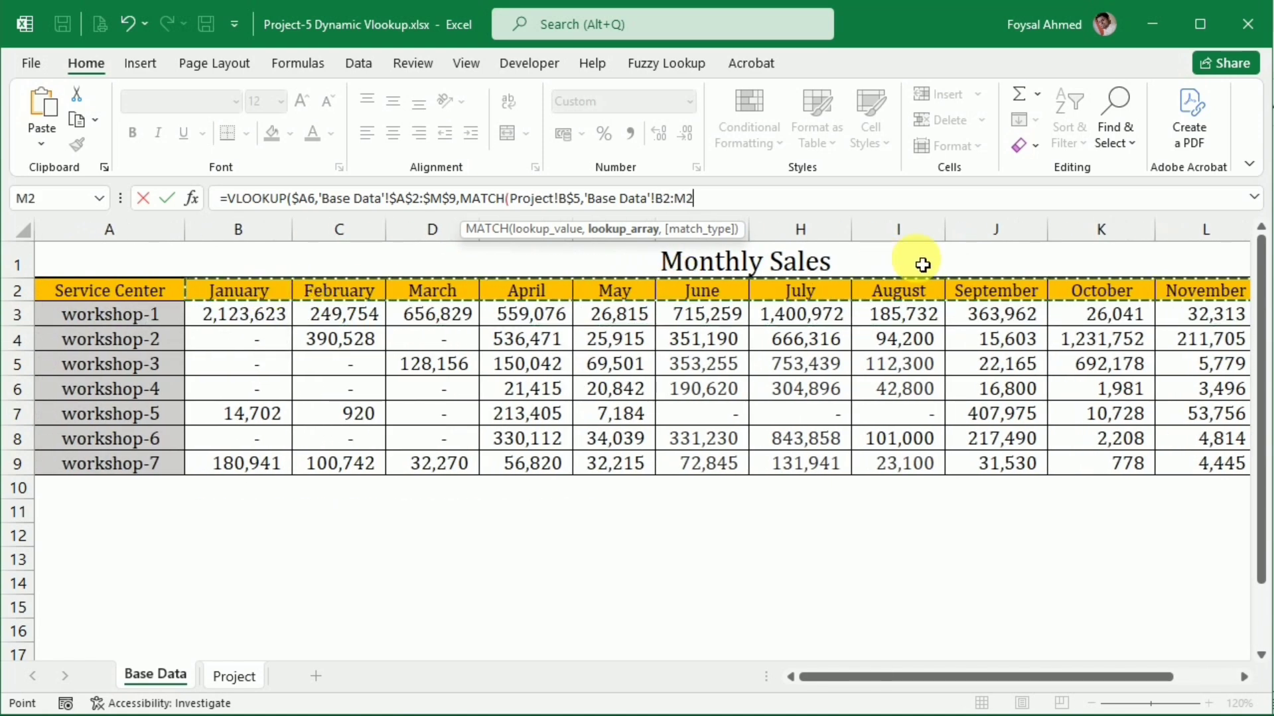
{"action": "key", "text": "F4"}
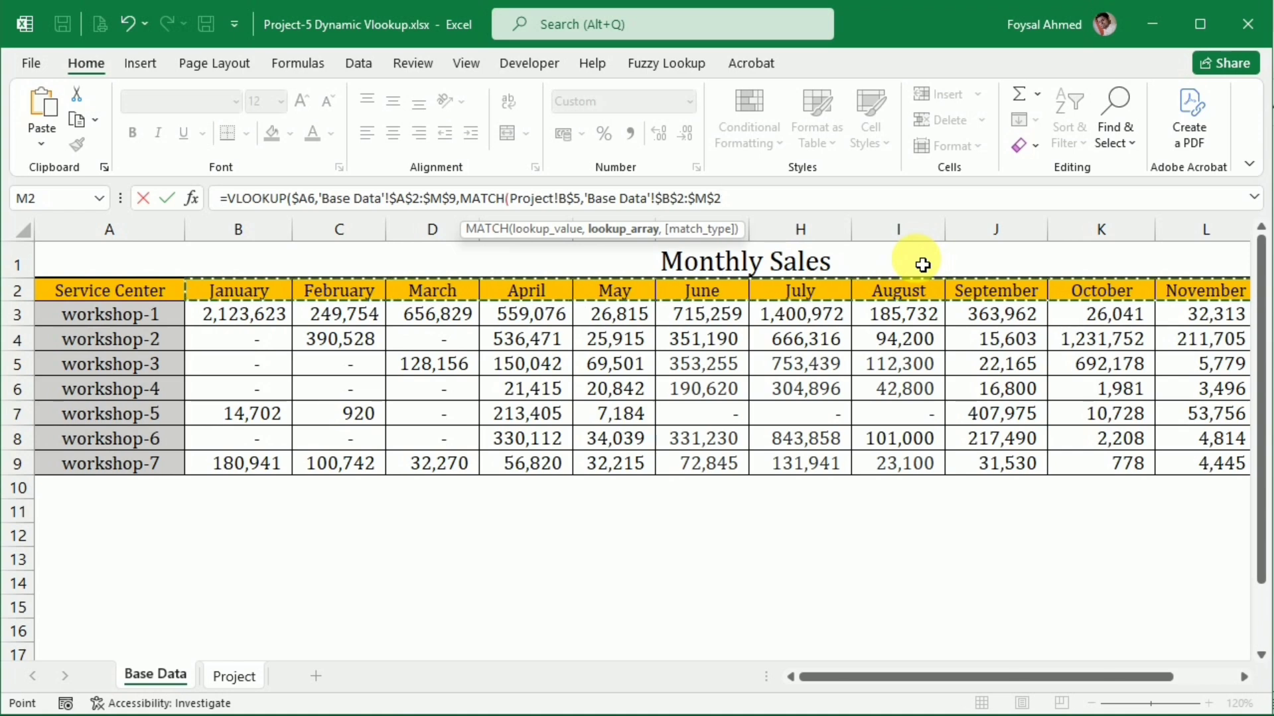
{"action": "type", "text": ","}
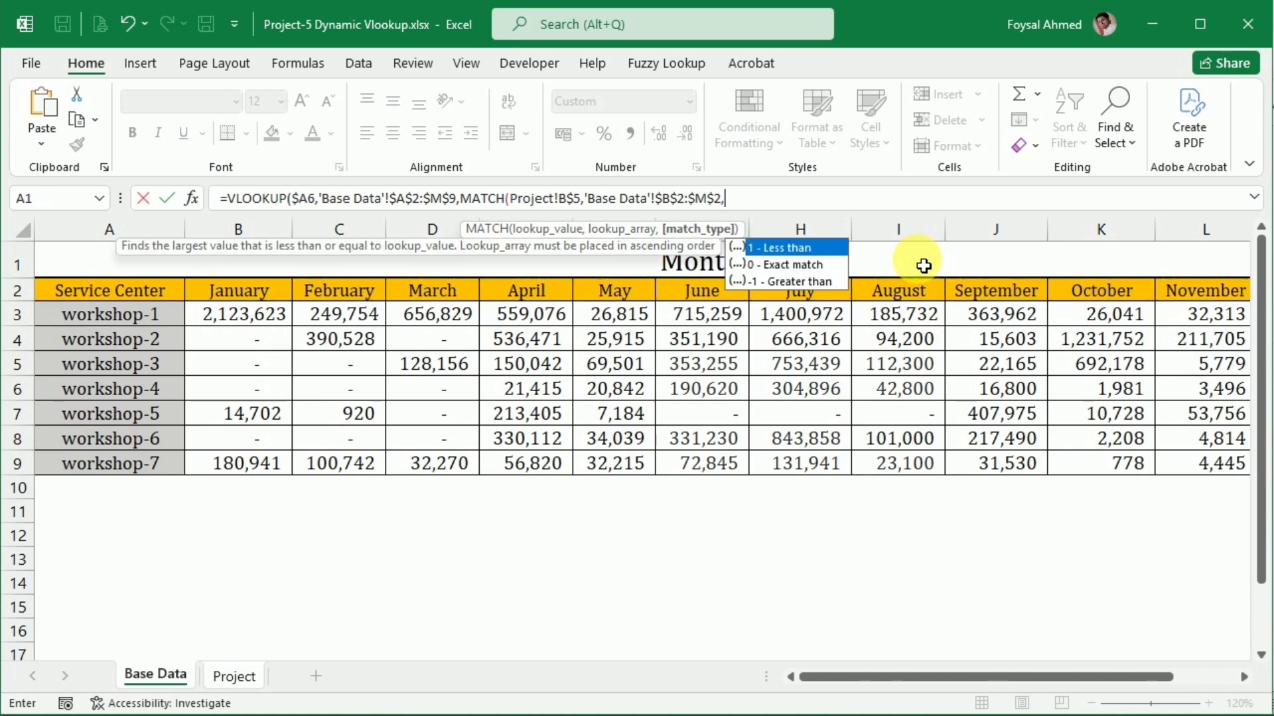
{"action": "left_click", "coordinate": [792, 269]}
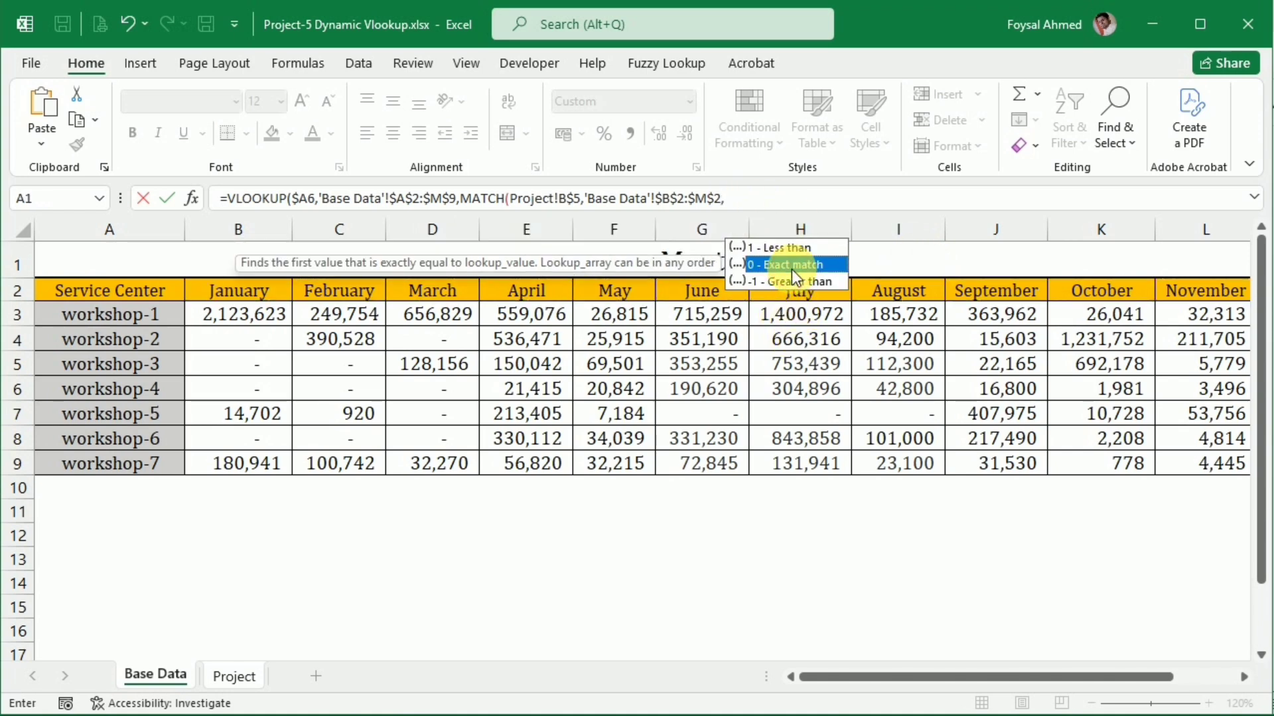
{"action": "double_click", "coordinate": [791, 269]}
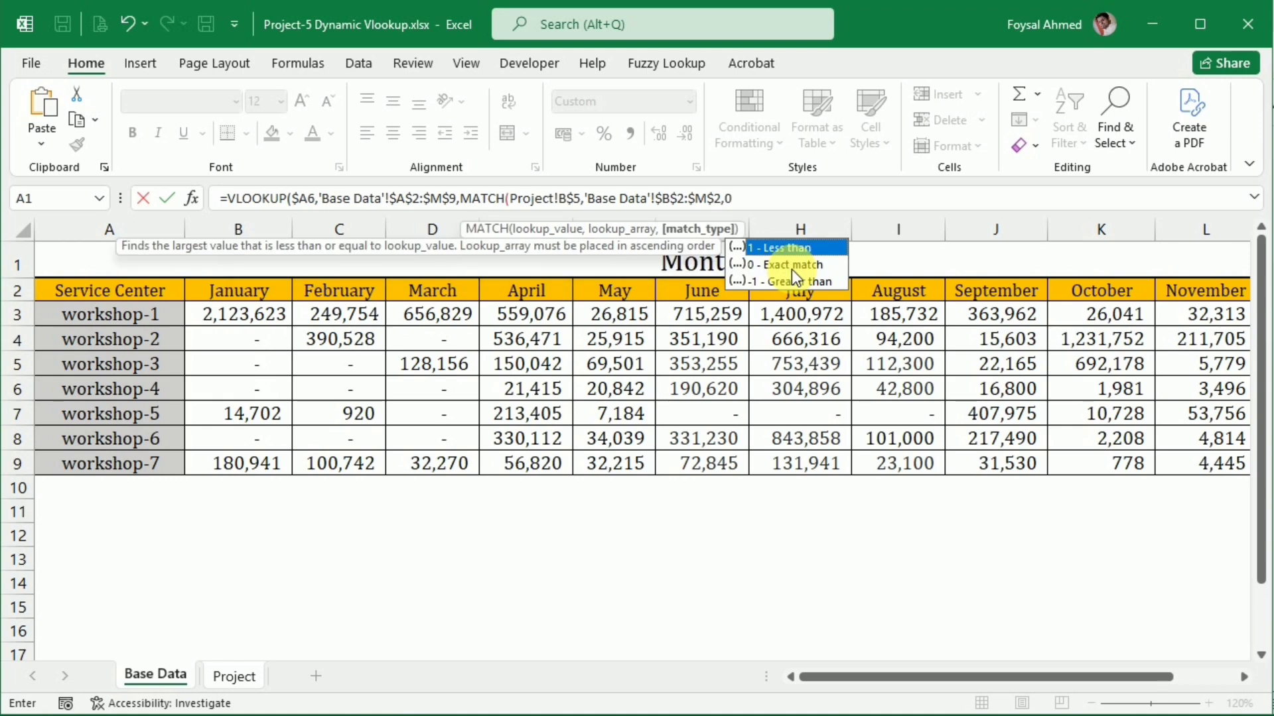
{"action": "type", "text": ")"}
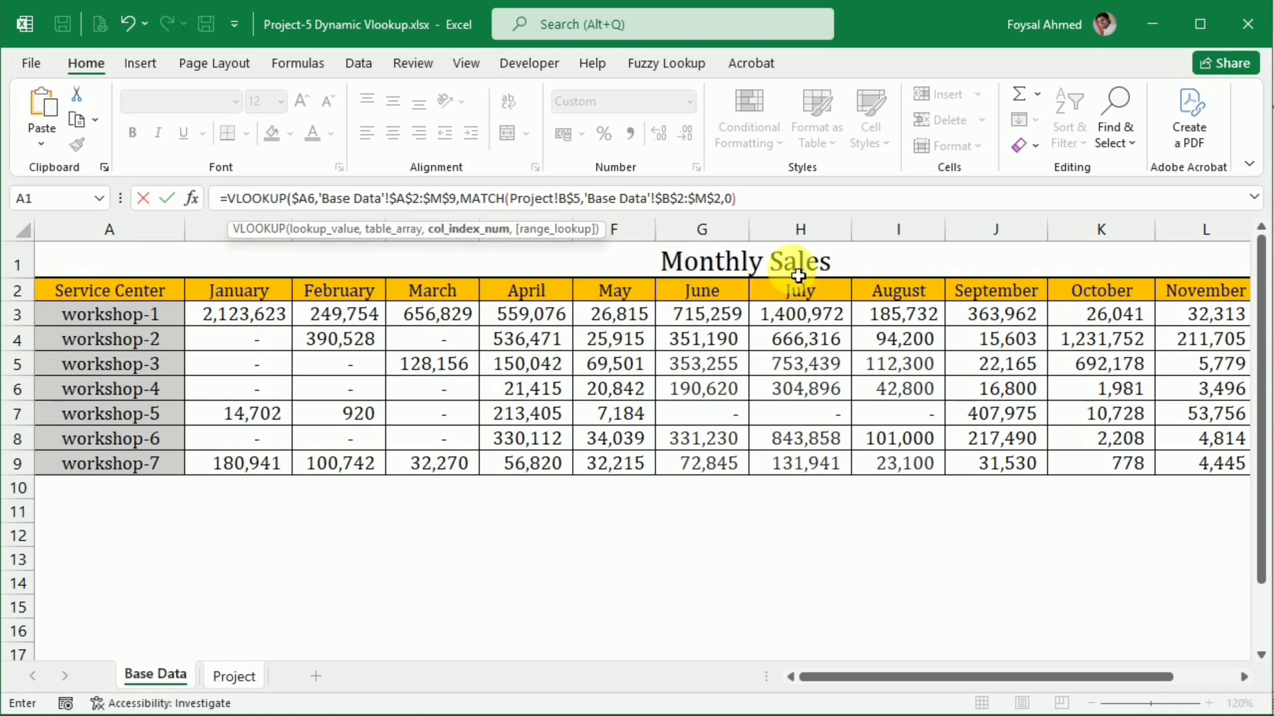
{"action": "type", "text": ",0"}
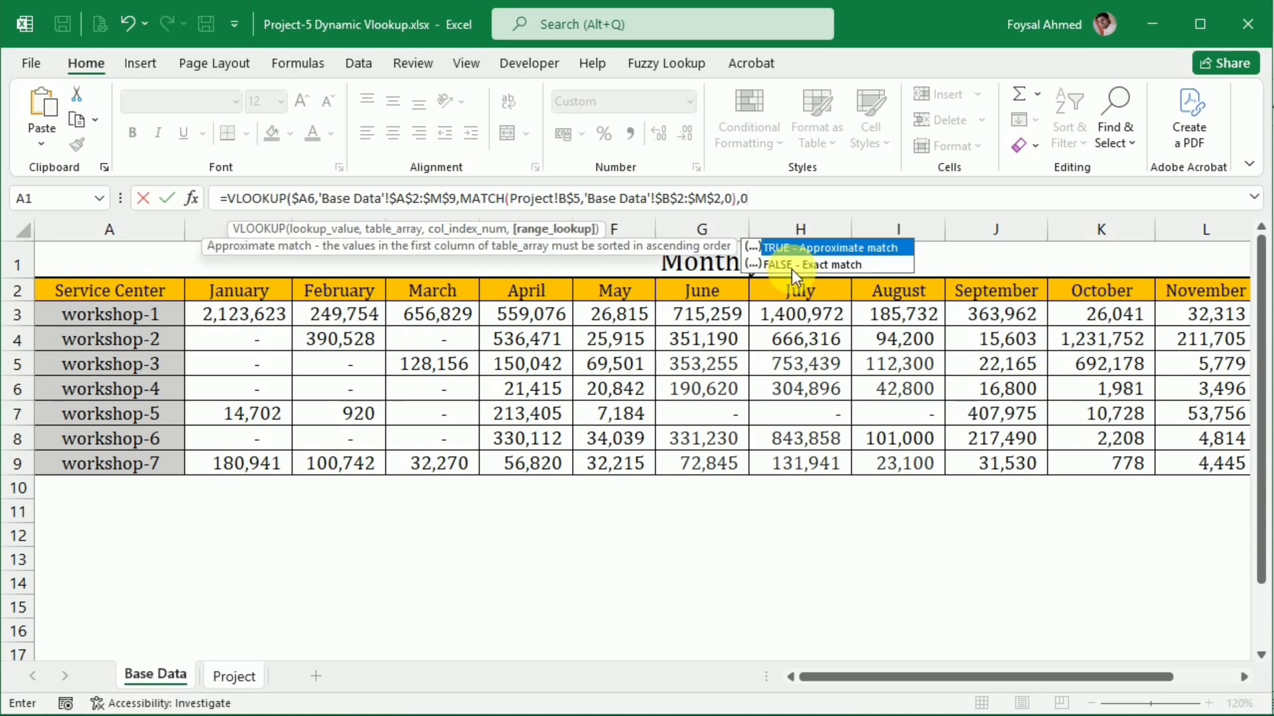
{"action": "type", "text": ")"}
Complete the VLOOKUP in B6 with 0 for an exact match and enter the formula
{"action": "key", "text": "Return"}
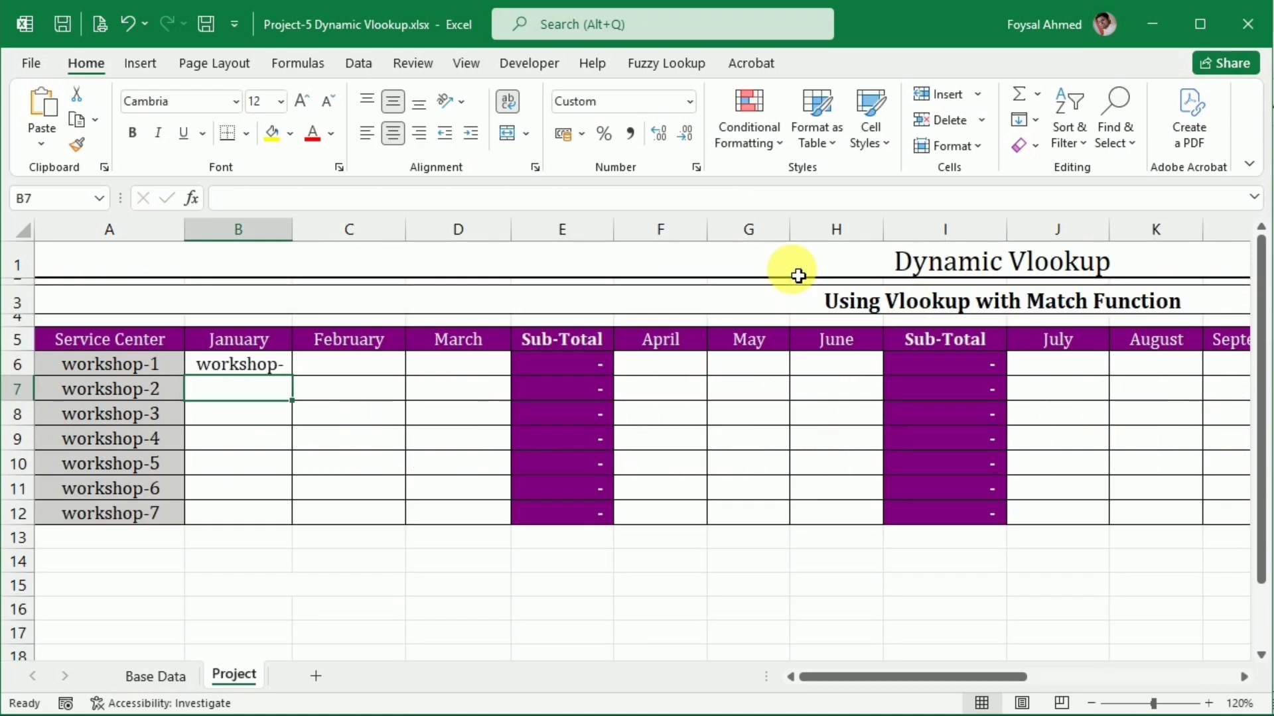
Change the MATCH lookup array in the B6 formula to 'Base Data'!$A$2:$M$2 and re-enter the formula
{"action": "left_click", "coordinate": [234, 371]}
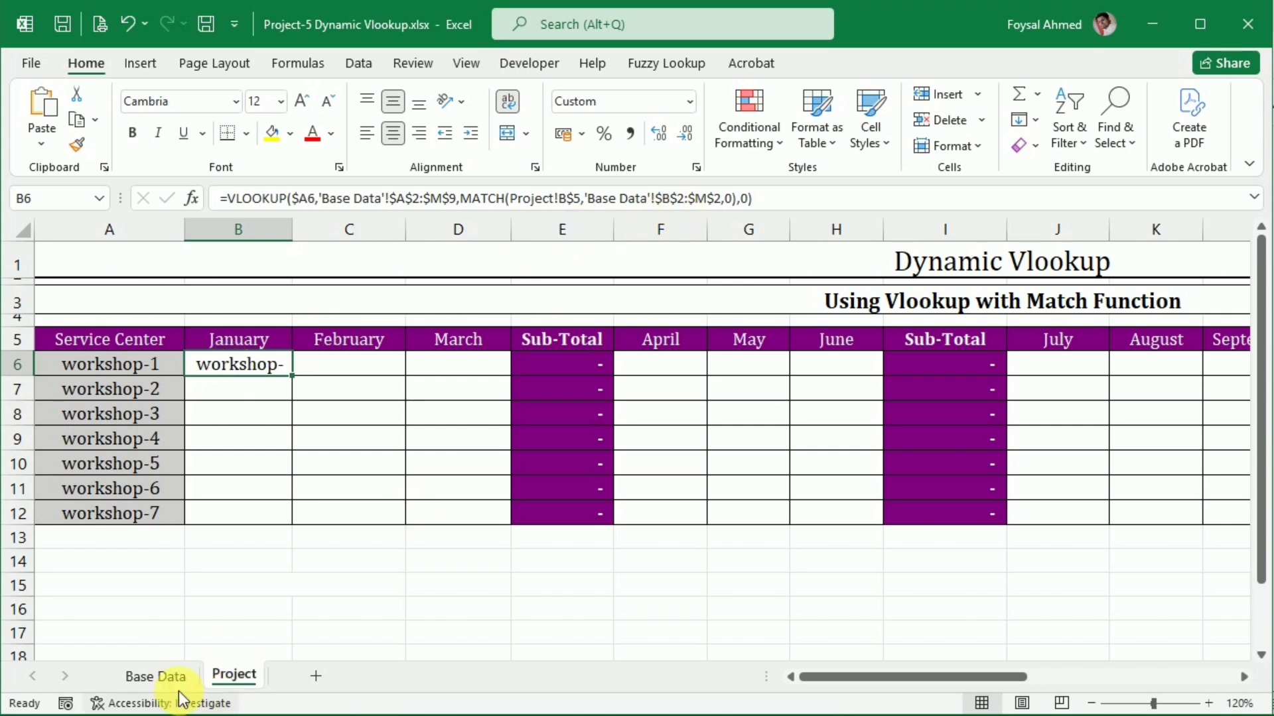
{"action": "left_click", "coordinate": [159, 678]}
{"action": "left_click", "coordinate": [245, 296]}
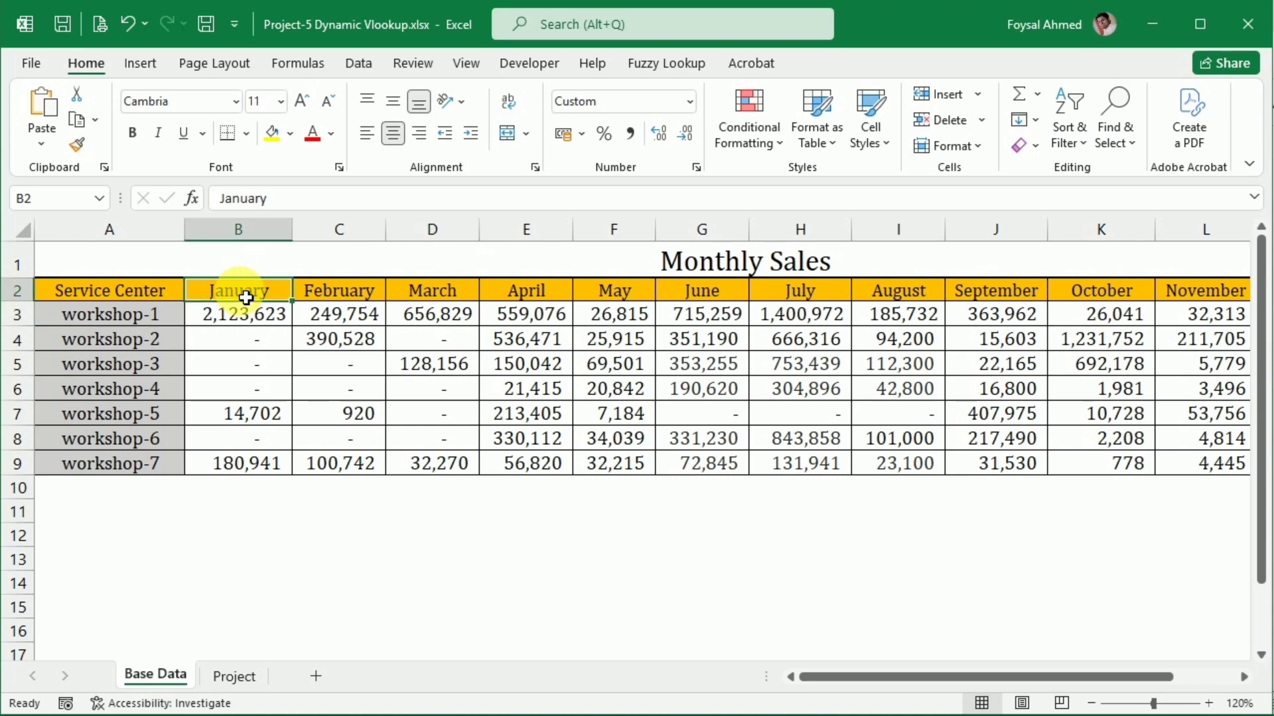
{"action": "left_click", "coordinate": [233, 676]}
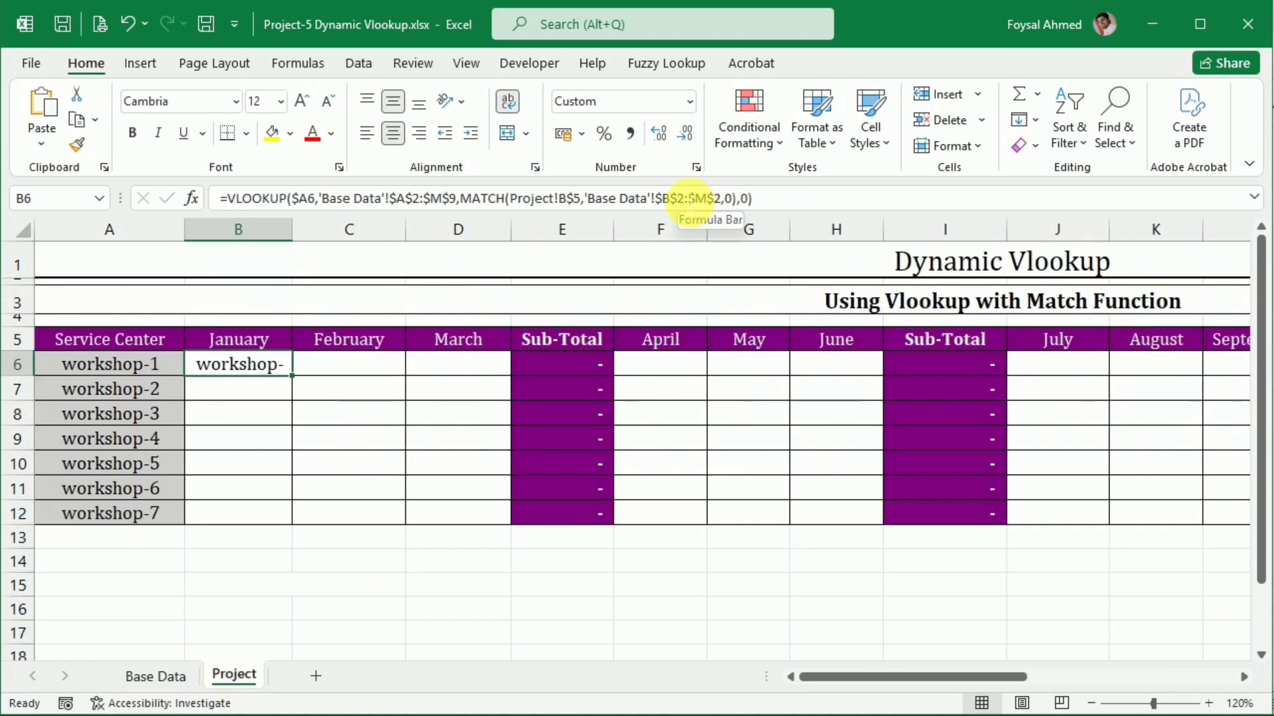
{"action": "left_click", "coordinate": [666, 199]}
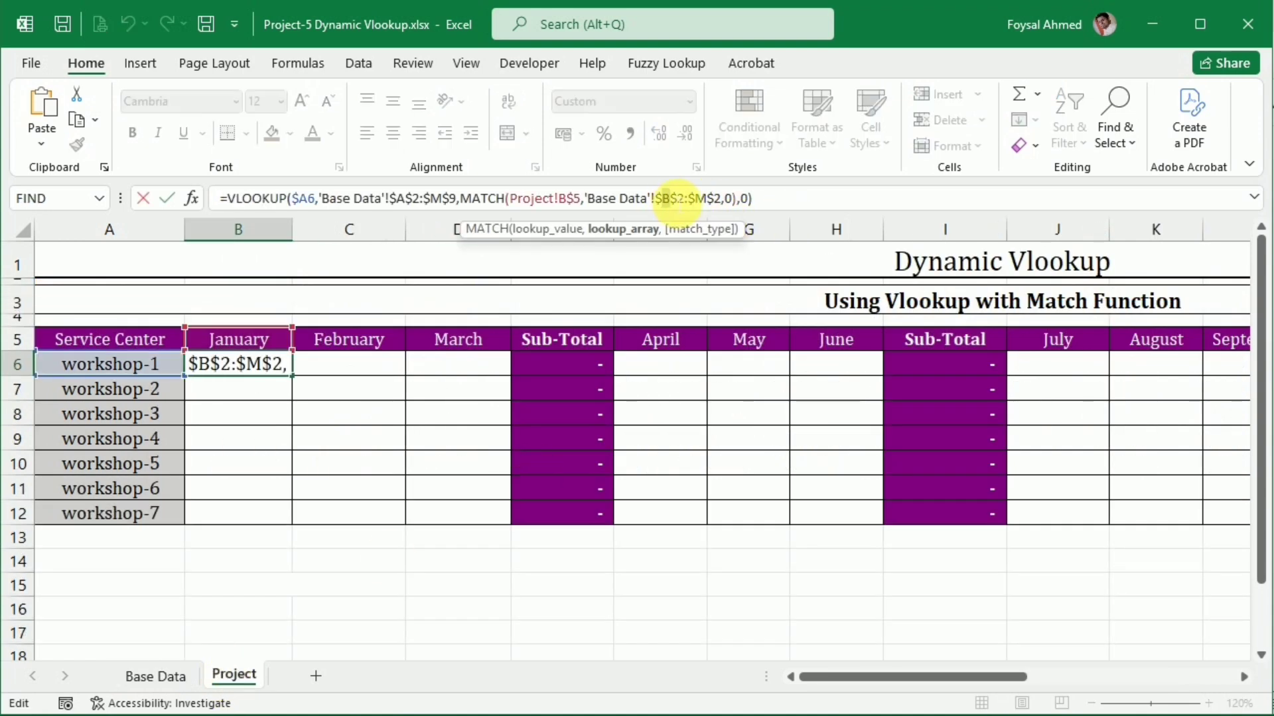
{"action": "key", "text": "BackSpace"}
{"action": "type", "text": "A"}
{"action": "key", "text": "Return"}
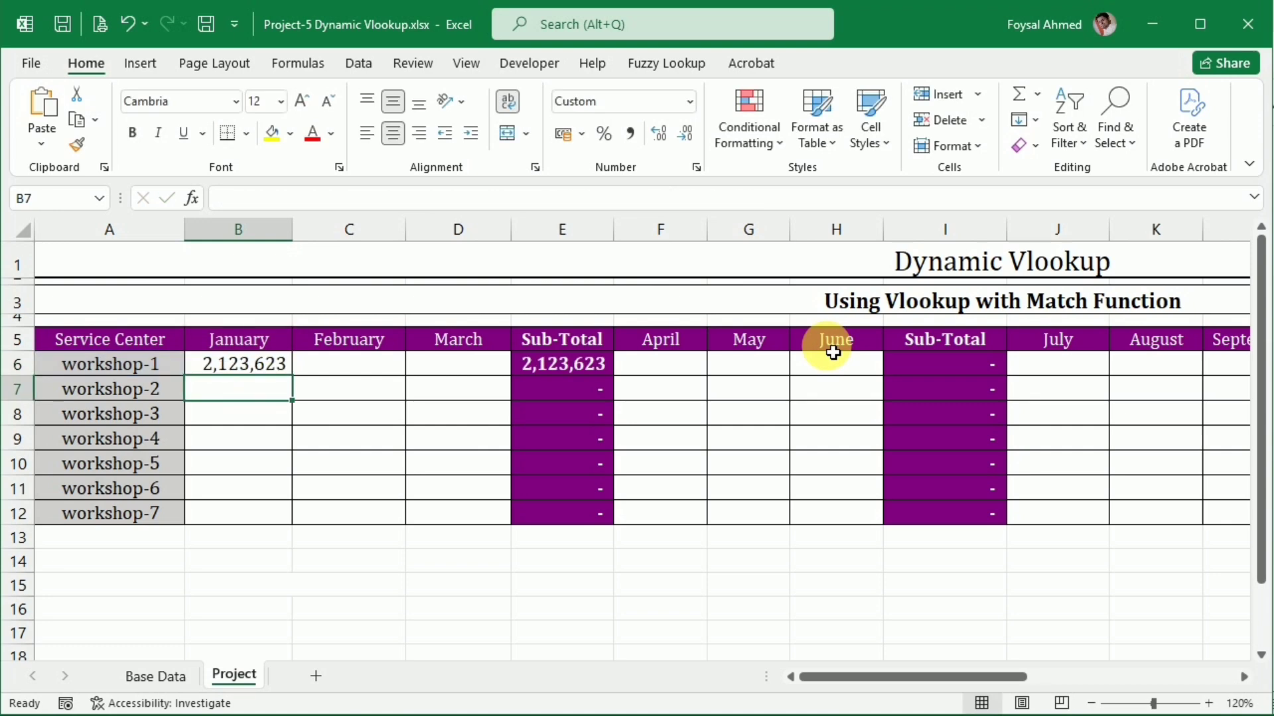
Check the B6 result against workshop-1's January sales on Base Data, and fill the formula down to B12
{"action": "left_click", "coordinate": [208, 364]}
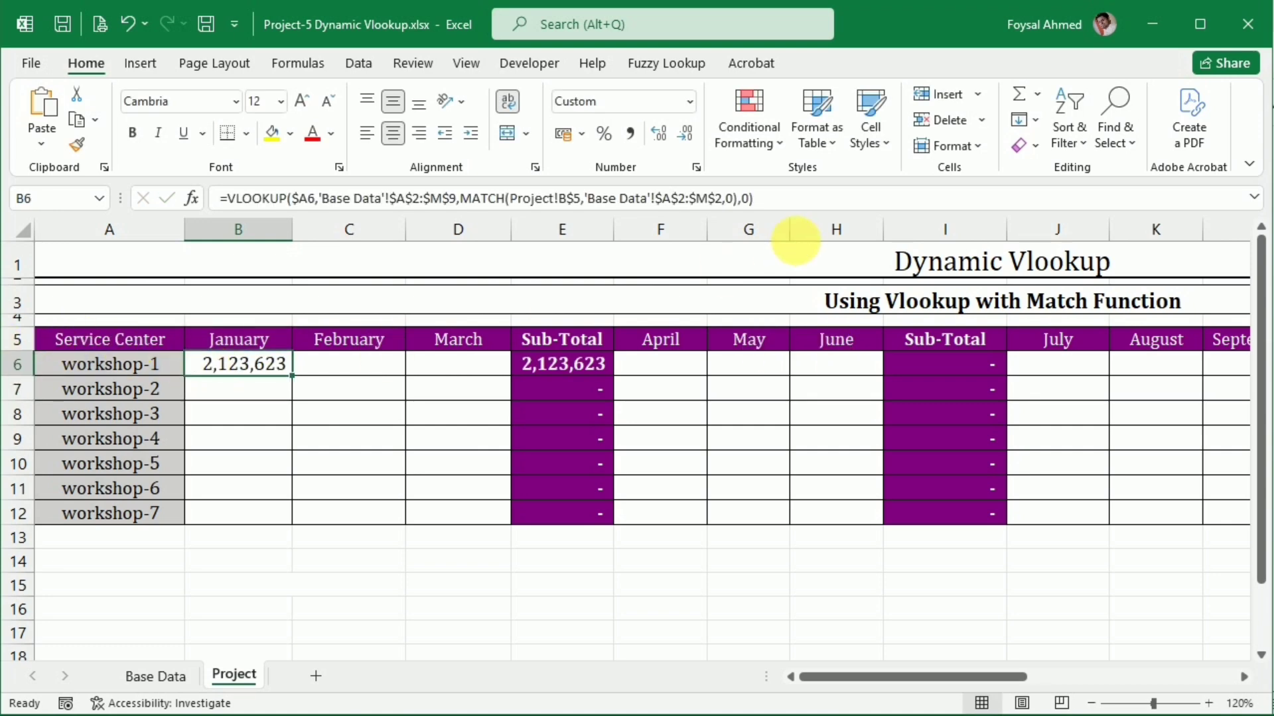
{"action": "left_click", "coordinate": [170, 671]}
{"action": "left_click", "coordinate": [136, 298]}
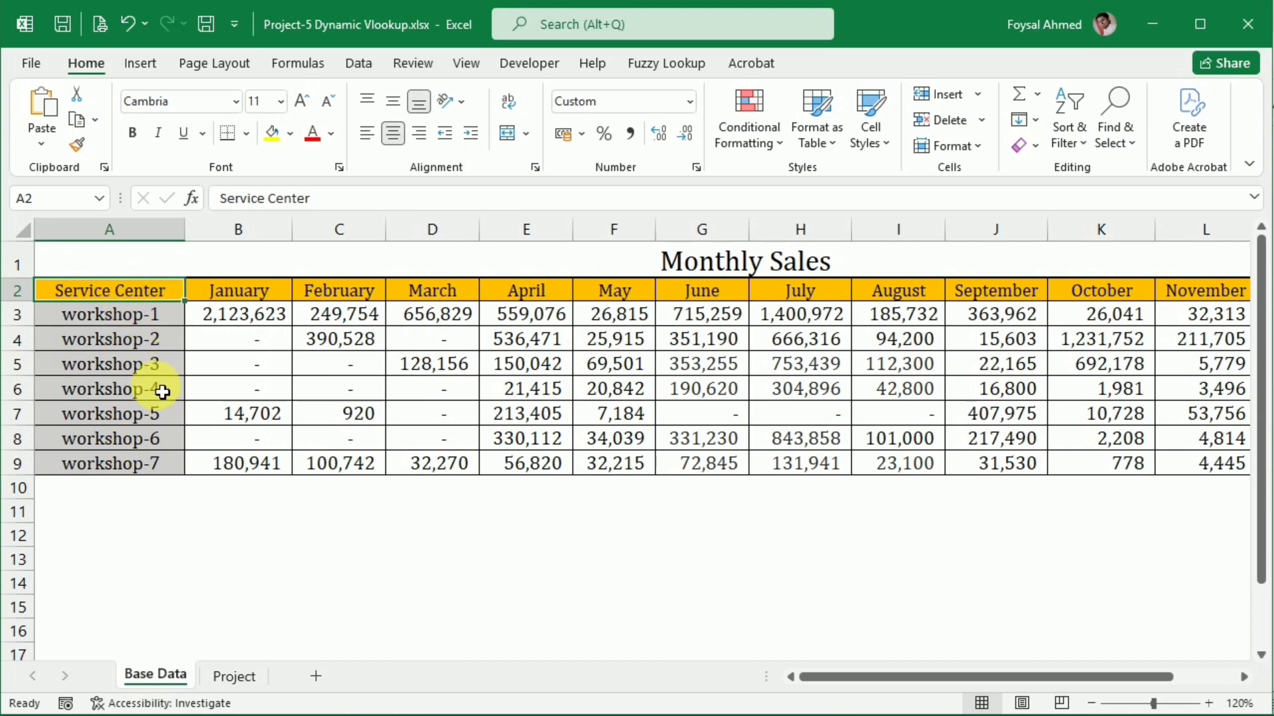
{"action": "left_click", "coordinate": [242, 315]}
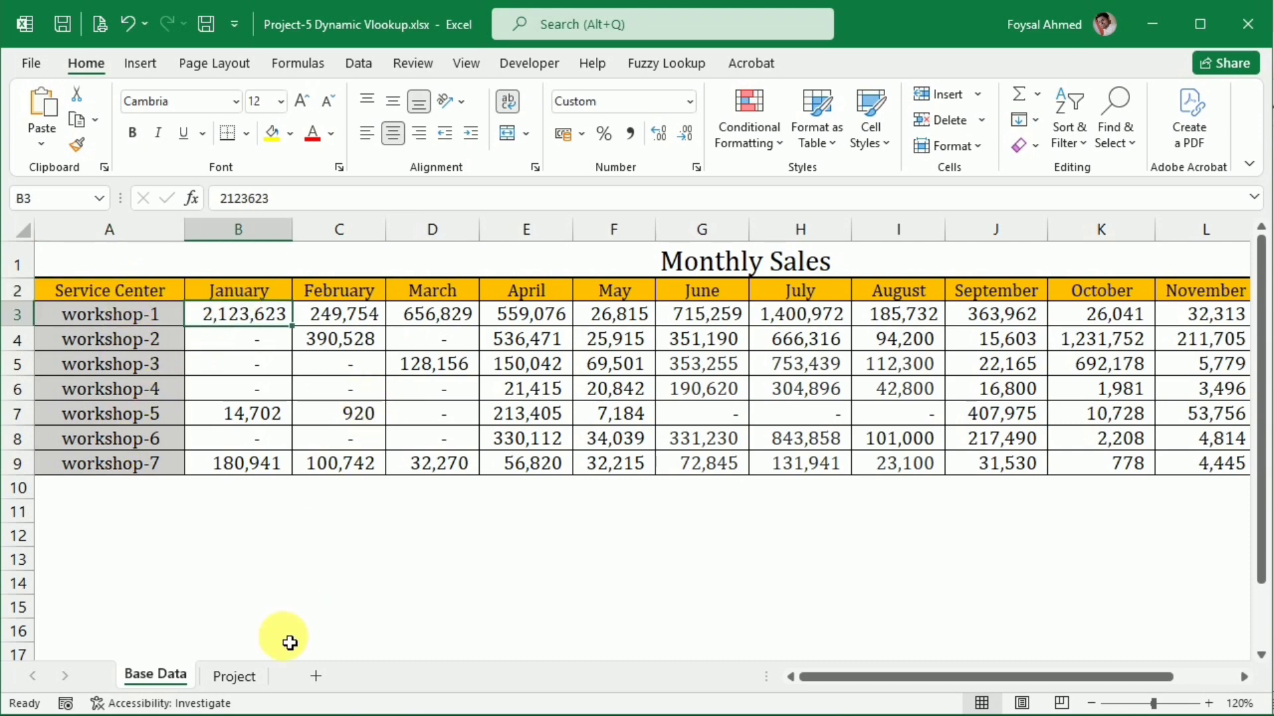
{"action": "left_click", "coordinate": [258, 676]}
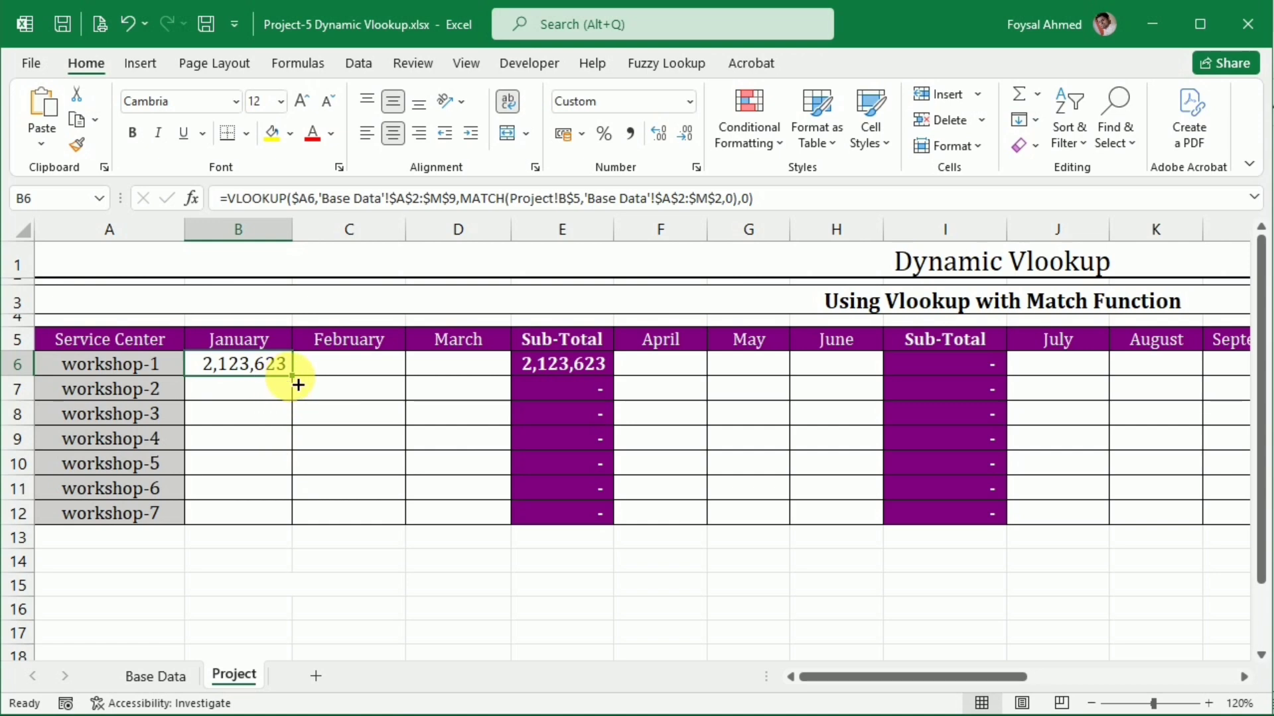
{"action": "left_click_drag", "start_coordinate": [292, 376], "coordinate": [292, 524]}
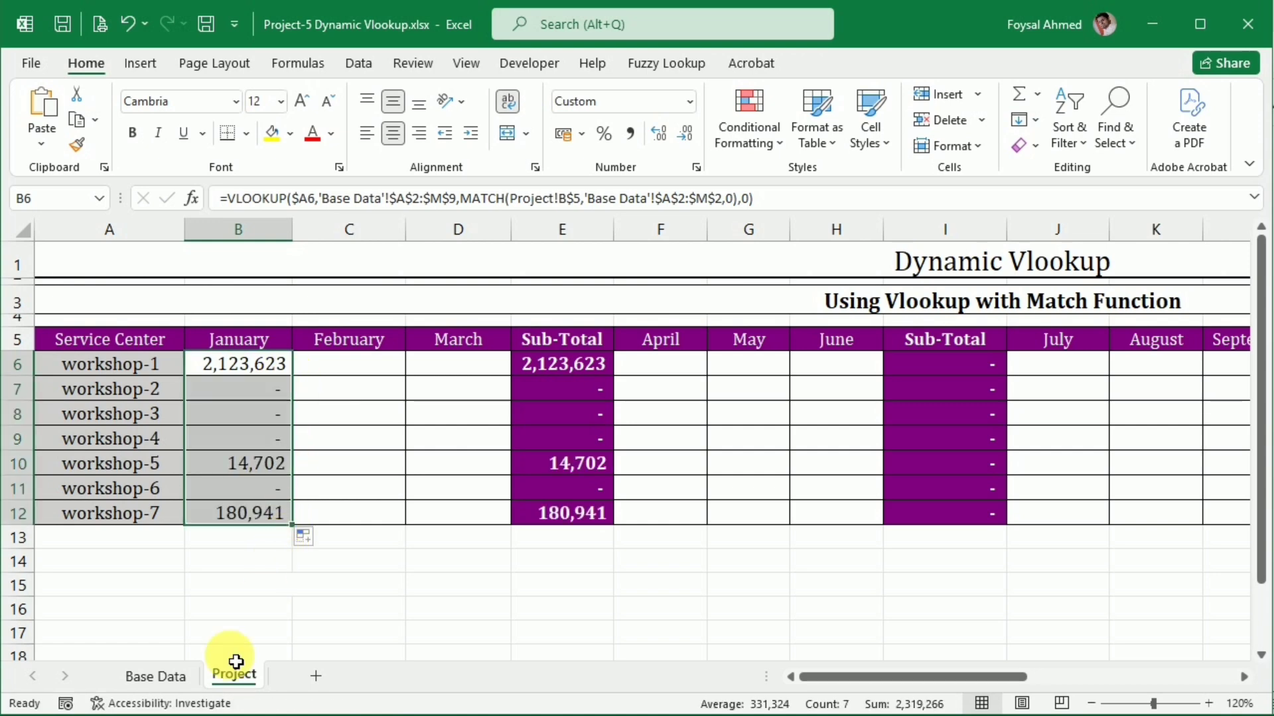
Fill the January formulas across February and March through D12, and compare the results with the Base Data sheet
{"action": "left_click", "coordinate": [153, 674]}
{"action": "left_click", "coordinate": [235, 675]}
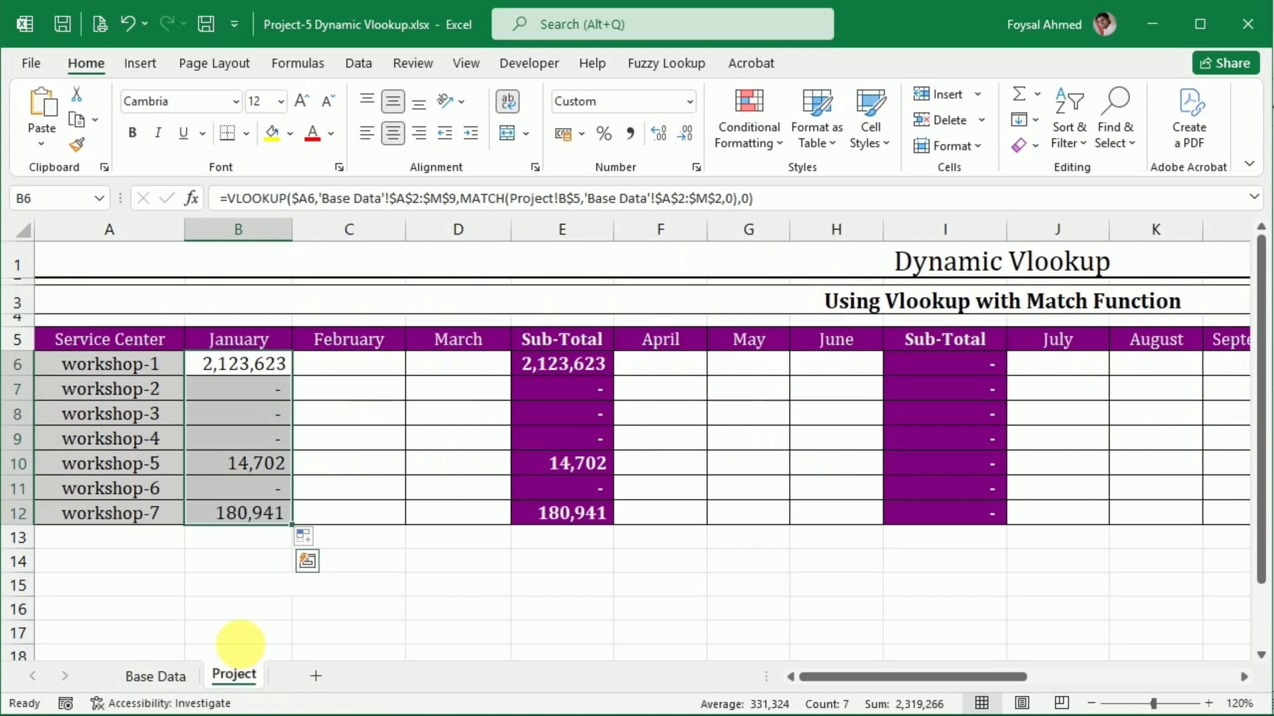
{"action": "left_click_drag", "start_coordinate": [300, 533], "coordinate": [465, 524]}
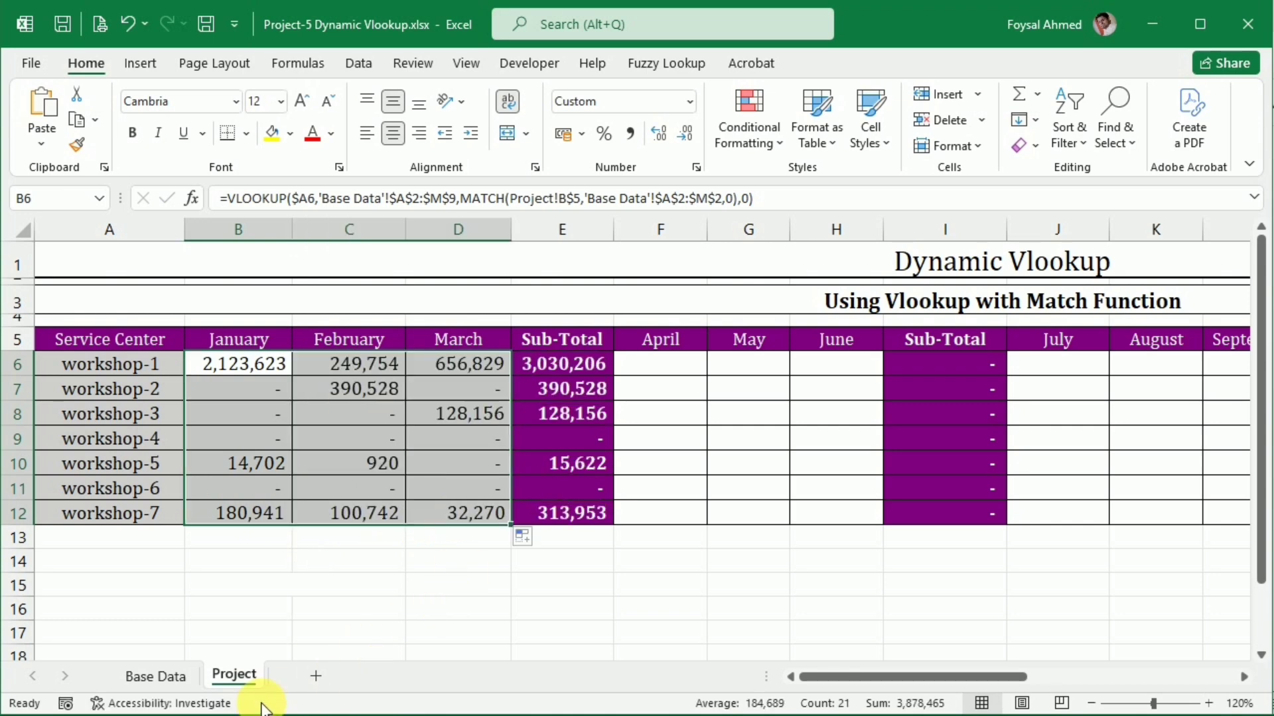
{"action": "left_click", "coordinate": [155, 675]}
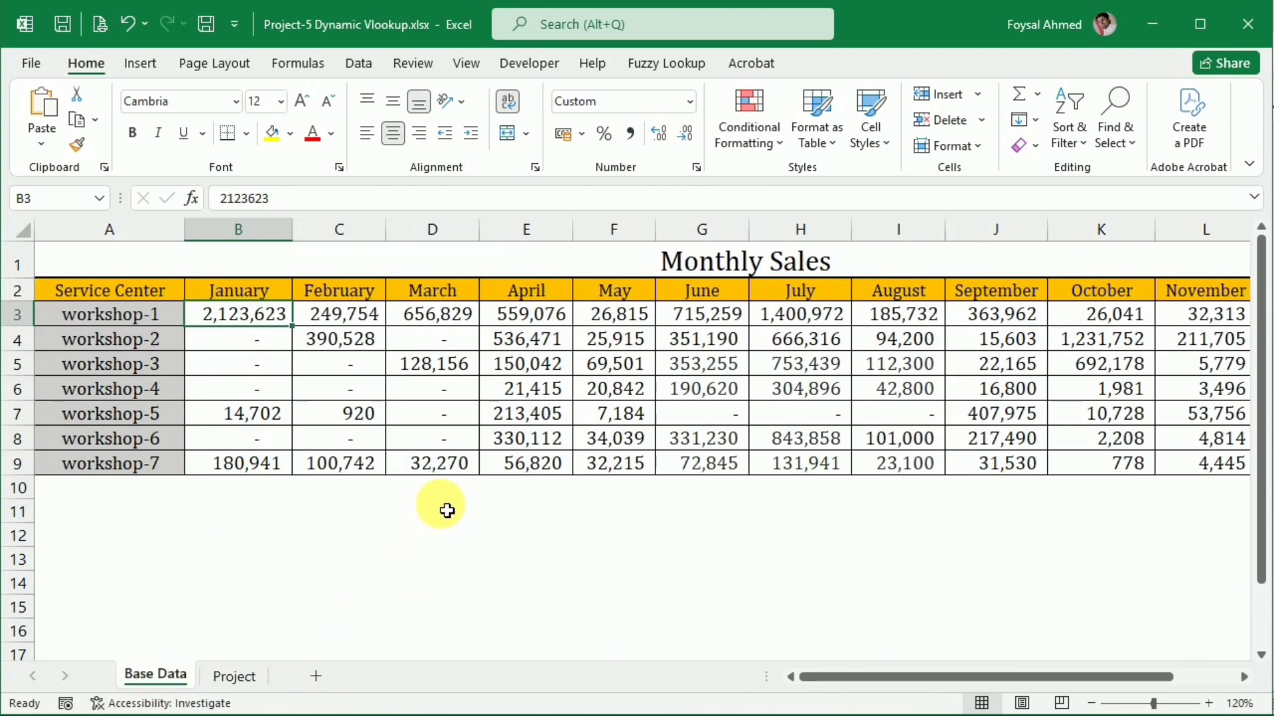
{"action": "left_click", "coordinate": [230, 674]}
Copy the B6 formula into the April cell F6 and inspect its cell references
{"action": "left_click", "coordinate": [256, 364]}
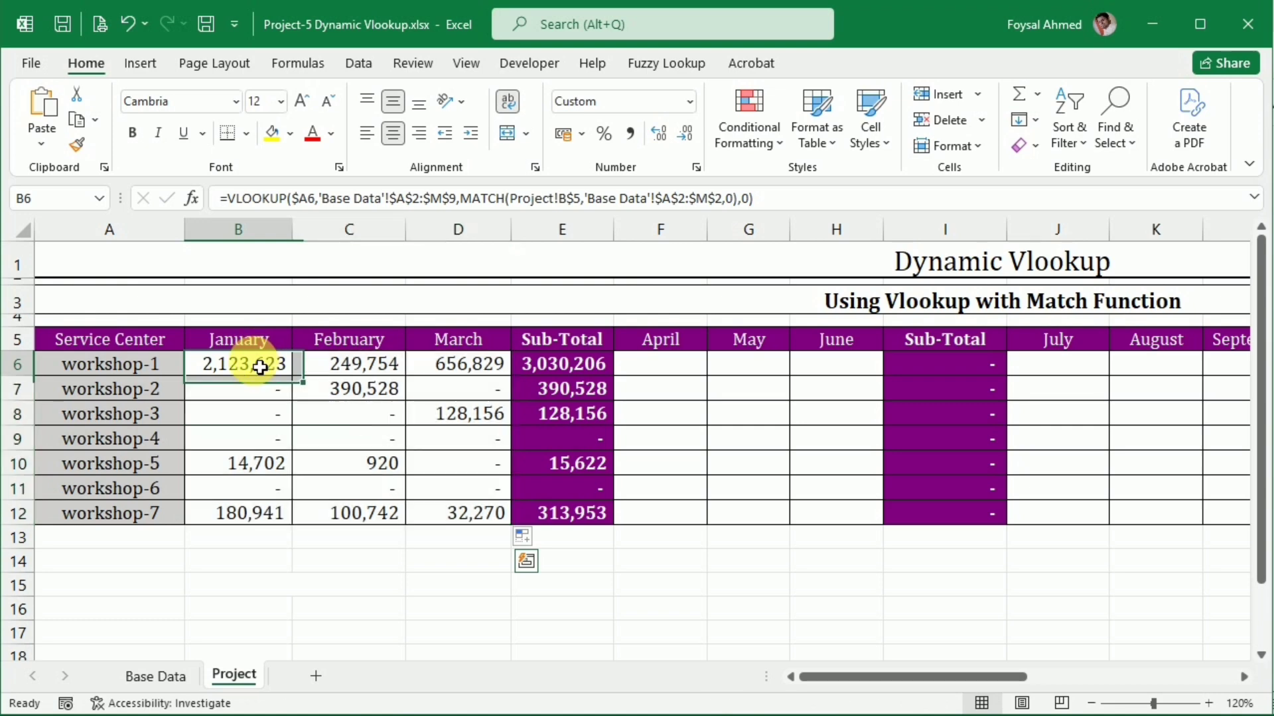
{"action": "key", "text": "ctrl+c"}
{"action": "left_click", "coordinate": [645, 372]}
{"action": "key", "text": "ctrl+v"}
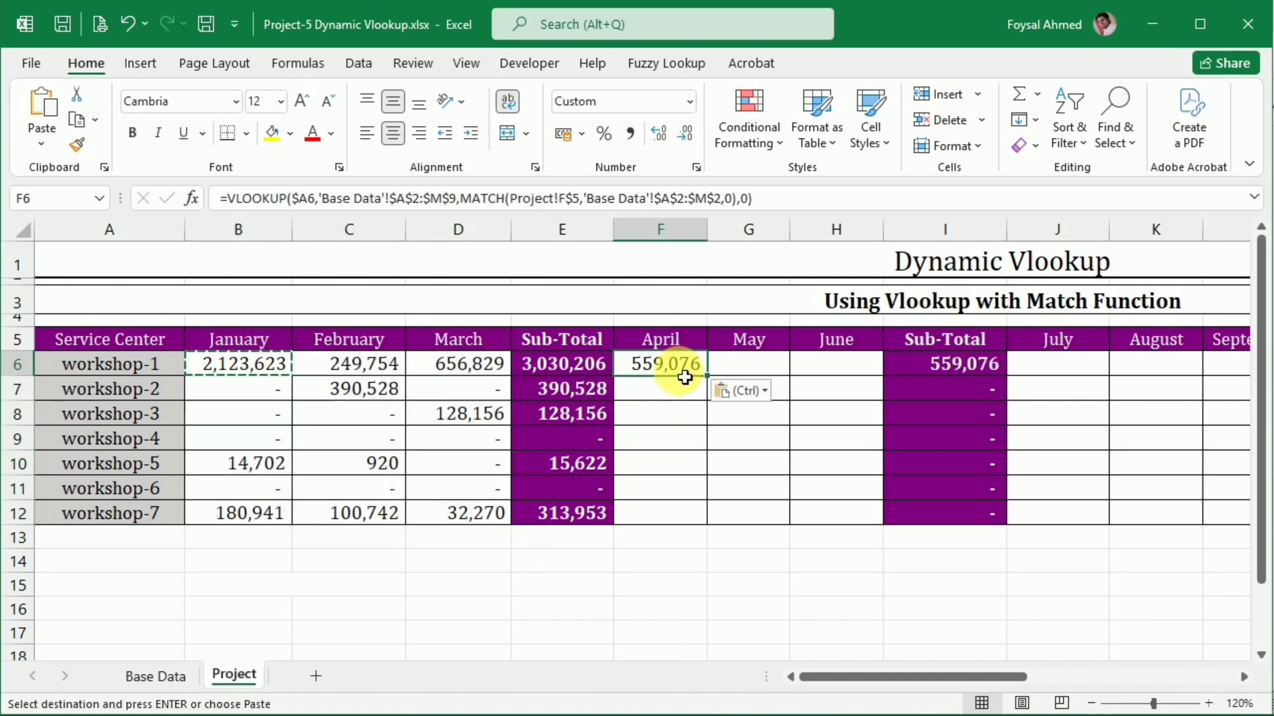
{"action": "double_click", "coordinate": [684, 373]}
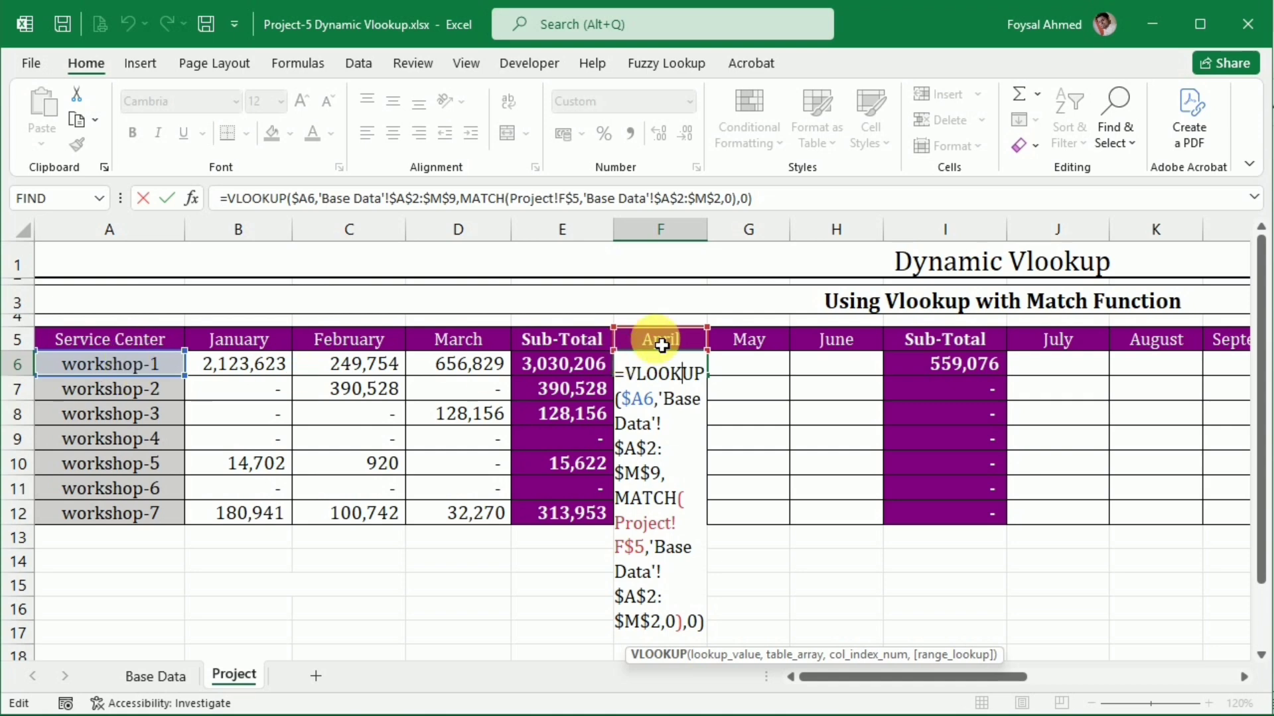
{"action": "key", "text": "Return"}
Fill the F6 formula across and down the April to June range F6:H12
{"action": "left_click_drag", "start_coordinate": [664, 363], "coordinate": [807, 515]}
{"action": "key", "text": "ctrl+r"}
{"action": "key", "text": "ctrl+d"}
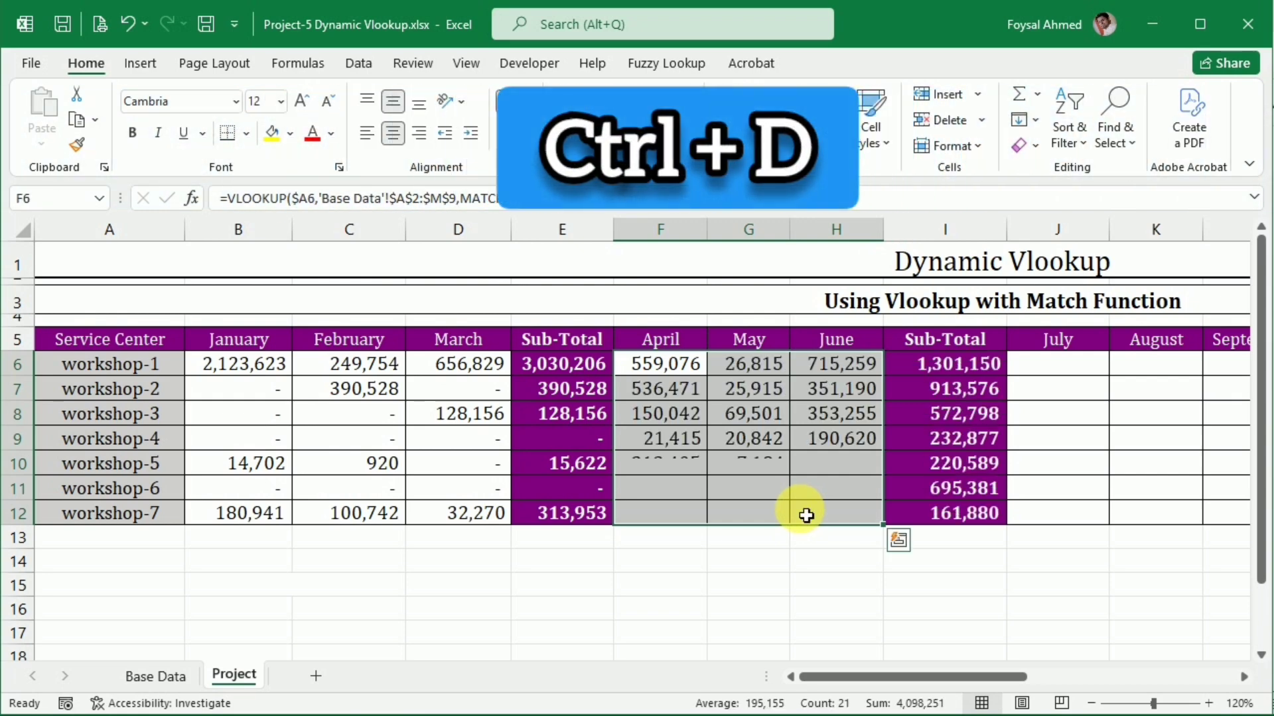
Copy the F6 formula into the July to September range J6:L12 and the October to December range N6:P12
{"action": "left_click", "coordinate": [678, 374]}
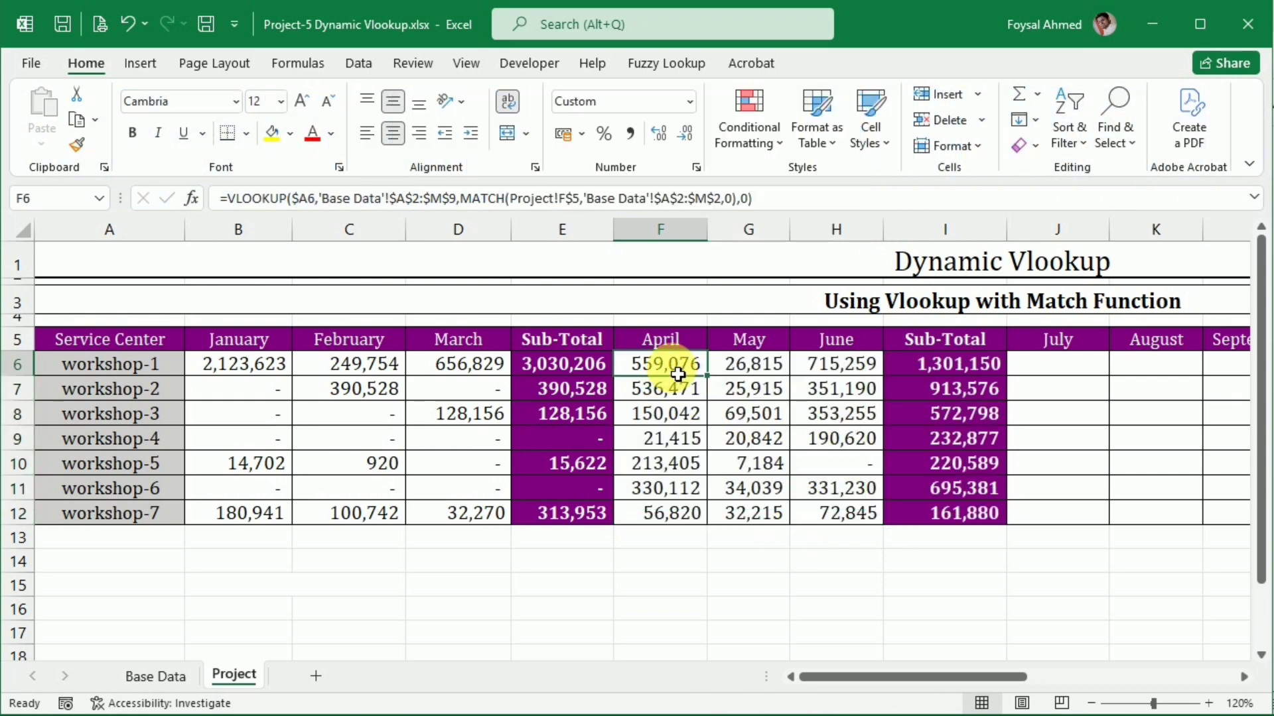
{"action": "key", "text": "ctrl+c"}
{"action": "left_click_drag", "start_coordinate": [1008, 674], "coordinate": [1082, 675]}
{"action": "left_click_drag", "start_coordinate": [688, 363], "coordinate": [857, 515]}
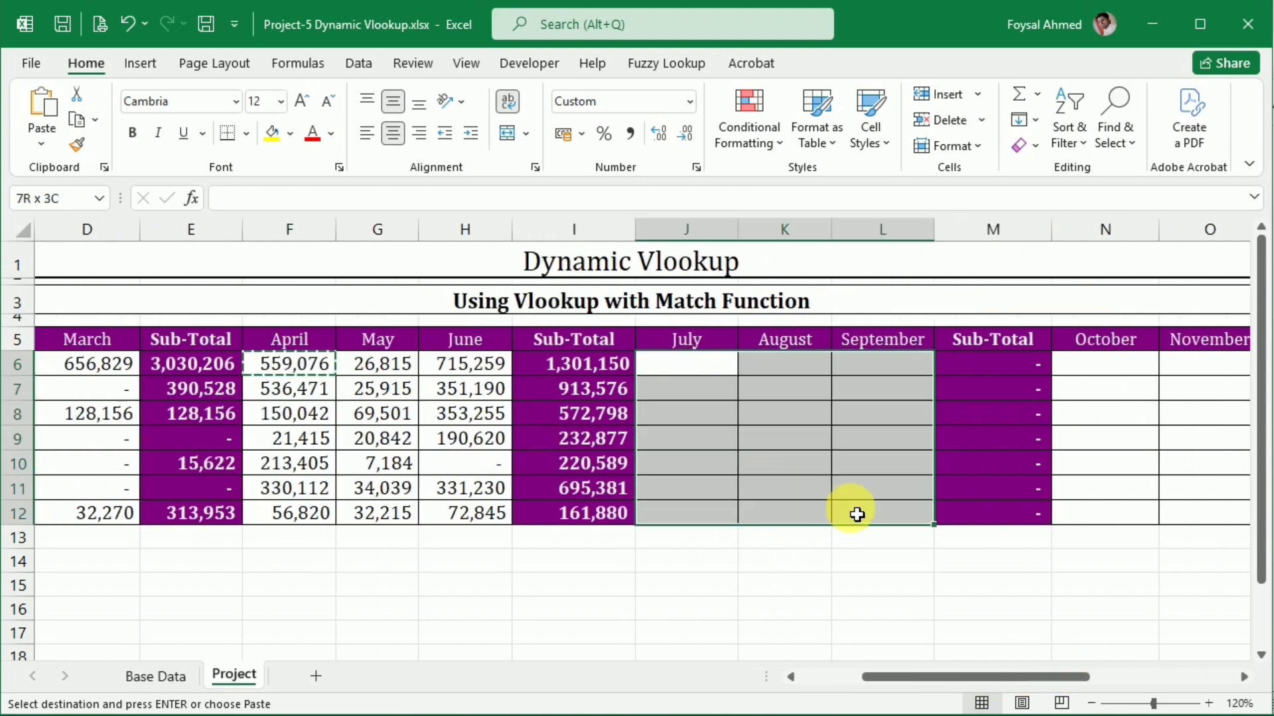
{"action": "key", "text": "ctrl+v"}
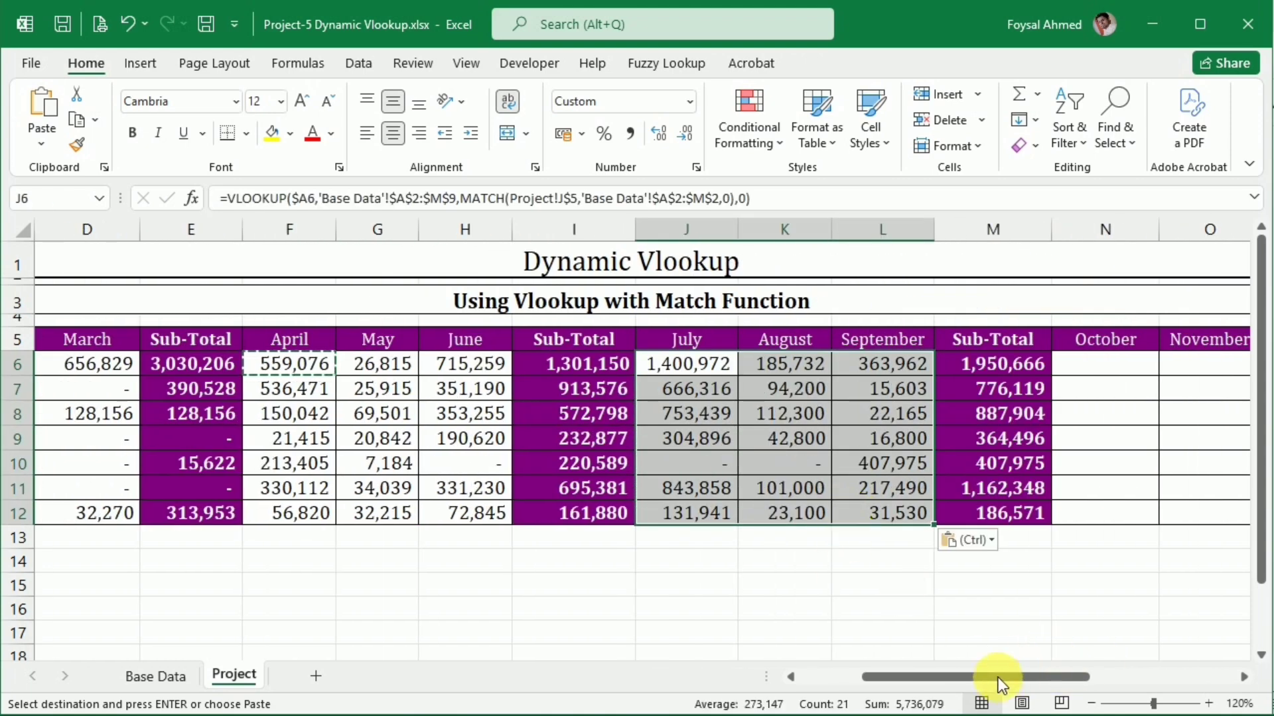
{"action": "left_click_drag", "start_coordinate": [998, 678], "coordinate": [1097, 676]}
{"action": "left_click_drag", "start_coordinate": [617, 364], "coordinate": [799, 515]}
{"action": "key", "text": "ctrl+v"}
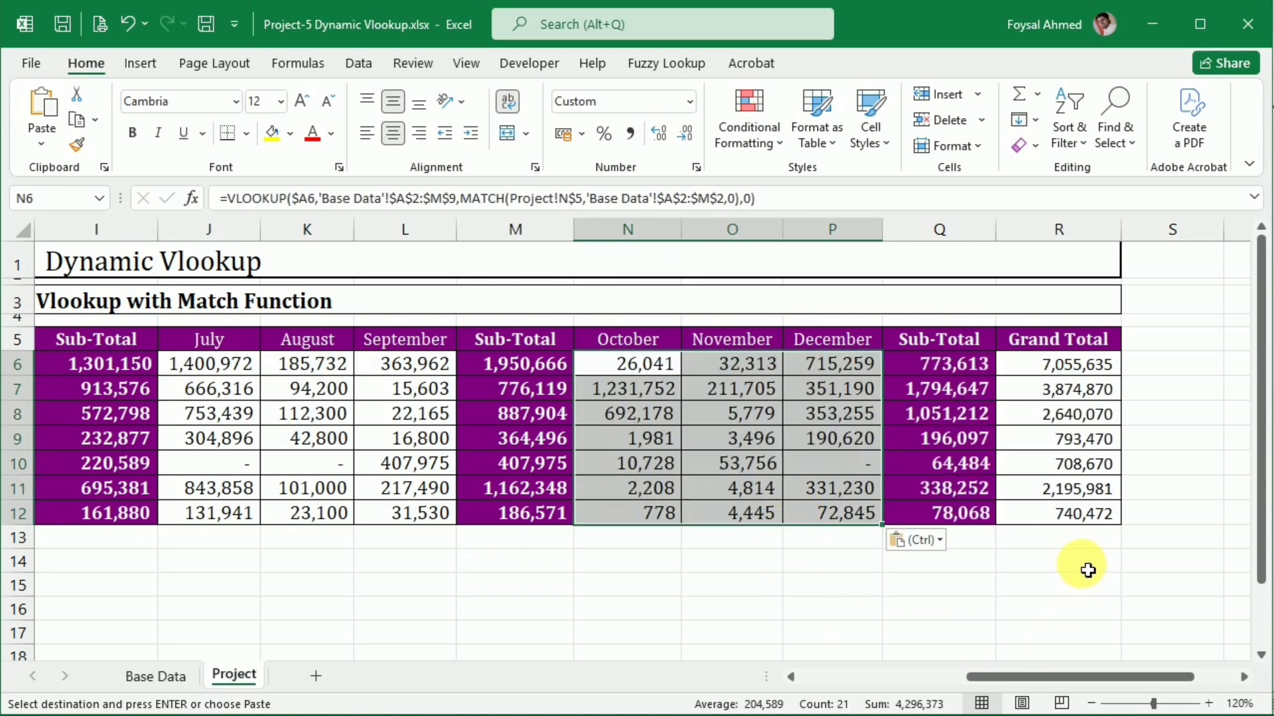
Compare the Grand Total column on Project with the Total column on Base Data
{"action": "left_click", "coordinate": [1072, 514]}
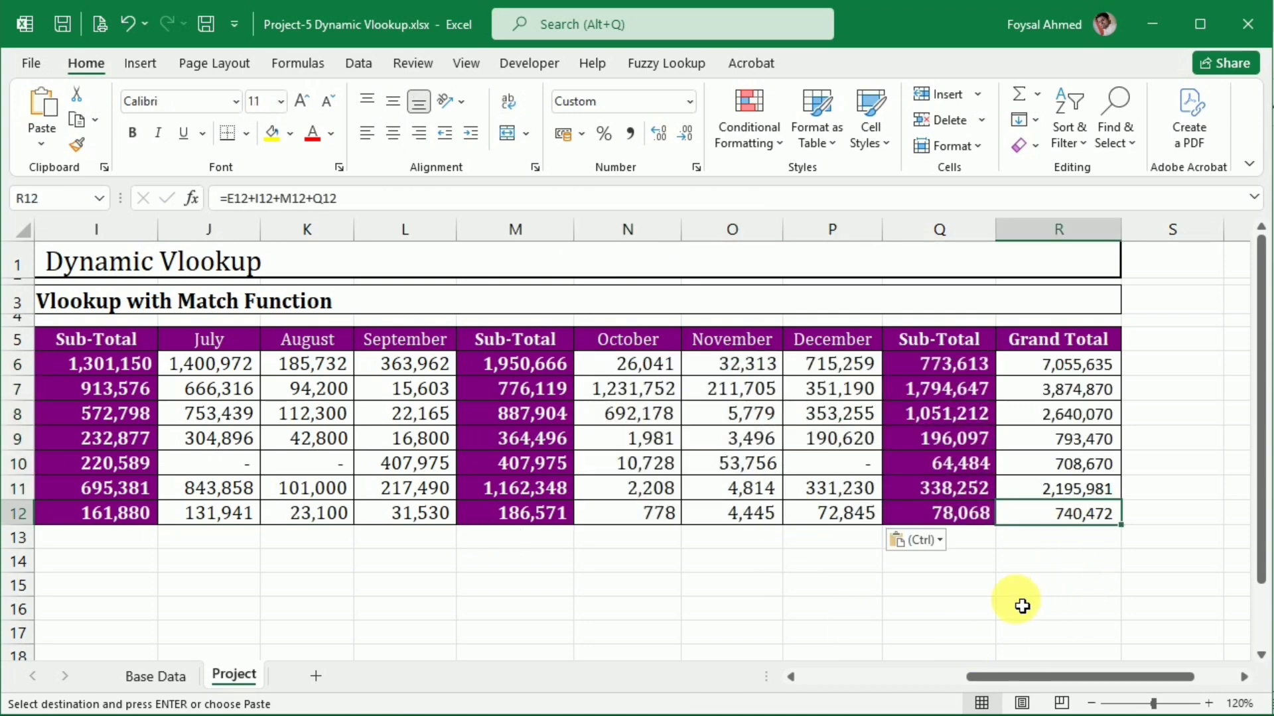
{"action": "left_click", "coordinate": [162, 676]}
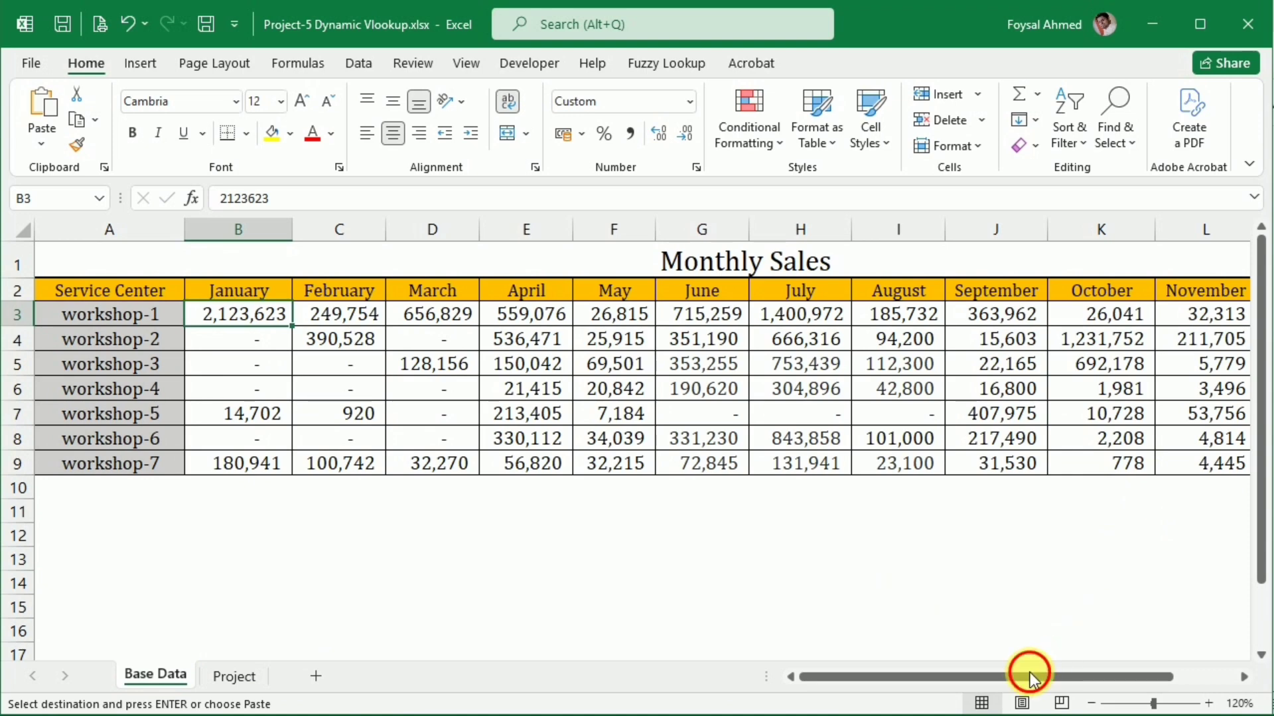
{"action": "left_click_drag", "start_coordinate": [1029, 677], "coordinate": [1228, 669]}
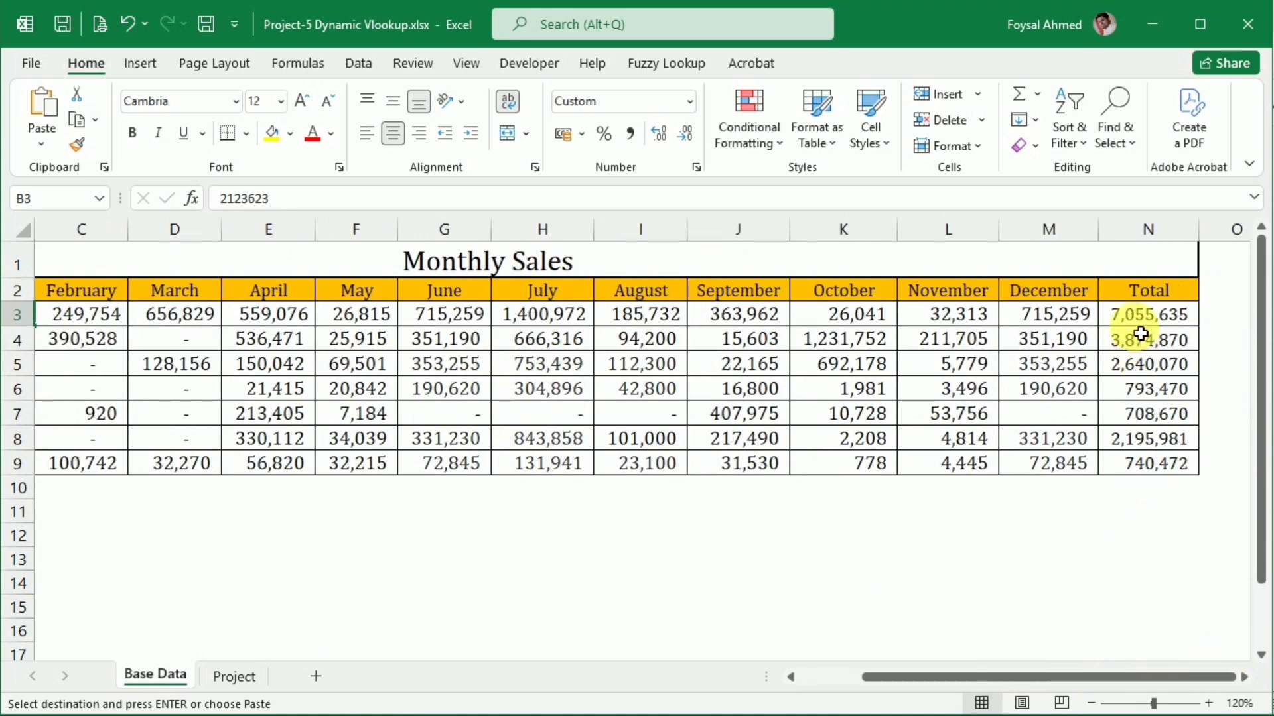
{"action": "left_click", "coordinate": [234, 675]}
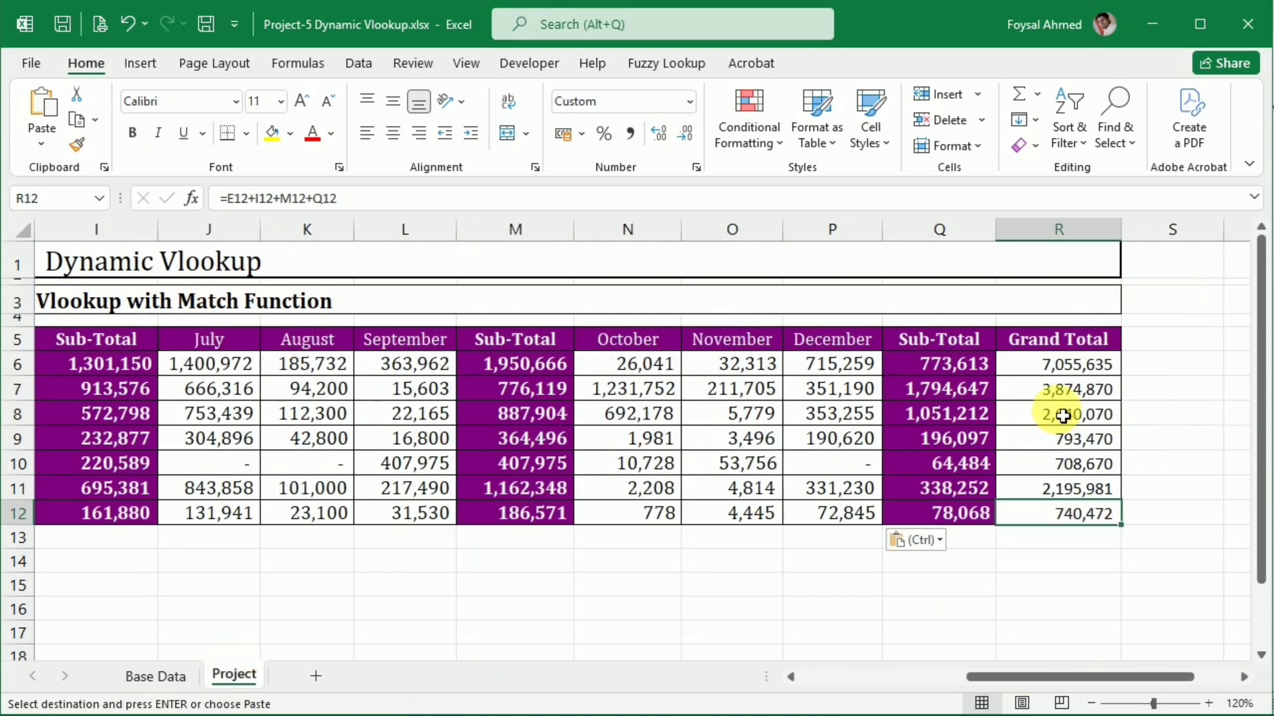
{"action": "left_click", "coordinate": [1063, 374]}
{"action": "left_click_drag", "start_coordinate": [986, 677], "coordinate": [600, 676]}
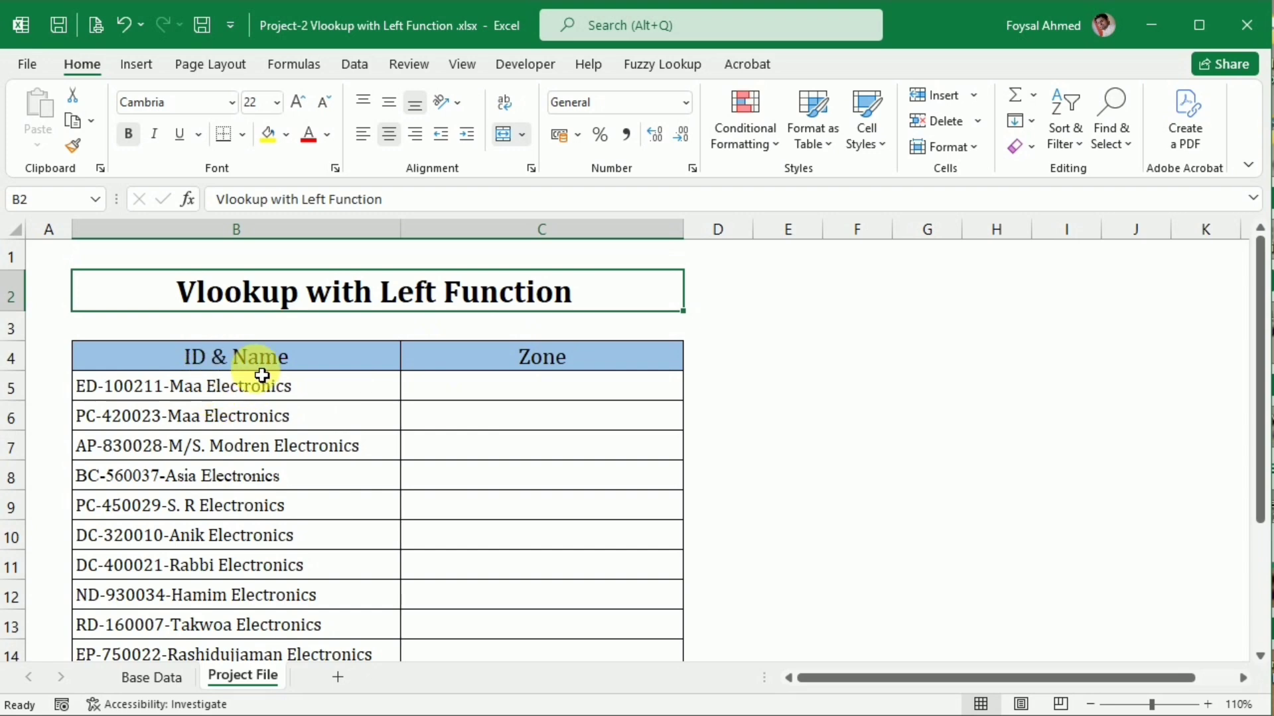
In the Project-2 Vlookup with Left Function workbook, compare the combined ID & Name entries with the separate Dealer ID, Dealer Name and Zone columns on Base Data
{"action": "left_click", "coordinate": [244, 391]}
{"action": "left_click", "coordinate": [245, 416]}
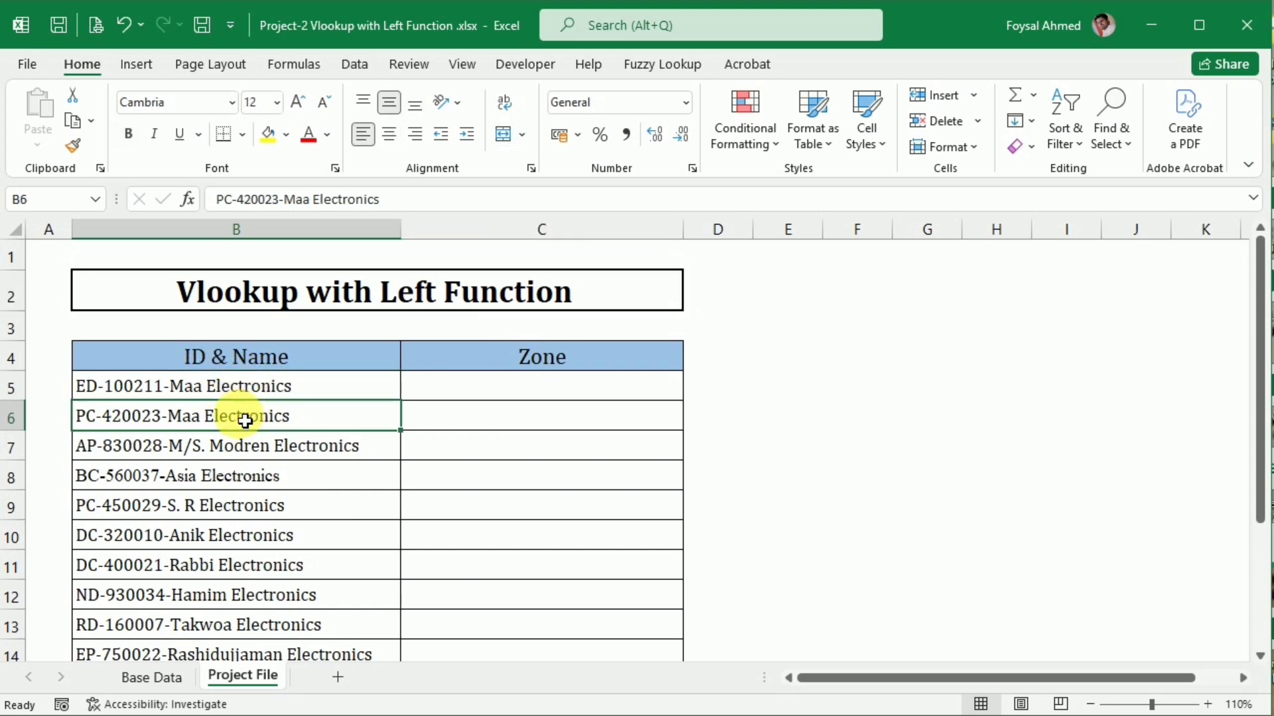
{"action": "scroll", "coordinate": [238, 474], "scroll_direction": "down", "scroll_amount": 1}
{"action": "scroll", "coordinate": [240, 472], "scroll_direction": "down", "scroll_amount": 2}
{"action": "scroll", "coordinate": [242, 476], "scroll_direction": "up", "scroll_amount": 3}
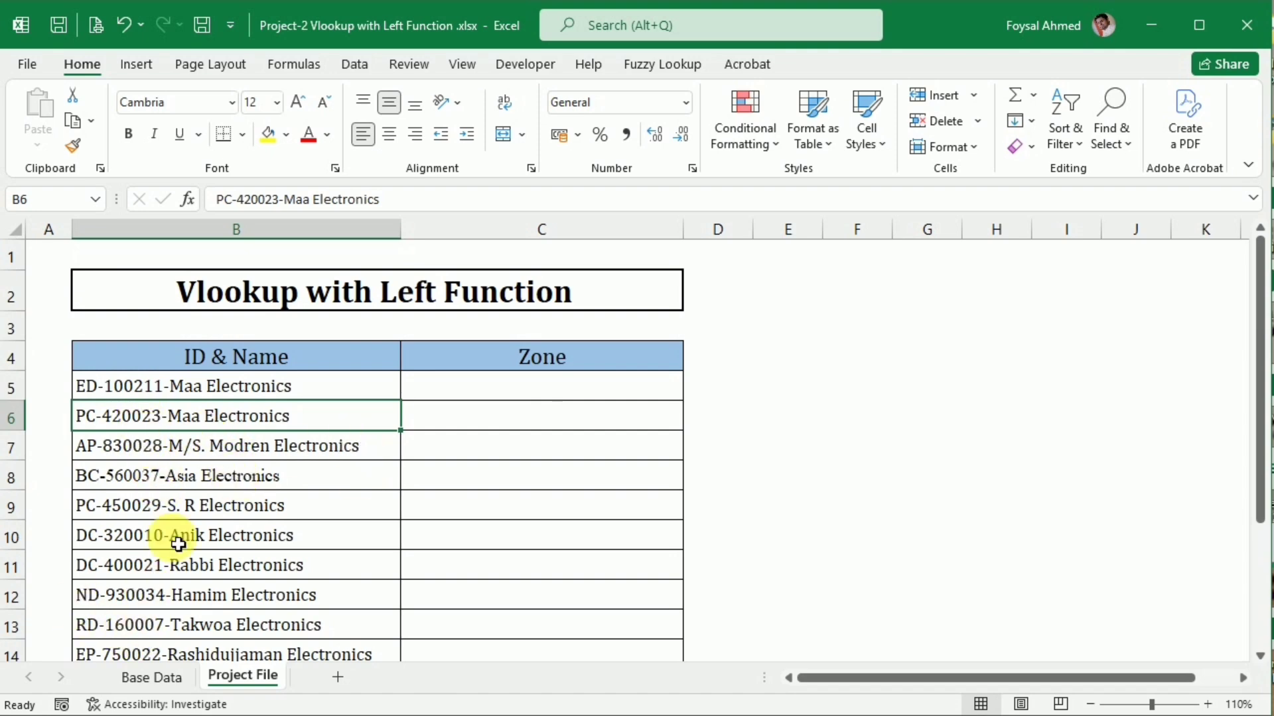
{"action": "left_click", "coordinate": [147, 674]}
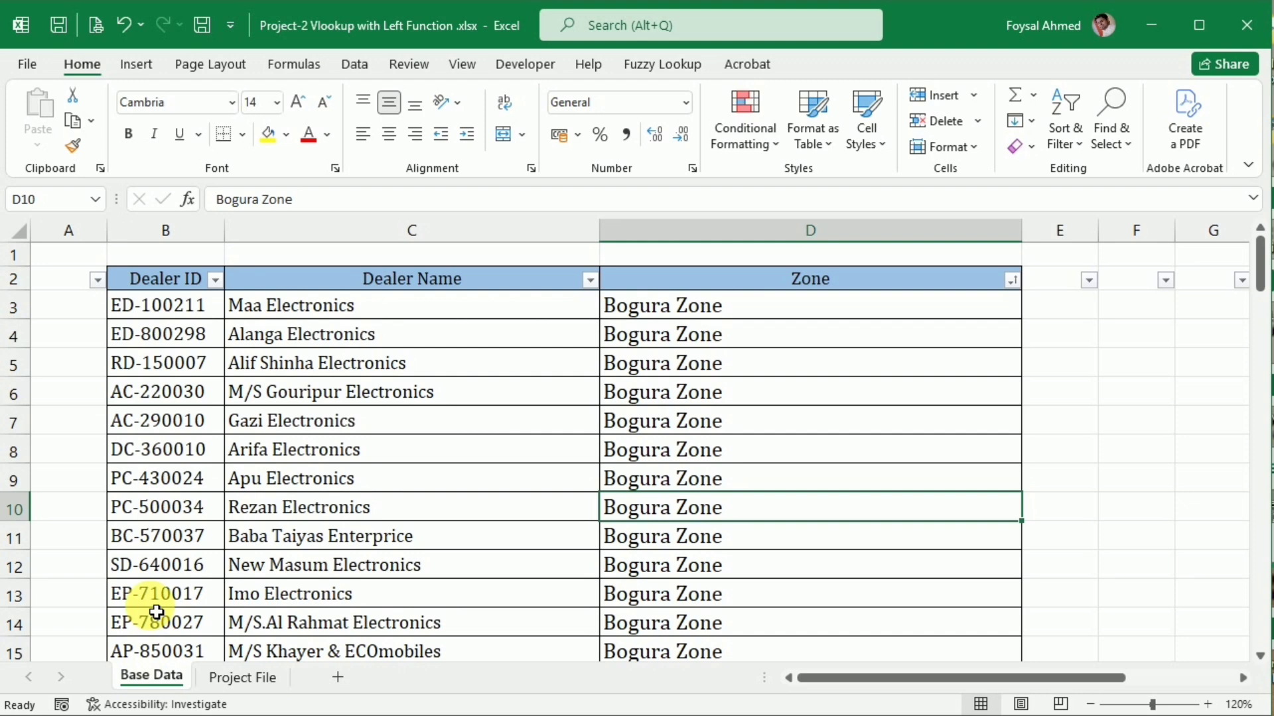
{"action": "left_click", "coordinate": [169, 398]}
{"action": "left_click", "coordinate": [355, 423]}
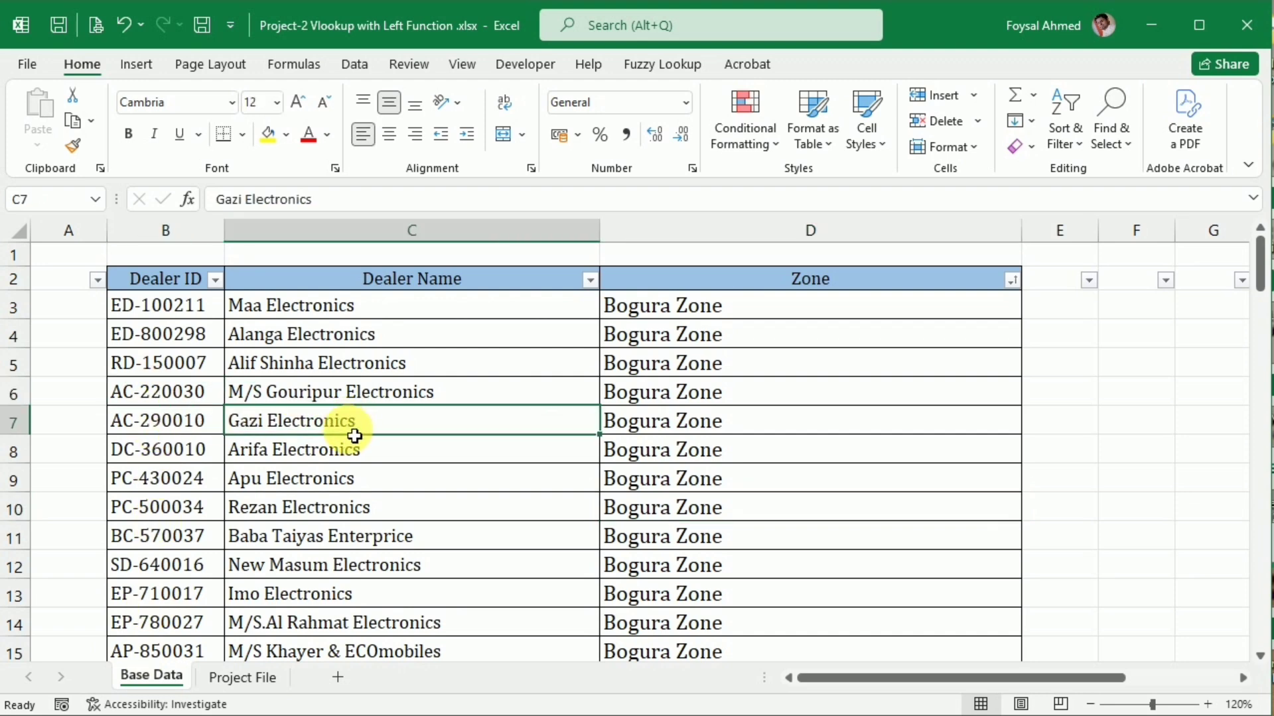
{"action": "left_click", "coordinate": [229, 677]}
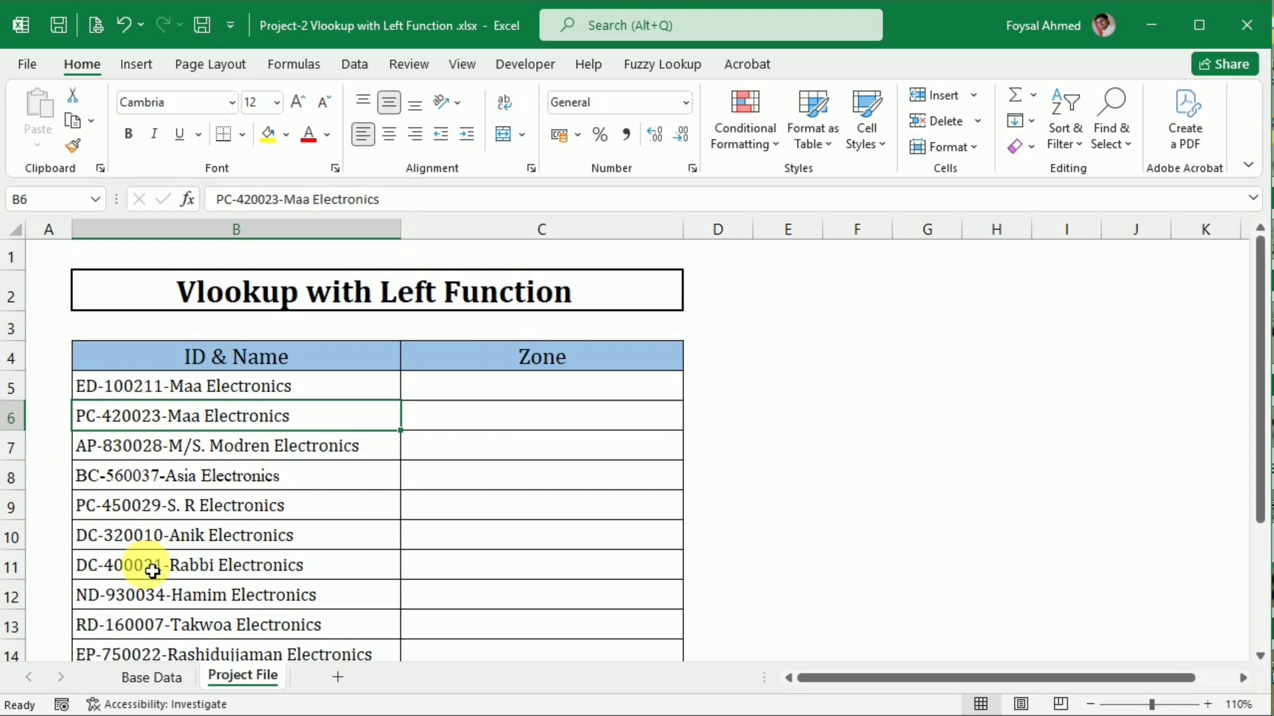
{"action": "left_click", "coordinate": [139, 673]}
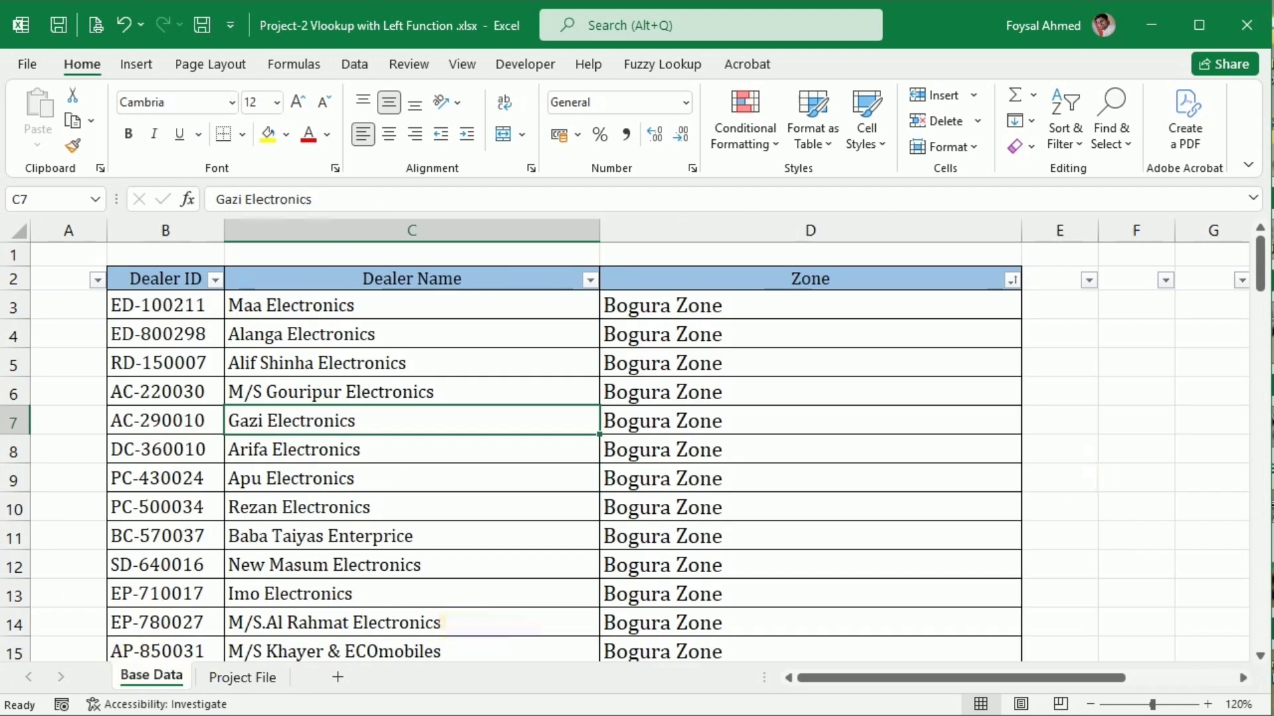
Enter =LEN(B3) in cell E3 of Base Data to count the characters in the first dealer ID
{"action": "left_click", "coordinate": [1055, 313]}
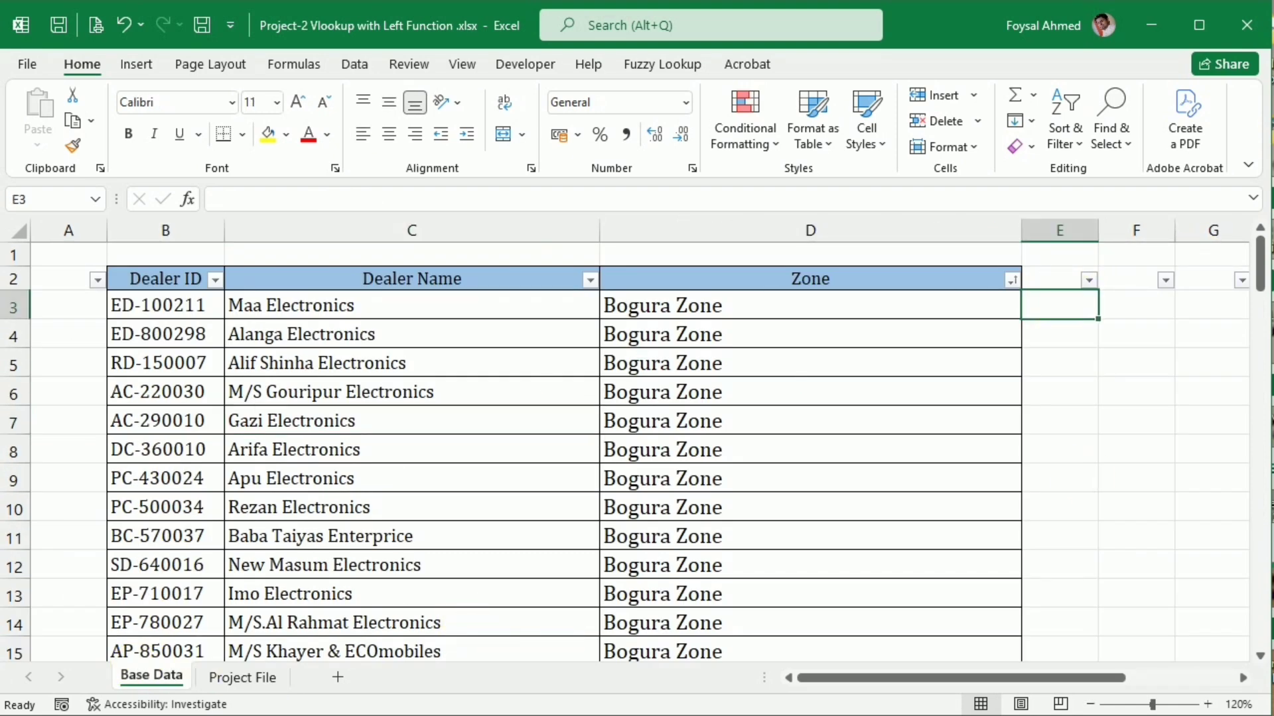
{"action": "type", "text": "=len"}
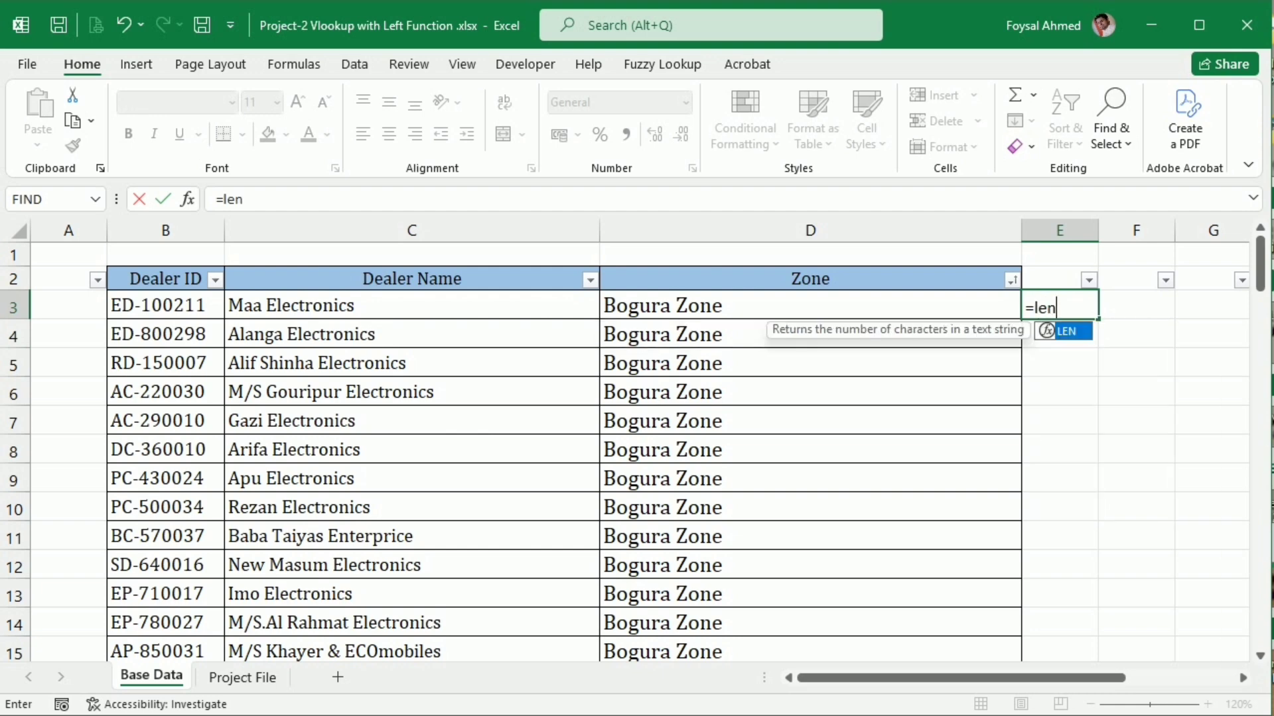
{"action": "key", "text": "Tab"}
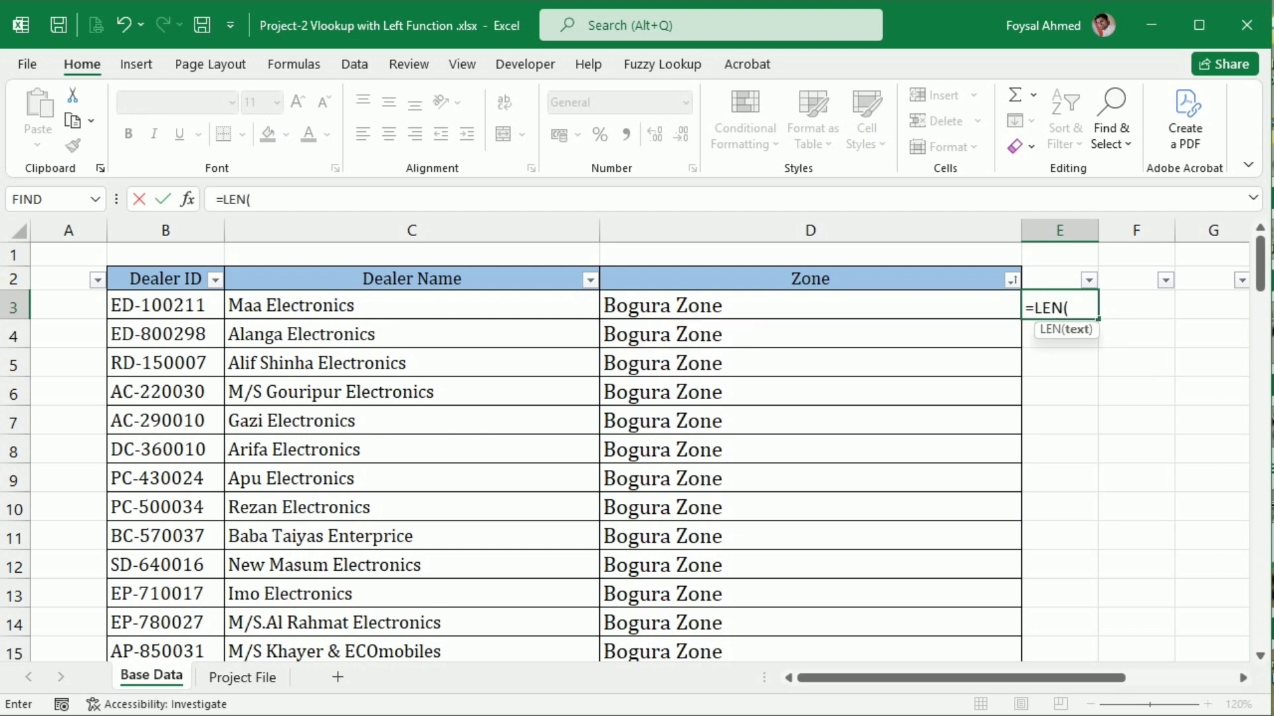
{"action": "left_click", "coordinate": [202, 306]}
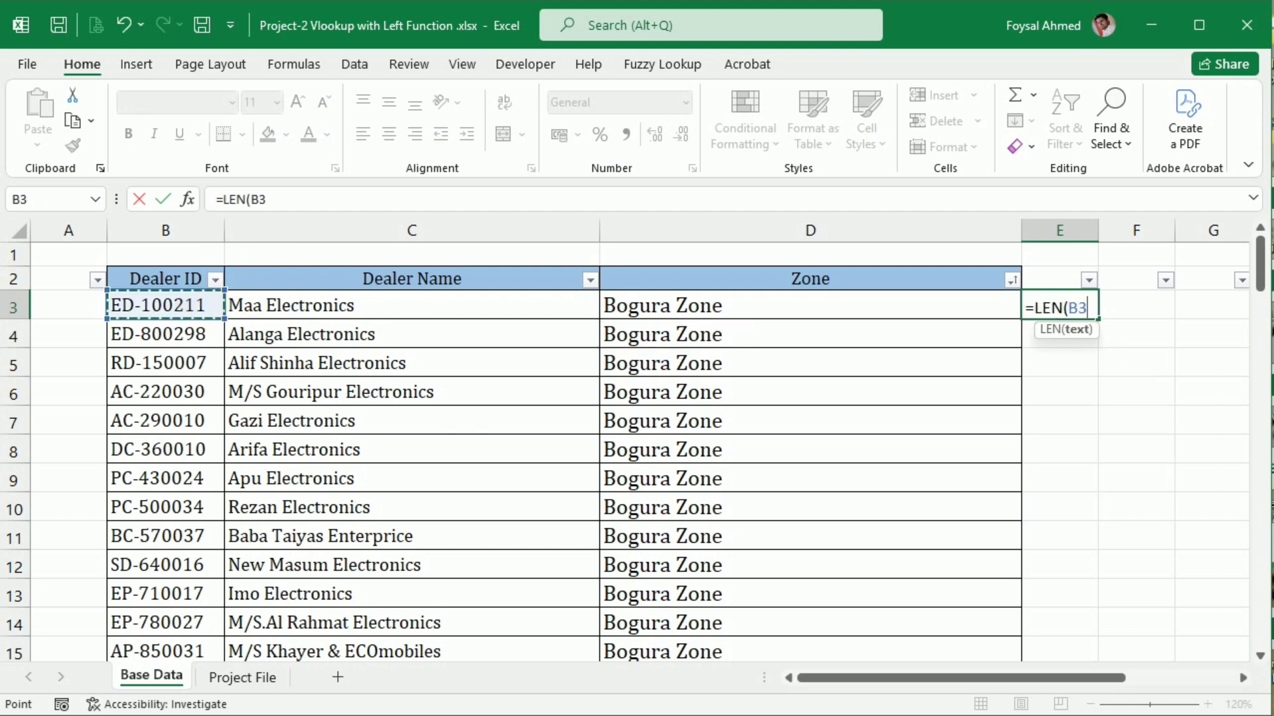
{"action": "key", "text": "Return"}
Fill the E3 LEN formula down to E102 and center the values horizontally
{"action": "left_click", "coordinate": [1091, 313]}
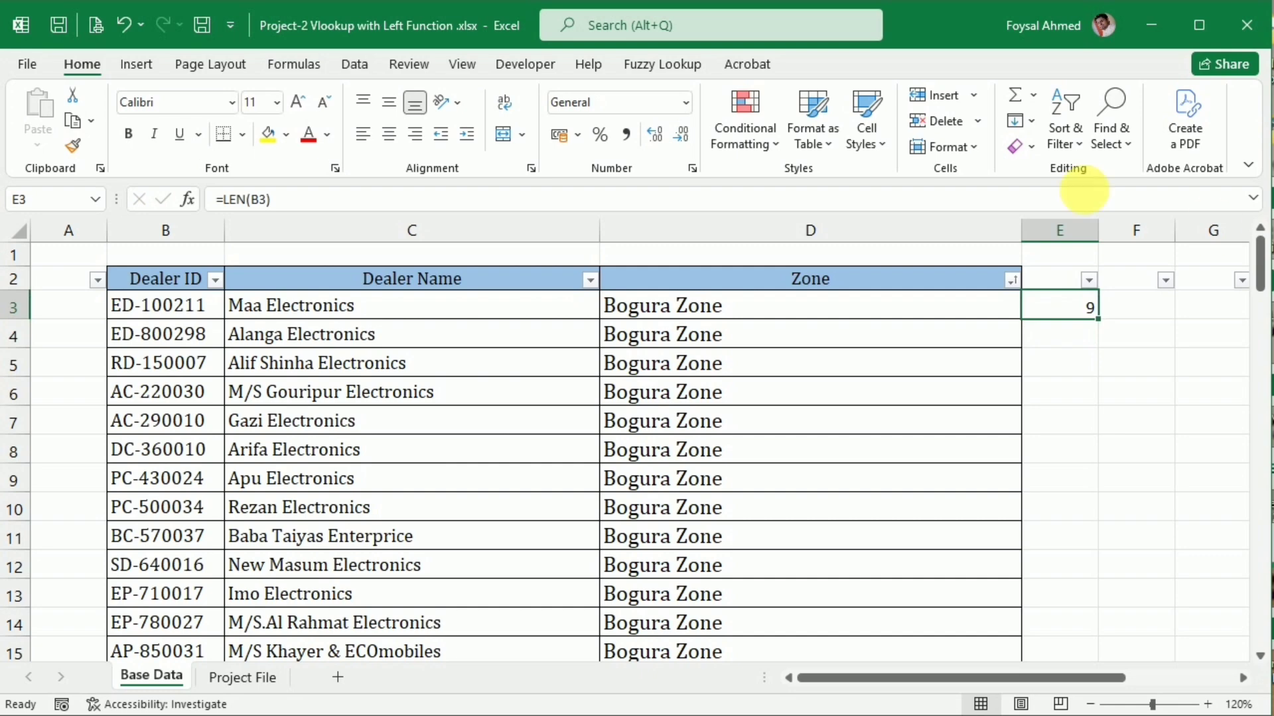
{"action": "double_click", "coordinate": [1105, 327]}
{"action": "scroll", "coordinate": [1092, 328], "scroll_direction": "down", "scroll_amount": 6}
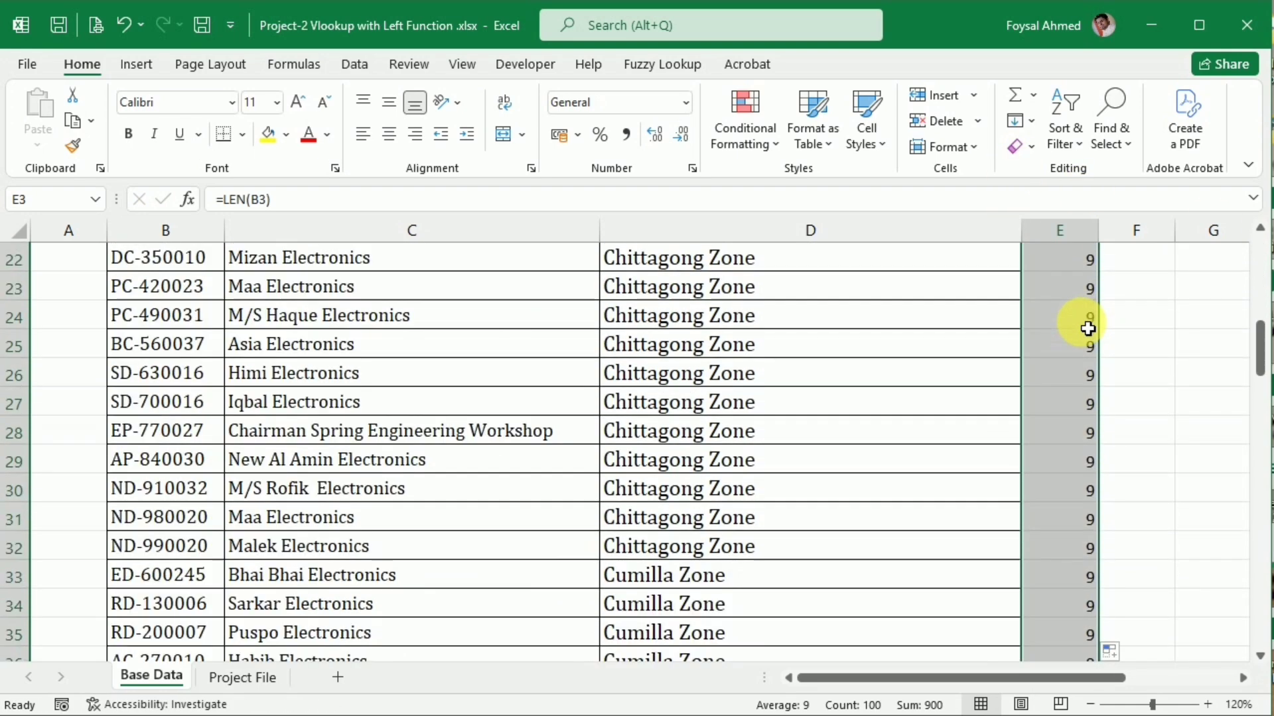
{"action": "scroll", "coordinate": [1088, 329], "scroll_direction": "down", "scroll_amount": 16}
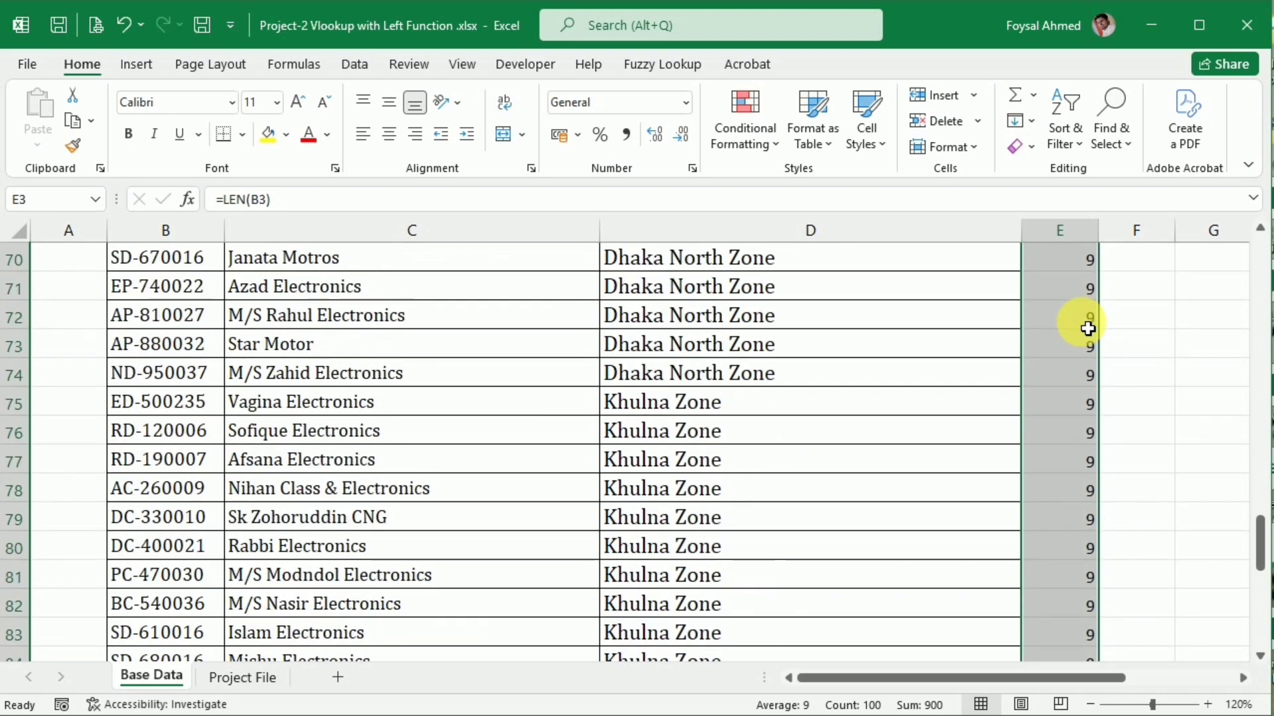
{"action": "scroll", "coordinate": [1088, 328], "scroll_direction": "down", "scroll_amount": 11}
{"action": "scroll", "coordinate": [1088, 328], "scroll_direction": "up", "scroll_amount": 2}
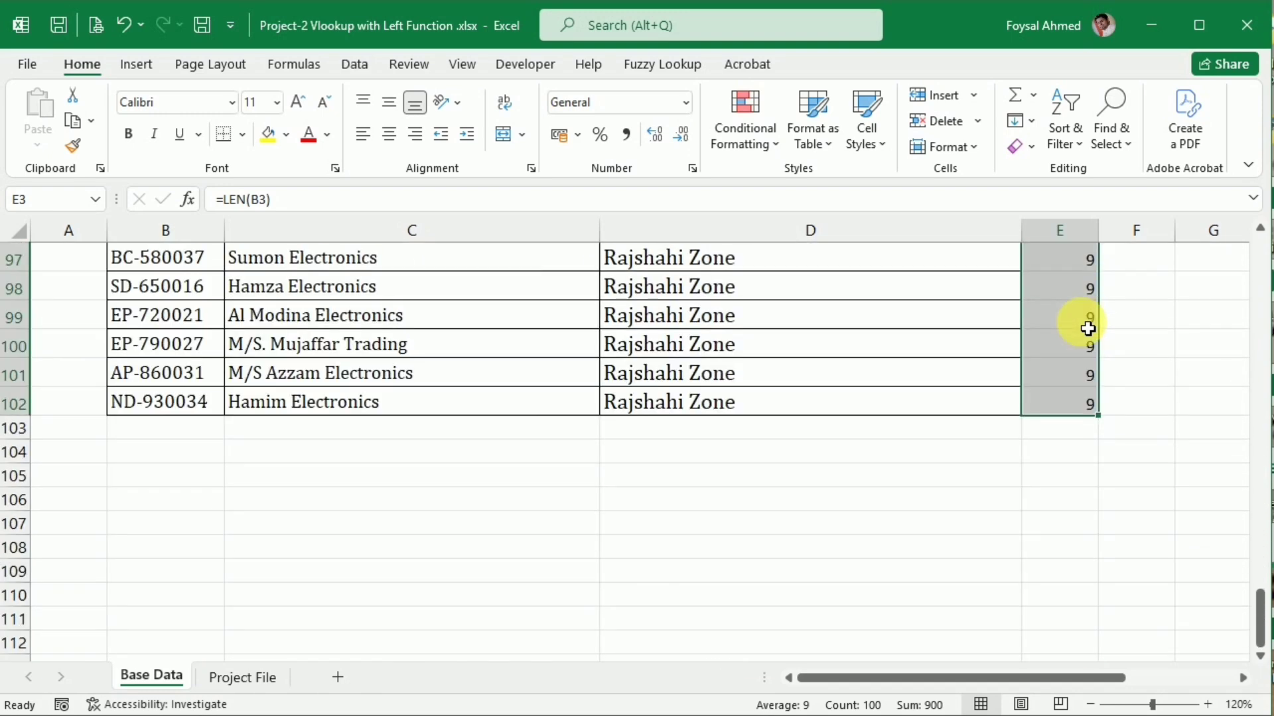
{"action": "scroll", "coordinate": [1088, 329], "scroll_direction": "up", "scroll_amount": 20}
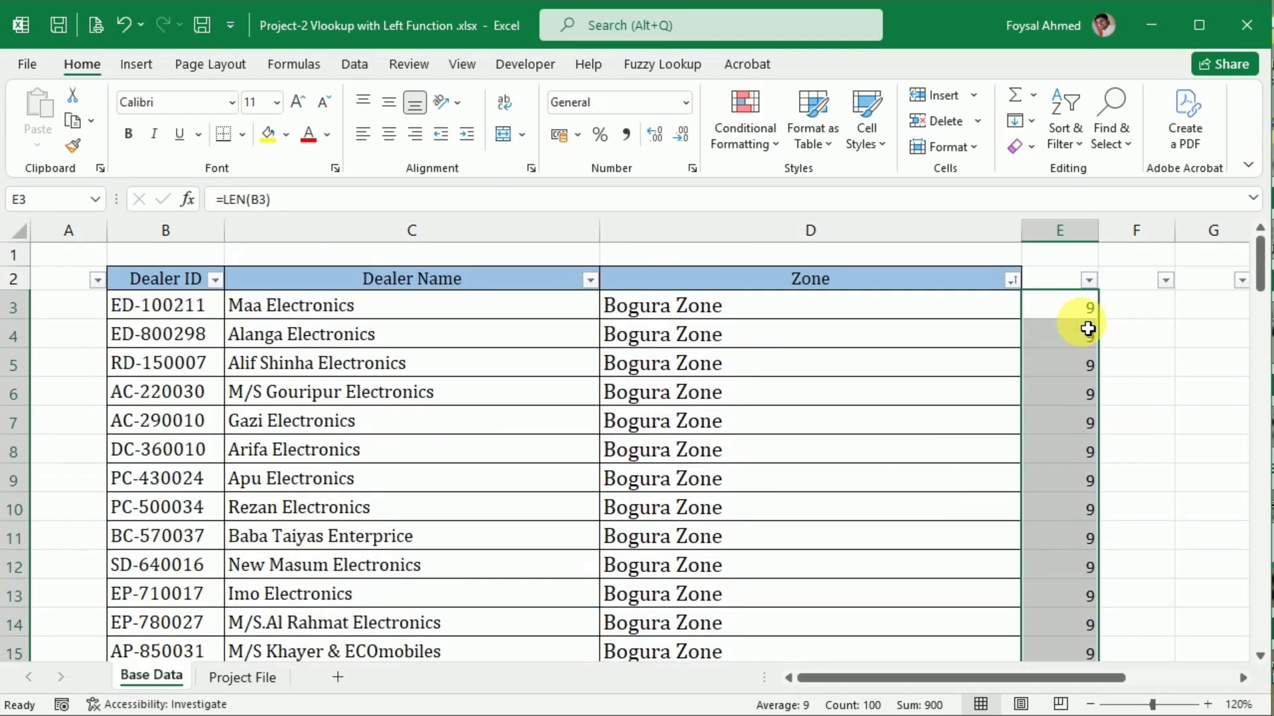
{"action": "left_click", "coordinate": [388, 134]}
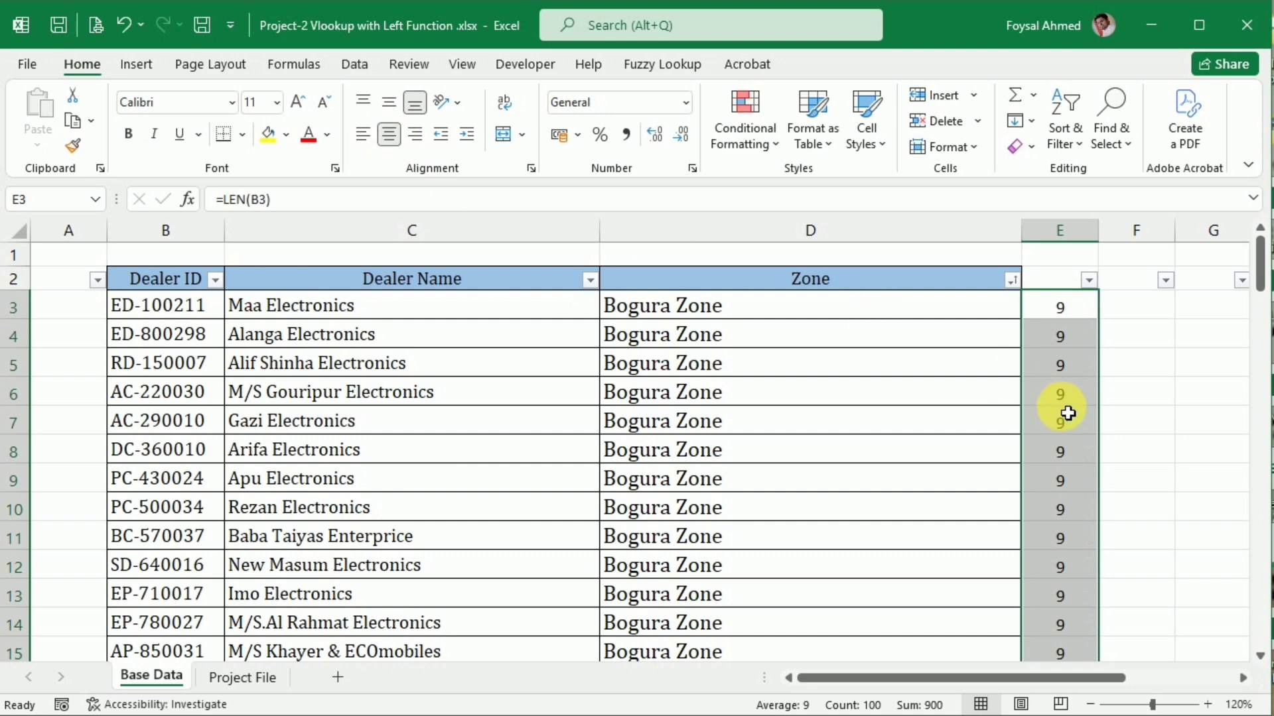
In Project File cell C5, start a VLOOKUP formula with LEFT(B5,9) as the lookup value
{"action": "left_click", "coordinate": [232, 675]}
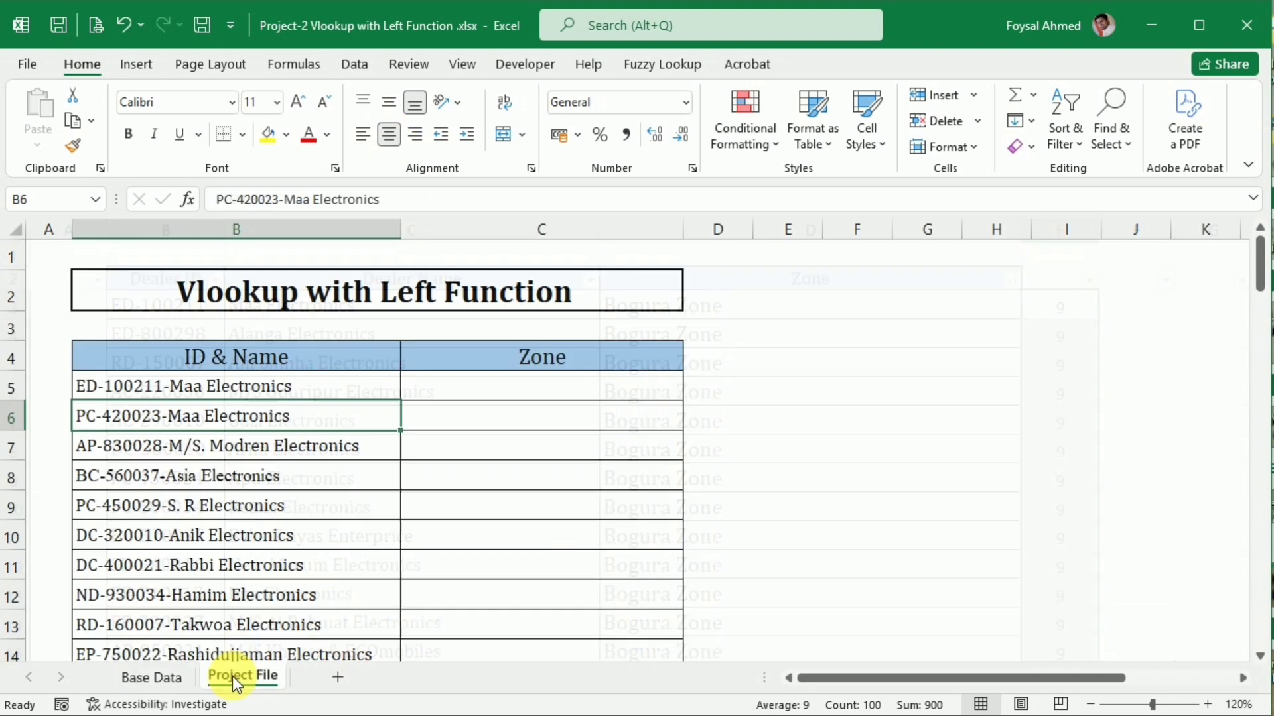
{"action": "left_click", "coordinate": [550, 389]}
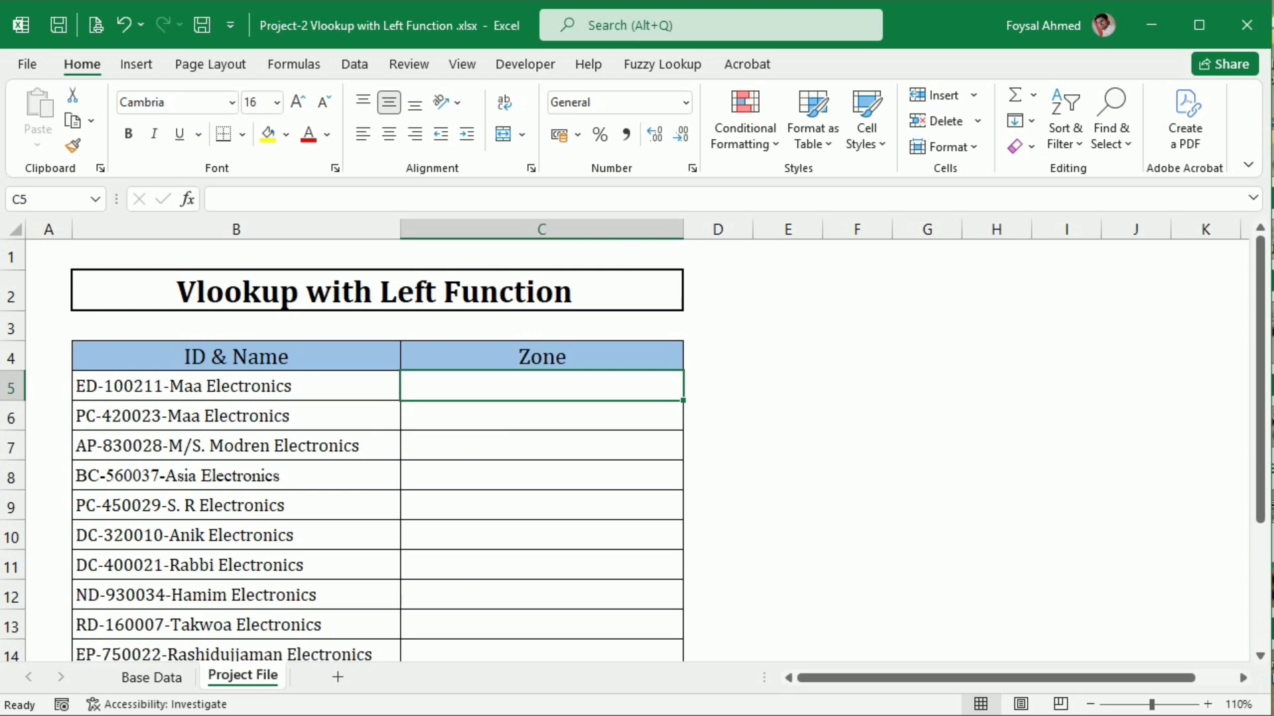
{"action": "type", "text": "=vl"}
{"action": "key", "text": "Tab"}
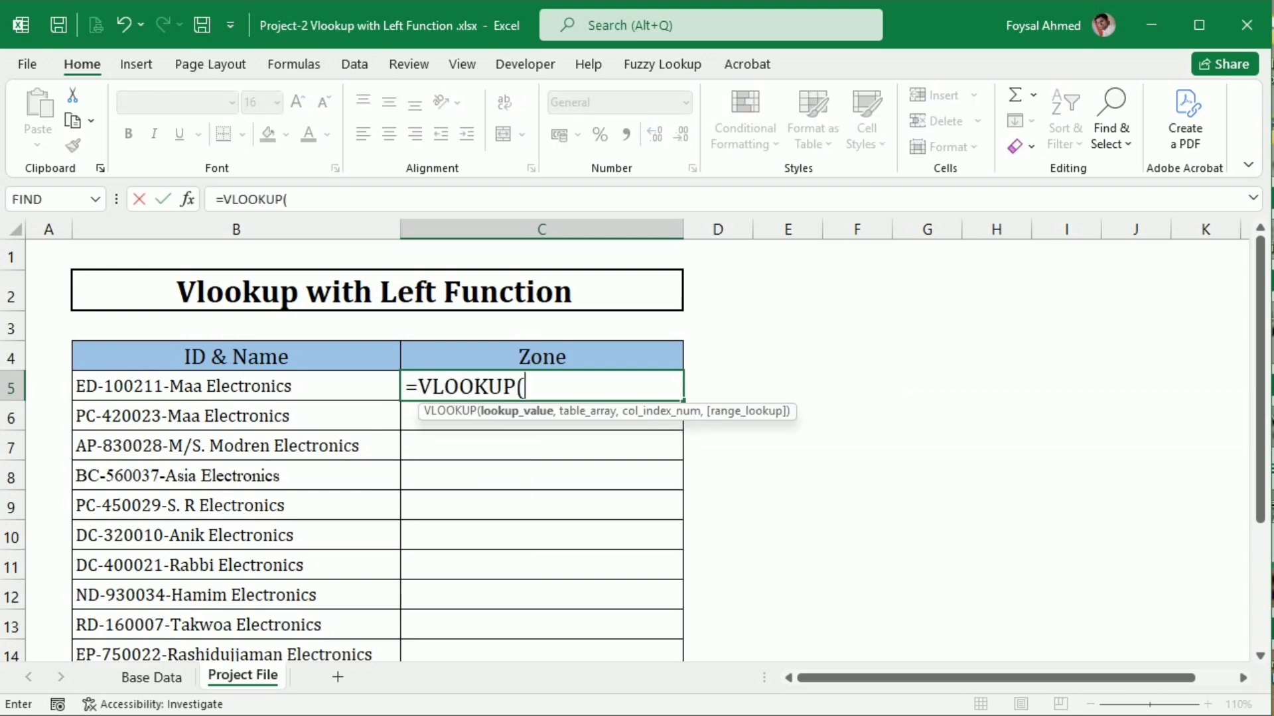
{"action": "type", "text": "l"}
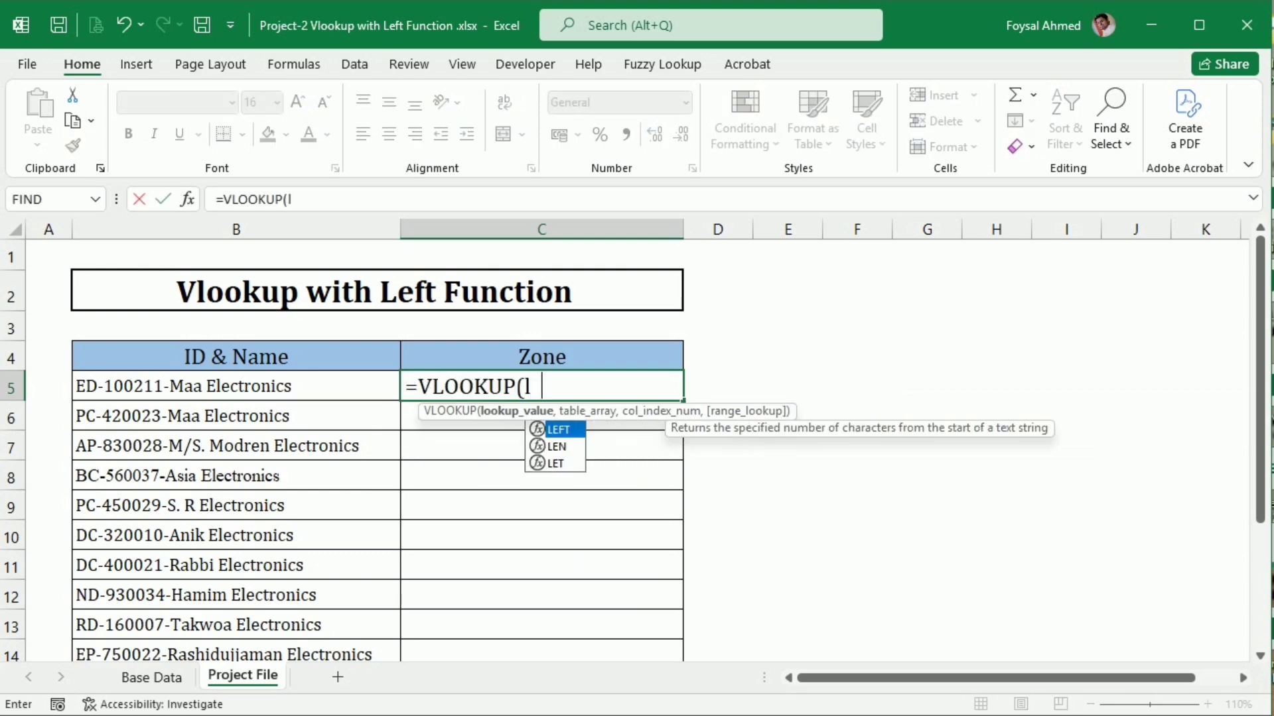
{"action": "type", "text": "eft"}
{"action": "key", "text": "Tab"}
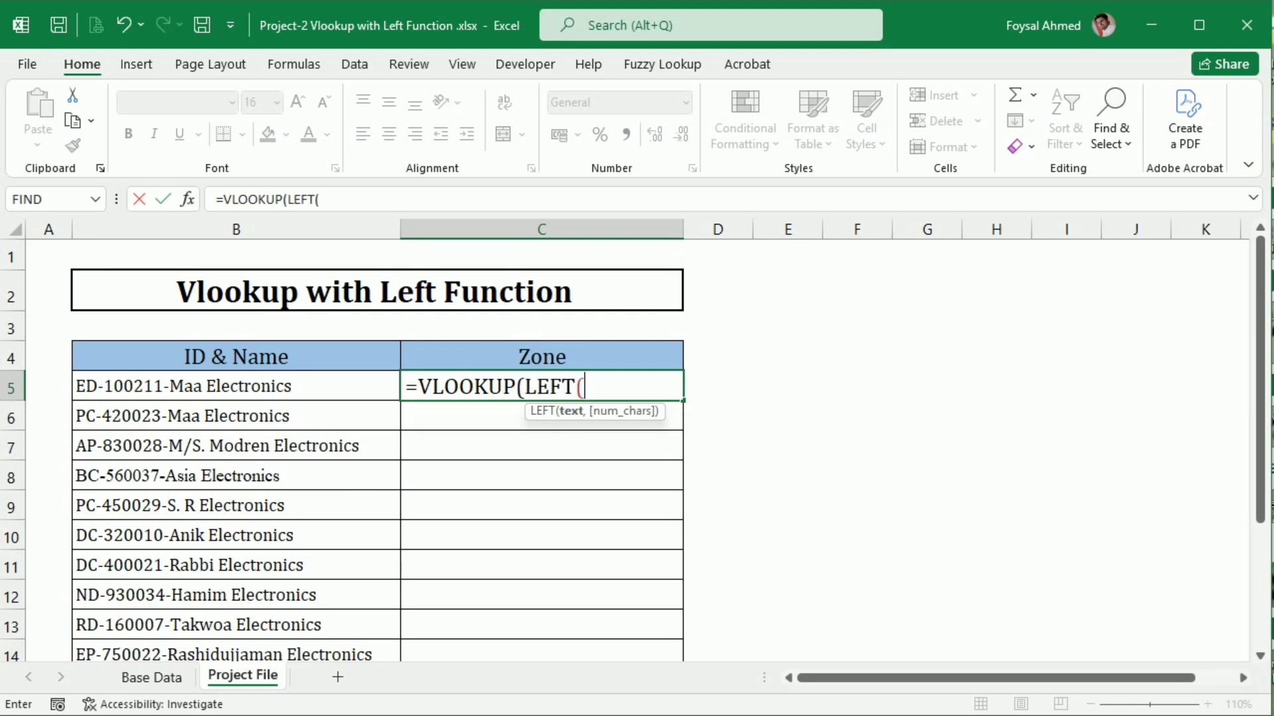
{"action": "left_click", "coordinate": [261, 395]}
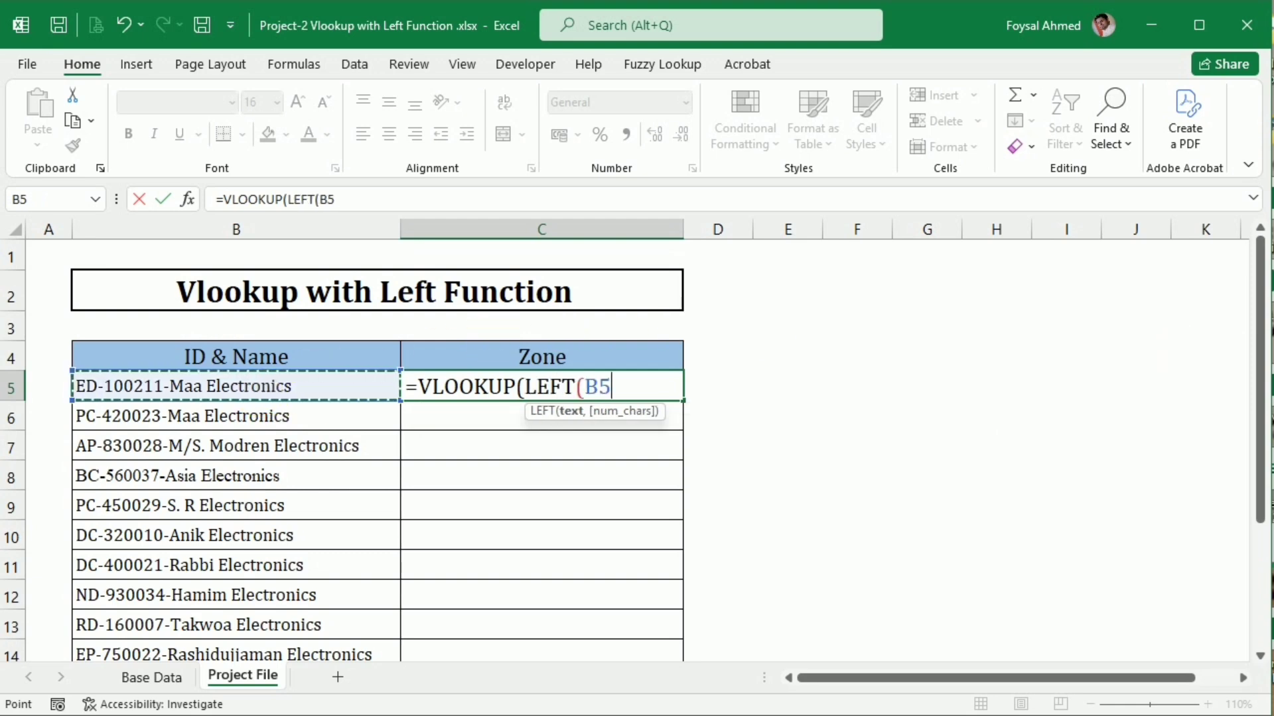
{"action": "type", "text": ","}
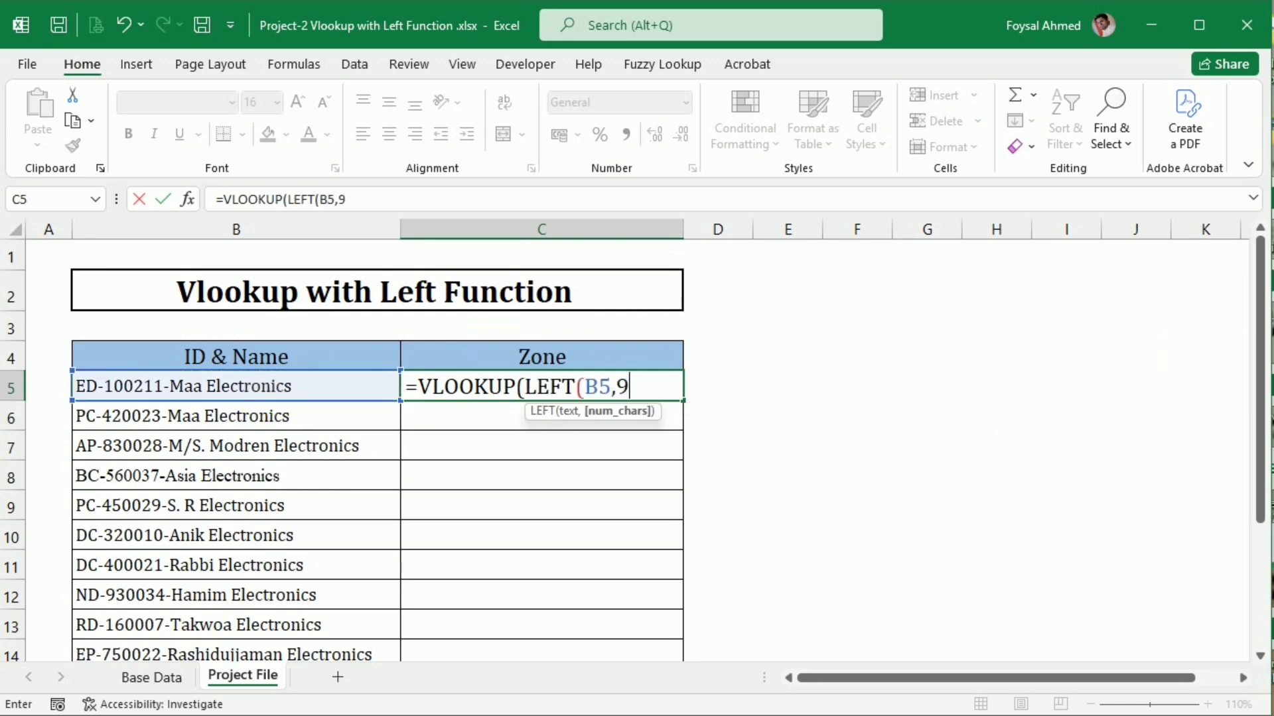
{"action": "type", "text": "9)"}
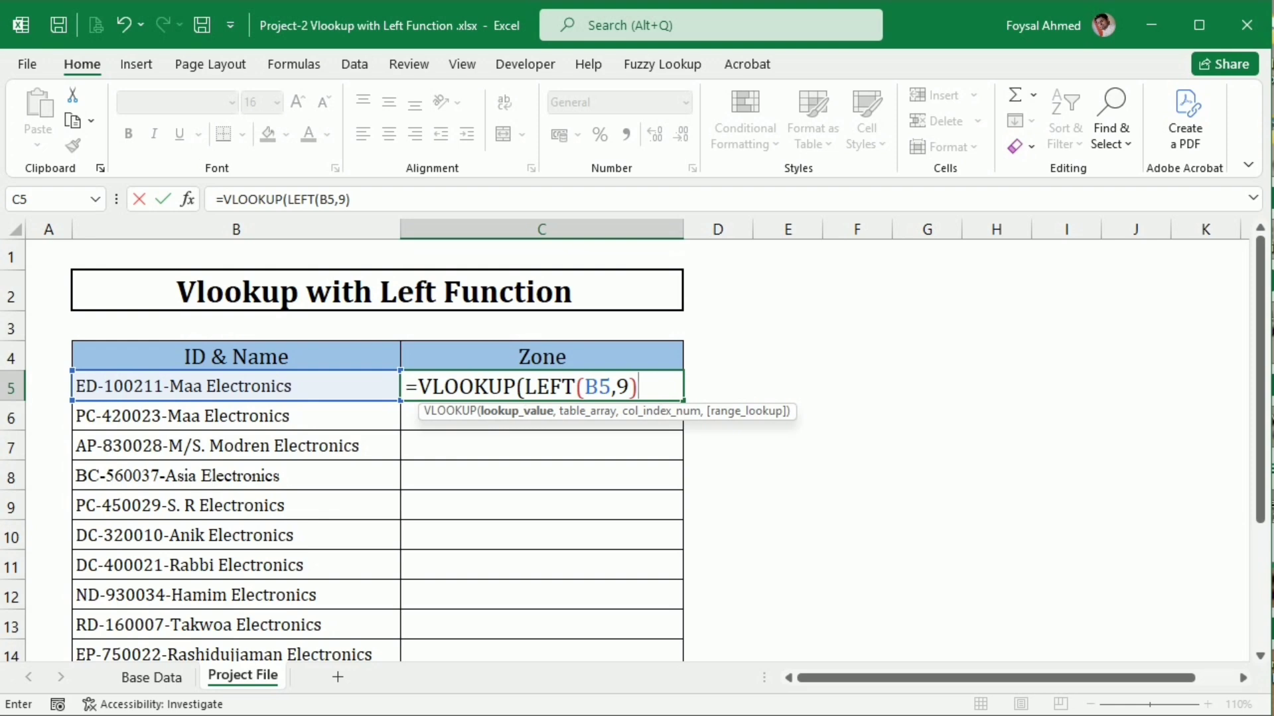
{"action": "type", "text": ","}
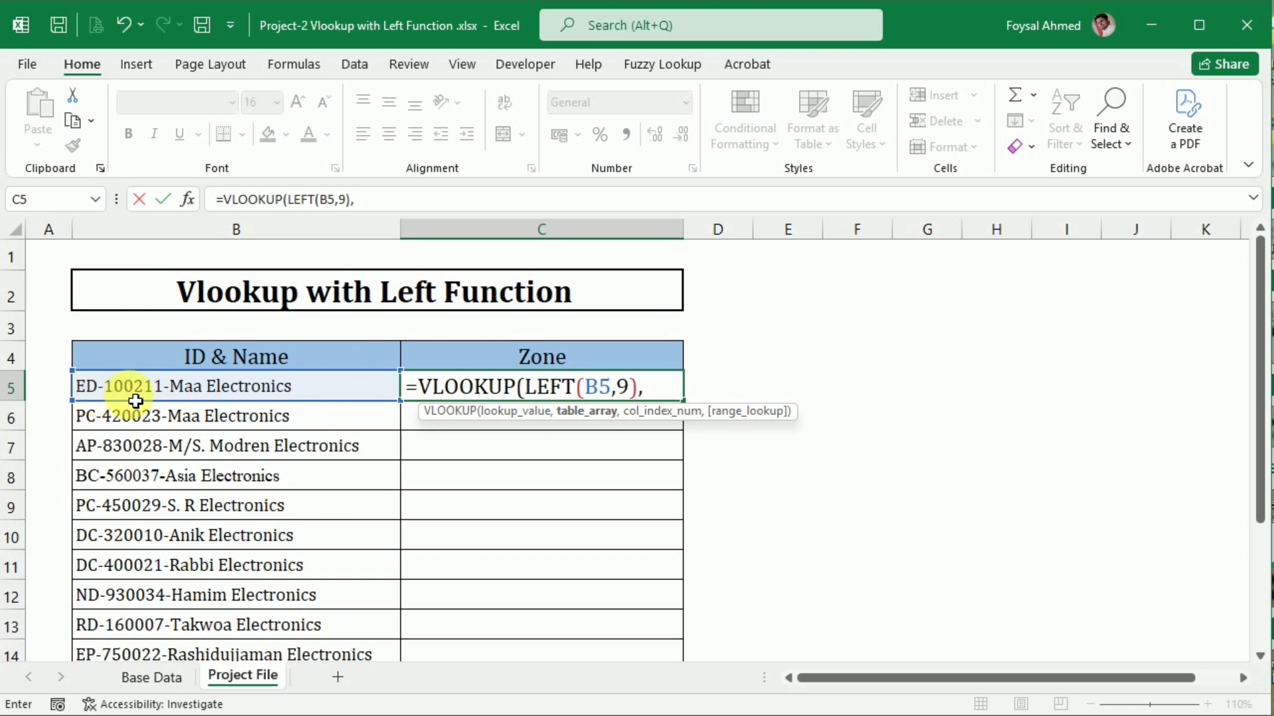
Complete the C5 VLOOKUP with table array 'Base Data'!$B$2:$D$102, column index 3 and exact match 0, accepting the suggested formula correction
{"action": "left_click", "coordinate": [160, 679]}
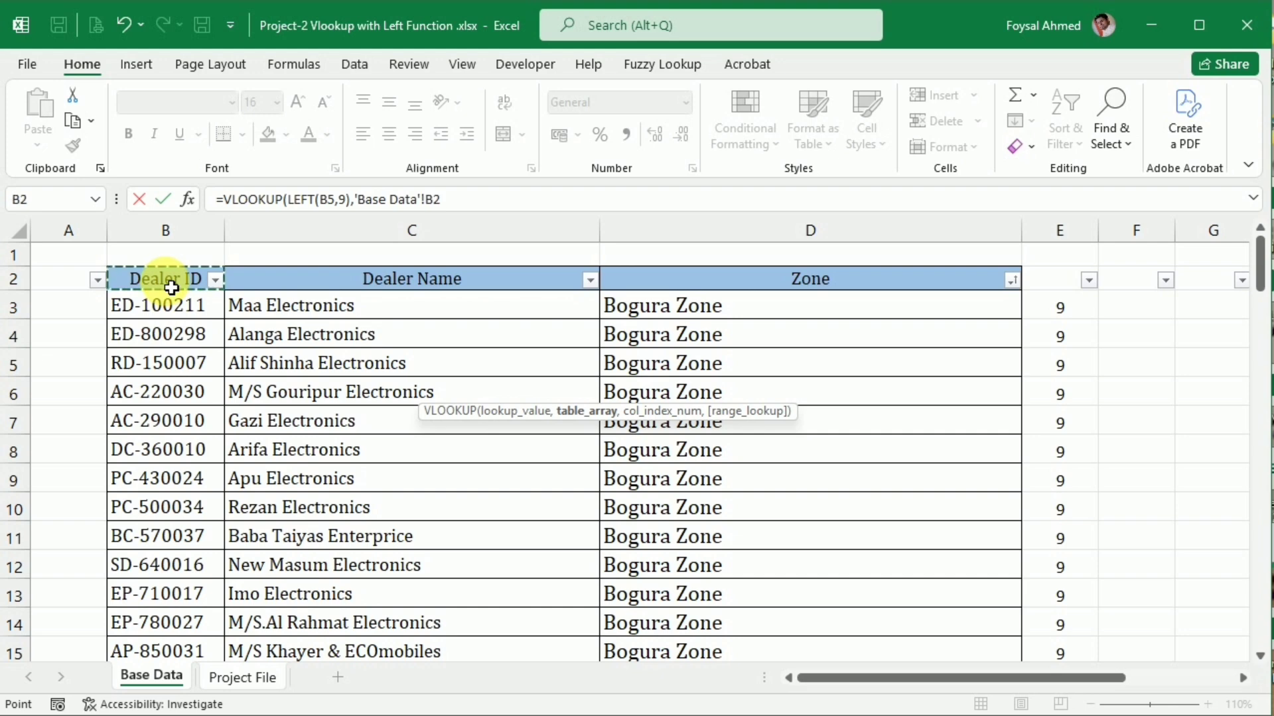
{"action": "key", "text": "shift+Right"}
{"action": "key", "text": "shift+Right"}
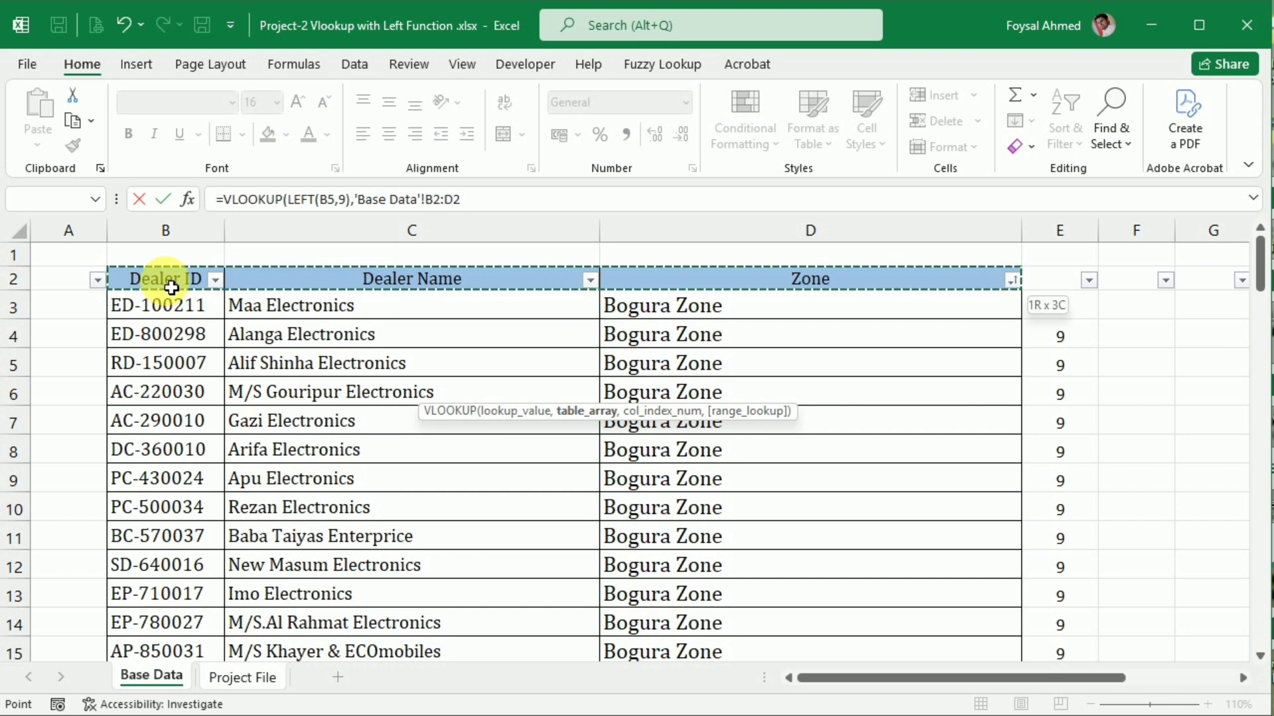
{"action": "key", "text": "ctrl+shift+Down"}
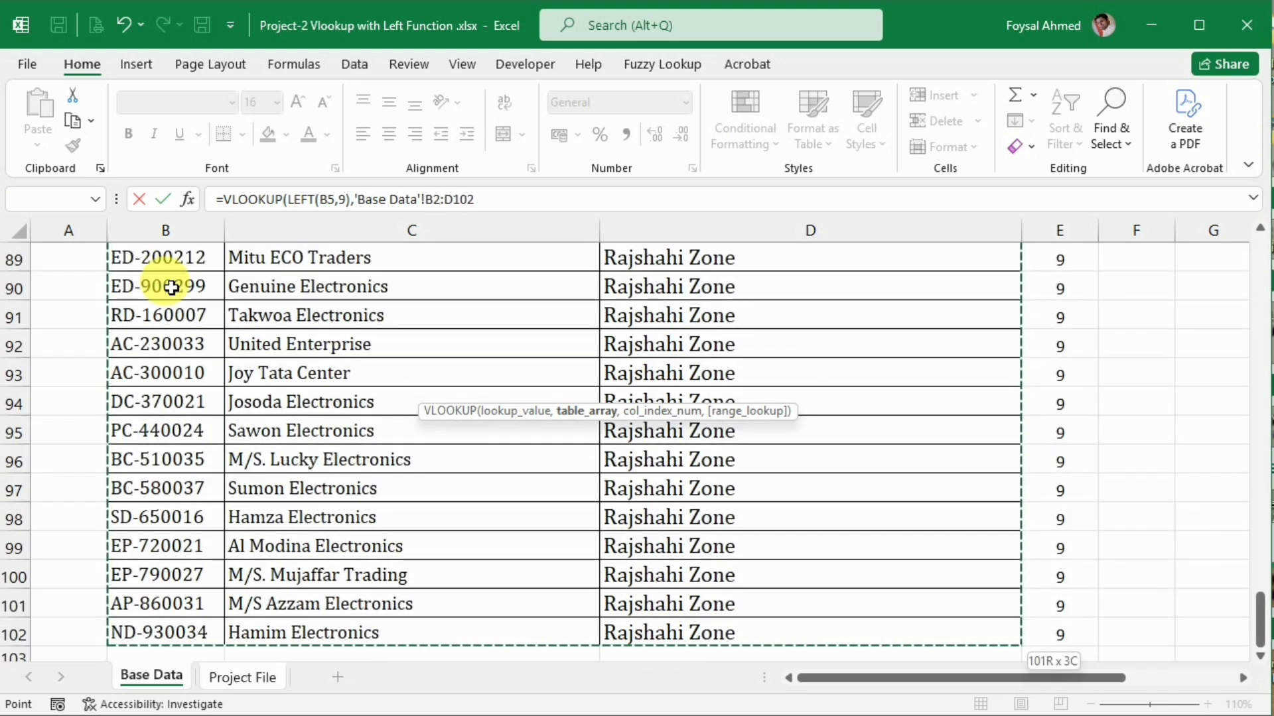
{"action": "key", "text": "F4"}
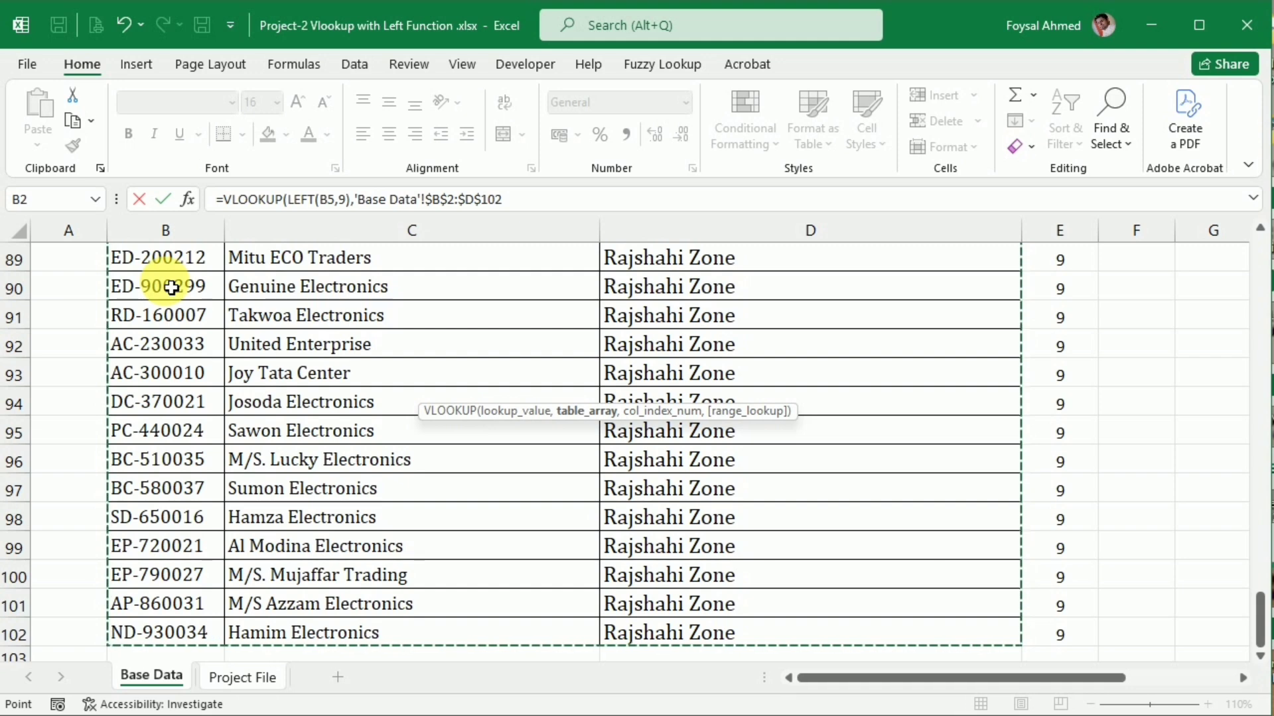
{"action": "type", "text": ","}
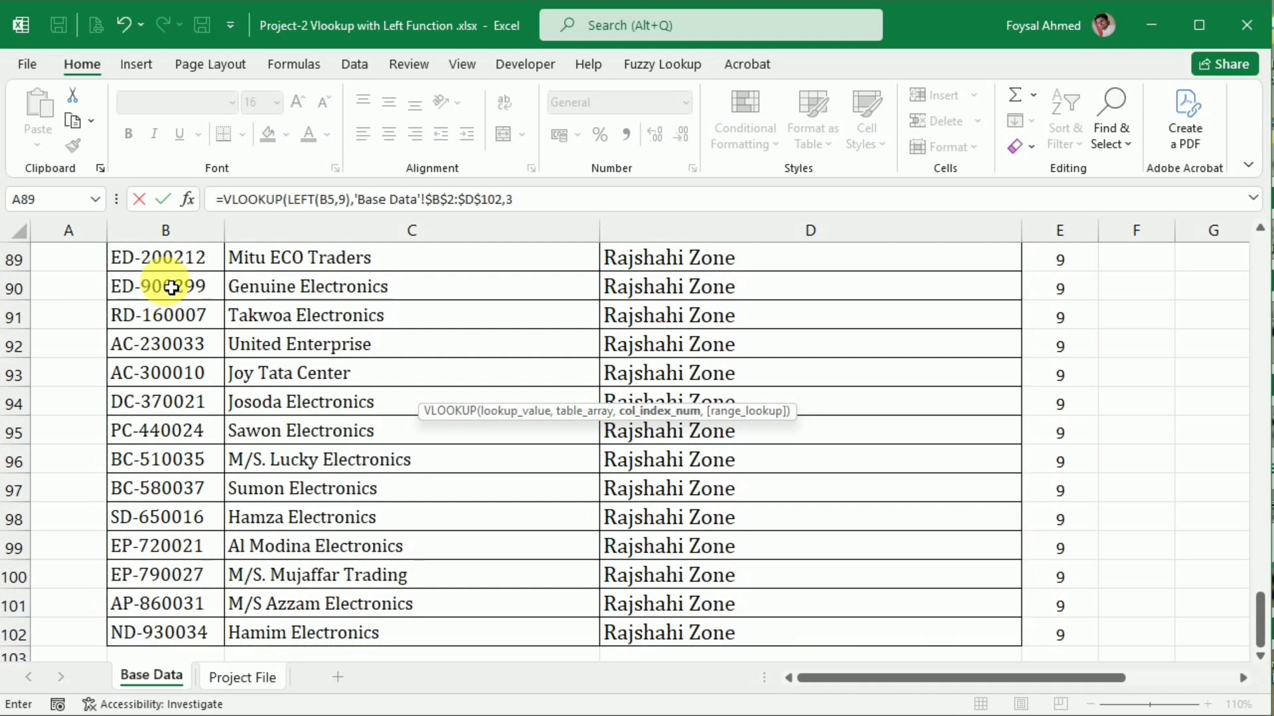
{"action": "type", "text": "3,"}
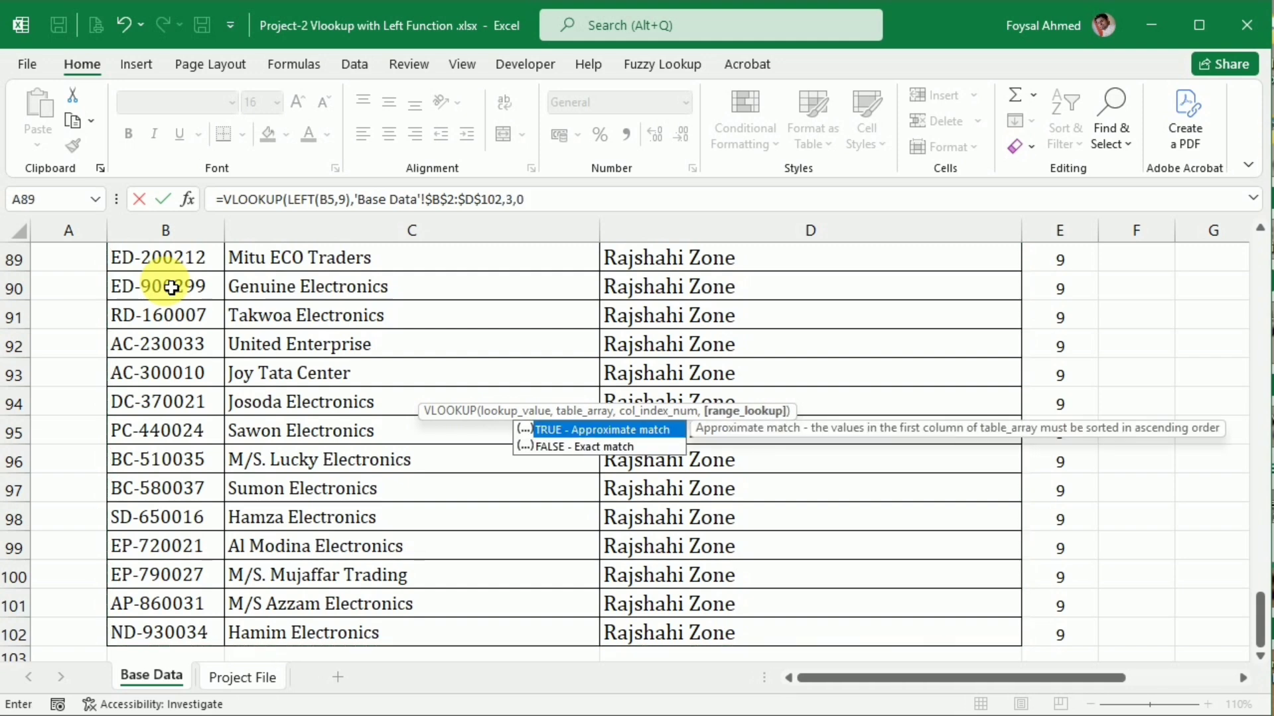
{"action": "type", "text": "0)"}
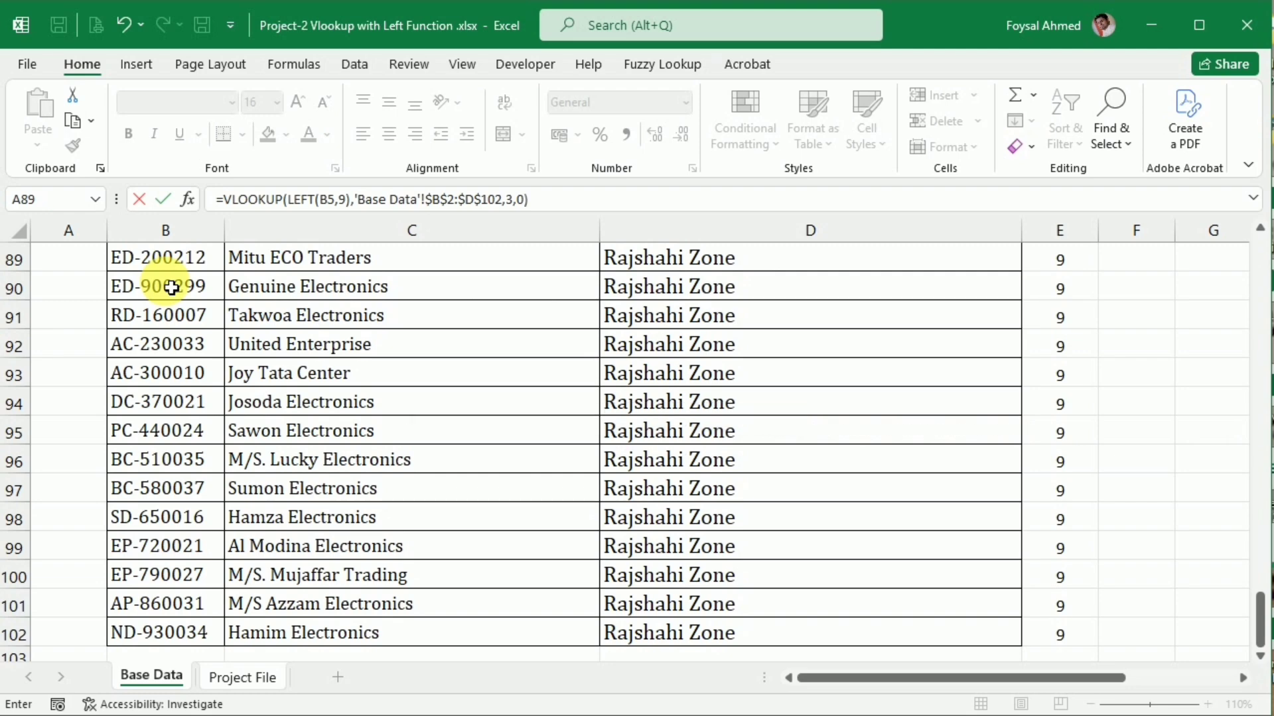
{"action": "key", "text": "Return"}
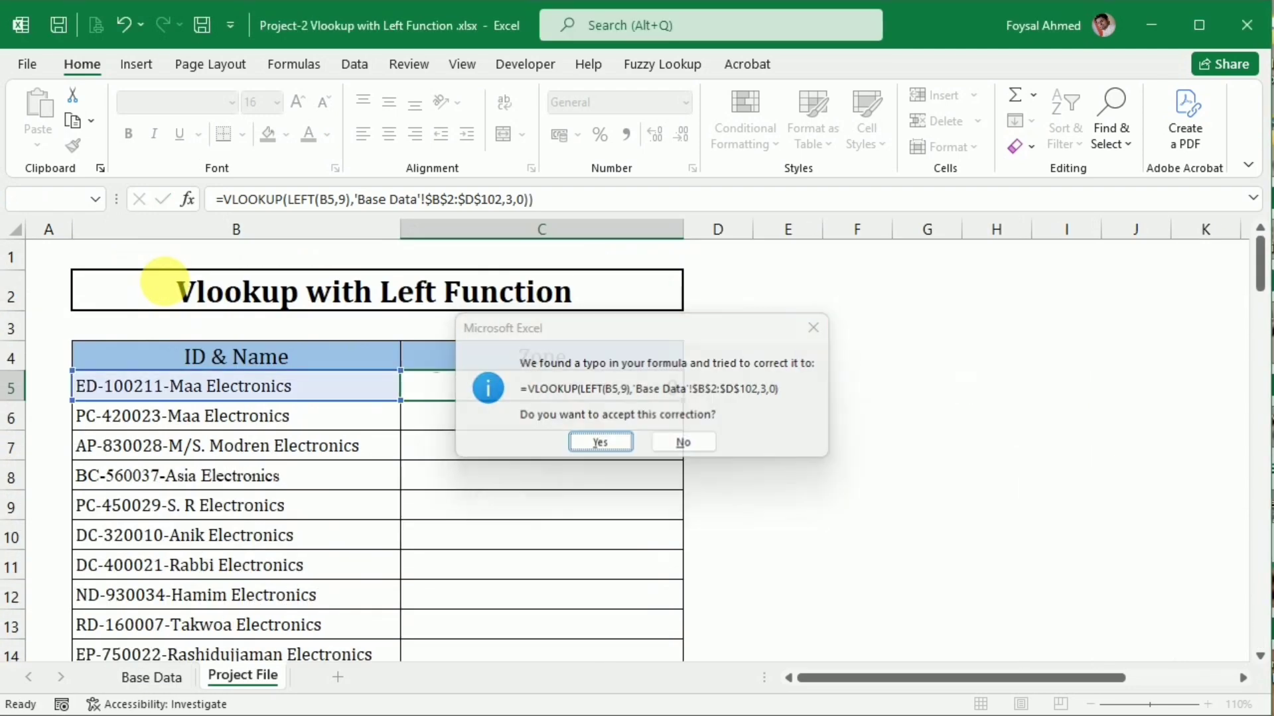
{"action": "key", "text": "Return"}
{"action": "key", "text": "Up"}
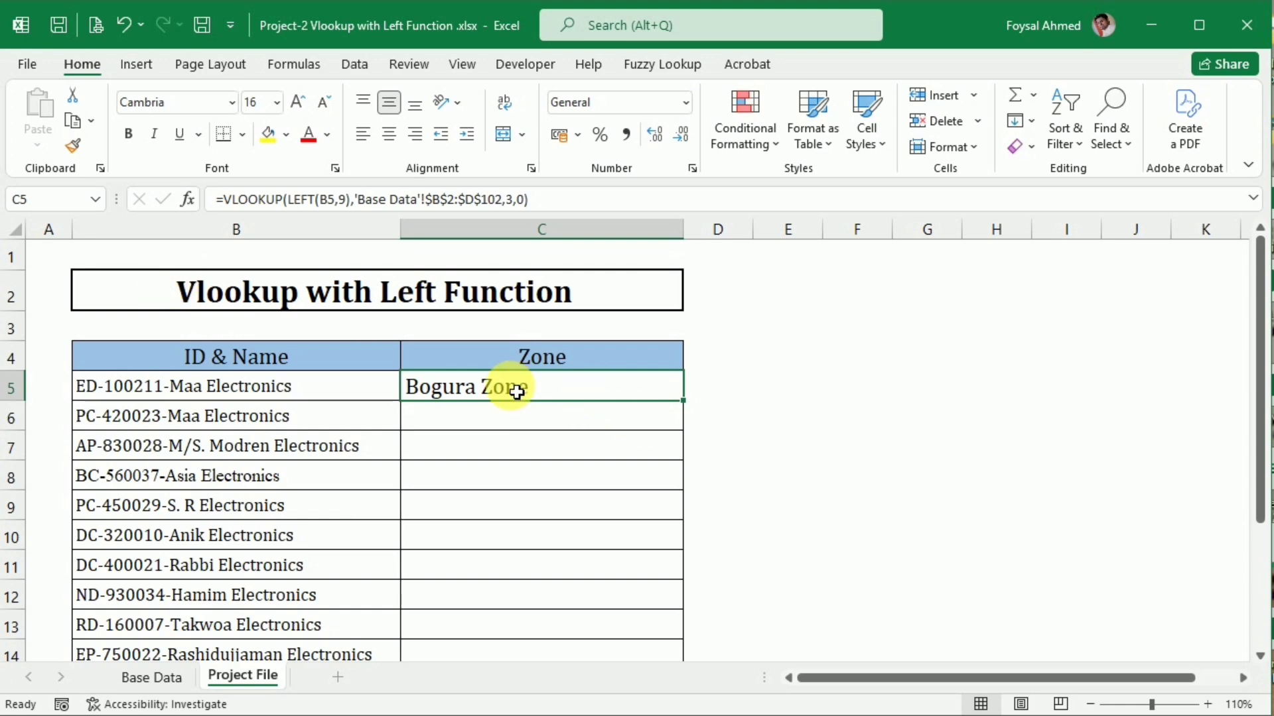
Copy only the dealer ID portion of the ID & Name text in cell B5
{"action": "left_click", "coordinate": [162, 389]}
{"action": "double_click", "coordinate": [171, 392]}
{"action": "left_click_drag", "start_coordinate": [171, 392], "coordinate": [74, 387]}
{"action": "key", "text": "ctrl+c"}
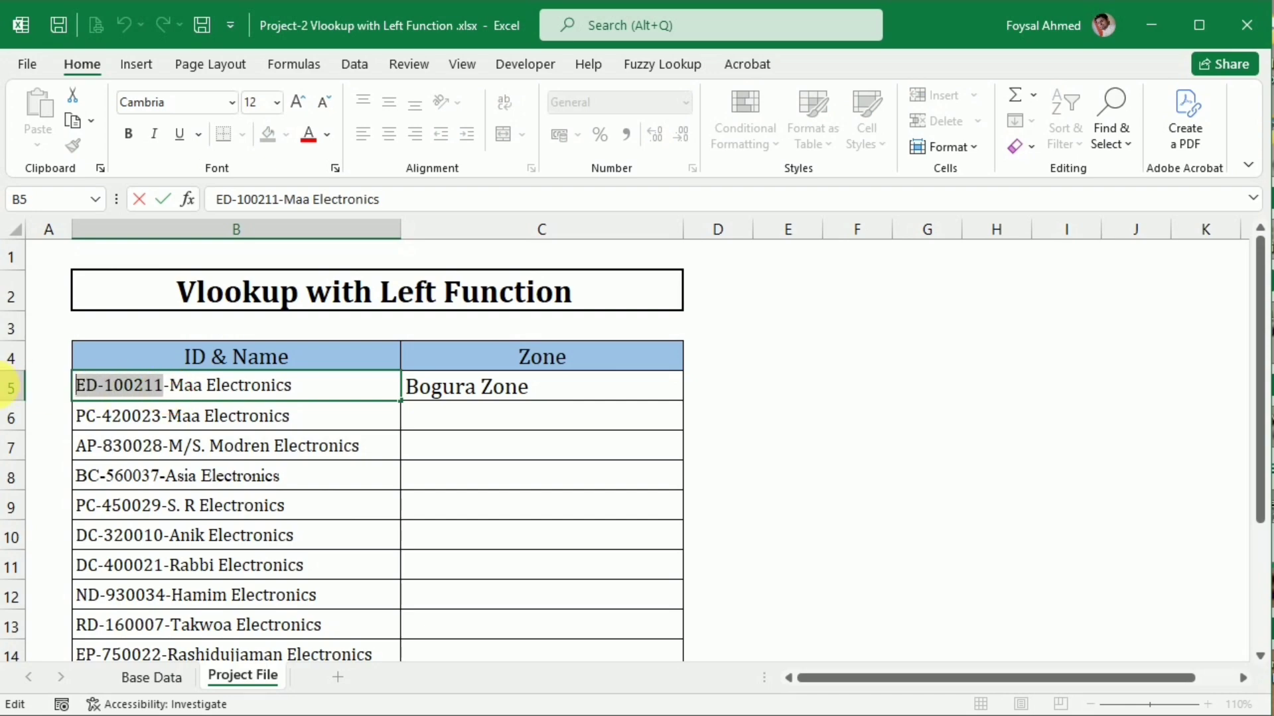
Filter the Dealer ID column on Base Data by the copied dealer ID and compare its zone with cell C5 on Project File
{"action": "left_click", "coordinate": [126, 675]}
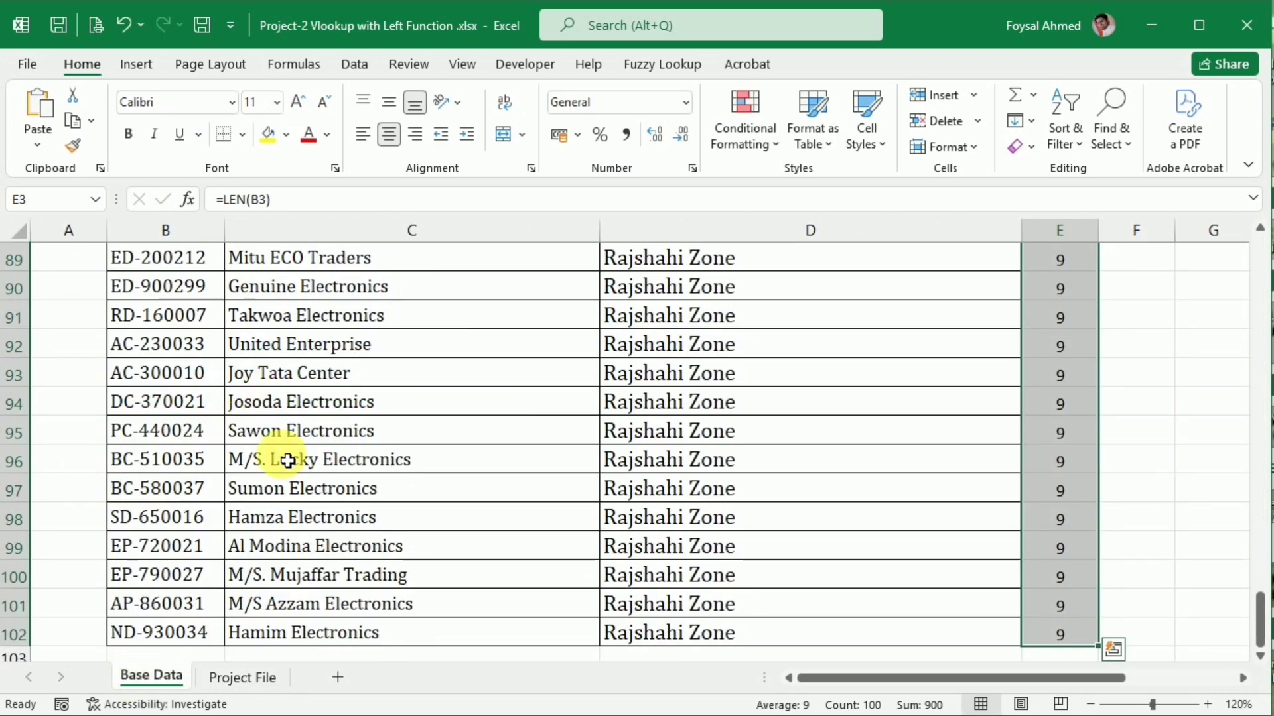
{"action": "scroll", "coordinate": [276, 455], "scroll_direction": "up", "scroll_amount": 20}
{"action": "scroll", "coordinate": [286, 462], "scroll_direction": "up", "scroll_amount": 9}
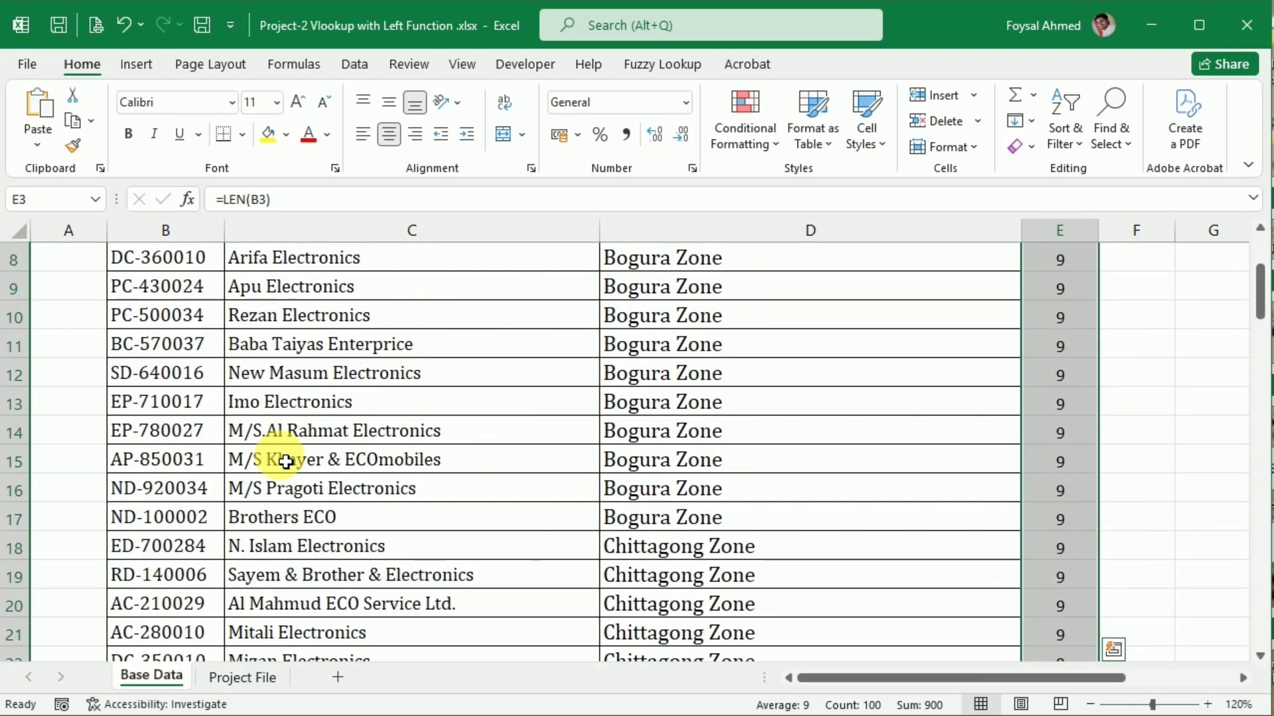
{"action": "left_click", "coordinate": [216, 280]}
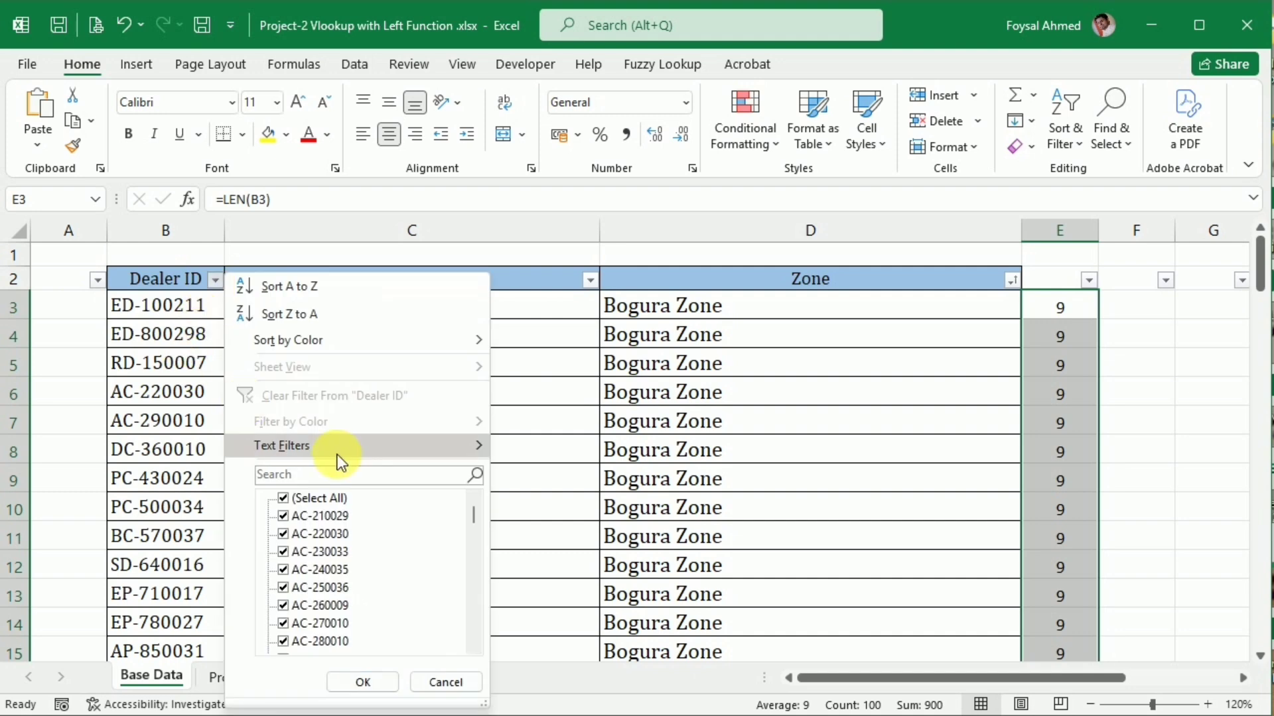
{"action": "left_click", "coordinate": [335, 475]}
{"action": "key", "text": "ctrl+v"}
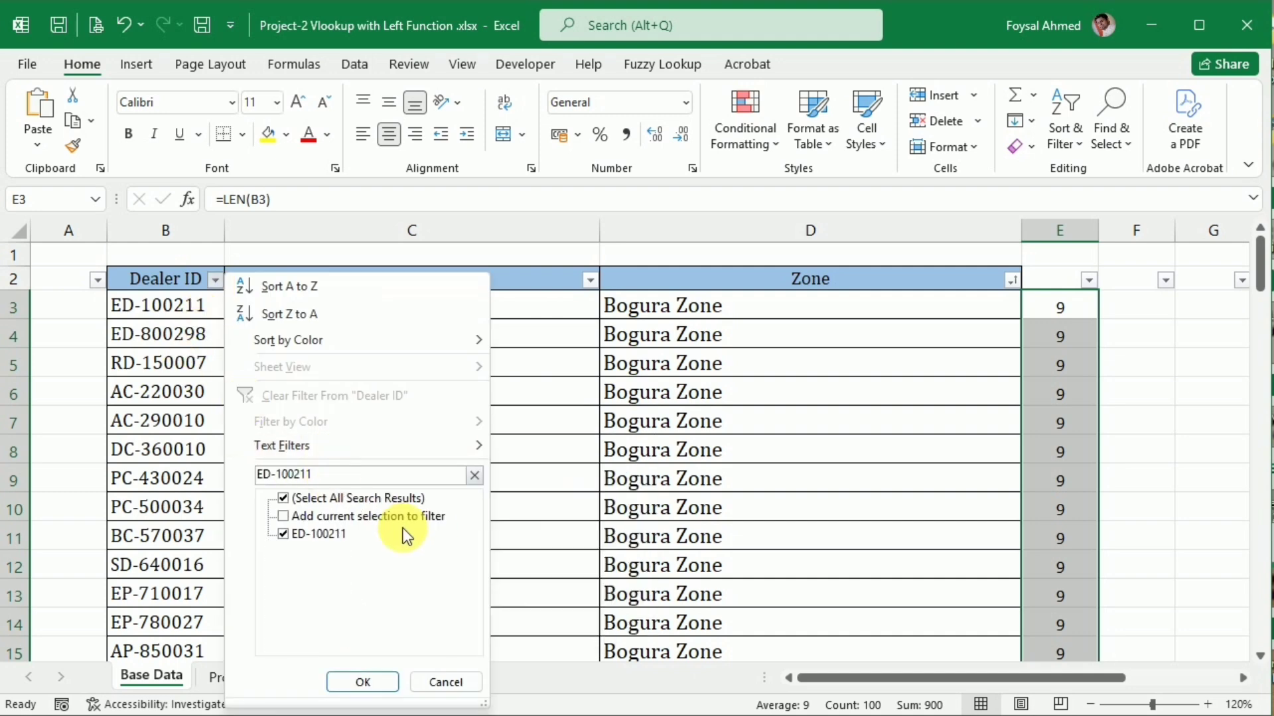
{"action": "left_click", "coordinate": [362, 682]}
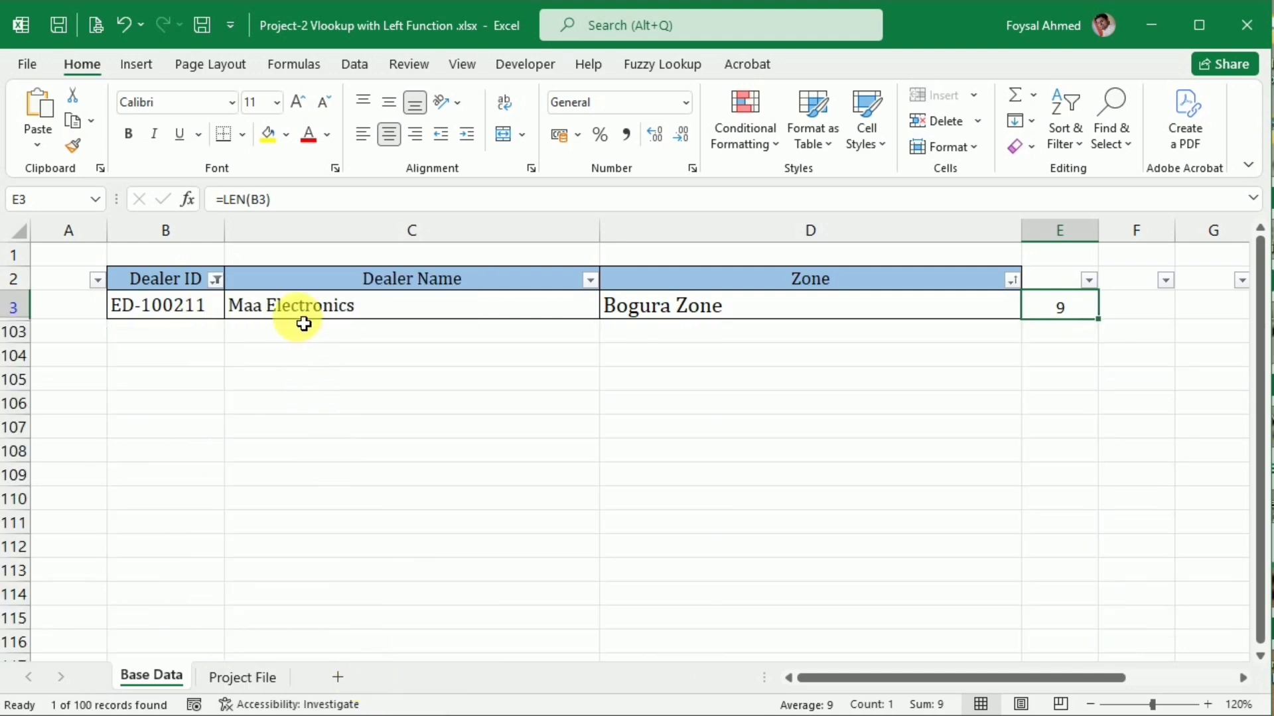
{"action": "left_click", "coordinate": [237, 675]}
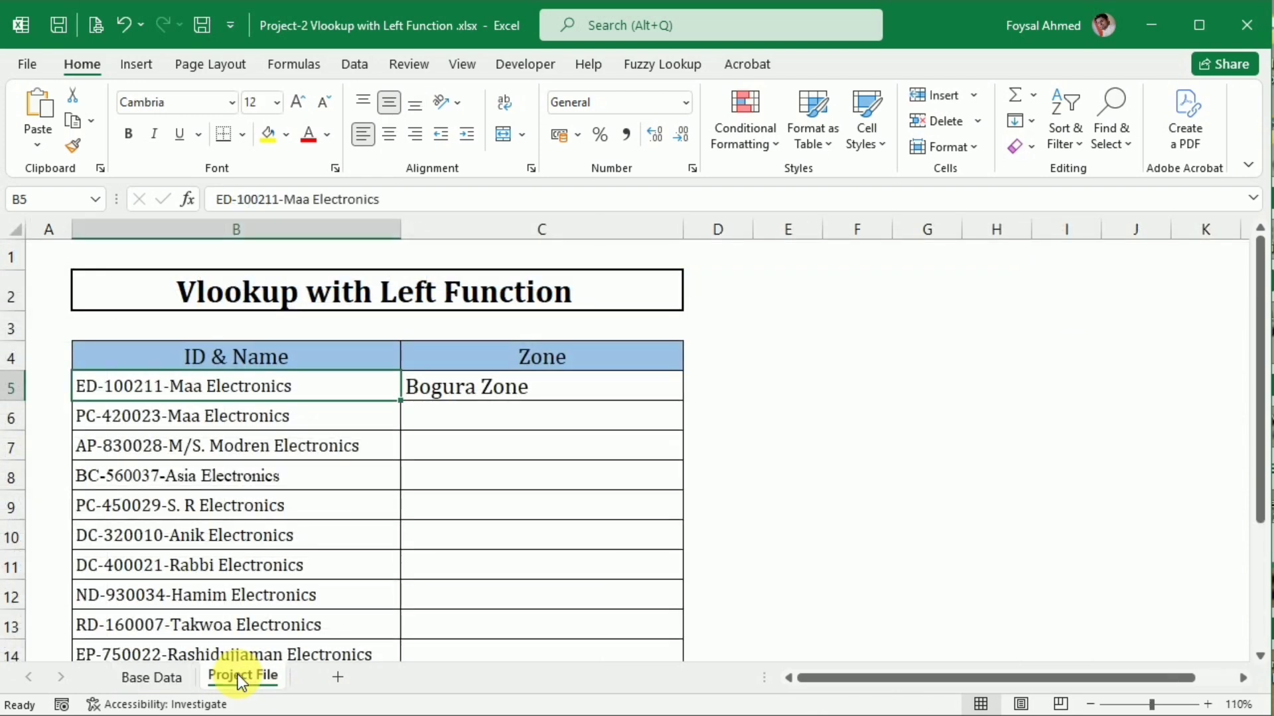
Fill the VLOOKUP formula from cell C5 down the Zone column through C15
{"action": "left_click", "coordinate": [653, 393]}
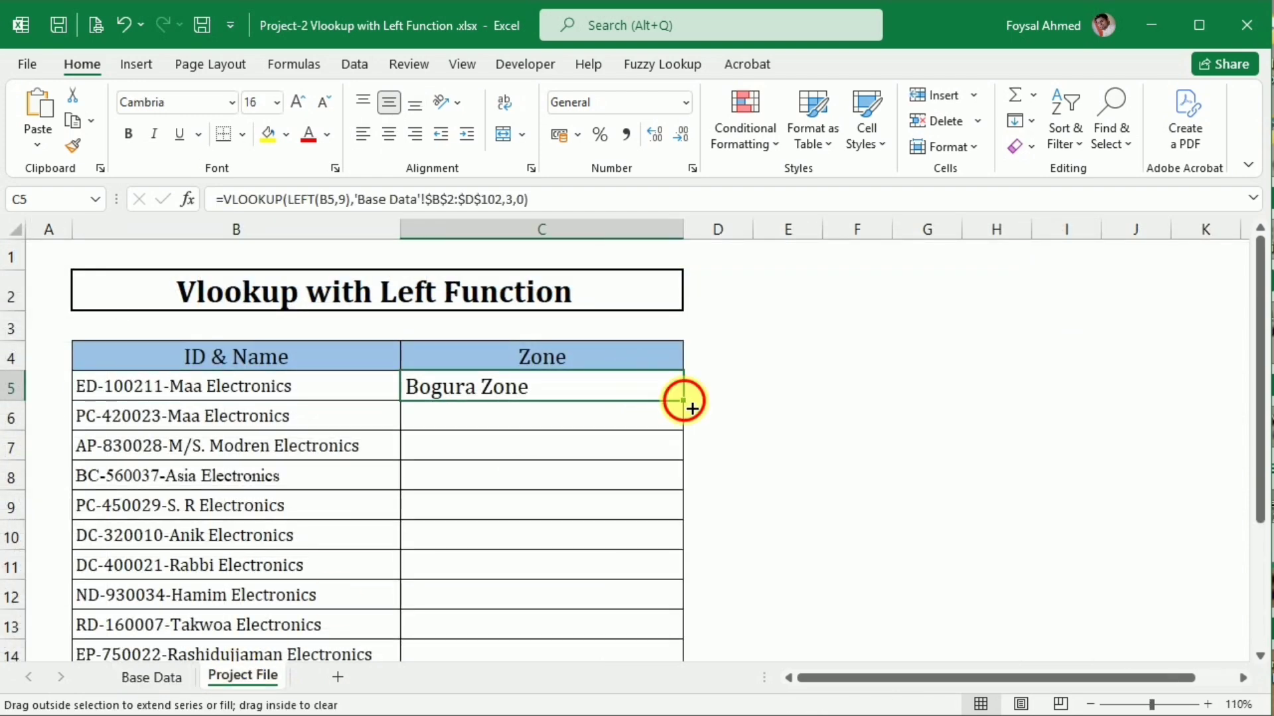
{"action": "double_click", "coordinate": [683, 401]}
{"action": "scroll", "coordinate": [616, 451], "scroll_direction": "down", "scroll_amount": 1}
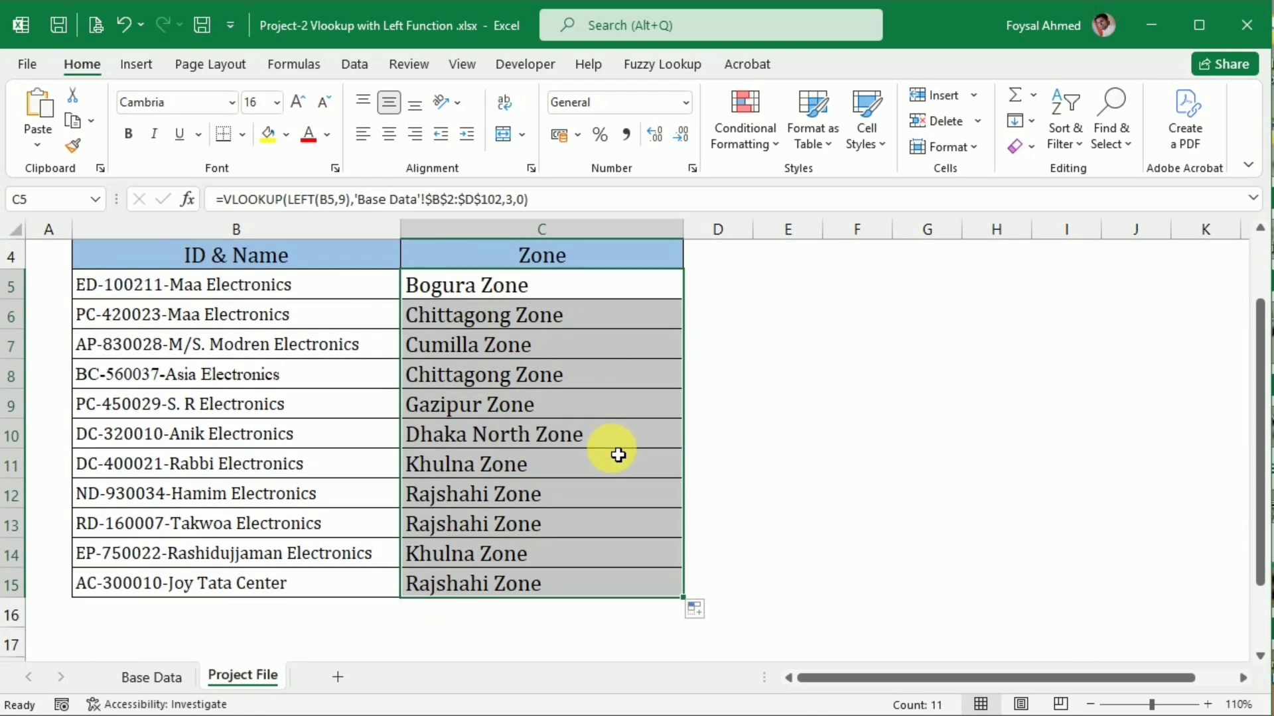
Copy the dealer ID portion of cell B15, filter the Dealer ID column on Base Data by it, and compare its zone with C15
{"action": "double_click", "coordinate": [93, 587]}
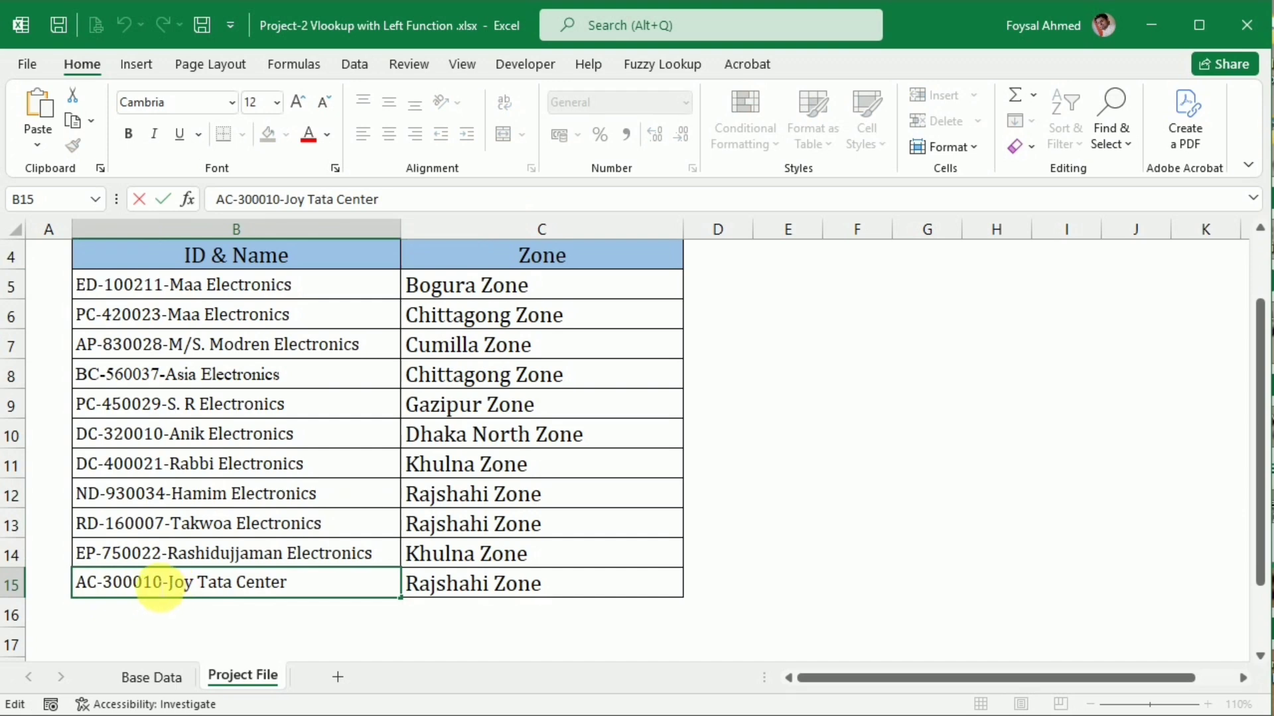
{"action": "left_click_drag", "start_coordinate": [163, 584], "coordinate": [76, 584]}
{"action": "key", "text": "ctrl+c"}
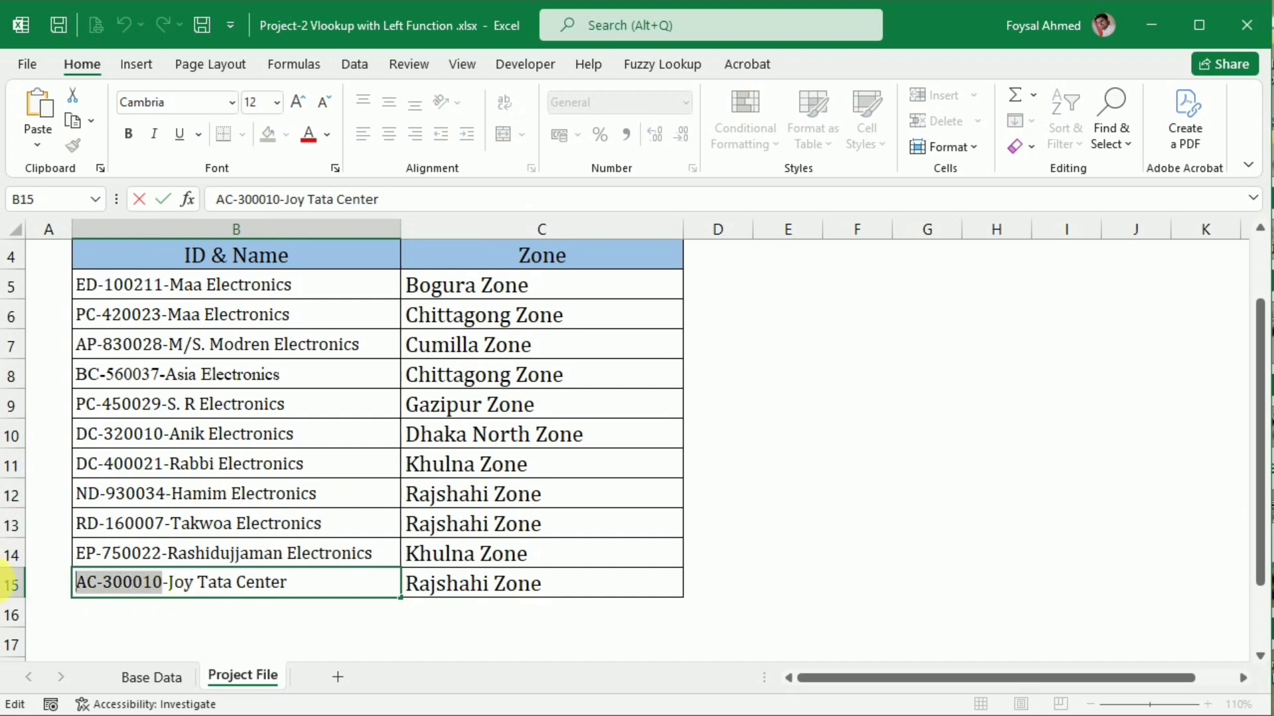
{"action": "left_click", "coordinate": [136, 678]}
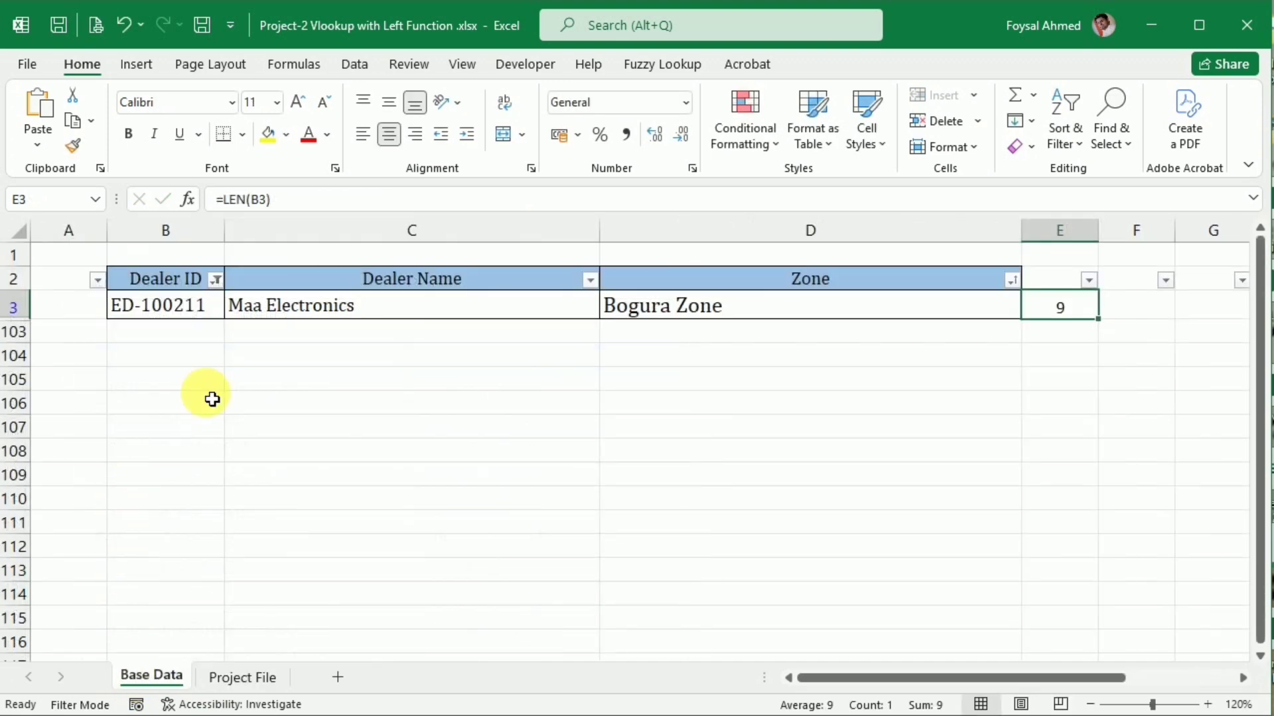
{"action": "left_click", "coordinate": [215, 279]}
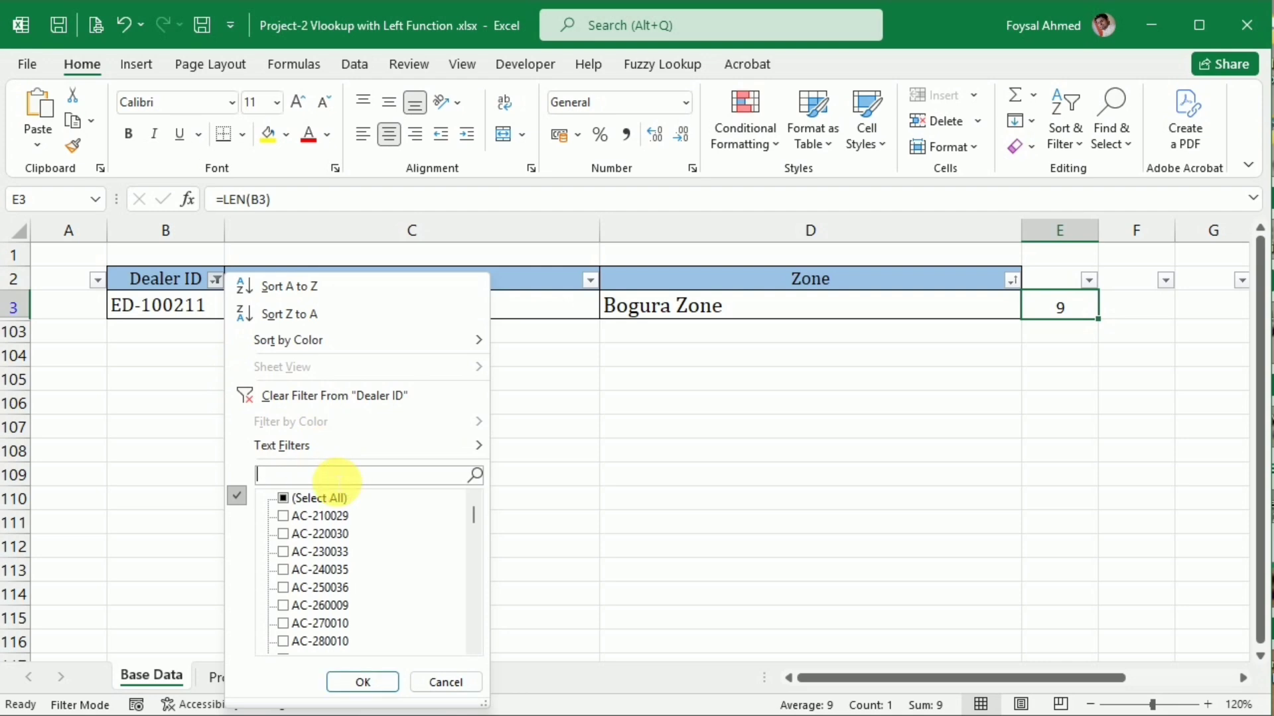
{"action": "key", "text": "ctrl+v"}
{"action": "left_click", "coordinate": [364, 682]}
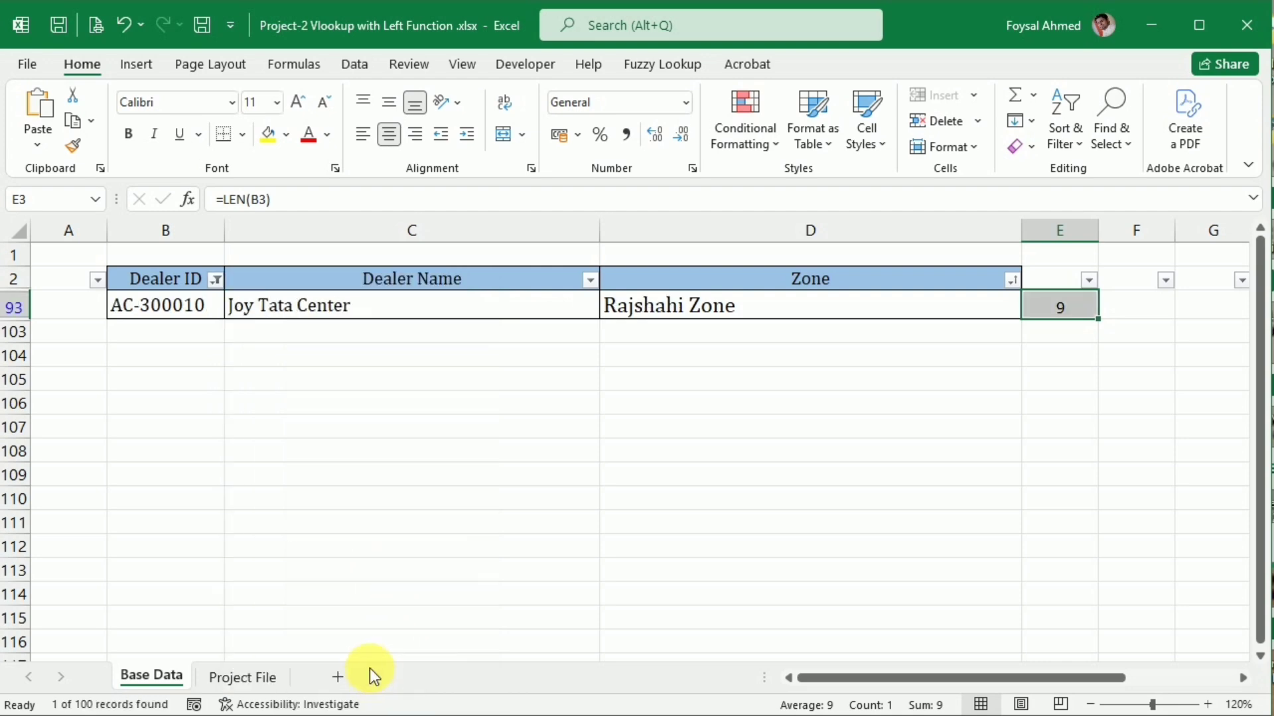
{"action": "left_click", "coordinate": [245, 678]}
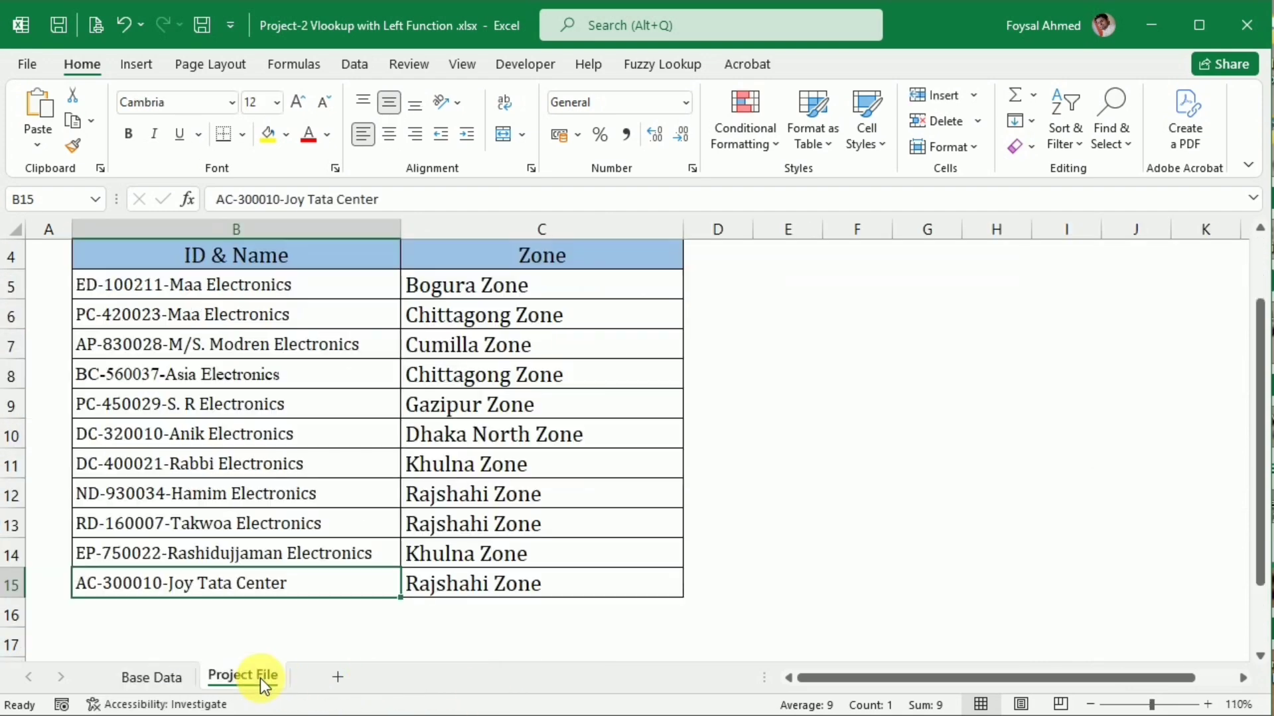
Clear the Dealer ID filter on the Base Data sheet and return to the Project File sheet
{"action": "left_click", "coordinate": [153, 678]}
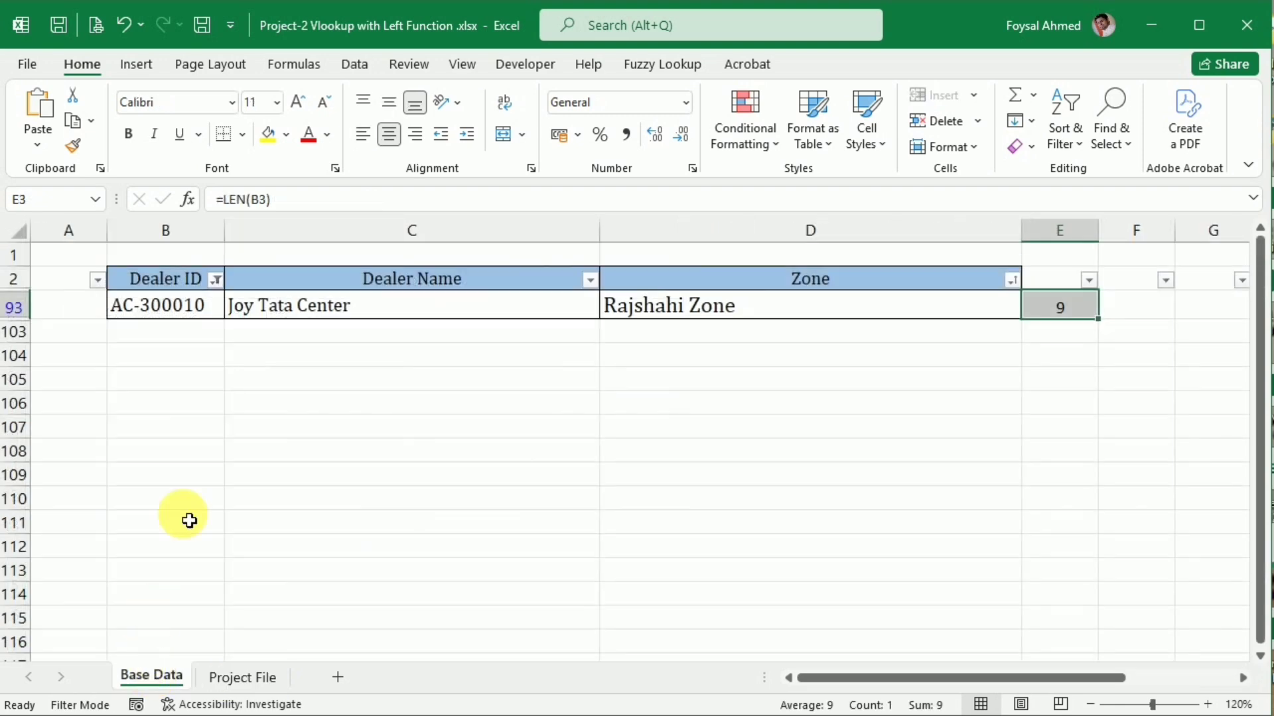
{"action": "left_click", "coordinate": [221, 282]}
{"action": "left_click", "coordinate": [217, 281]}
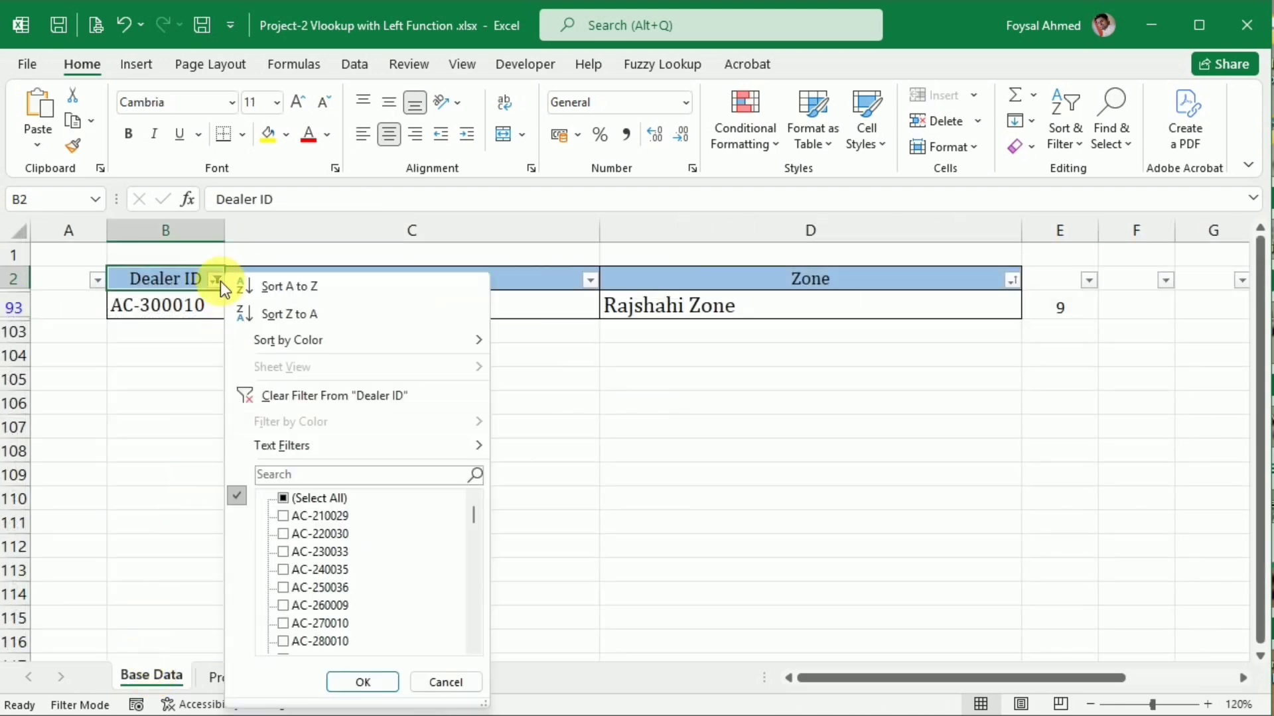
{"action": "left_click", "coordinate": [289, 394]}
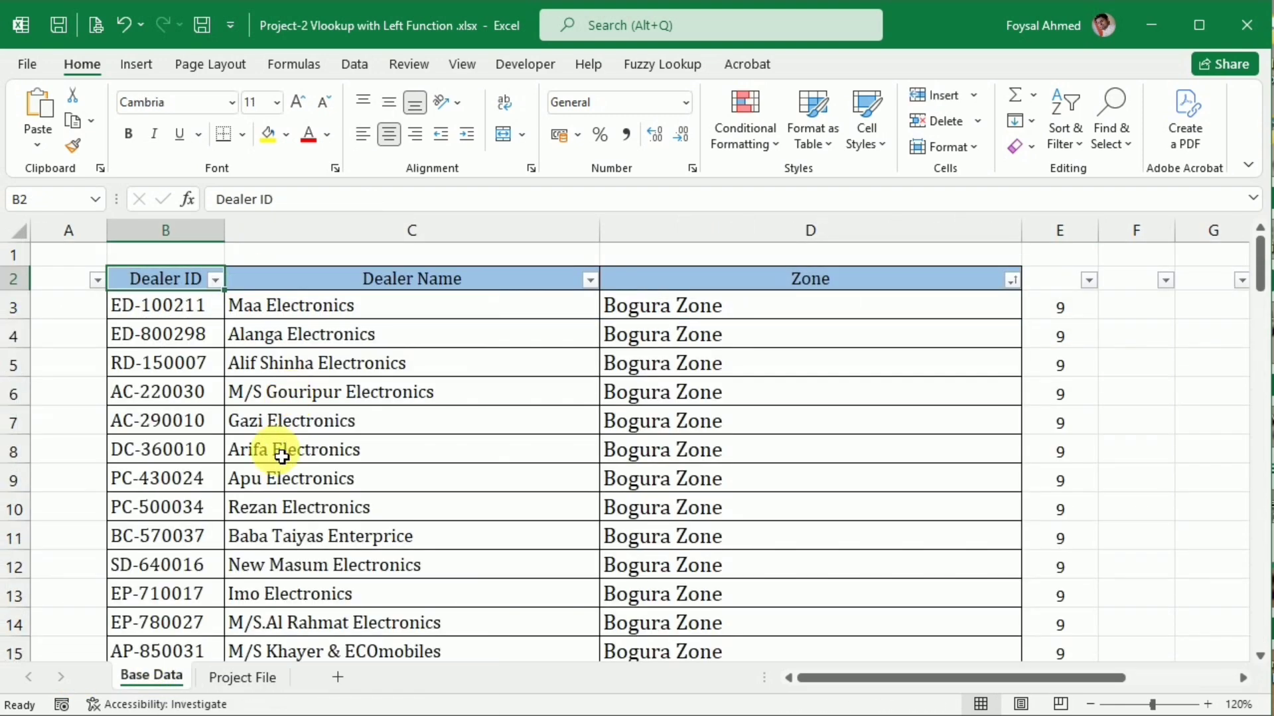
{"action": "left_click", "coordinate": [241, 677]}
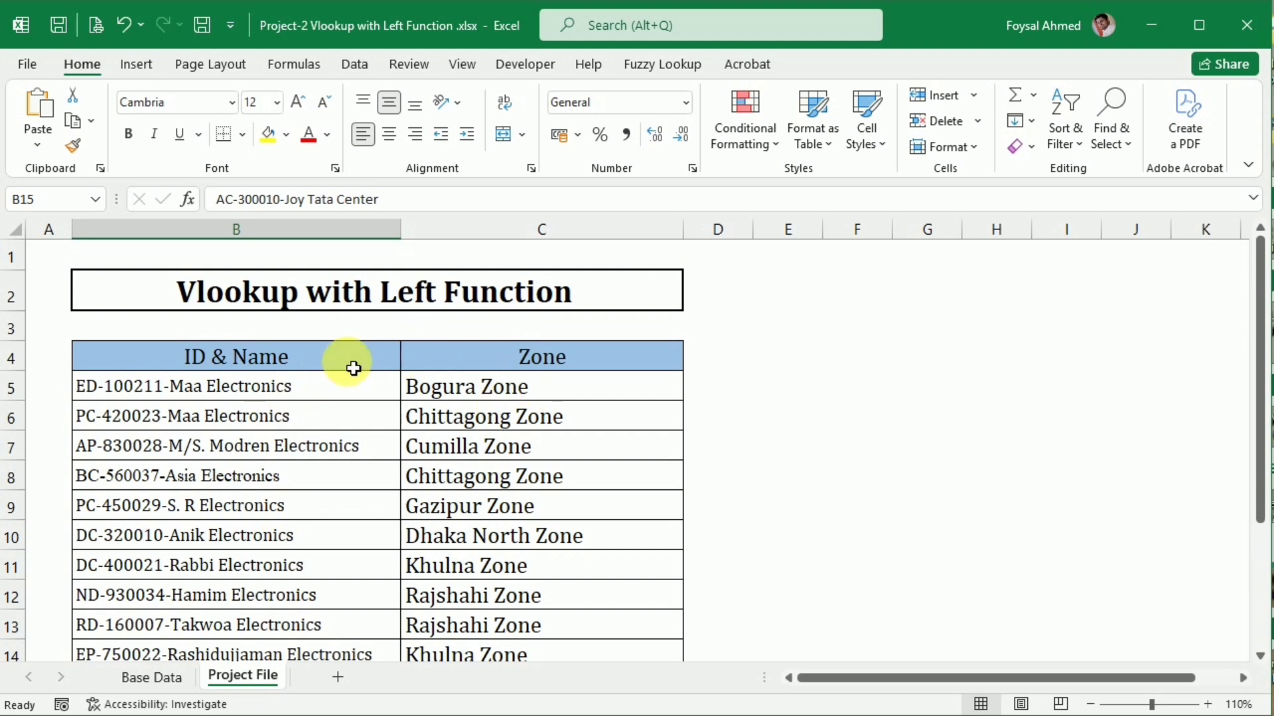